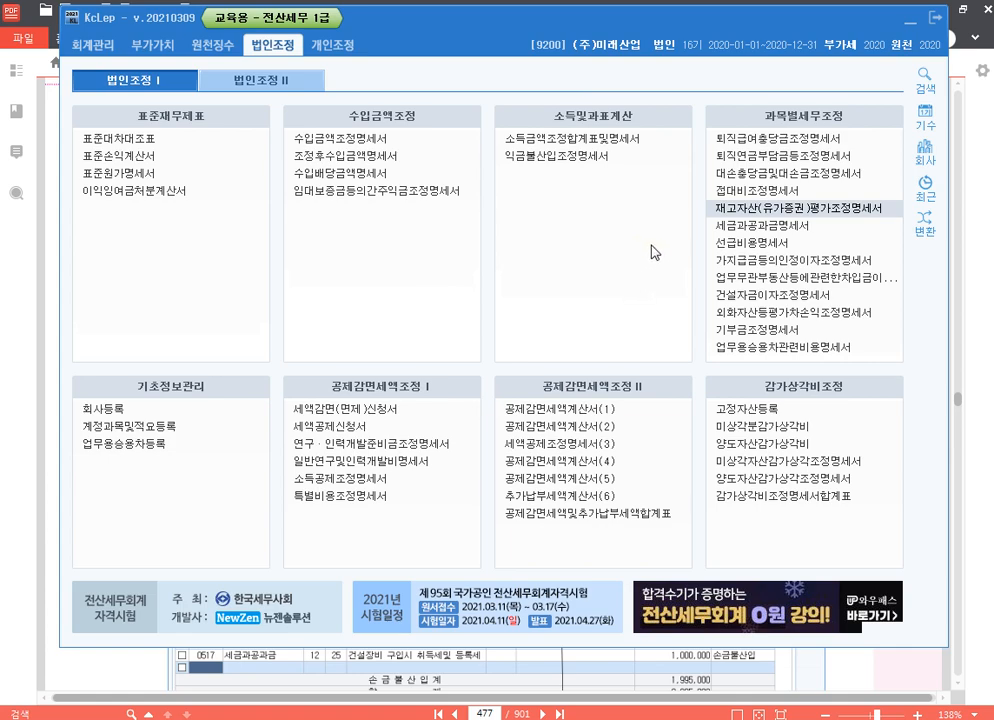
Open the 세금과공과금명세서 statement and query its voucher data for 2020-01-01 to 2020-12-31.
left_click(800, 226)
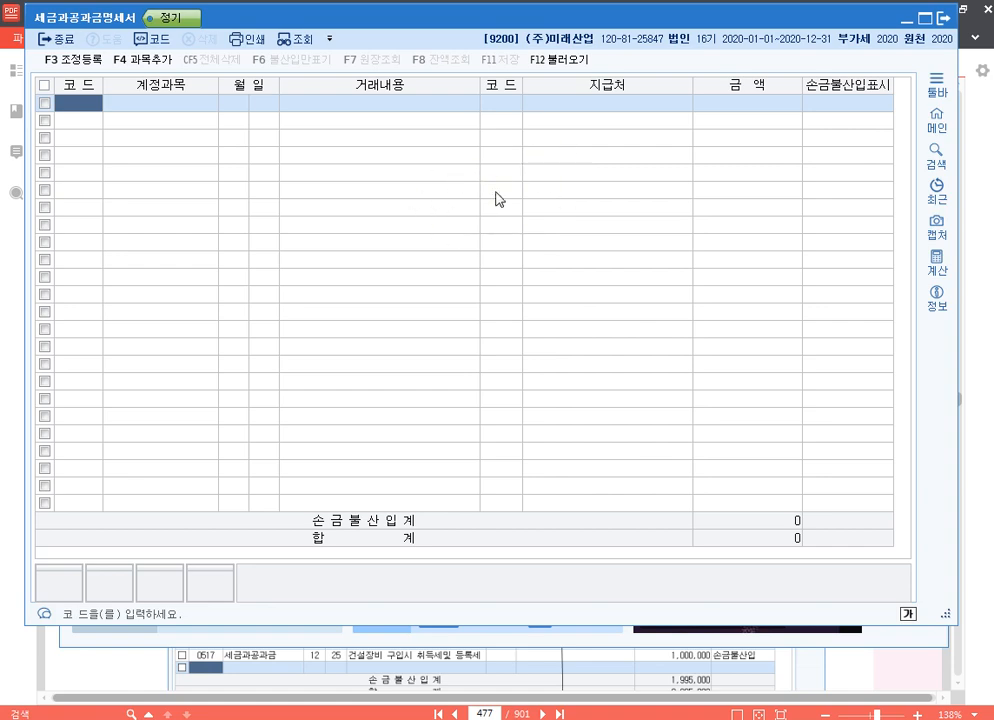
left_click(575, 70)
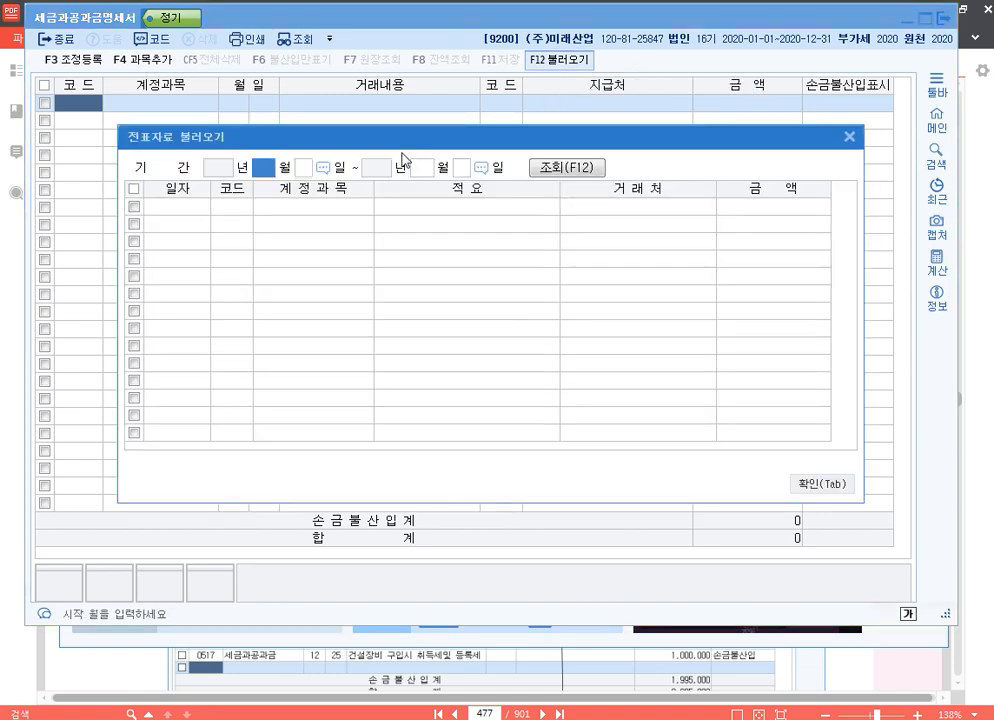
left_click_drag(240, 139, 241, 92)
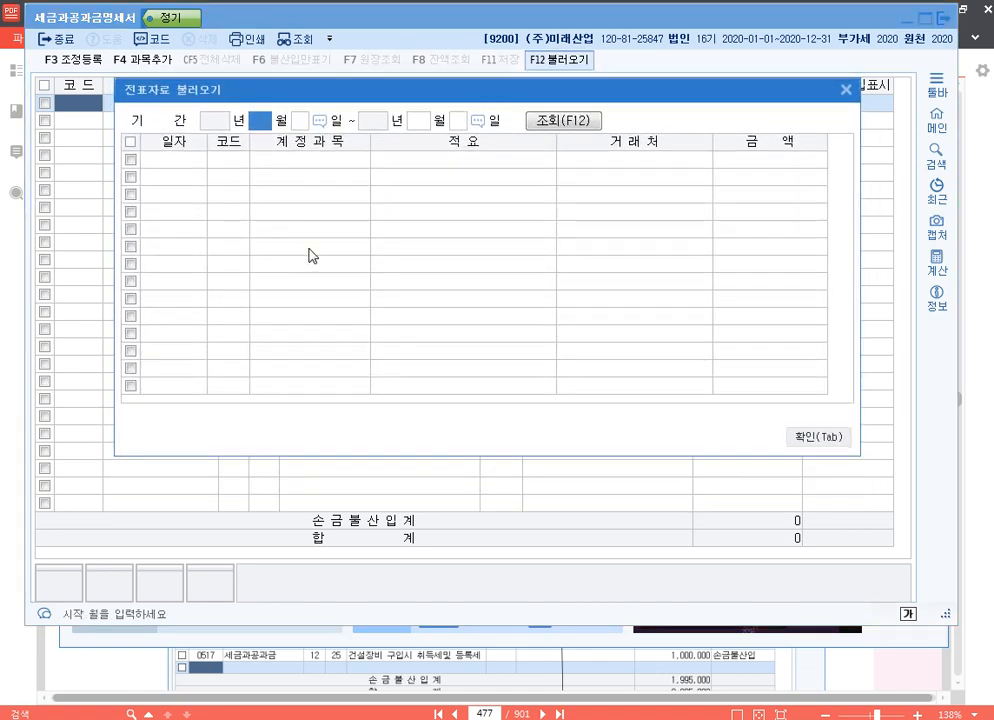
type("1")
key("Return")
type("1")
key("Return")
type("1231")
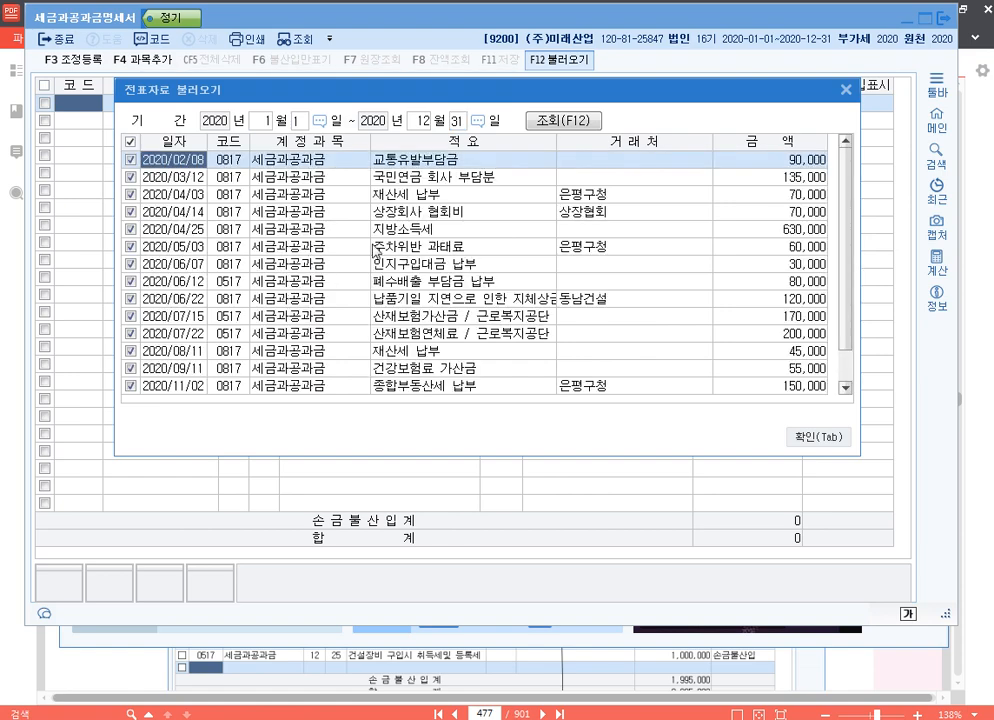
Load all the queried 세금과공과금 vouchers into the statement.
scroll(450, 244, "down", 1)
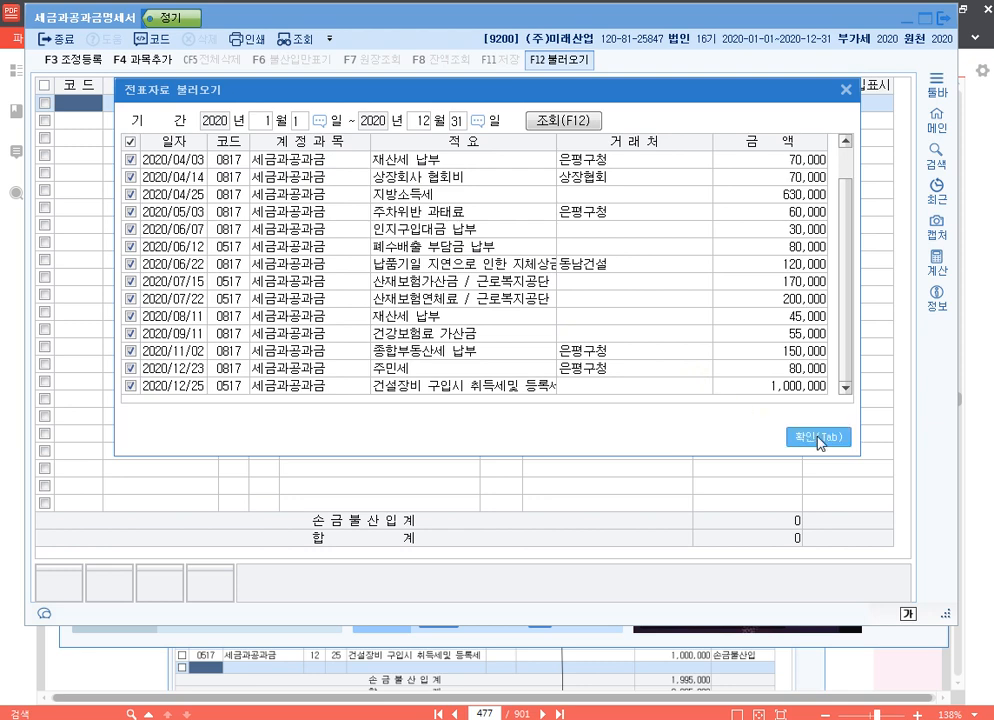
left_click(231, 290)
left_click(229, 249)
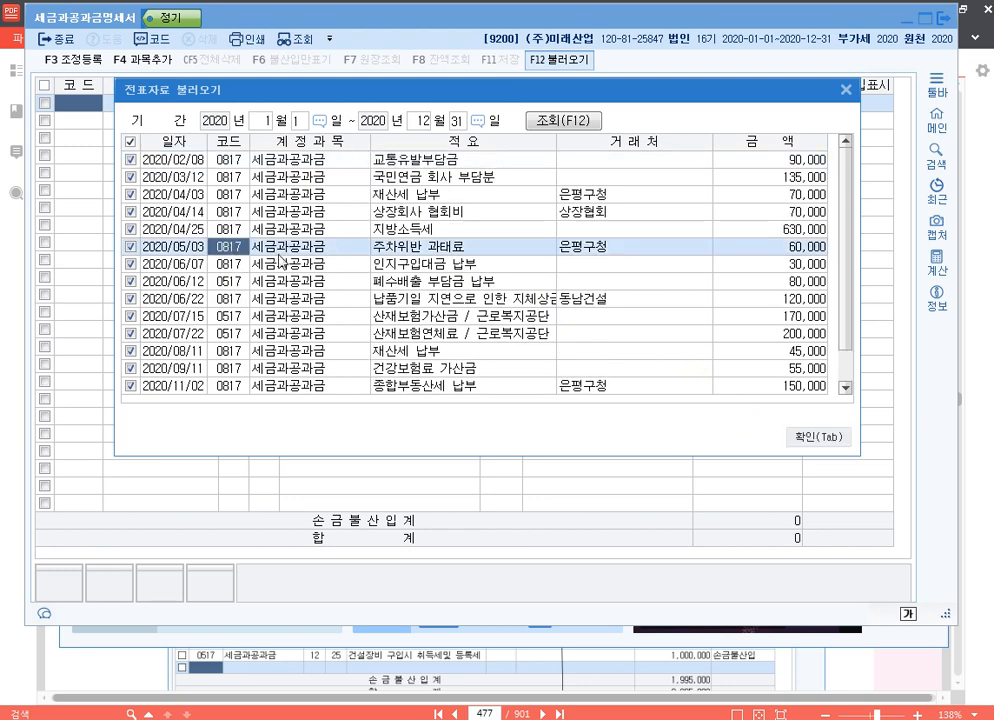
left_click(279, 254)
scroll(321, 314, "down", 1)
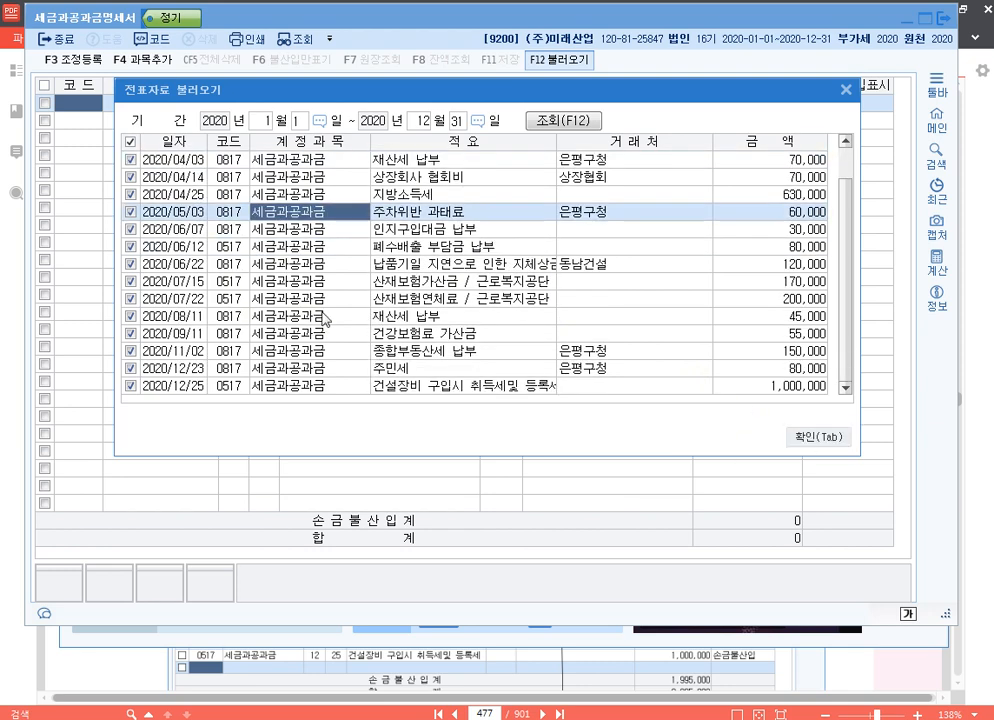
left_click(803, 438)
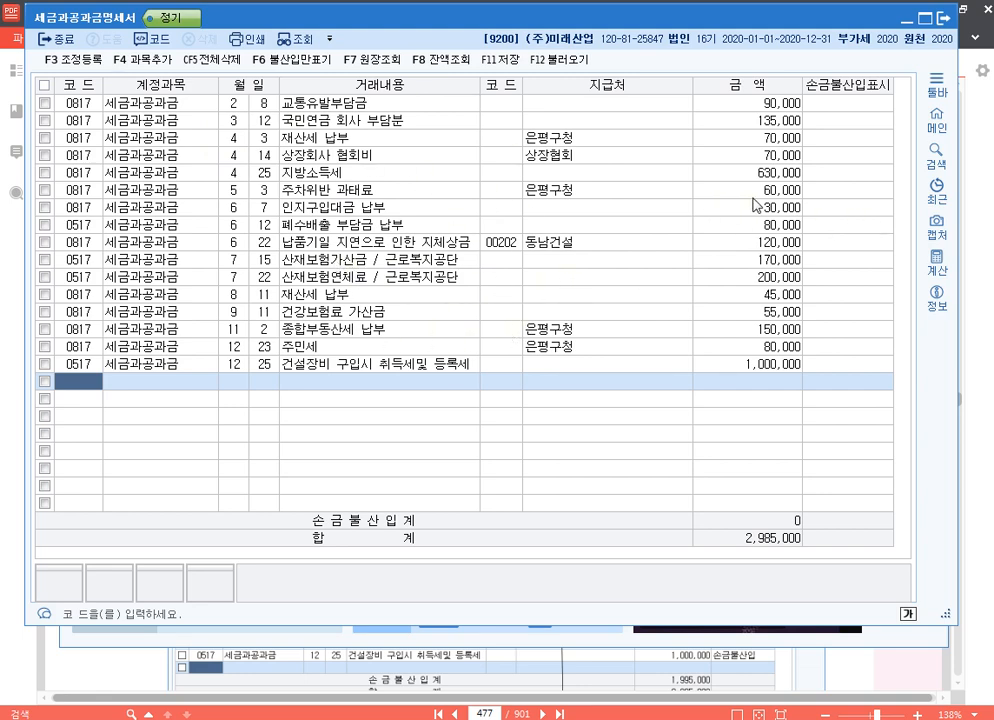
Try the 손금불산입 mark on the 2/8 교통유발부담금 row and reset it to 손금산입.
left_click(838, 104)
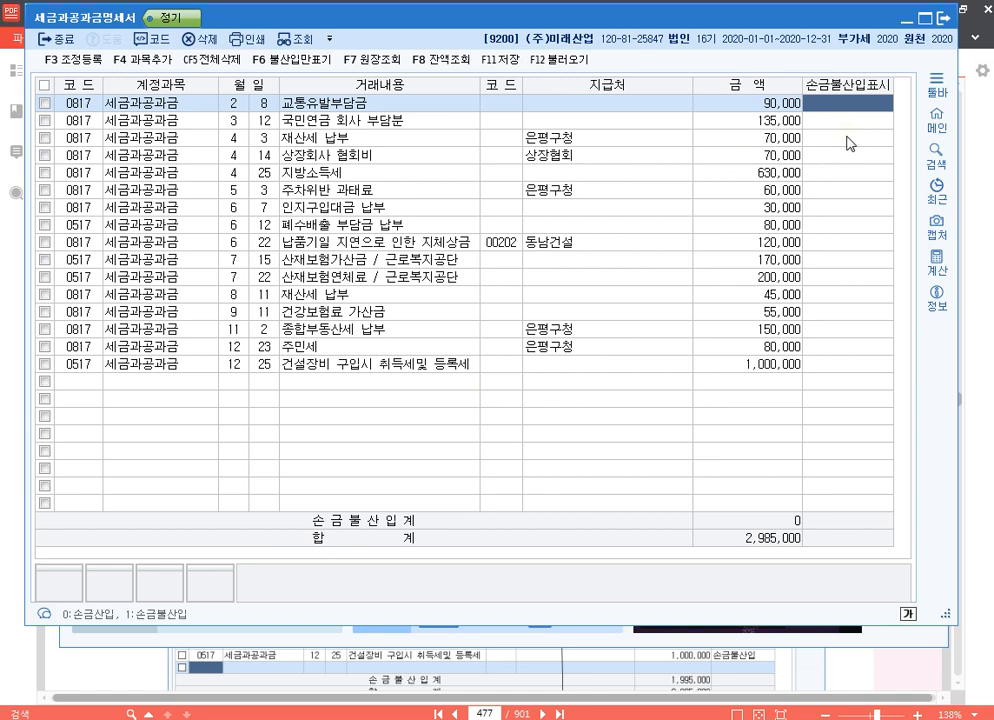
key("1")
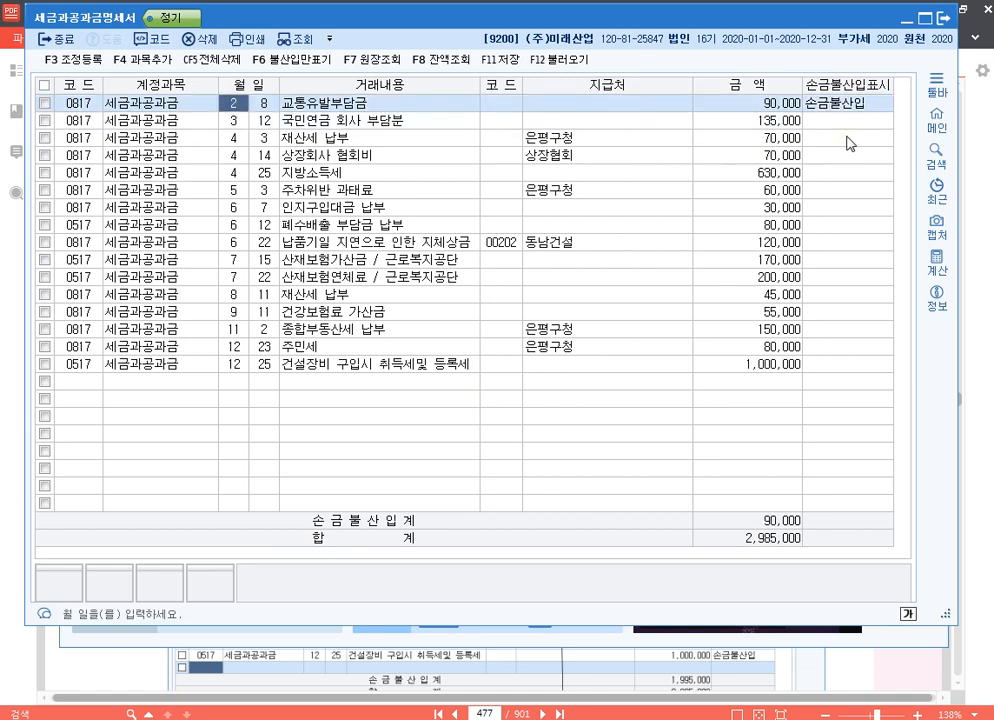
key("0")
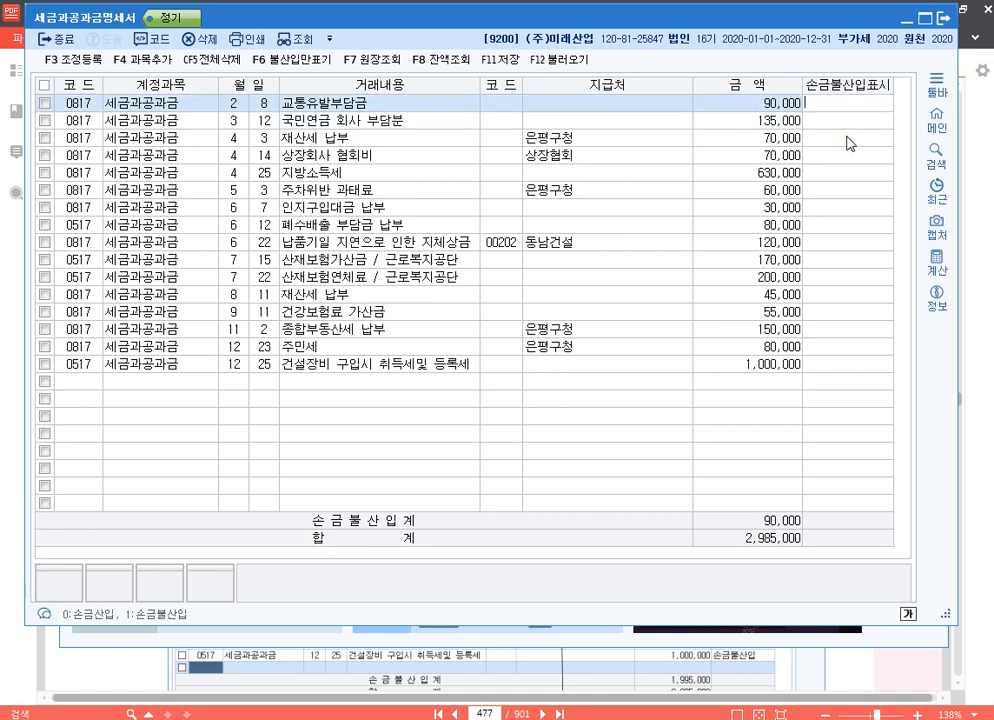
key("Return")
key("Up")
key("End")
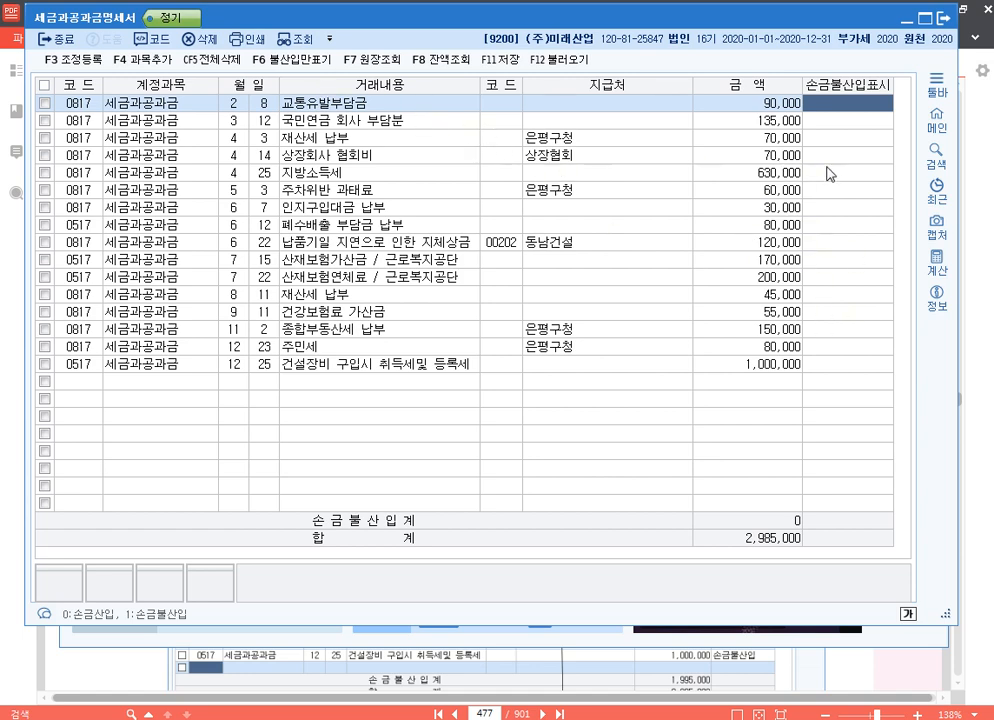
left_click(825, 122)
left_click(794, 104)
left_click(855, 127)
left_click(854, 102)
left_click(859, 124)
left_click(255, 190)
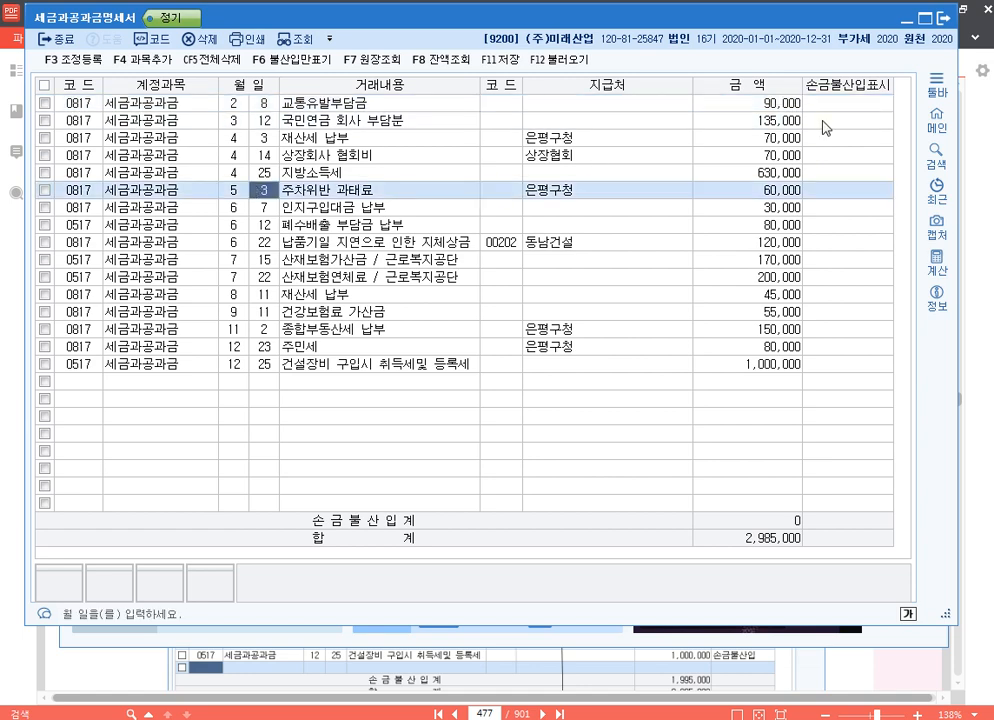
Turn on 불산입만표기 mode and place the cursor in the 교통유발부담금 row's 손금불산입표시 field.
left_click(848, 104)
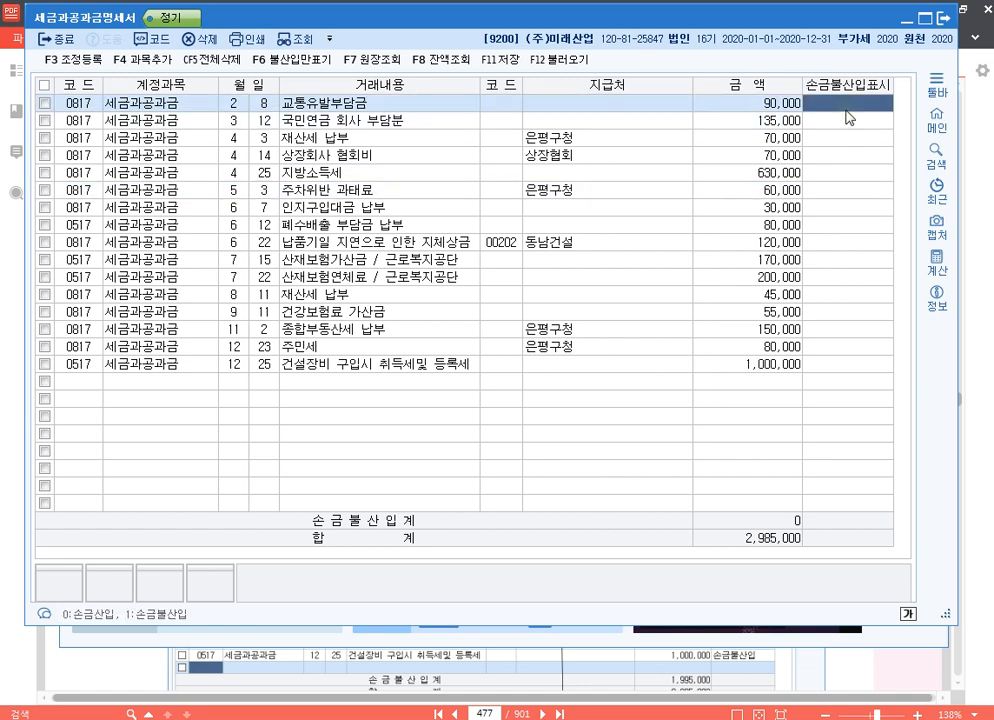
left_click(302, 62)
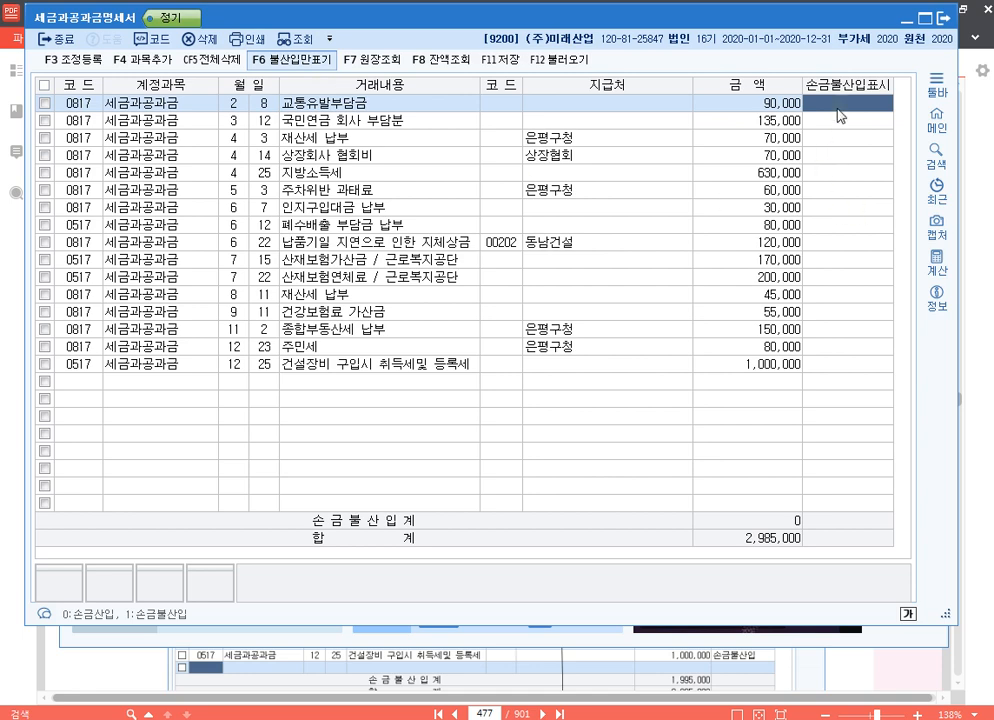
left_click(838, 123)
left_click(839, 140)
left_click(829, 106)
left_click(622, 135)
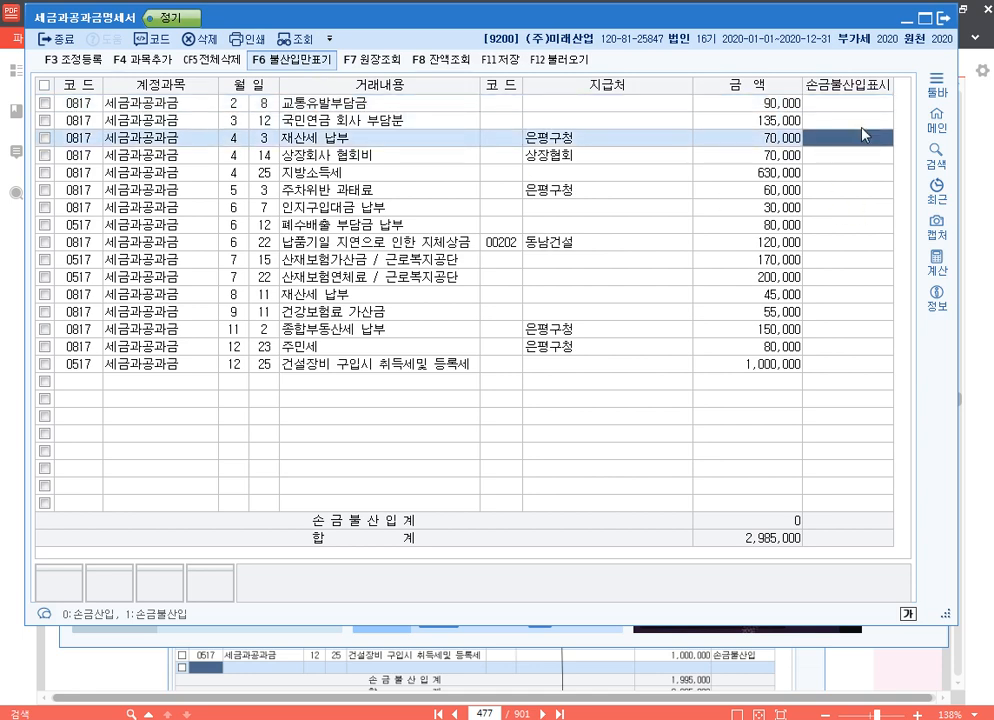
left_click(861, 106)
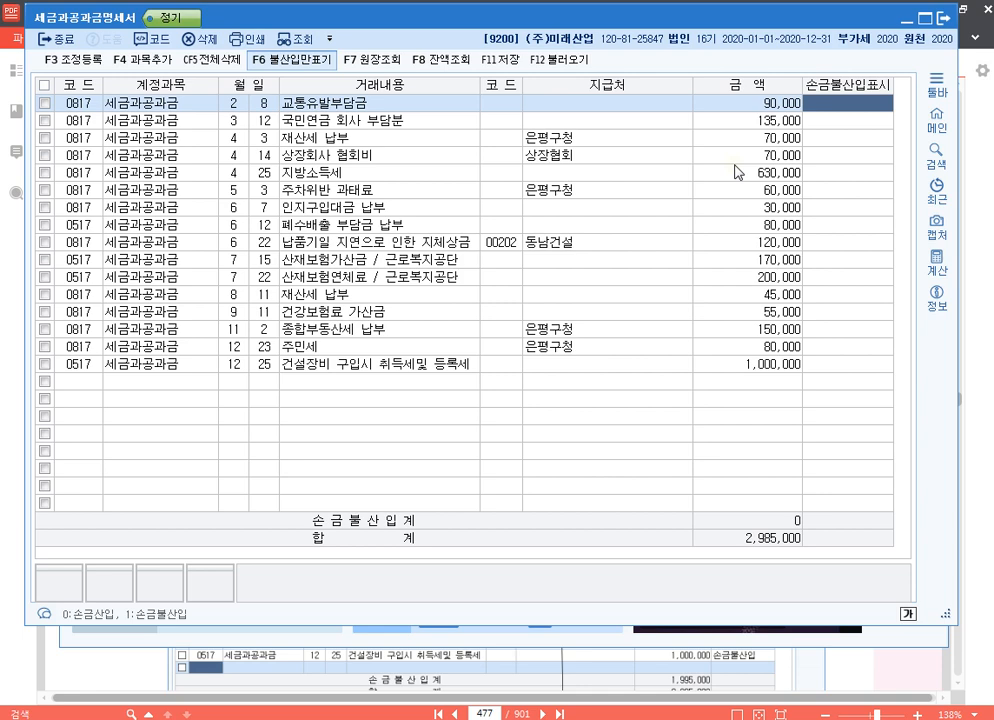
Leave the first four rows deductible and mark 지방소득세 (4/25) and 주차위반 과태료 (5/3) as 손금불산입.
key("Return")
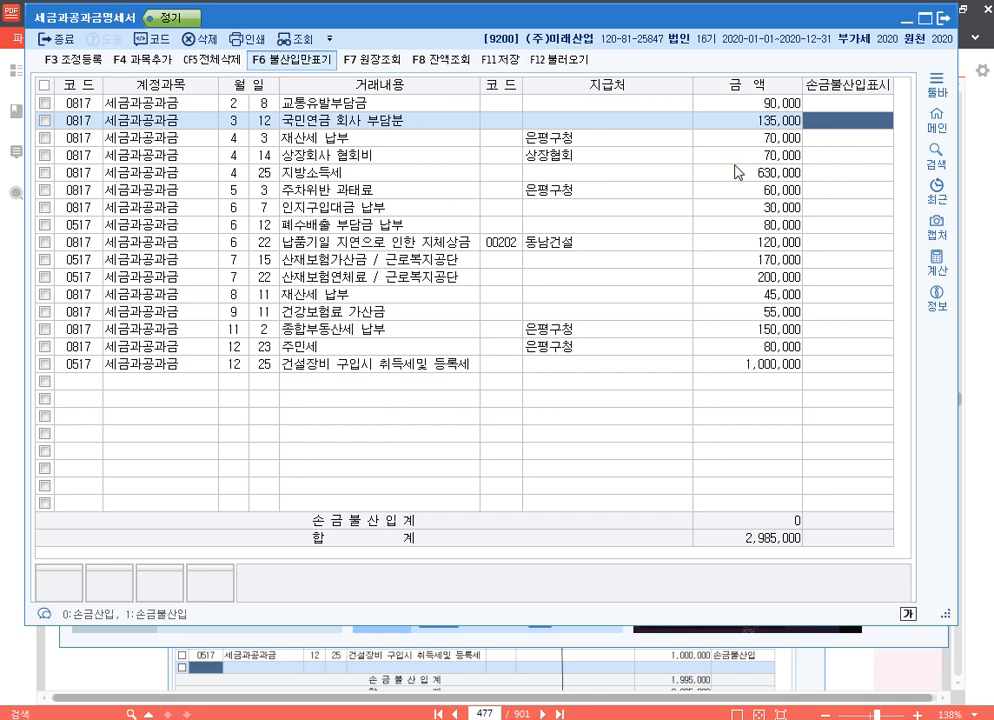
key("Down")
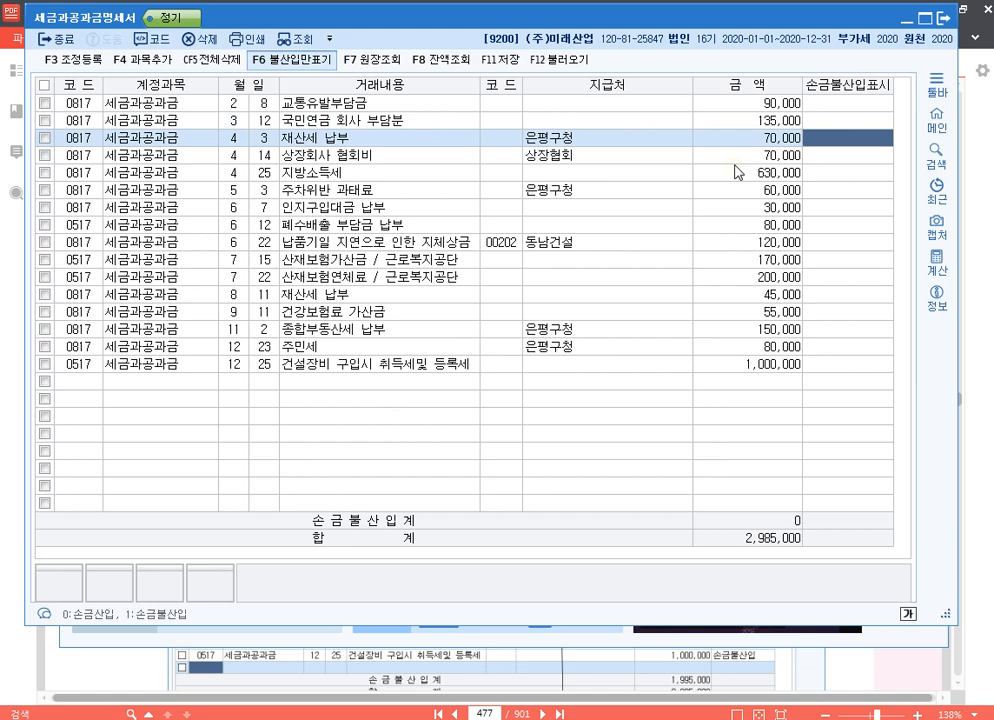
key("Down")
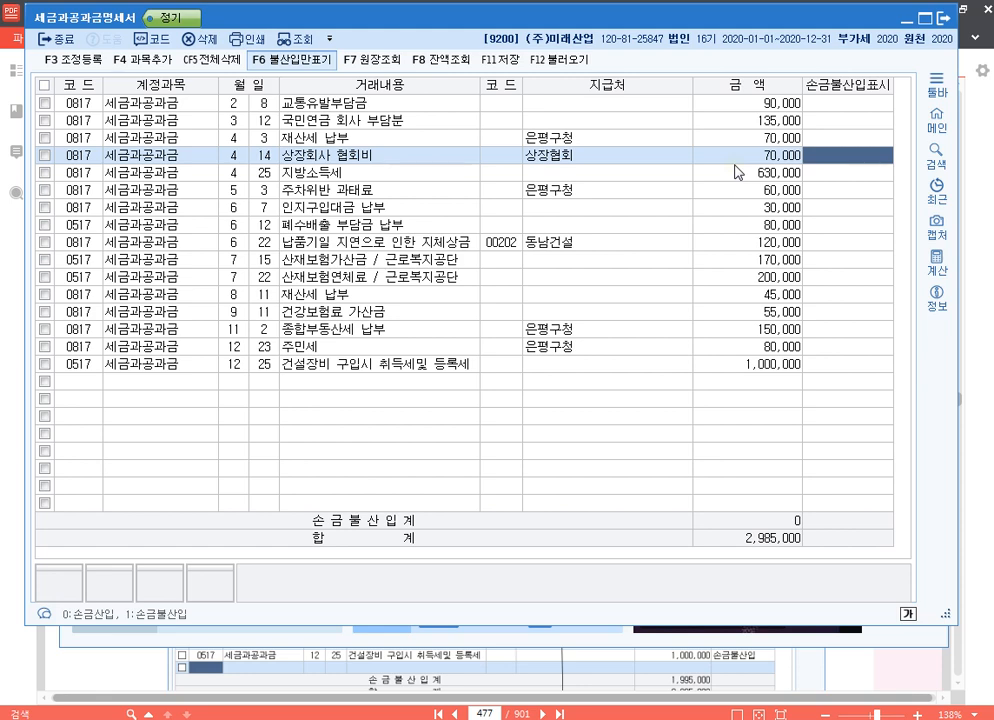
key("Down")
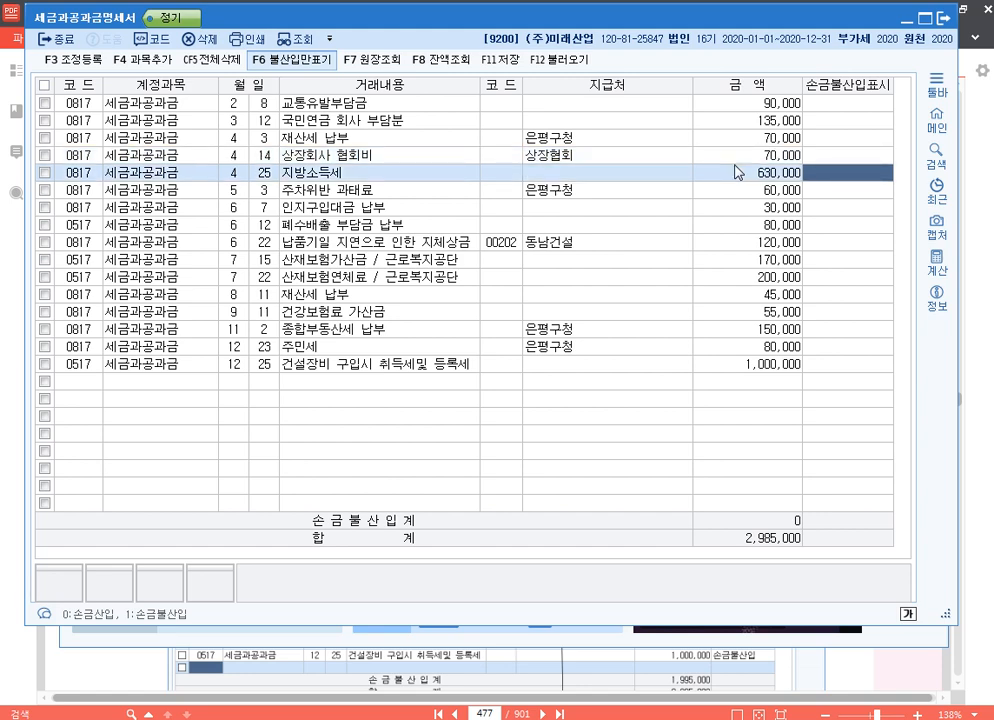
type("1")
key("Return")
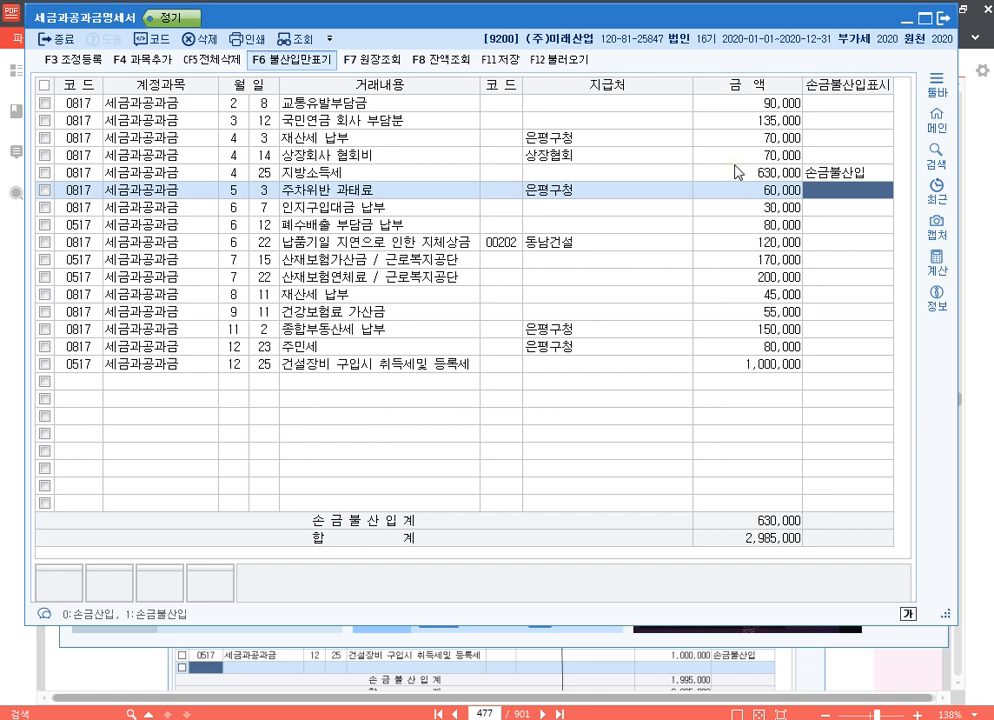
type("1")
key("Return")
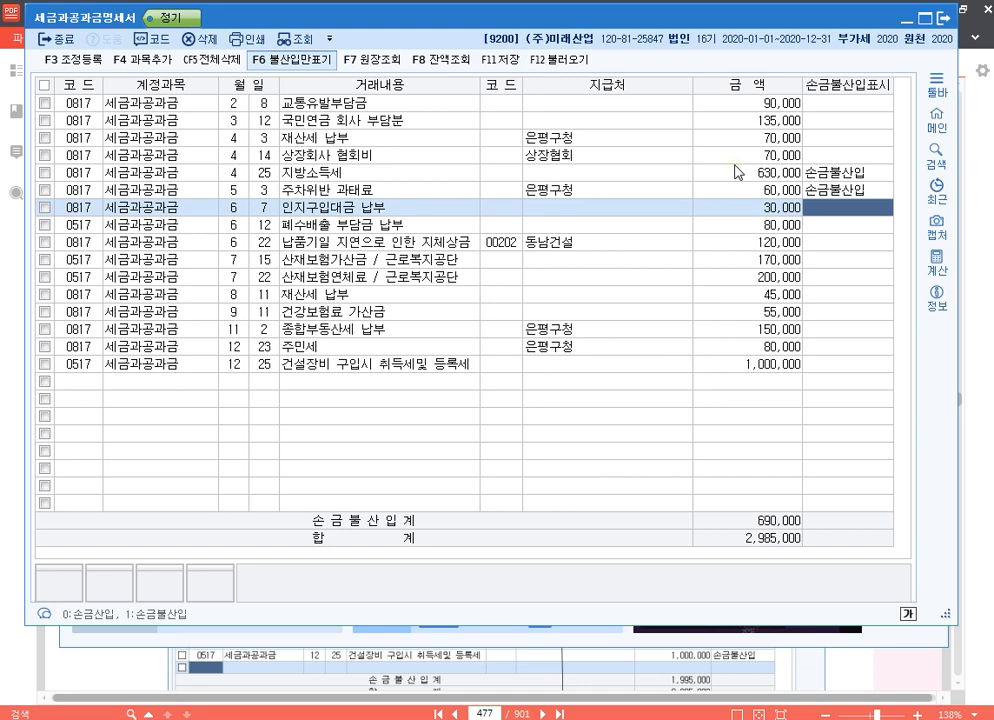
Mark 폐수배출 부담금 납부 (6/12) and 산재보험가산금 (7/15) as 손금불산입, skipping 인지구입대금 and 지체상금.
key("Return")
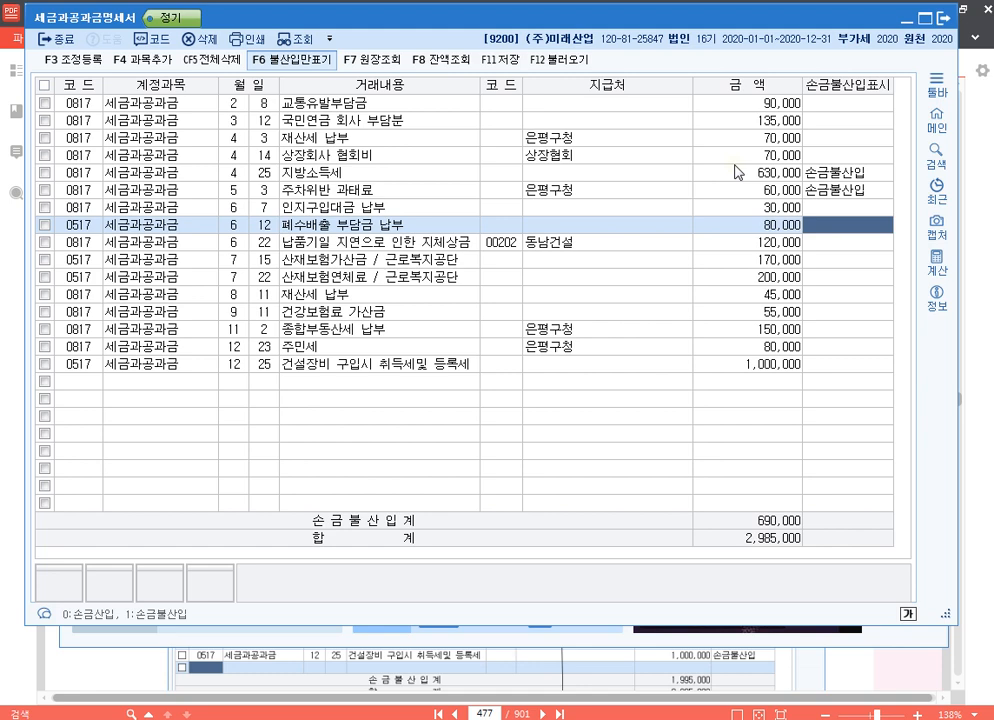
type("1")
key("Return")
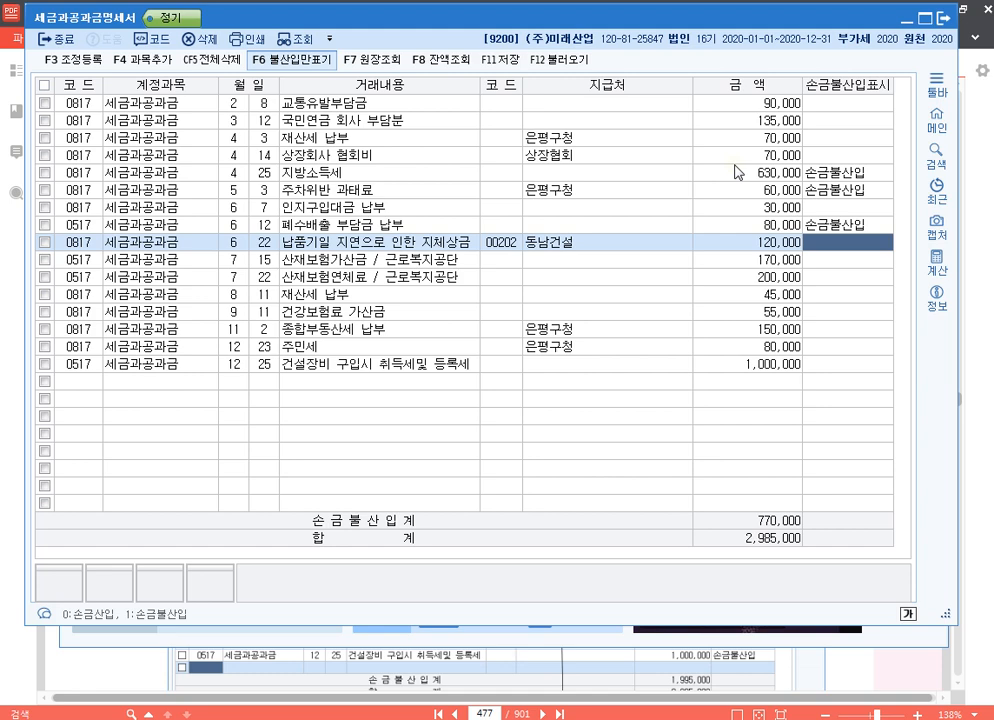
key("Down")
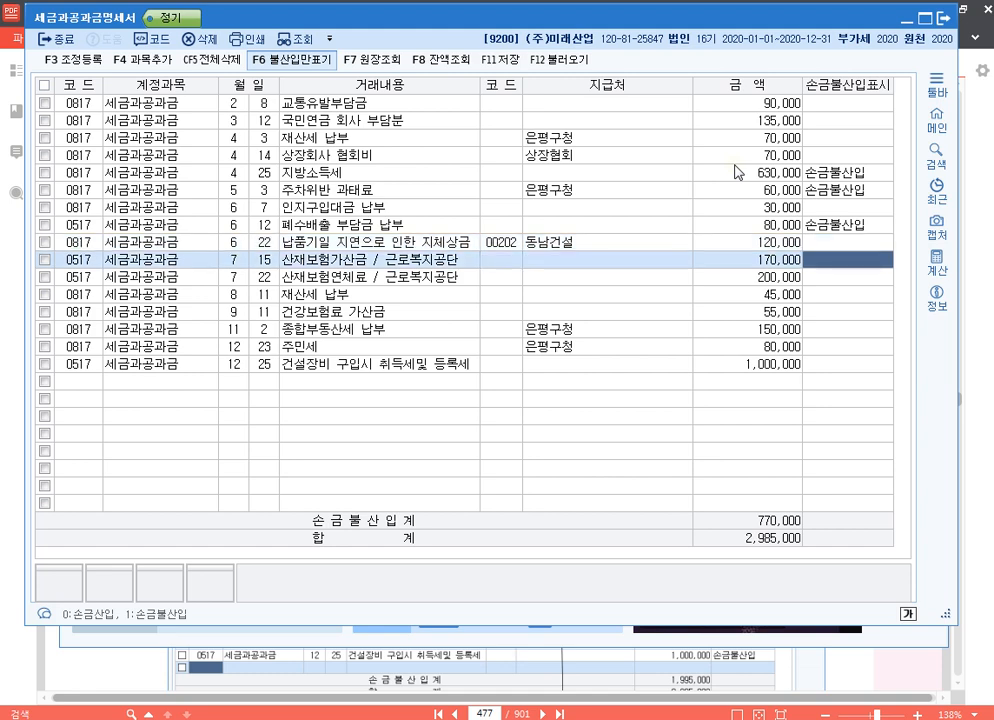
key("Down")
key("Up")
type("1")
key("Return")
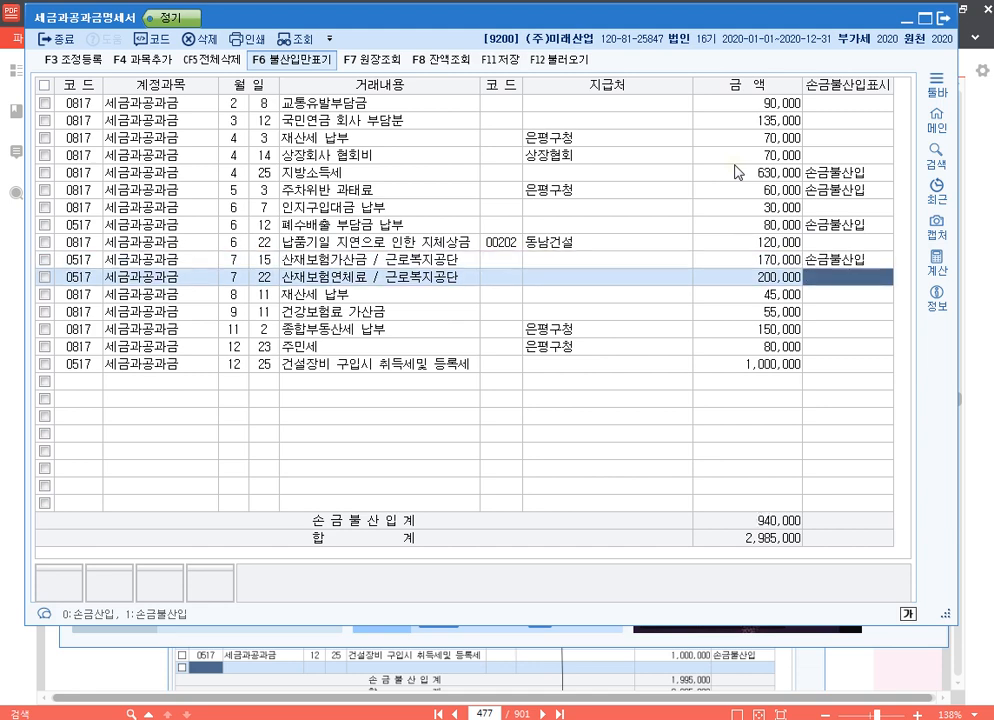
Mark the 9/11 건강보험료 가산금 row as 손금불산입, skipping 산재보험연체료 and the 8/11 재산세.
key("Down")
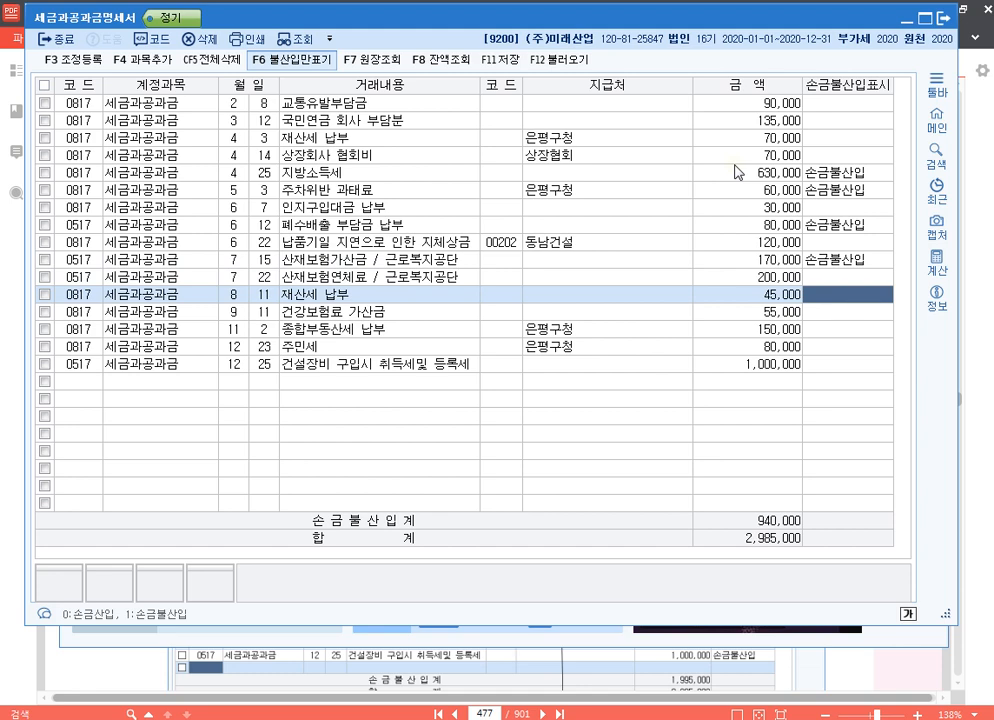
key("Down")
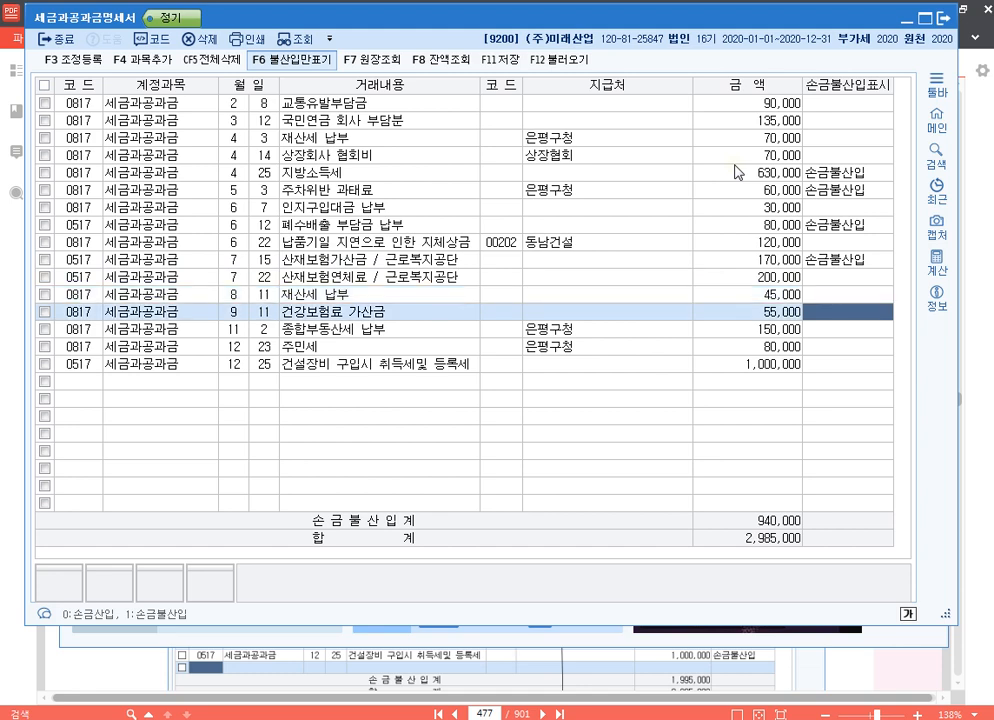
type("1")
key("Return")
key("Up")
key("Down")
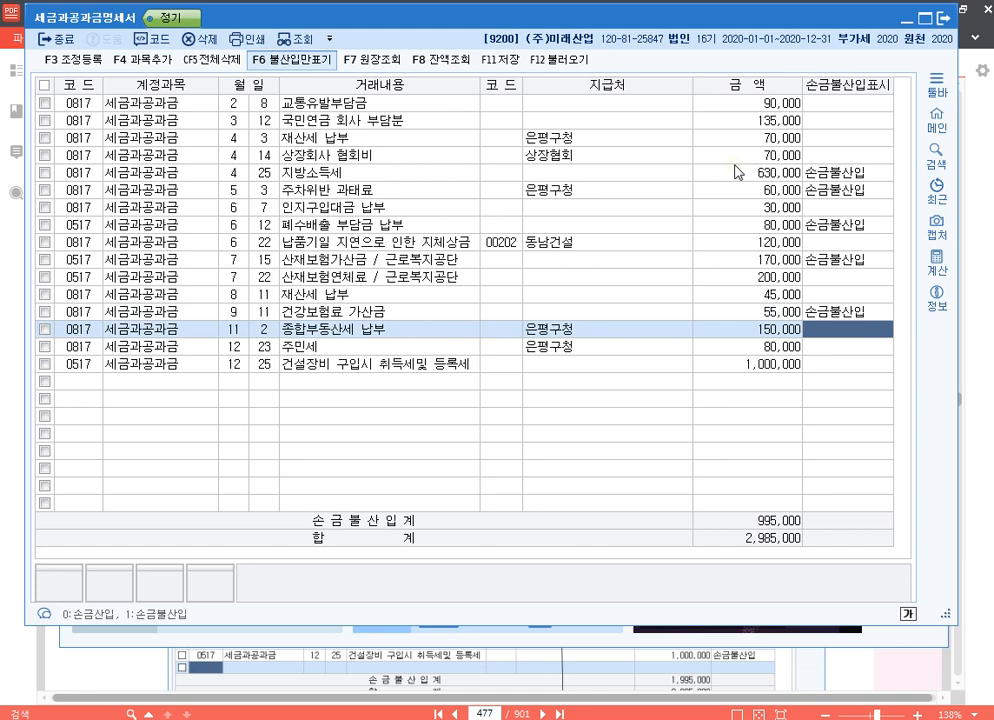
Mark the 12/25 건설장비 구입시 취득세및 등록세 row as 손금불산입, skipping 종합부동산세 and 주민세.
key("Down")
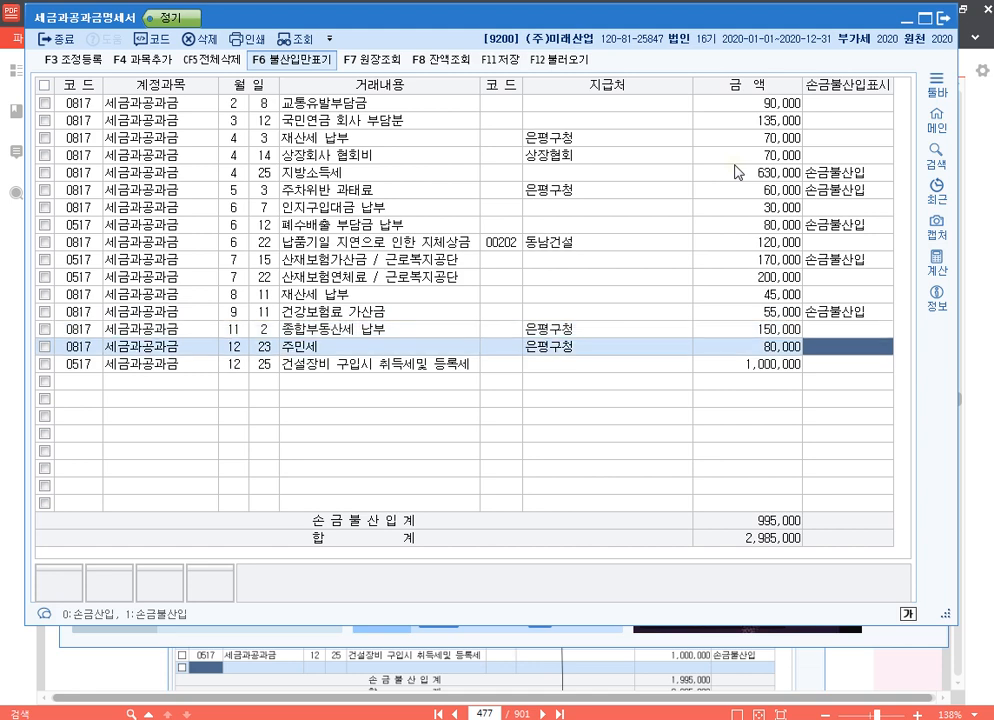
key("Down")
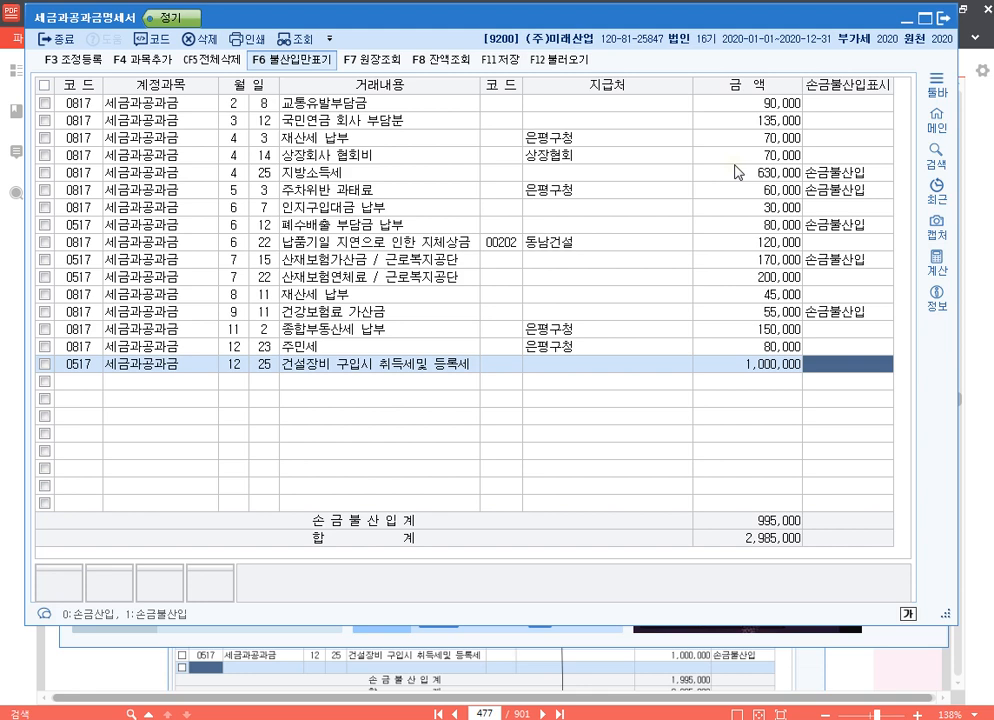
type("1")
key("Return")
key("Up")
key("End")
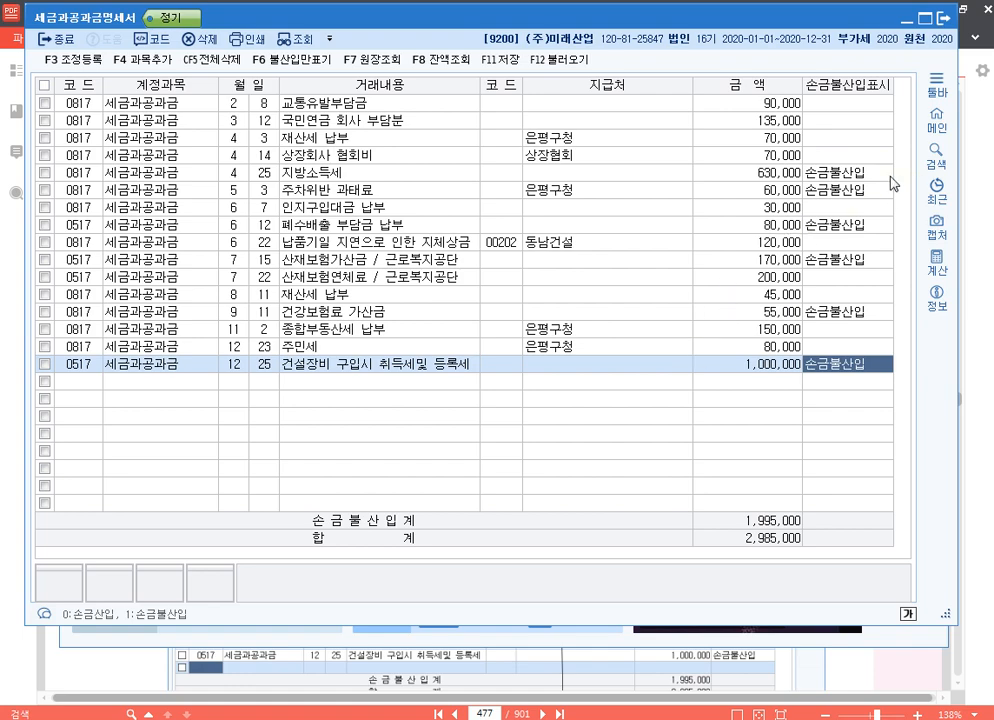
In 조정 등록, add 법인세분 지방소득세 of 630,000 to 익금산입 및 손금불산입 with 소득처분 기타사외유출.
left_click(860, 172)
key("F3")
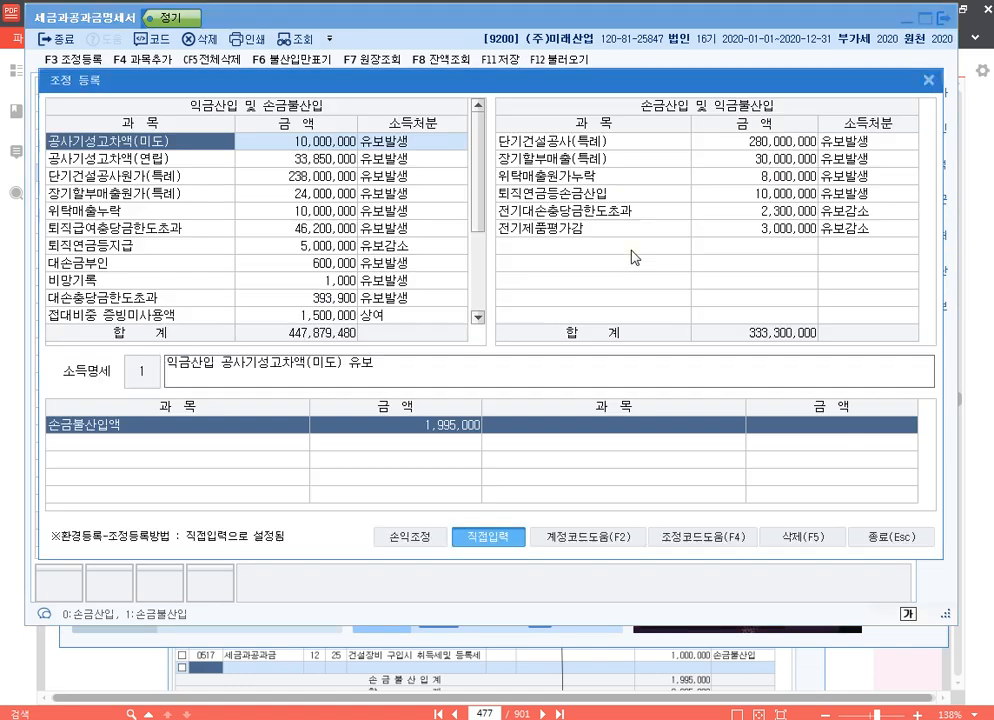
scroll(200, 300, "down", 2)
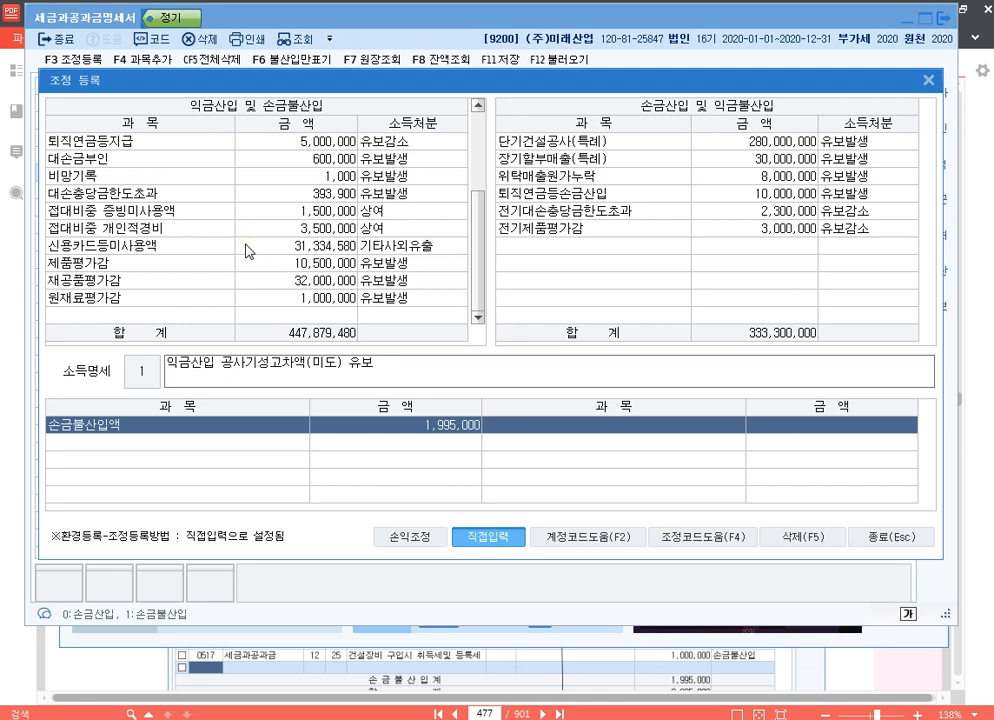
left_click(197, 316)
type("ㅂ")
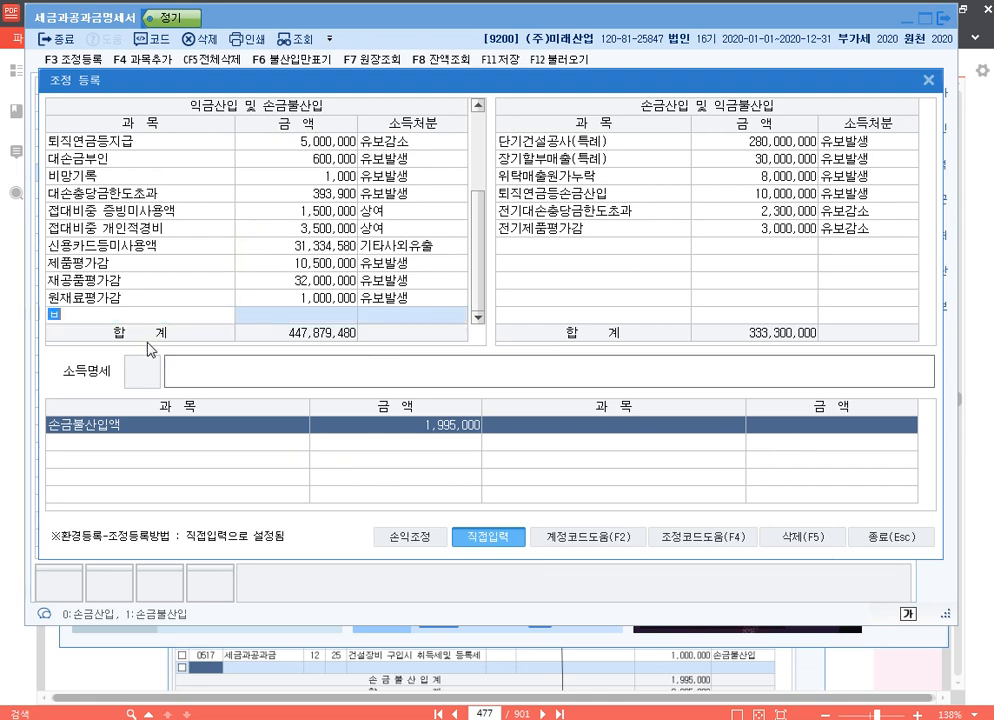
type("법인세분지")
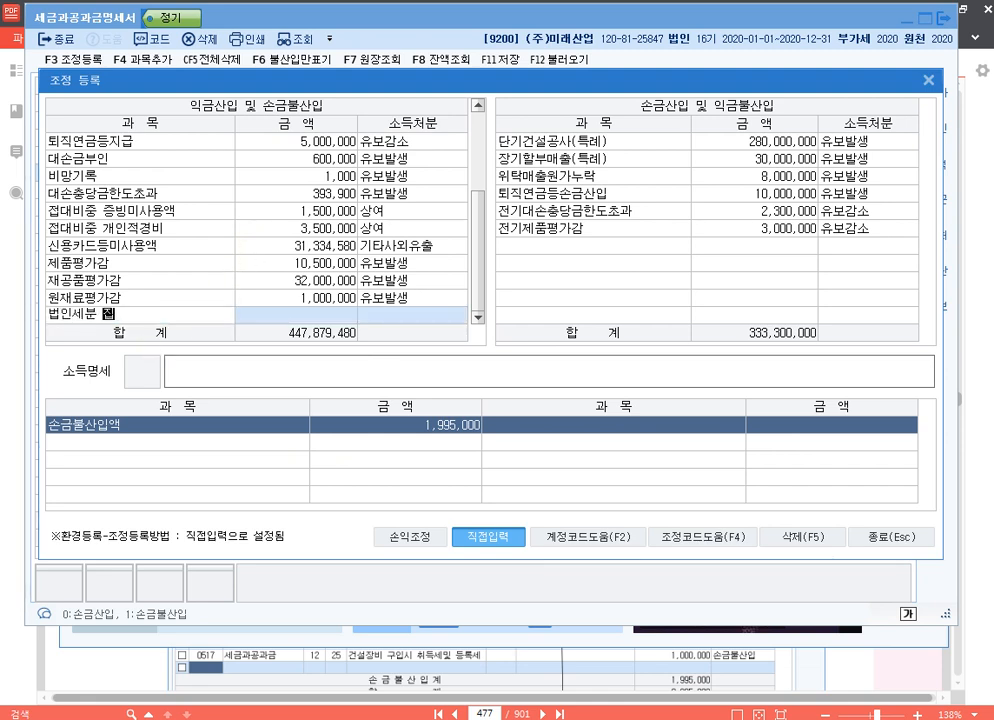
type("방소득세")
key("Return")
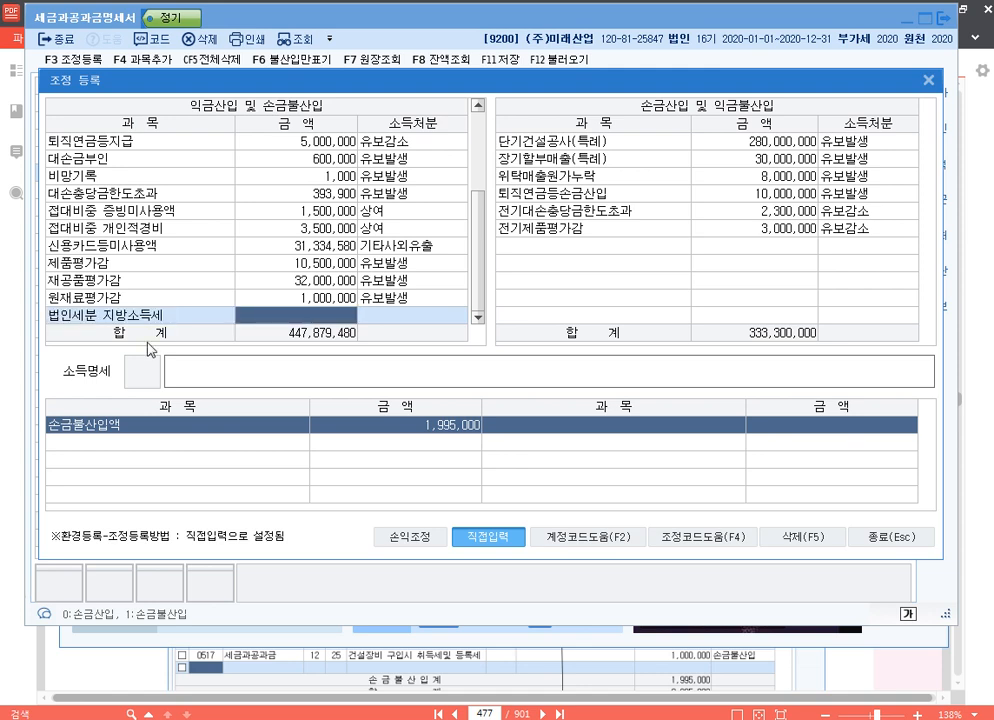
type("630000")
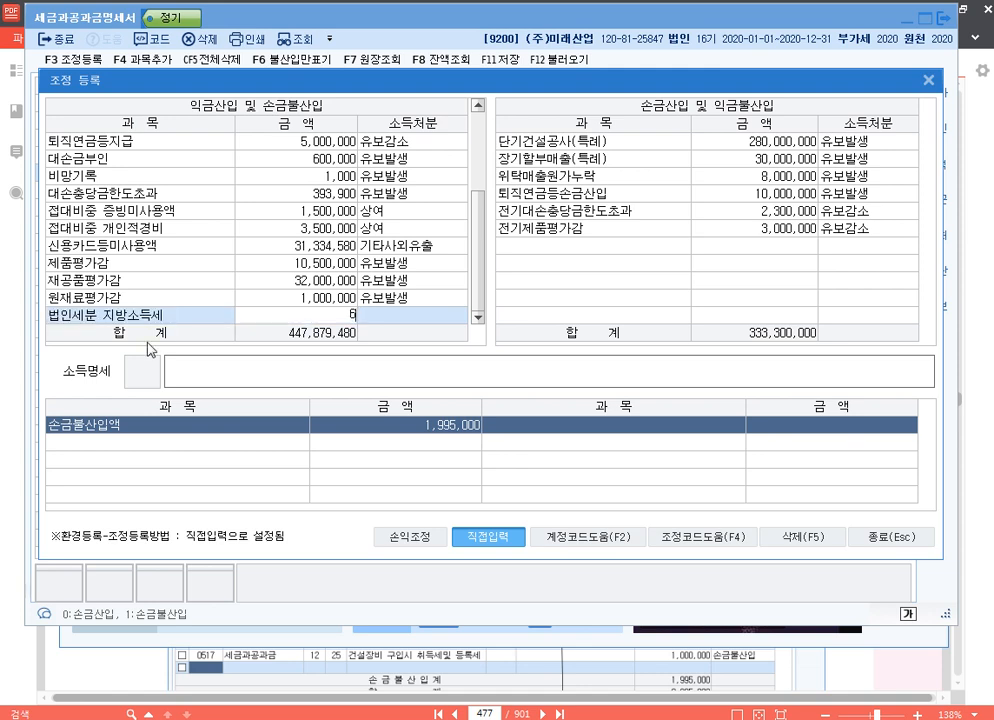
key("Return")
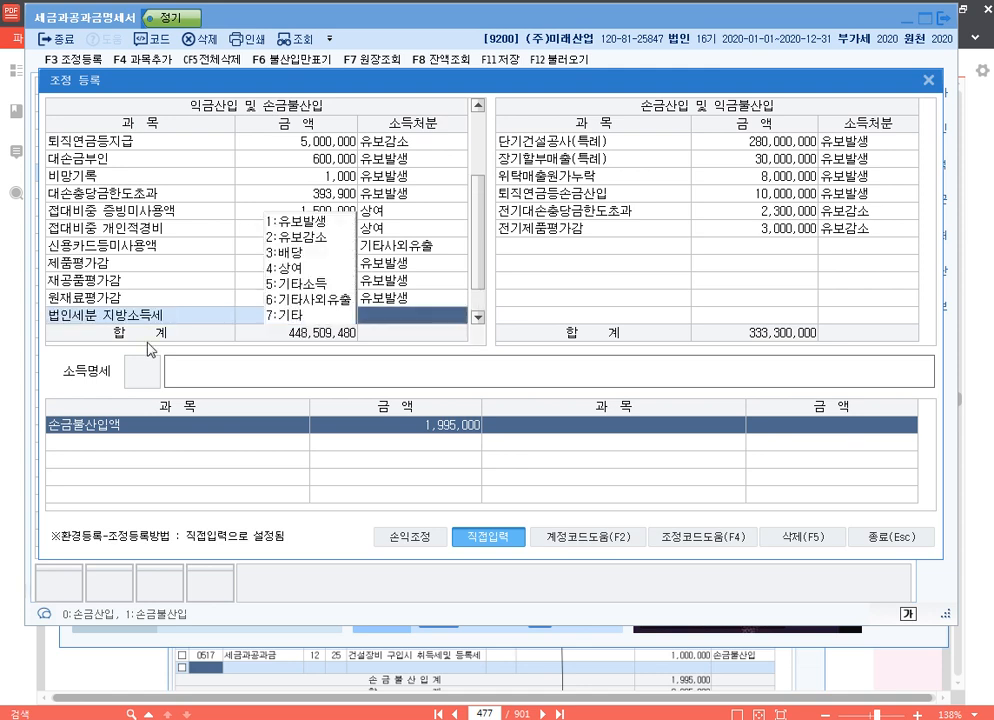
type("6")
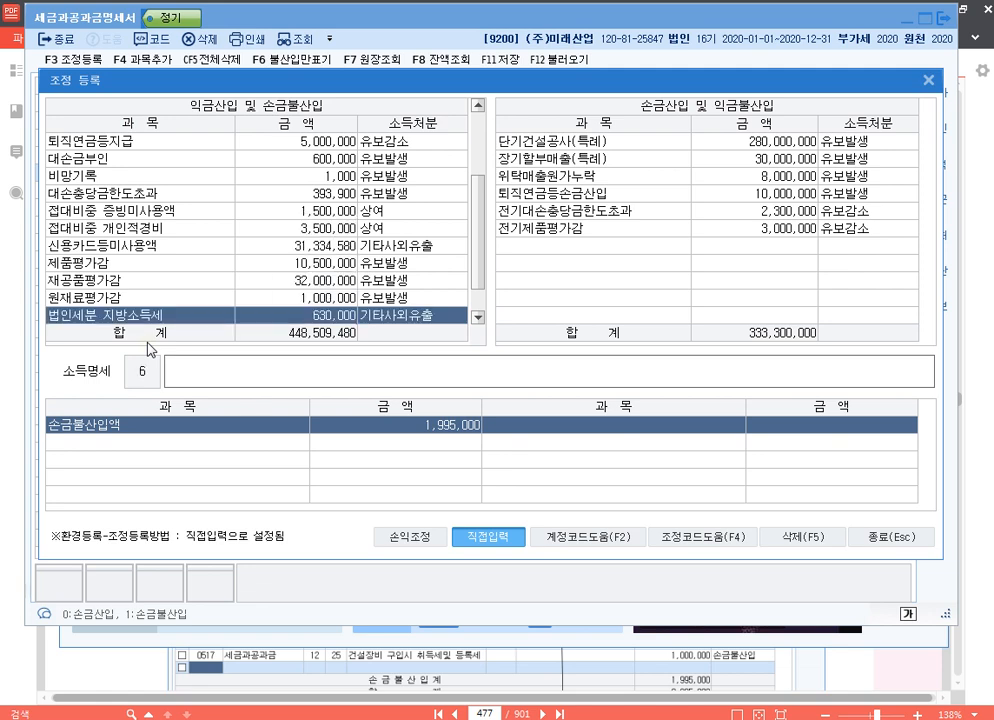
type("손금불산")
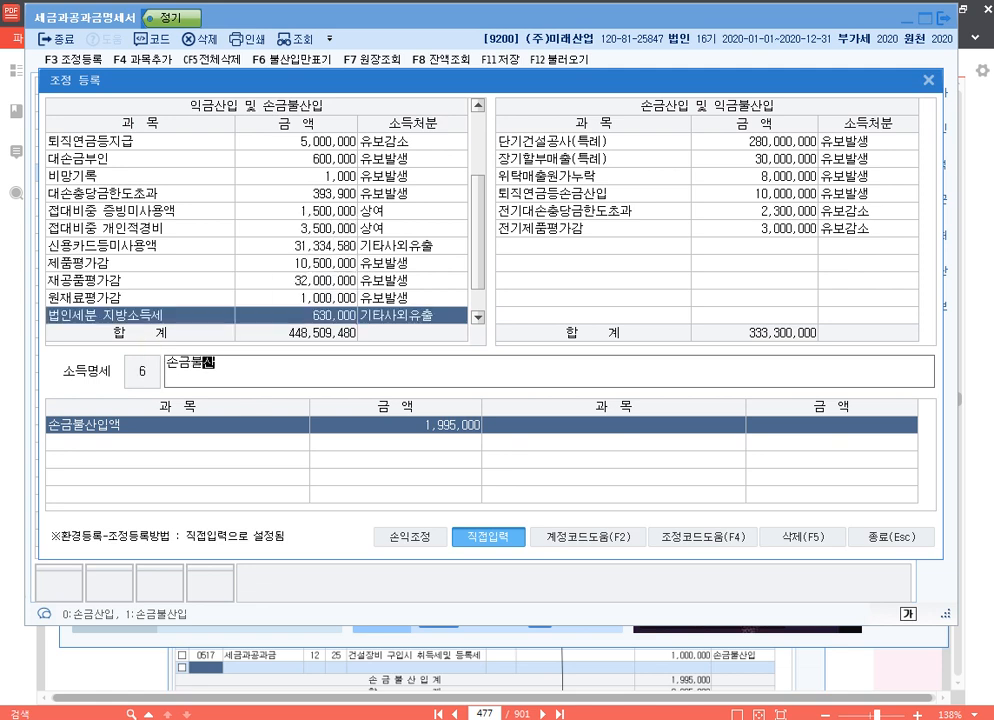
type("입 법인세분 지방소")
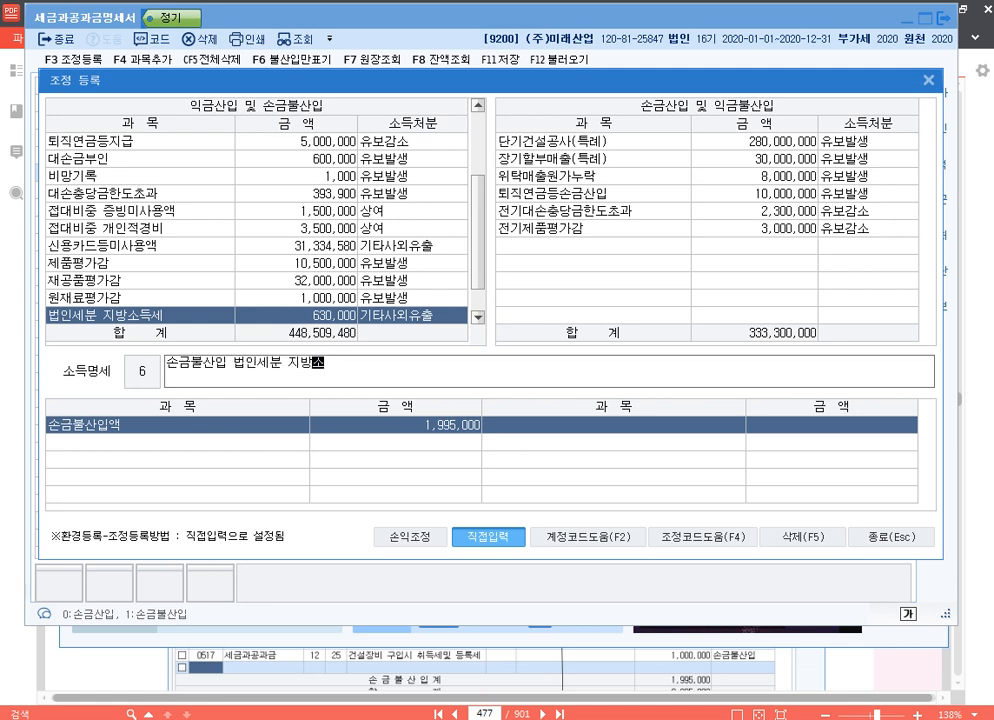
type("득세 기타사외유출")
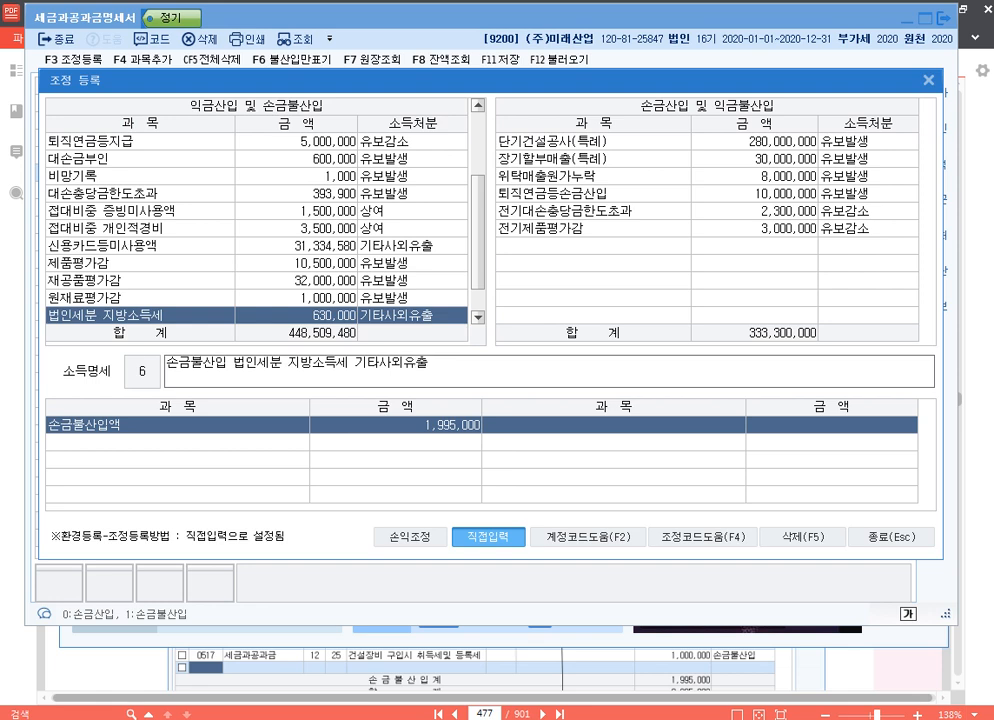
Enter "손금불산입 법인세분 지방소득세 기타사외유출" as the 소득명세 of the 법인세분 지방소득세 row.
key("Return")
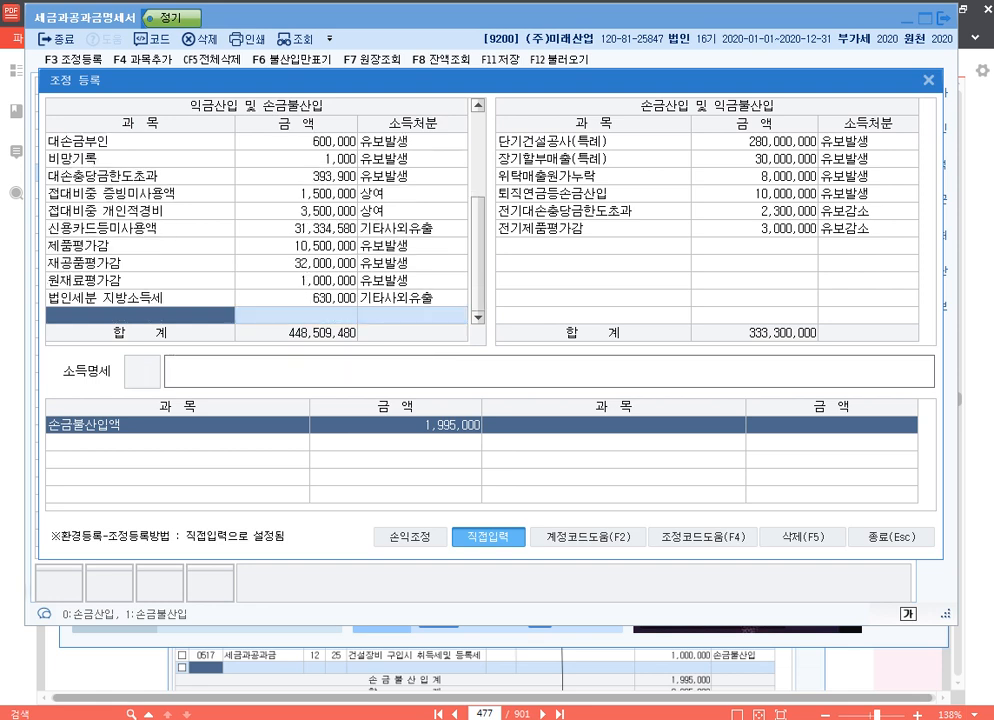
Add the preset adjustment item 주차위반과태료 to 익금산입 및 손금불산입 with an amount of 60,000.
key("F4")
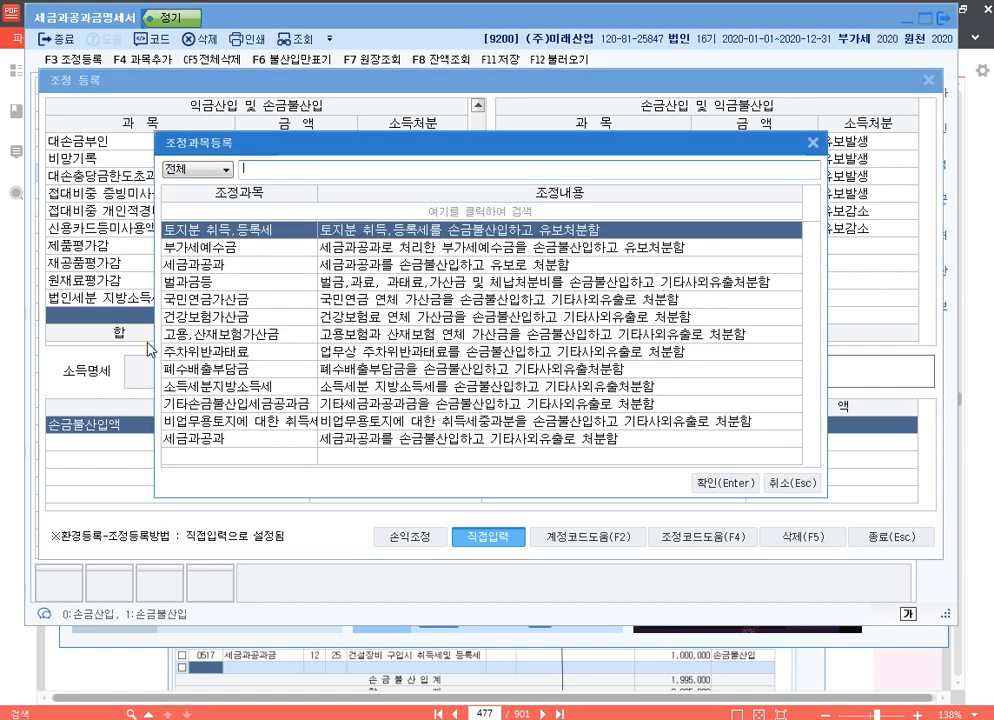
type("주")
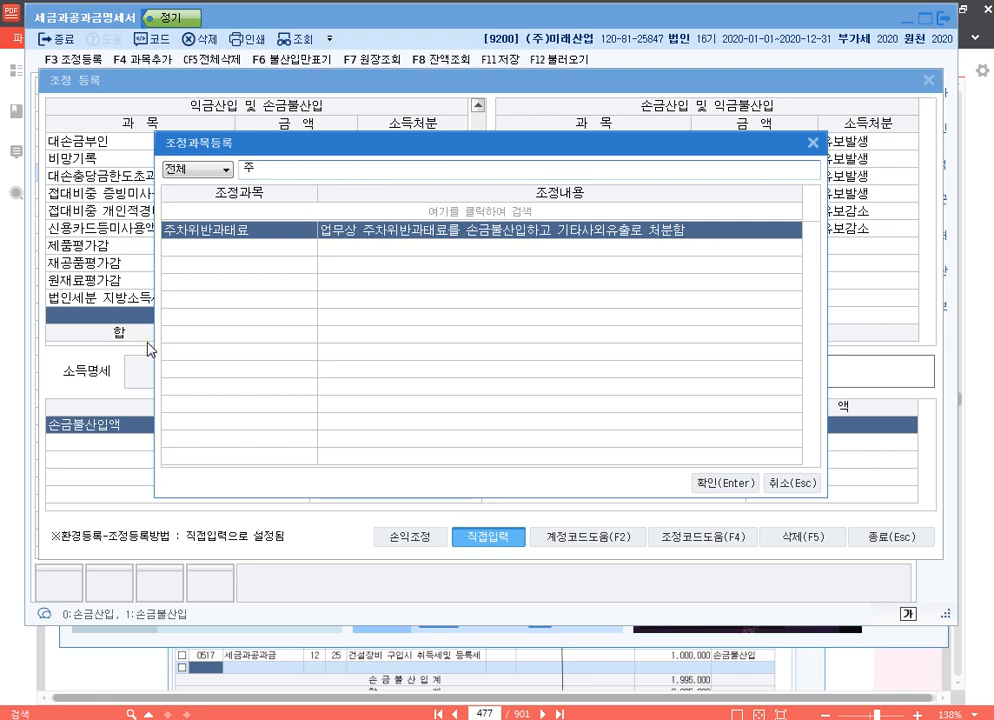
key("Return")
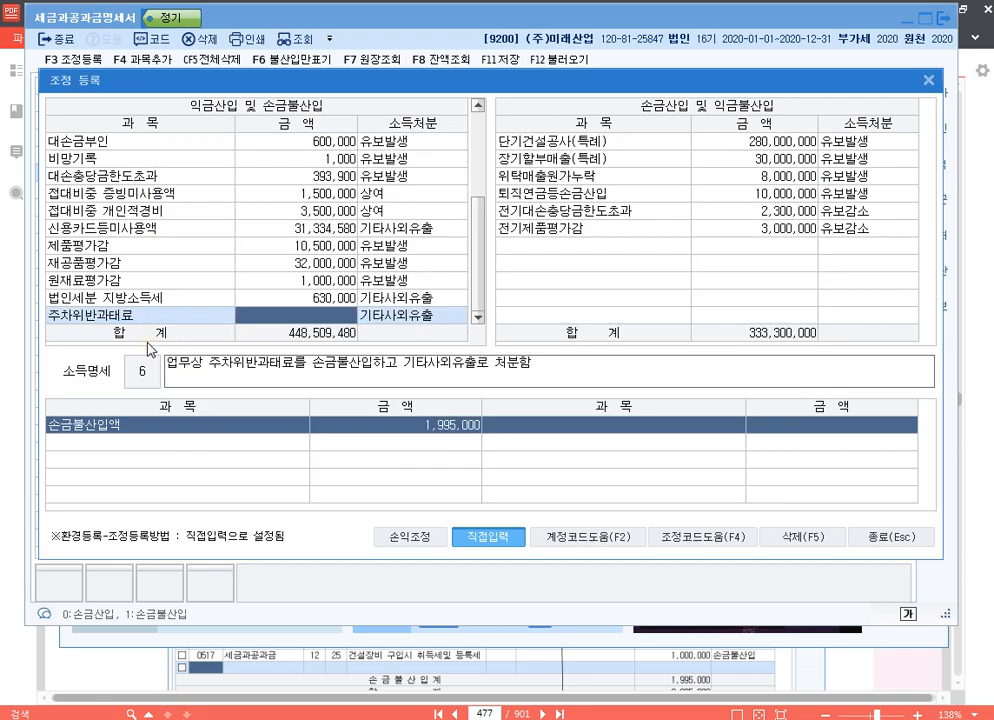
type("600000")
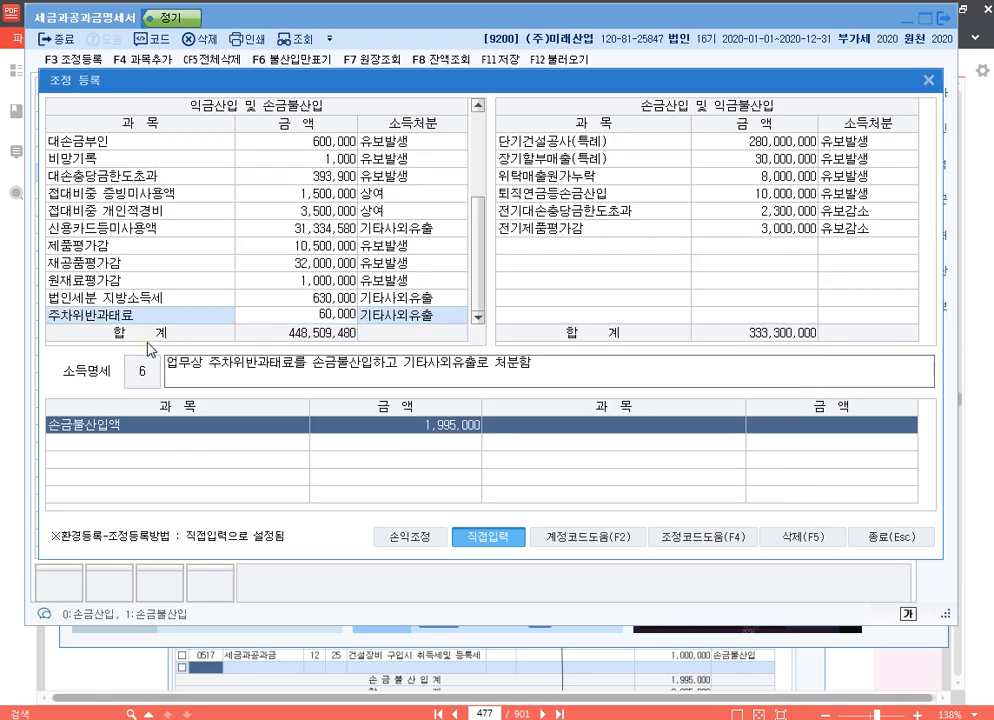
key("Return")
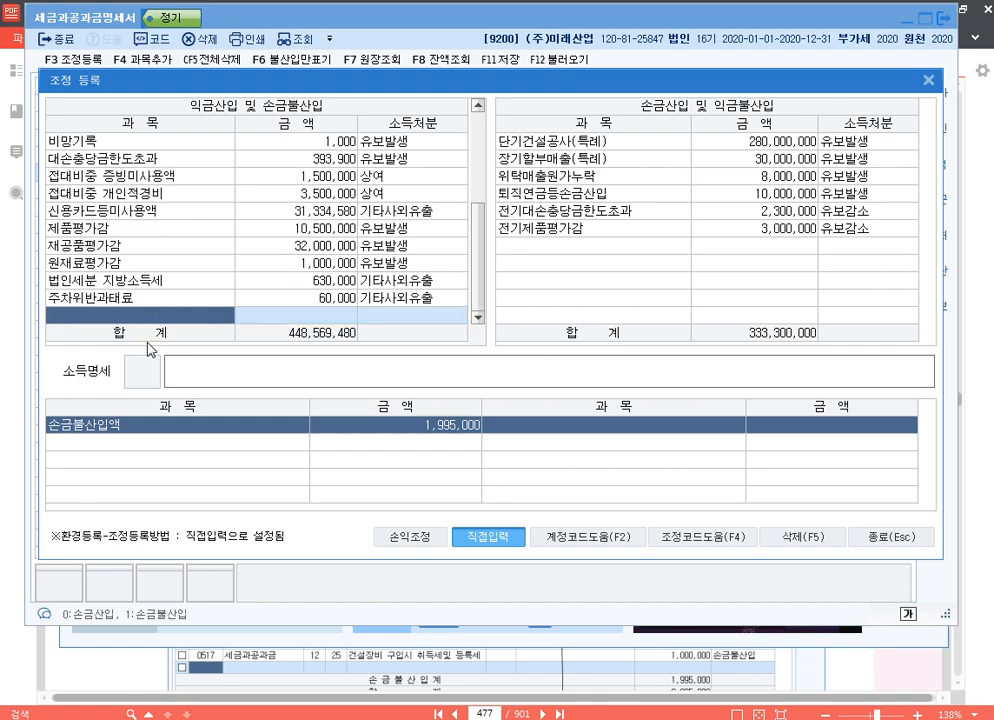
Add the preset adjustment item 폐수배출부담금 to 익금산입 및 손금불산입 with an amount of 80,000.
key("F4")
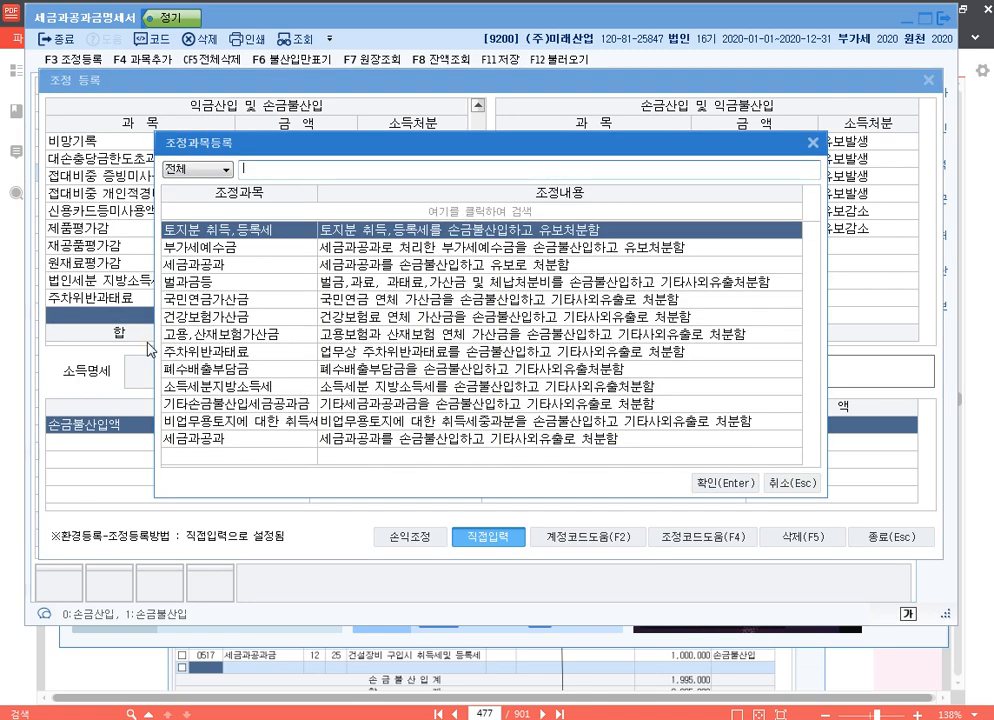
type("ㅍ")
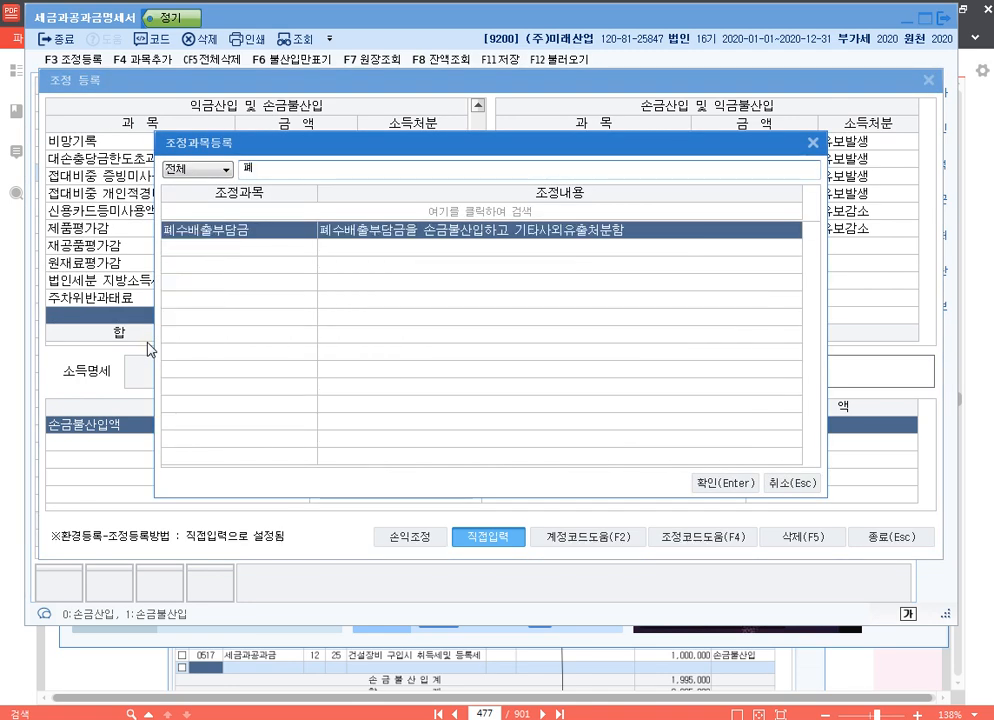
type("ㅖ")
key("Return")
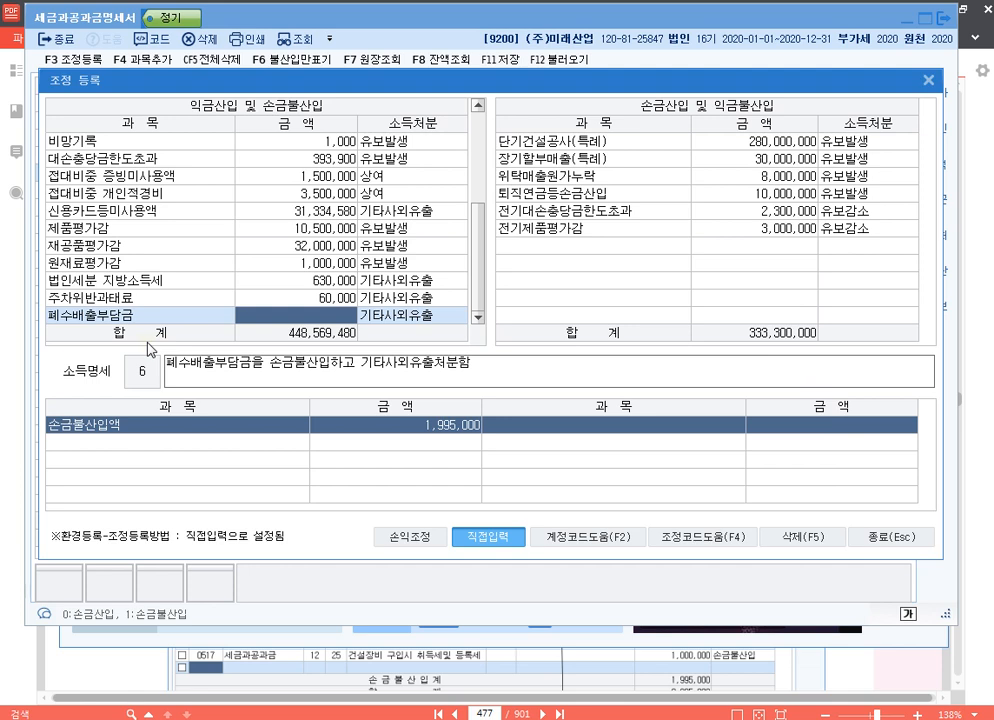
type("800000")
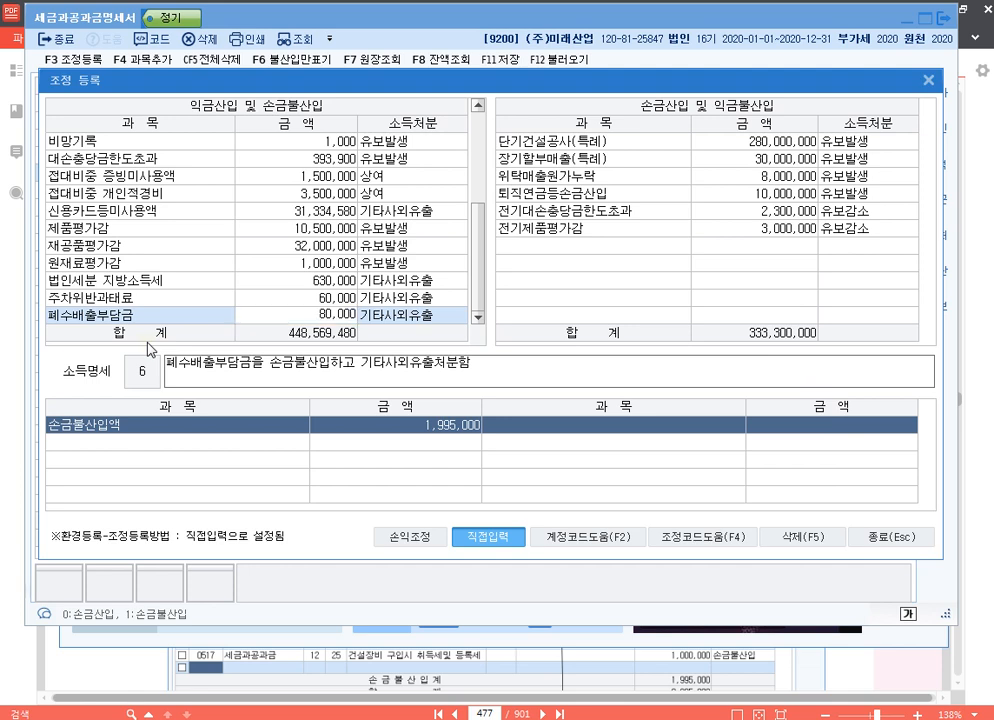
key("Return")
key("Return")
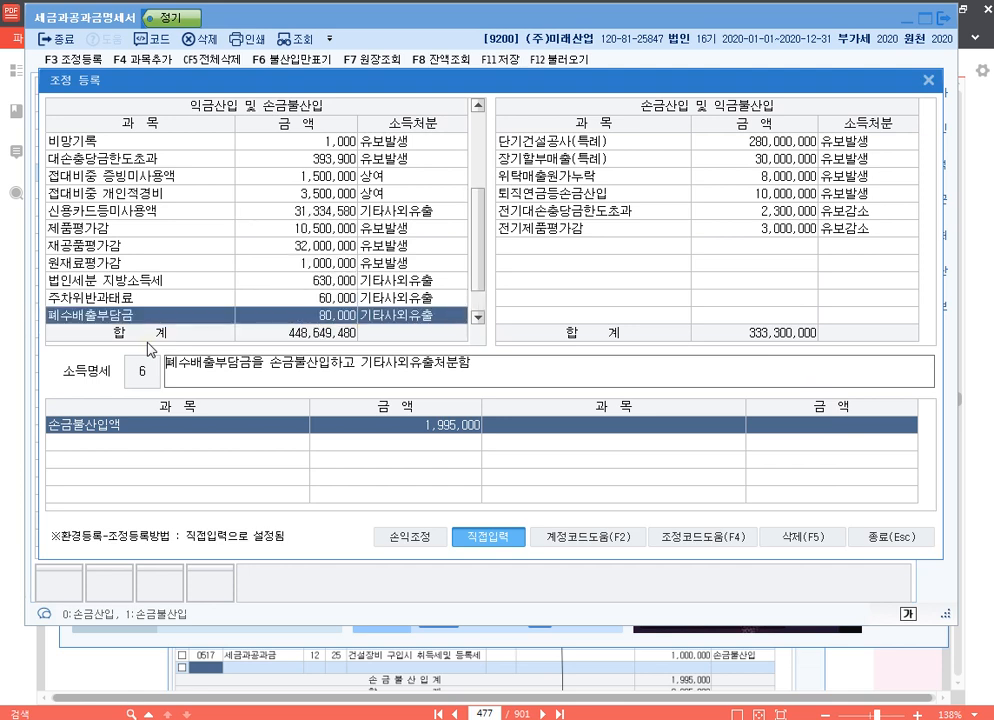
key("Return")
Add the preset adjustment item 고용,산재보험가산금 to 익금산입 및 손금불산입 with an amount of 170,000.
key("F4")
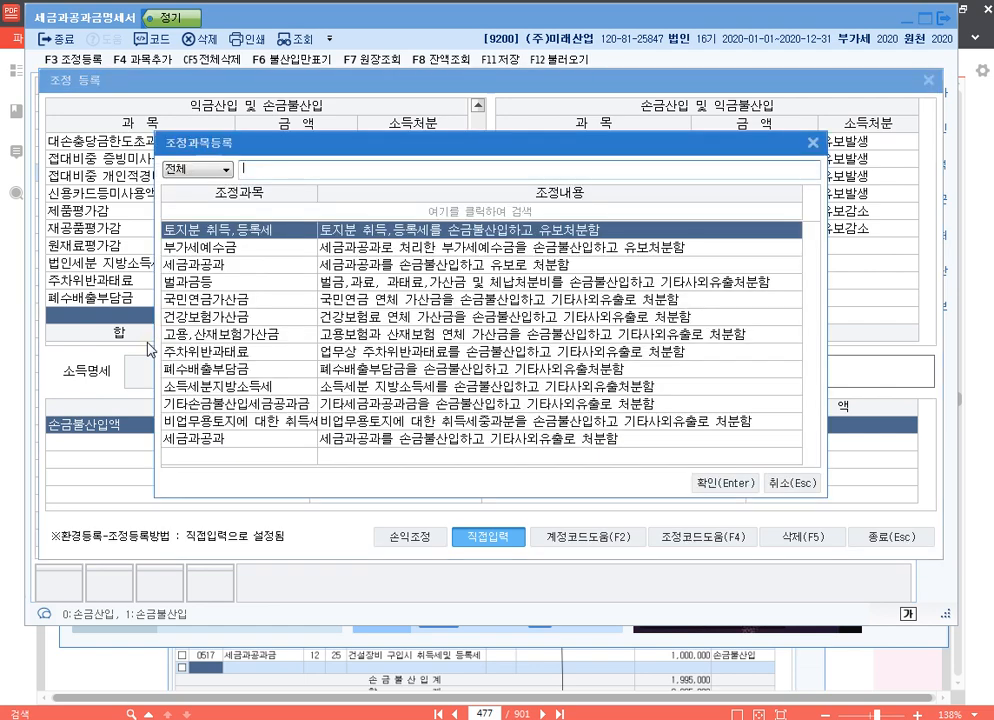
type("산재")
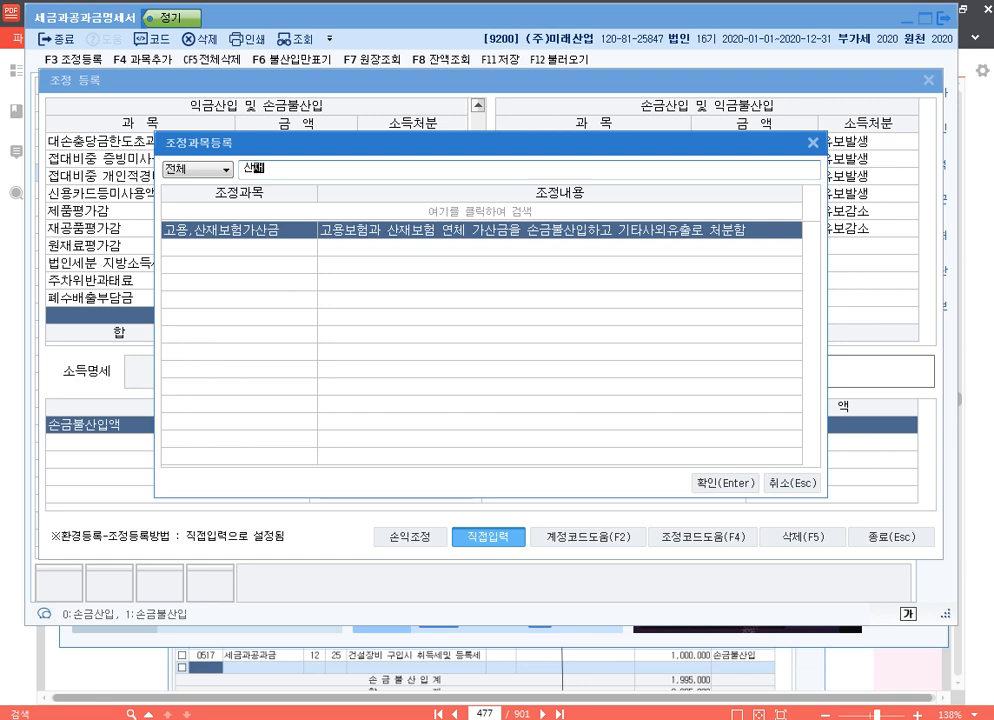
key("Return")
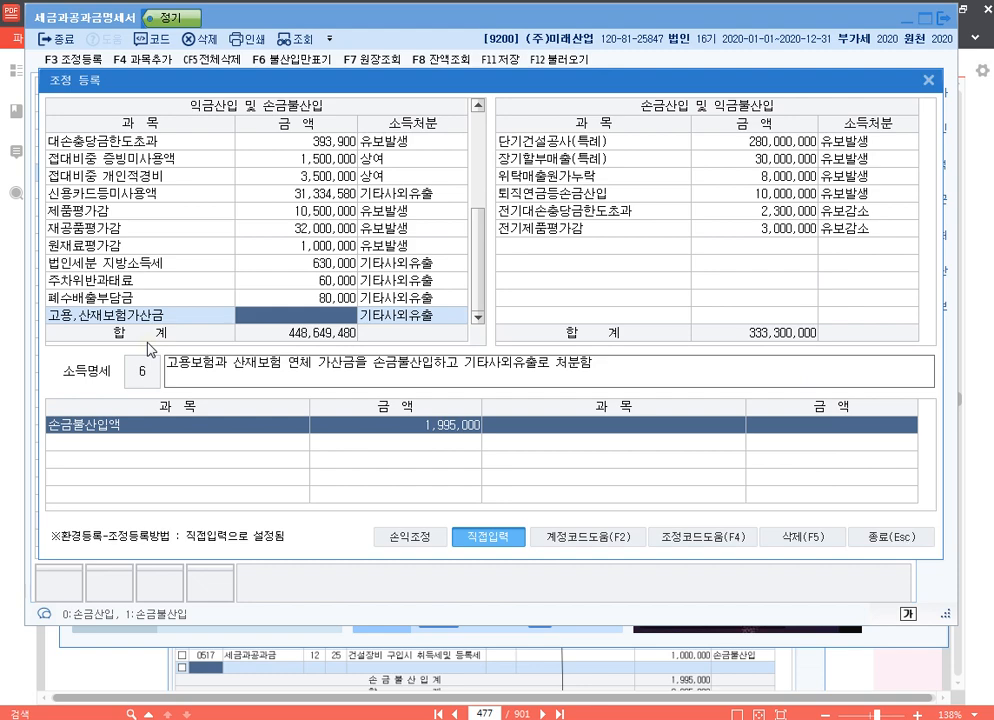
type("1700000")
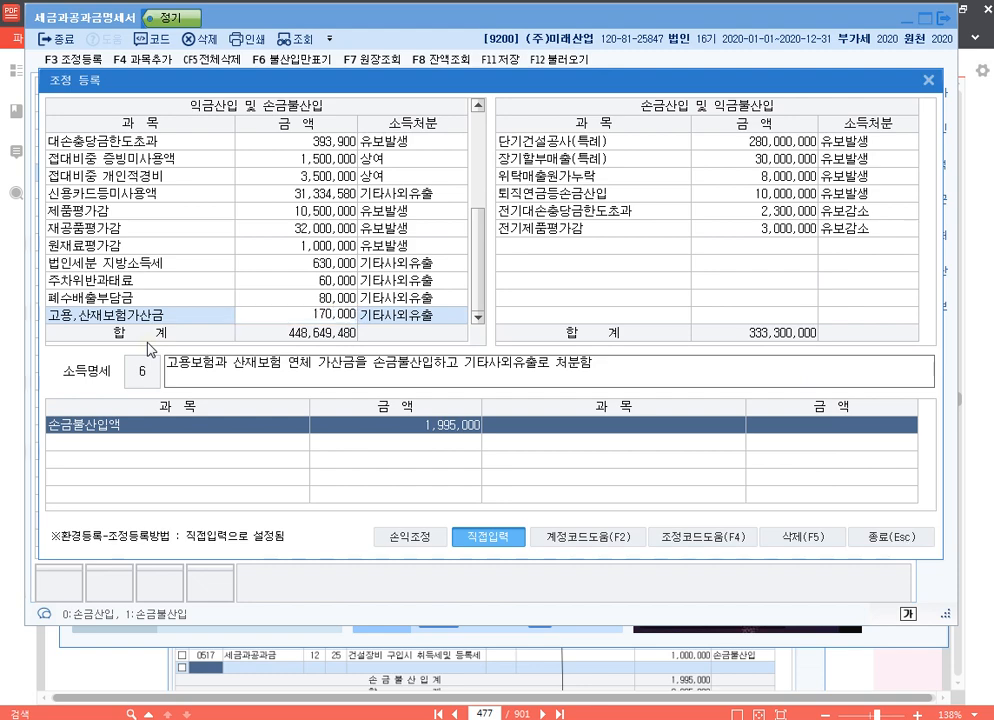
key("Return")
key("Return")
key("Return")
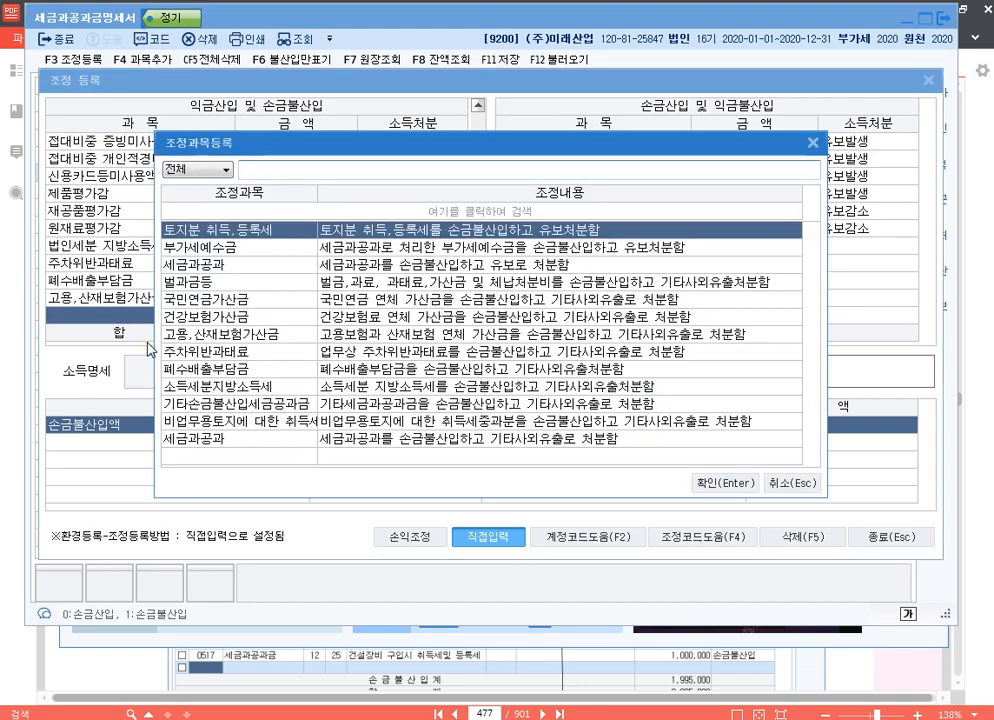
Add the preset adjustment item 건강보험가산금 to 익금산입 및 손금불산입 with an amount of 55,000.
type("건강")
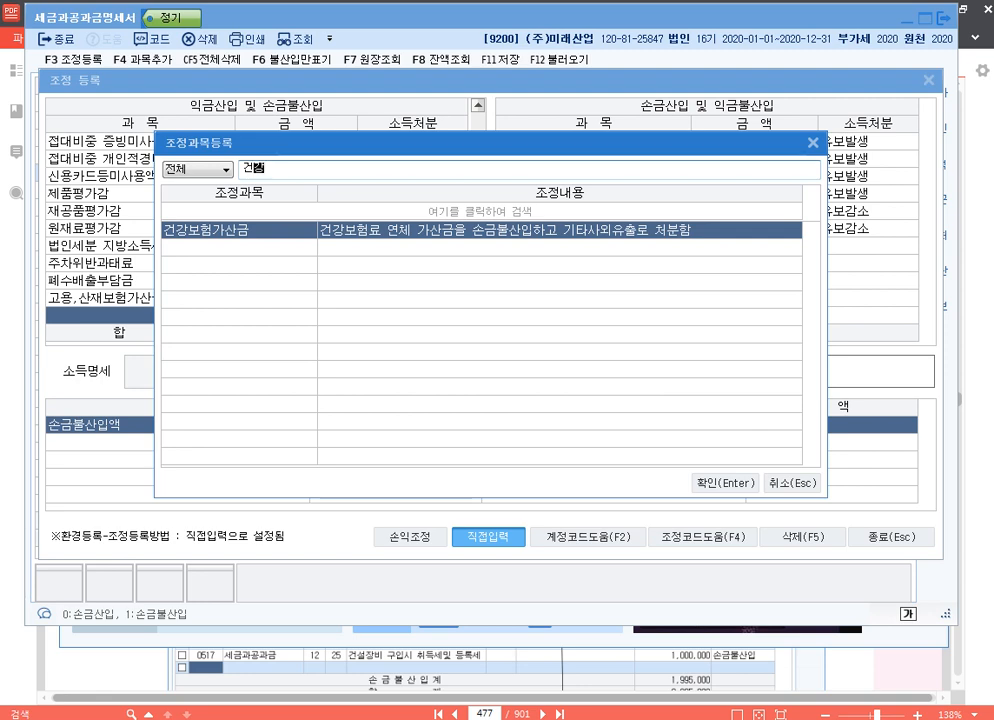
key("Return")
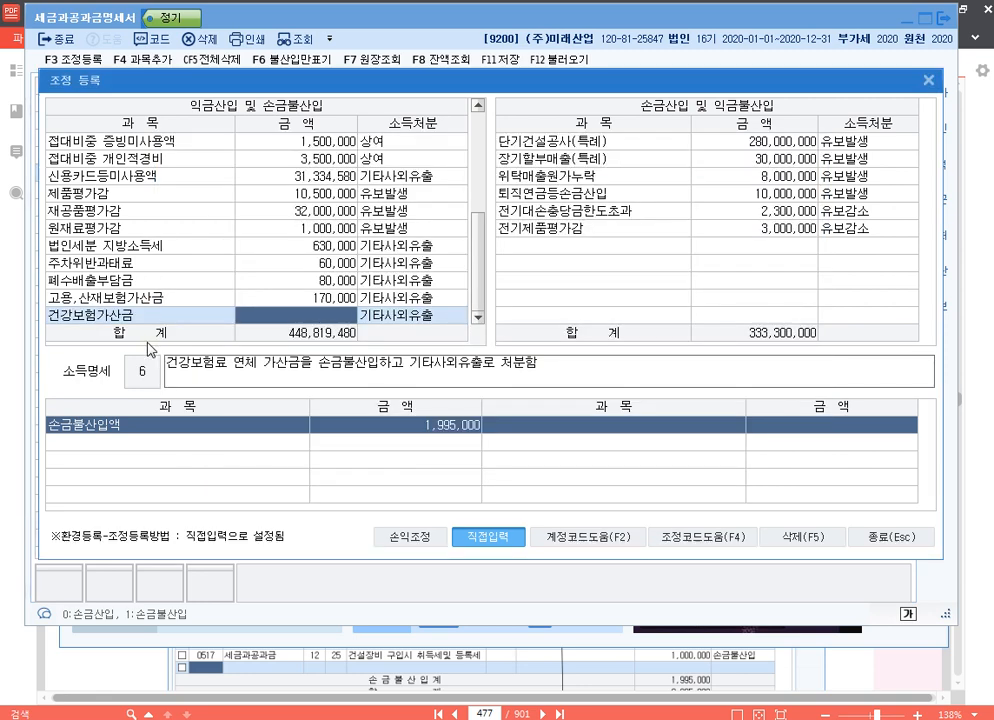
type("550000")
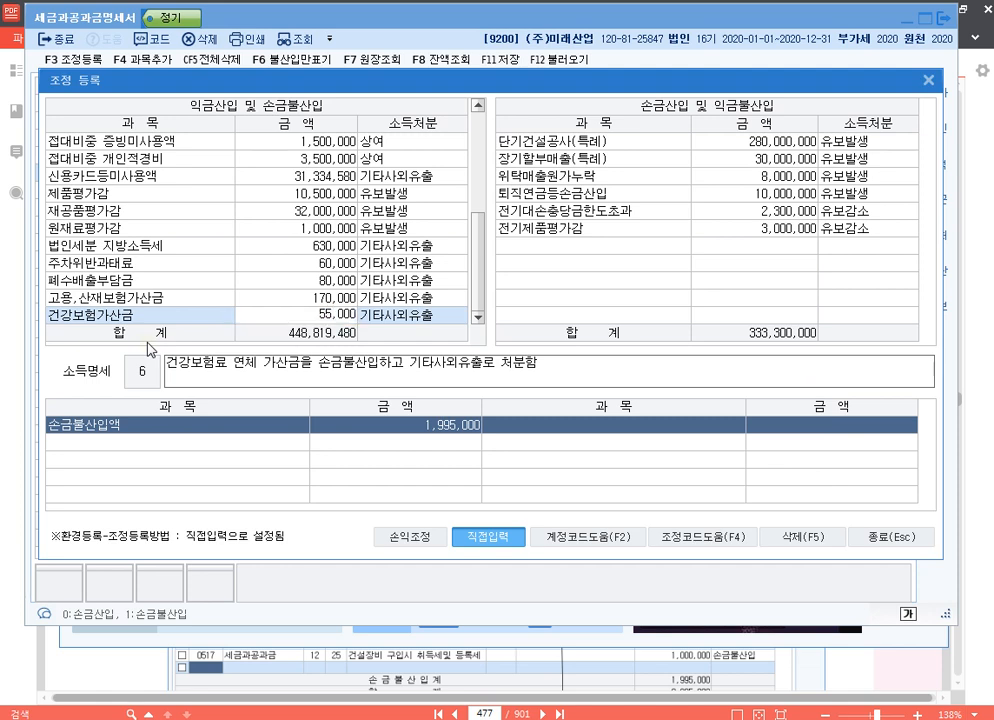
key("Return")
key("Return")
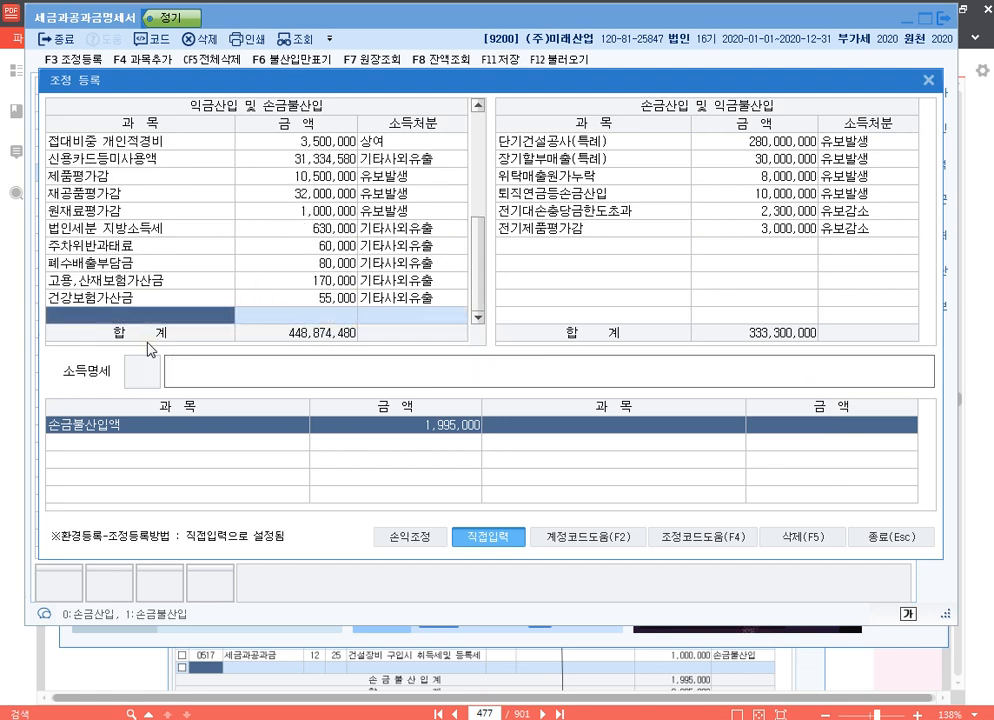
Review the registered adjustments, search the preset adjustment items for 소 without adding one, and close the adjustment registration.
key("Up")
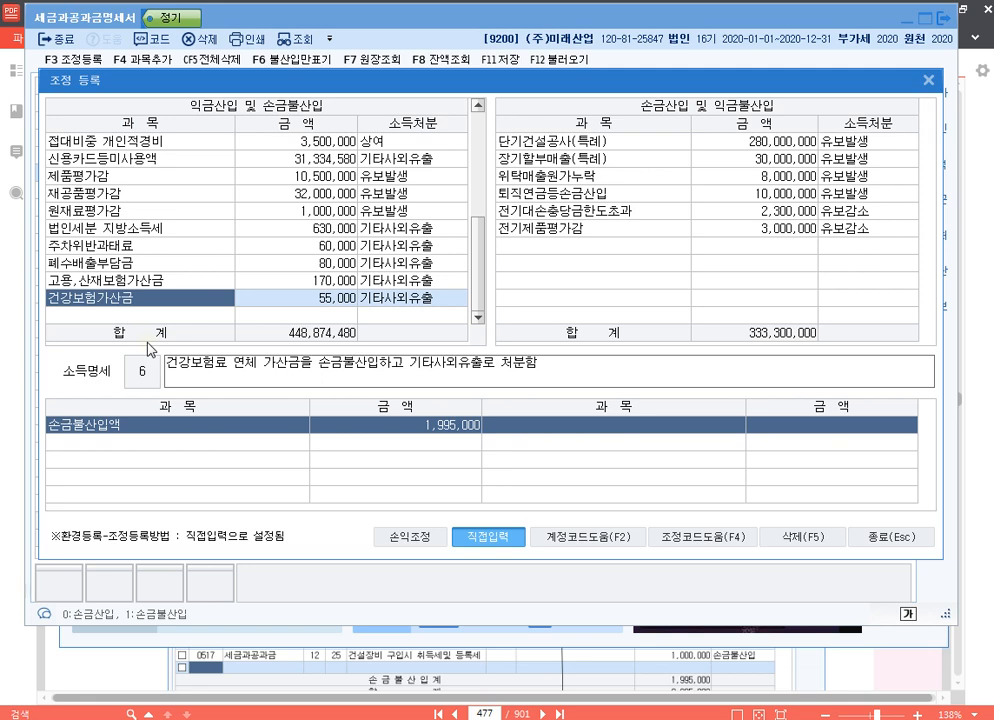
left_click(160, 229)
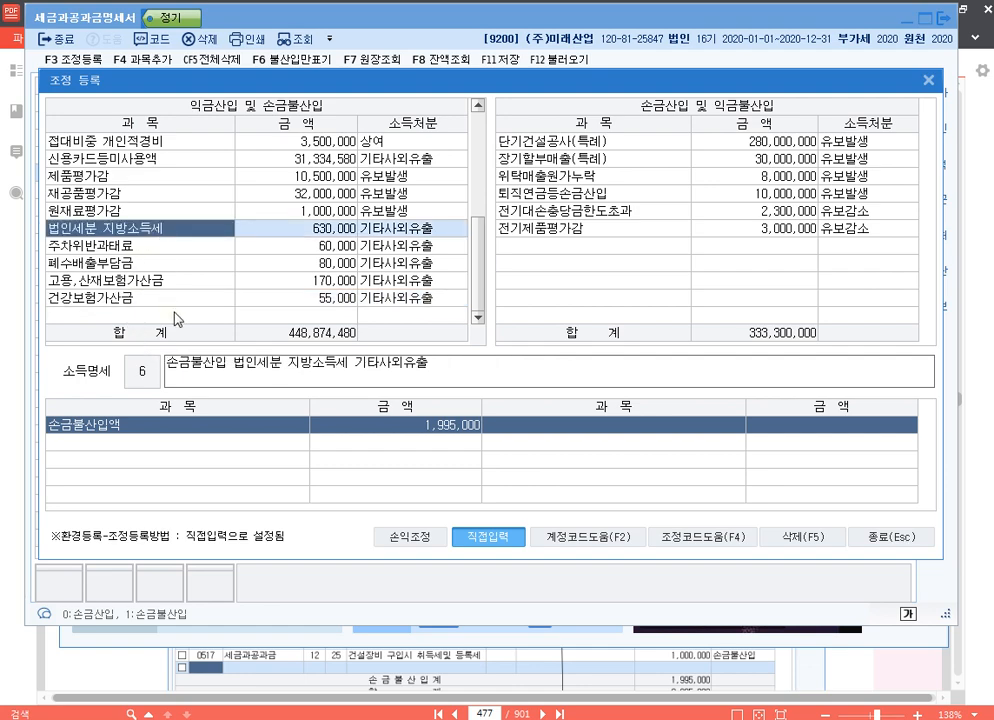
left_click(178, 316)
key("F4")
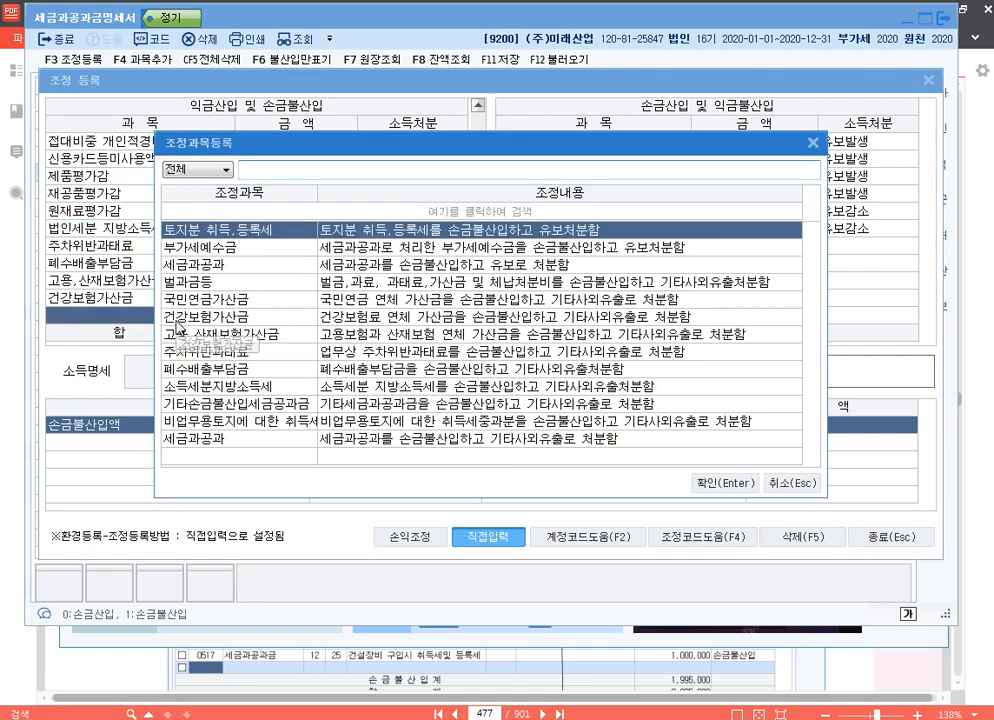
type("소")
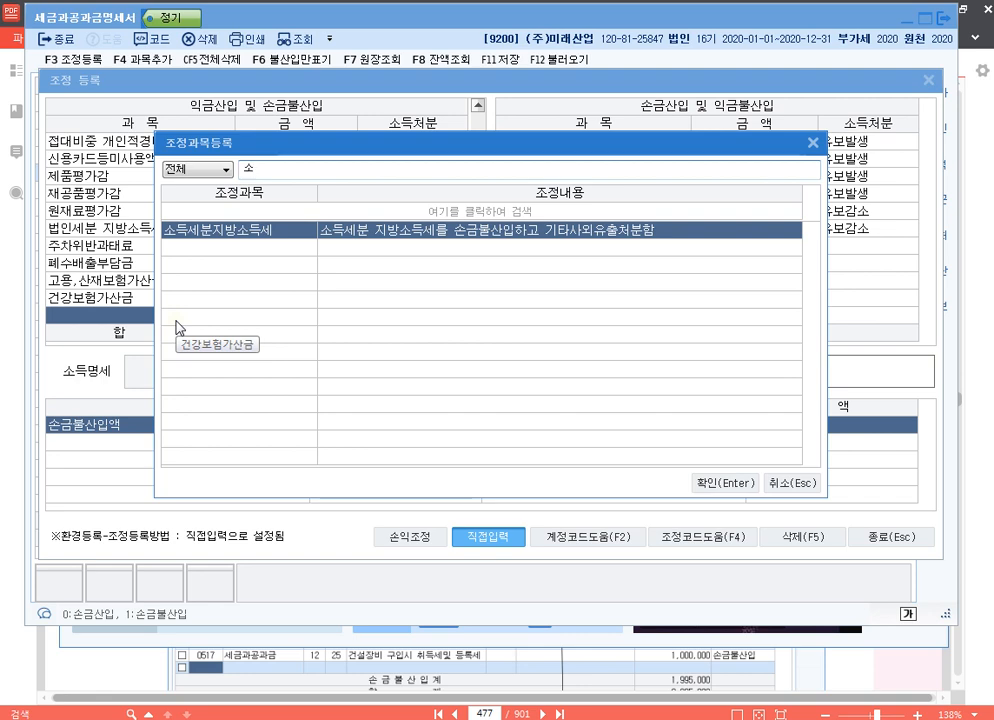
key("Escape")
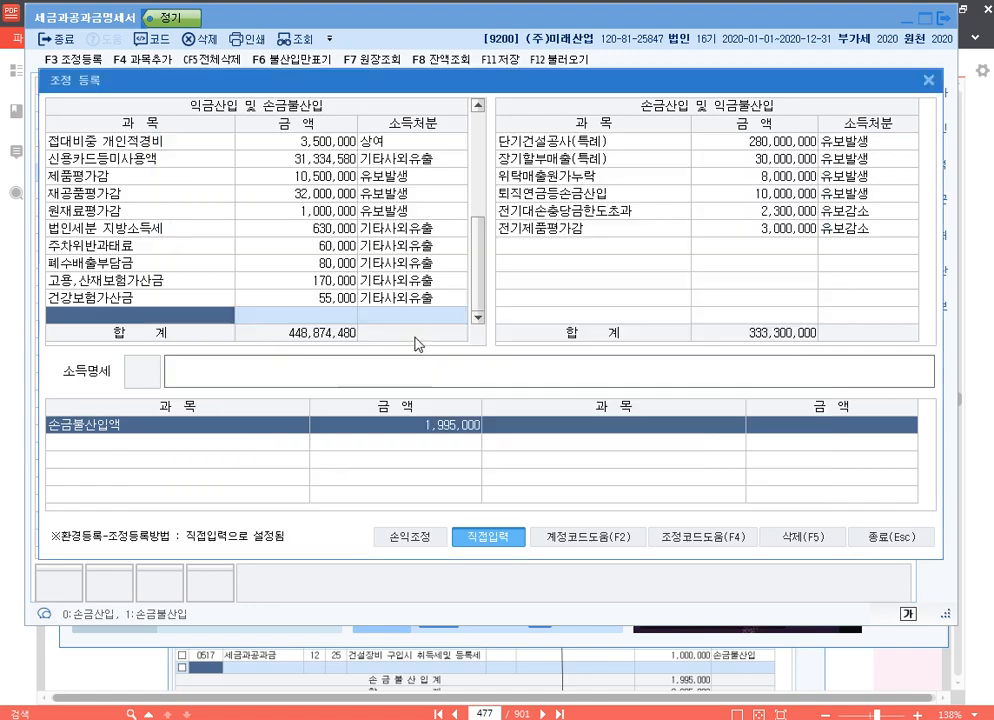
left_click(918, 540)
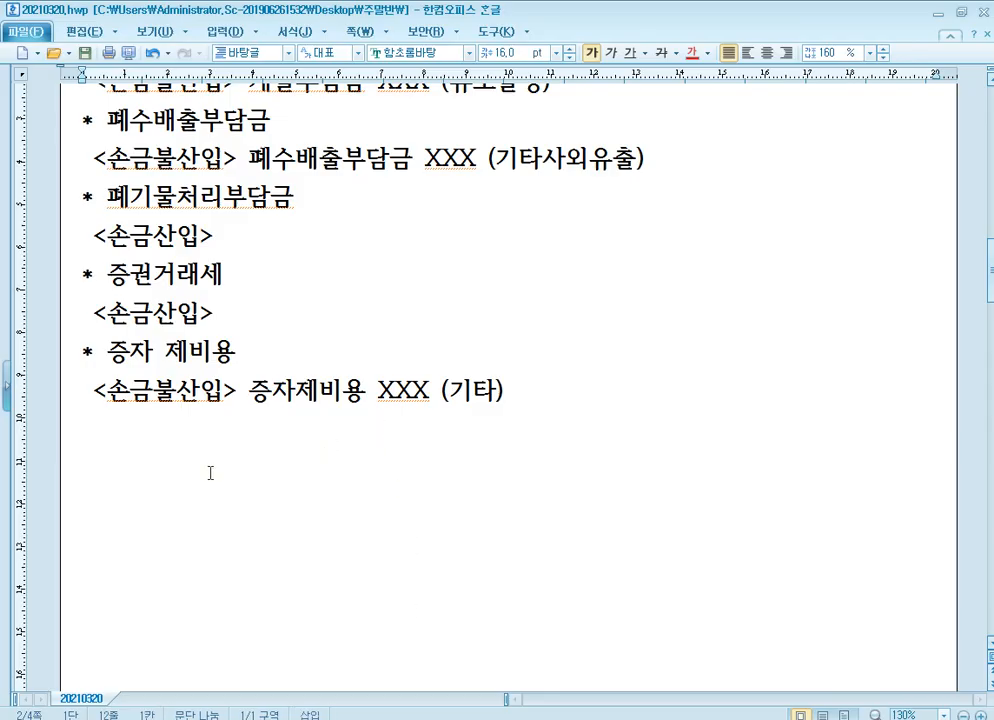
Switch to the 20210320.hwp notes in 한컴오피스 한글 and add the heading "* 기출문제" with p.580 below it at the end.
scroll(211, 473, "down", 1)
scroll(209, 449, "down", 1)
key("Return")
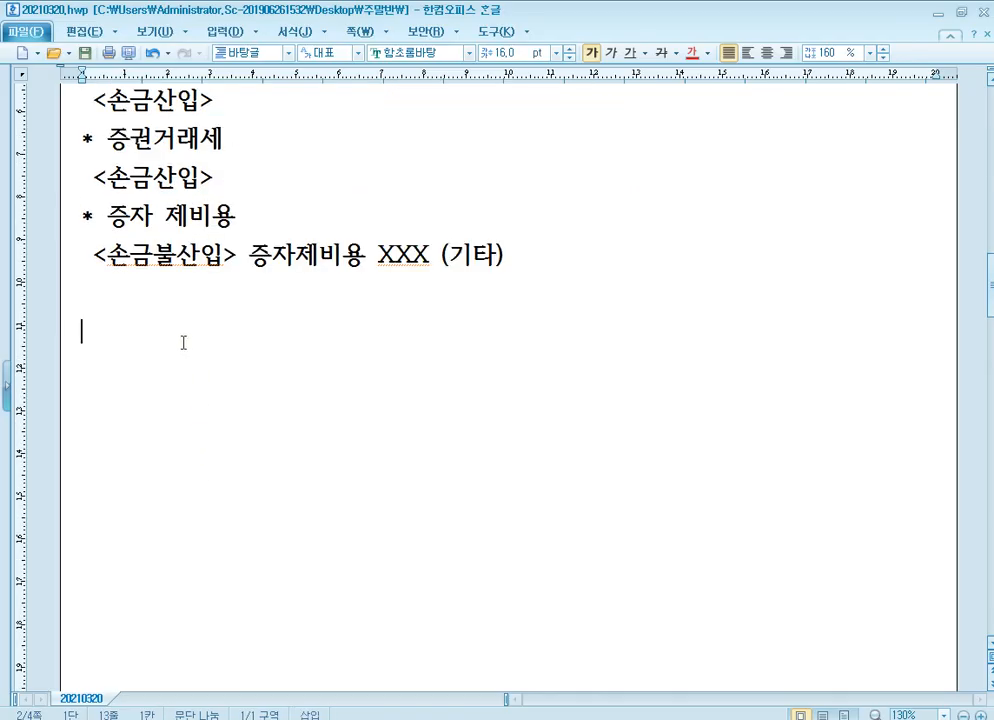
type("* 기출문제")
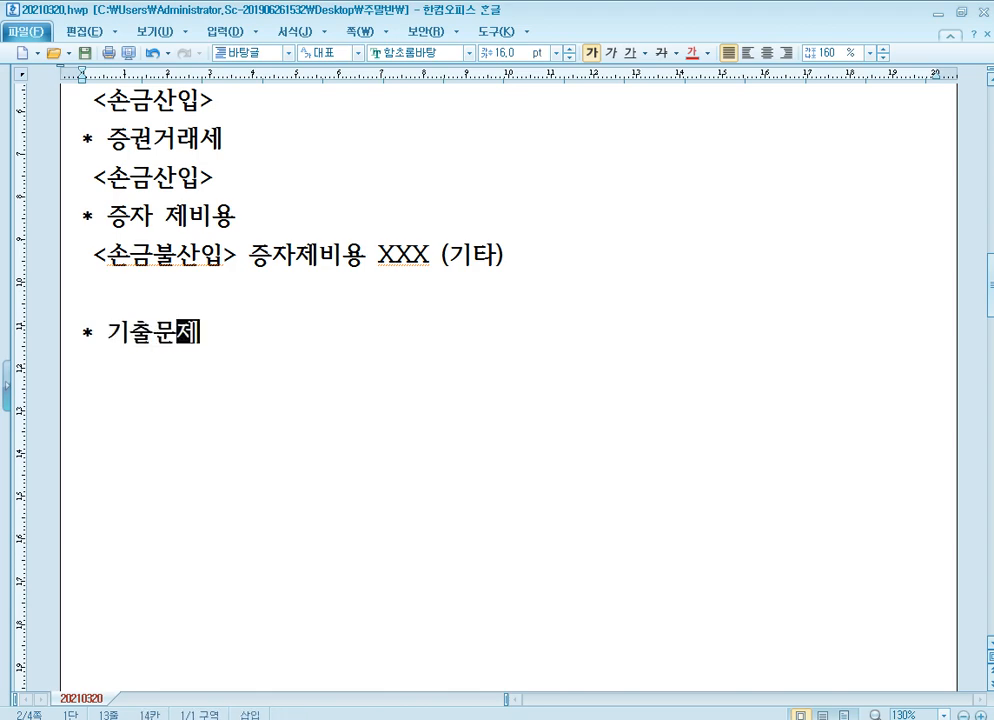
key("Return")
type("p.")
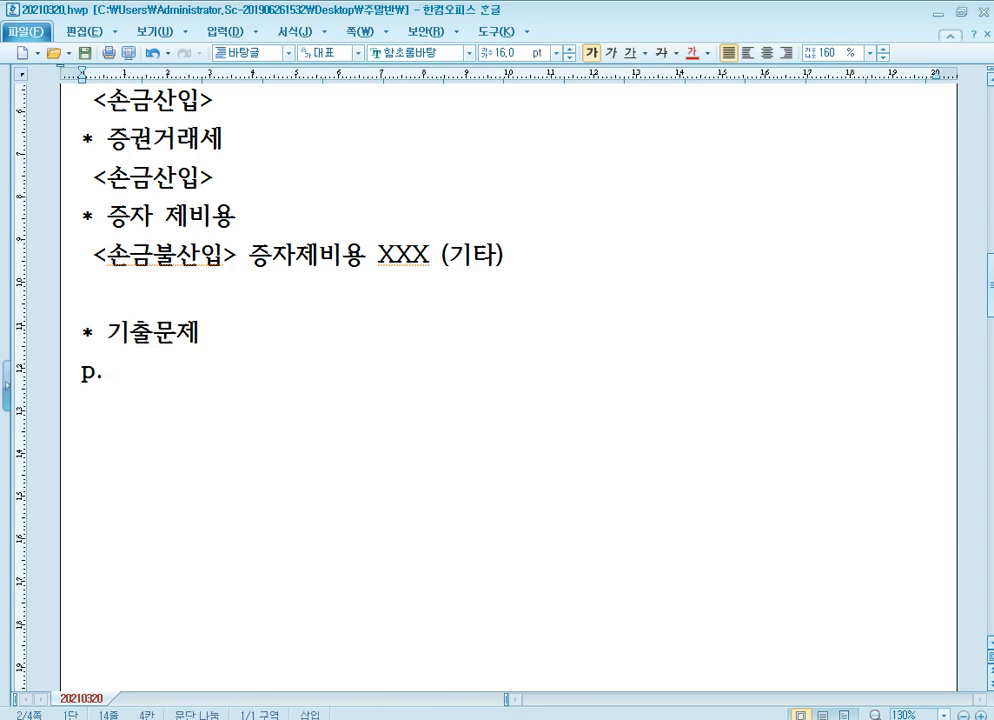
type("580 ")
type("p.666")
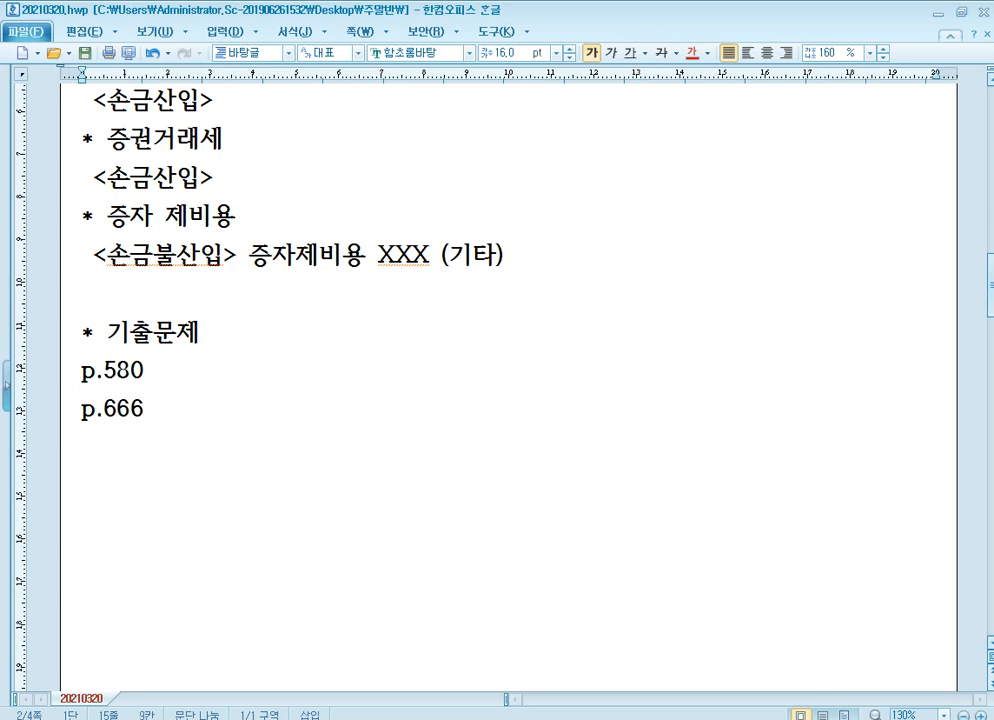
List p.666, p.705 and p.727 on separate lines under p.580 and note 1275 beside p.580.
key("Return")
type("p.705")
key("Return")
type("p.727")
scroll(242, 337, "down", 1)
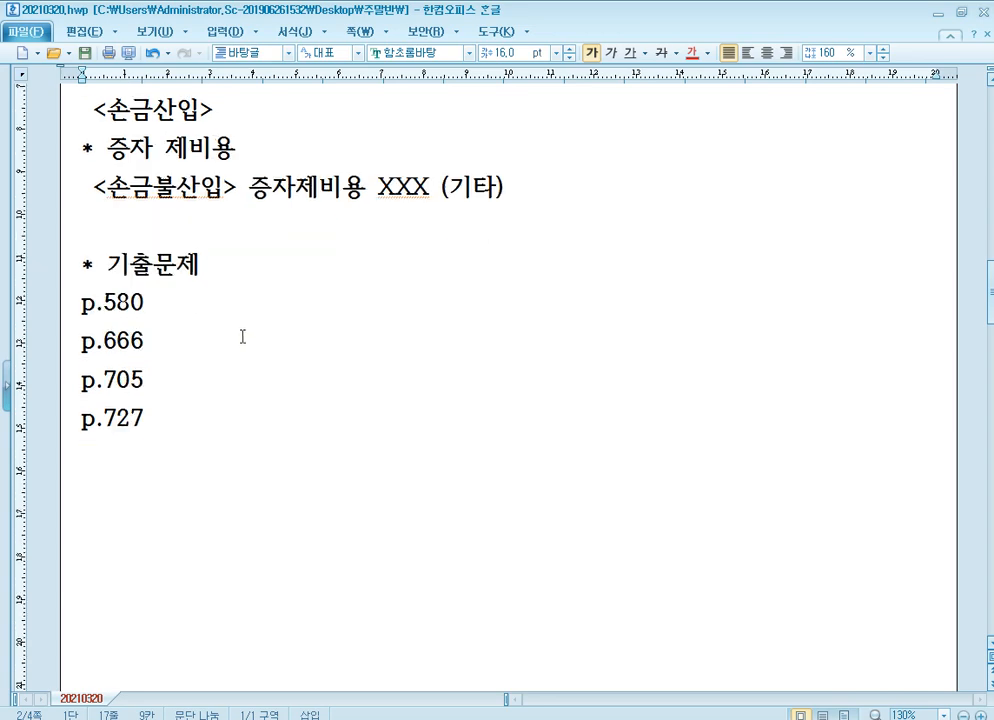
scroll(244, 340, "down", 1)
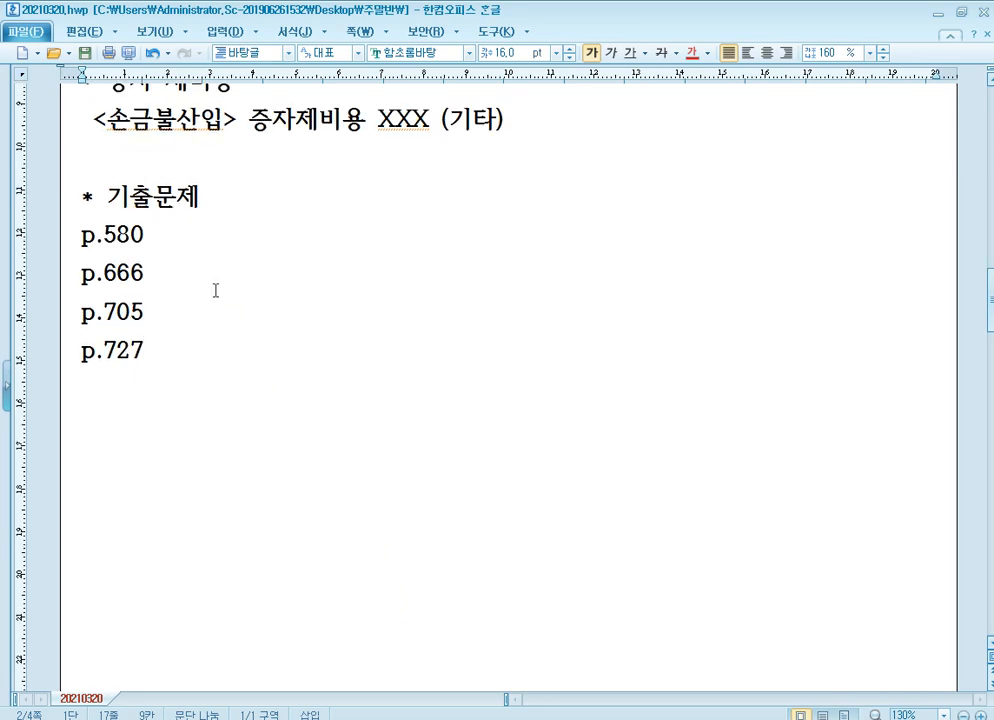
left_click(184, 234)
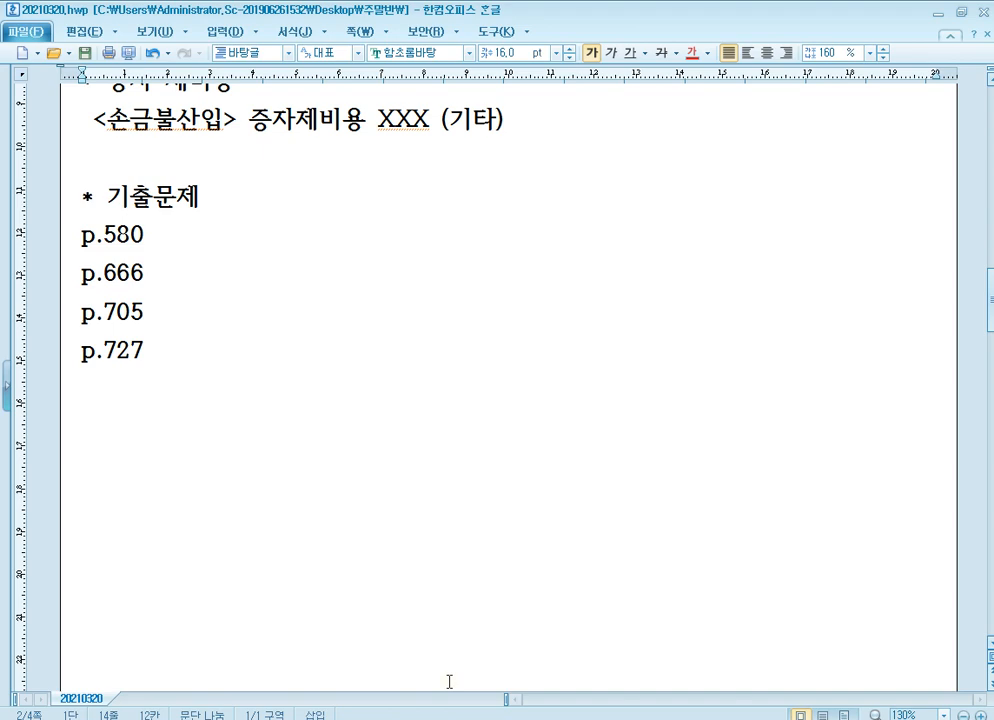
type("1275")
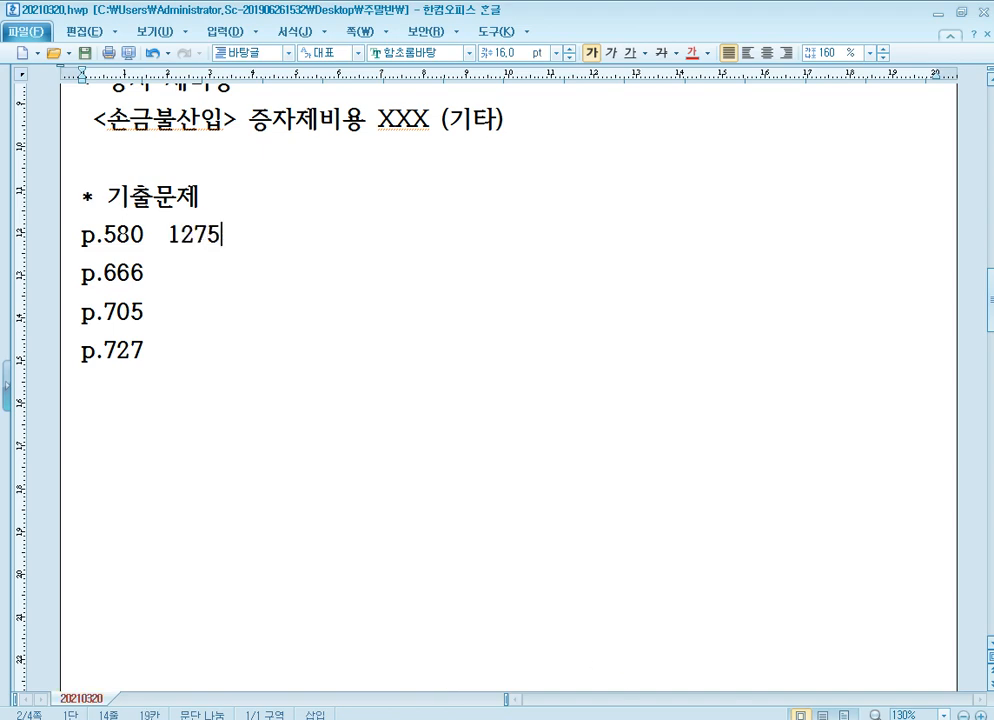
Switch to the textbook in 알PDF and go to question [2] about 세금과공과금명세서 on page 580.
key("alt+Tab")
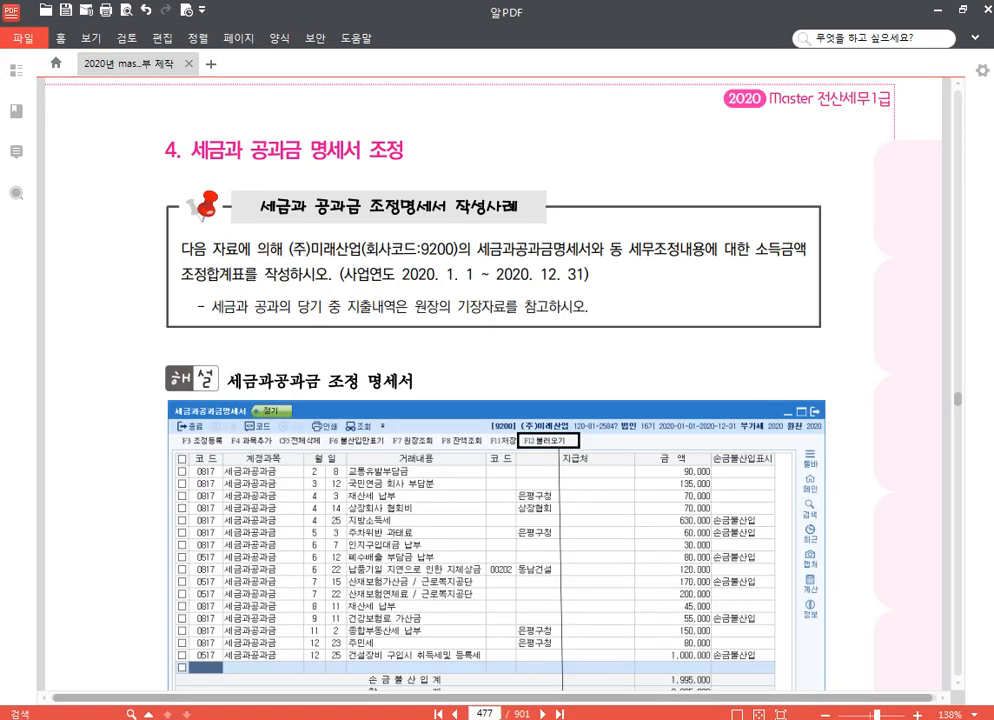
left_click_drag(496, 713, 466, 713)
type("580")
key("Return")
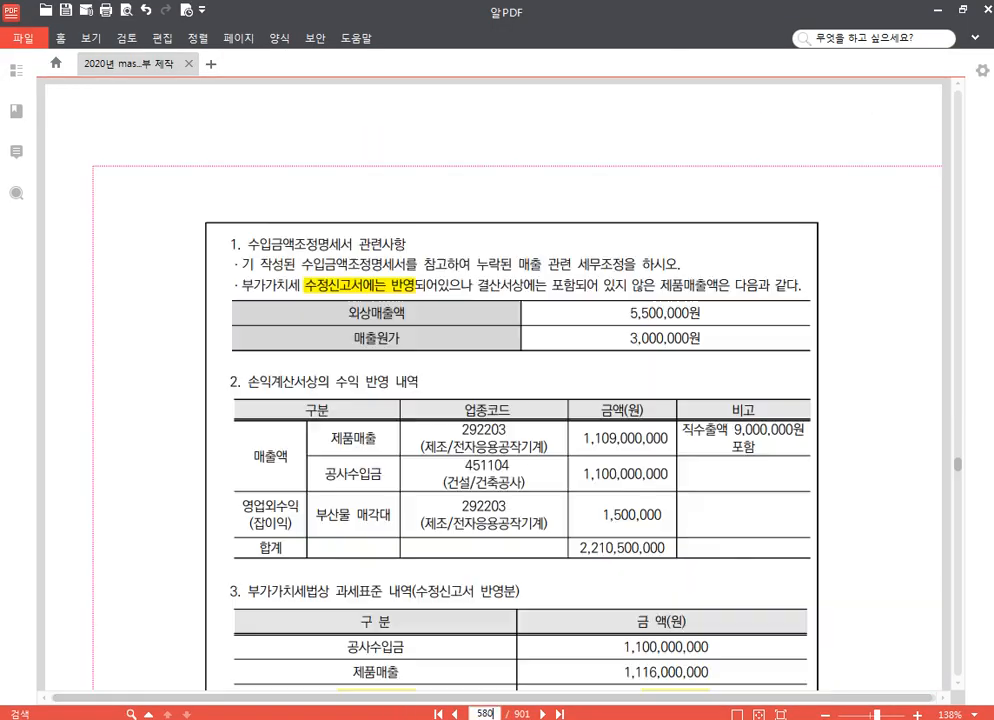
scroll(497, 507, "down", 10)
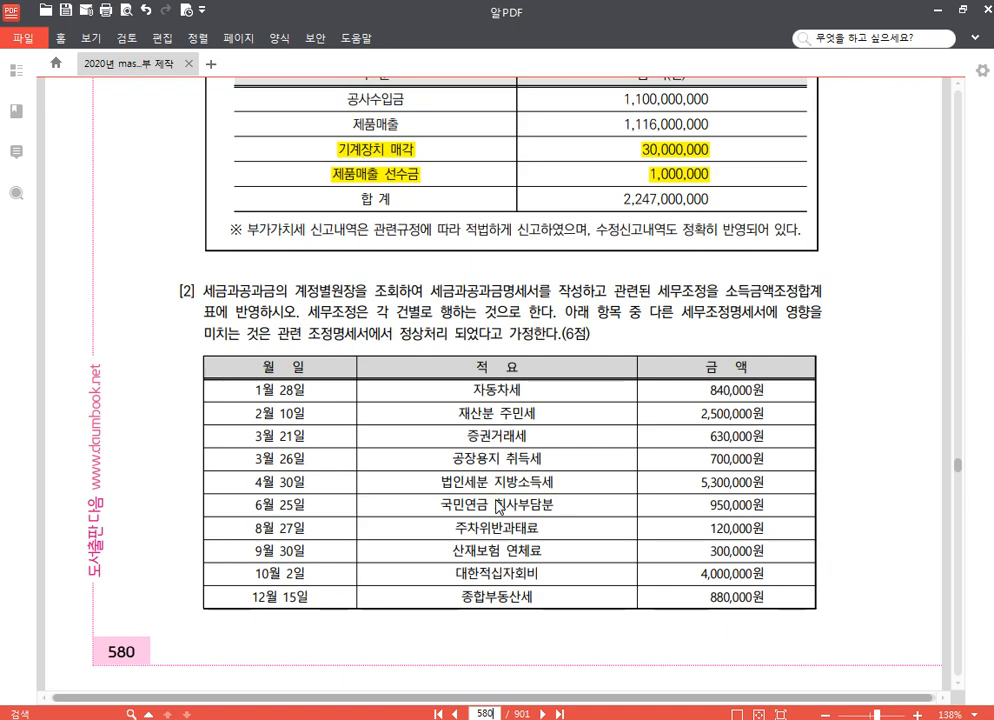
scroll(497, 507, "down", 2)
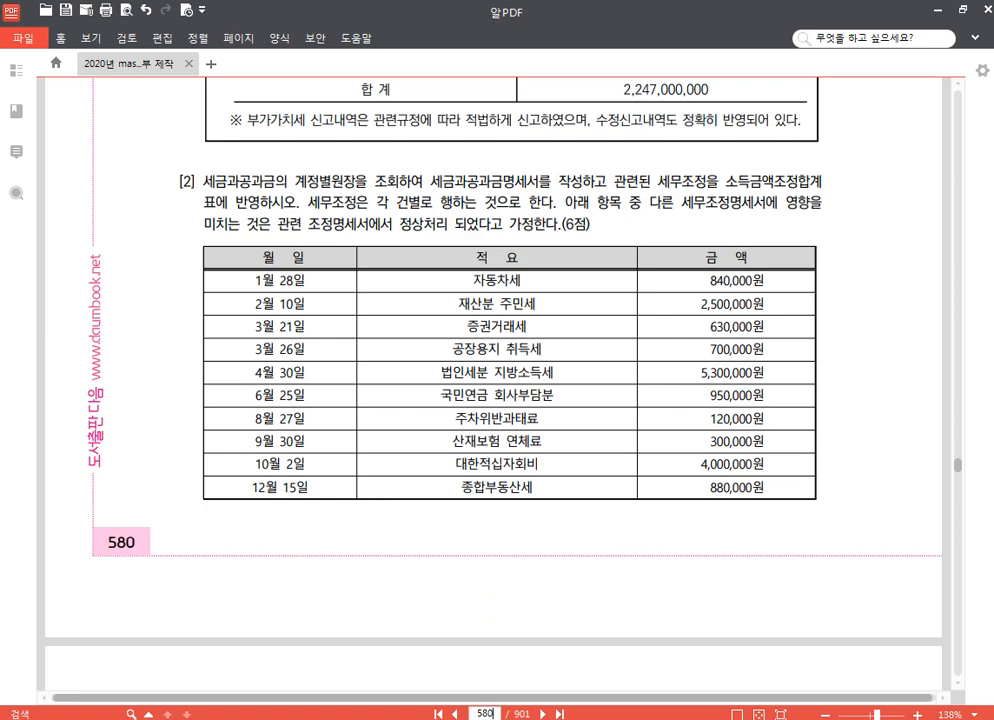
Switch to KcLep and change the working company to code 1275, (주)대성전자.
key("alt+Tab")
left_click(927, 155)
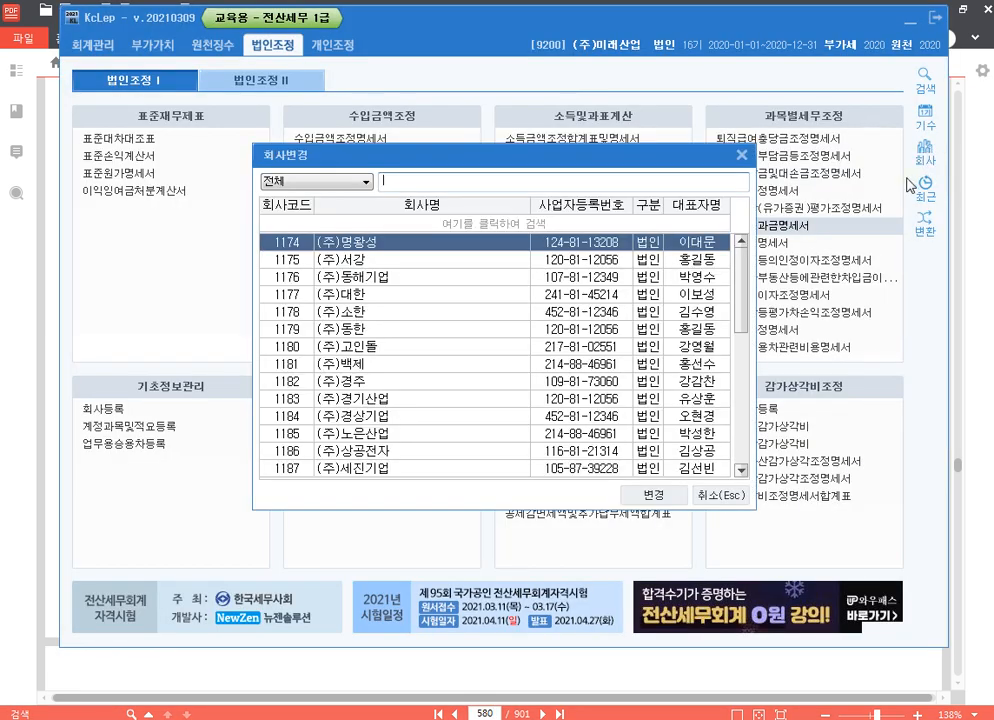
type("1275")
key("Return")
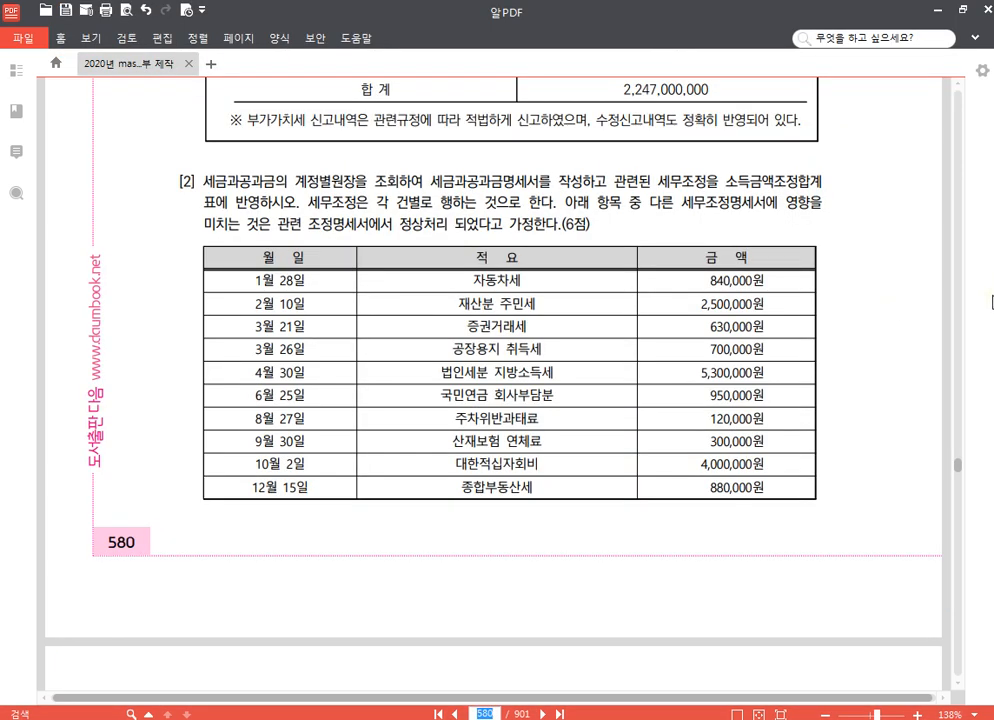
key("alt+Tab")
key("alt+Tab")
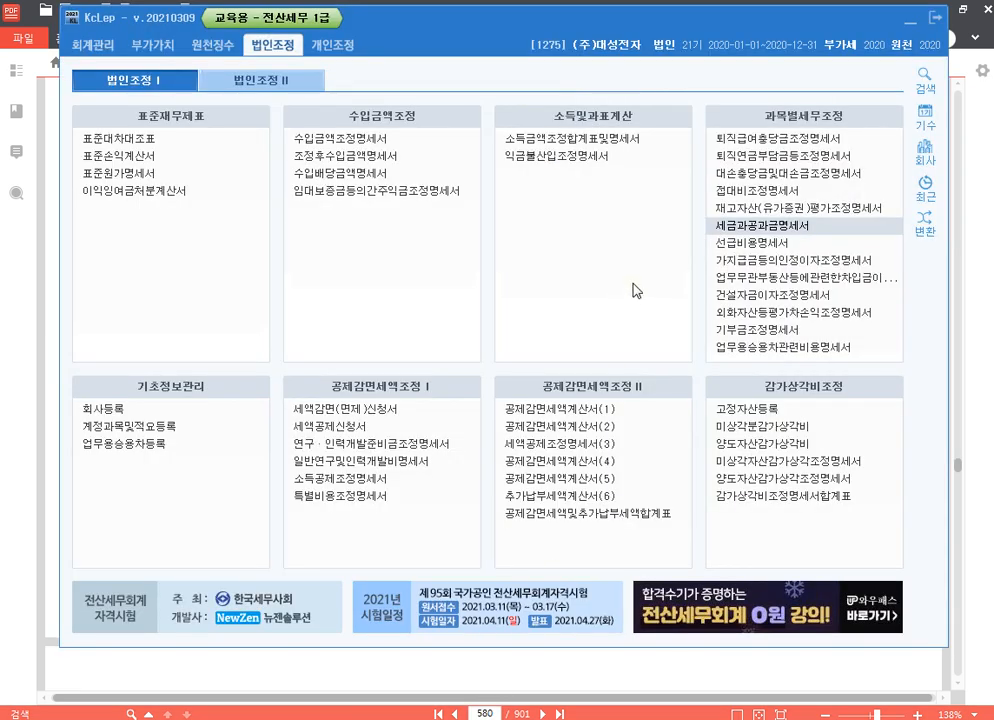
Open 세금과공과금명세서 and import all voucher entries for the period January to December 2020.
left_click(748, 226)
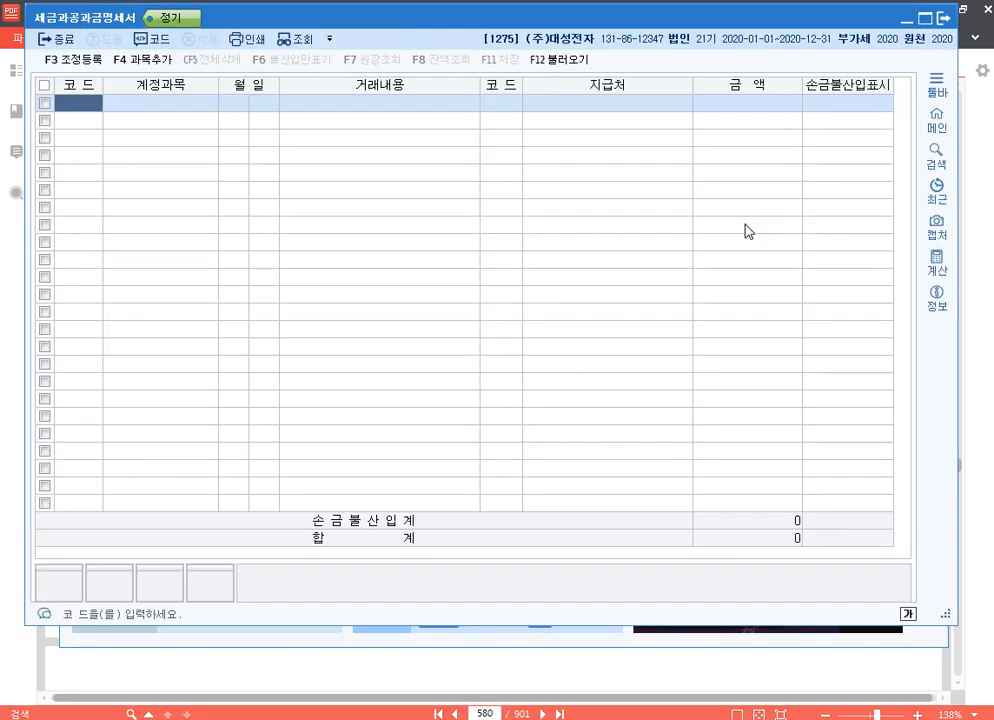
left_click(590, 59)
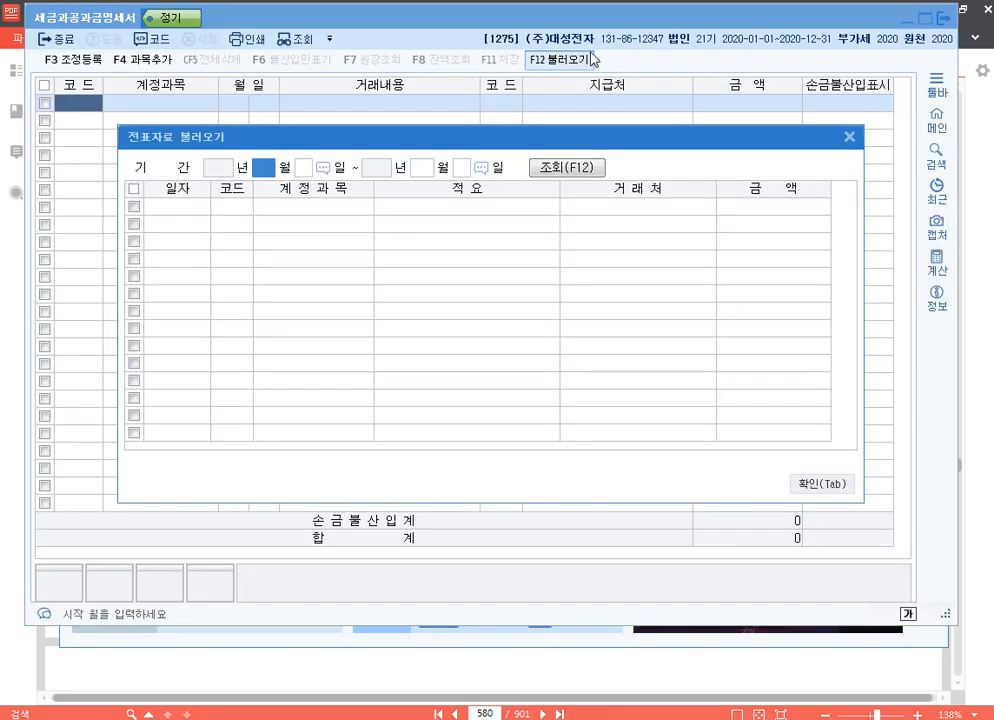
type("1")
key("Return")
key("Return")
type("12")
key("Return")
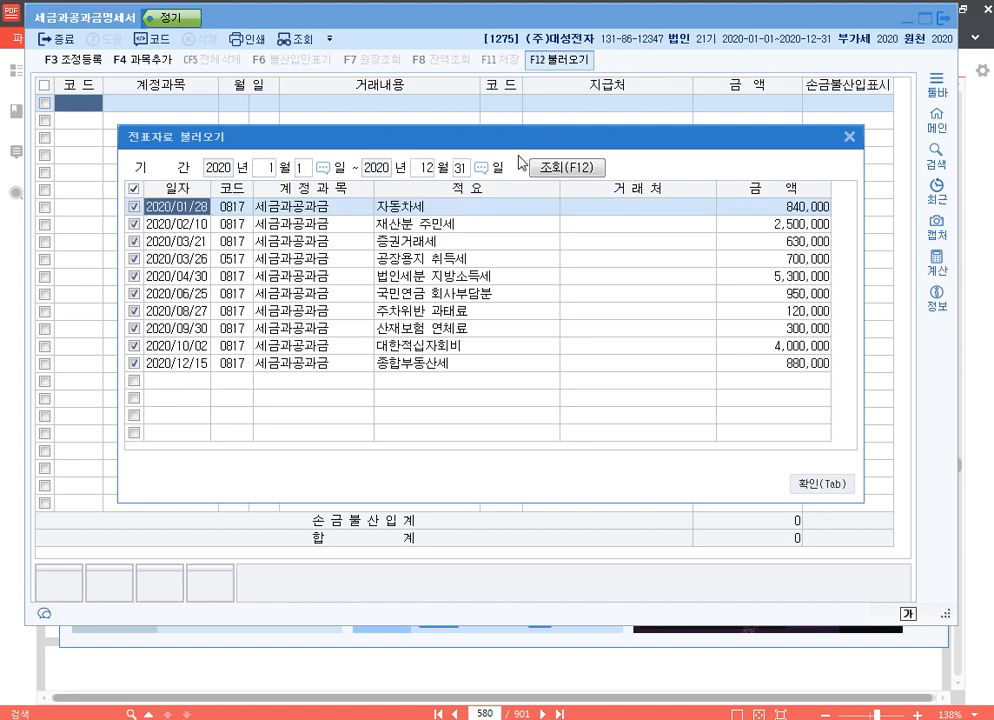
left_click(821, 484)
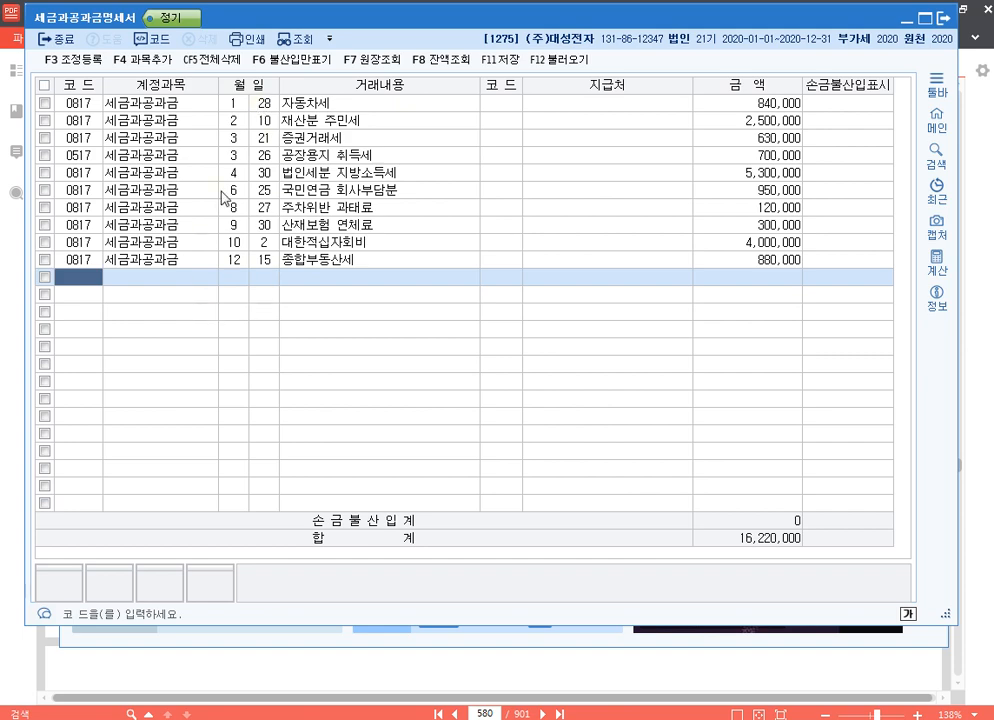
Recheck question [2] in the textbook PDF and mark the 공장용지 취득세 and 법인세분 지방소득세 rows as 손금불산입.
left_click(844, 102)
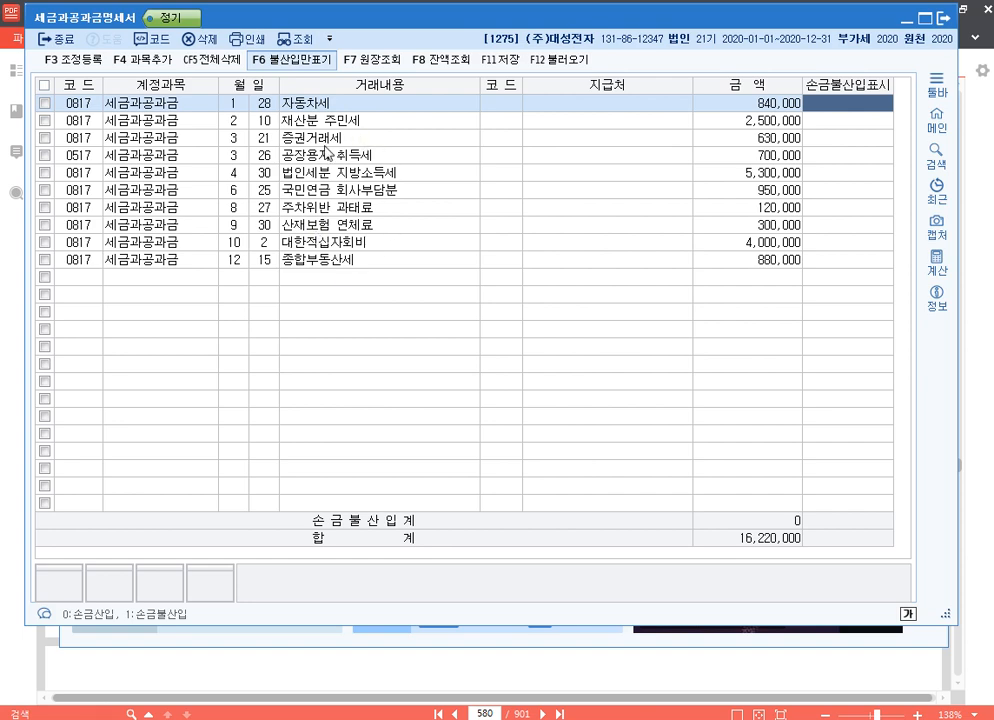
left_click(988, 343)
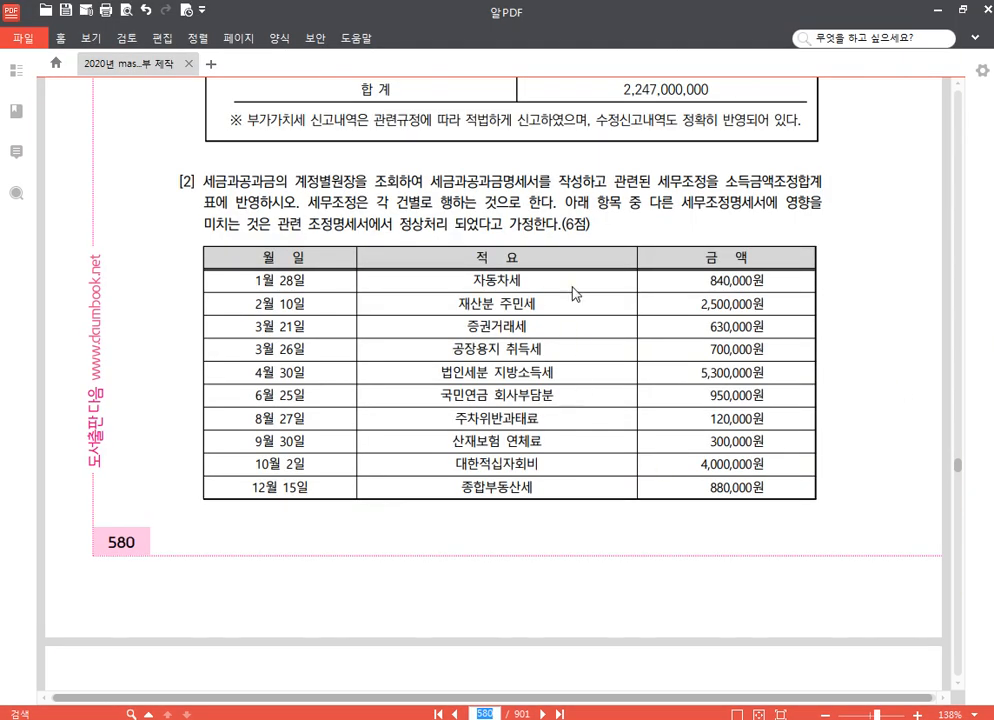
scroll(518, 470, "down", 3)
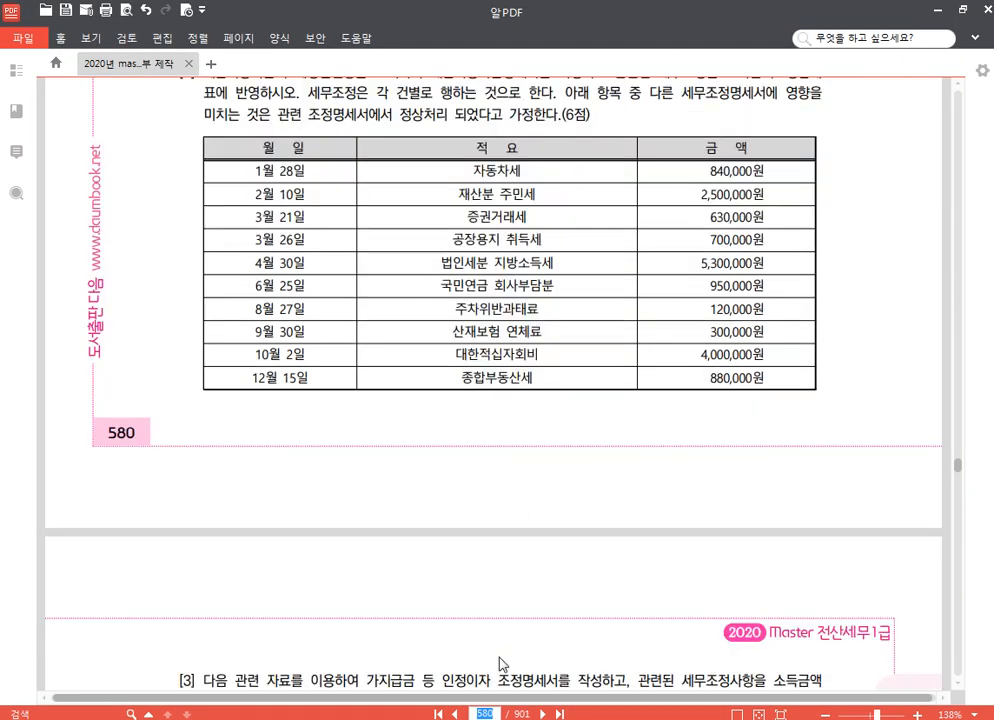
left_click(481, 718)
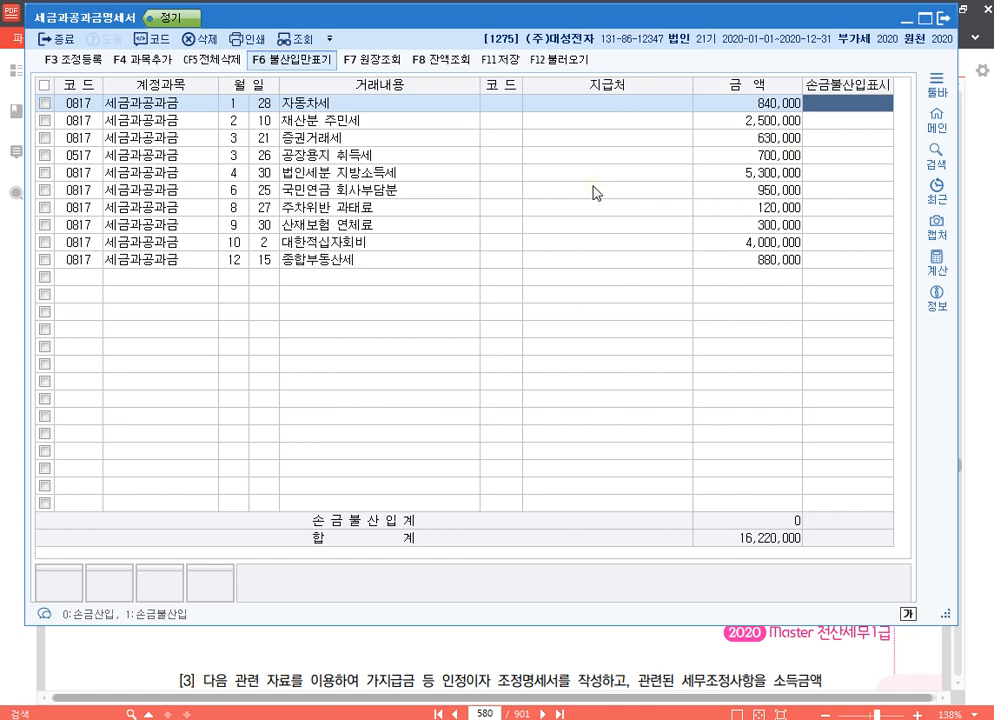
key("Down")
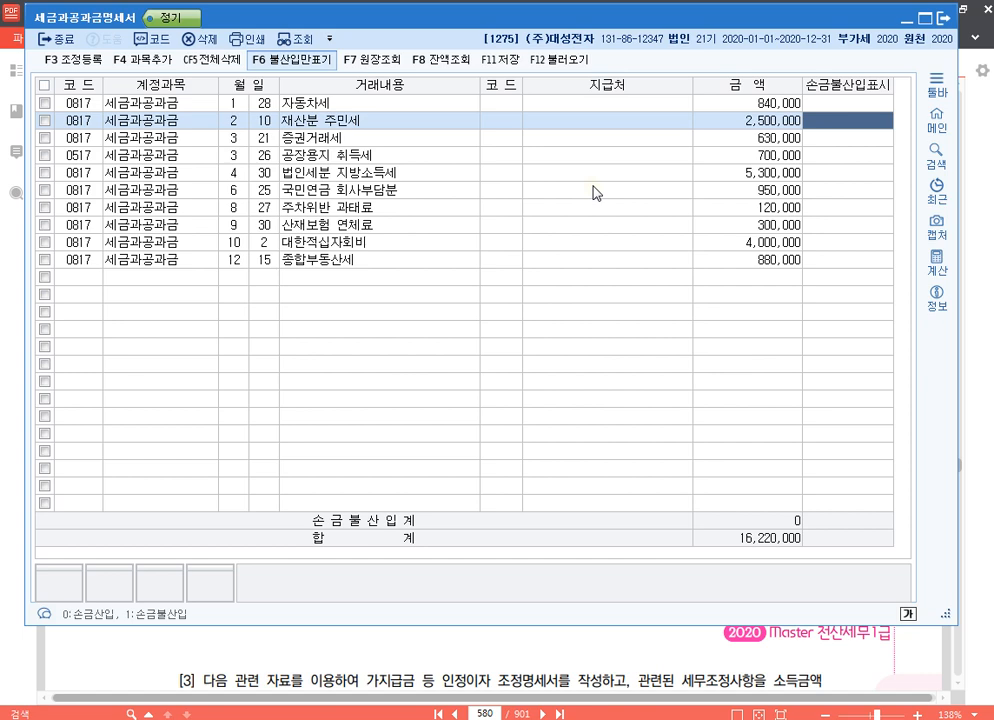
key("Down")
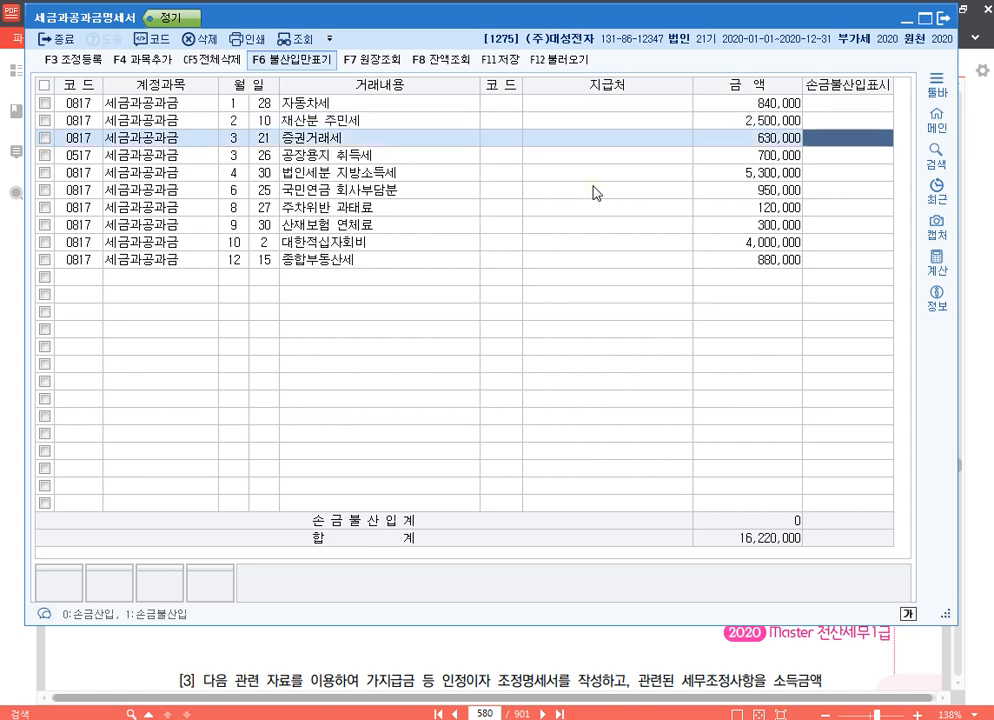
key("Down")
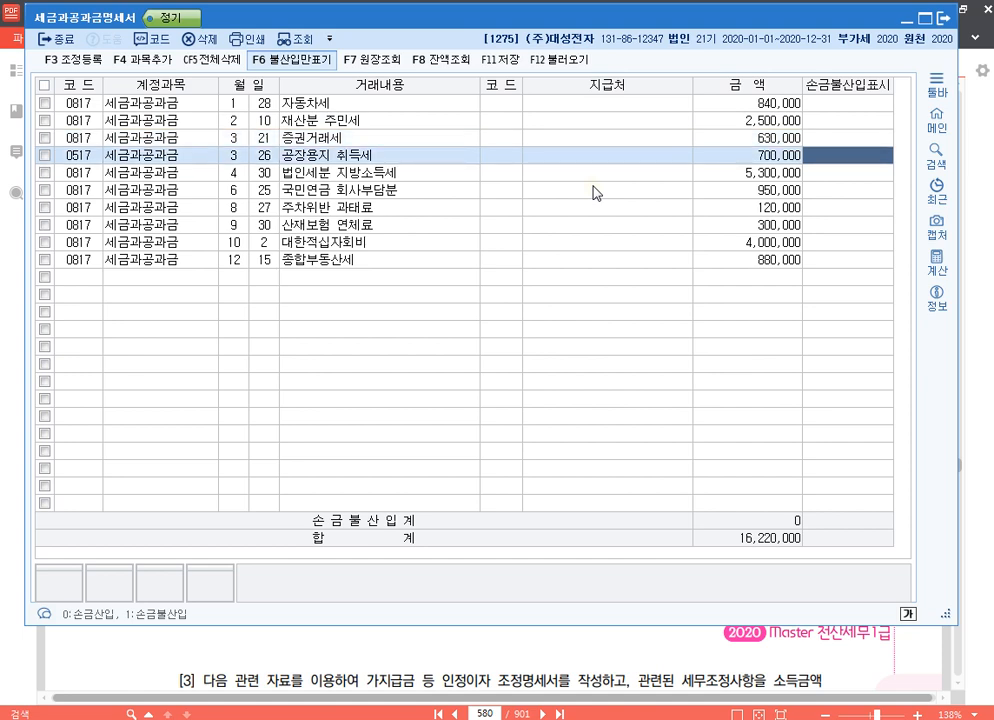
type("1")
key("Return")
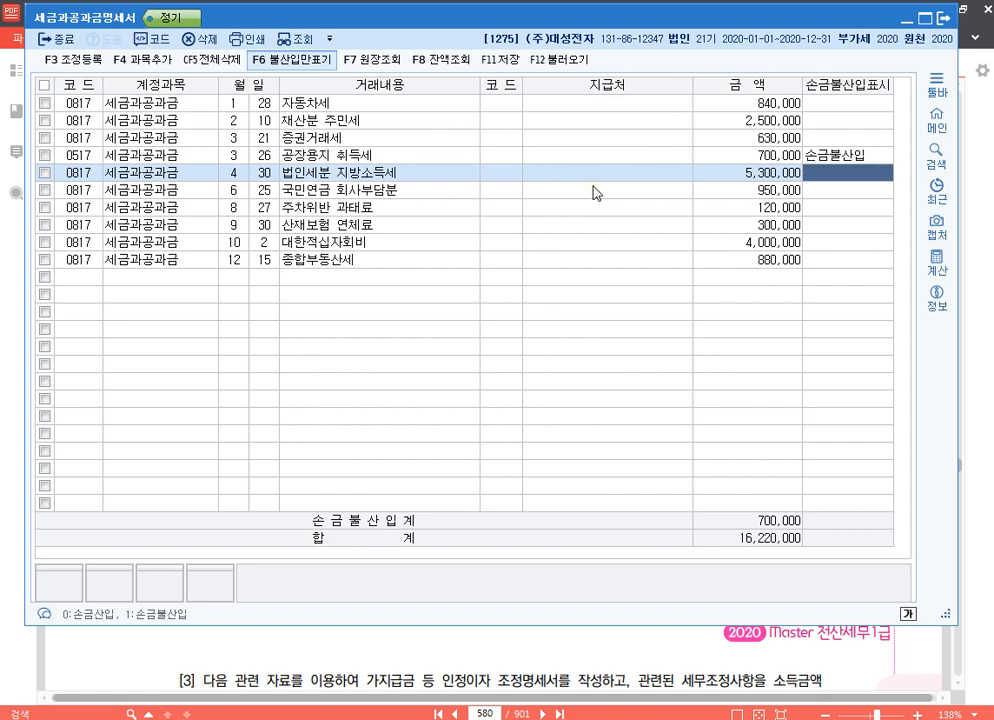
type("1")
key("Return")
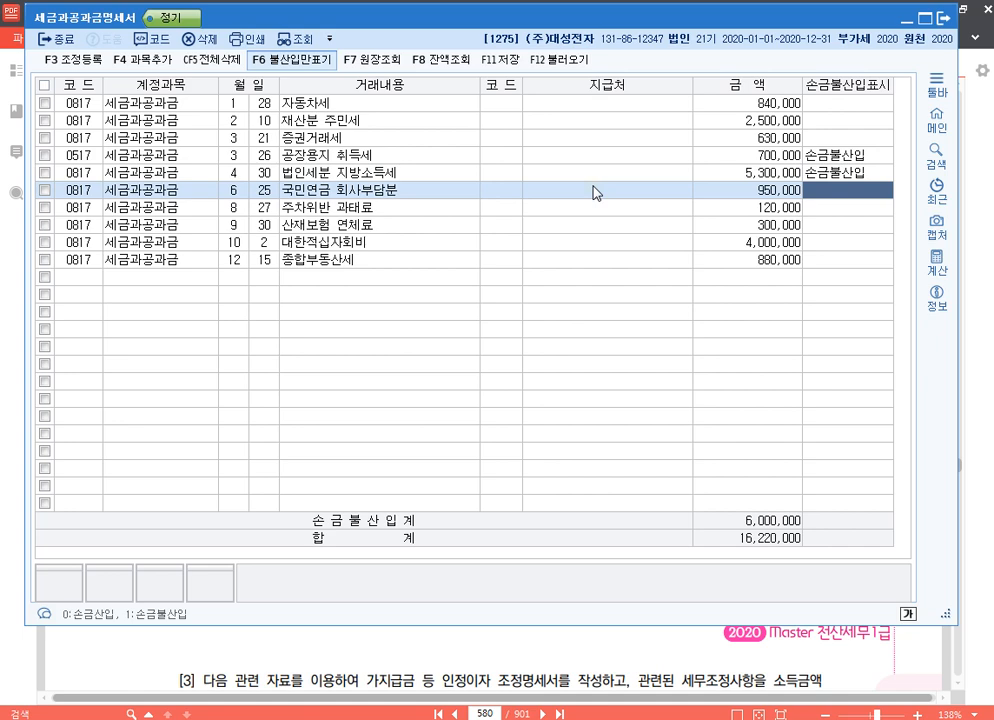
key("Return")
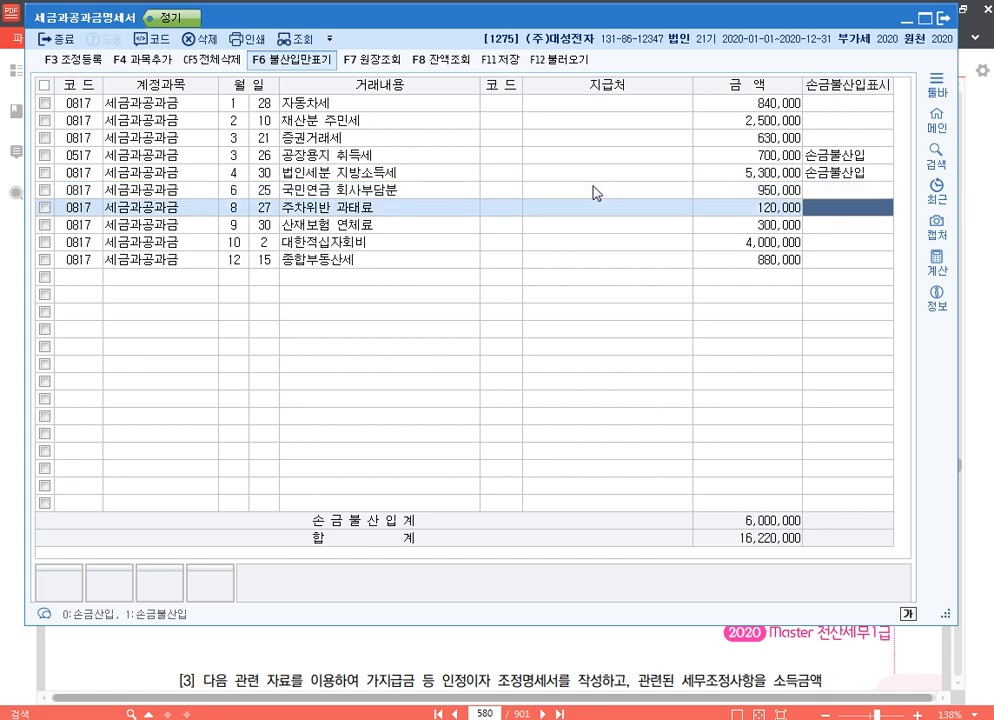
Mark the 주차위반 과태료 row as 손금불산입, leaving 산재보험 연체료, 대한적십자회비 and 종합부동산세 unmarked.
type("1")
key("Return")
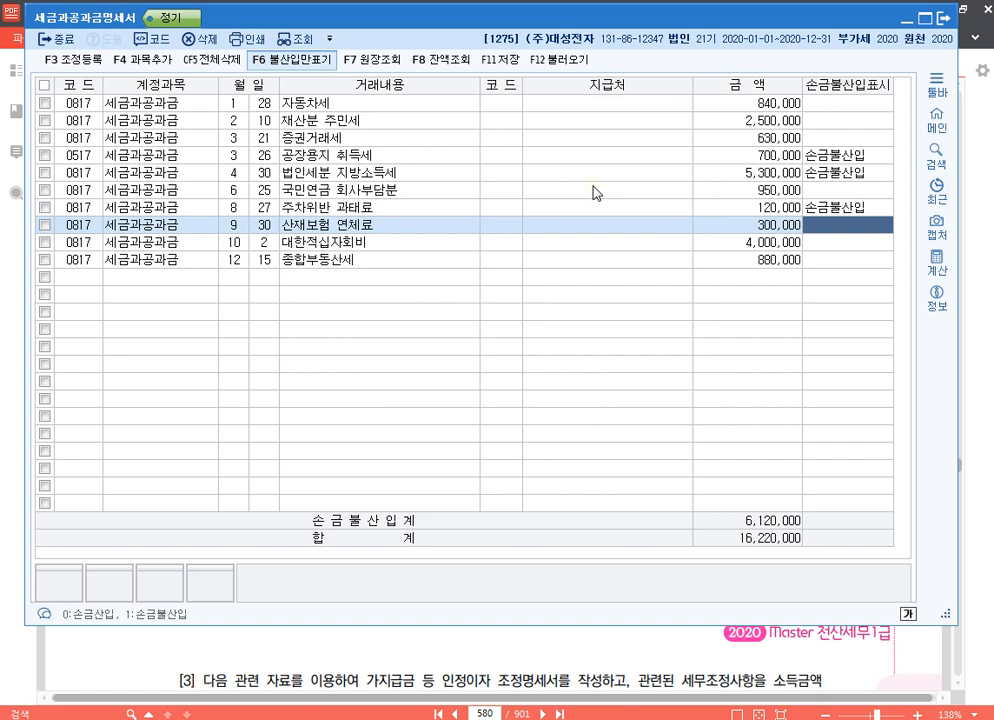
key("Return")
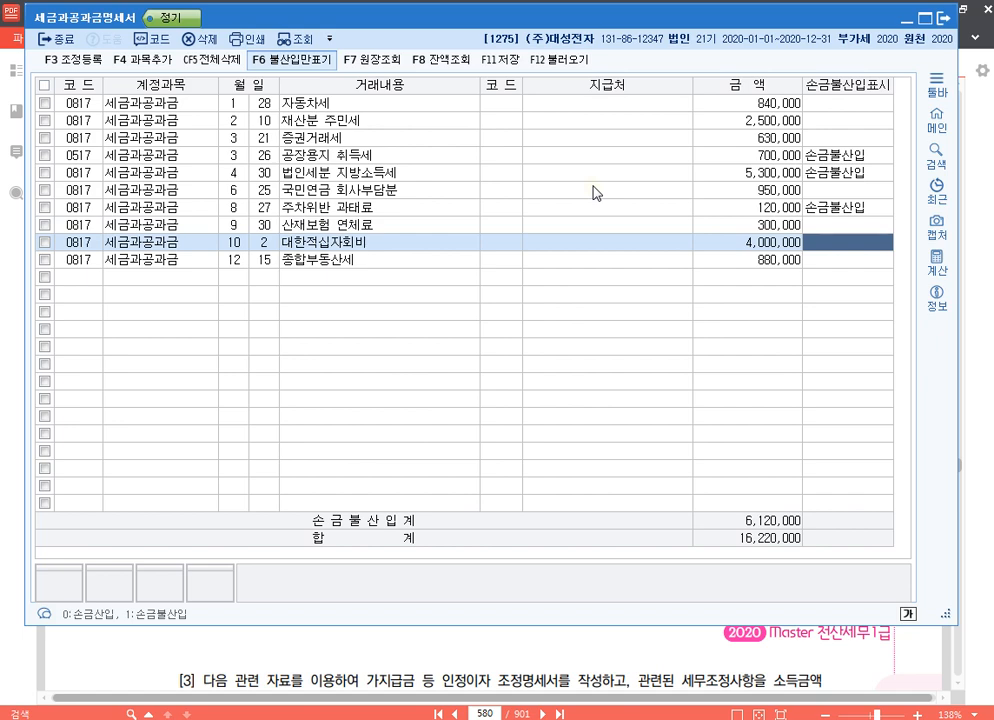
key("Return")
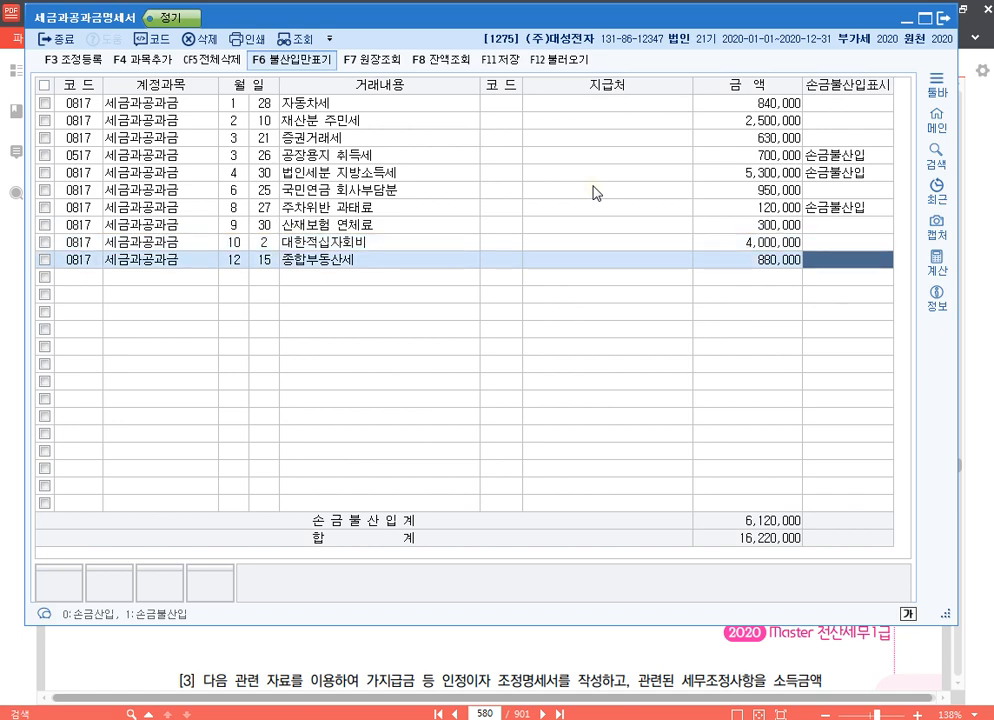
key("Up")
key("Up")
key("Up")
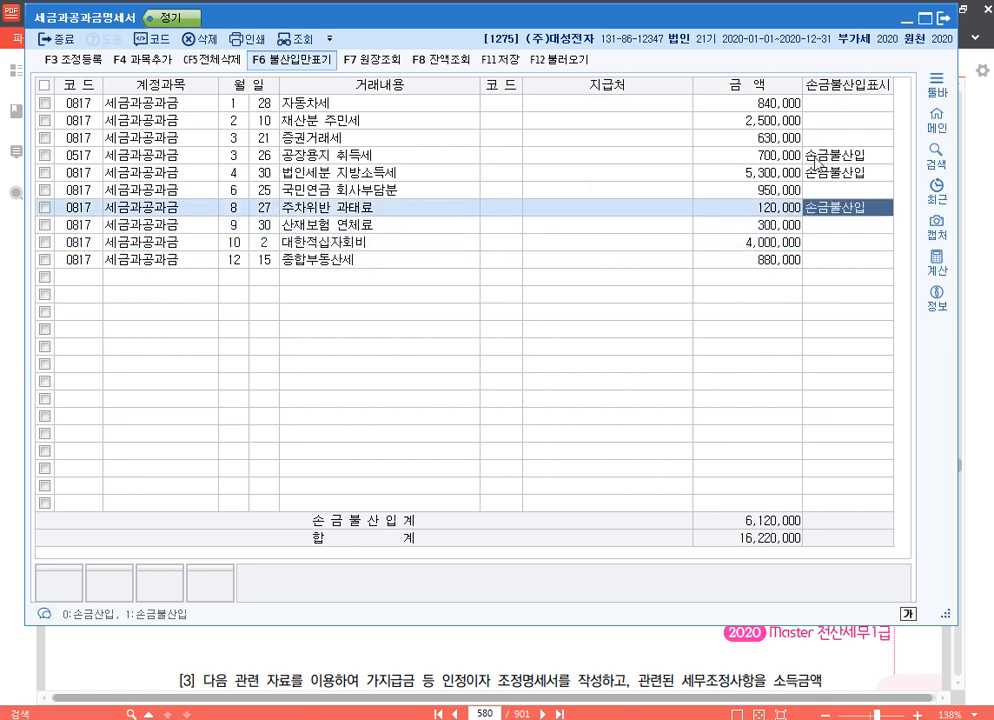
Open 조정 등록 and register 토지분 취득,등록세 for 700,000 with 유보발생 as the disposition.
left_click(85, 64)
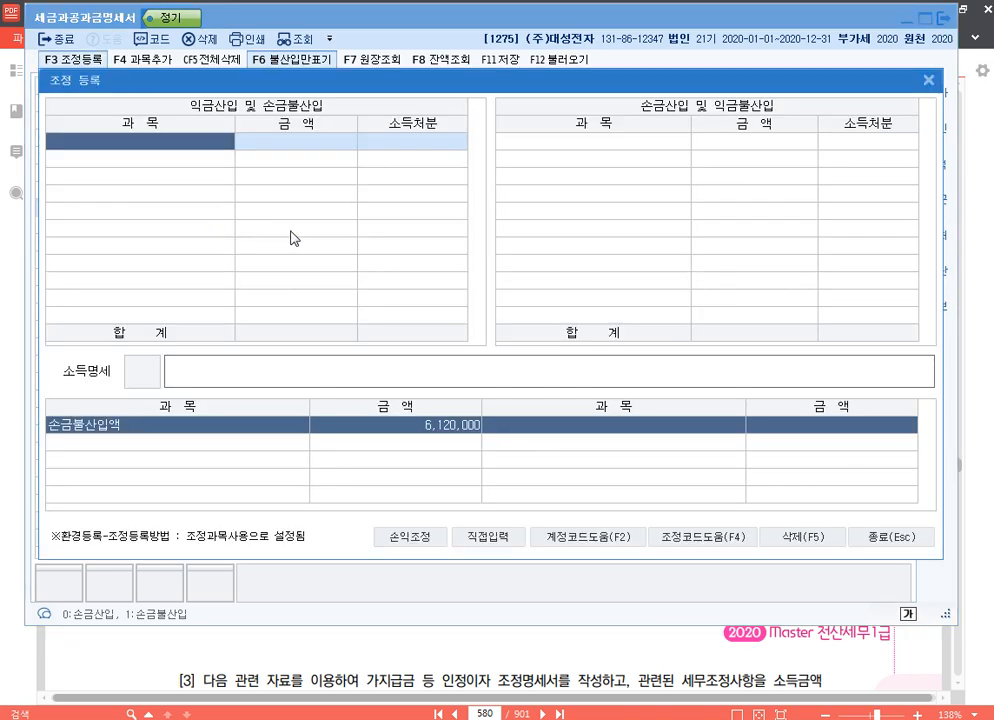
key("F4")
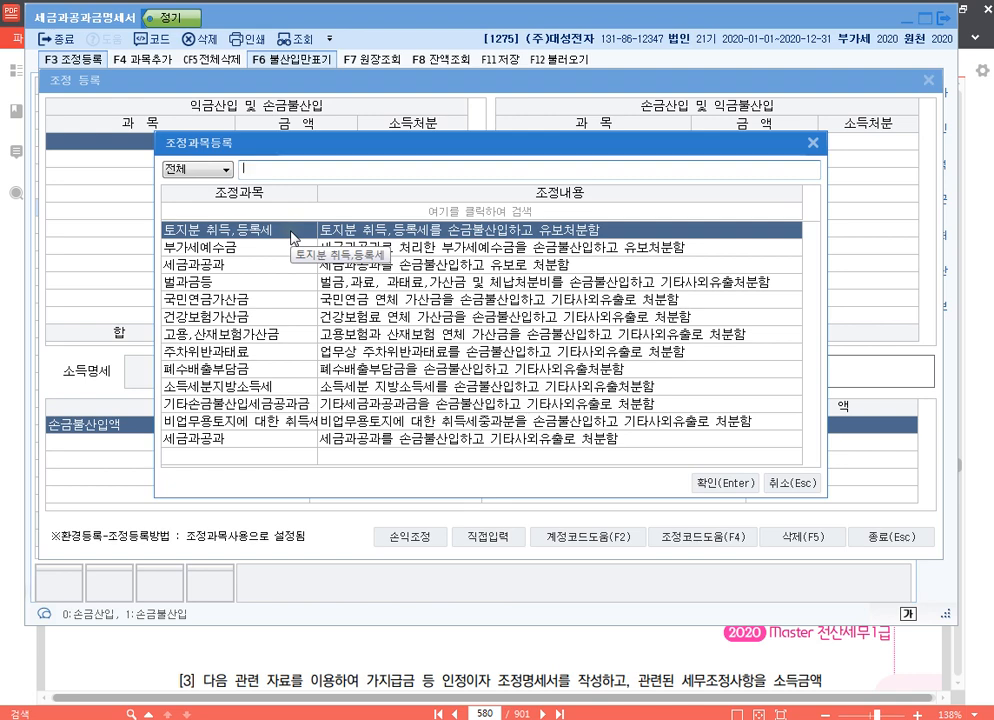
double_click(293, 237)
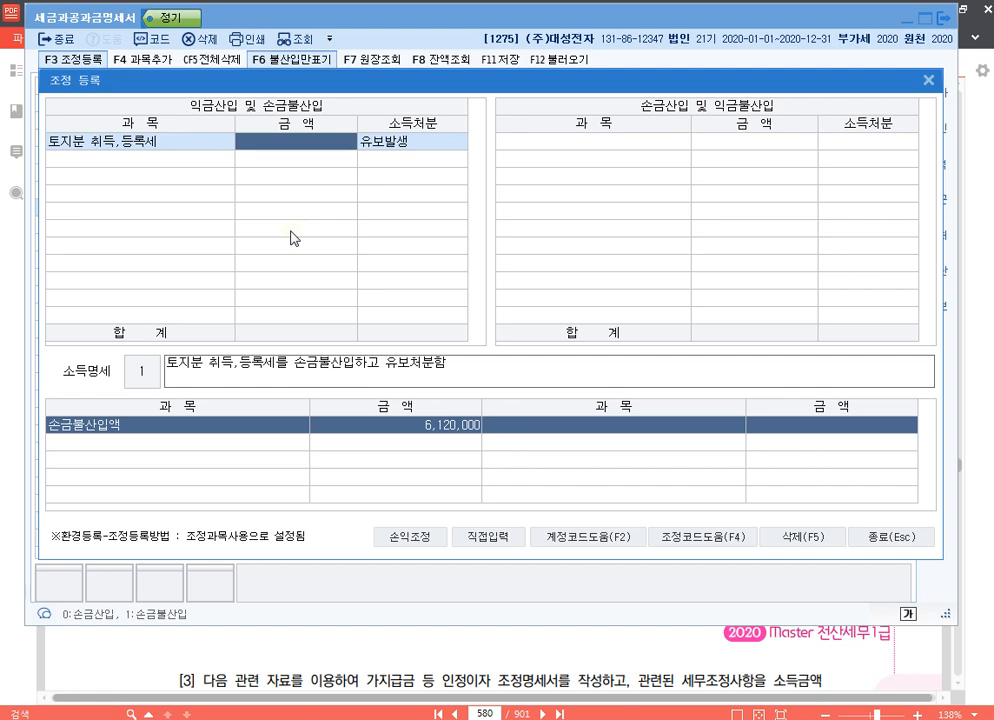
type("7000000")
key("Return")
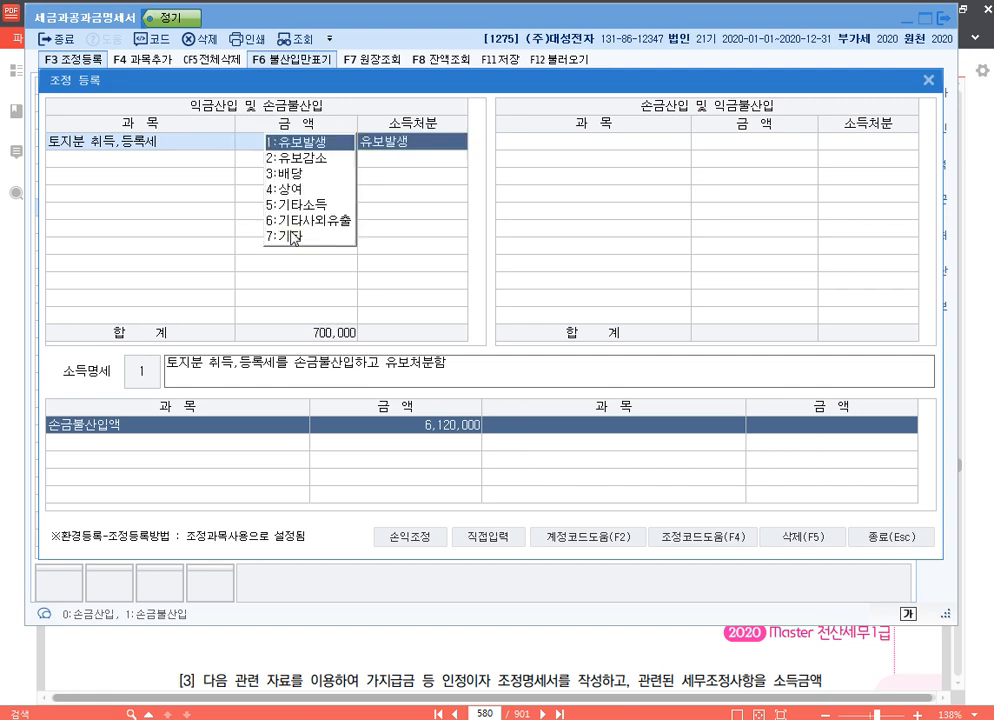
key("Return")
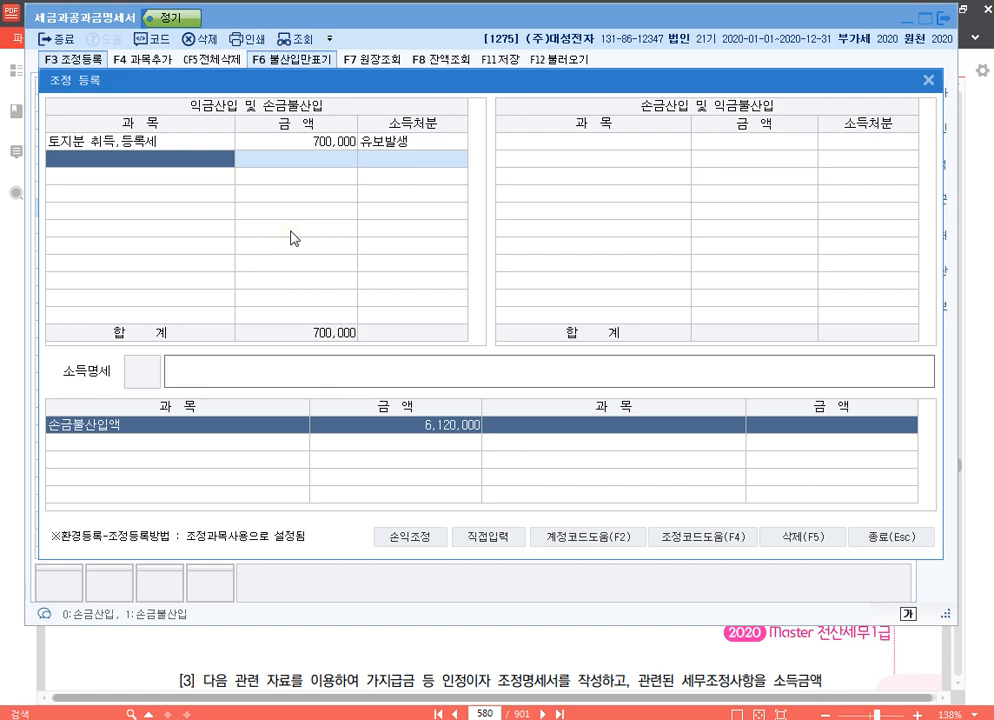
Add a directly entered adjustment 법인세분 지방소득세 for 5,300,000 with disposition 기타사외유출.
left_click(489, 537)
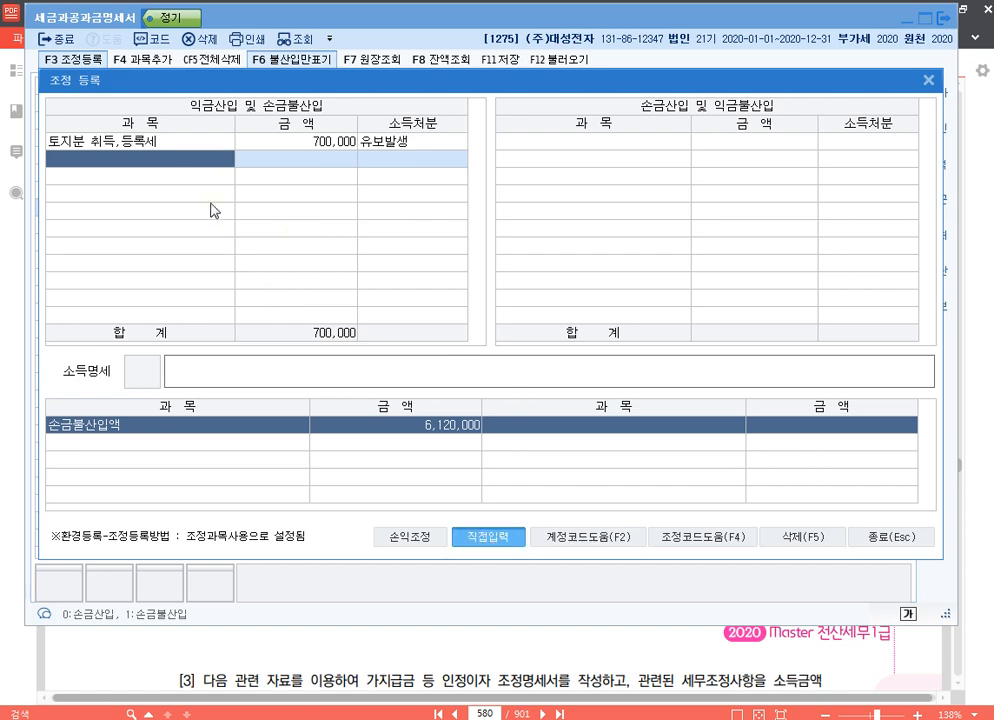
type("법인세분 ㅈ")
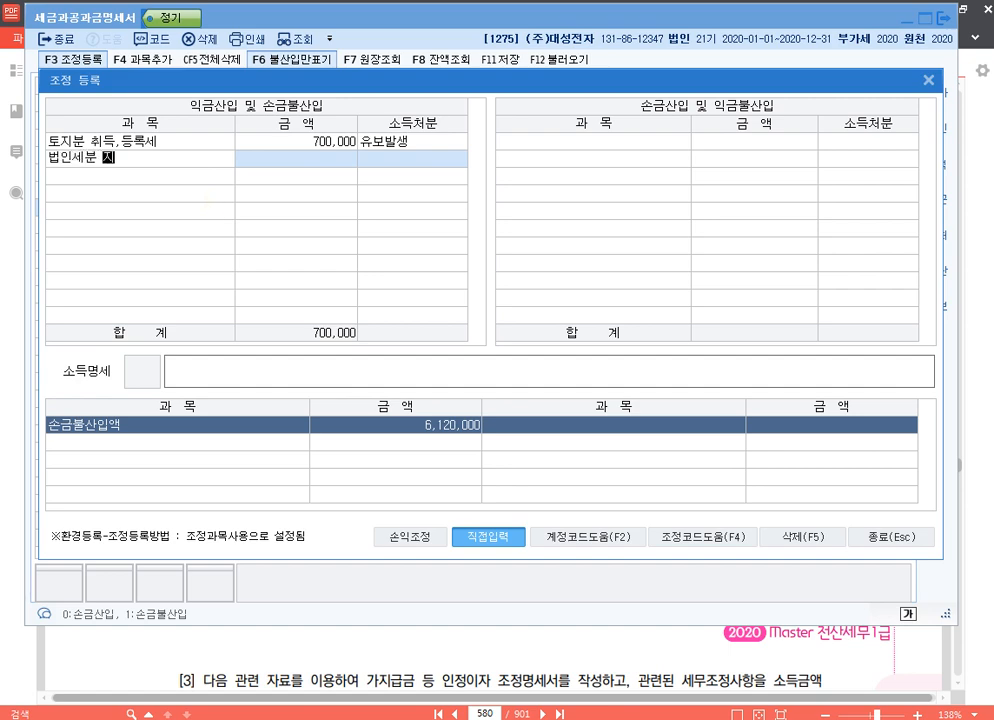
type("지방소득세")
key("Return")
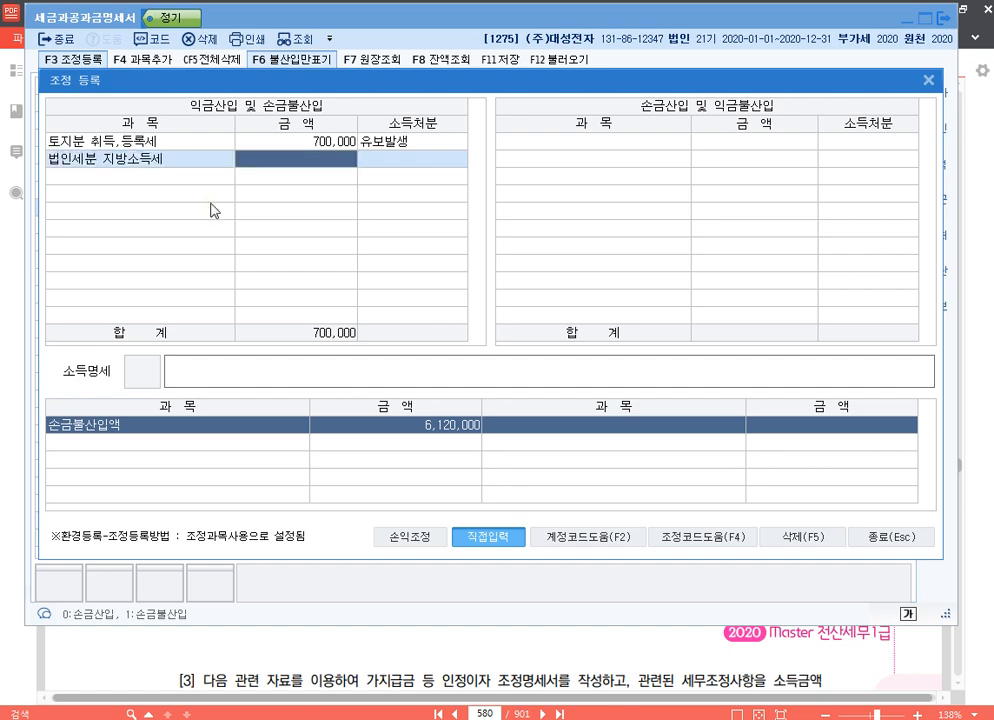
type("5300000")
key("Return")
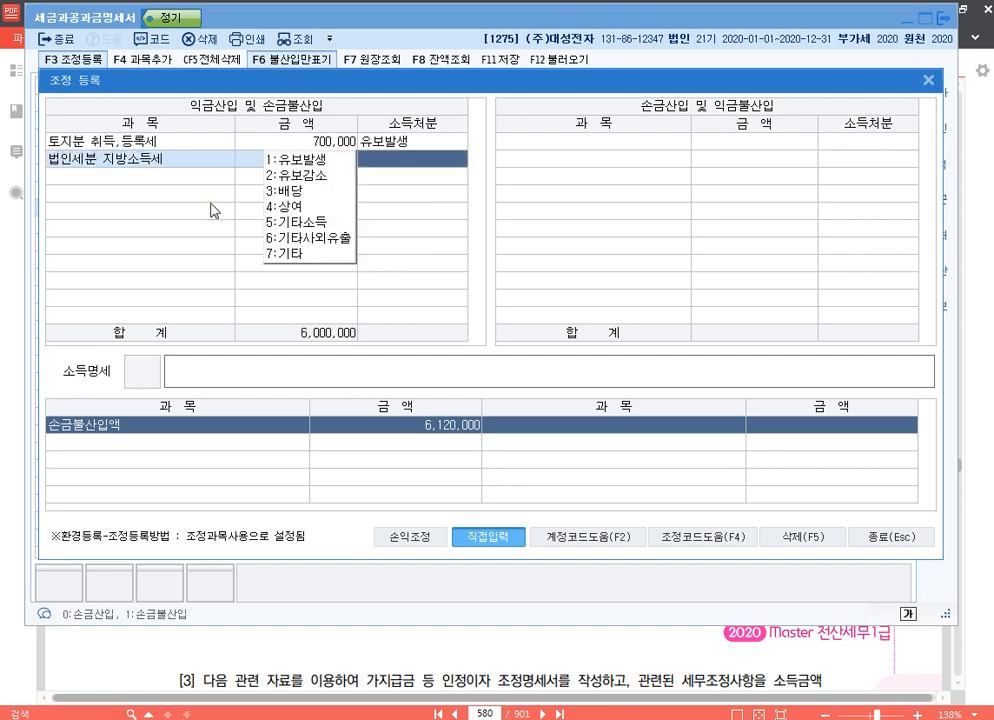
type("6")
key("Return")
Enter the 소득명세 description "손금불산입 법인세분 지방소득세 기타사외유출" for the local income tax adjustment.
type("손")
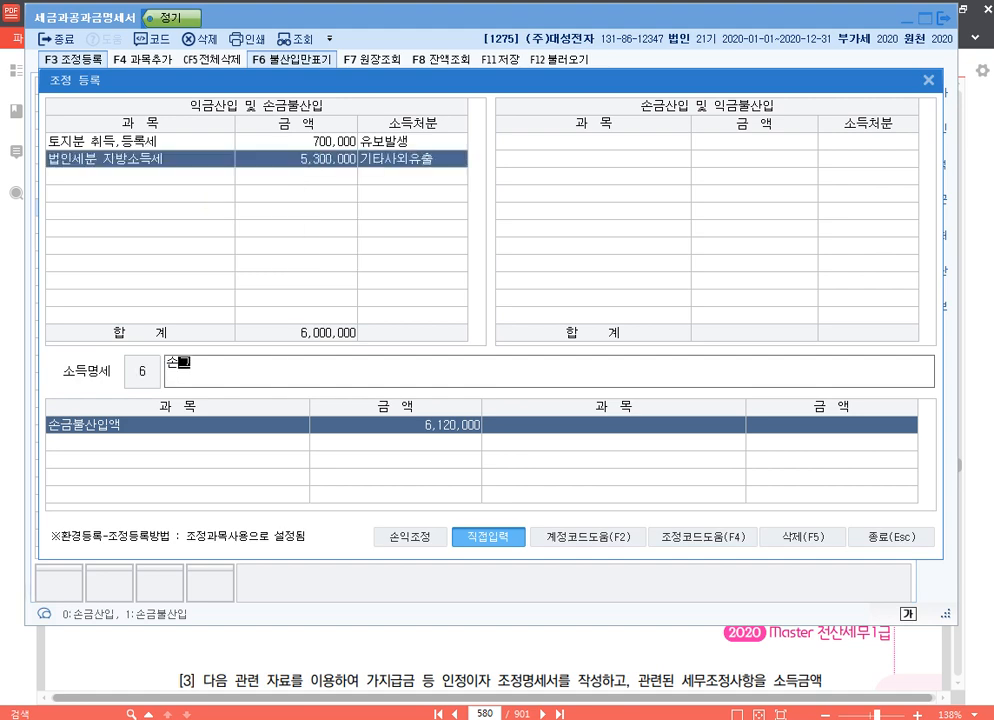
type("금부불산입 법인세분 ")
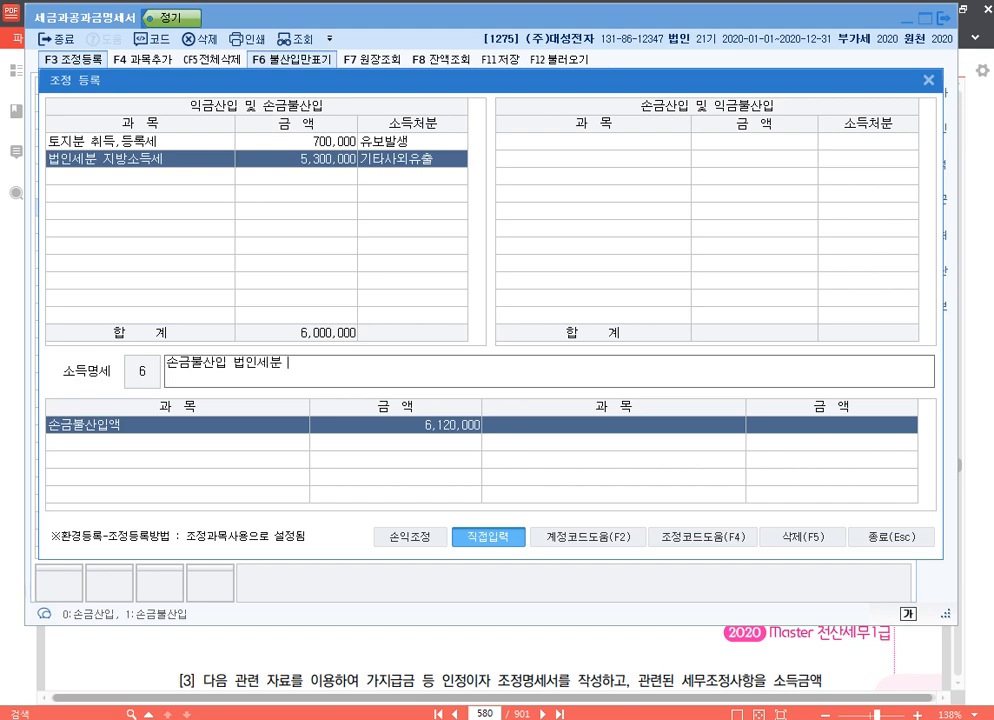
type("지방소득세 기타")
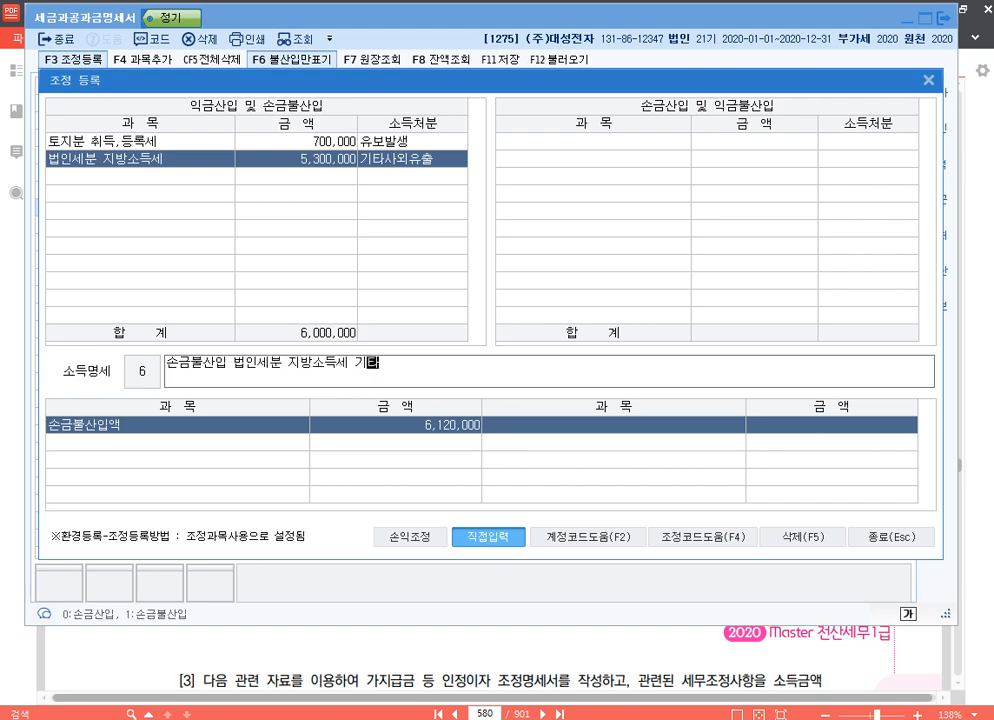
type("사외유출")
key("Return")
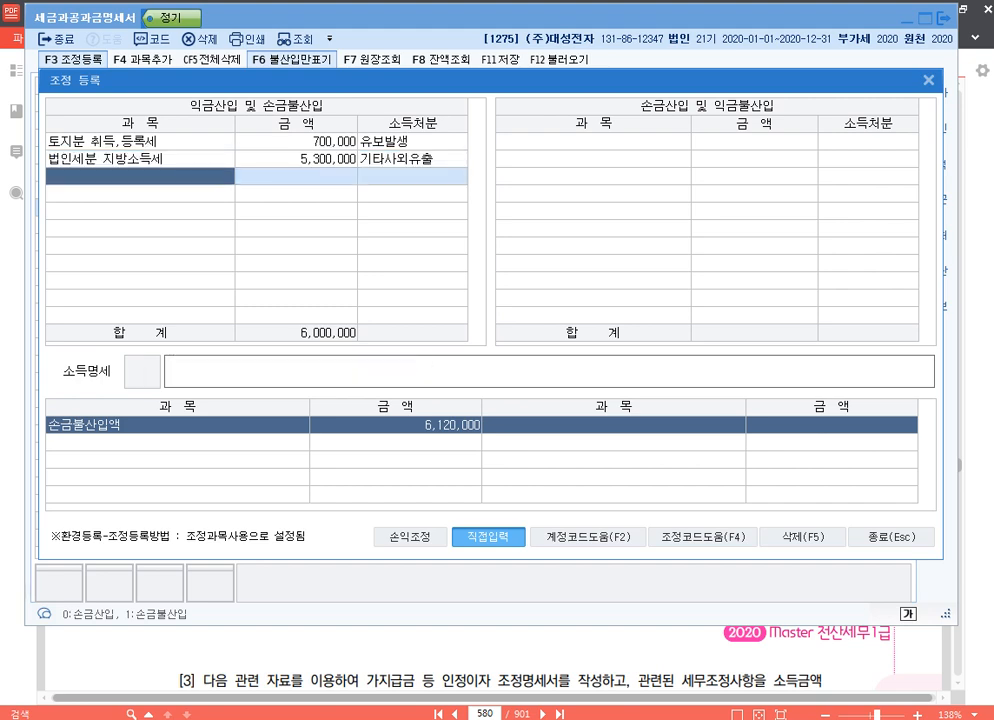
key("Up")
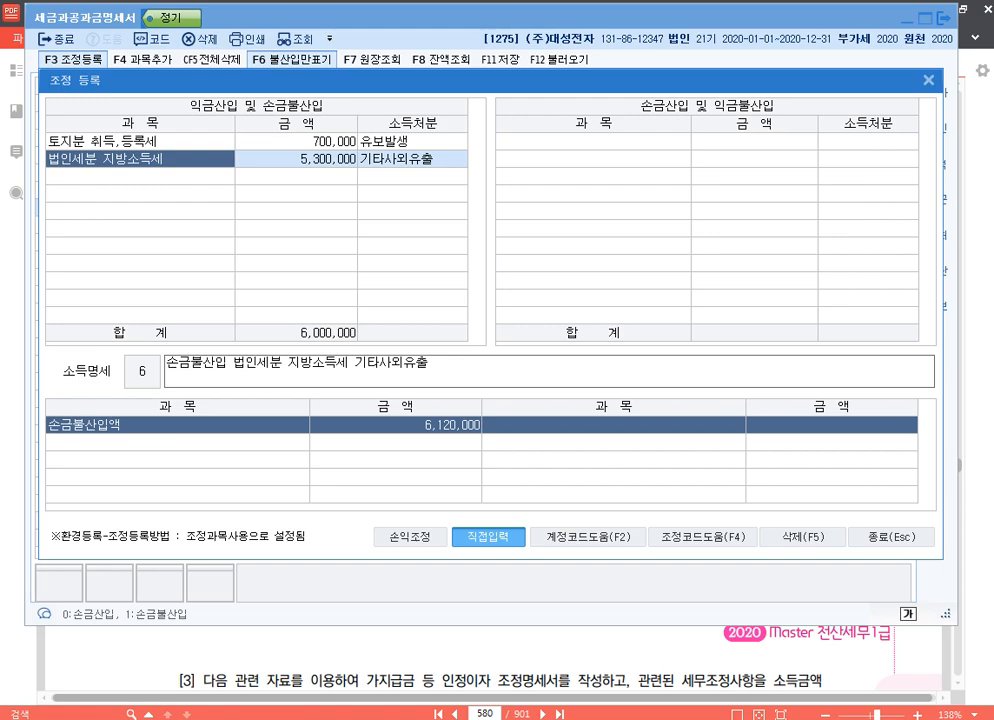
Register the predefined 주차위반과태료 adjustment for 120,000 as 기타사외유출 and close 조정 등록.
key("Down")
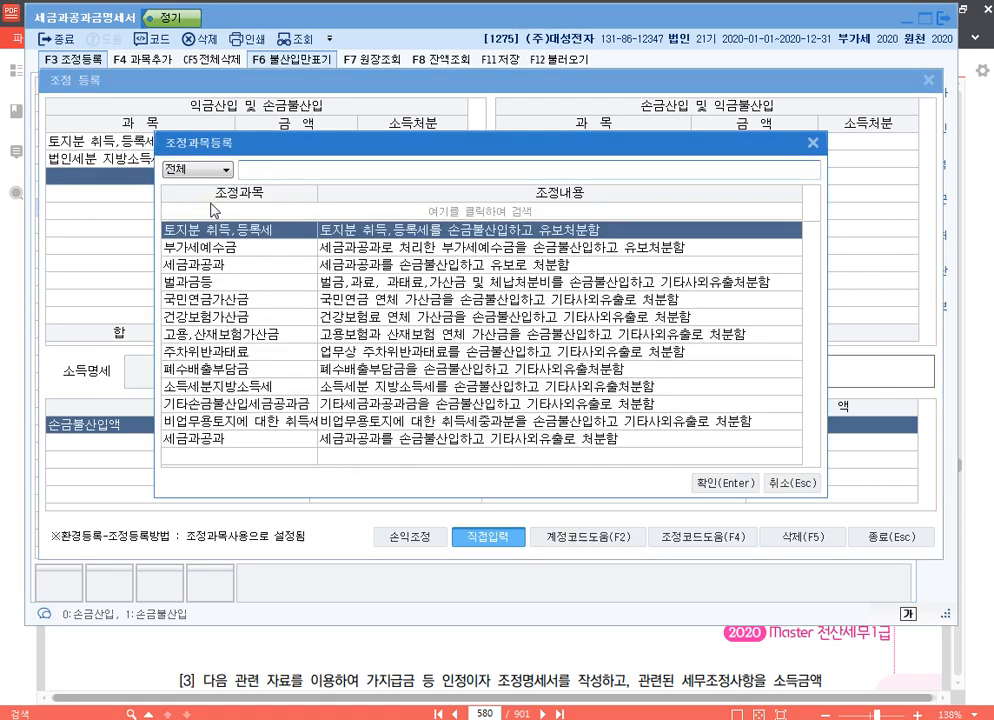
type("주")
key("Return")
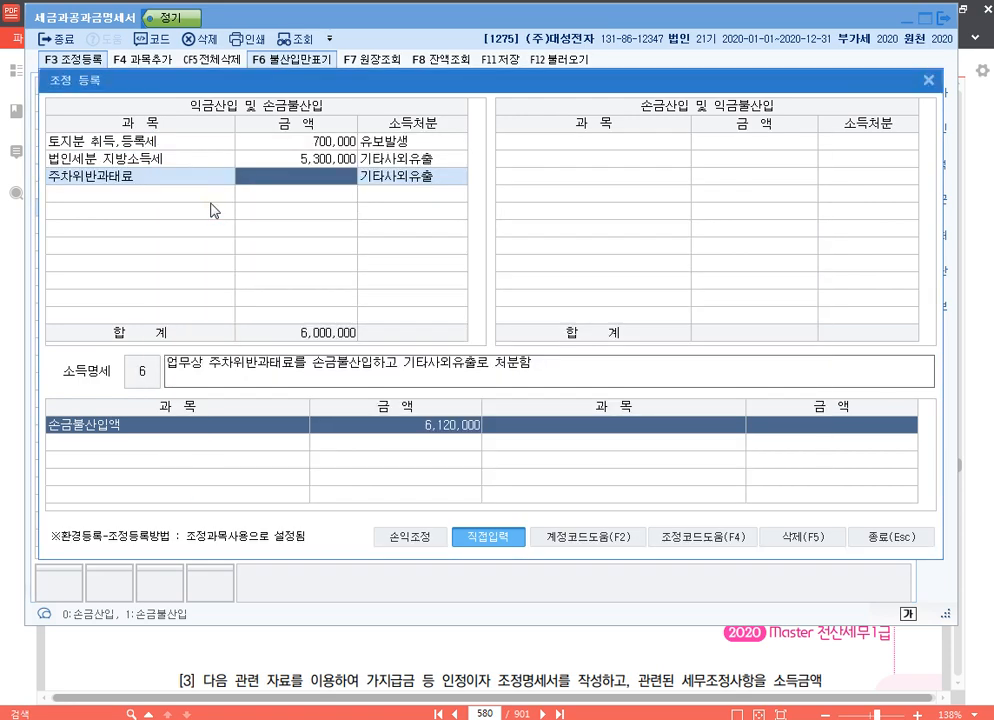
type("1200000")
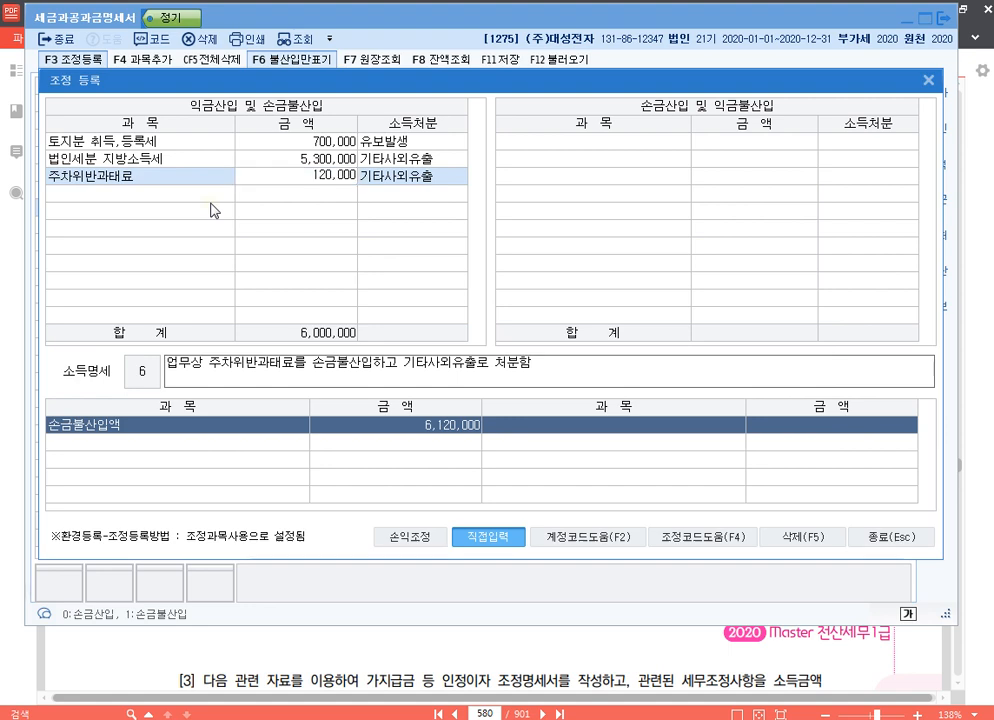
key("Return")
key("Return")
key("Return")
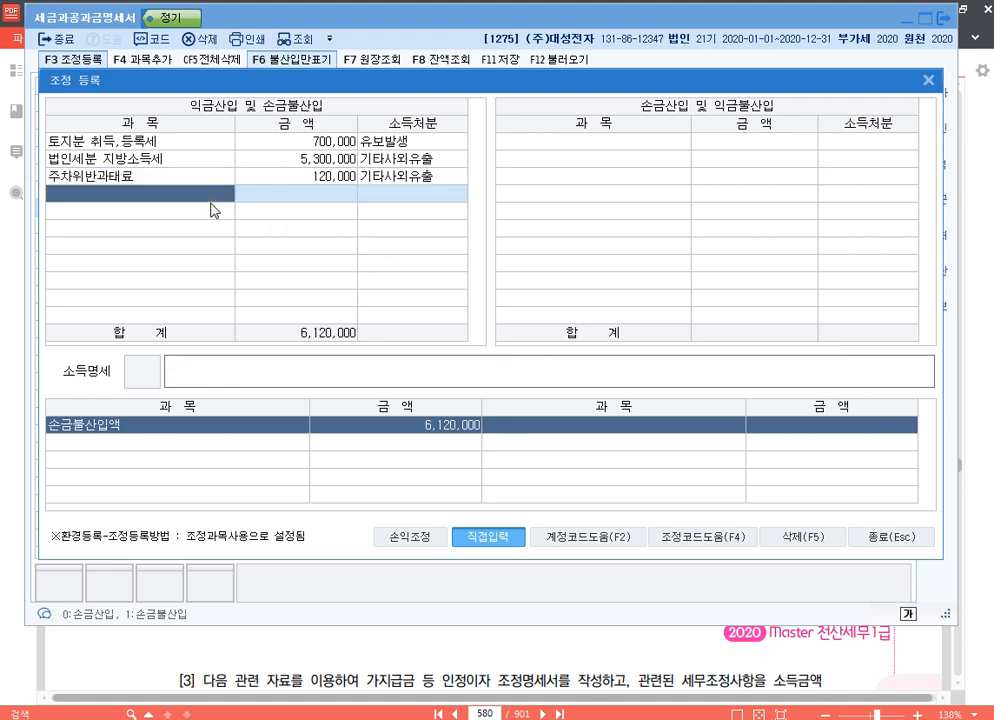
key("Up")
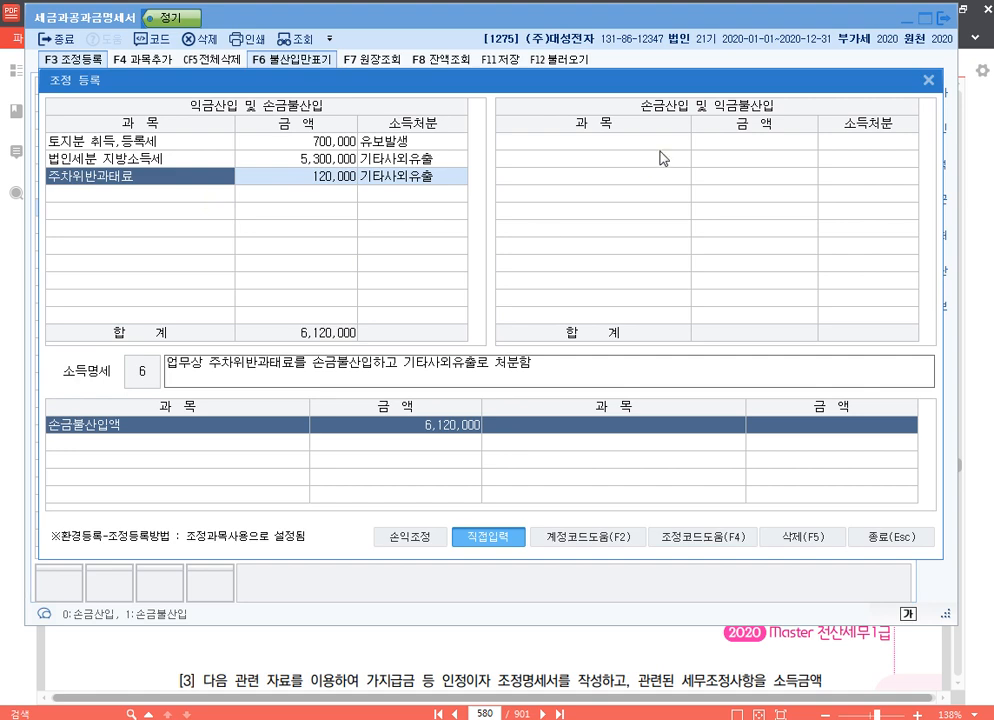
left_click(890, 538)
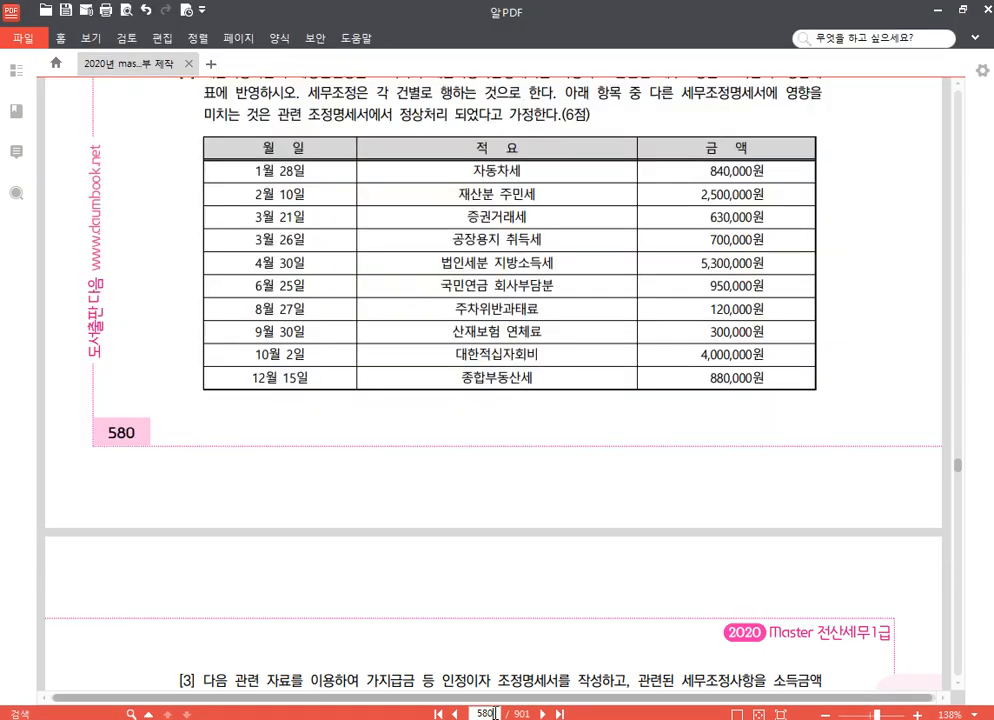
Switch to the textbook in 알PDF and go to question [3] about 세금과공과금명세서 on page 666.
left_click(530, 676)
type("666")
key("Return")
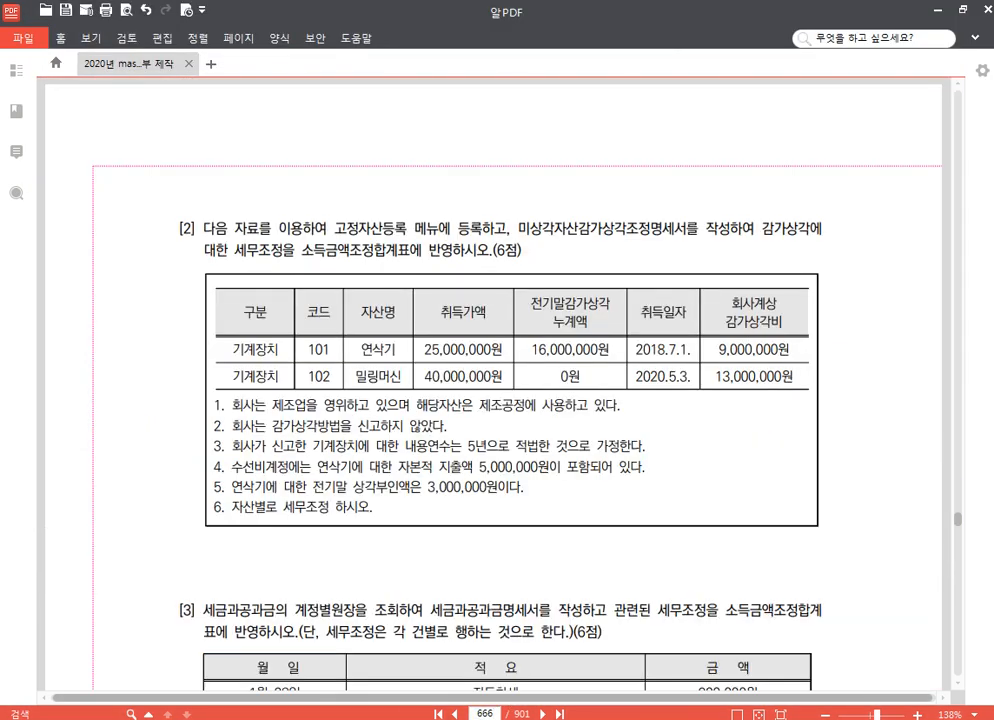
scroll(526, 438, "down", 4)
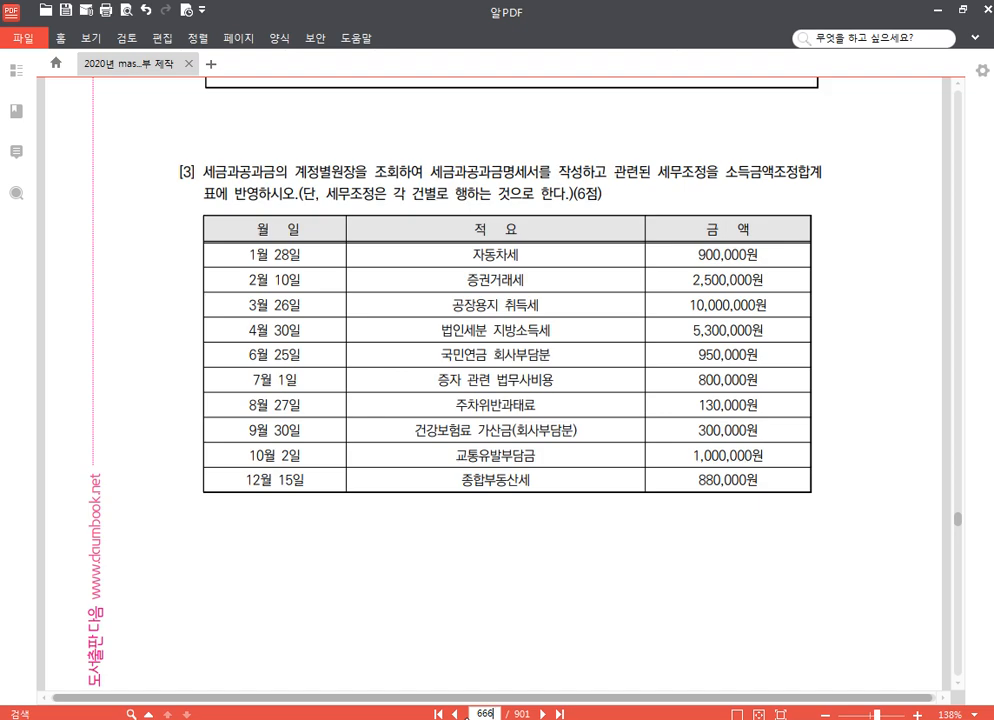
Switch to the 한글 notes document and add company code 1282 beside p.666 in the 기출문제 list.
key("alt+Tab")
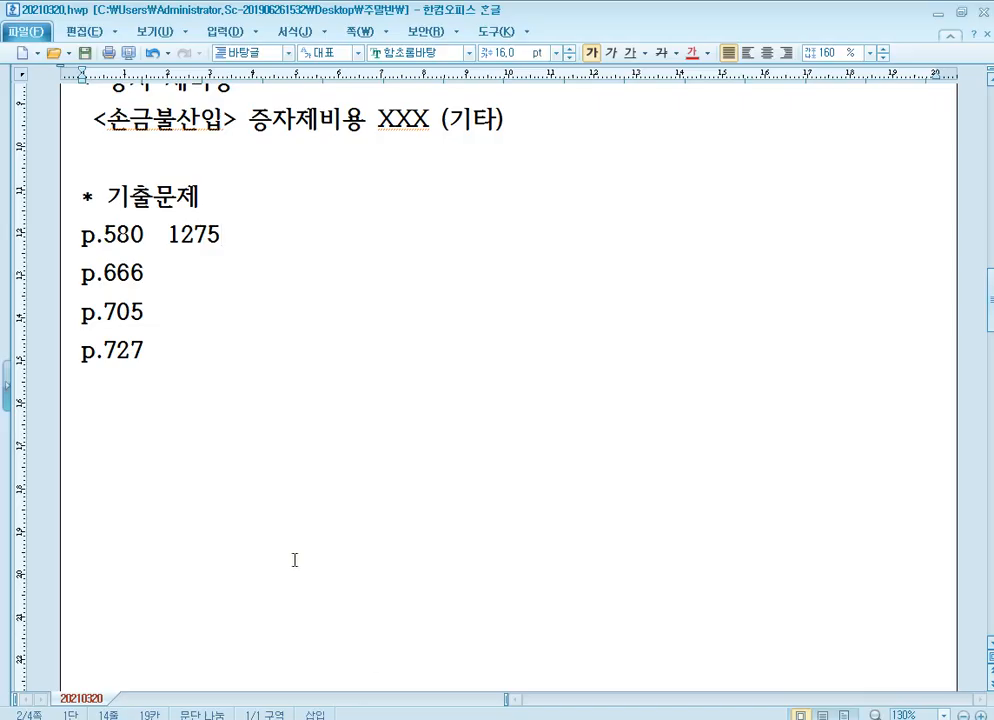
key("Down")
type("1282")
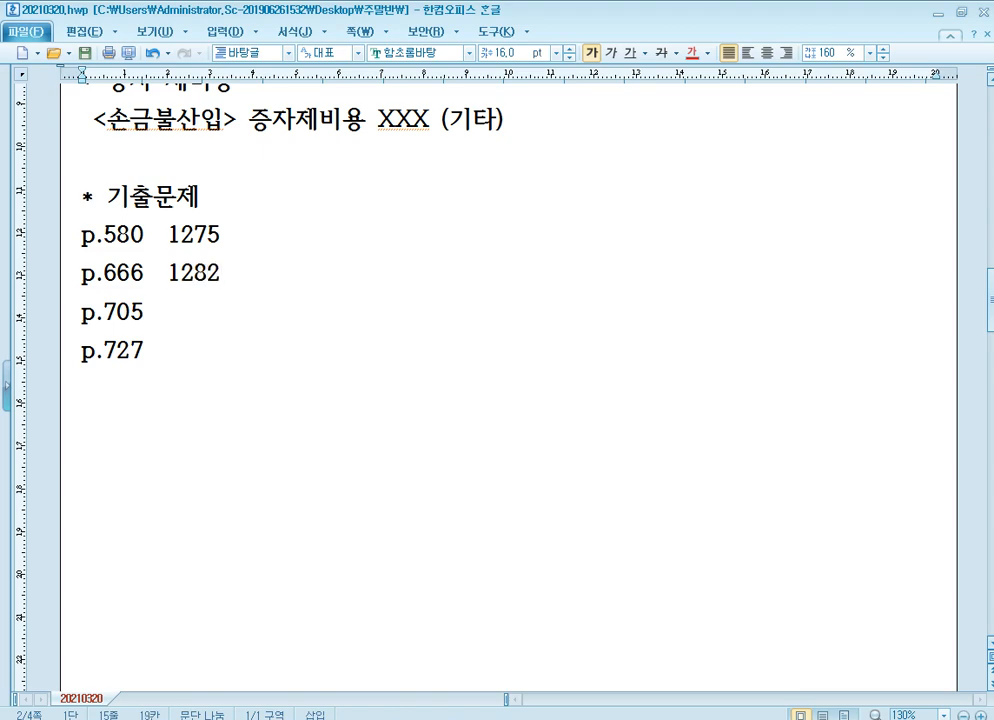
Switch to KcLep and change the working company to code 1282, (주)신라산업.
mouse_move(443, 719)
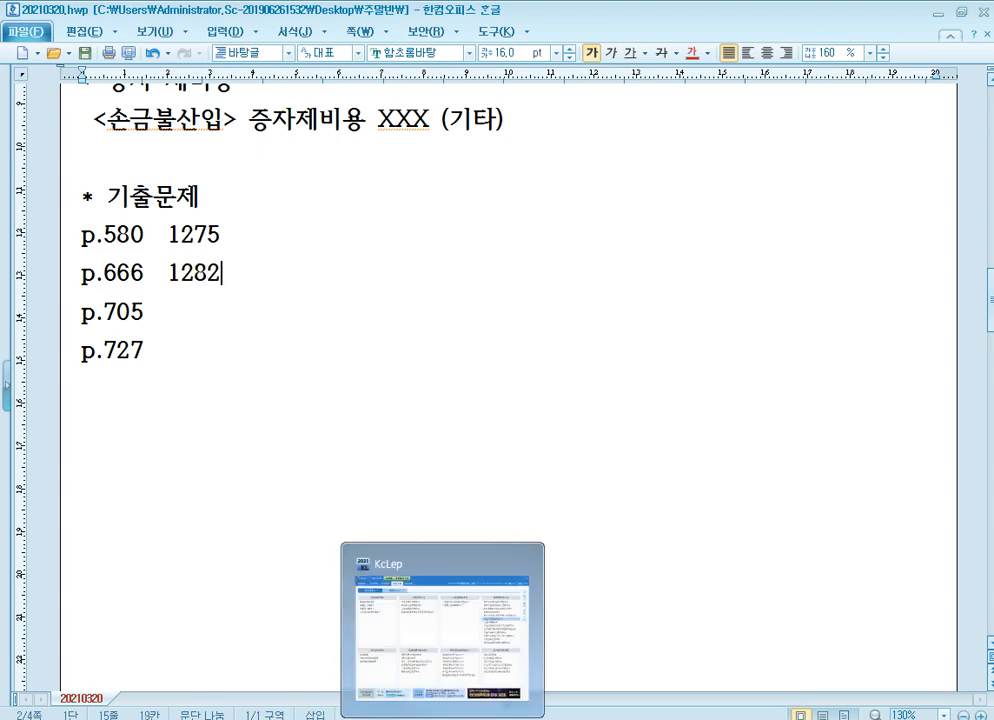
left_click(443, 719)
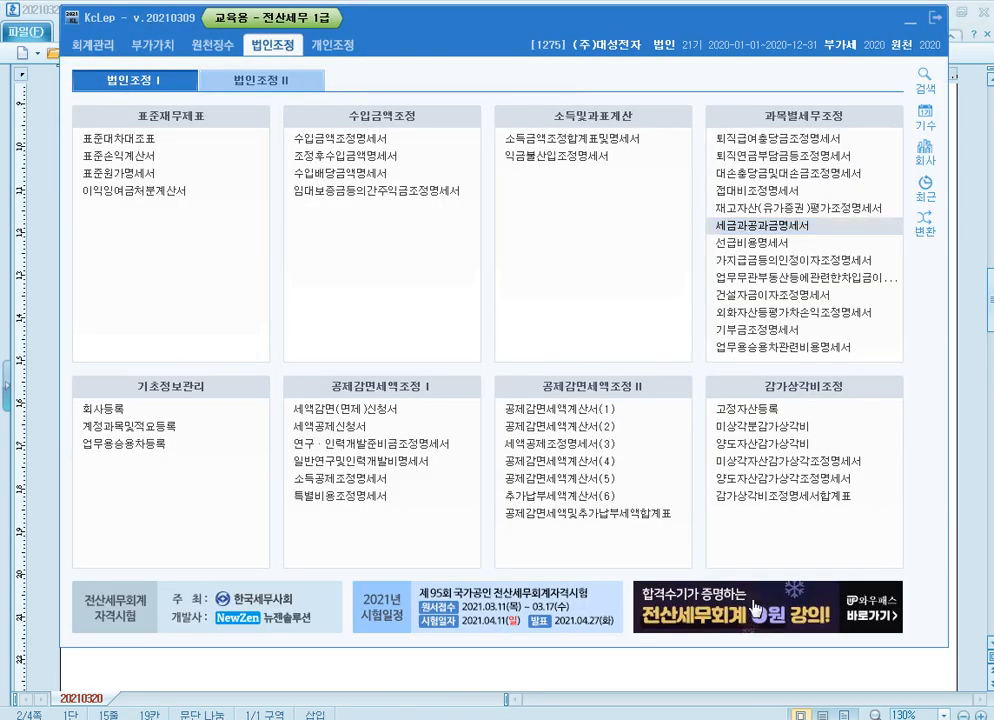
left_click(917, 154)
type("12")
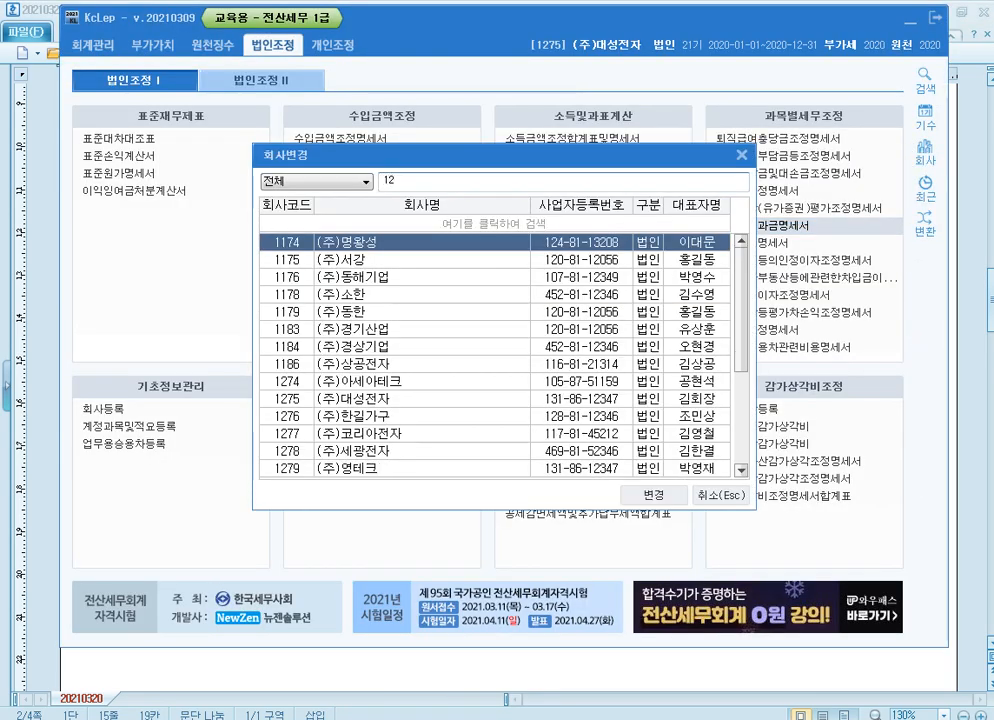
type("82")
key("Return")
key("Return")
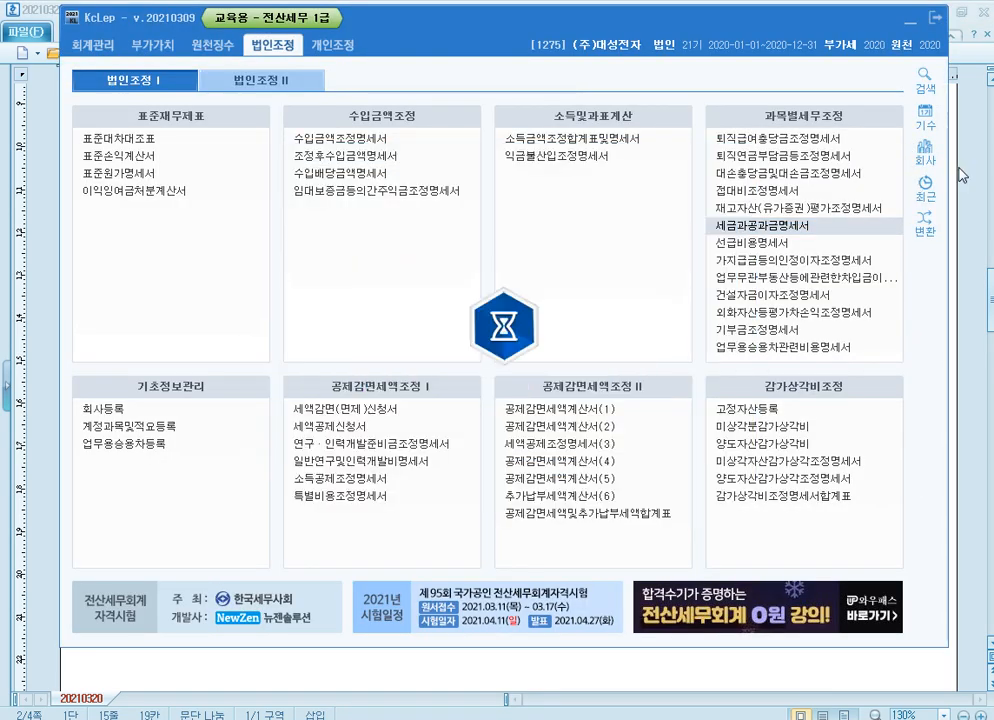
Check question [3] in the textbook, return to KcLep and import all 세금과공과금 voucher entries from 2020-01-01 to 2020-12-31 into 세금과공과금명세서.
key("alt+Tab")
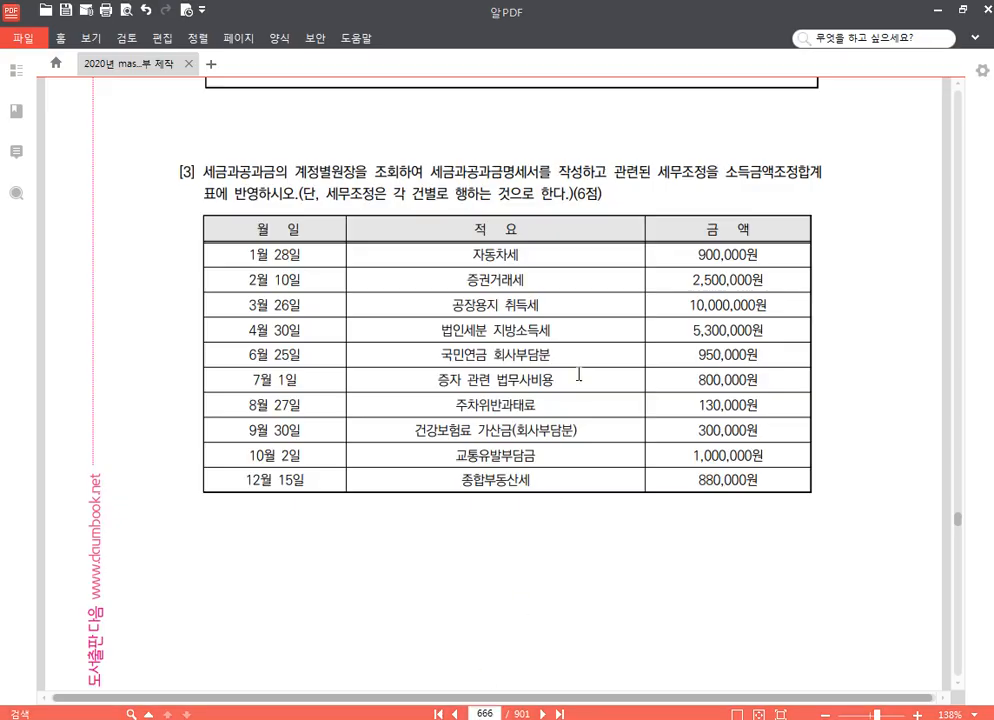
key("alt+Tab")
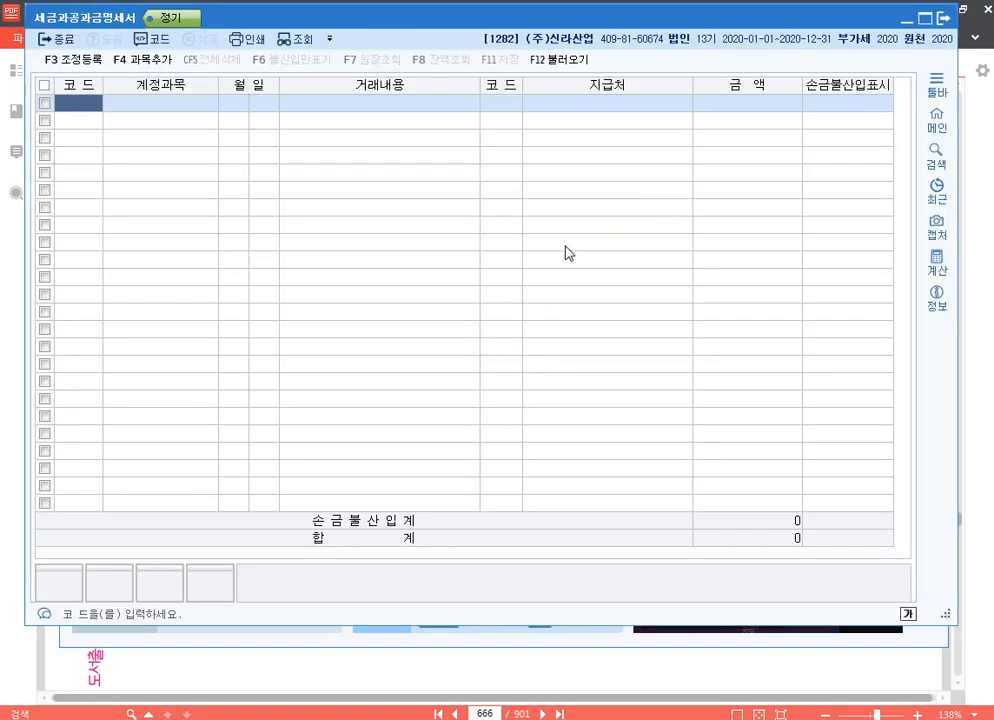
left_click(591, 57)
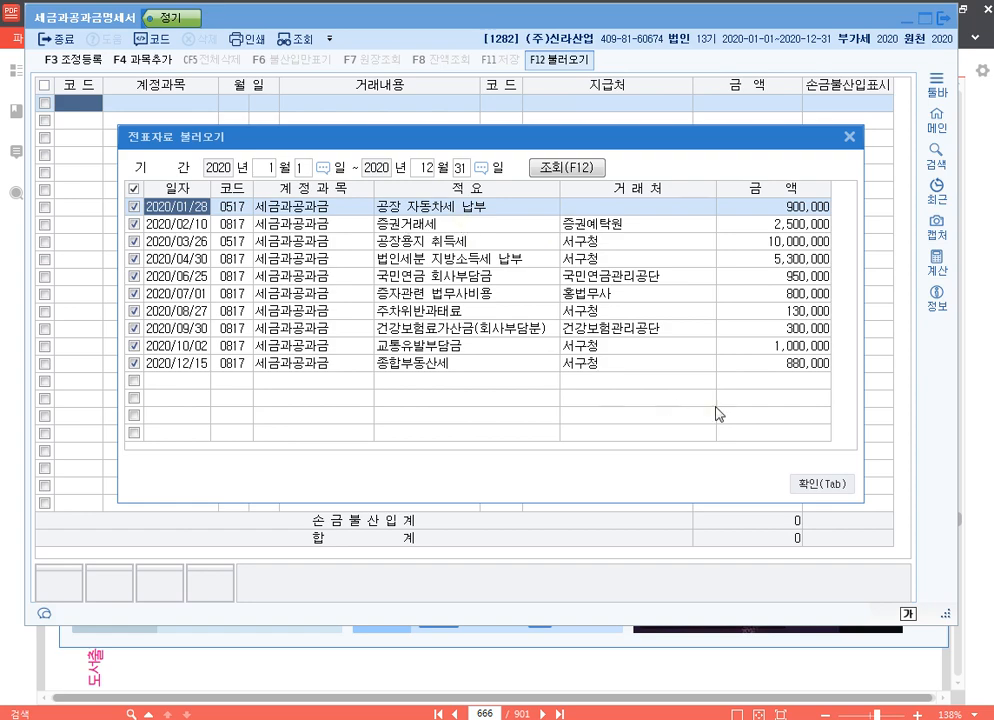
left_click(822, 484)
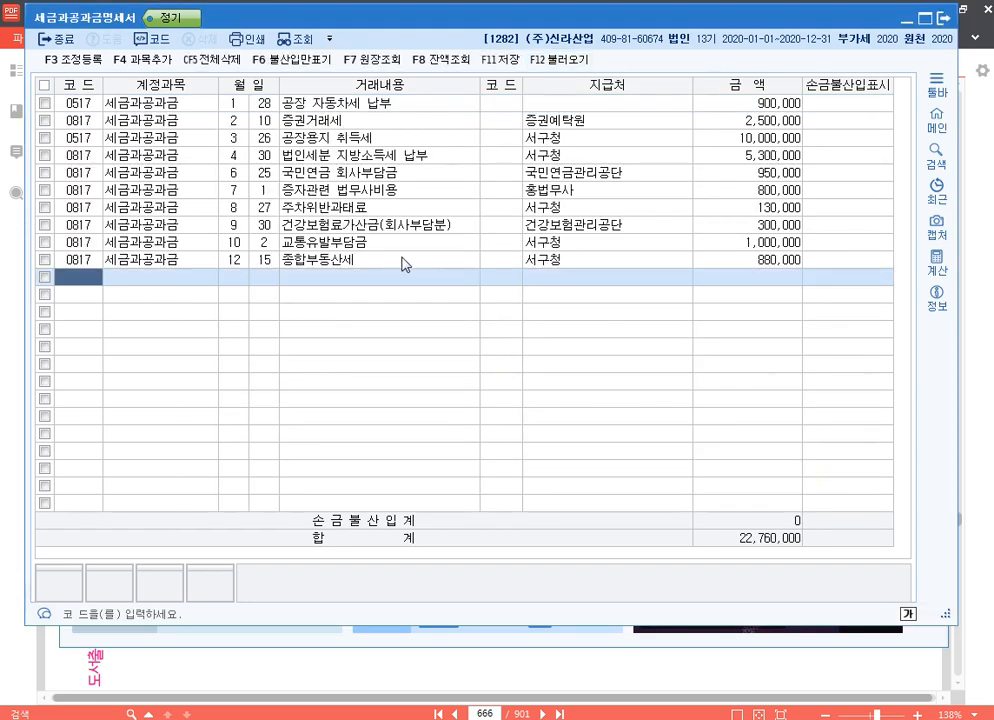
Mark the 공장용지 취득세 and 법인세분 지방소득세 납부 entries as 손금불산입, leaving 공장 자동차세 and 증권거래세 unmarked.
left_click(857, 104)
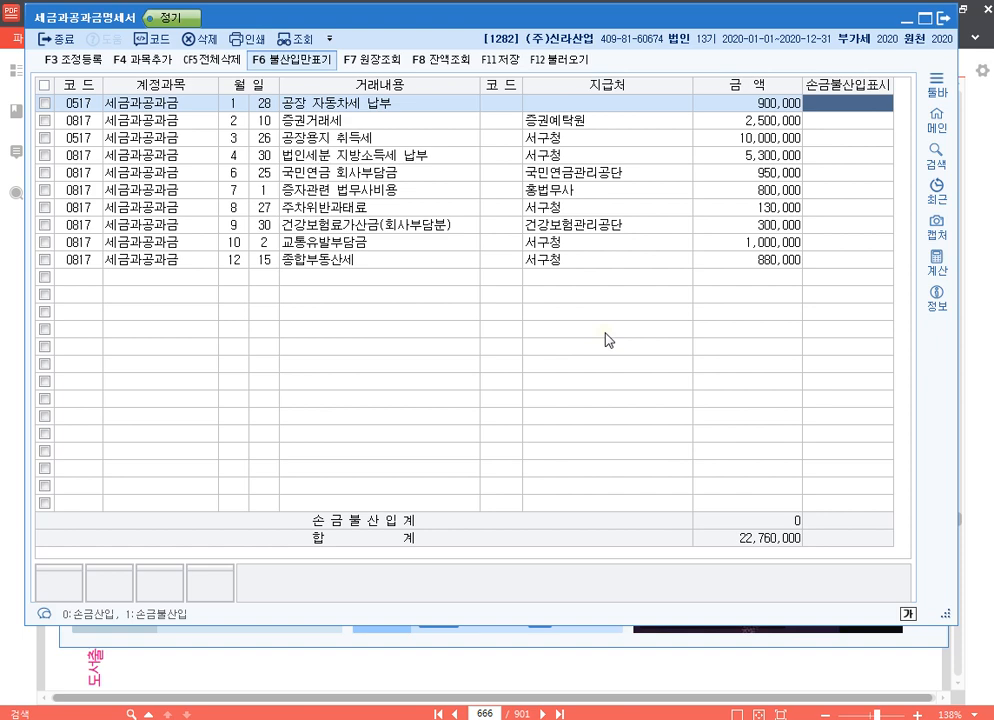
key("Down")
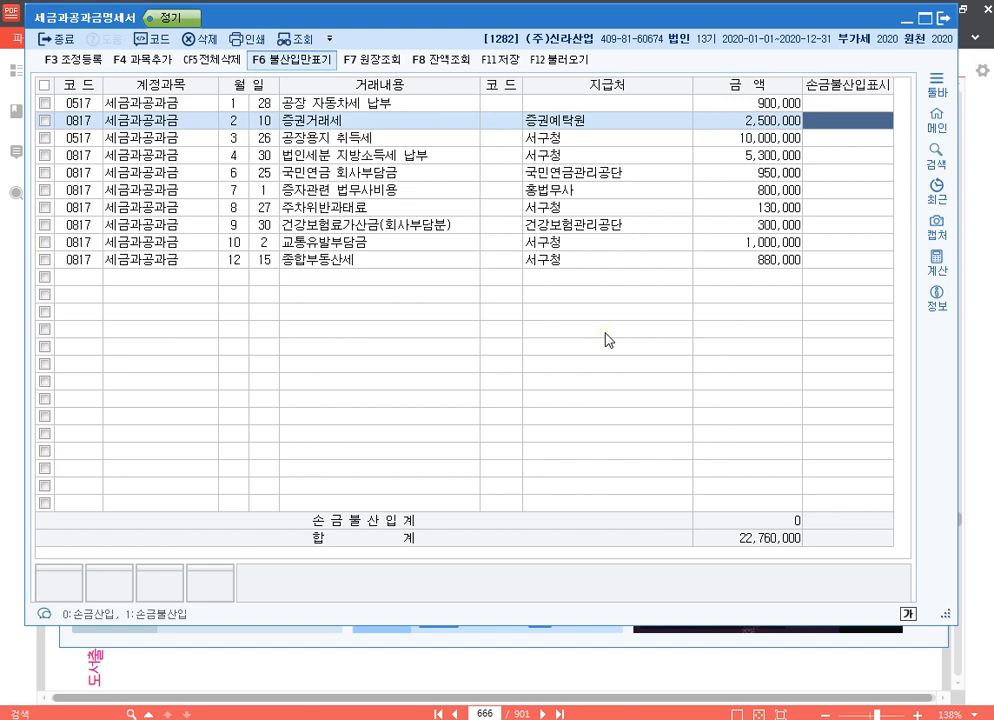
key("Down")
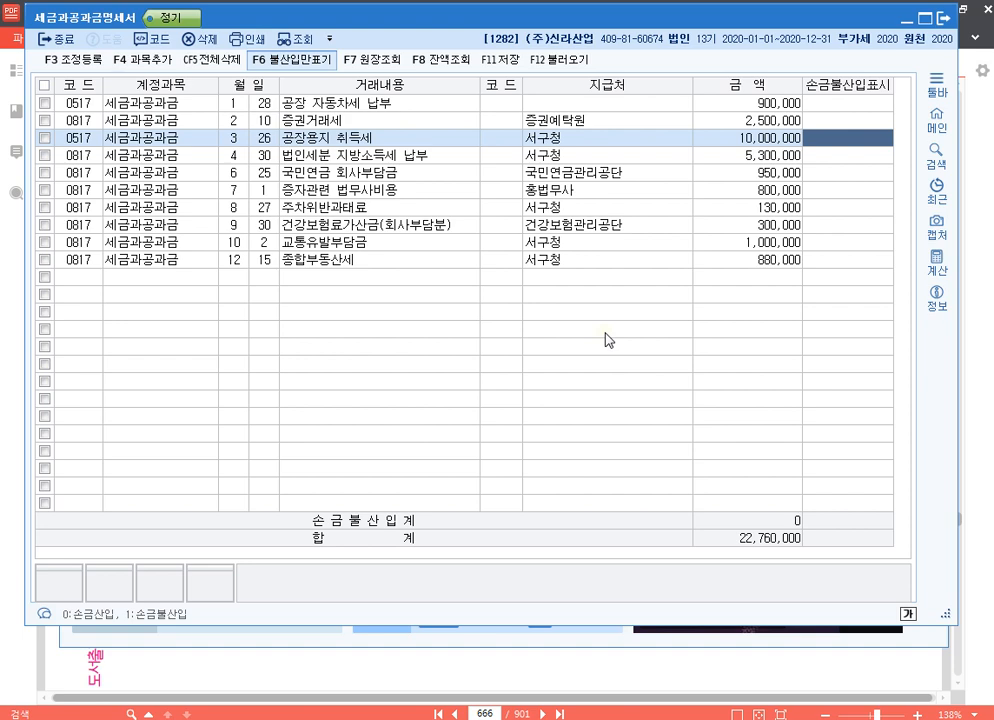
type("1")
key("Return")
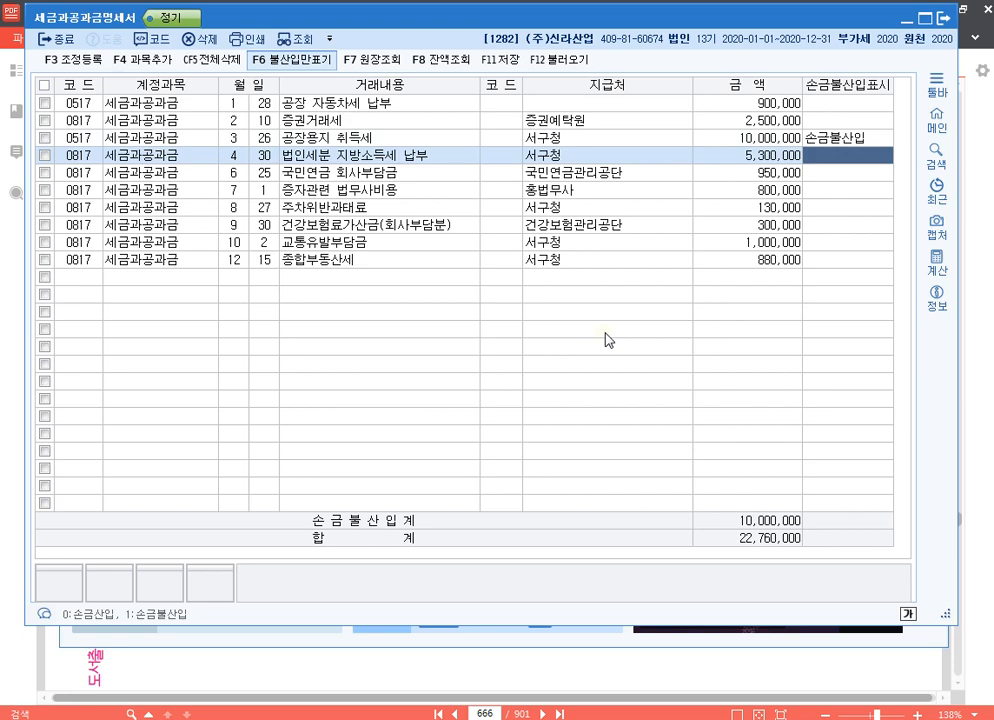
type("1")
key("Return")
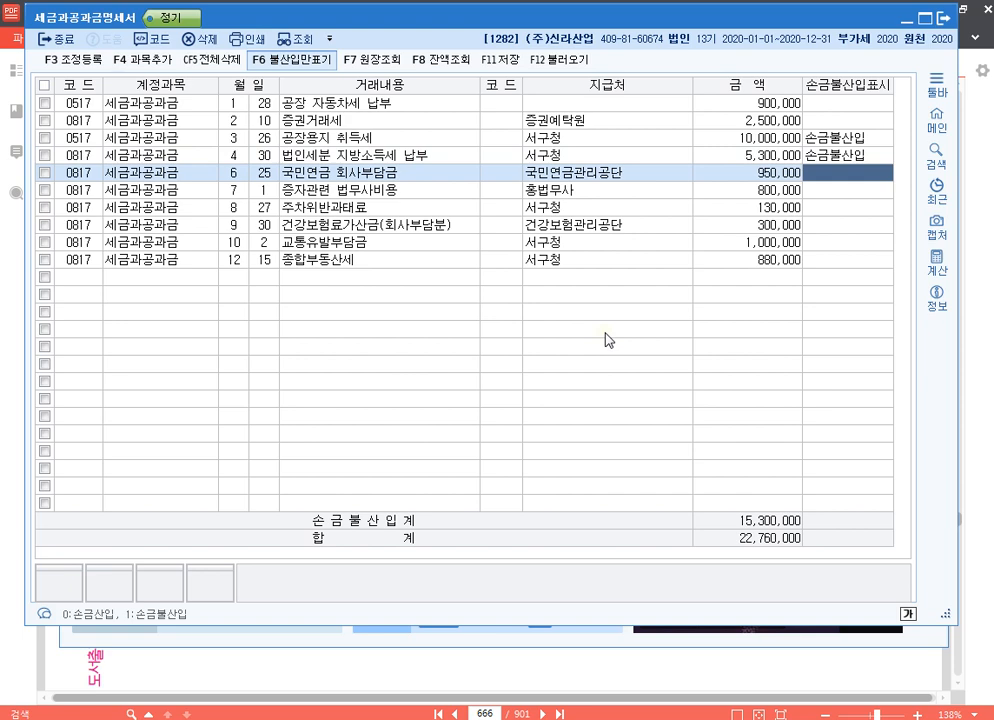
Mark 증자관련 법무사비용, 주차위반과태료 and 건강보험료가산금 as 손금불산입, leaving 국민연금, 교통유발부담금 and 종합부동산세 unmarked.
key("Return")
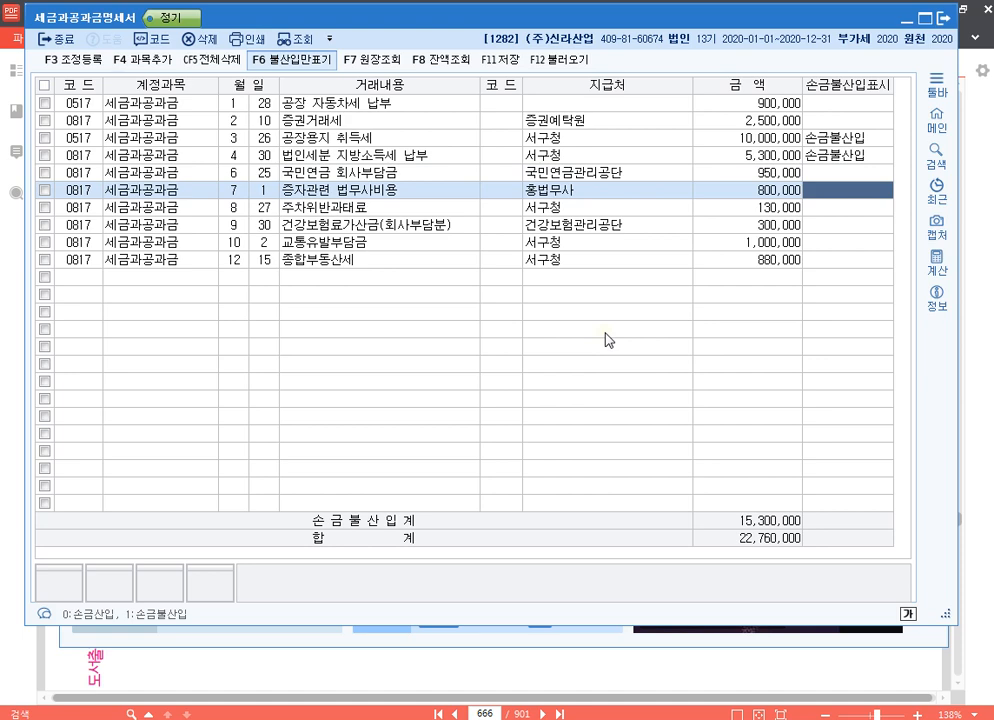
type("1")
key("Return")
key("Up")
key("Return")
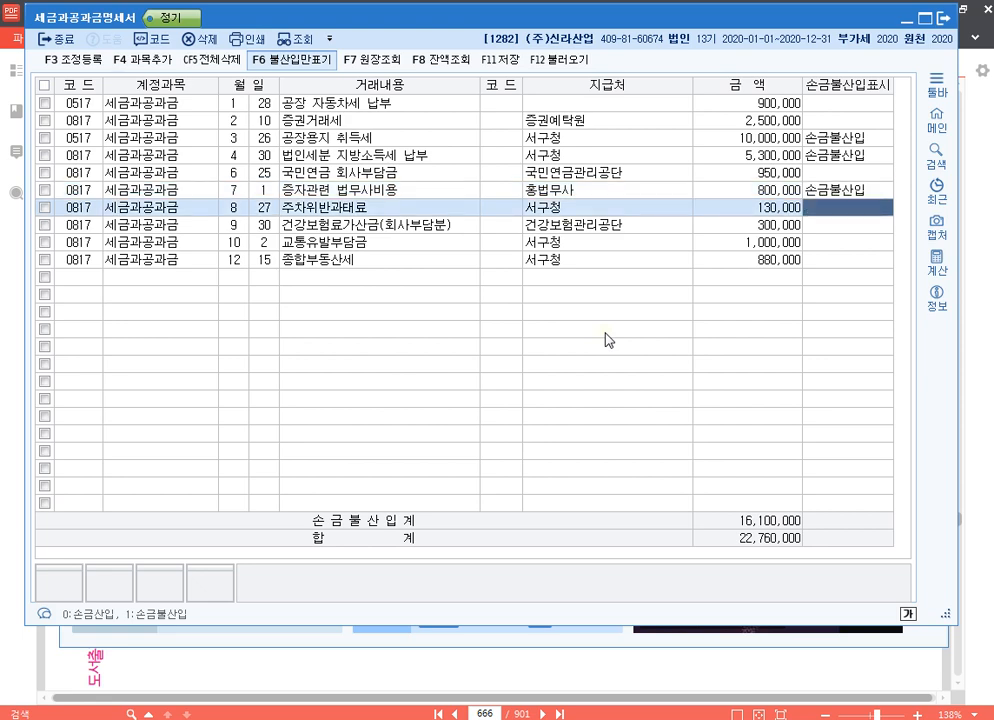
type("1")
key("Return")
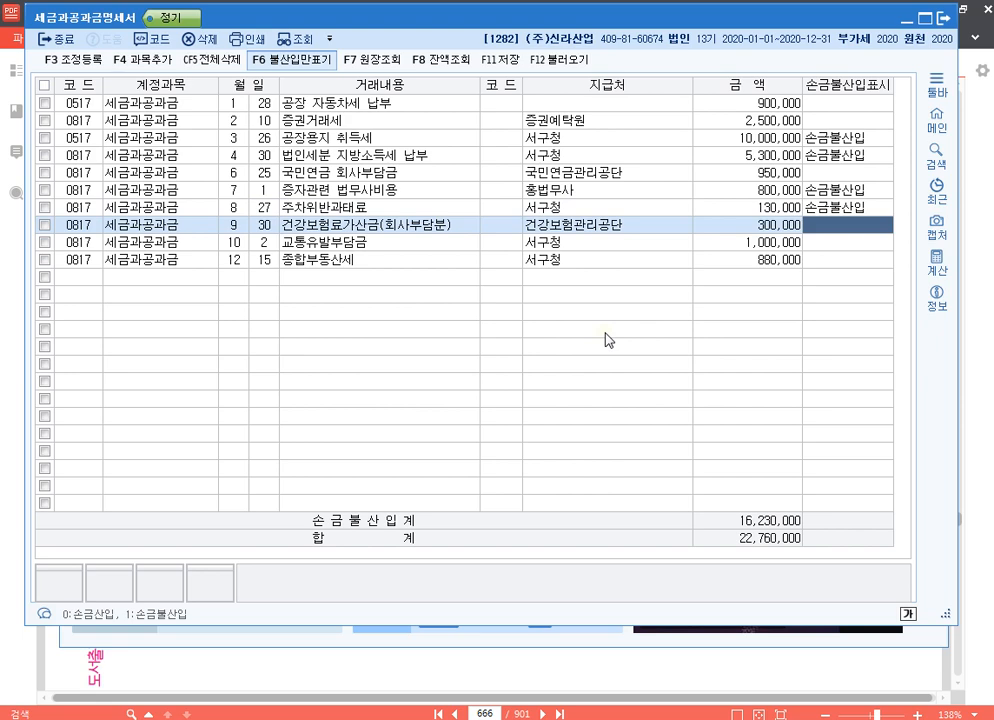
type("1")
key("Return")
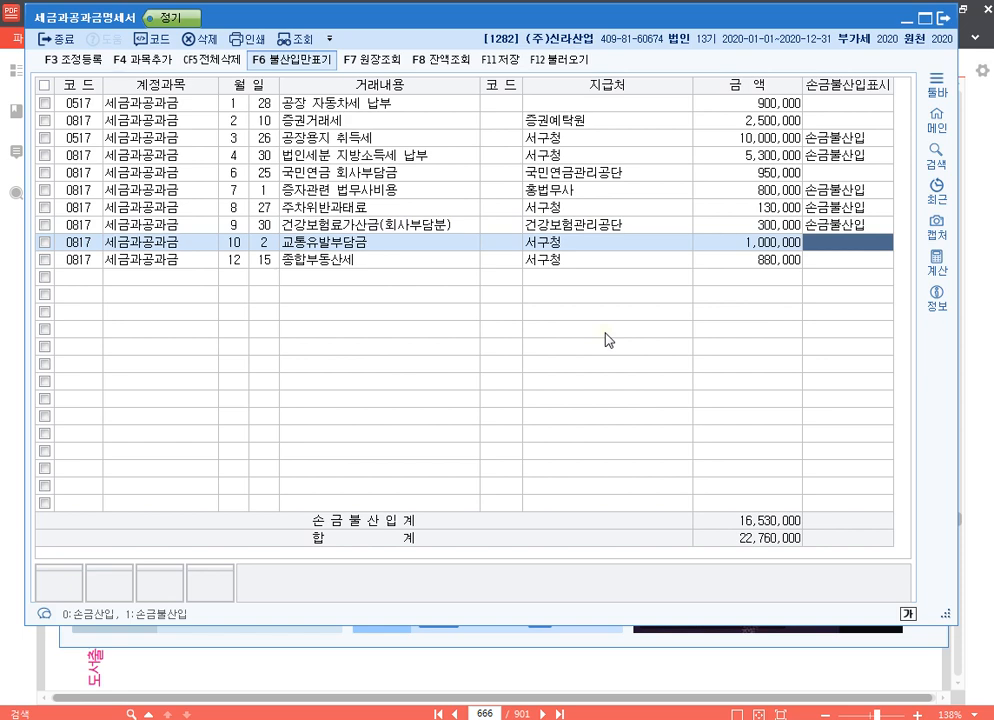
key("Return")
key("Return")
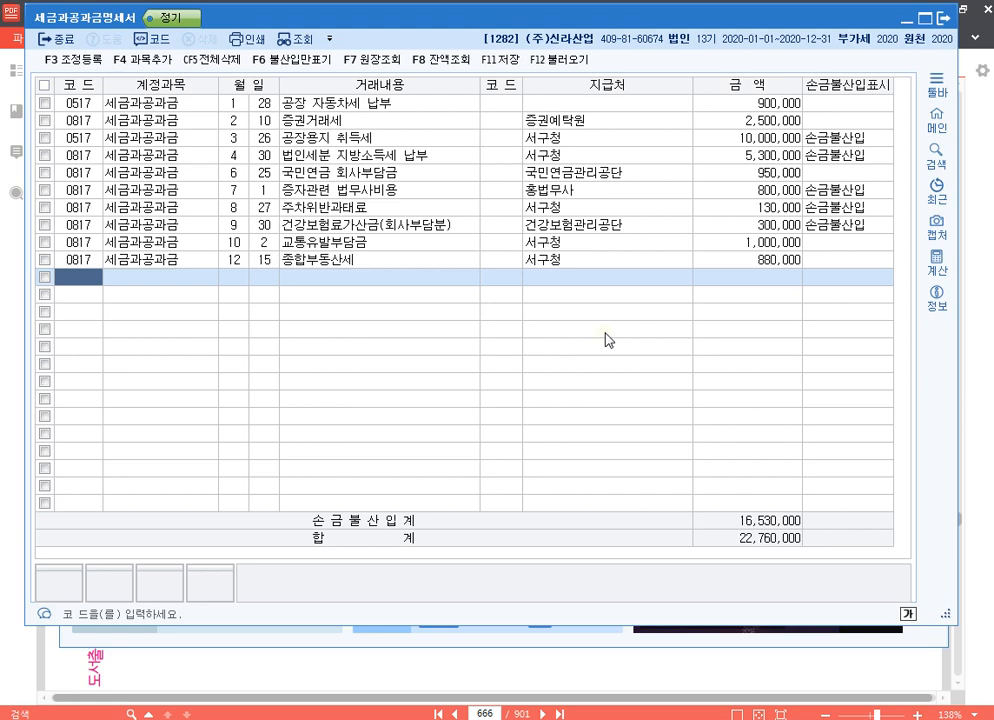
Open 조정 등록 and register the predefined 토지분 취득,등록세 adjustment for 10,000,000 as 유보발생.
left_click(93, 61)
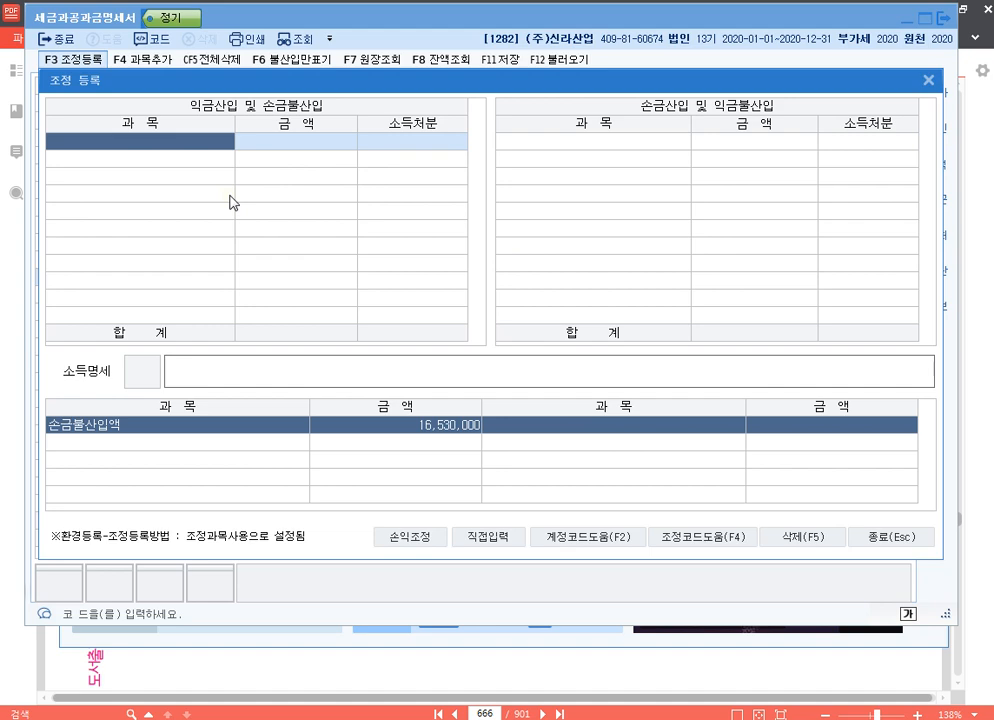
key("F4")
type("토")
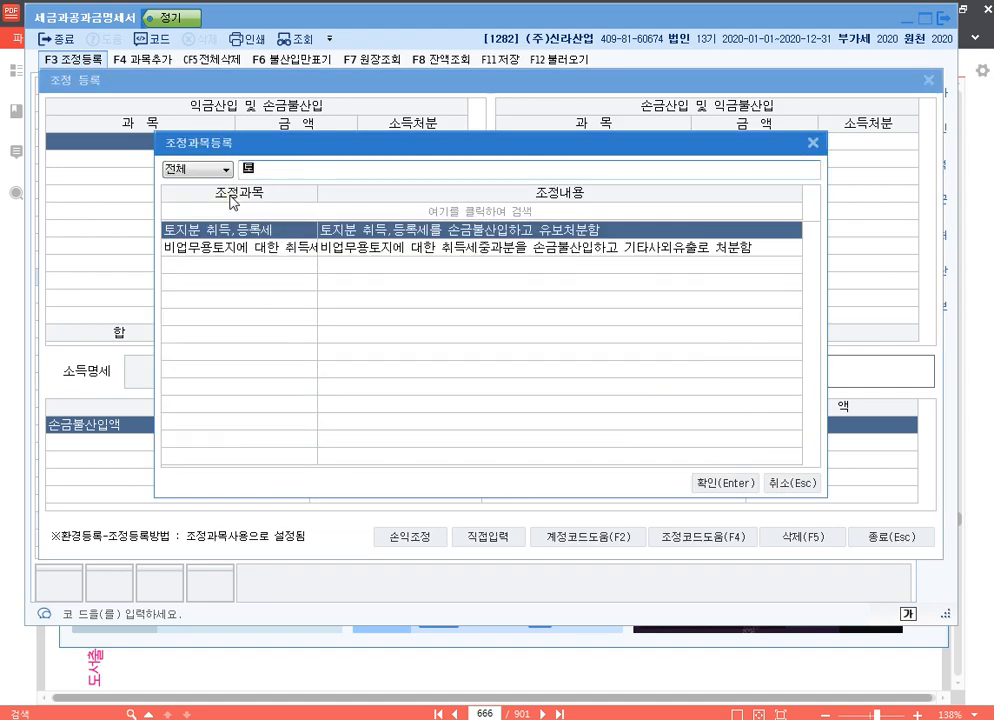
key("Return")
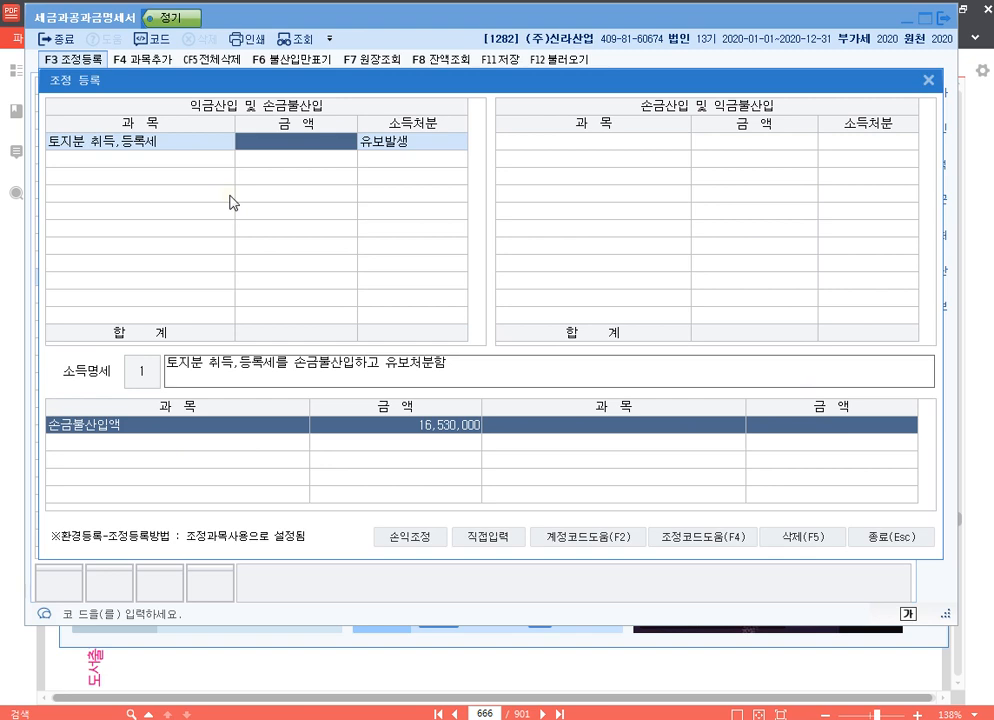
type("10000000")
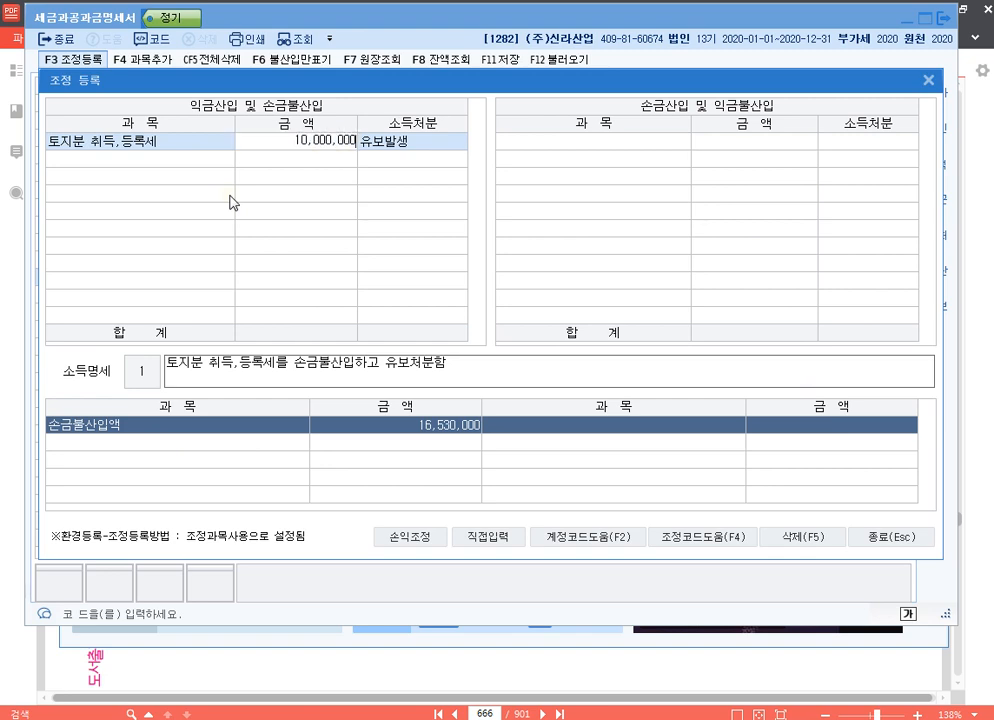
key("Return")
key("Return")
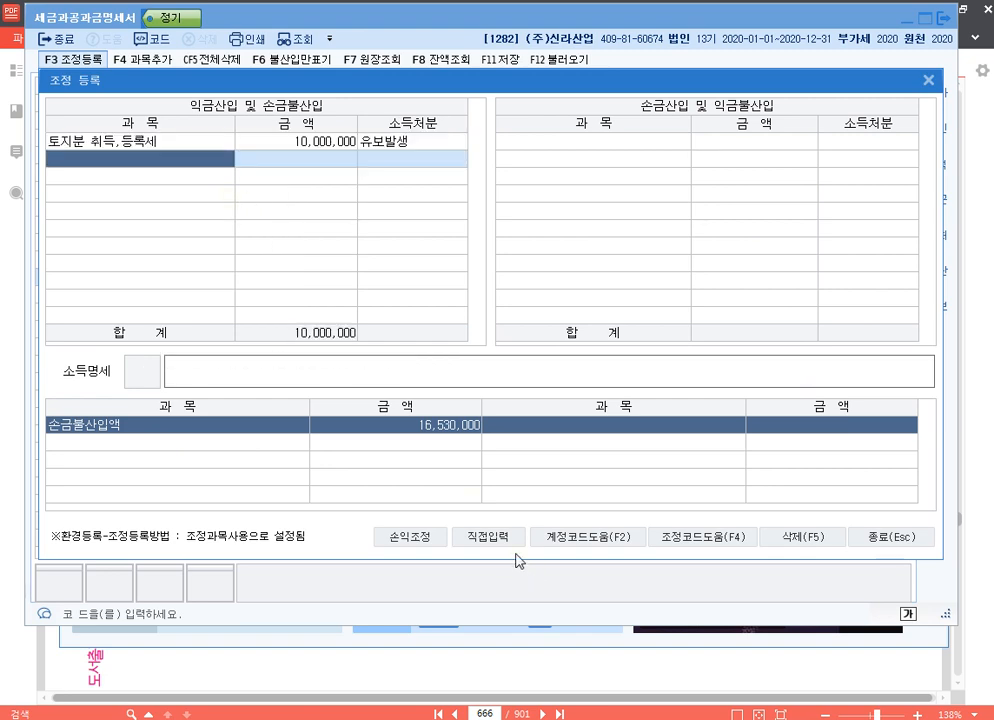
Add a directly entered 법인세분 지방소득세 adjustment for 5,300,000, classified as 기타사외유출, under 익금산입 및 손금불산입.
left_click(489, 537)
type("법인세분 ")
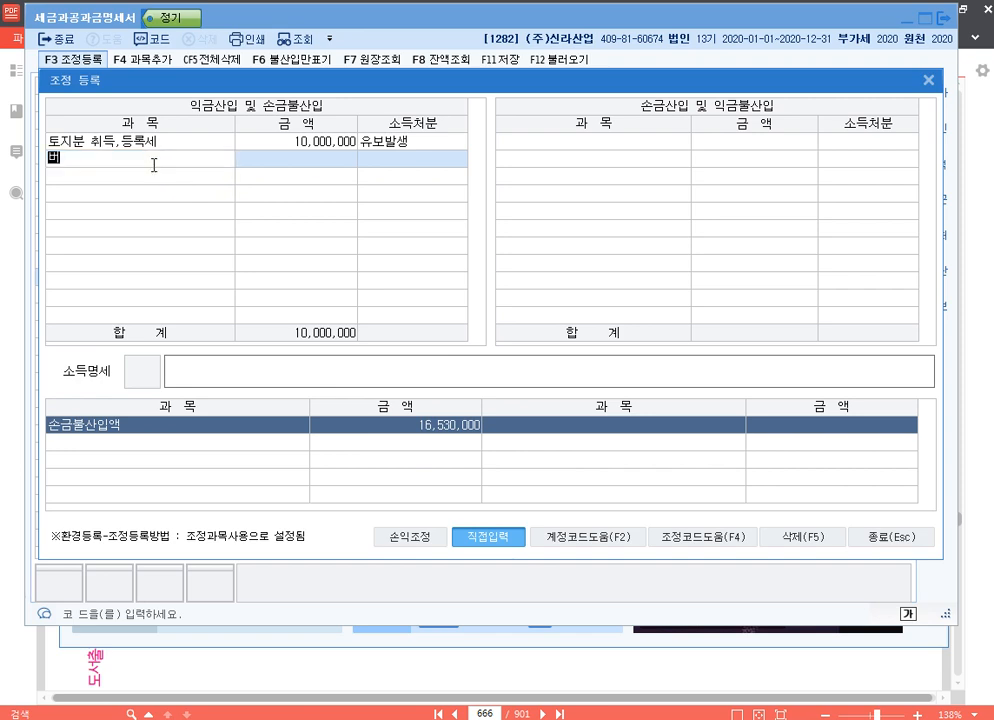
type("지방소득세")
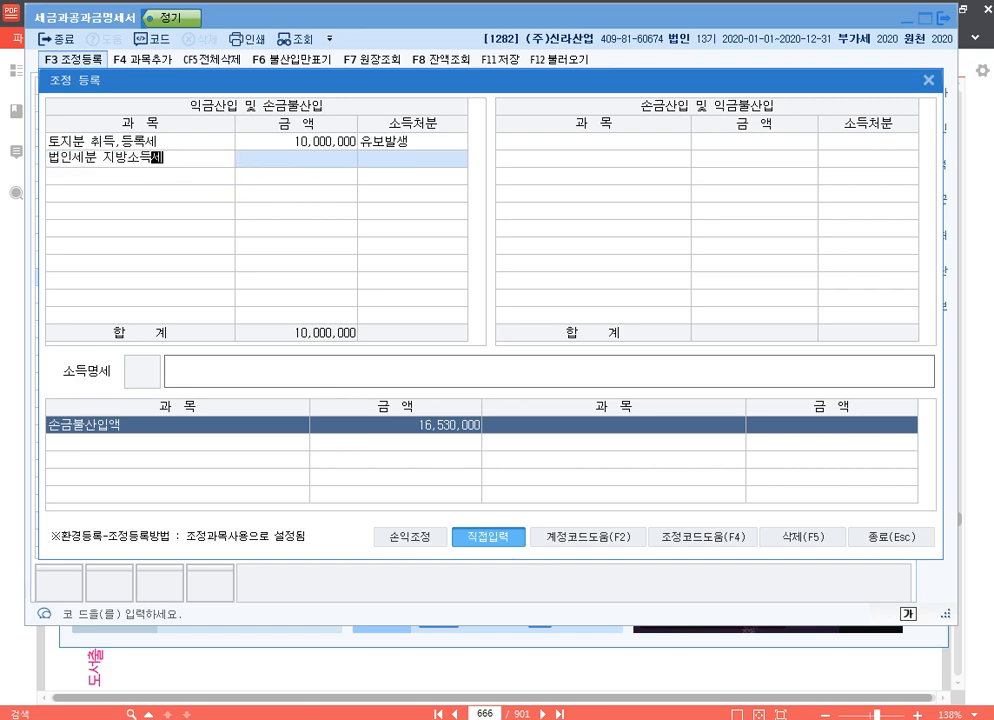
key("Return")
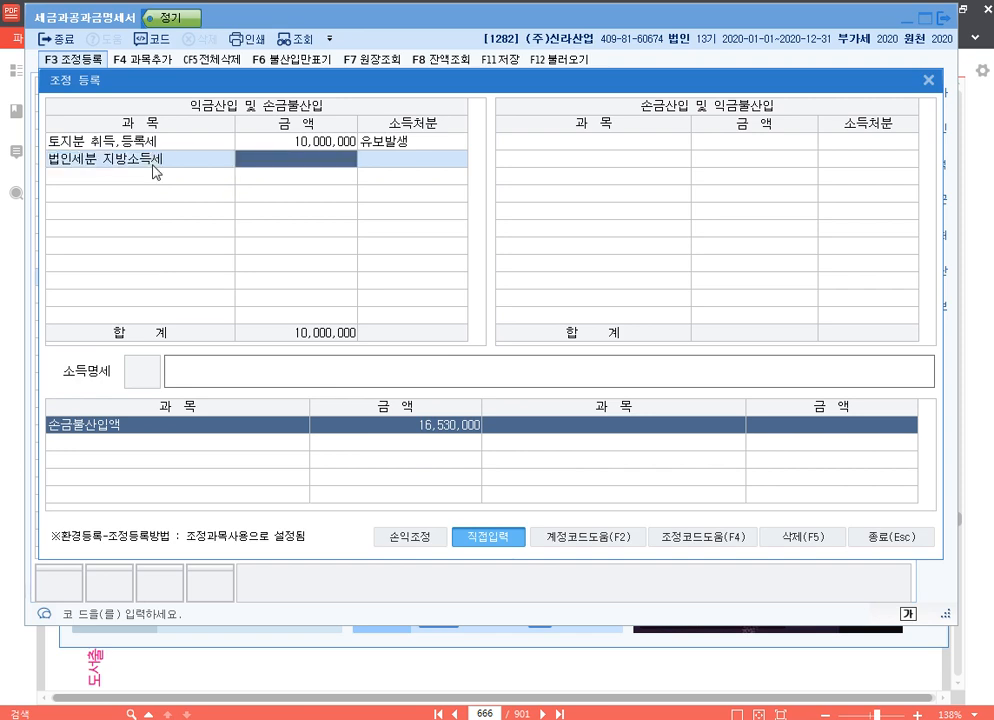
type("5300000")
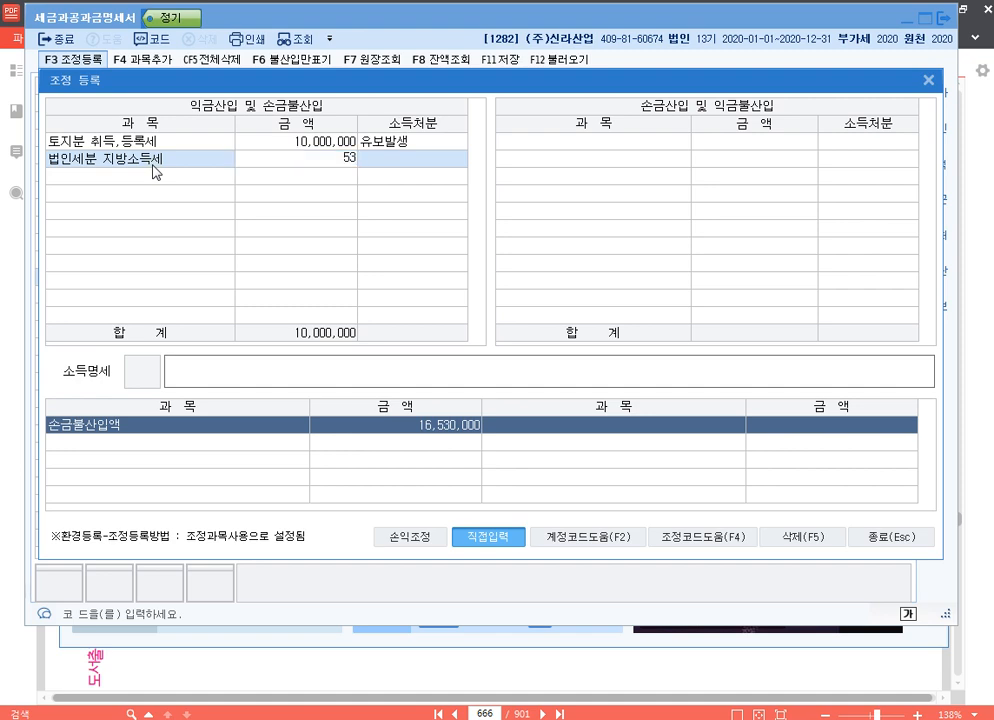
key("Return")
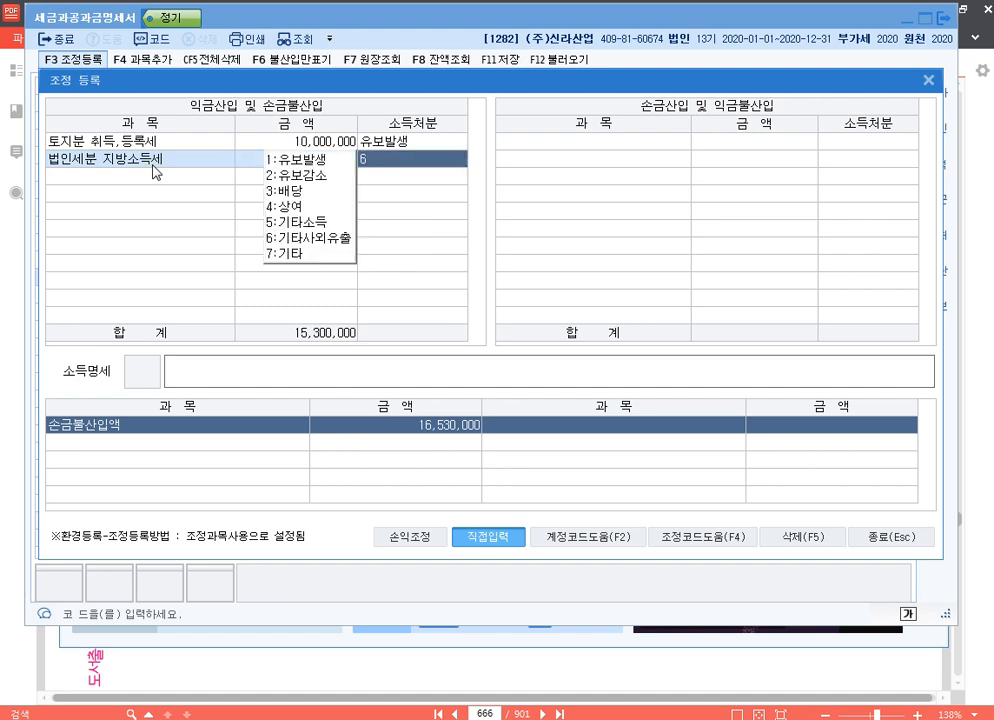
type("6")
type("서ㅗㄴ")
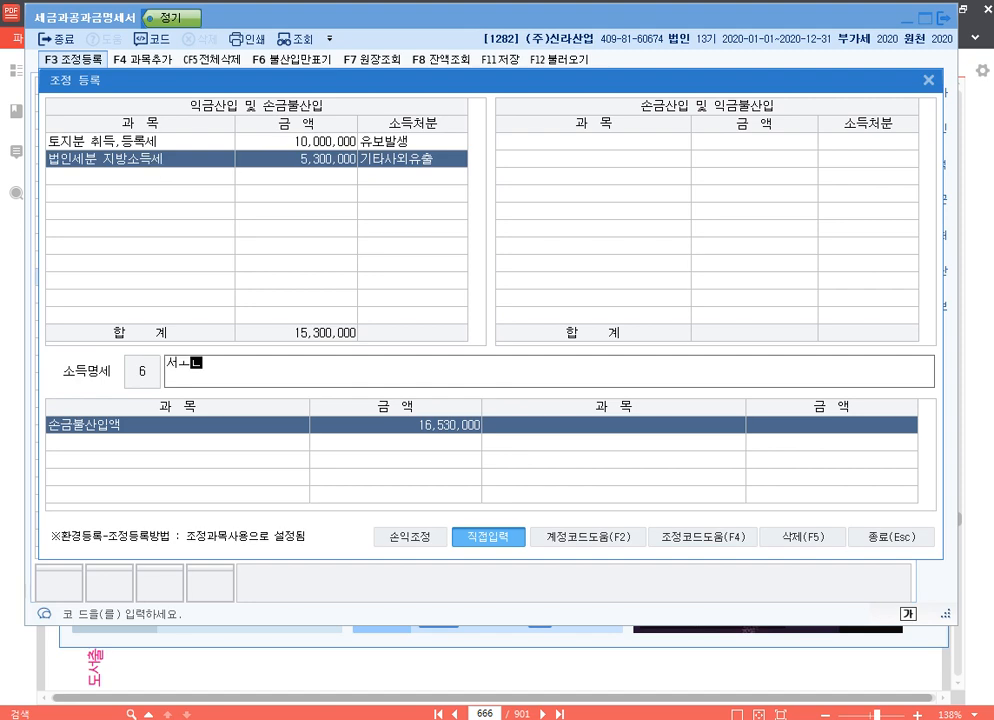
Enter "손금불산입 법인세분 지방소득세 기타사외유출" as the 소득명세 of the 법인세분 지방소득세 adjustment.
key("BackSpace")
key("BackSpace")
key("BackSpace")
type("손")
type("금불산입 ㅂ")
type("ㅓㅂ인세분 지방")
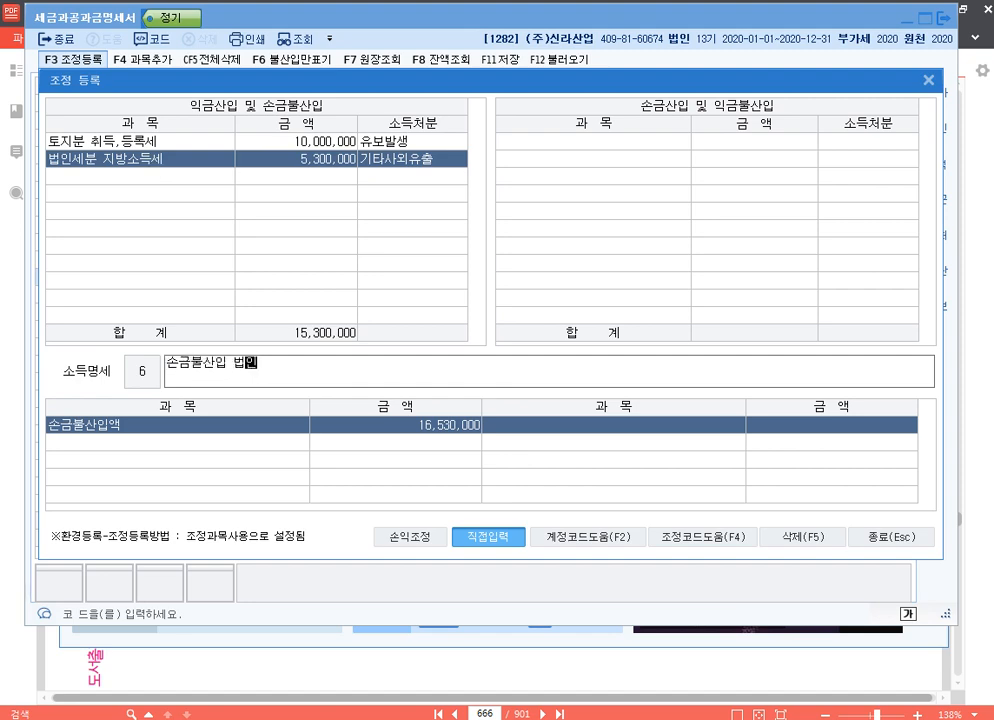
type("소득")
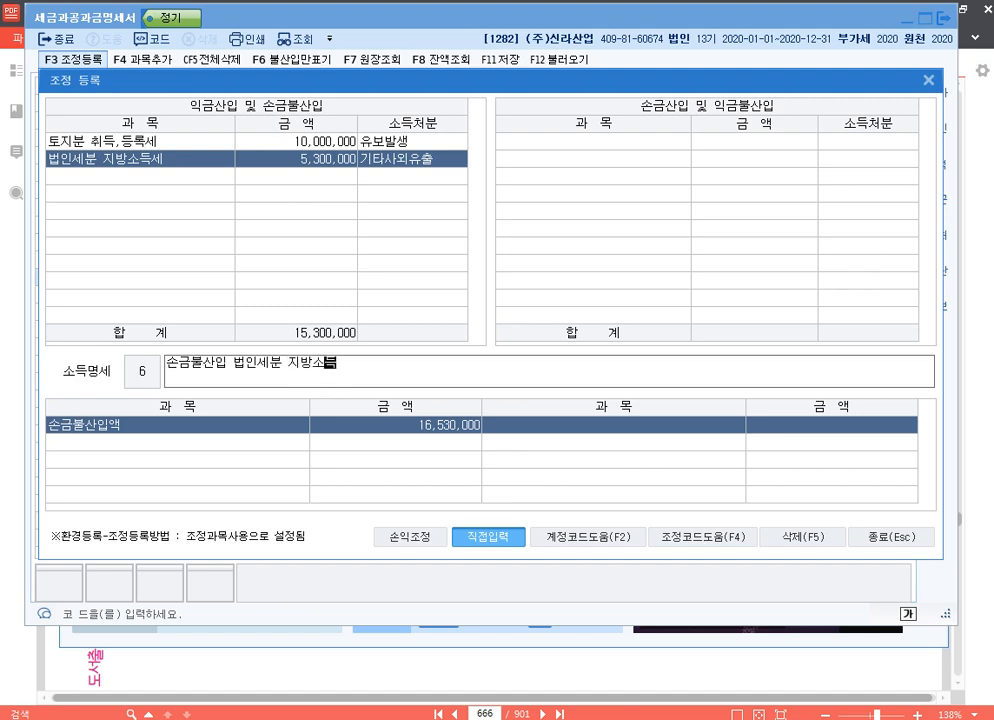
type("세 기타사외유출")
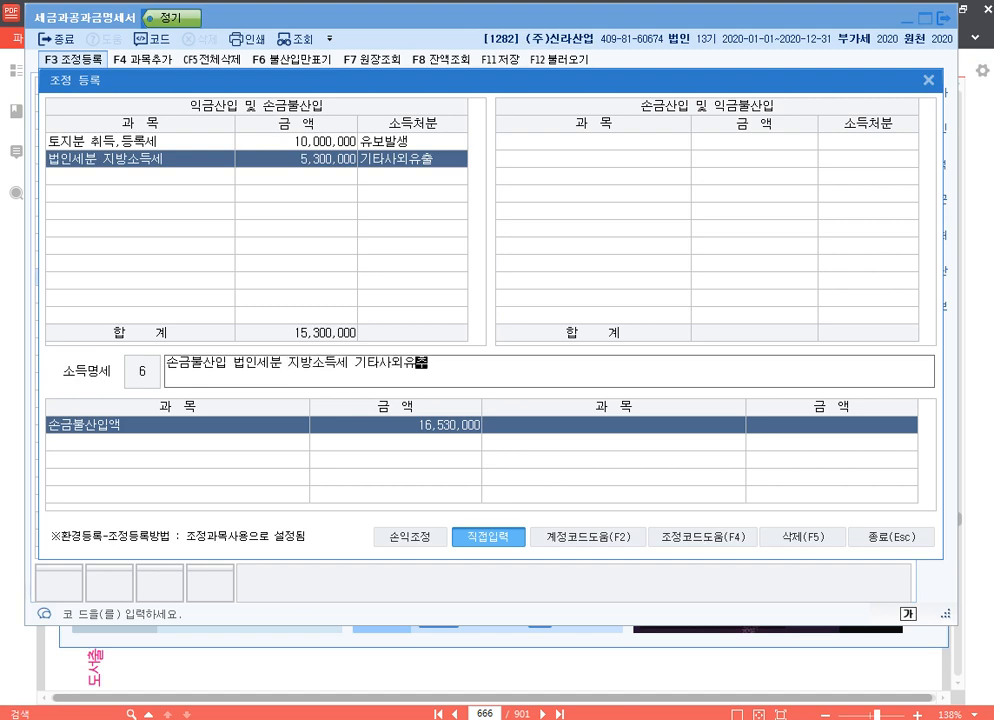
key("Return")
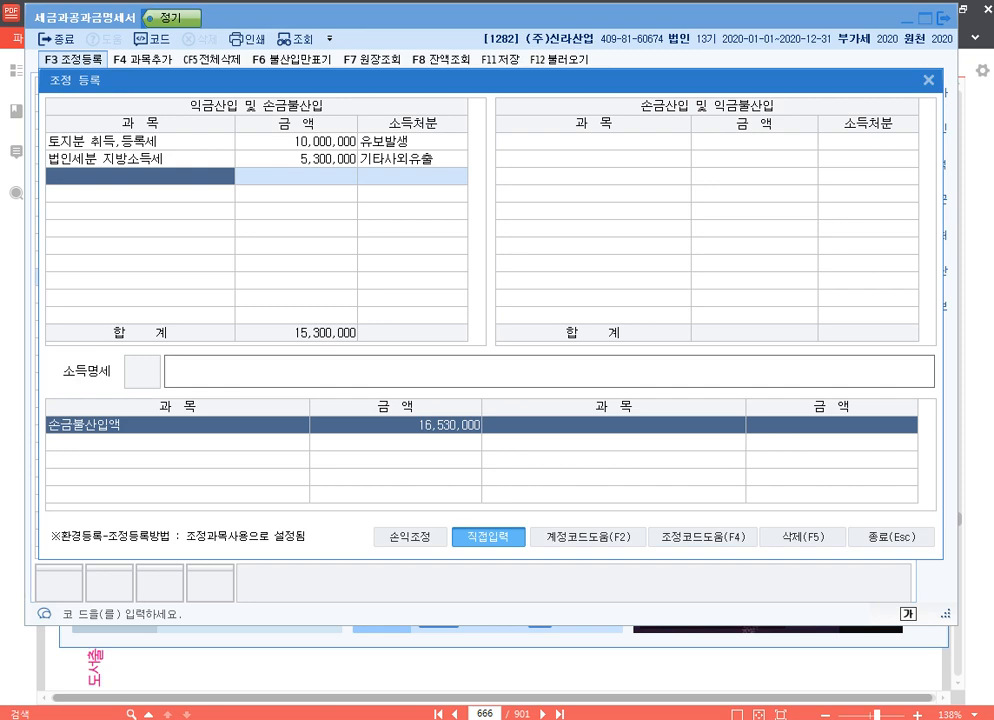
Add a directly entered 증자제비용 adjustment for 800,000, classified as 기타, under 익금산입 및 손금불산입.
type("증자")
type("제비용")
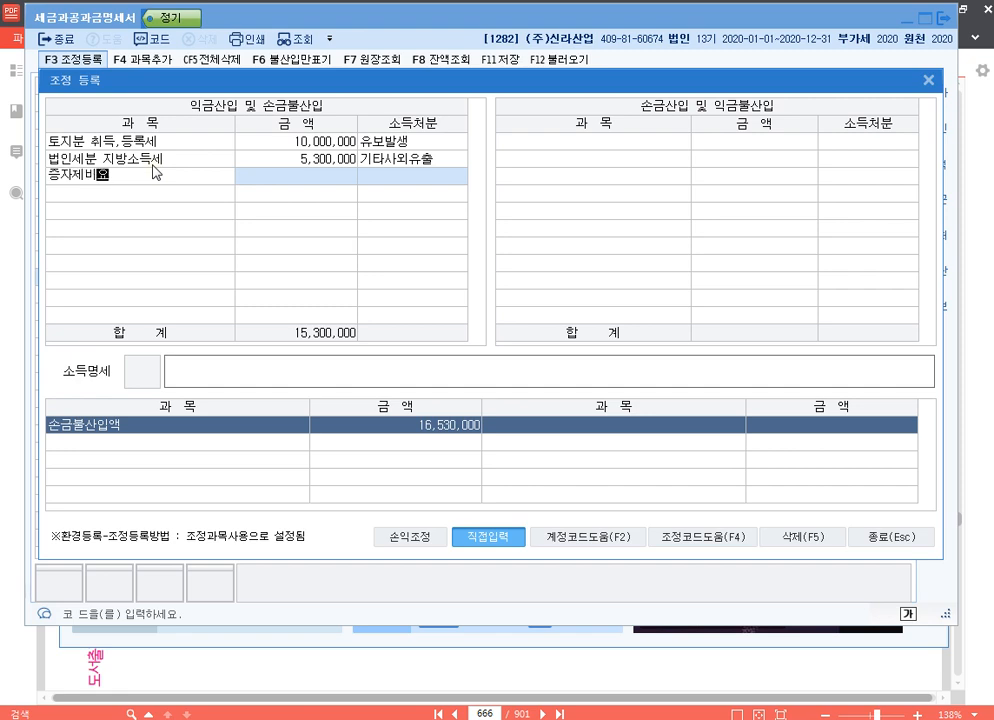
key("Return")
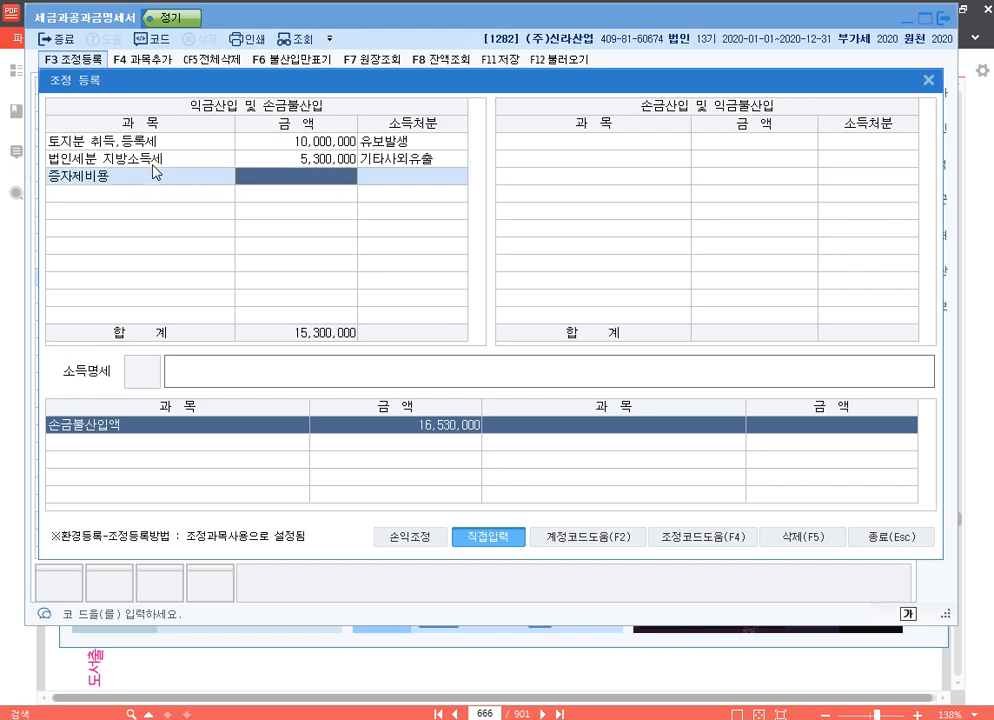
type("800000")
key("Return")
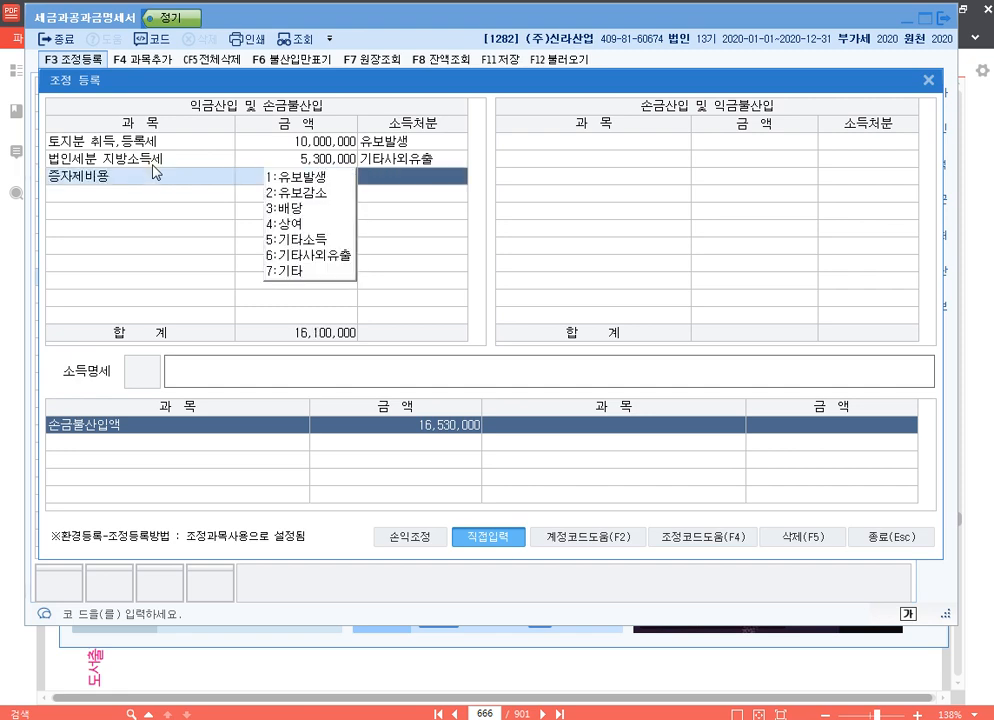
type("7")
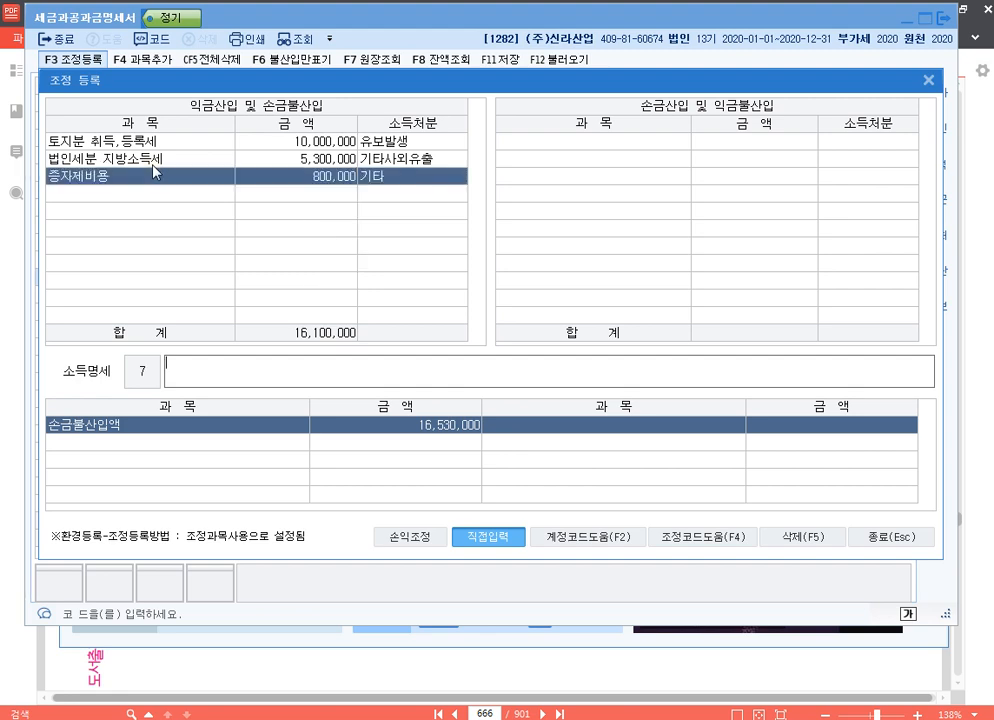
type("손금불산입 증자제비용 ")
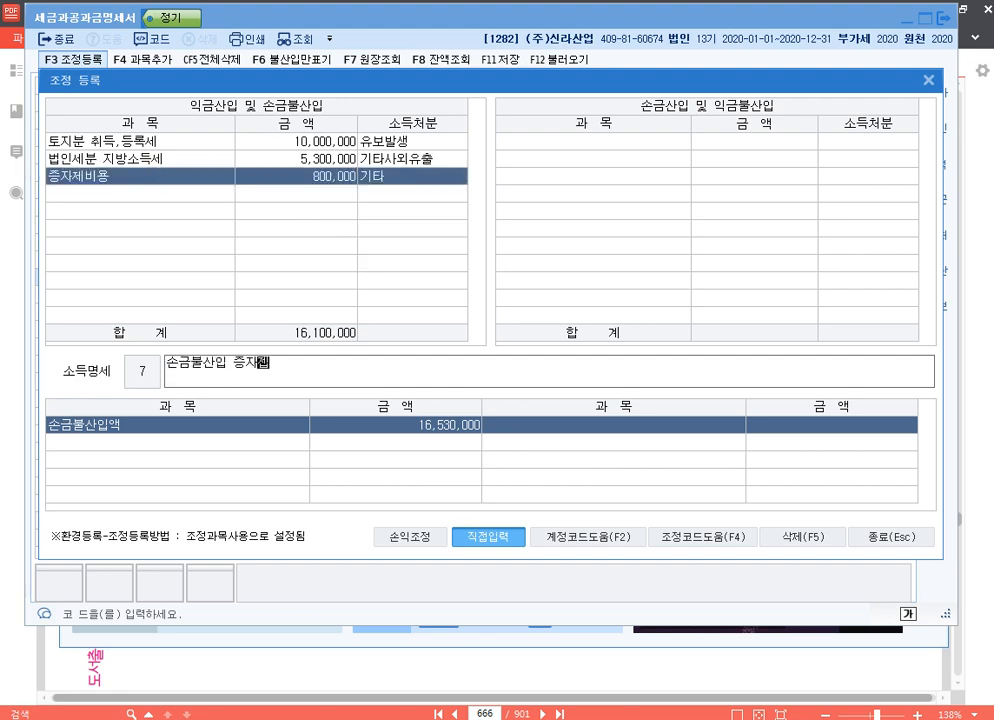
type("기타")
Enter "손금불산입 증자제비용 기타" as the 소득명세 of the 증자제비용 adjustment.
key("Return")
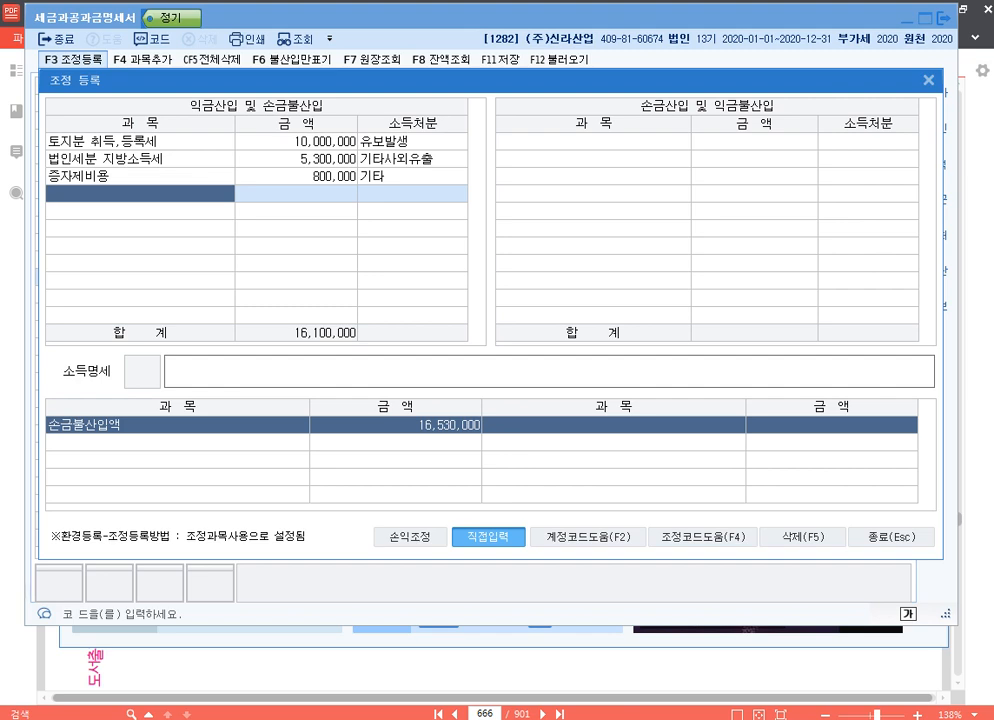
Add the preset 주차위반과태료 adjustment for 130,000, classified as 기타사외유출, under 익금산입 및 손금불산입.
key("F4")
type("주")
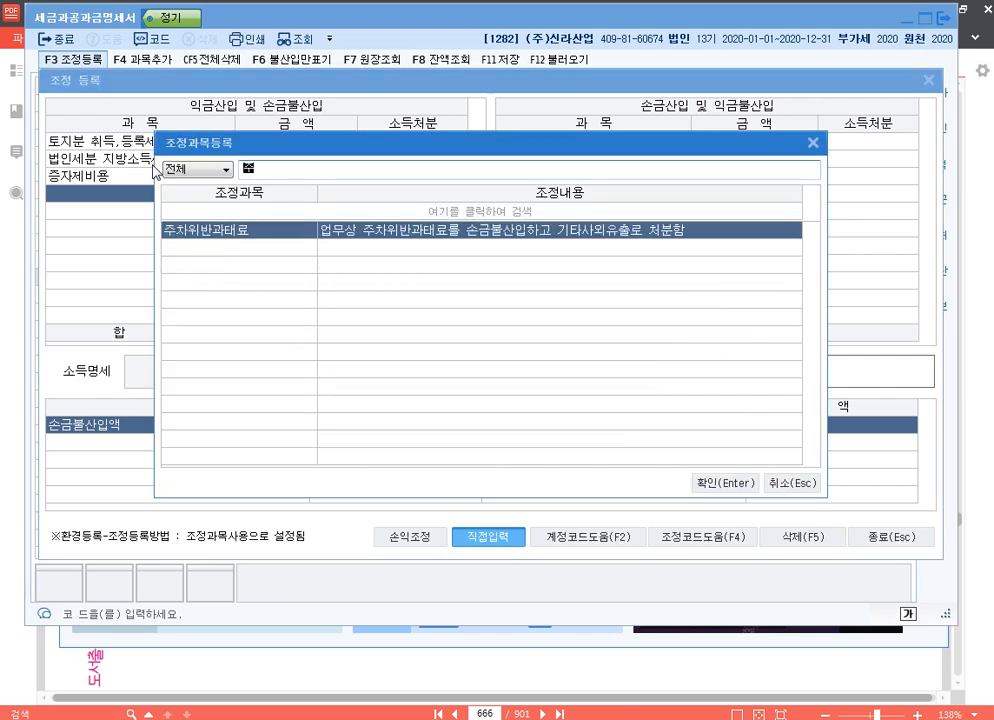
key("Return")
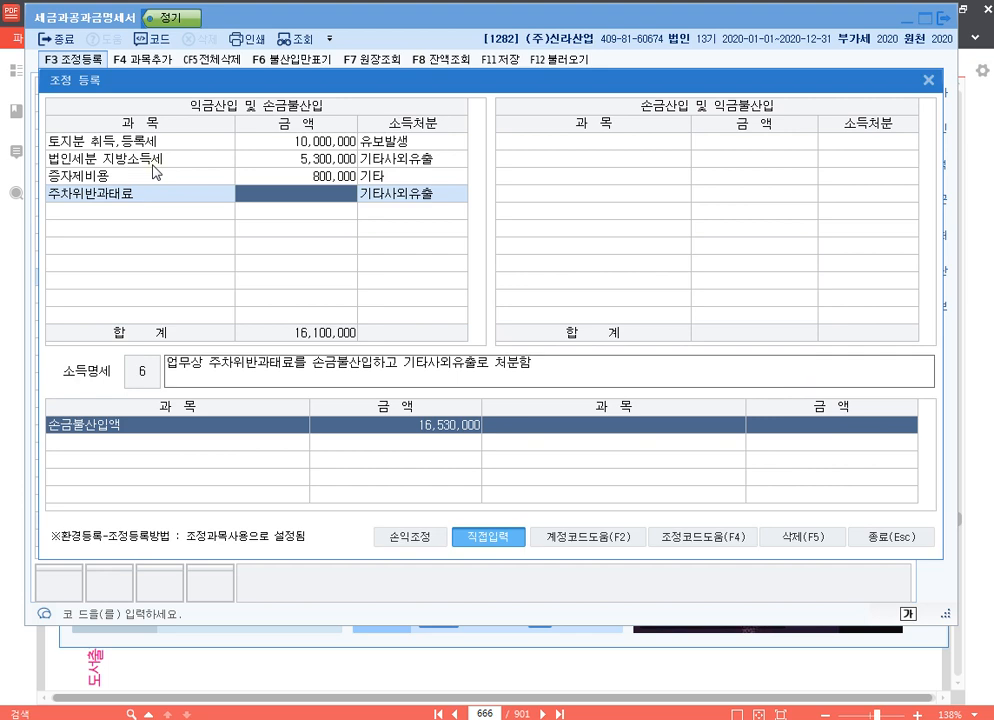
type("130000")
key("Return")
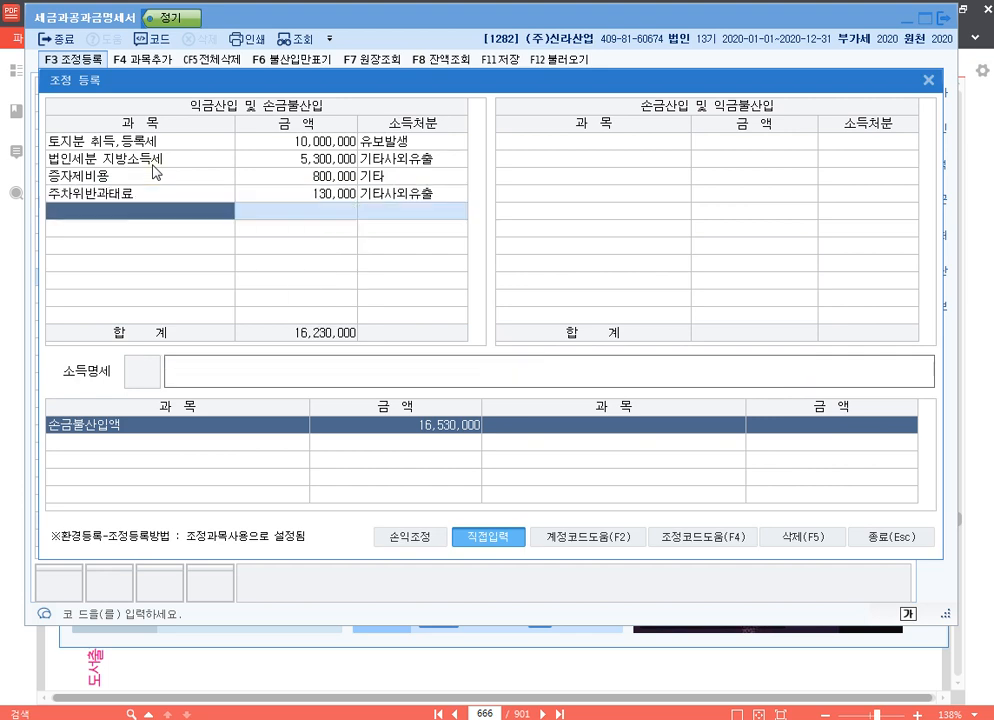
Add the preset 건강보험가산금 adjustment for 300,000 under 익금산입 및 손금불산입, and close the adjustment registration and the 세금과공과금명세서.
key("F4")
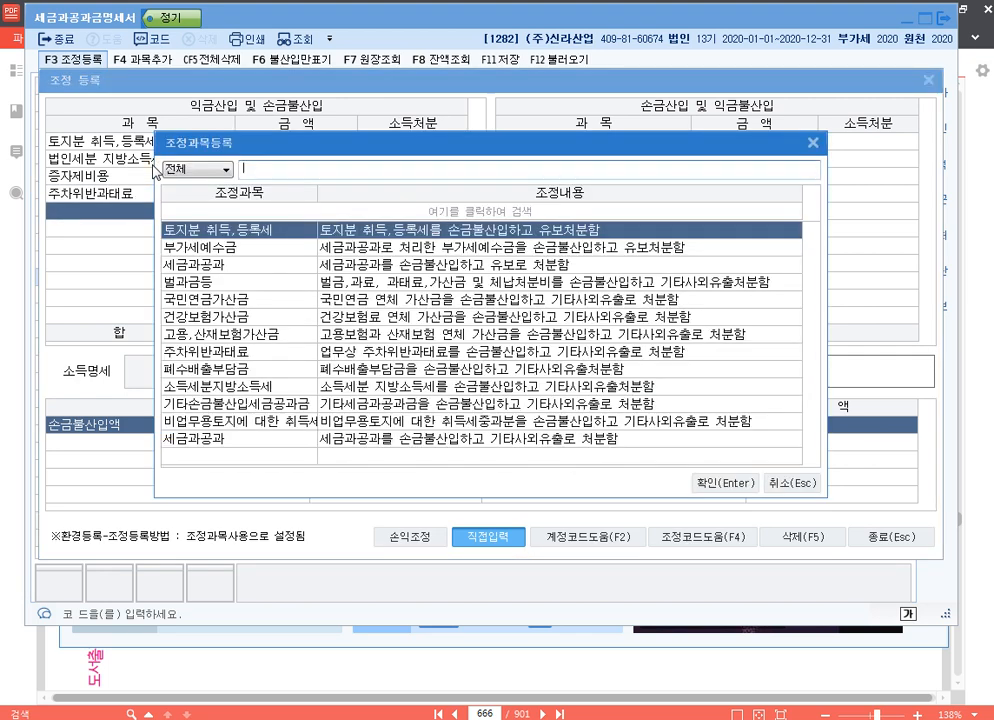
type("건")
key("Return")
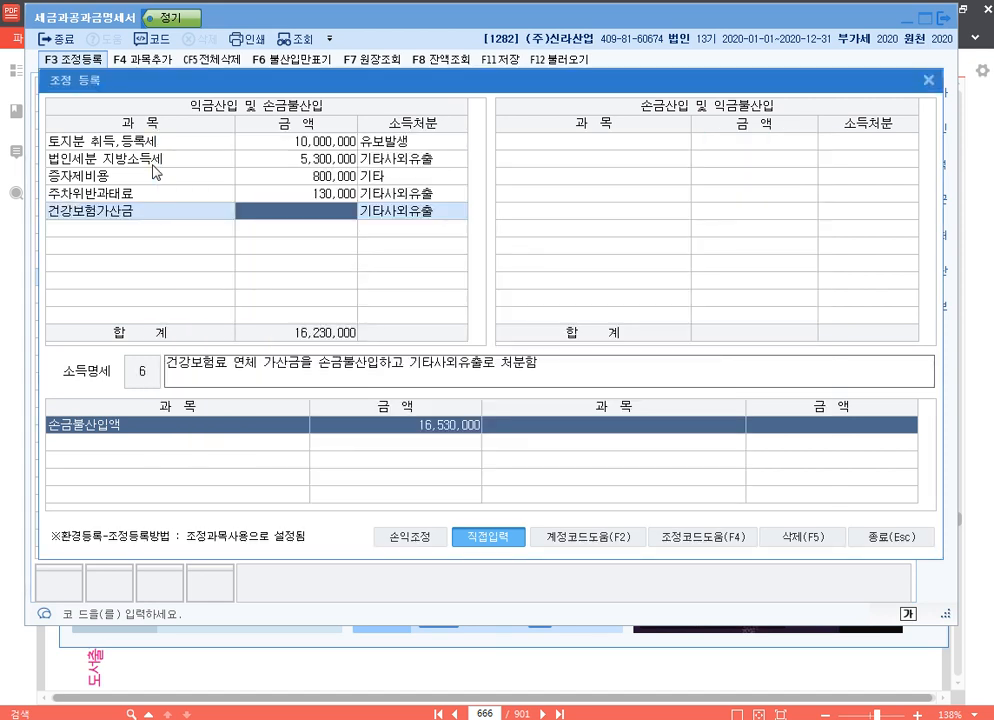
type("3000000")
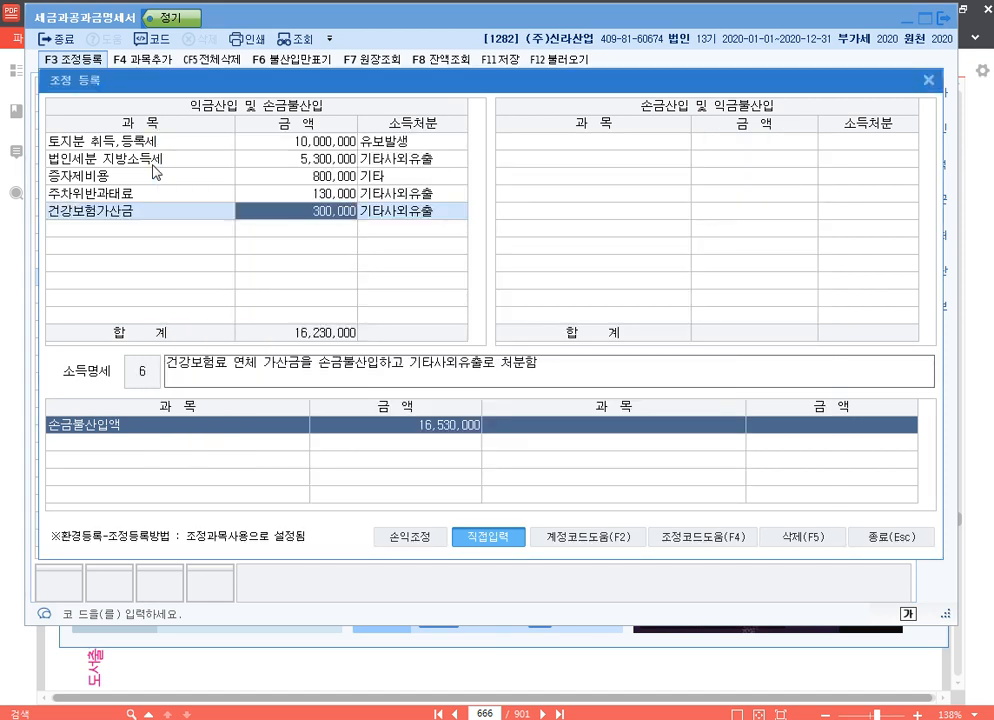
key("Return")
key("Return")
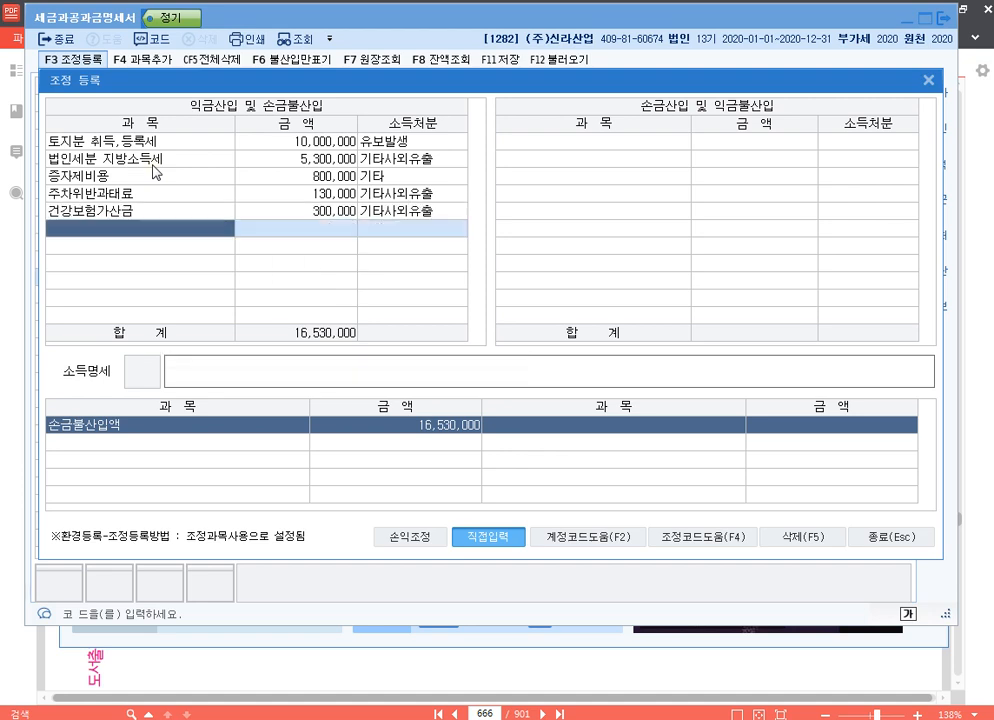
key("Up")
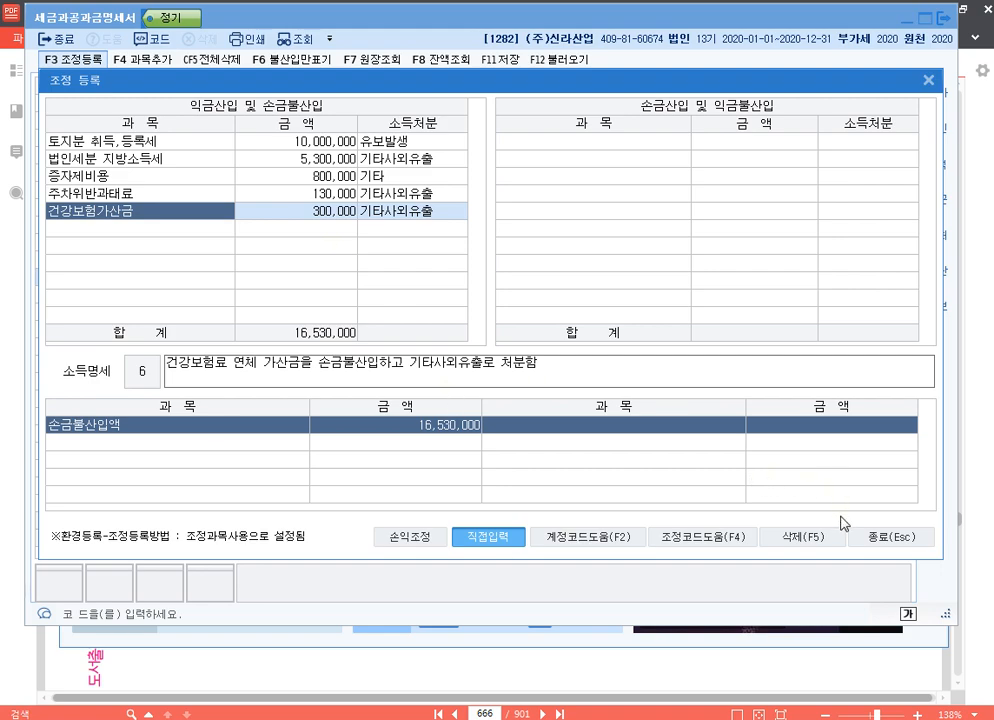
left_click(900, 541)
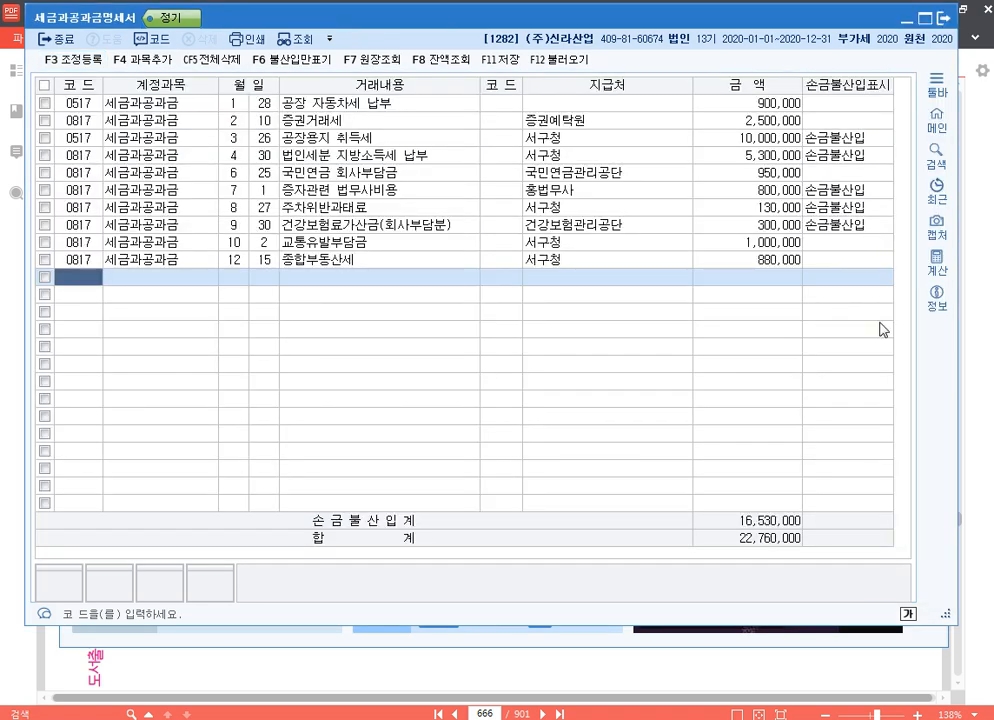
left_click(942, 18)
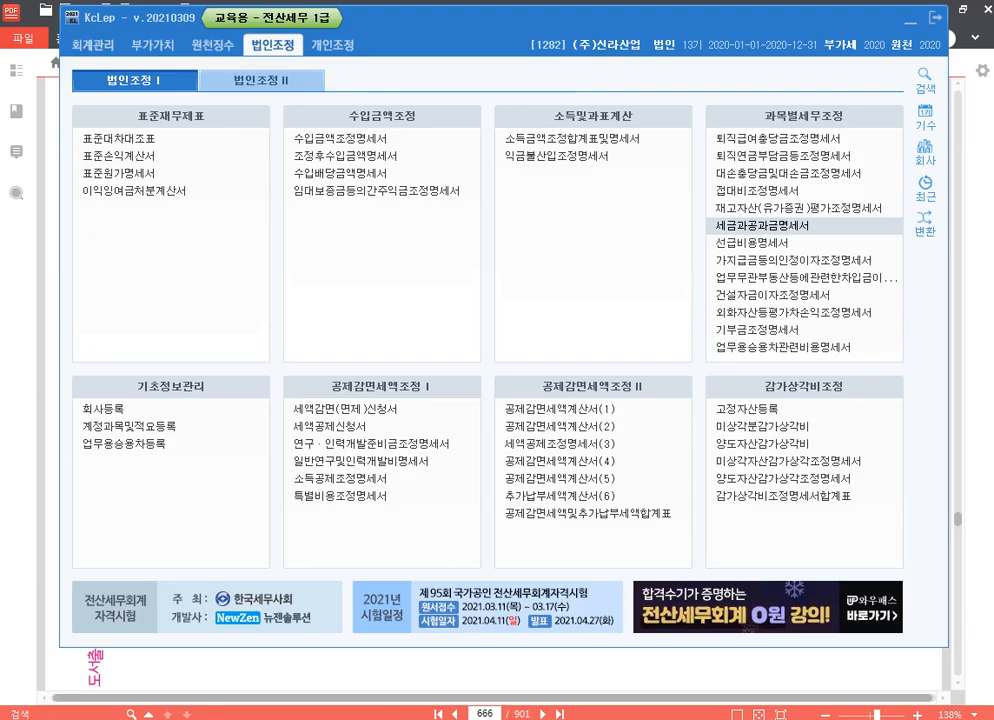
Switch to the Hangul notes document and enter the company code 1285 beside p.705 in the 기출문제 list.
left_click(370, 718)
left_click(211, 314)
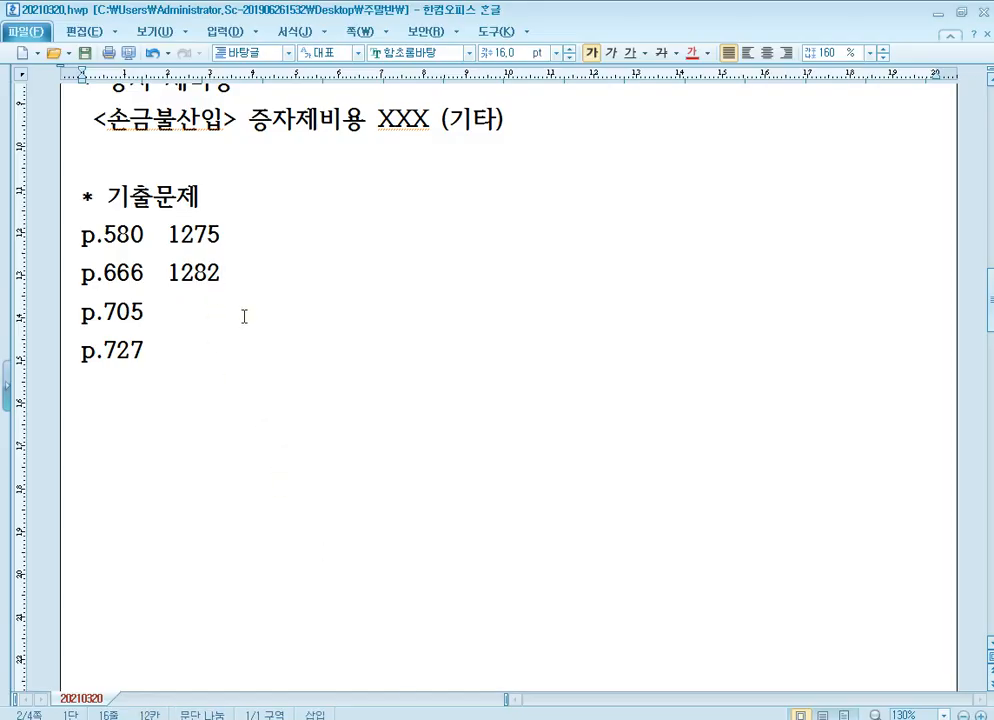
key("Tab")
type("1285")
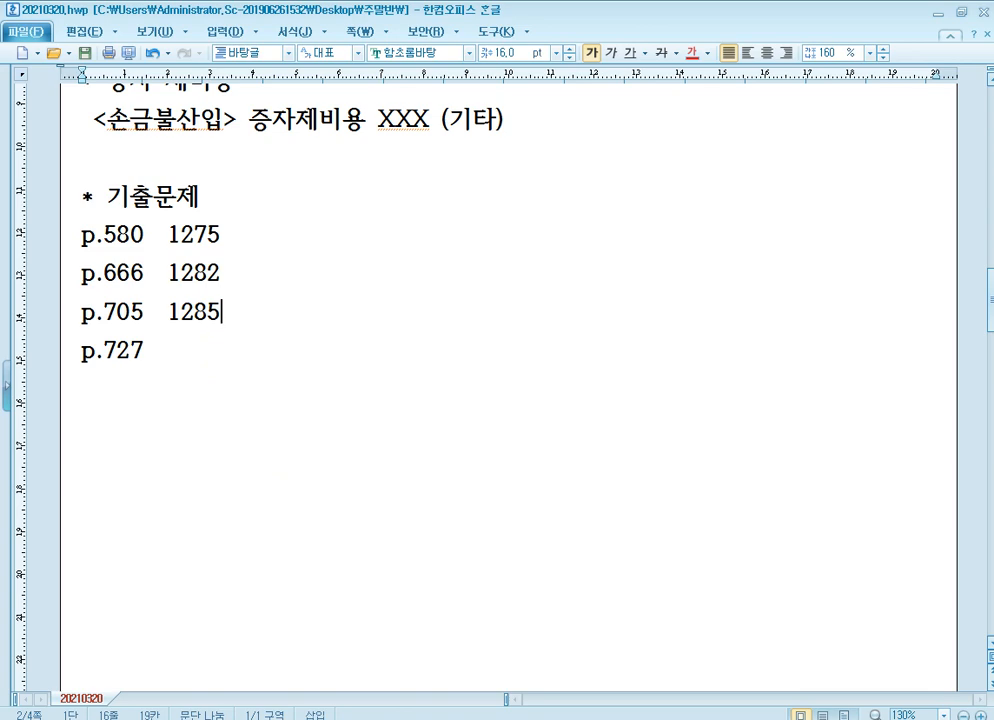
scroll(373, 395, "down", 2)
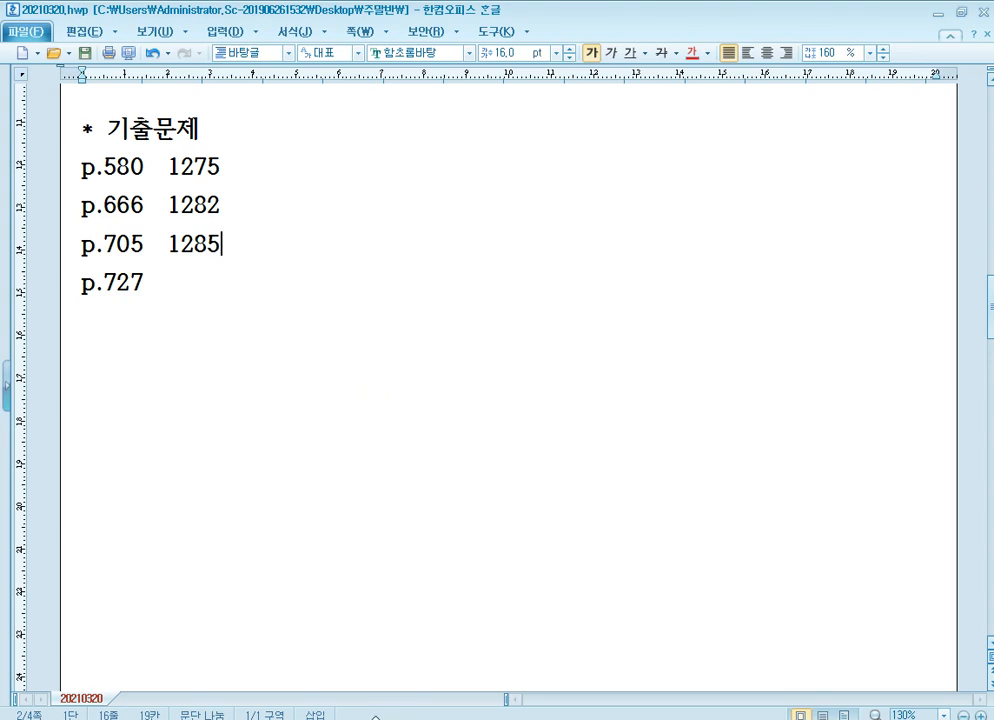
Switch to the PDF textbook and go to question [3] on page 705.
left_click(358, 640)
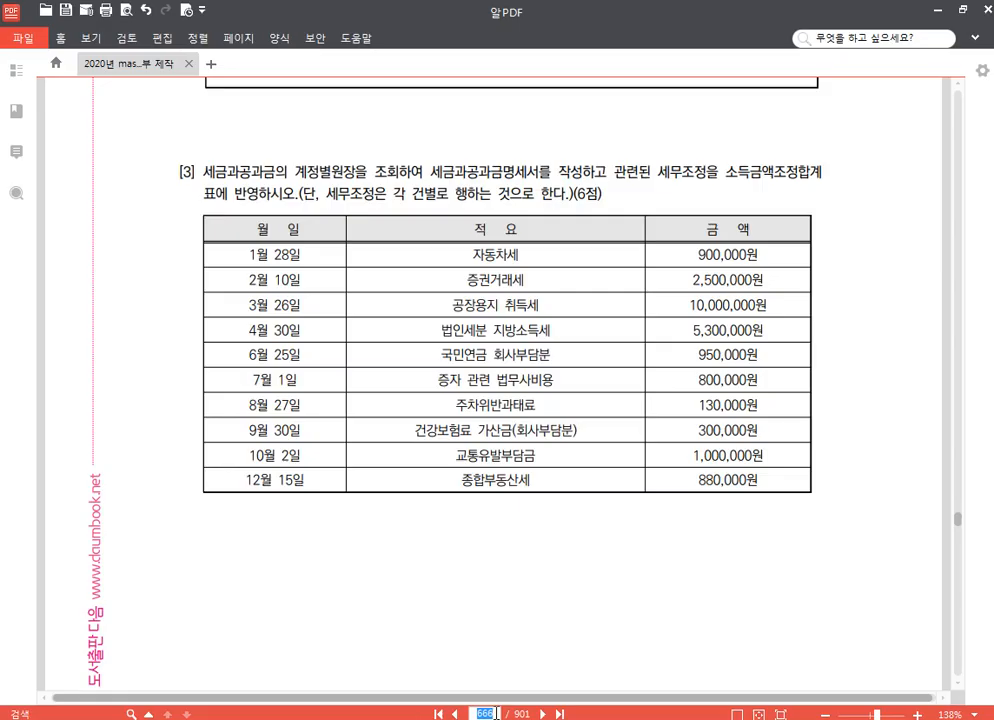
type("705")
key("Return")
scroll(586, 526, "down", 2)
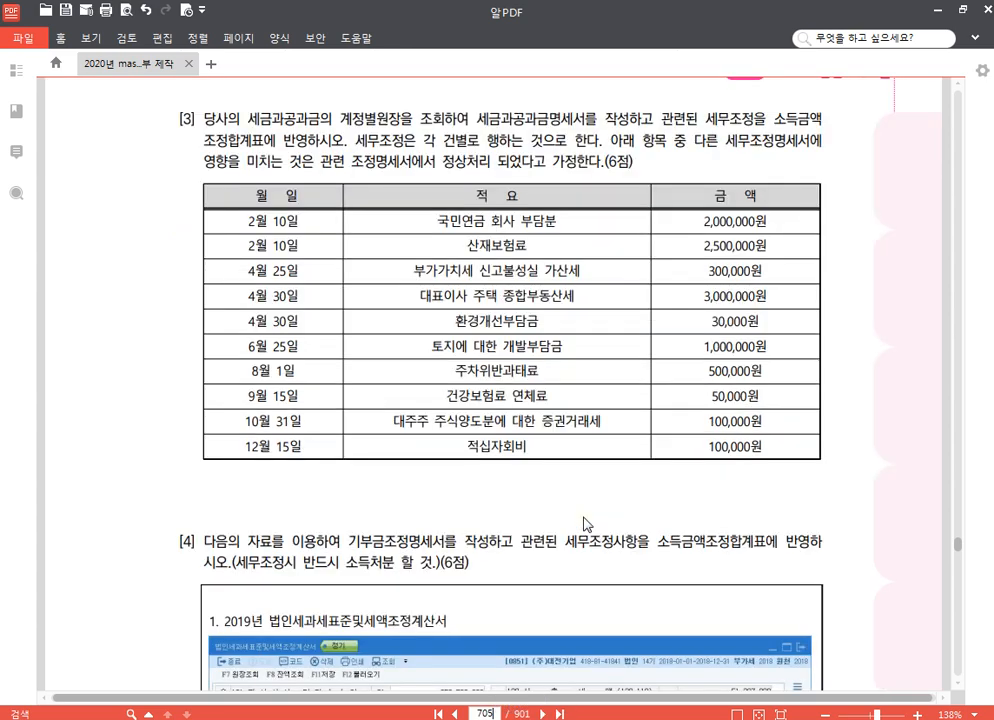
Switch to KcLep, change the company to 1285 (주)대전기업 and open its 세금과공과금명세서.
left_click(530, 719)
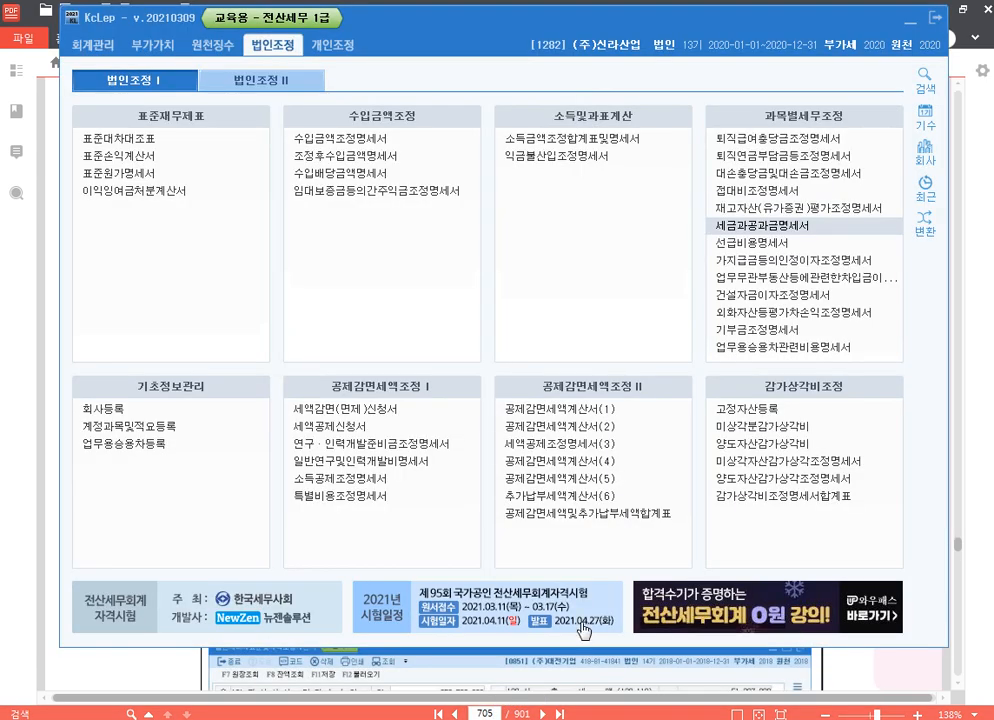
left_click(932, 150)
type("1285")
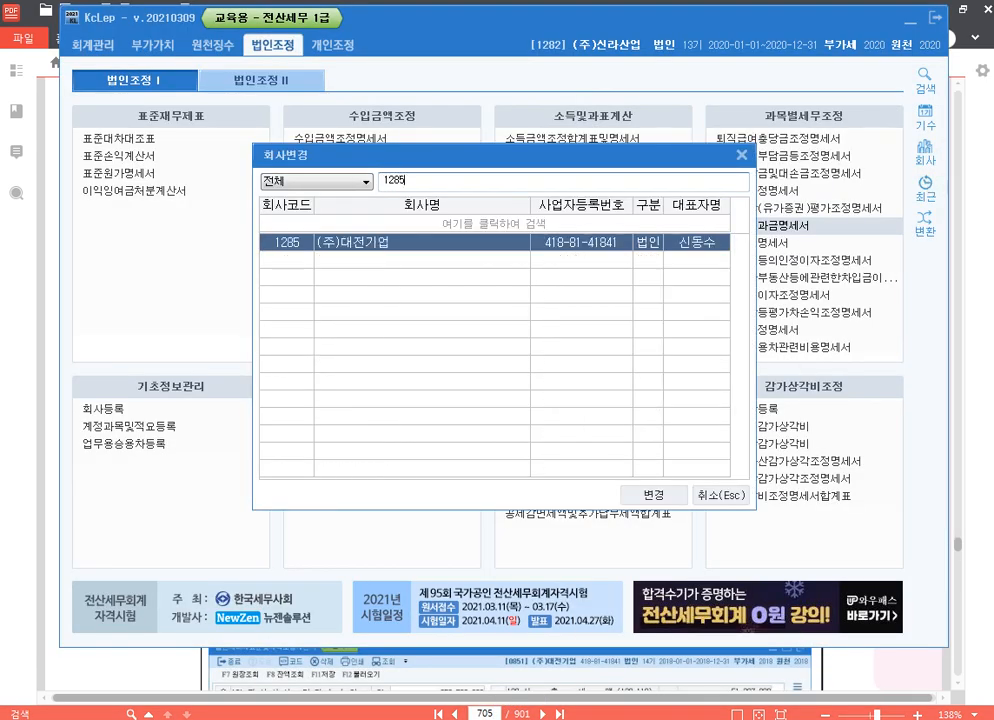
key("Return")
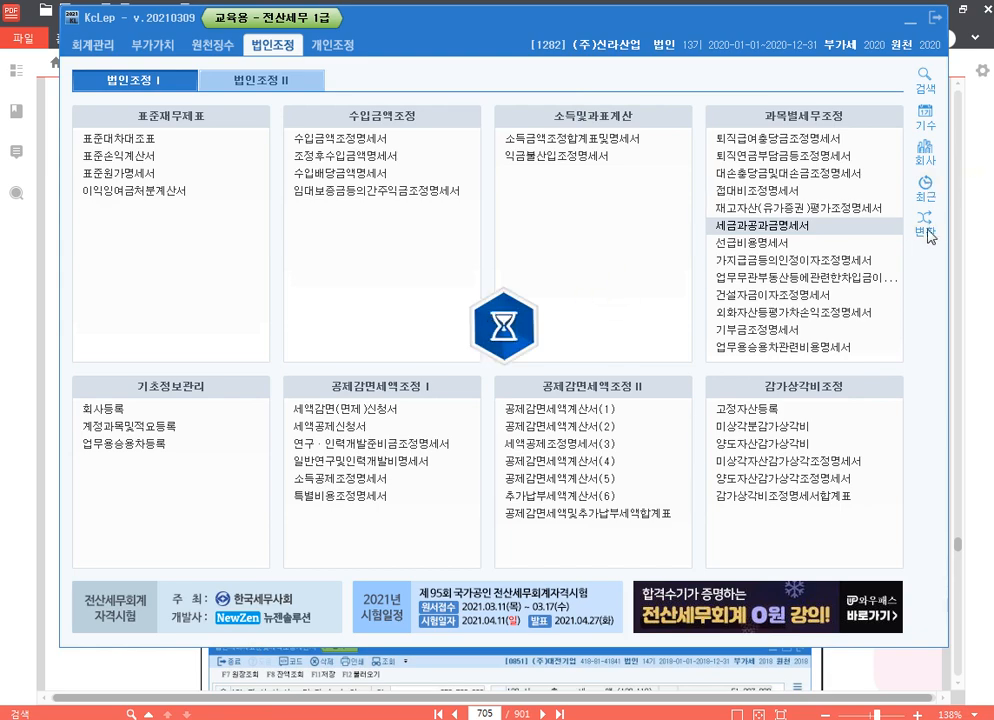
left_click(987, 322)
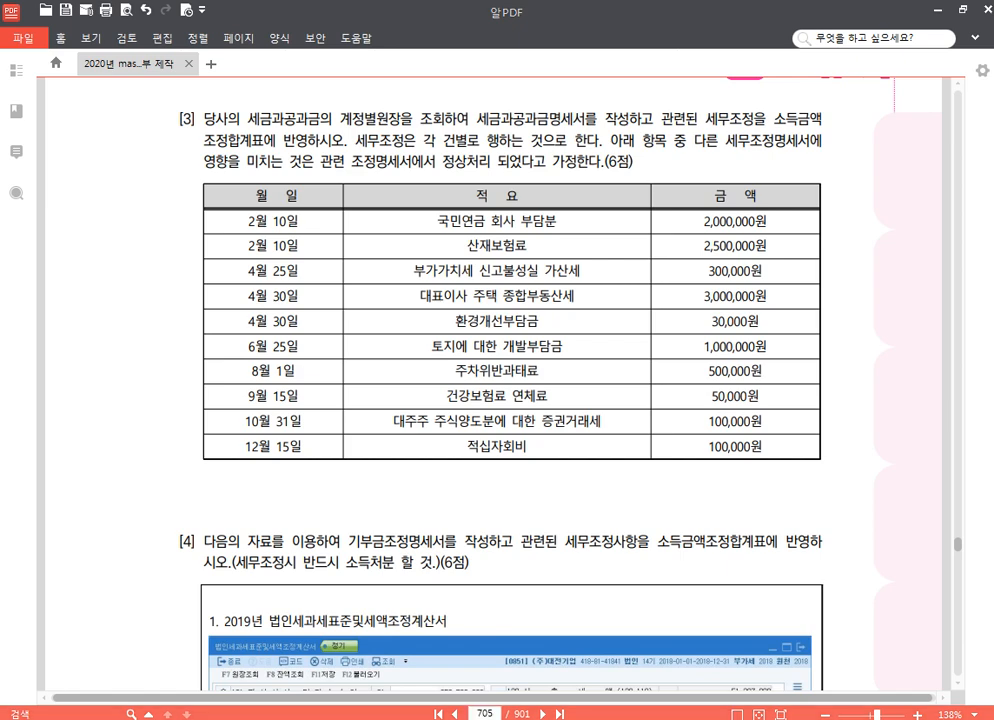
key("alt+Tab")
left_click(772, 228)
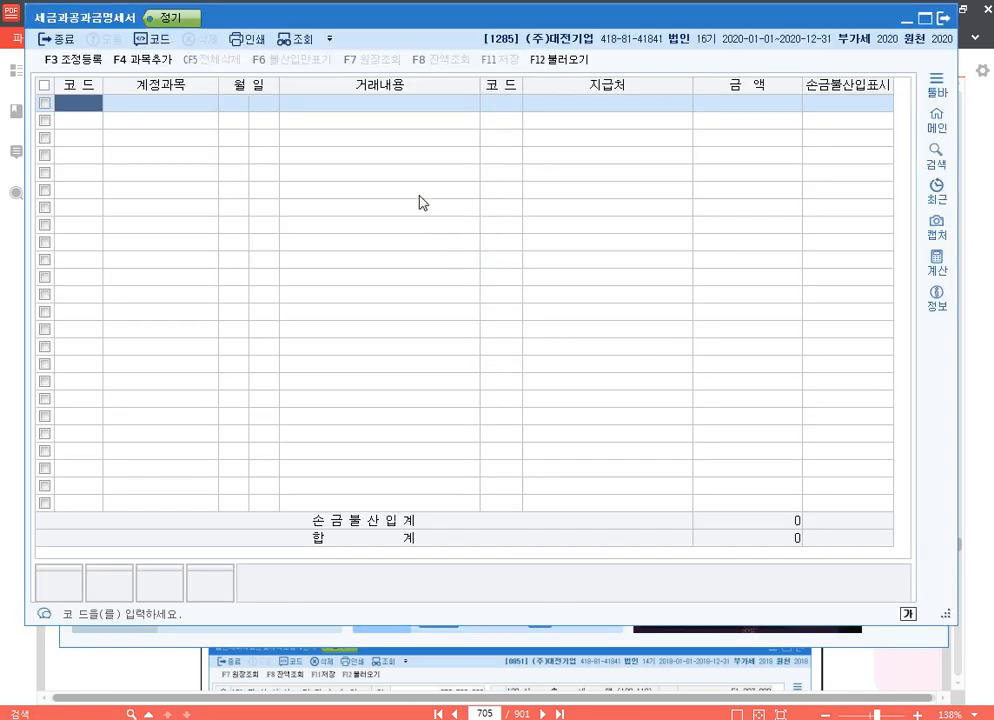
Import all 세금과공과금 voucher entries for January through December 2020 into the 세금과공과금명세서.
left_click(563, 60)
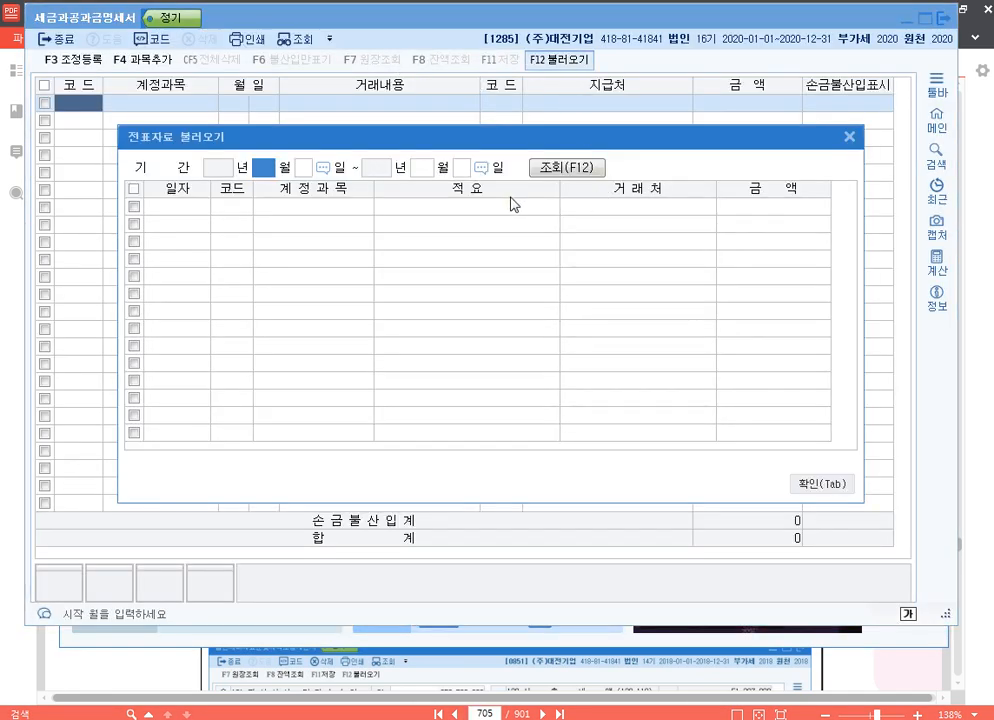
type("1")
key("Return")
type("12")
key("Return")
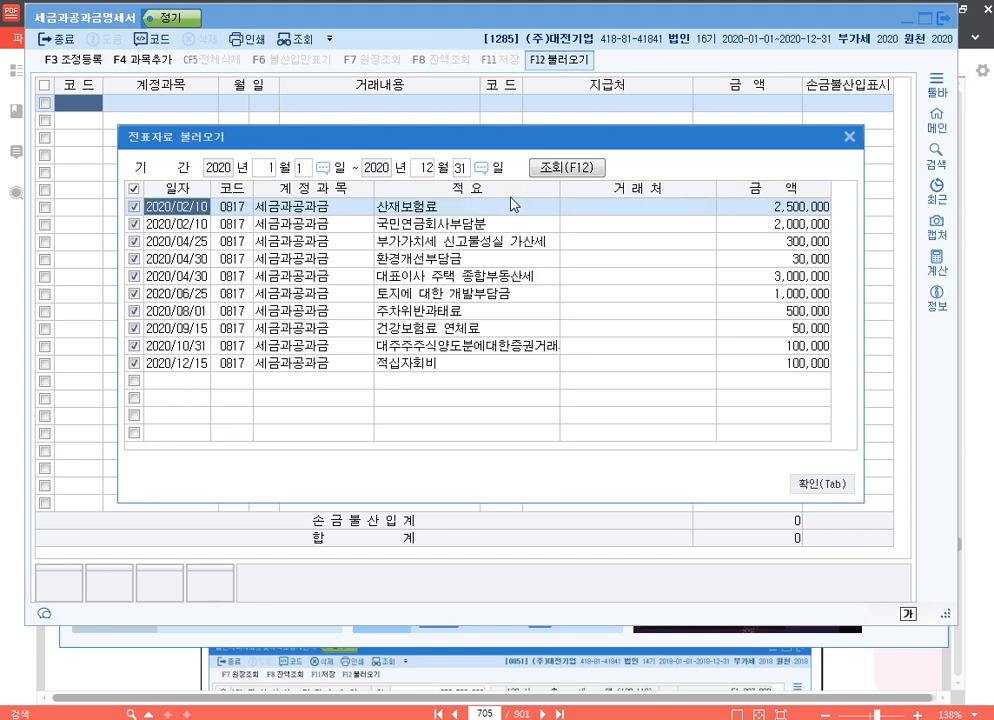
left_click(836, 486)
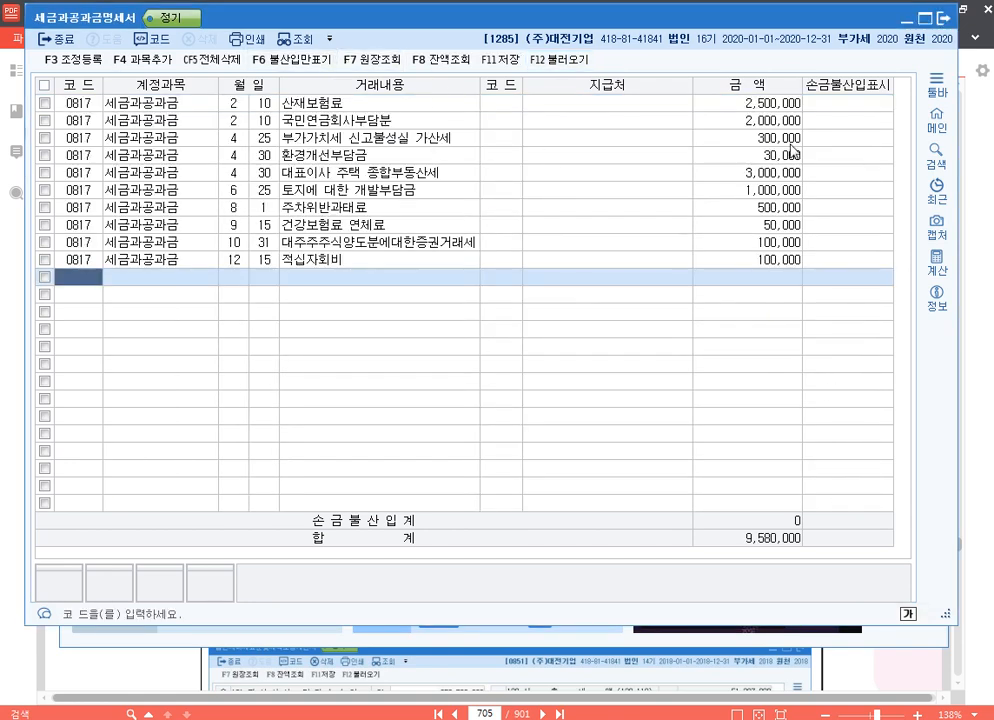
Mark 부가가치세 신고불성실 가산세 and 대표이사 주택 종합부동산세 as 손금불산입, leaving 산재보험료, 국민연금회사부담분 and 환경개선부담금 unmarked.
left_click(860, 107)
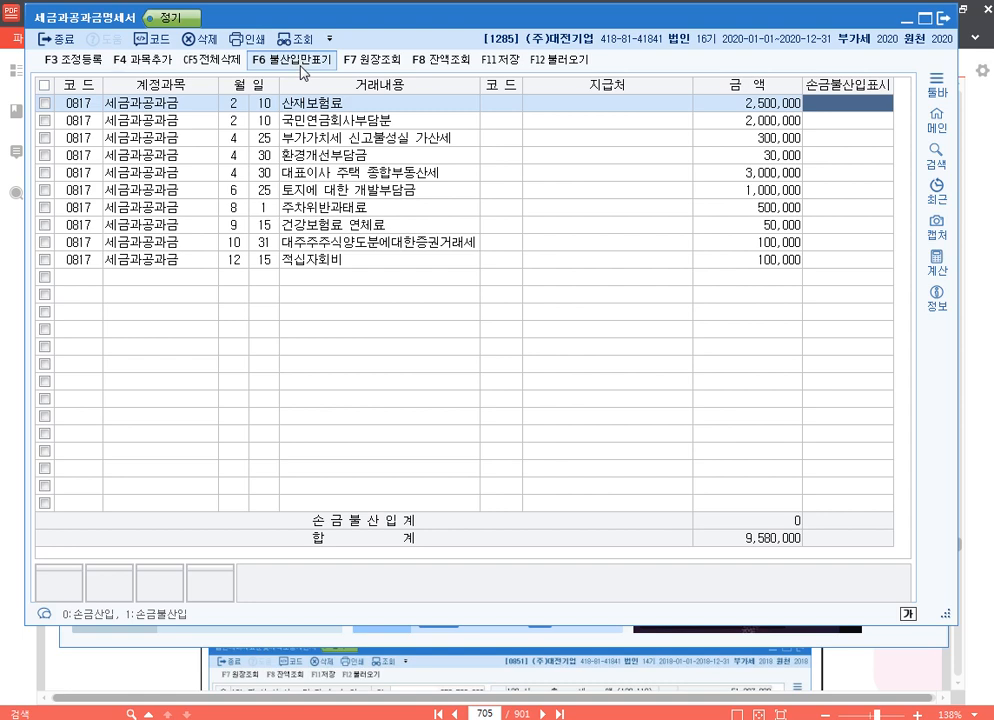
key("Down")
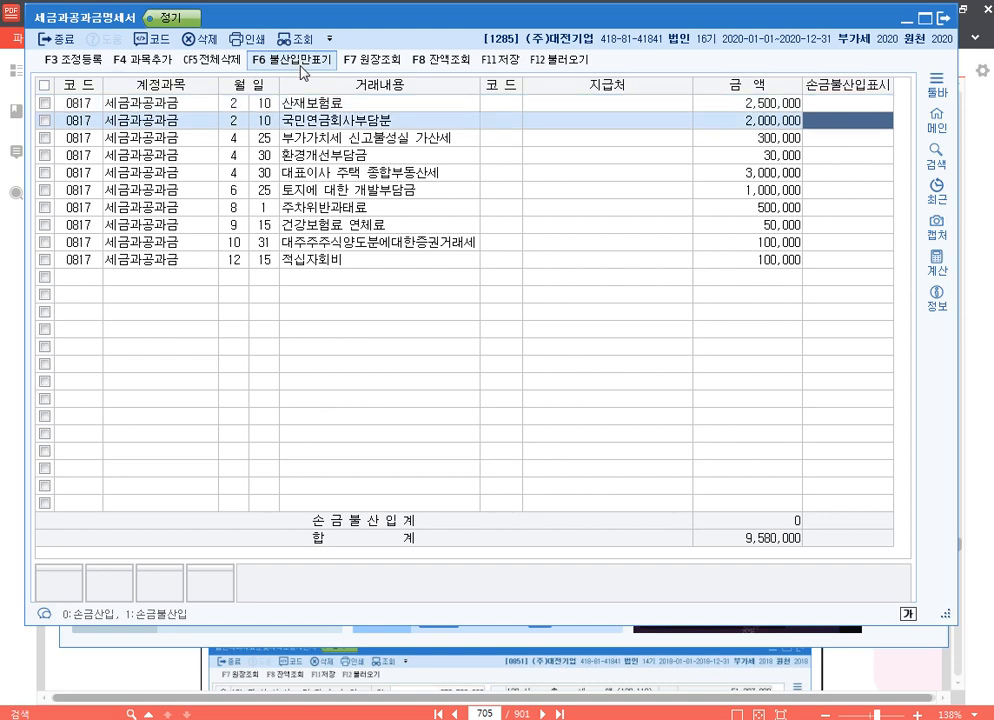
key("Down")
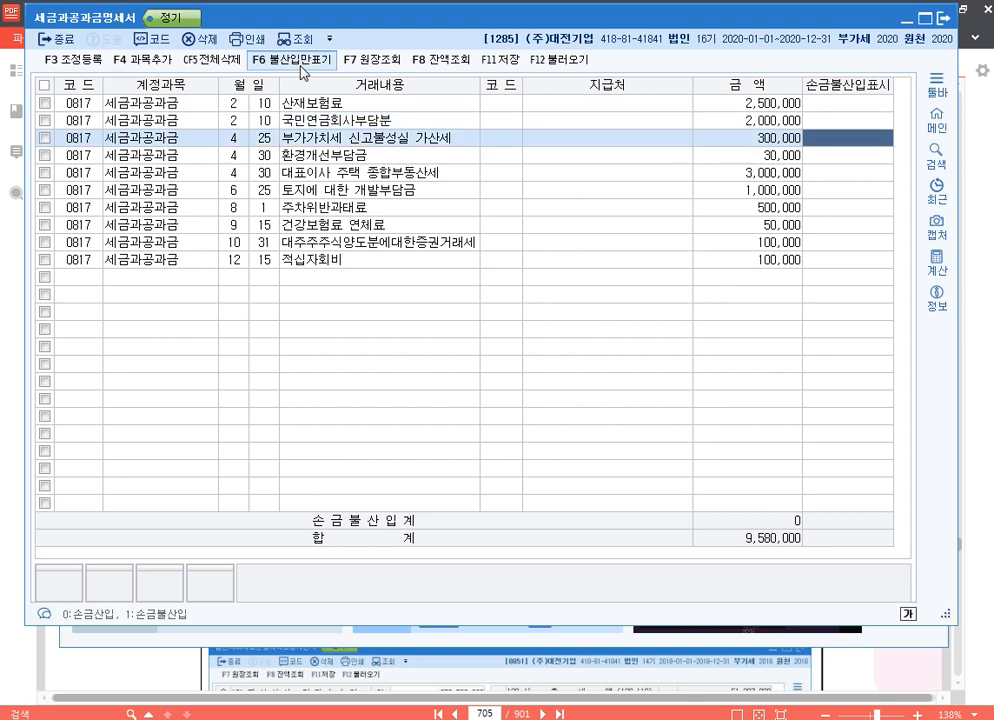
type("1")
key("Return")
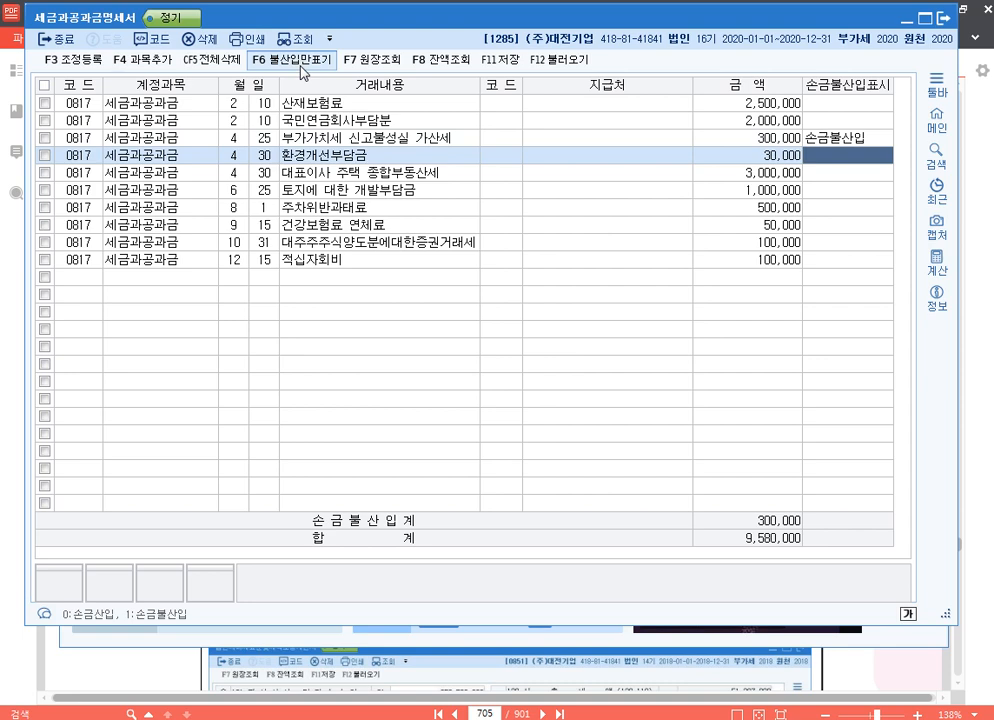
key("Return")
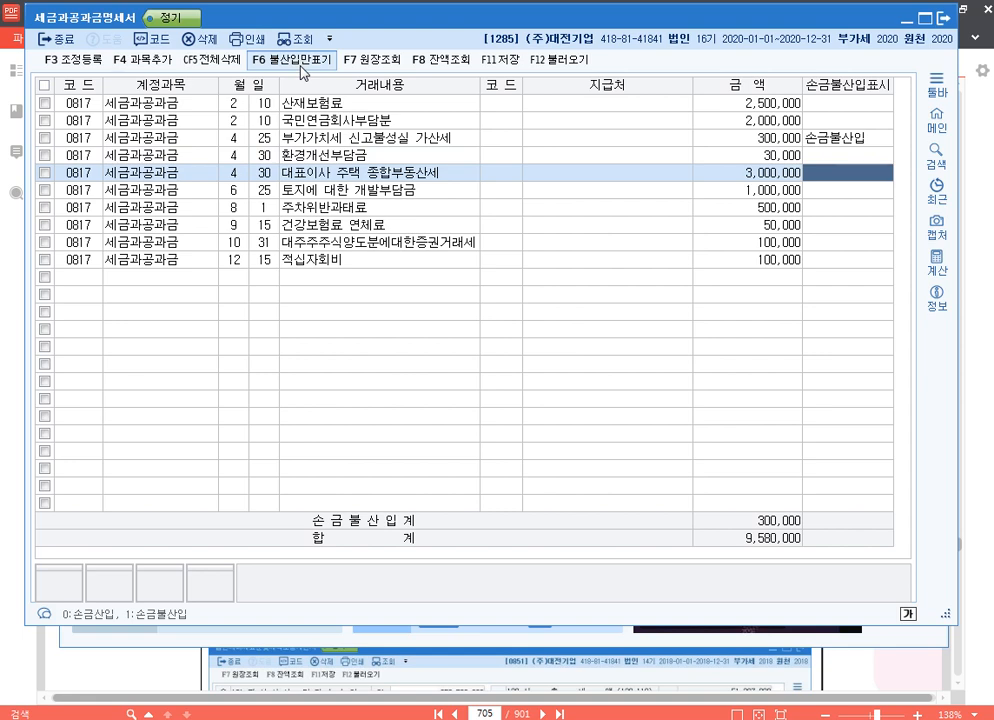
type("1")
key("Return")
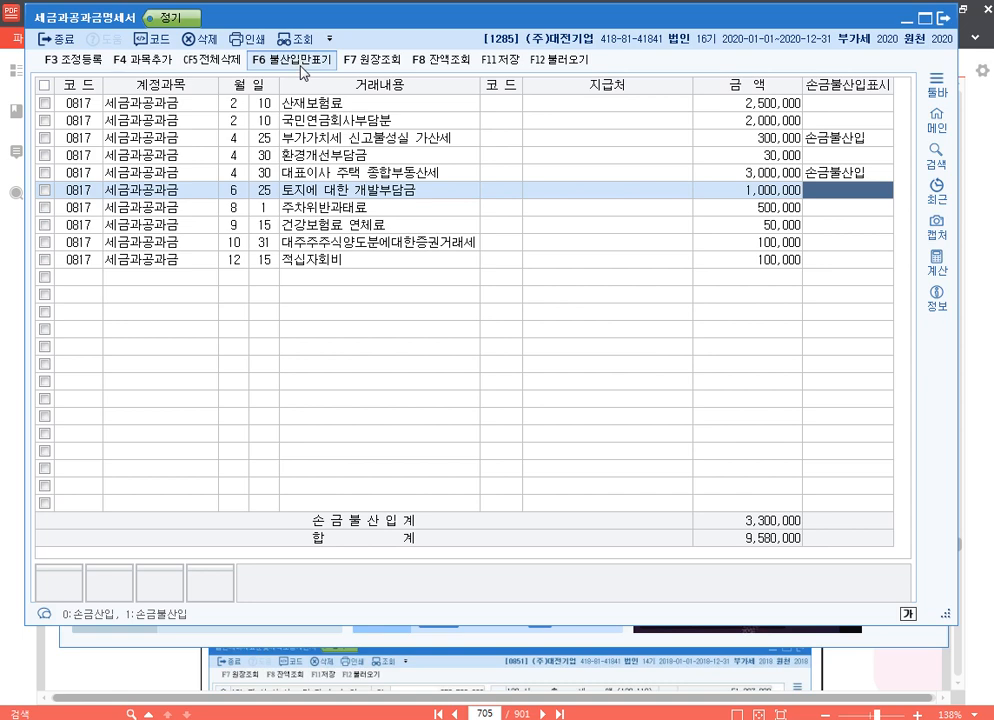
Mark 토지에 대한 개발부담금, 주차위반과태료 and 대주주주식양도분에대한증권거래세 as 손금불산입, leaving 건강보험료 연체료 and 적십자회비 unmarked.
type("1")
key("Return")
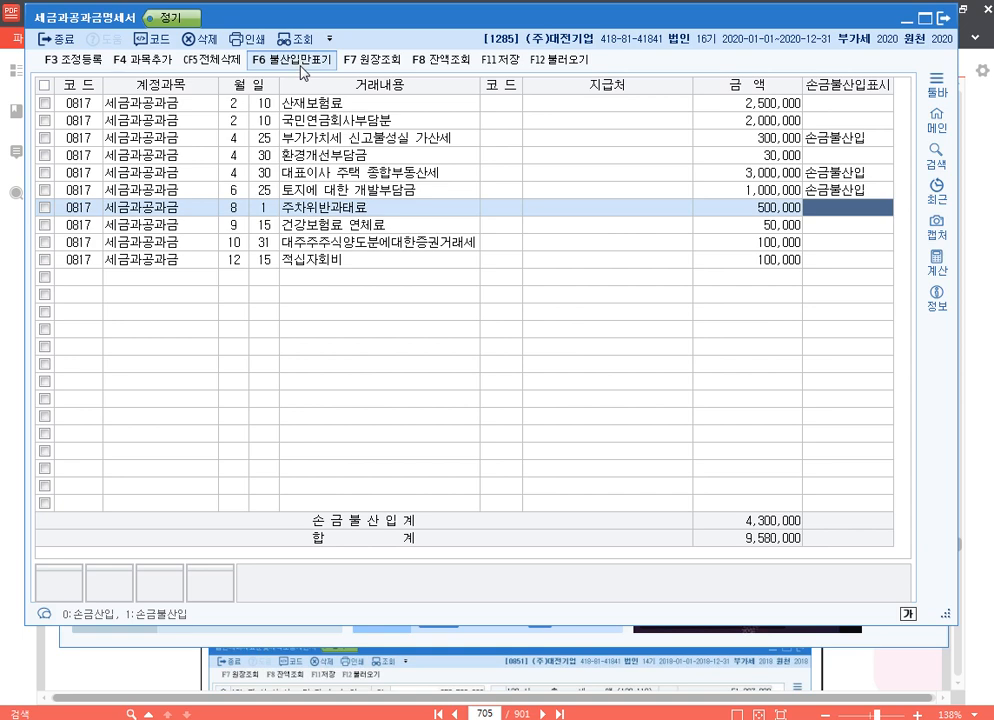
type("1")
key("Return")
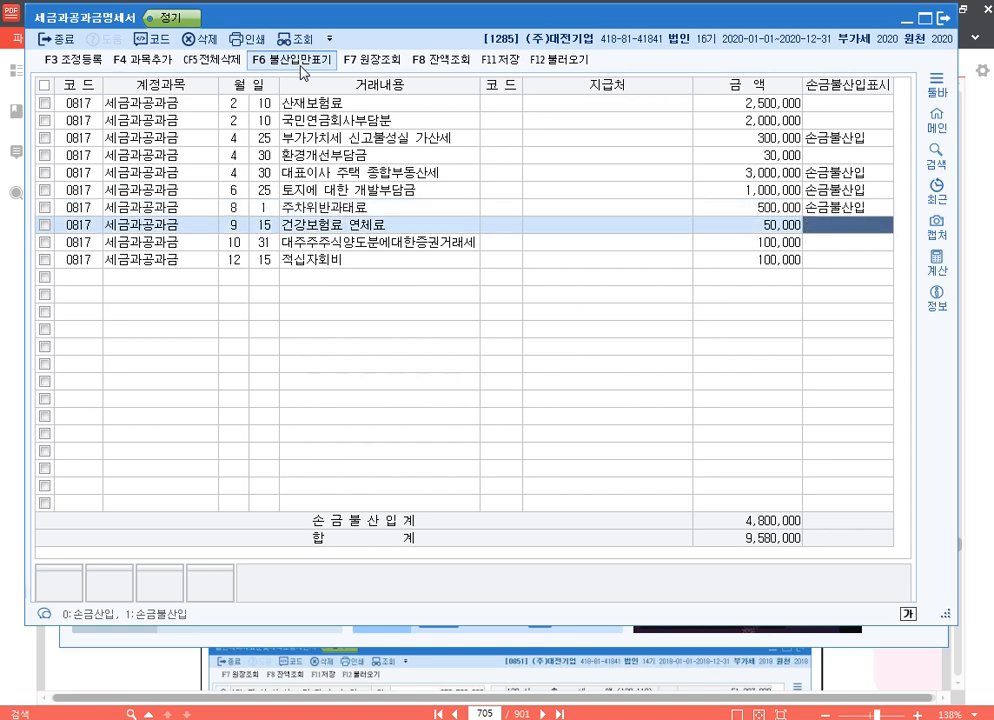
key("Return")
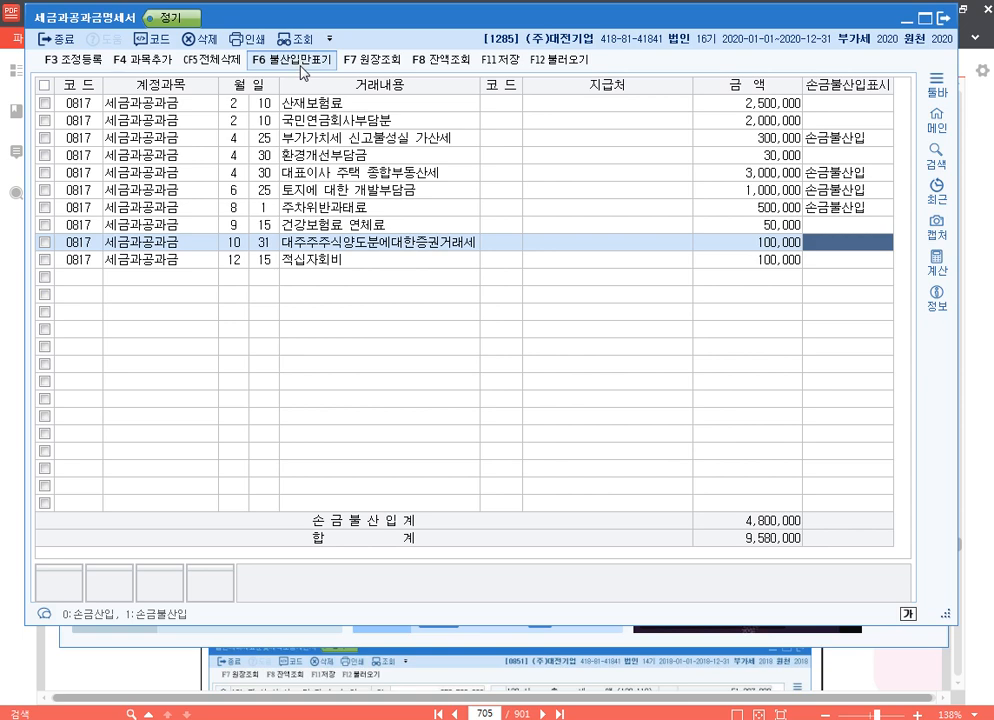
type("1")
key("Return")
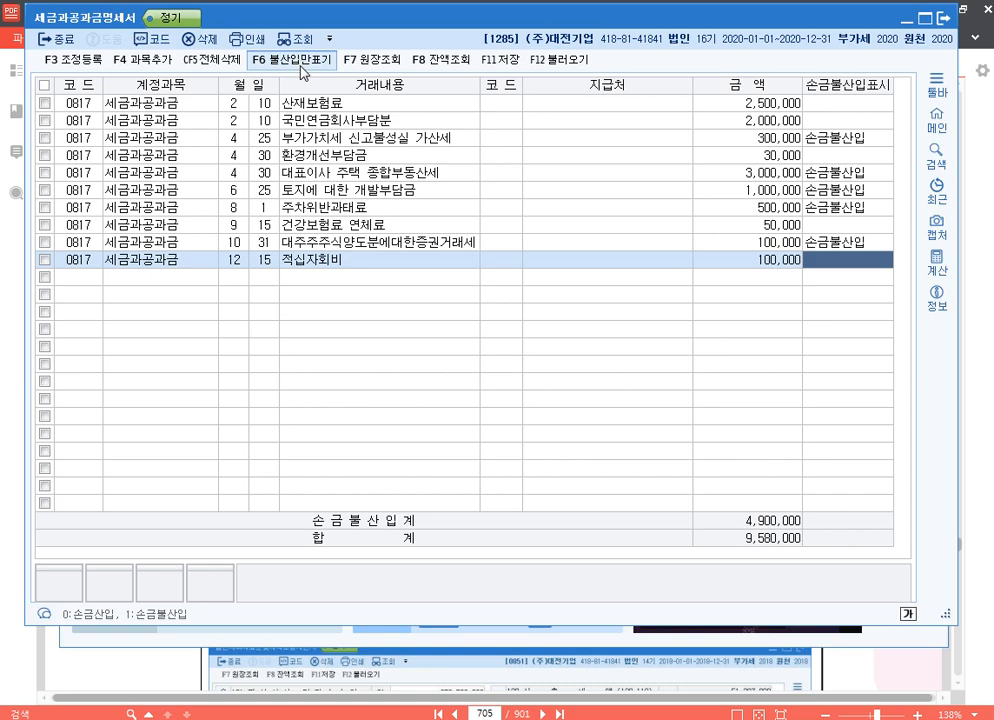
key("Return")
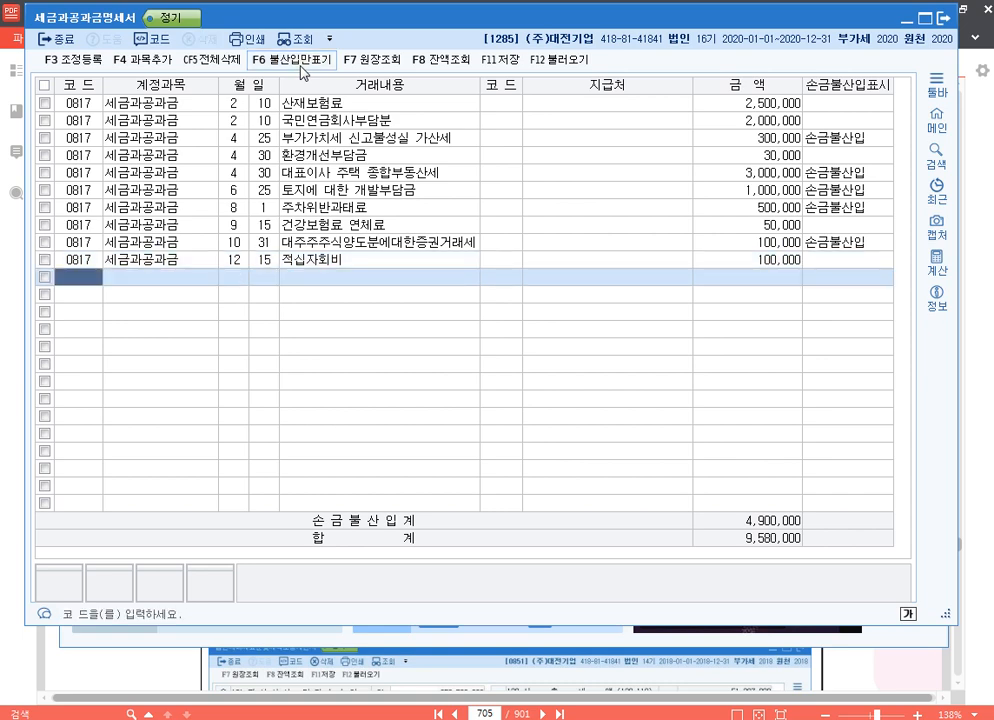
key("Up")
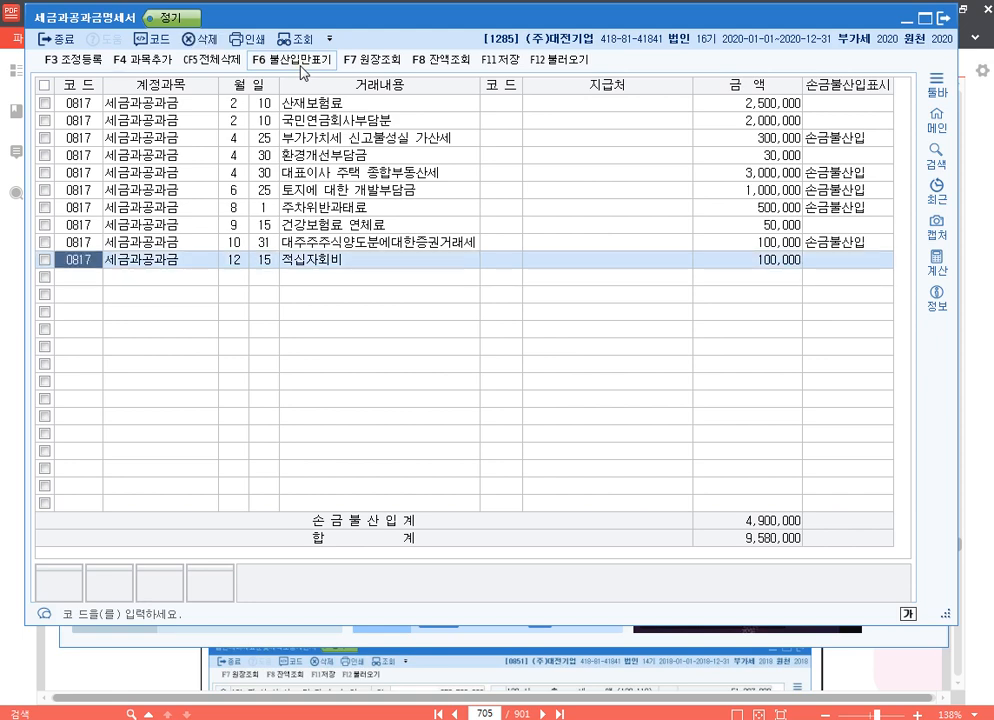
Open 조정 등록 with direct entry and register 부가가치세가산세 of 300,000 under 익금산입 및 손금불산입, disposed as 기타사외유출.
left_click(74, 60)
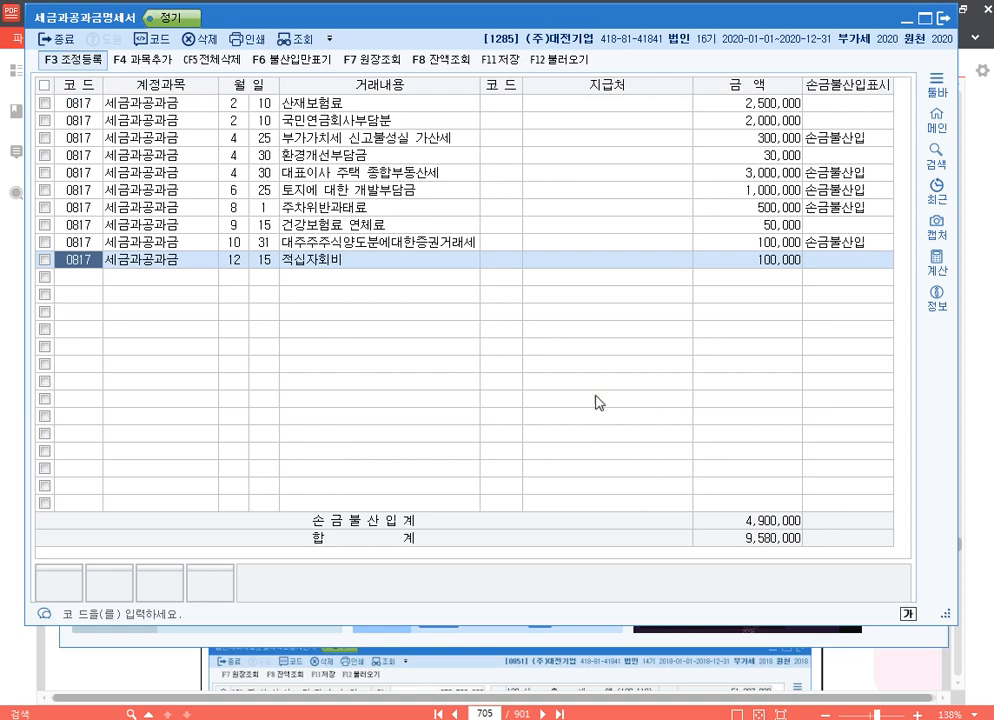
left_click(489, 536)
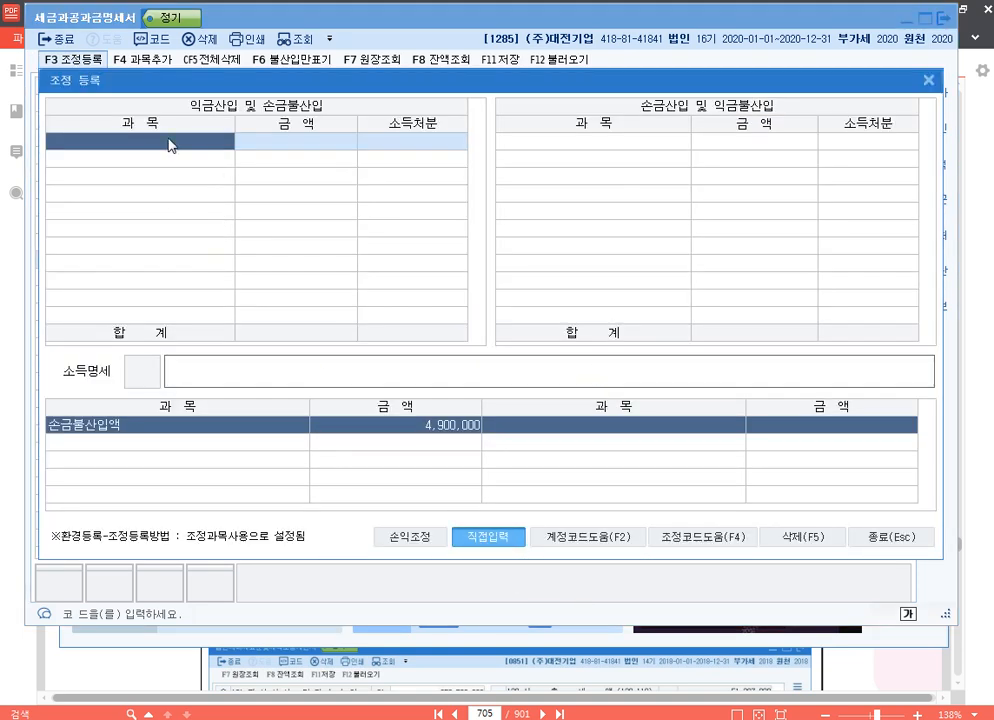
type("부가가치세가사")
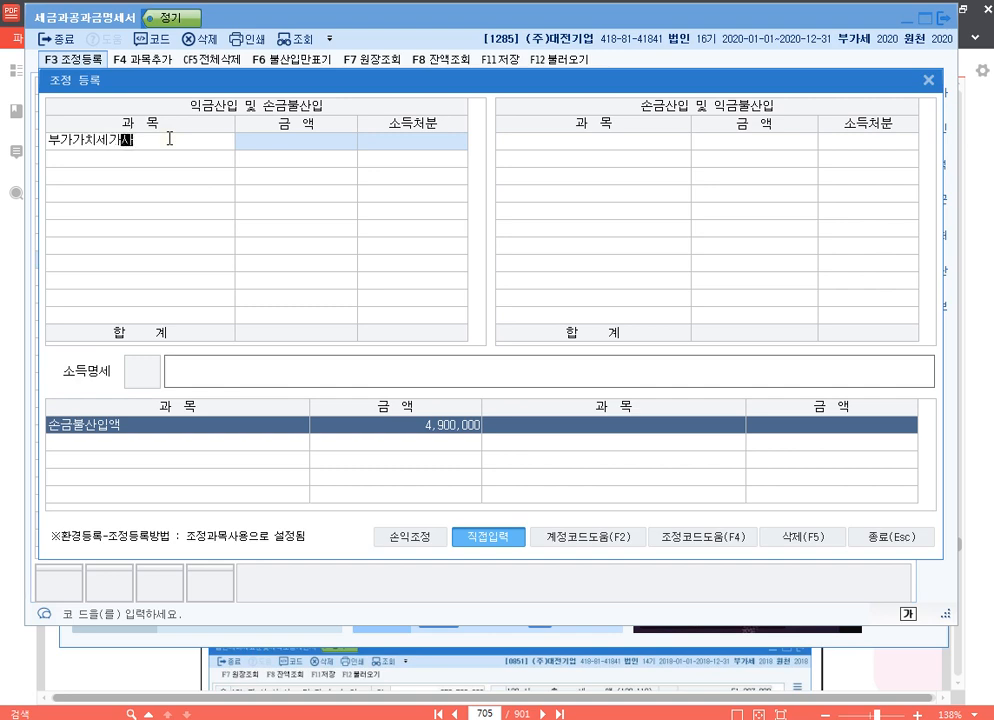
type("산세")
key("Return")
type("3000000")
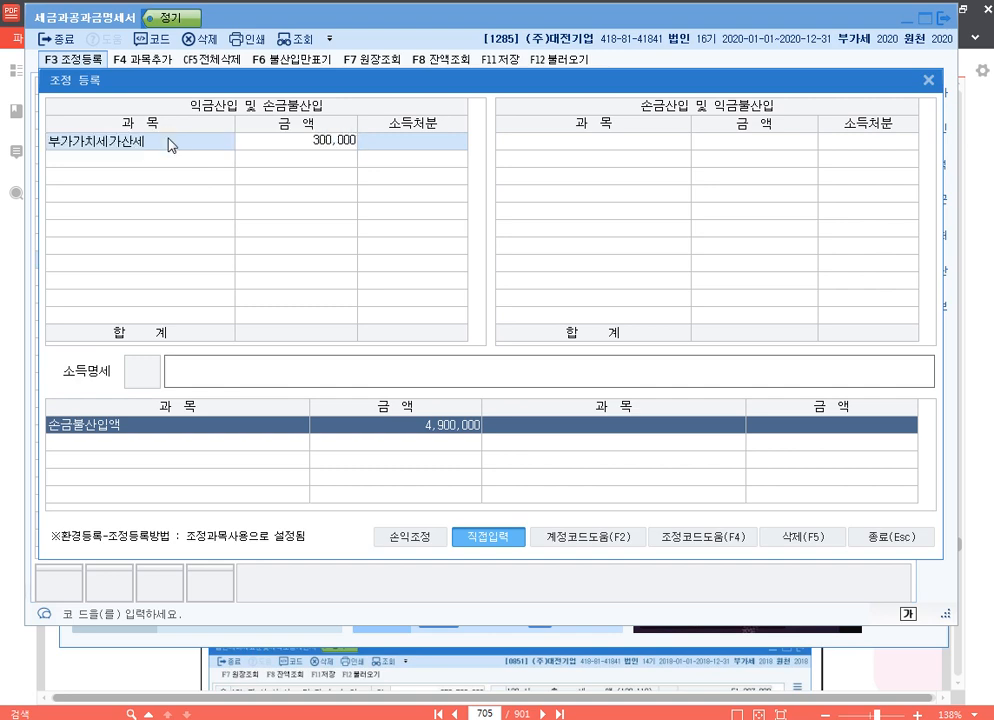
key("Return")
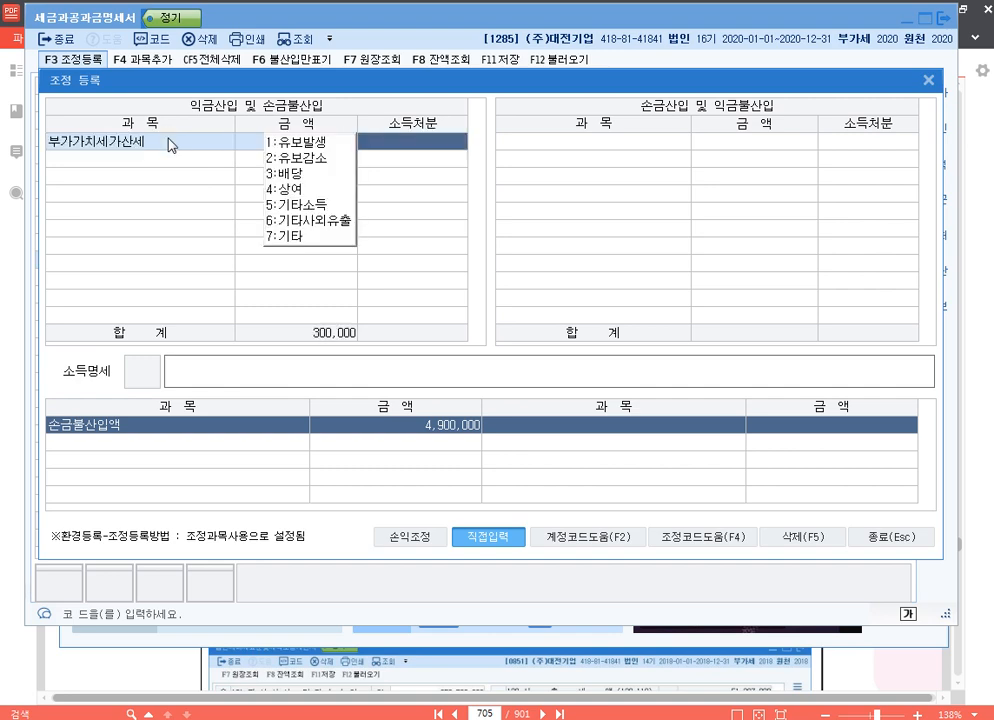
key("6")
key("Return")
Enter the 소득명세 description "손금불산입 부가가치세가산세 기타사외유출" for the 부가가치세가산세 adjustment.
type("손금ㅂ")
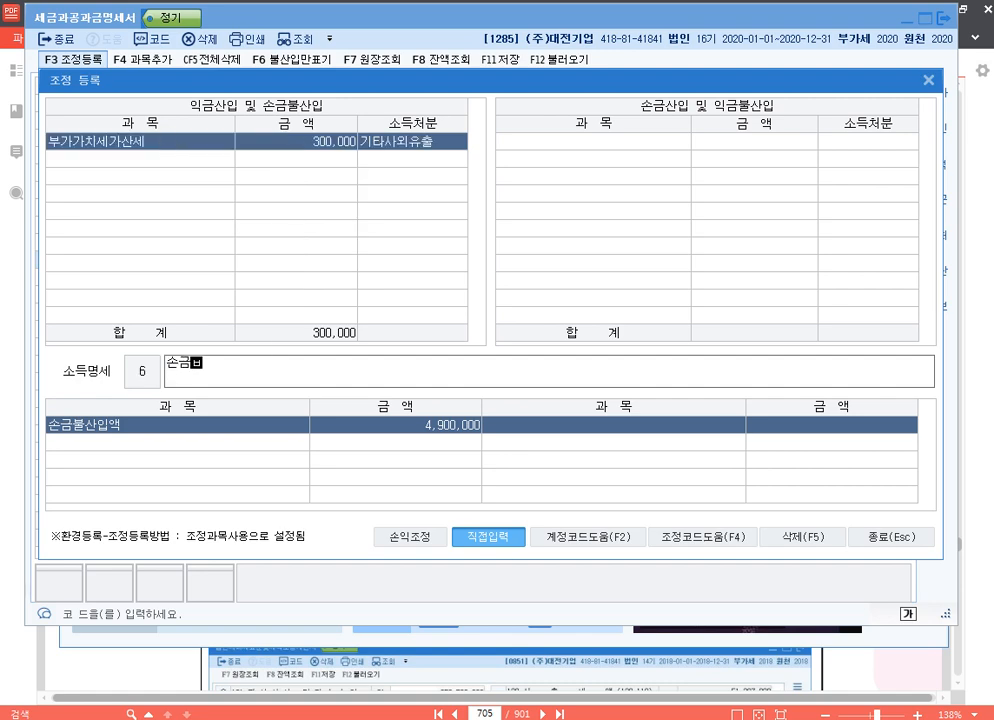
type("불산입 부가가치세")
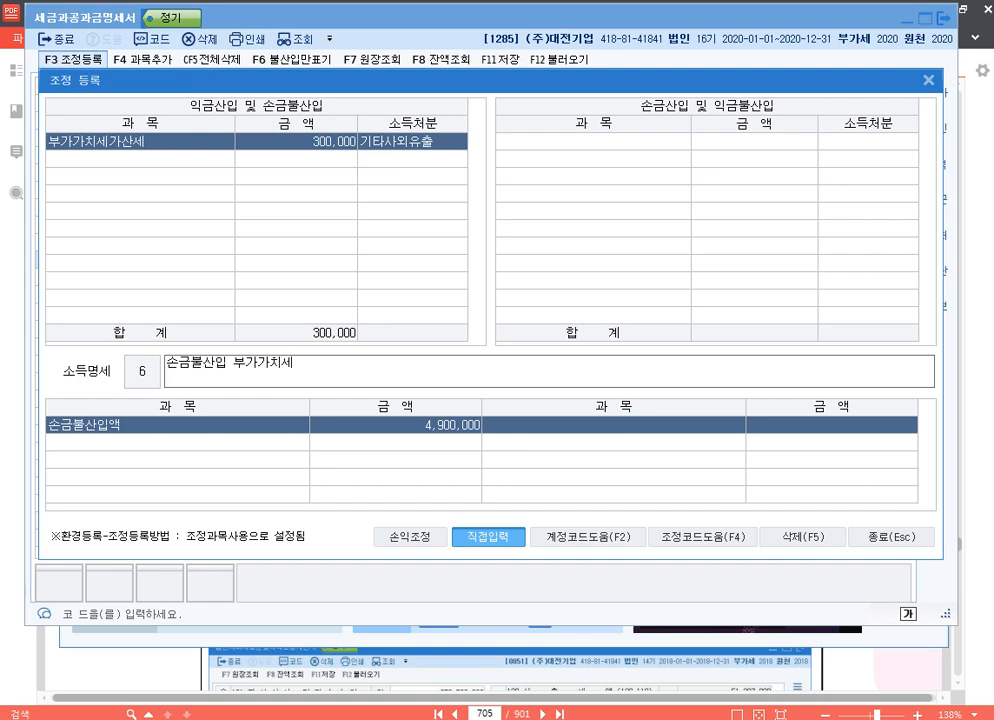
type("가산세 기타사외유출")
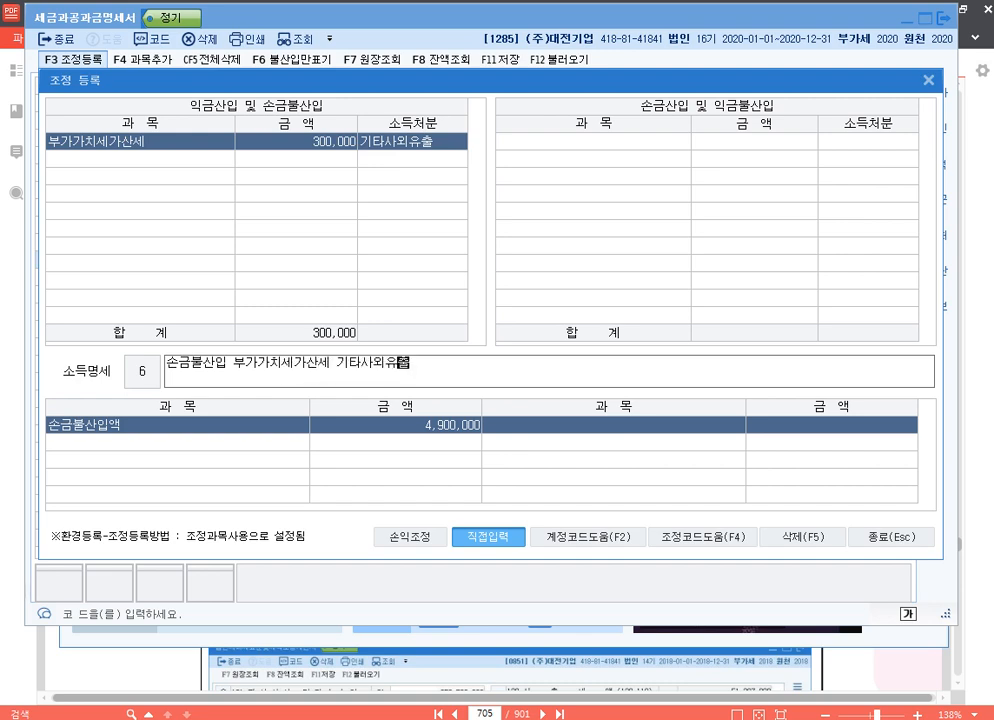
key("Return")
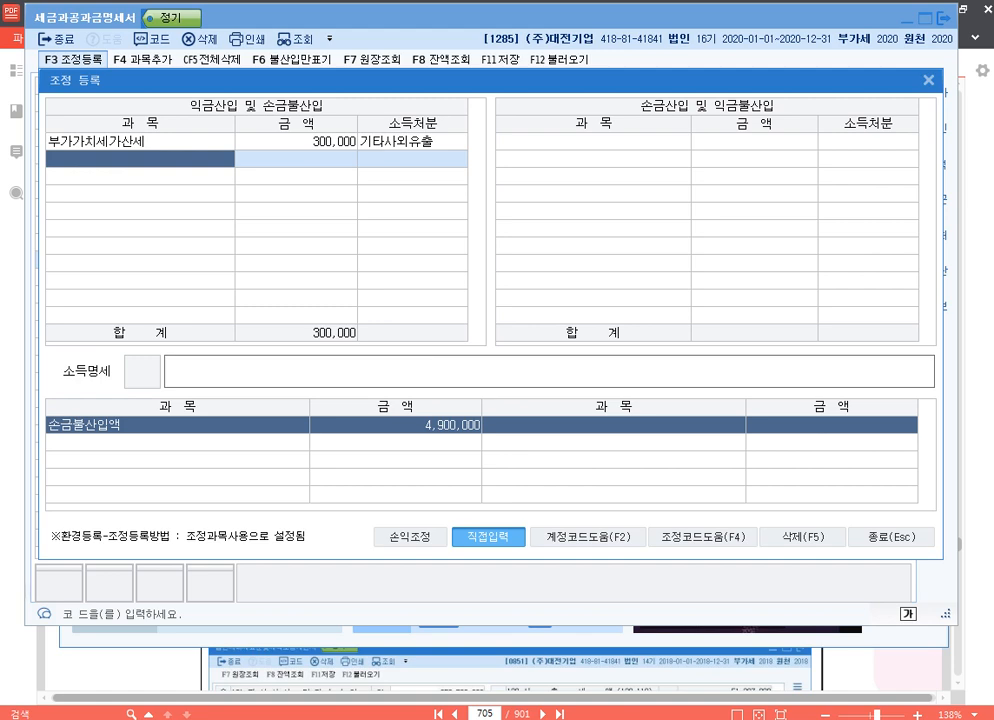
Register 대표이사종부세 of 3,000,000 under 익금산입 및 손금불산입 as 상여, with the description "손금불산입 대표이사종부세 상여".
type("대표이사종부세")
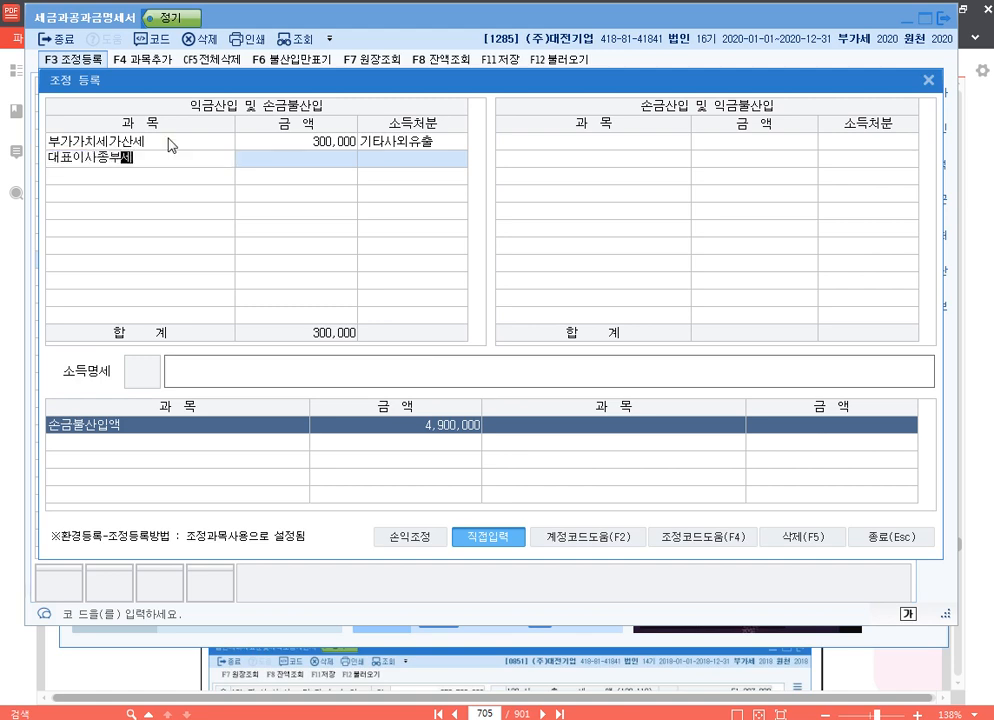
key("Return")
type("3000000")
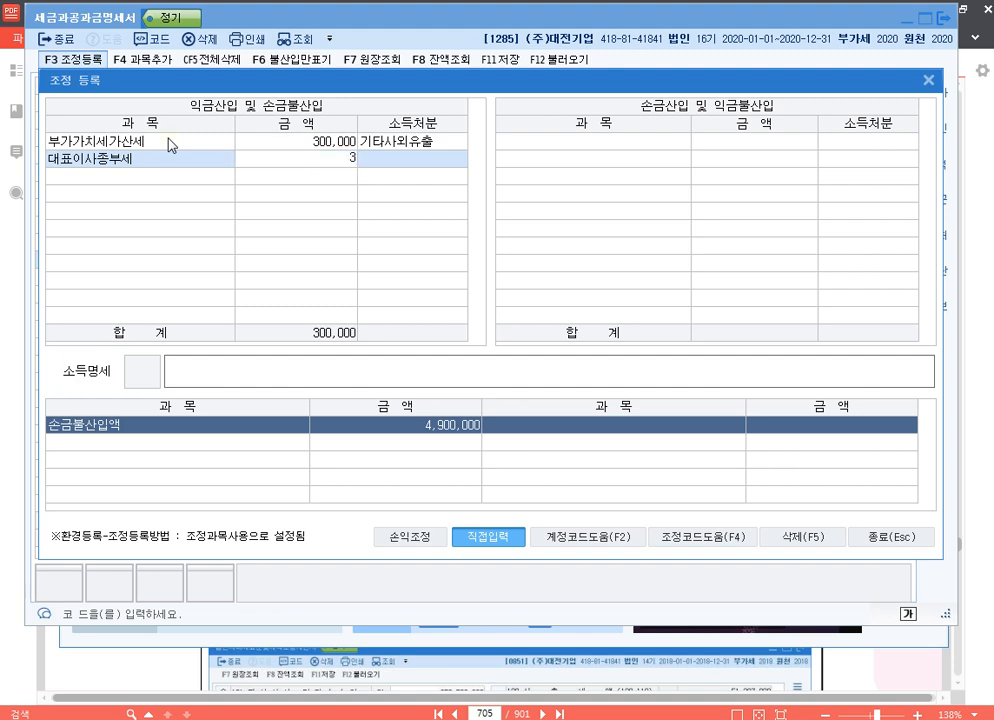
key("Return")
type("4")
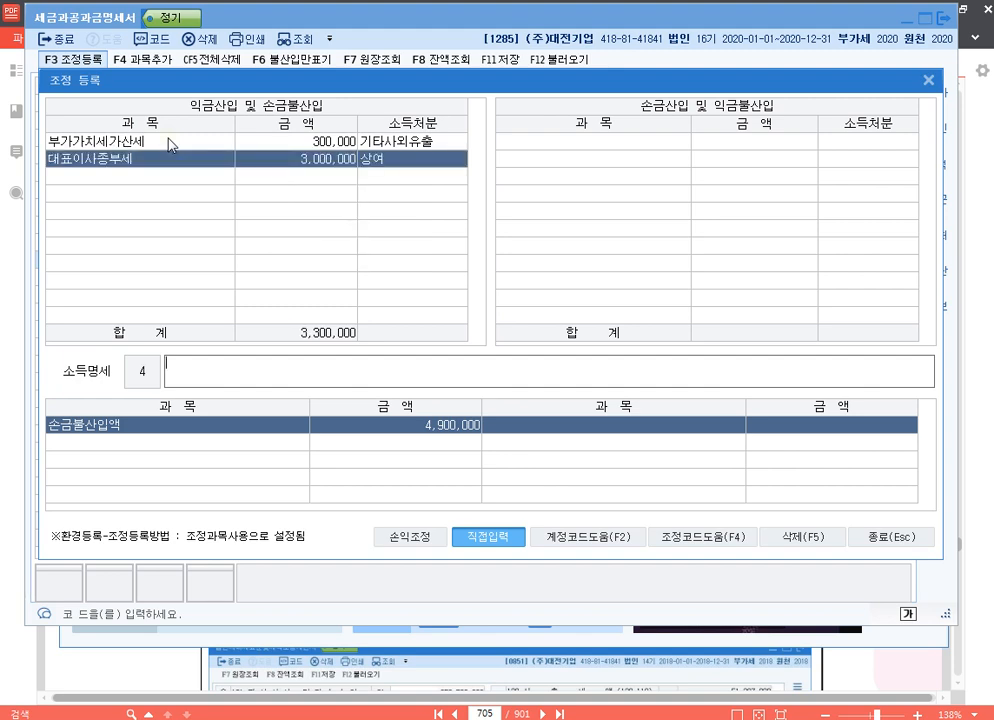
type("손금")
type("불사")
type("산입 대표이사종")
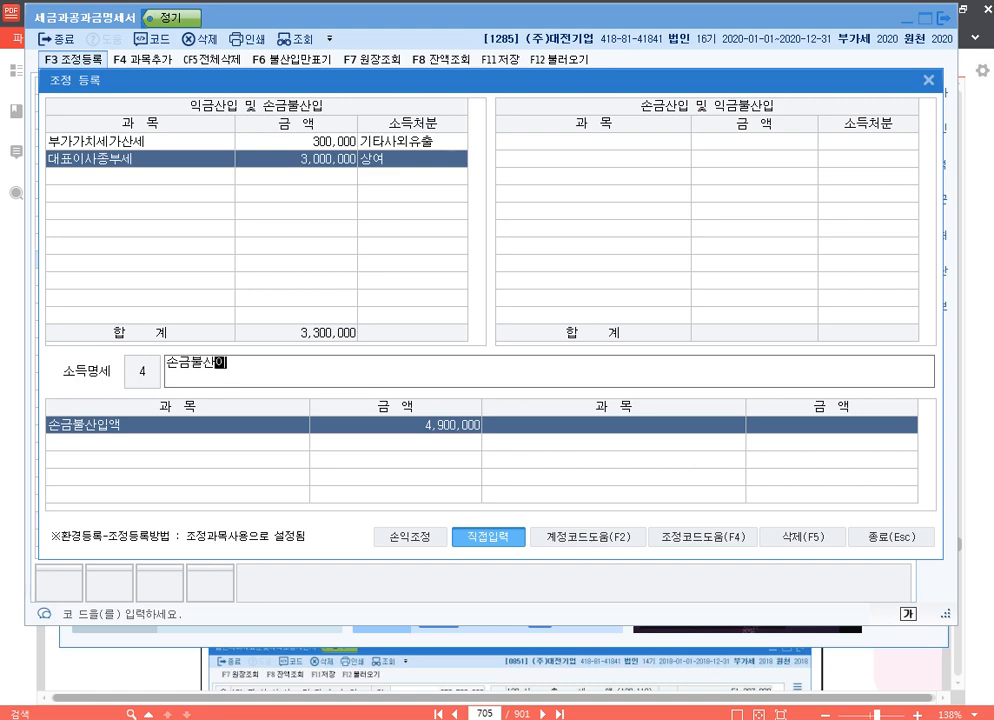
type("부세 상여")
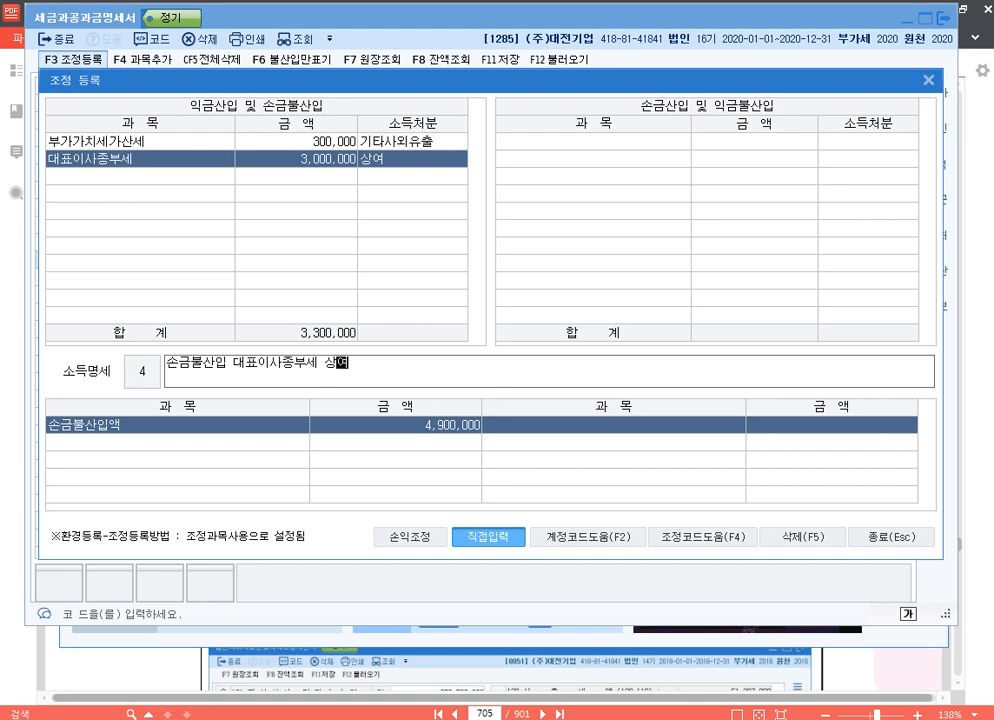
key("Return")
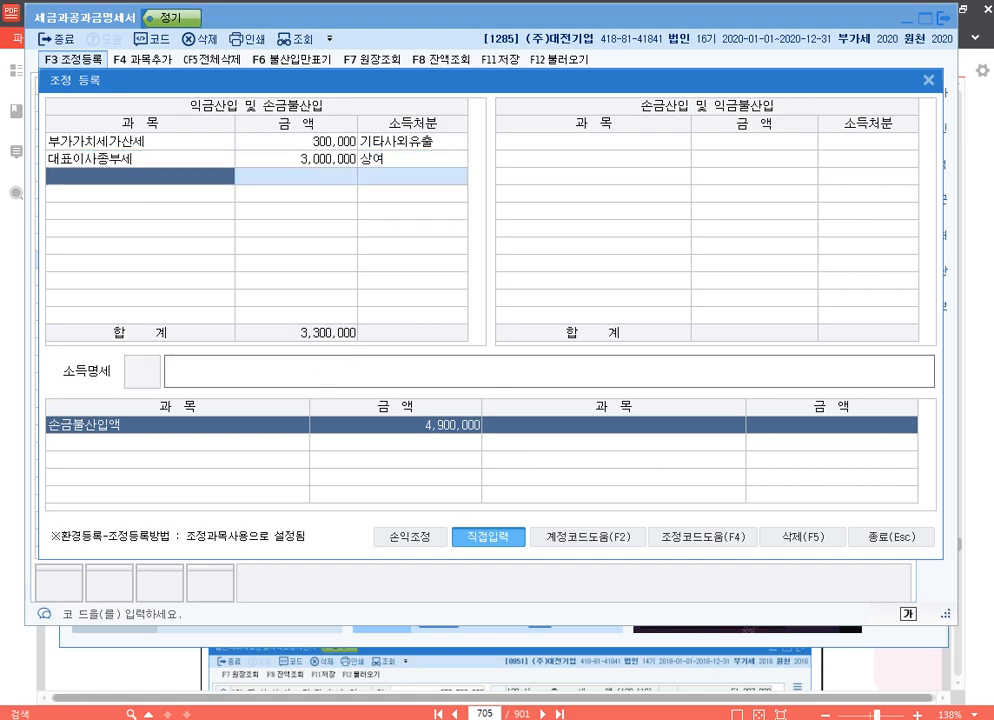
Register 토지개발부담금 of 1,000,000 under 익금산입 및 손금불산입 as 유보발생, with the description "손금불산입 토지개발부담금".
type("토지개발부담금")
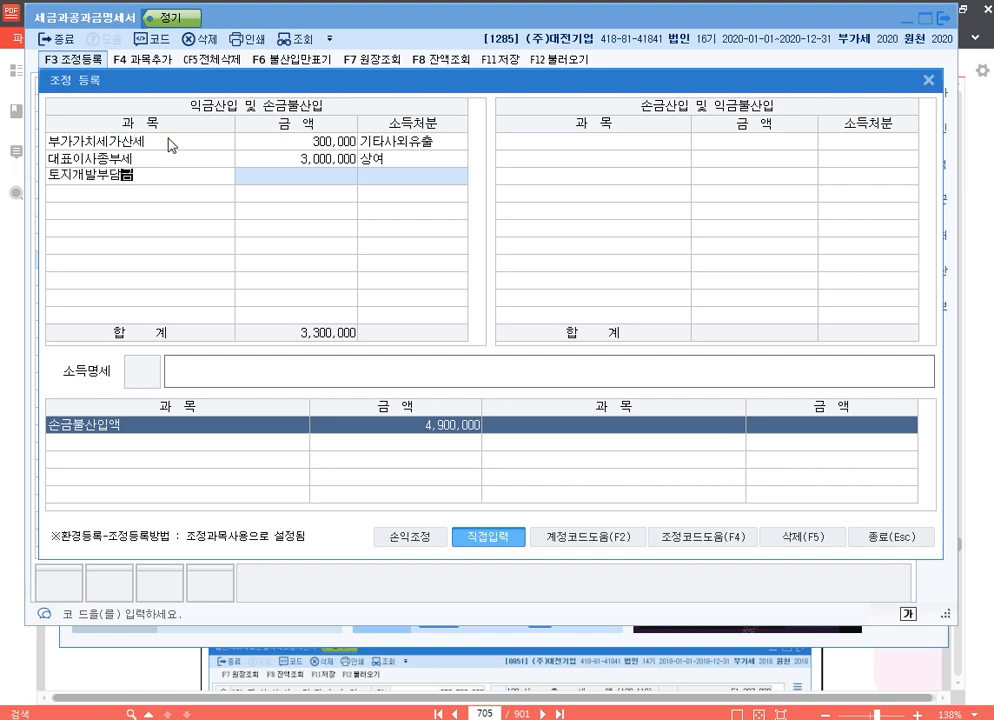
key("Return")
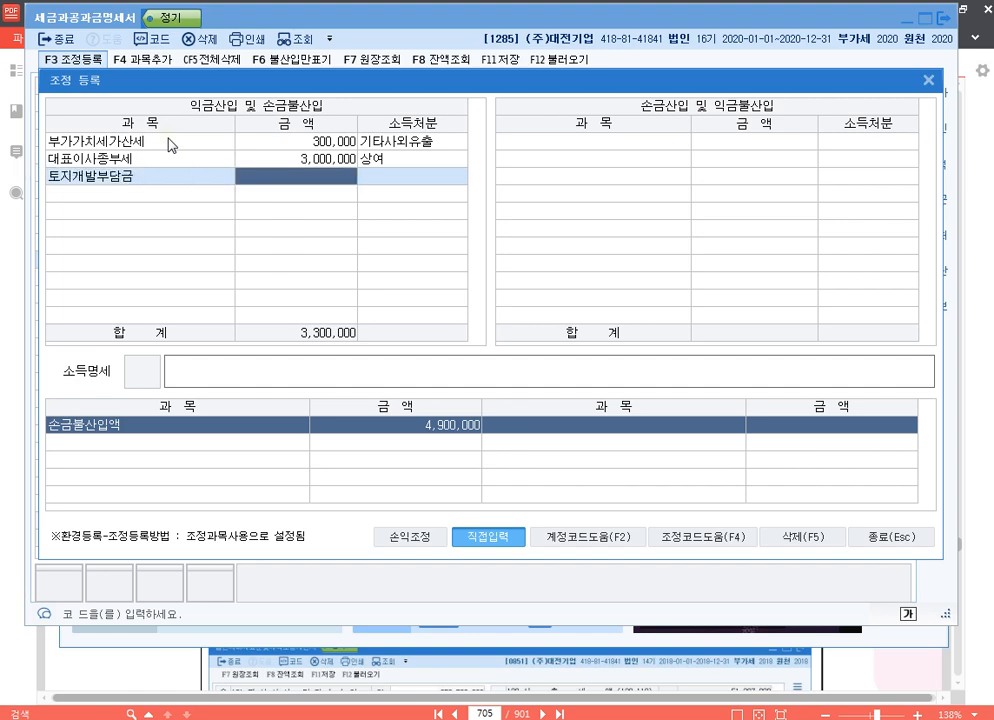
type("1000000")
key("Return")
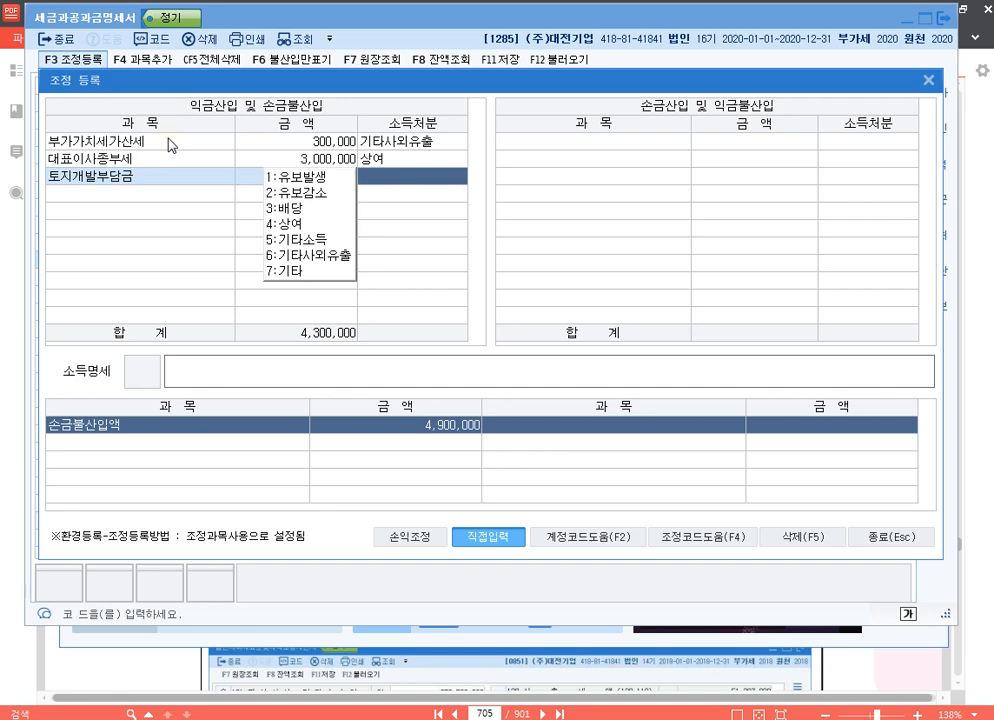
key("1")
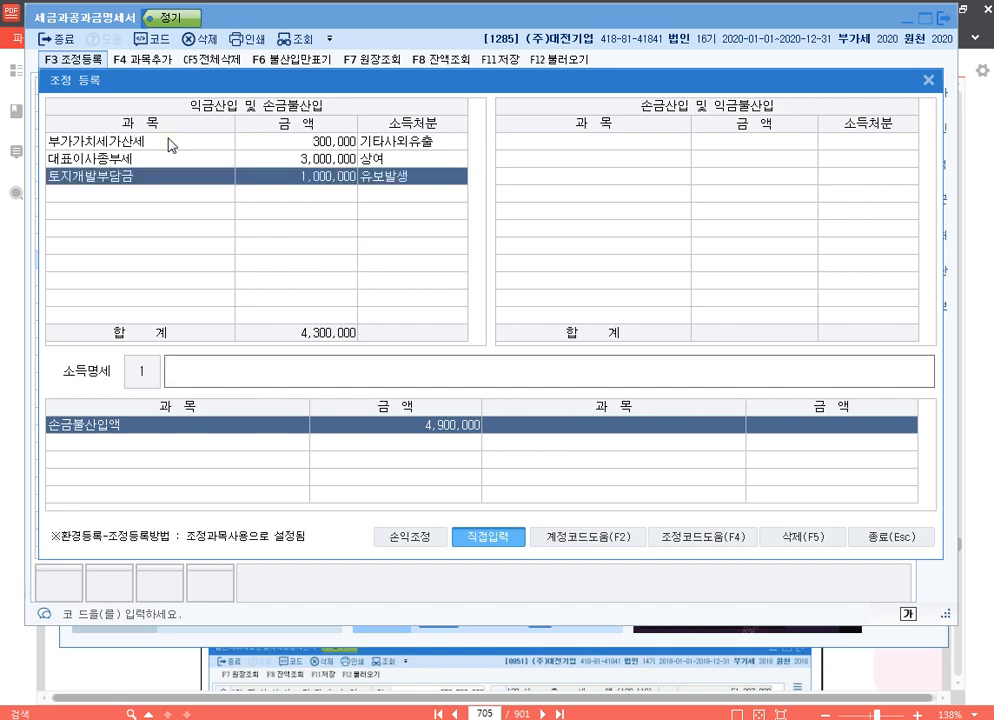
type("ㅅ손금불산입 ")
type("토지개발부담금 유보")
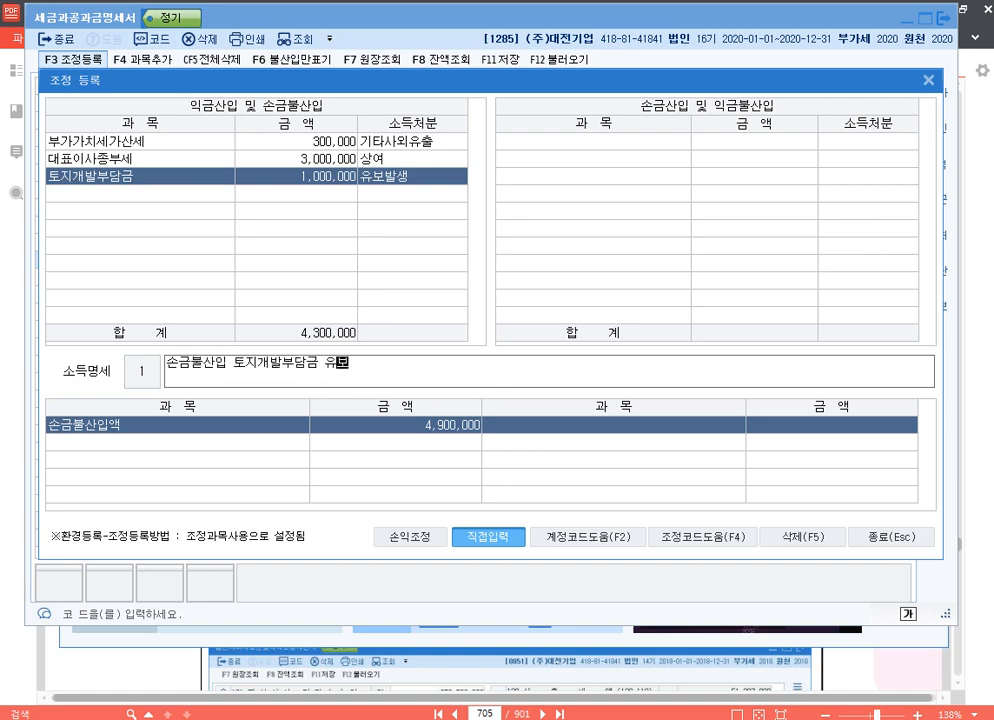
key("Return")
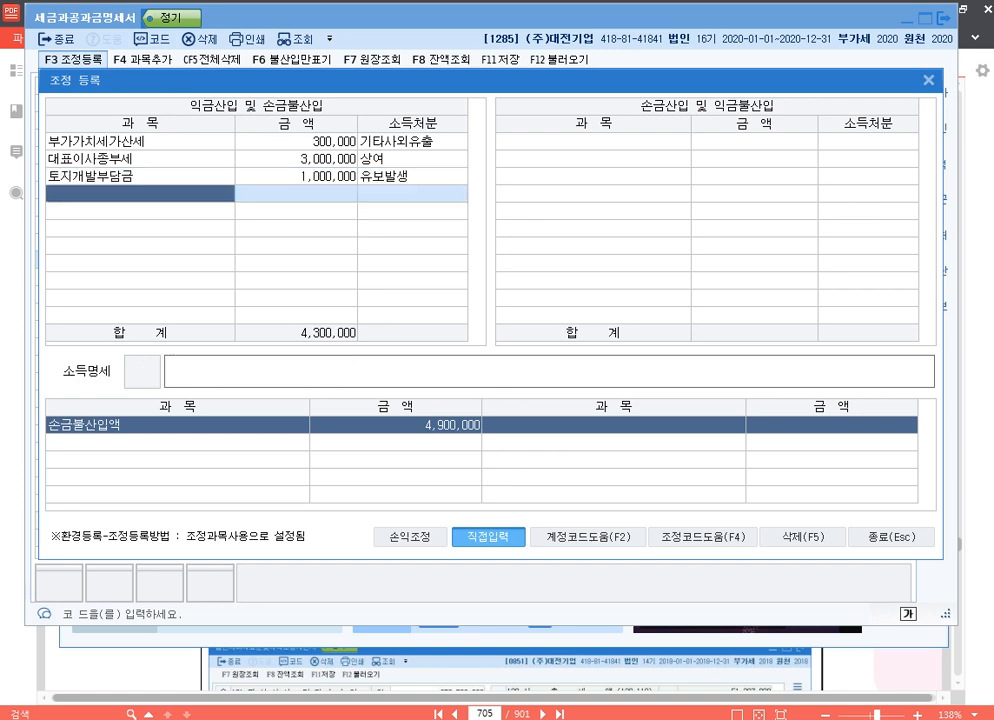
Add 주차위반과태료 from the adjustment code list under 익금산입 및 손금불산입 with amount 500,000, keeping 기타사외유출 and its preset description.
key("Up")
key("Down")
key("F4")
type("주")
key("Return")
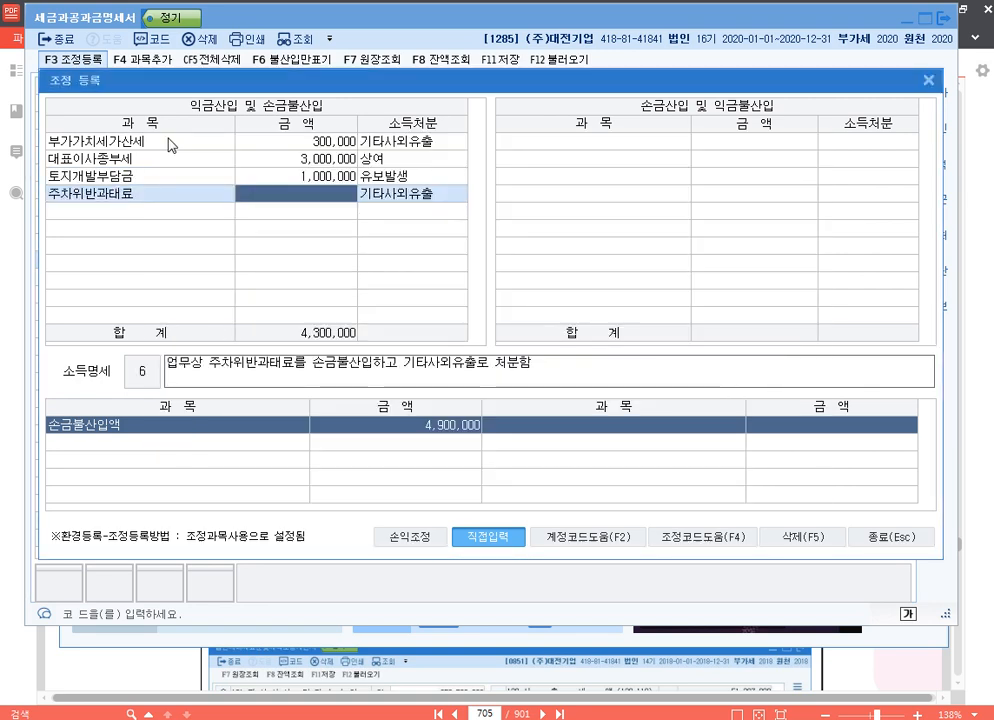
type("500,000")
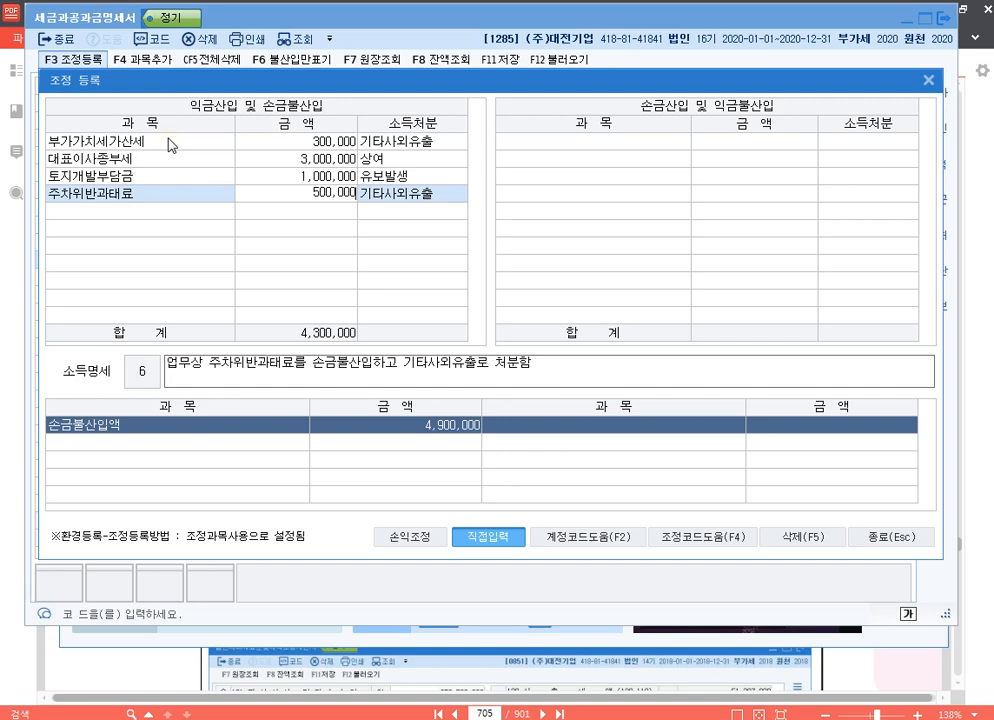
key("Return")
key("Return")
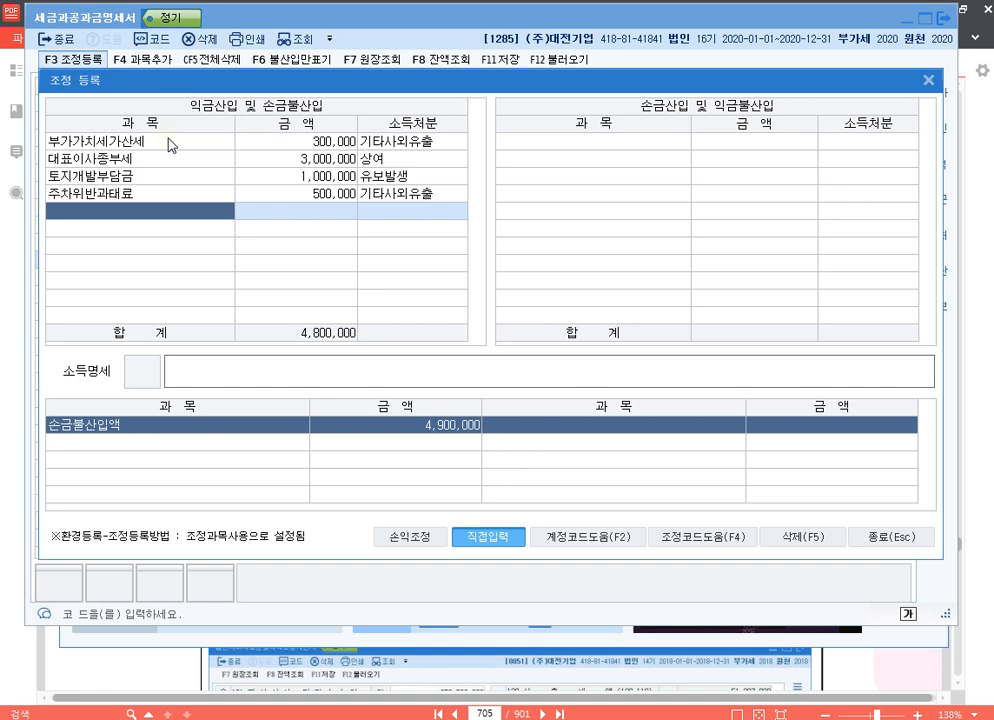
Register 대주주증권거래세 of 100,000 as 배당 with the description "손금불산입 대주주증권거래세 배당" and close 조정 등록.
type("대주주증")
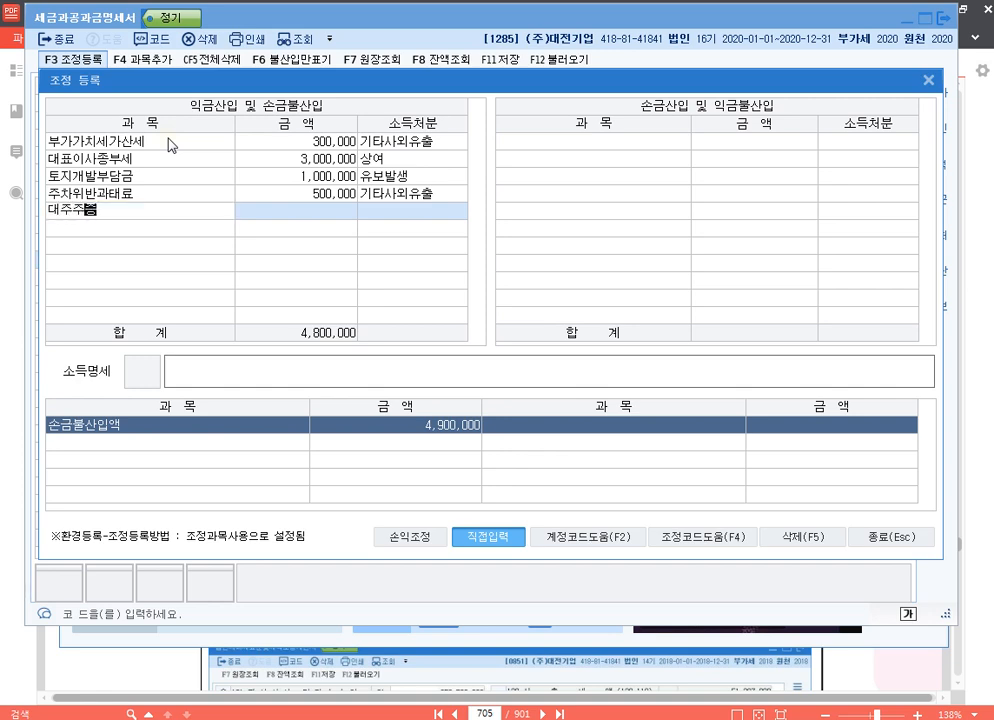
type("권거래세")
key("Return")
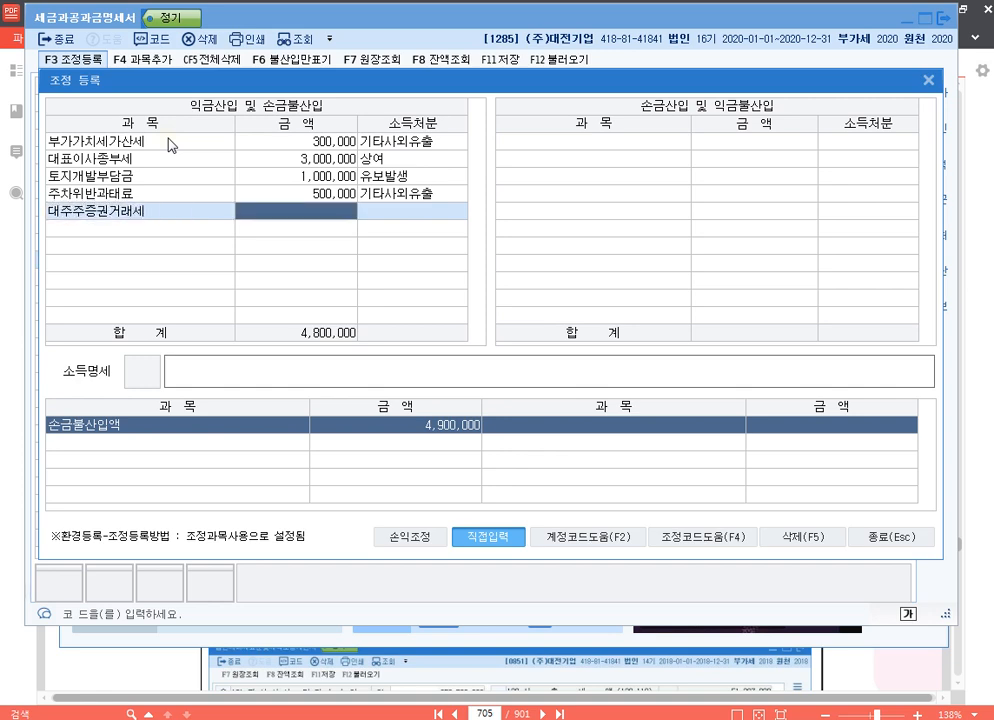
type("1000000")
key("Return")
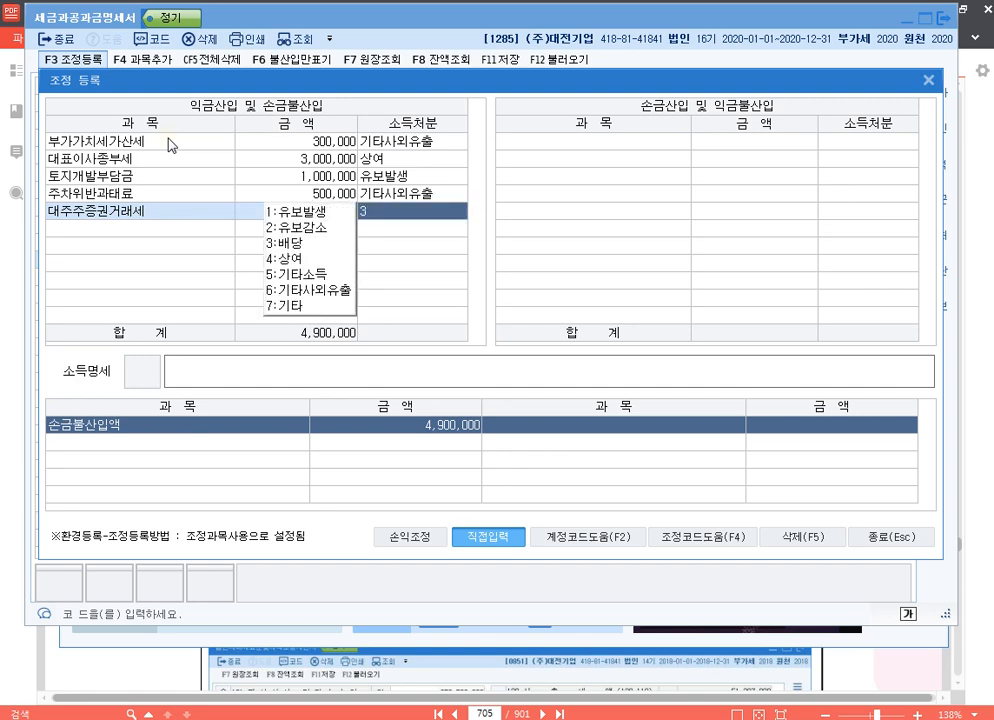
type("3손금불")
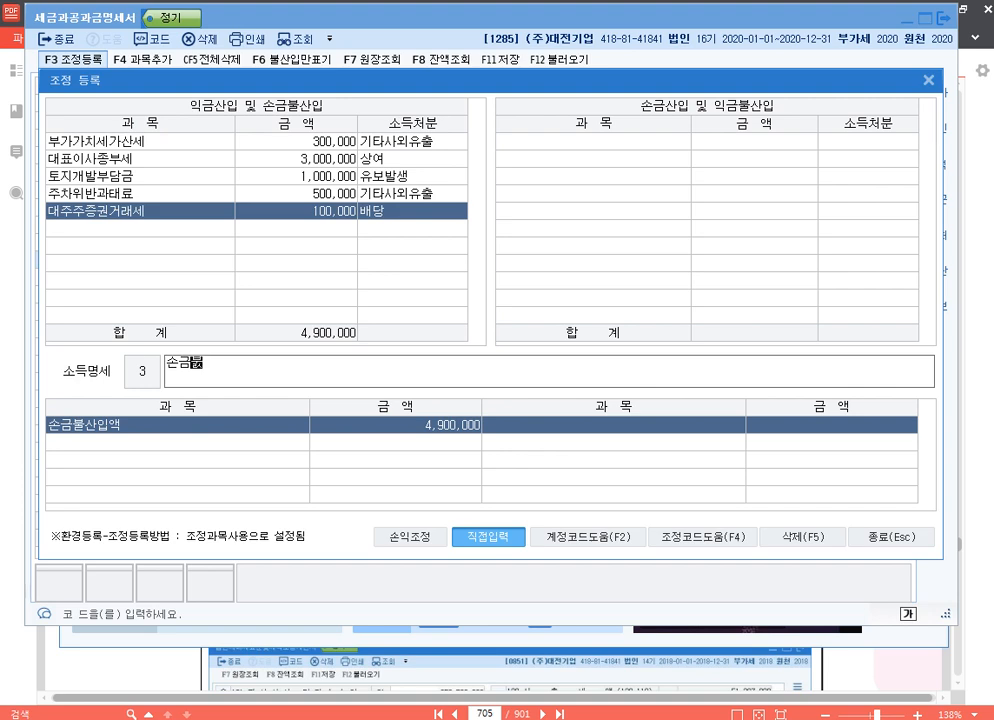
type("산입 대주주증권거래세 배당")
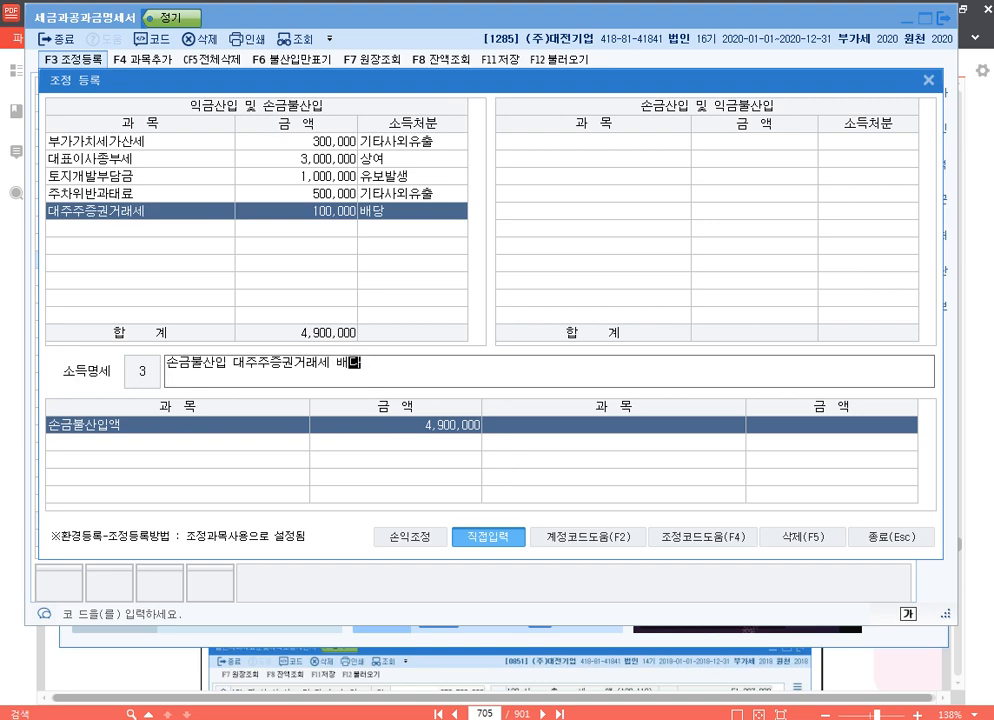
key("Return")
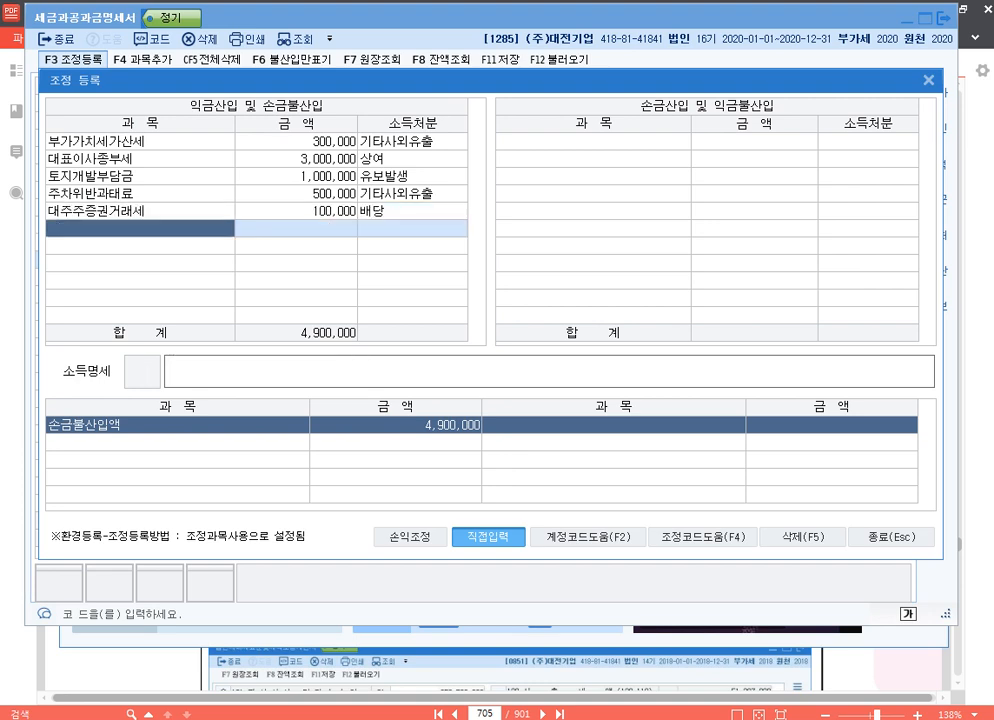
key("Up")
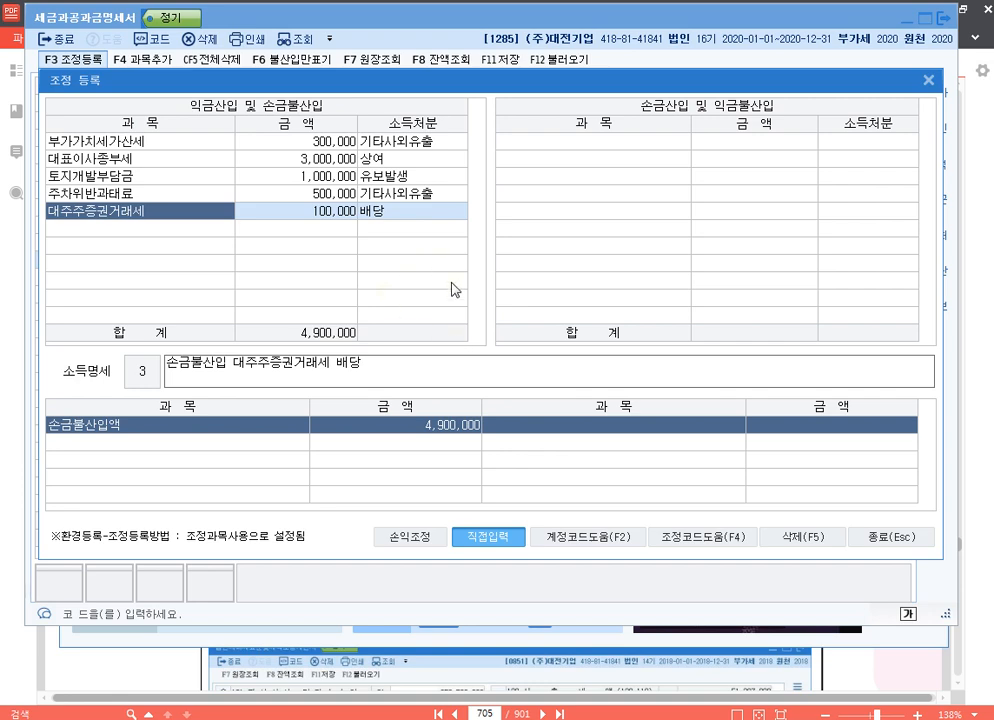
left_click(898, 540)
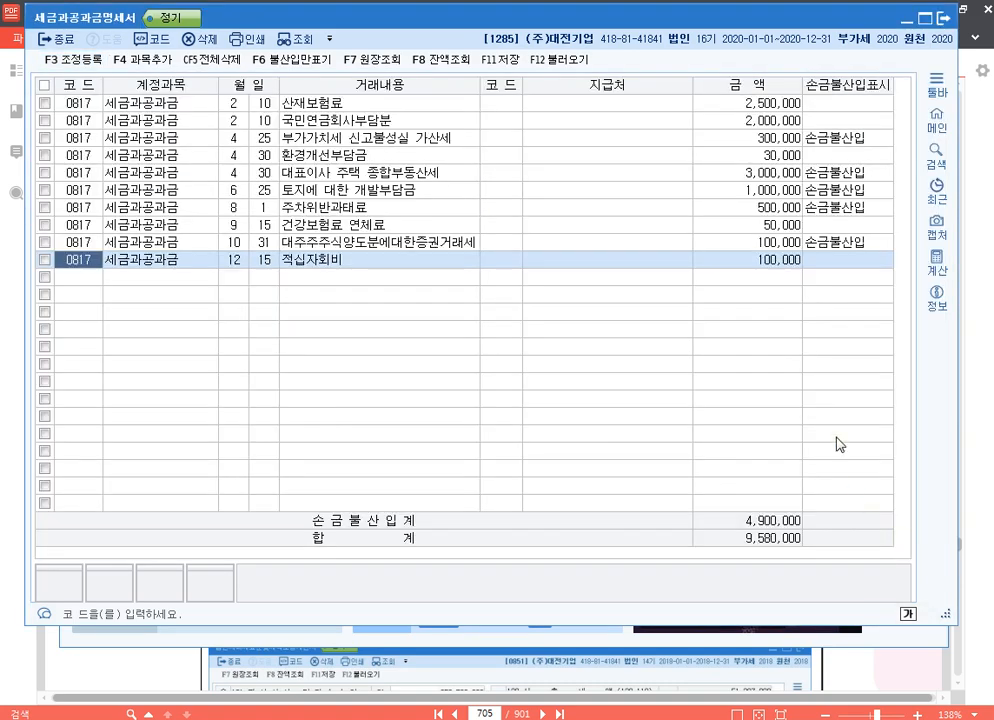
Close the 세금과공과금명세서, switch to the 20210320.hwp document in 한컴오피스 한글 and add company code 1287 beside p.727.
left_click(944, 22)
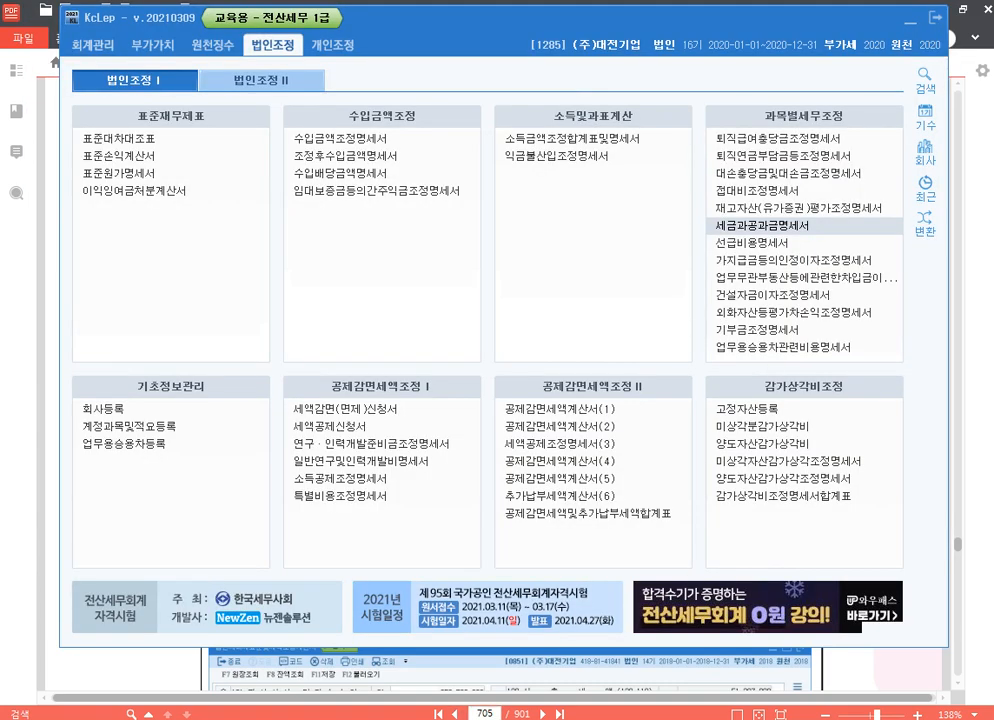
left_click(455, 718)
left_click(284, 281)
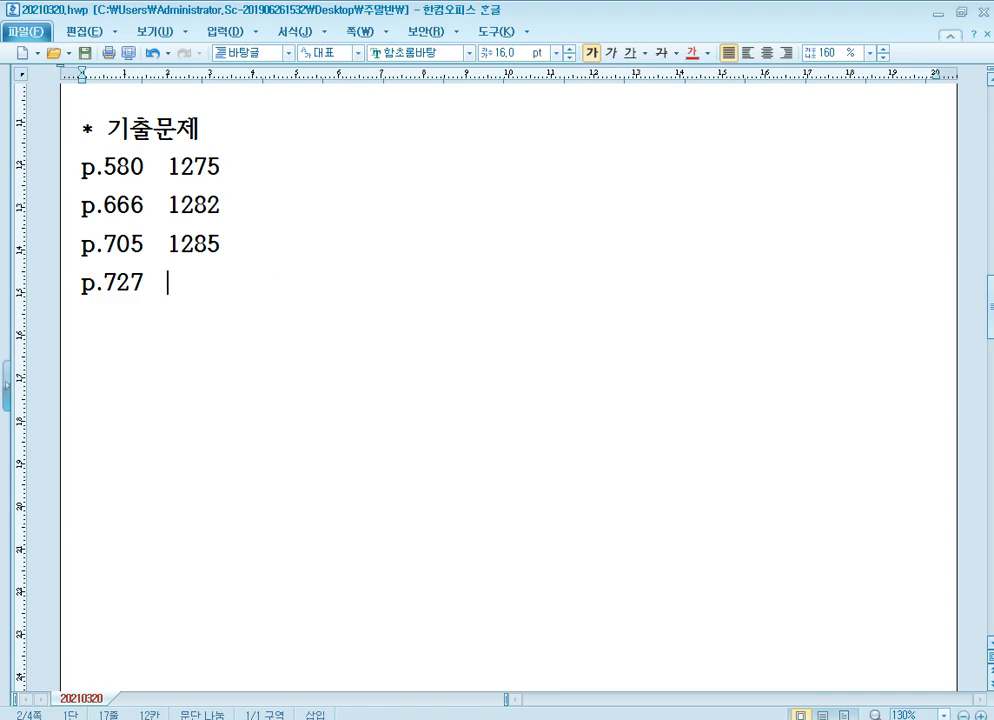
type("1287")
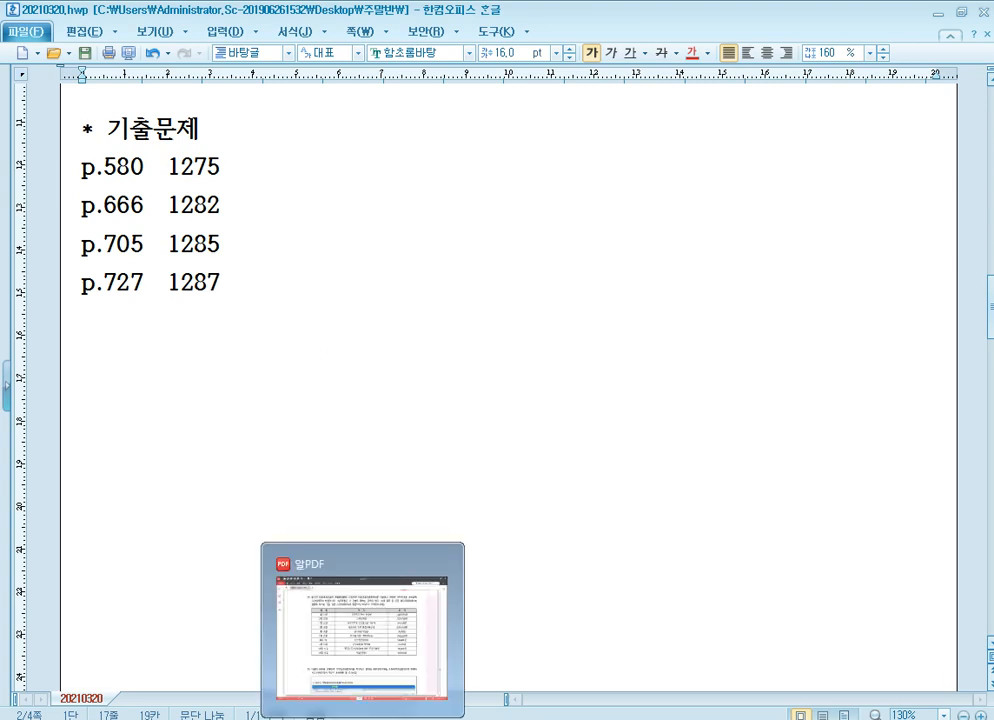
Switch to 알PDF and go to page 727, showing question [2] on the 세금과공과금 entries.
left_click(363, 718)
type("727")
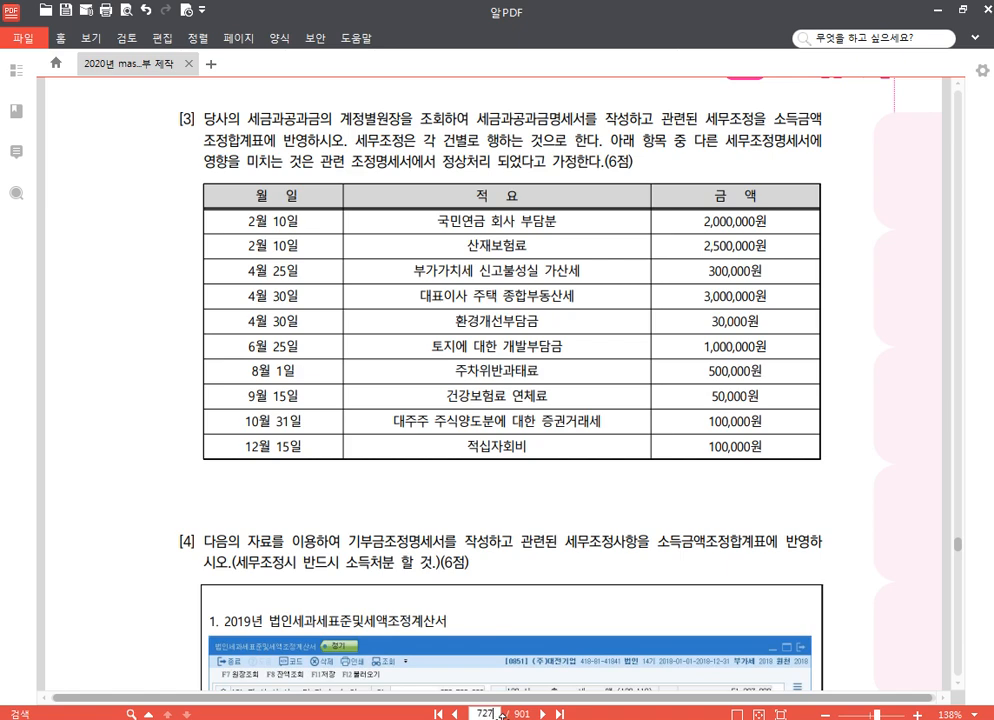
key("Return")
scroll(553, 524, "down", 1)
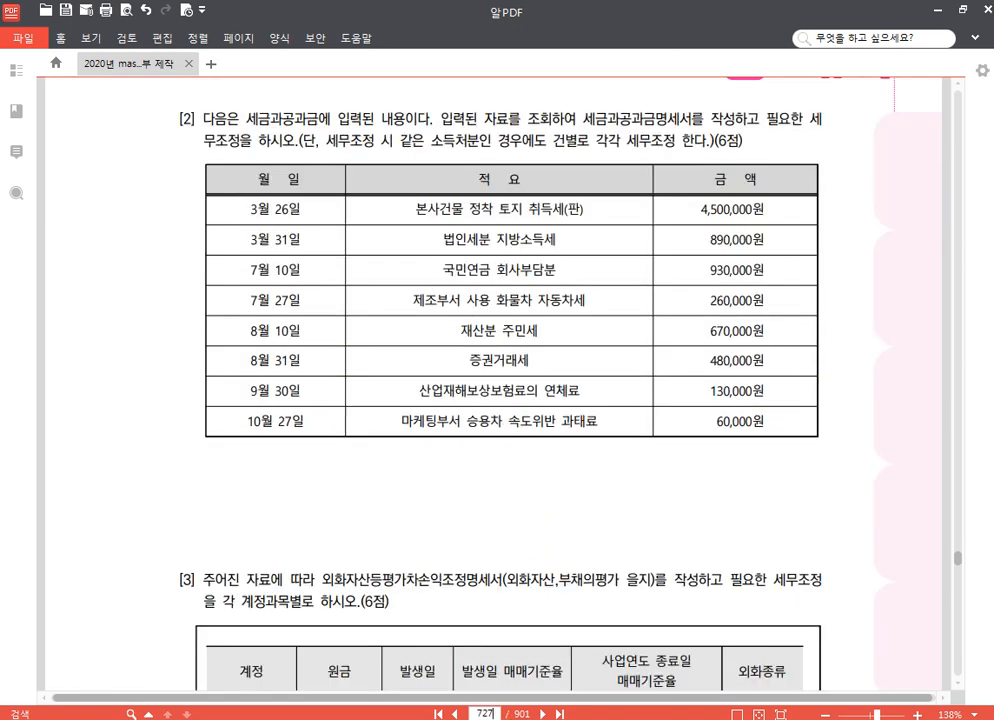
Switch to KcLep and change the working company to 1287 (주)서광, checking question [2] in the PDF.
mouse_move(363, 718)
left_click(446, 718)
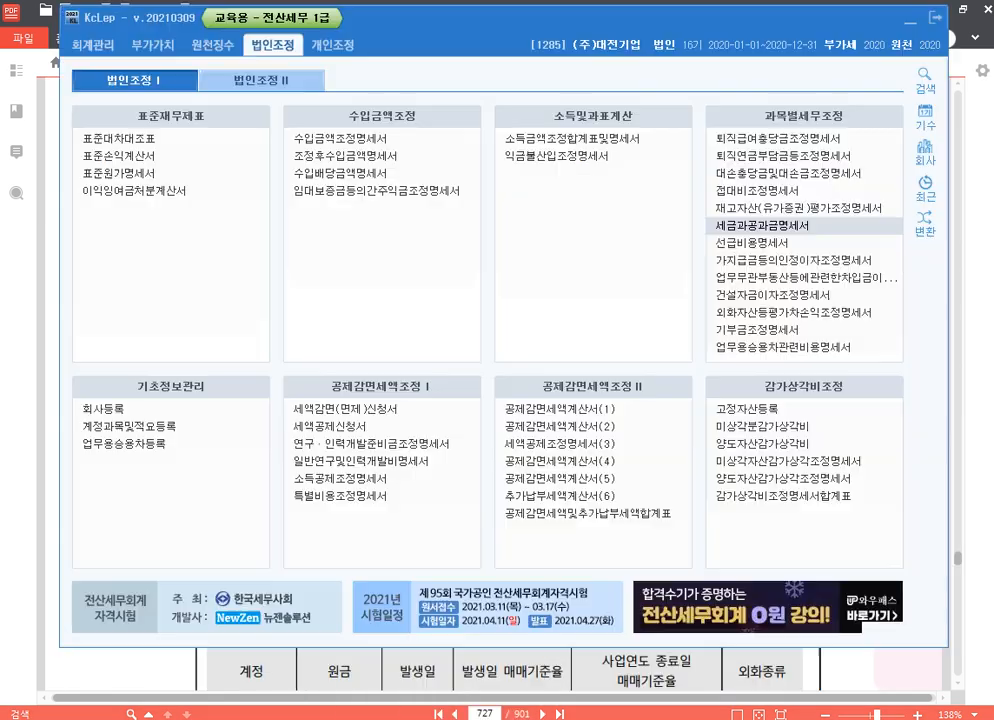
left_click(927, 152)
type("1285")
key("Return")
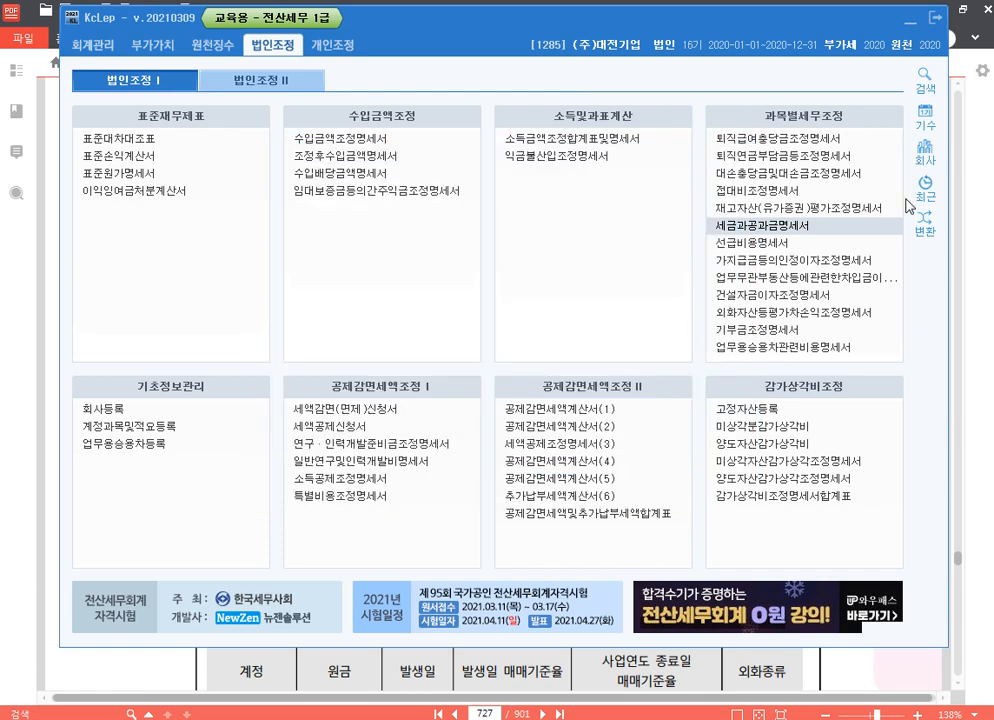
key("alt+Tab")
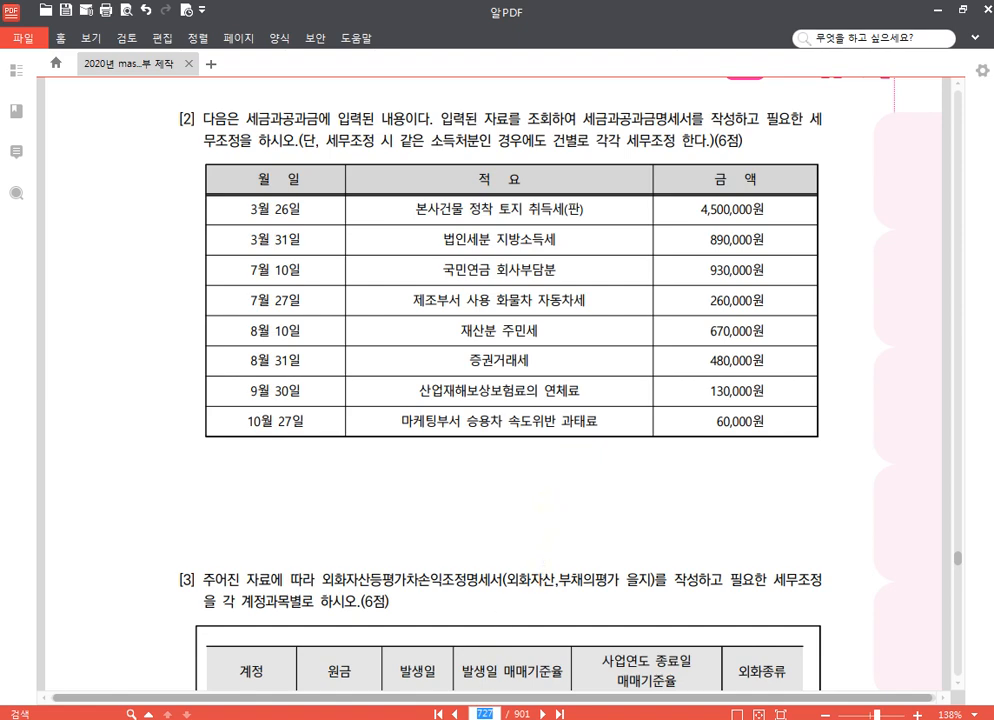
key("alt+Tab")
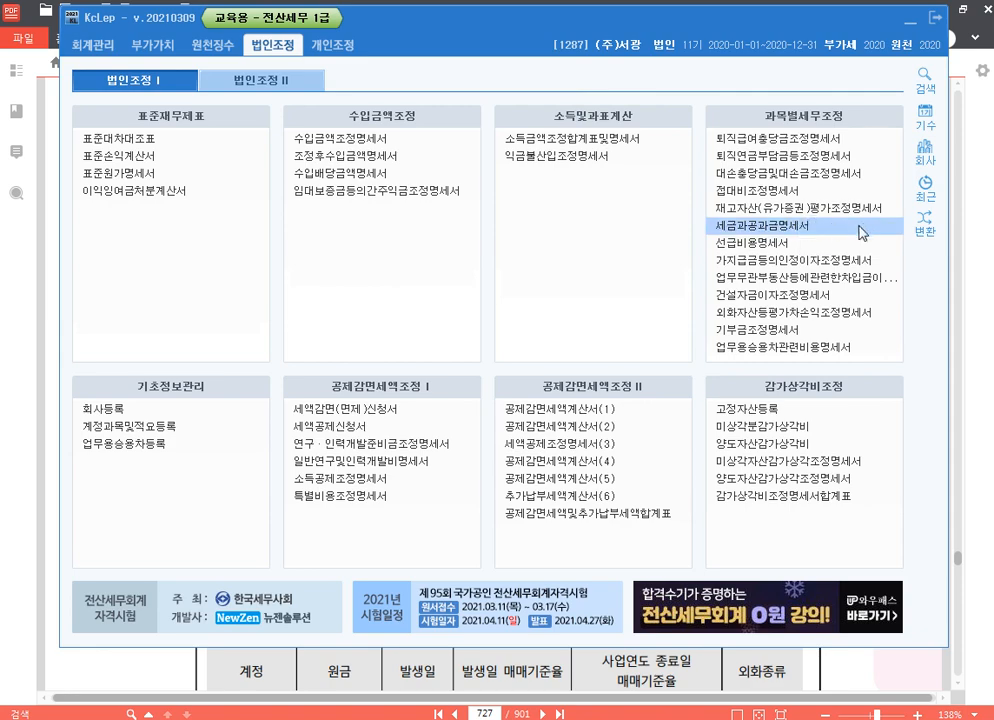
Open (주)서광's 세금과공과금명세서 and load all voucher entries from 2020-01-01 to 2020-12-31.
left_click(860, 232)
left_click(568, 62)
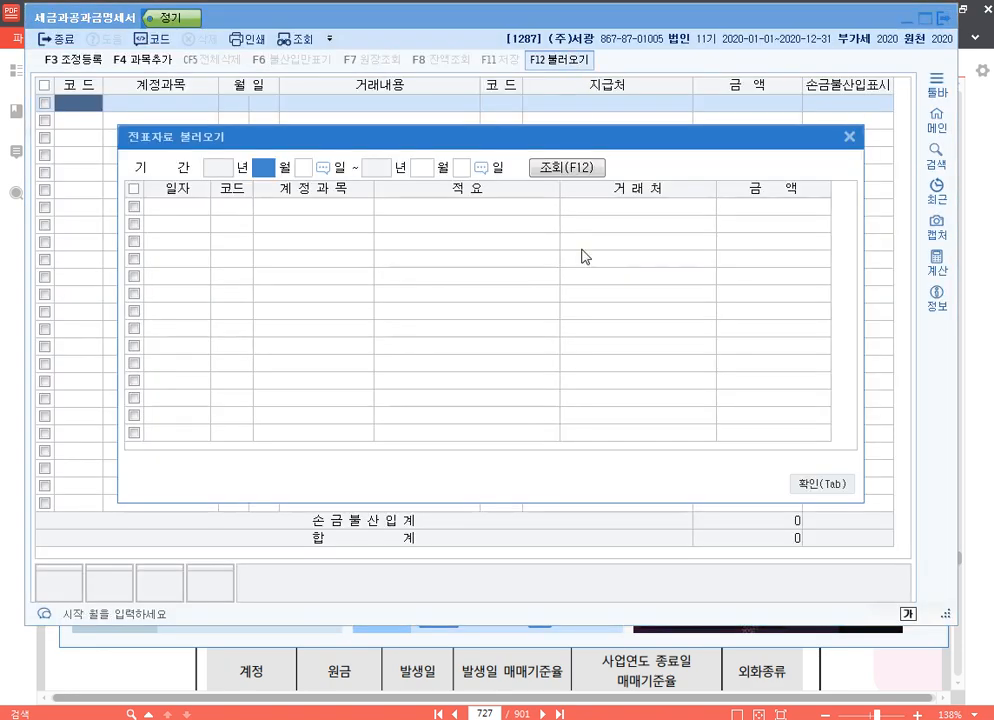
key("Return")
key("Return")
key("Return")
key("Return")
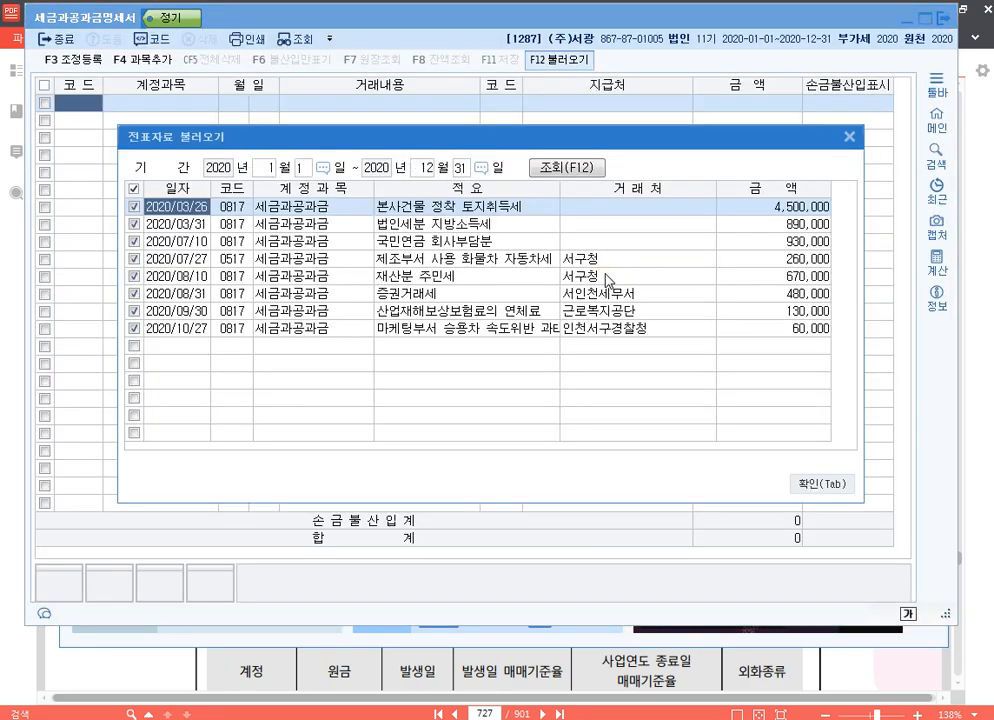
left_click(816, 484)
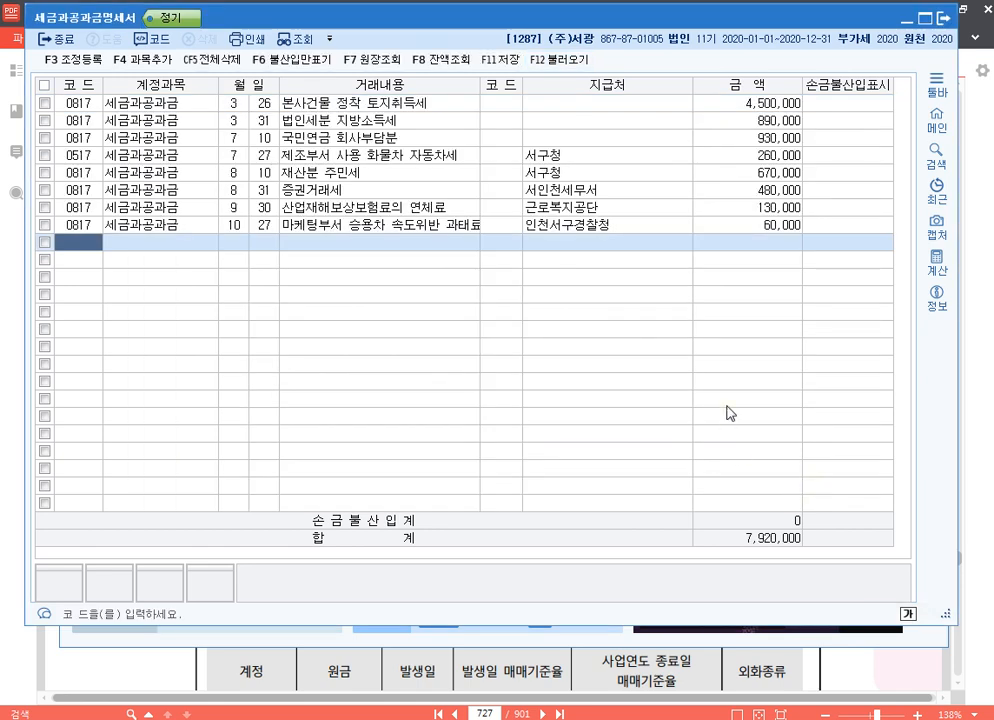
Mark the 본사건물 정착 토지취득세 and 법인세분 지방소득세 rows as 손금불산입.
left_click(850, 104)
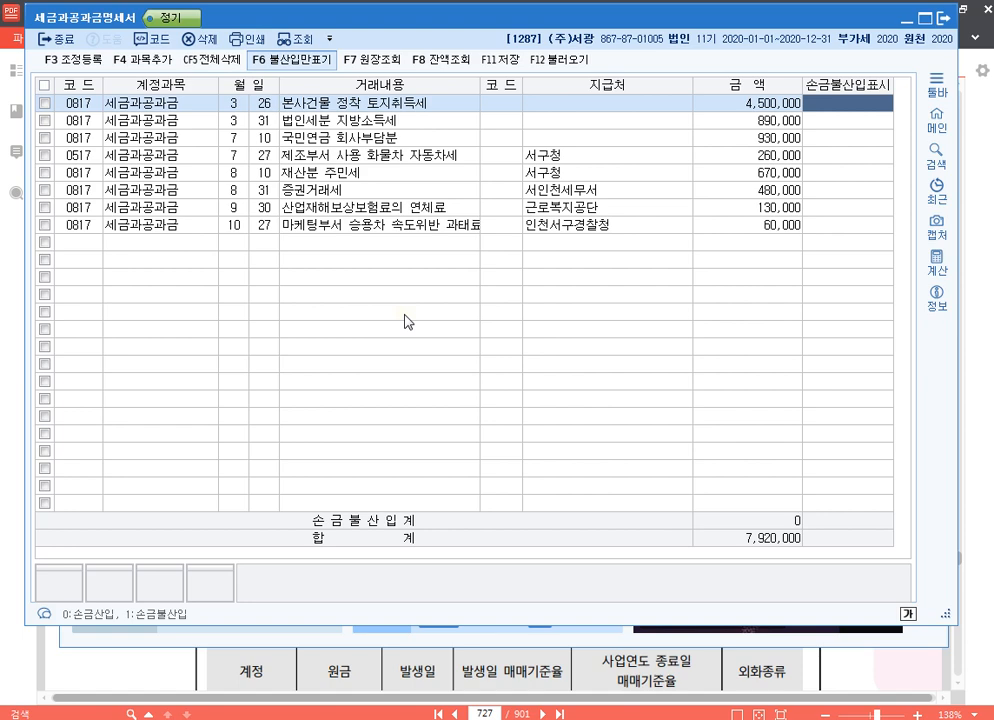
type("1")
key("Return")
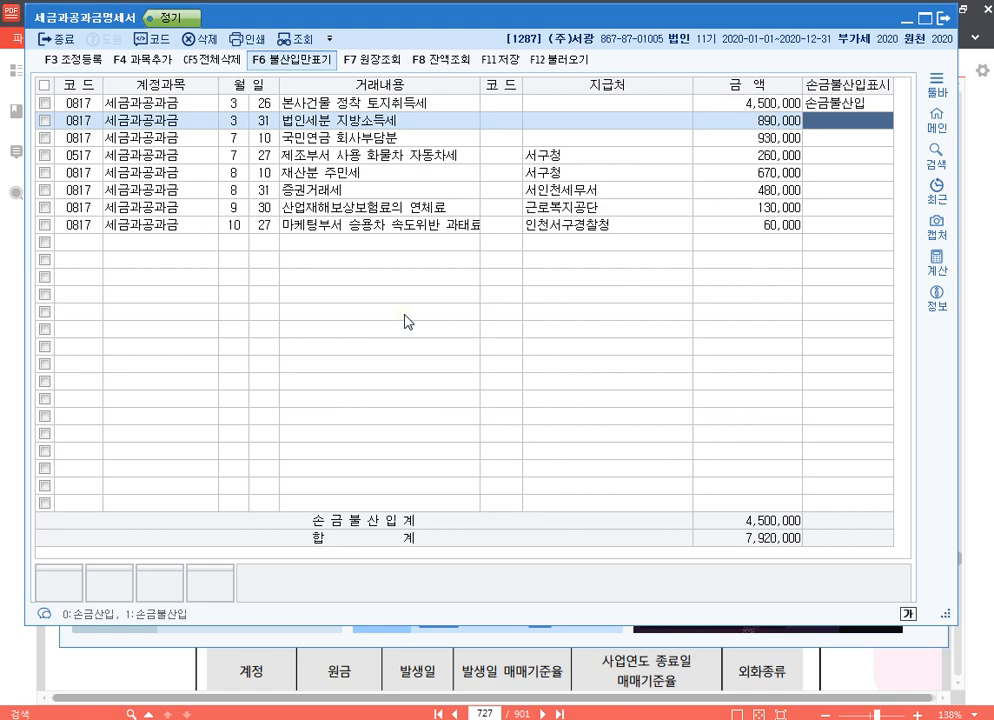
type("1")
key("Return")
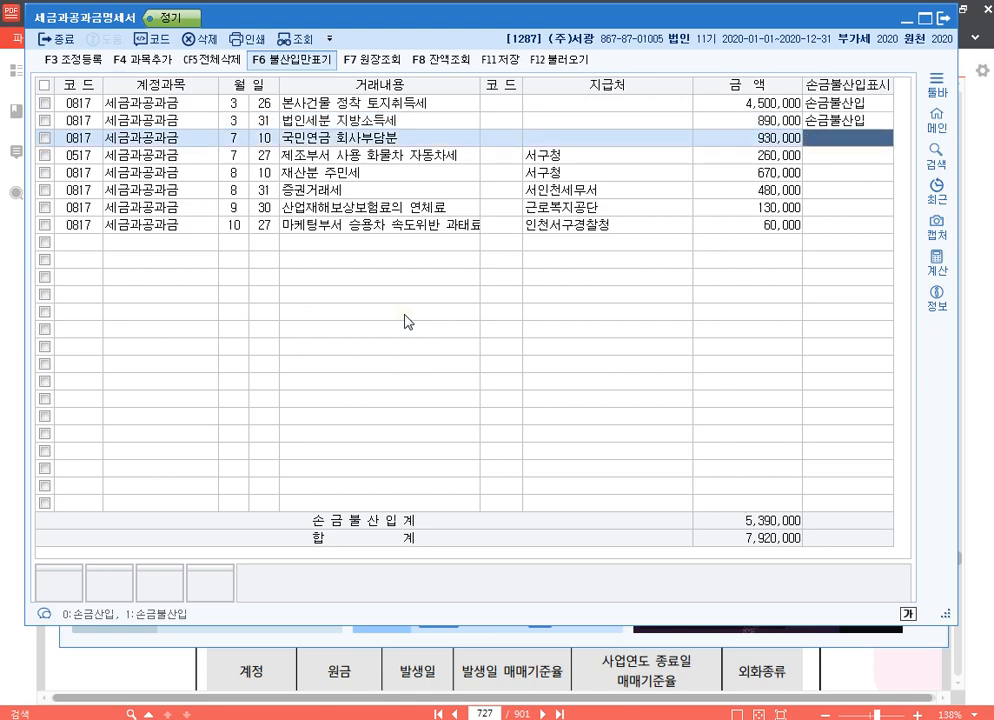
Leave the rows from 국민연금 회사부담분 to 산업재해보상보험료의 연체료 unmarked and mark the 마케팅부서 승용차 속도위반 과태료 row as 손금불산입.
key("Return")
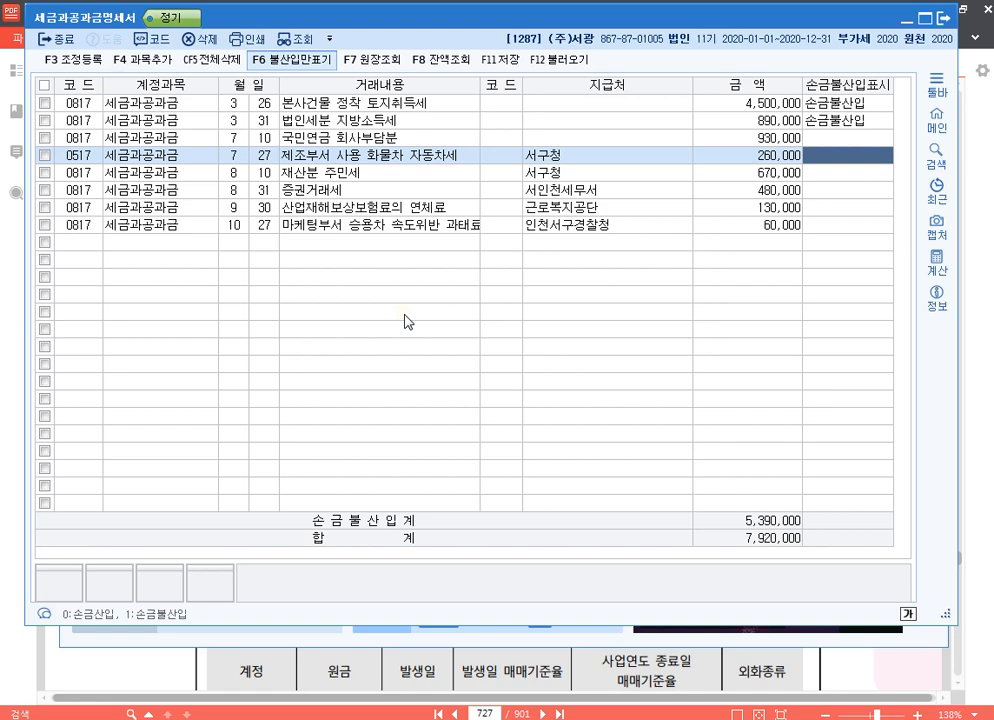
key("Return")
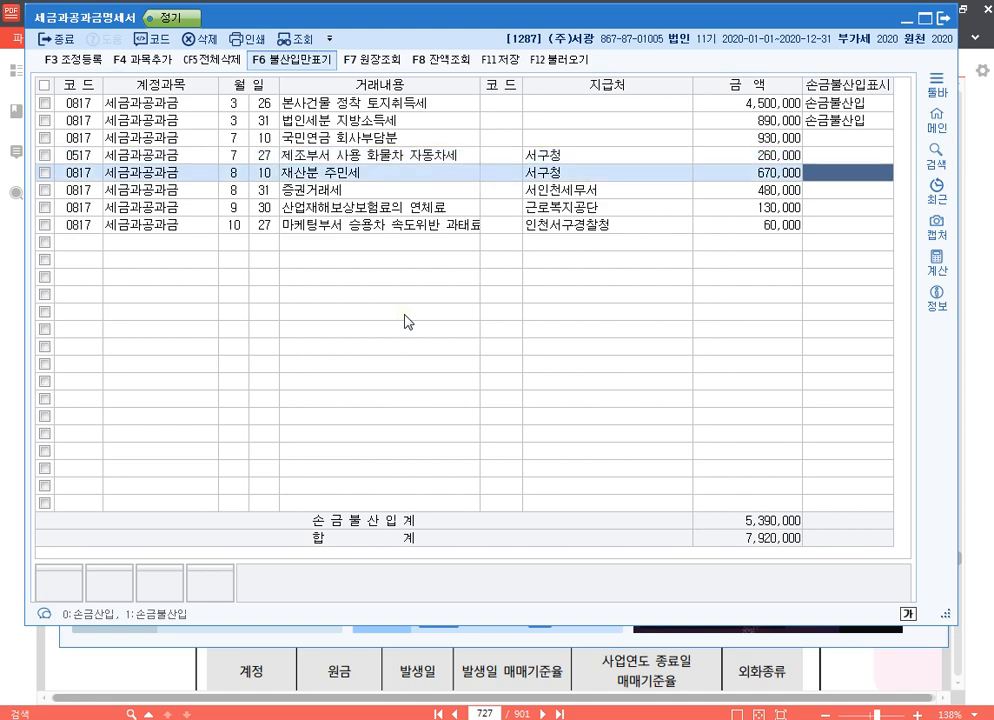
key("Return")
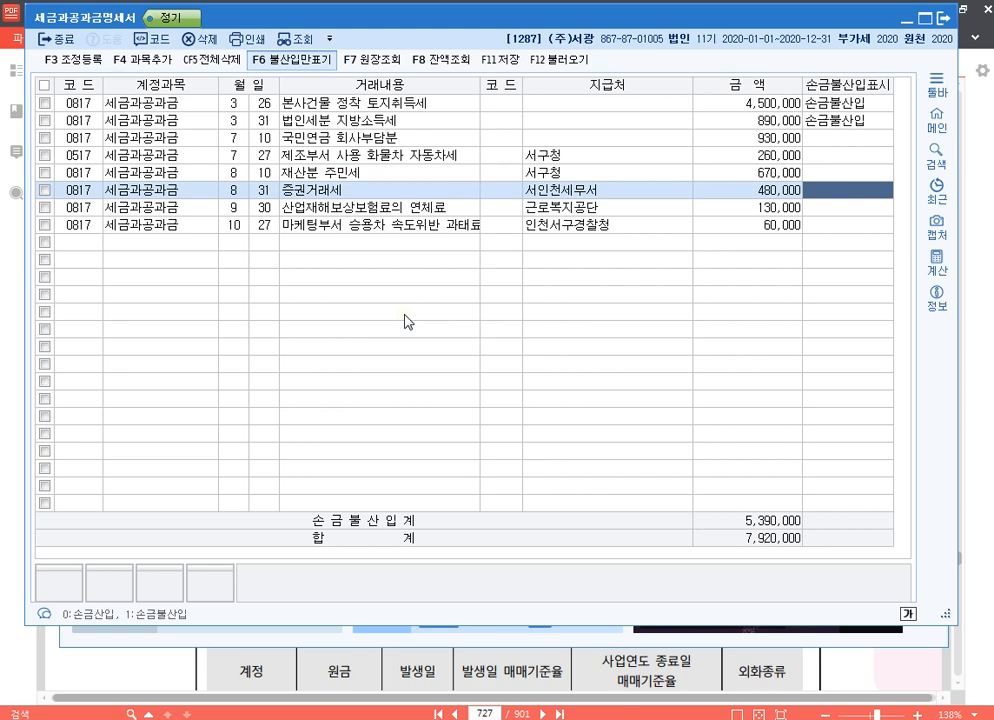
key("Return")
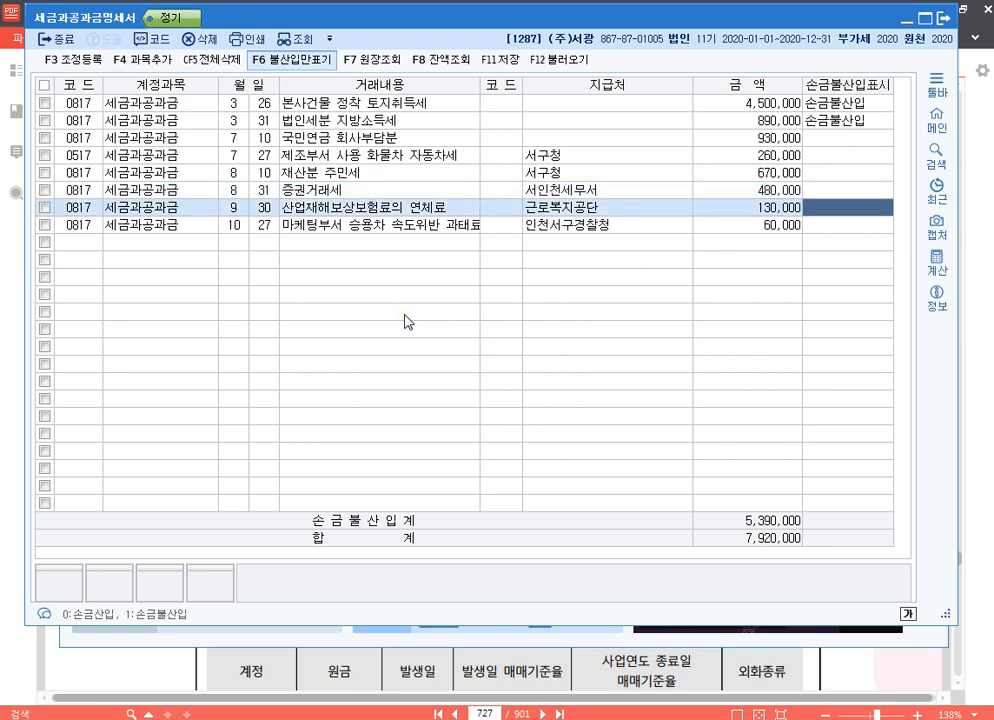
key("Return")
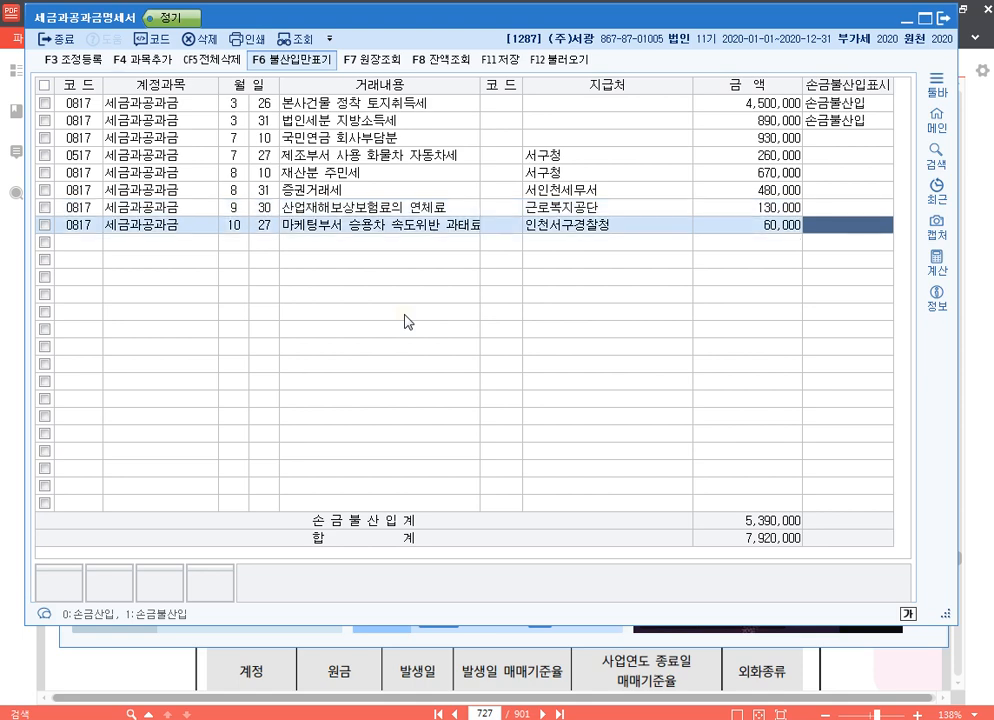
type("1")
key("Return")
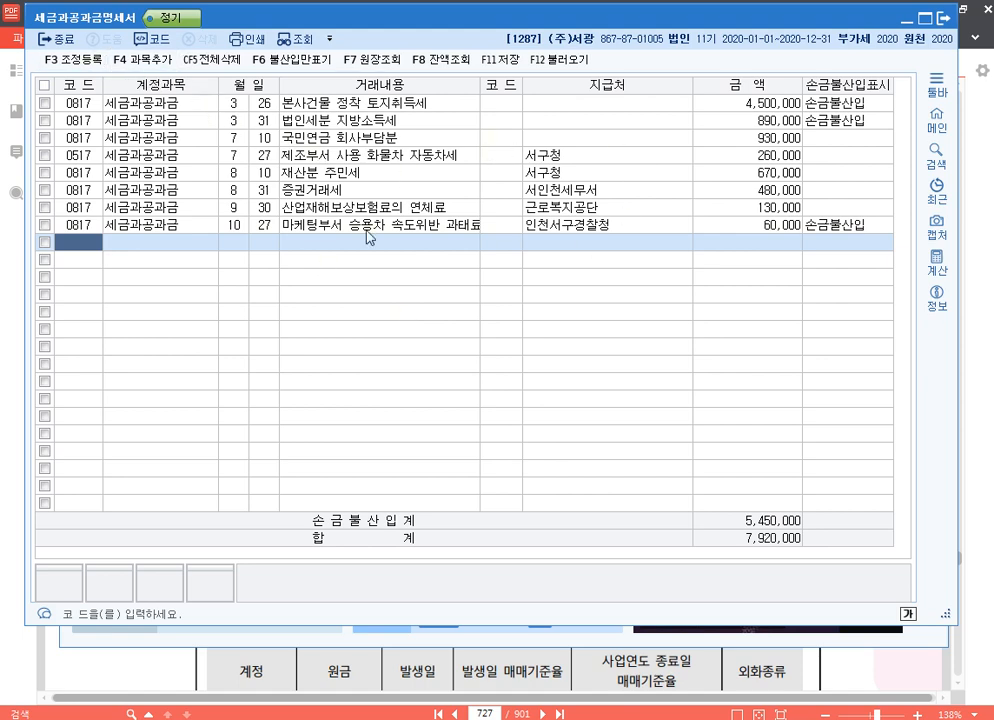
Open 조정 등록 and add 토지분 취득,등록세 under 익금산입 및 손금불산입 with amount 4,500,000, keeping 유보발생 and its preset description.
left_click(55, 60)
left_click(488, 536)
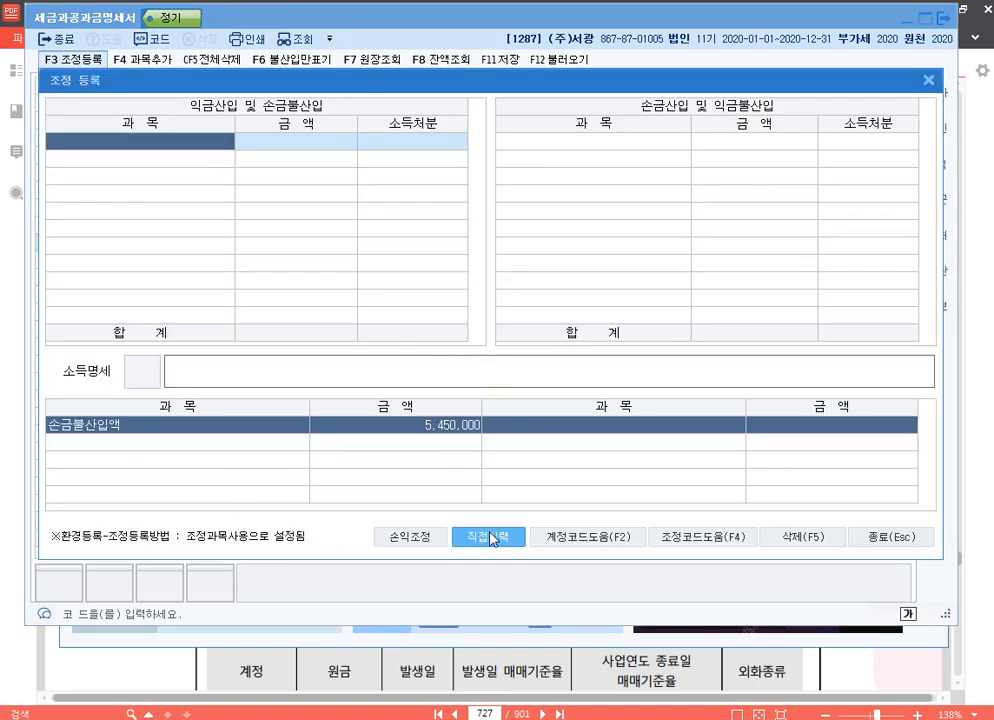
key("Return")
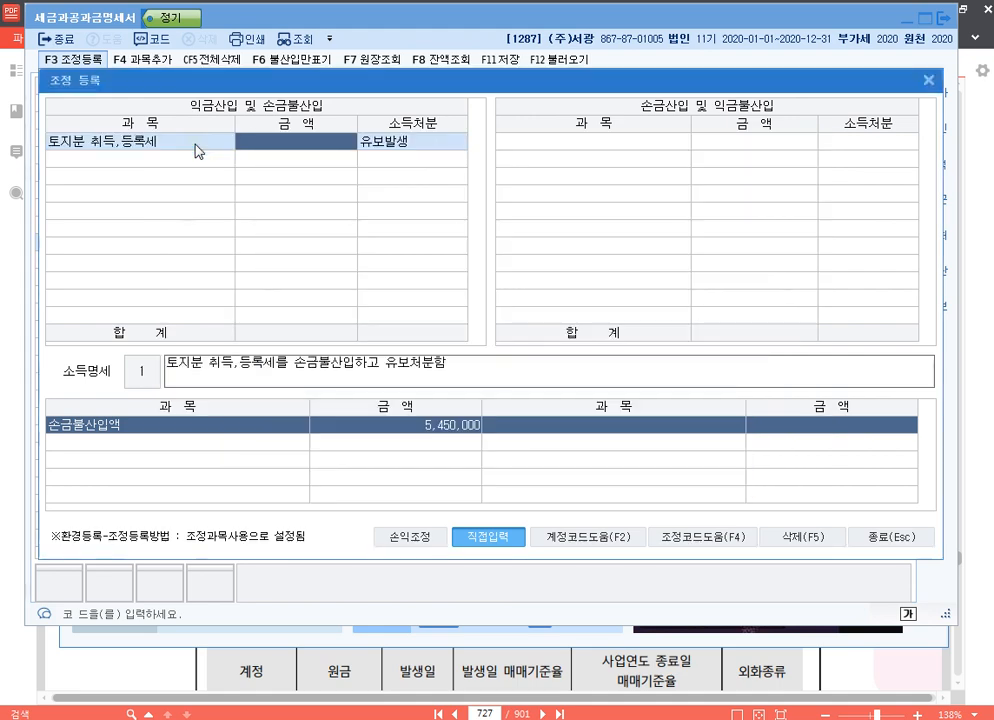
type("4500000")
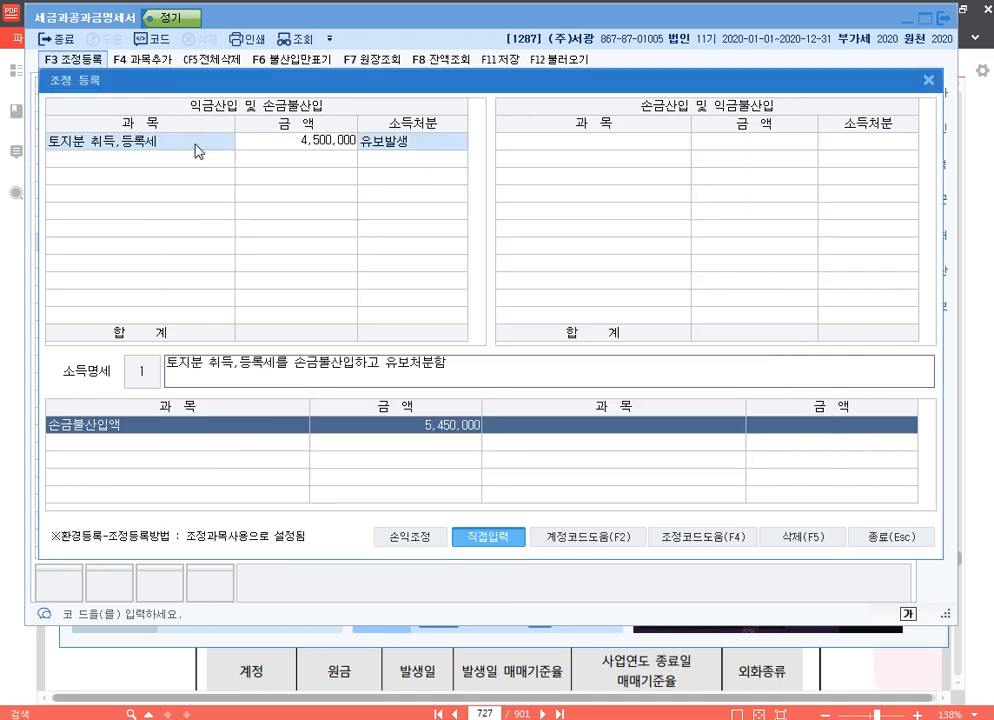
key("Return")
key("Return")
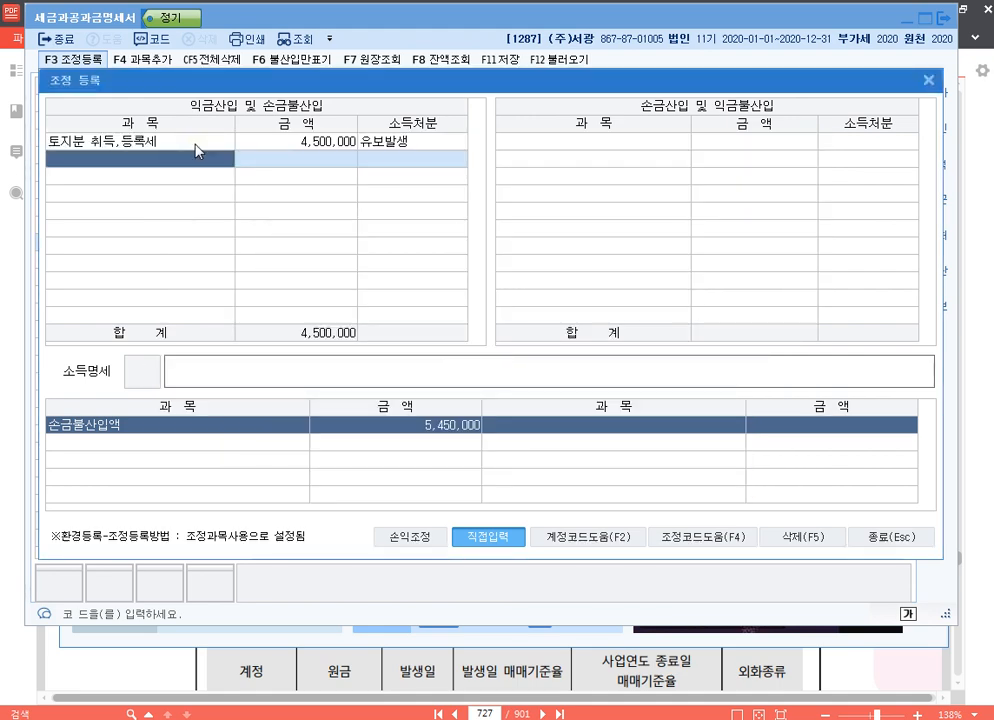
Register 법인세분 지방소득세 of 890,000 as 기타사외유출 with the description "손금불산입 법인세분 지방소득세 기타사외유출".
type("법")
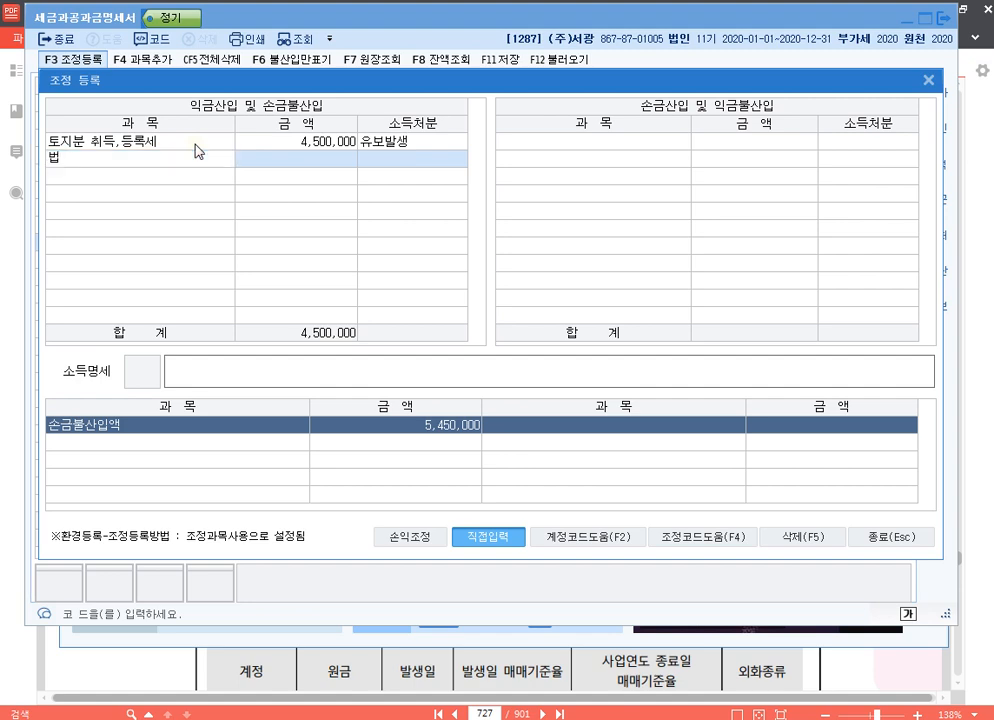
type("인세분 지방소득세")
key("Return")
type("8900000")
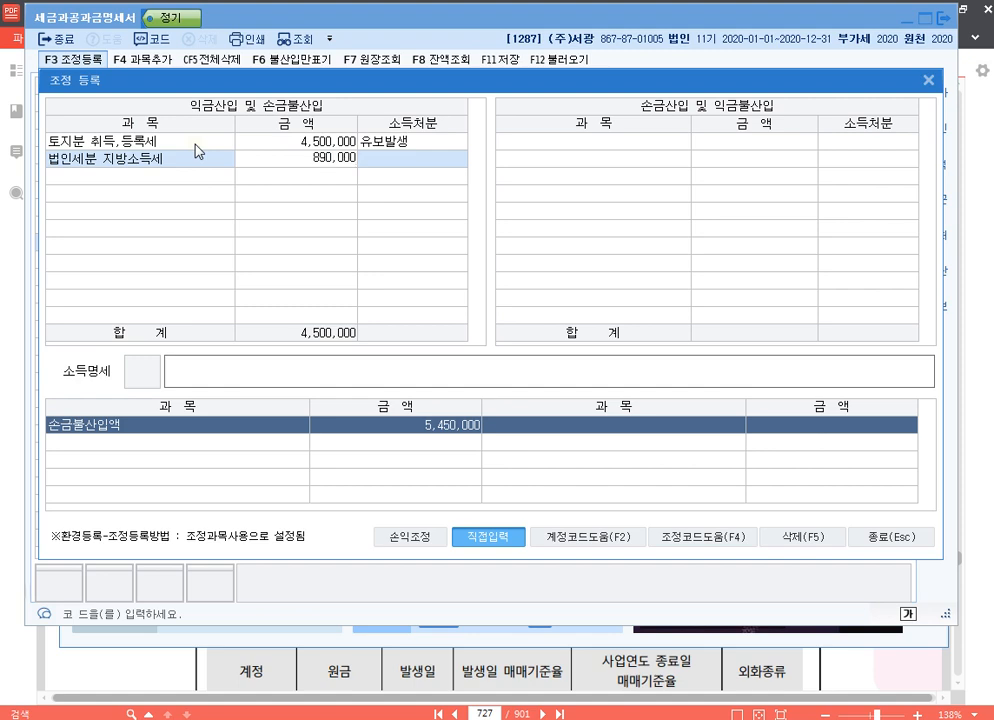
key("Return")
type("6")
key("Return")
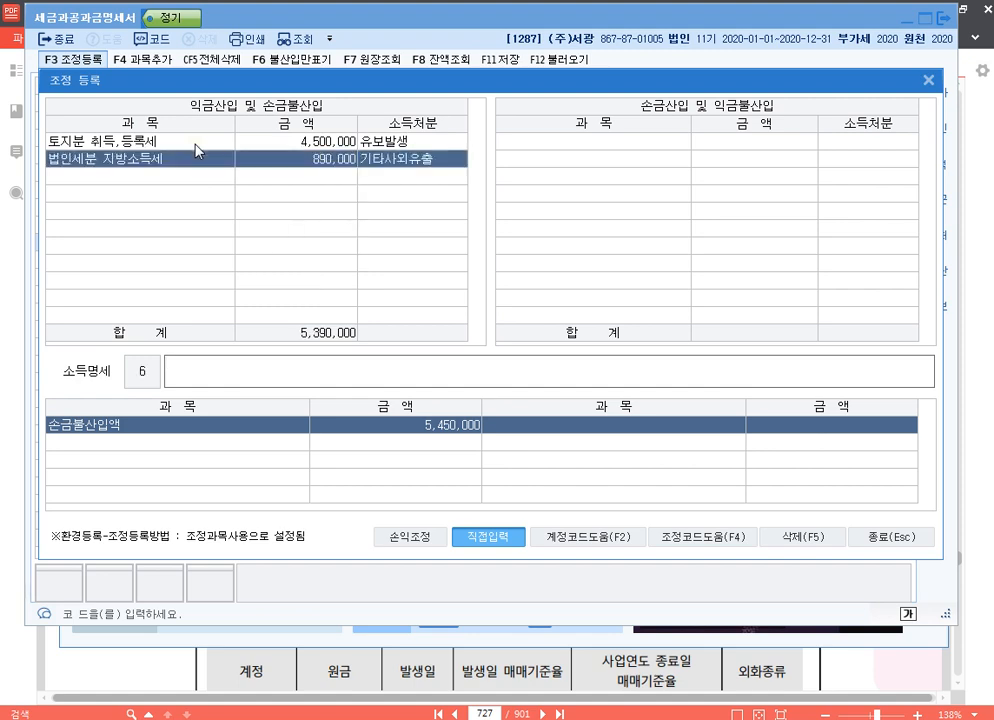
type("손금불산입 법인세분 ")
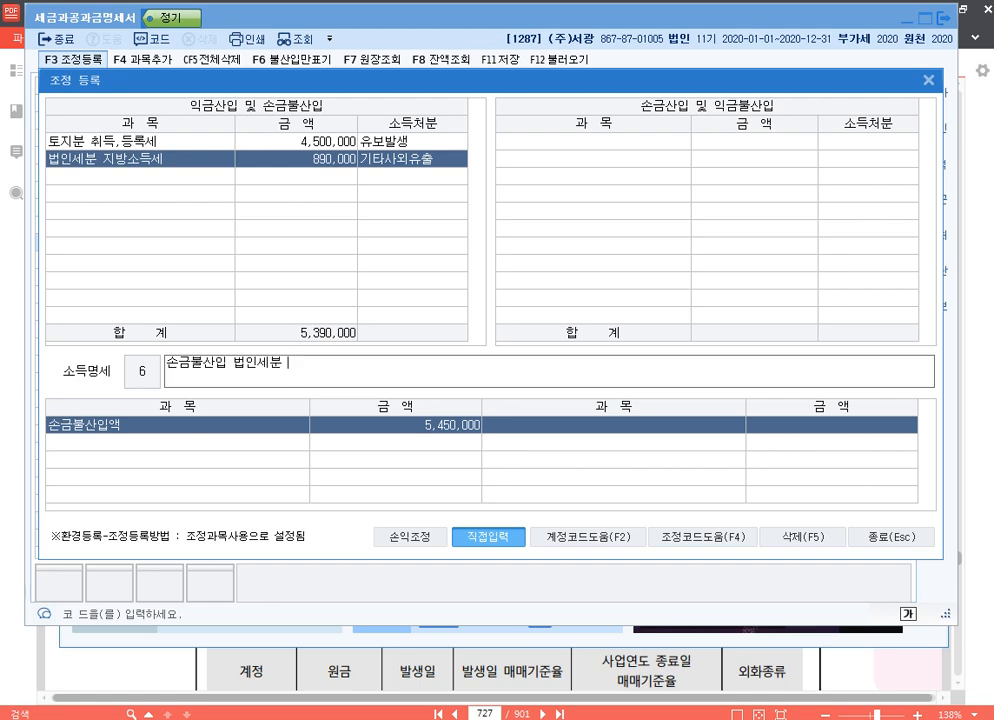
type("지방소득세 기타사외유출")
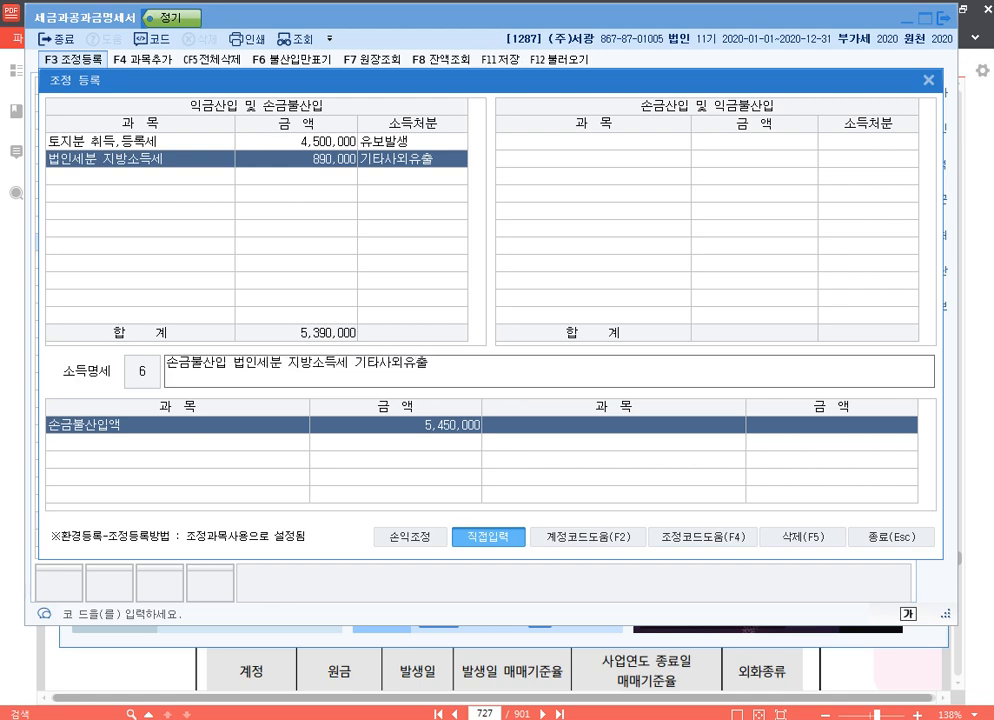
key("Return")
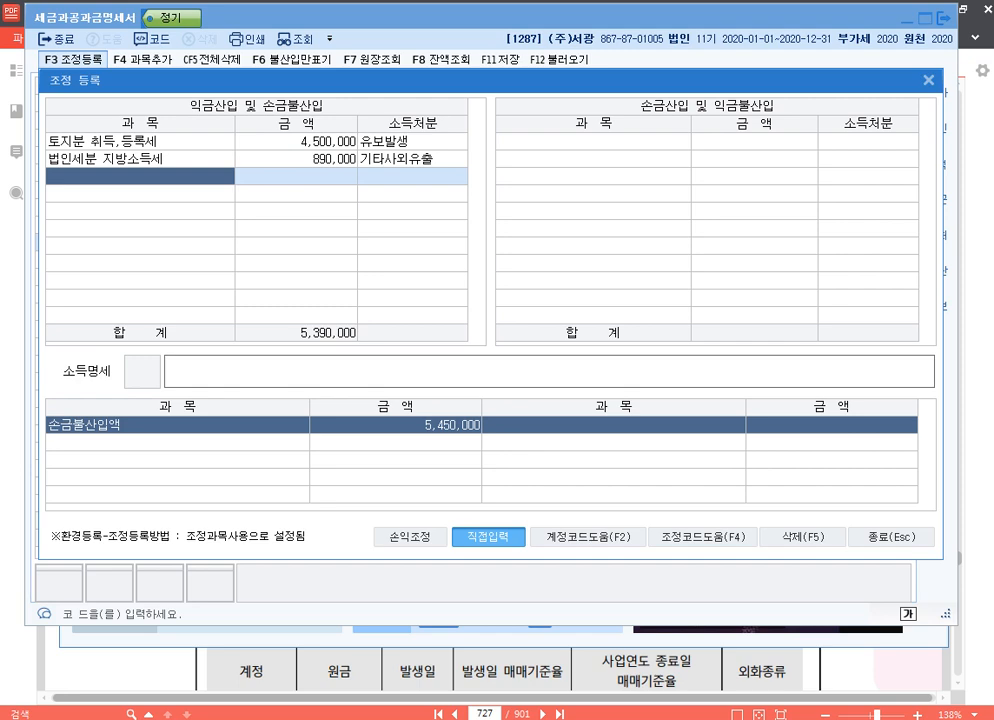
Register 속도위반과태료 of 60,000 as 기타사외유출 with the description "손금불산입 속도위반과태료 기타사외유출".
type("속")
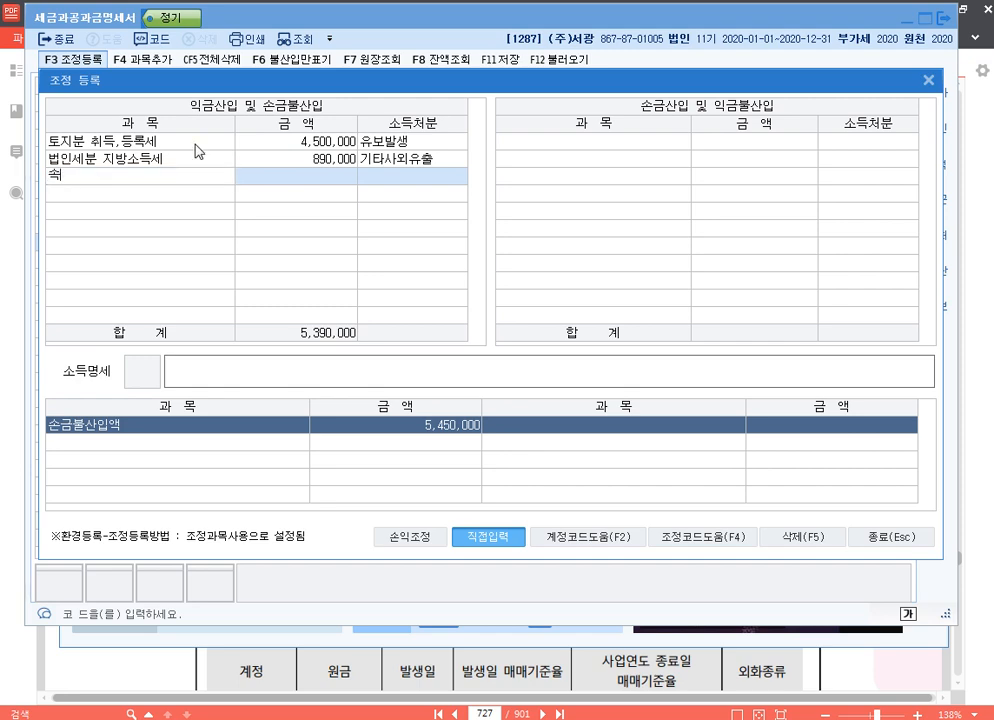
type("위위바반과태료")
key("Return")
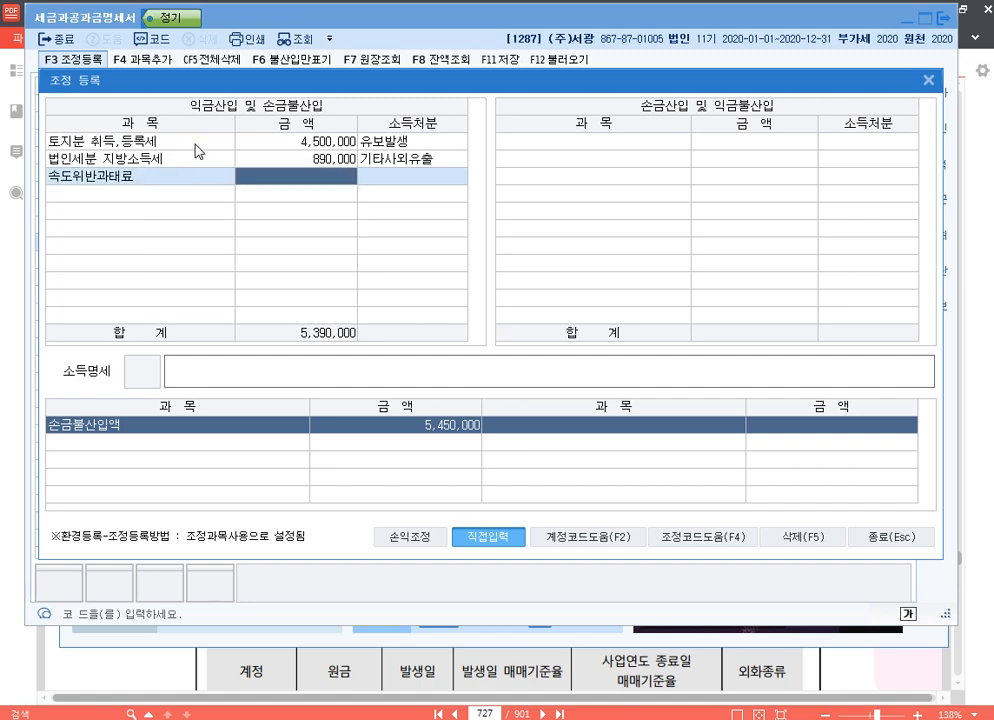
type("600000")
key("Return")
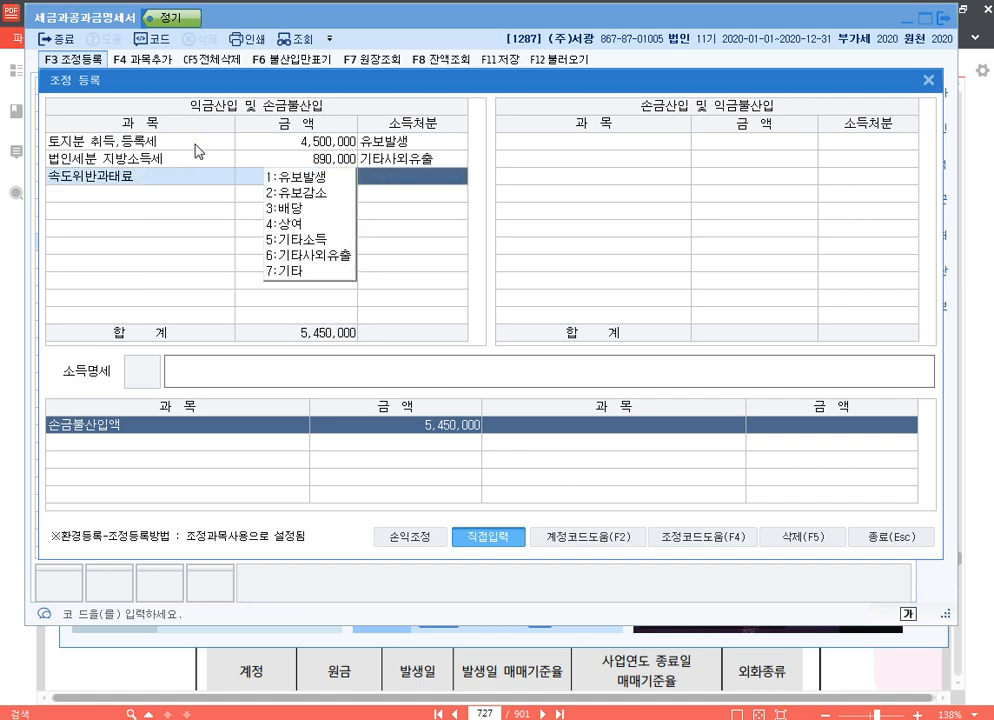
type("6")
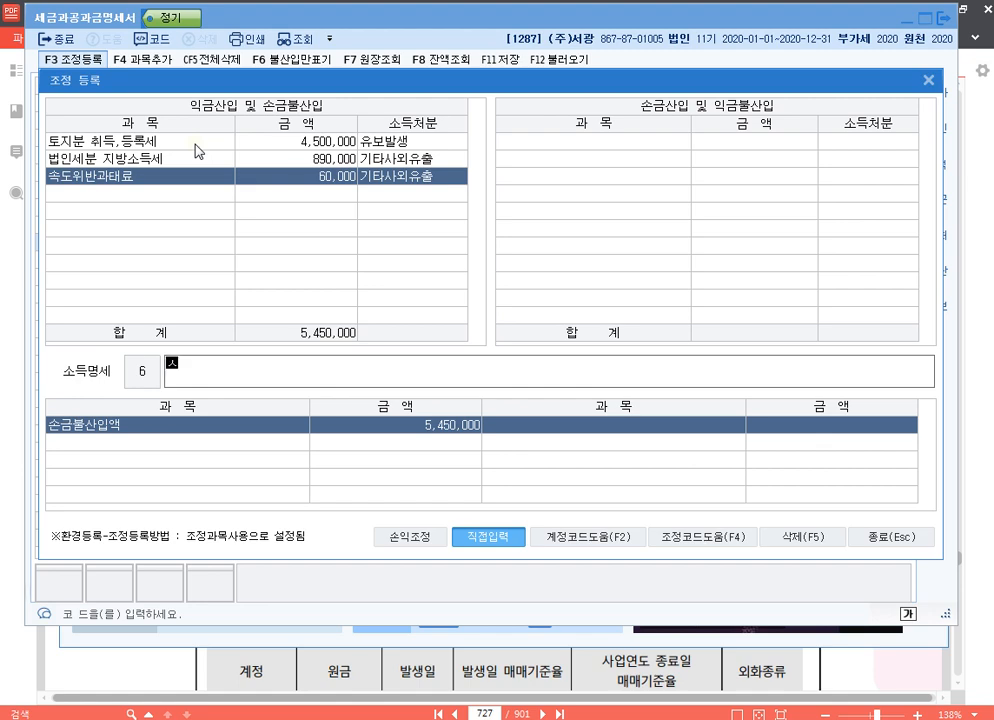
type("손금불산입 속")
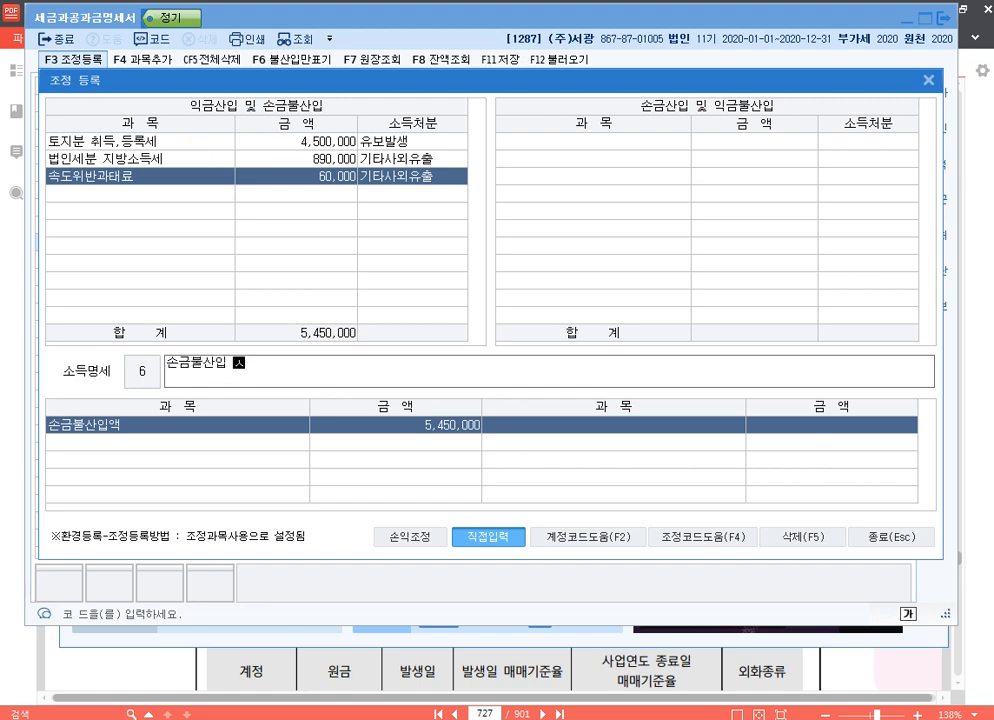
type("도위반과태료 ")
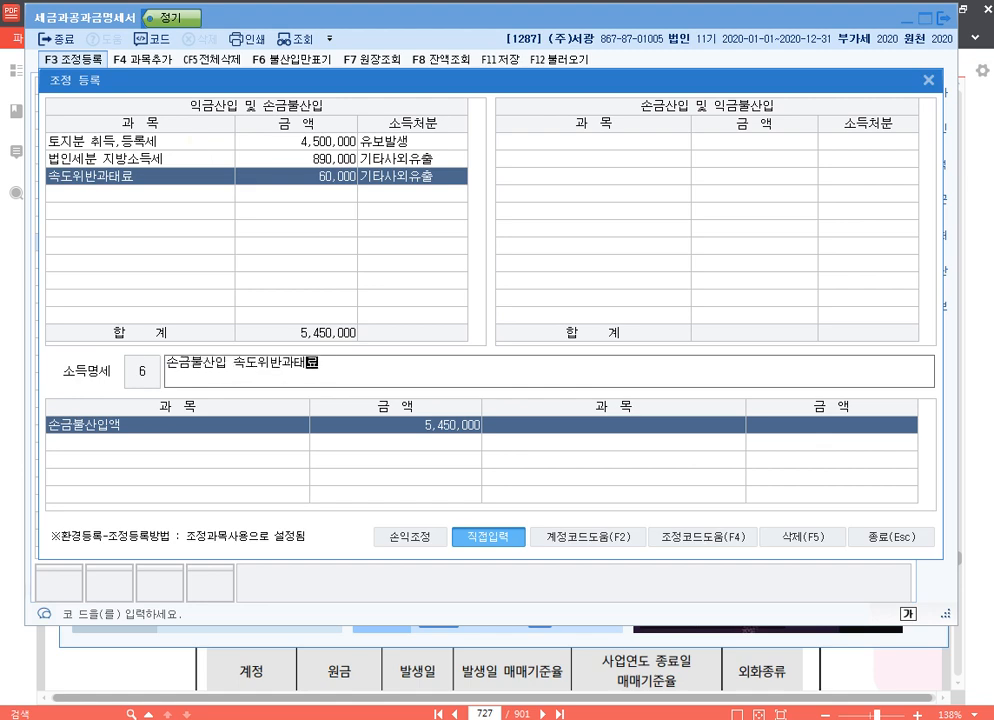
type("기타사외유출")
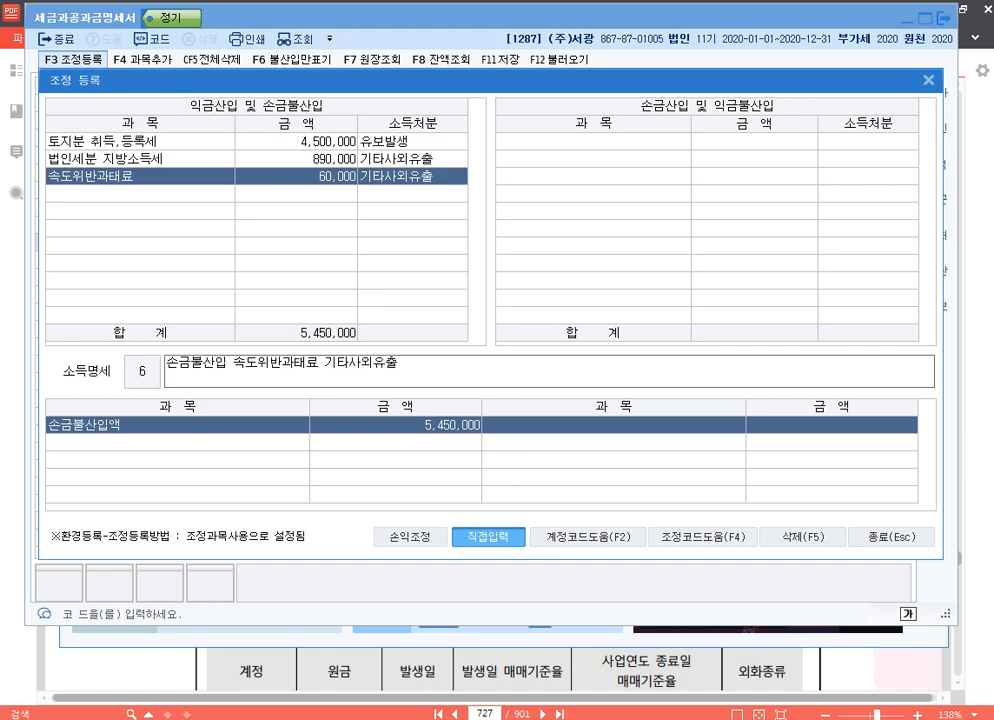
key("Return")
left_click(140, 176)
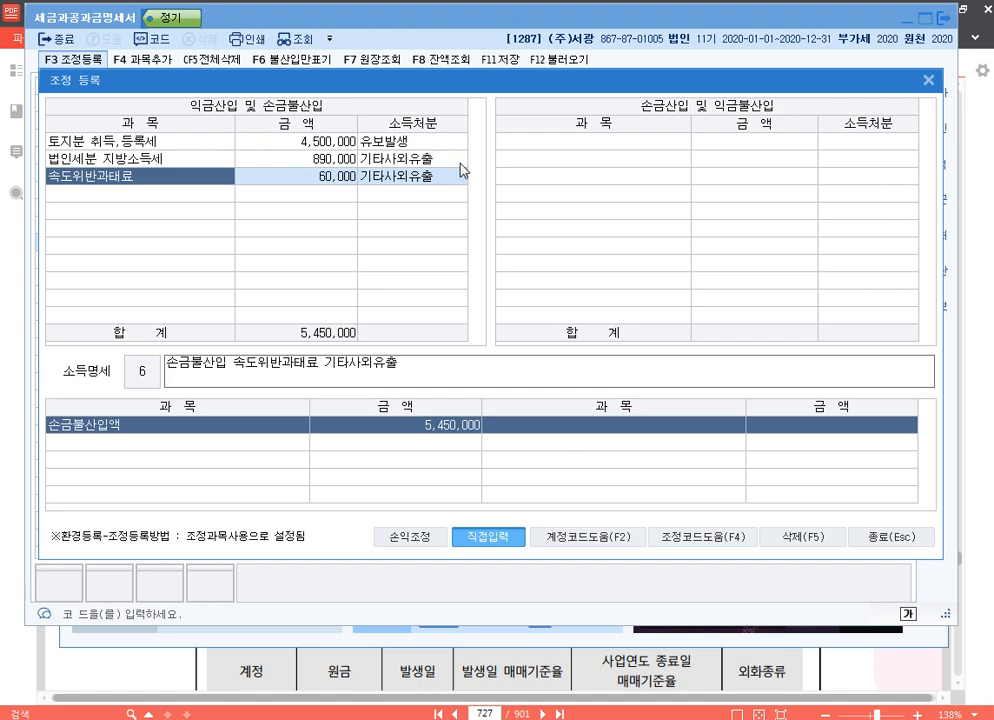
Close the 조정 등록 dialog together with 세금과공과금명세서, and go to page 479 of the PDF textbook.
left_click(907, 541)
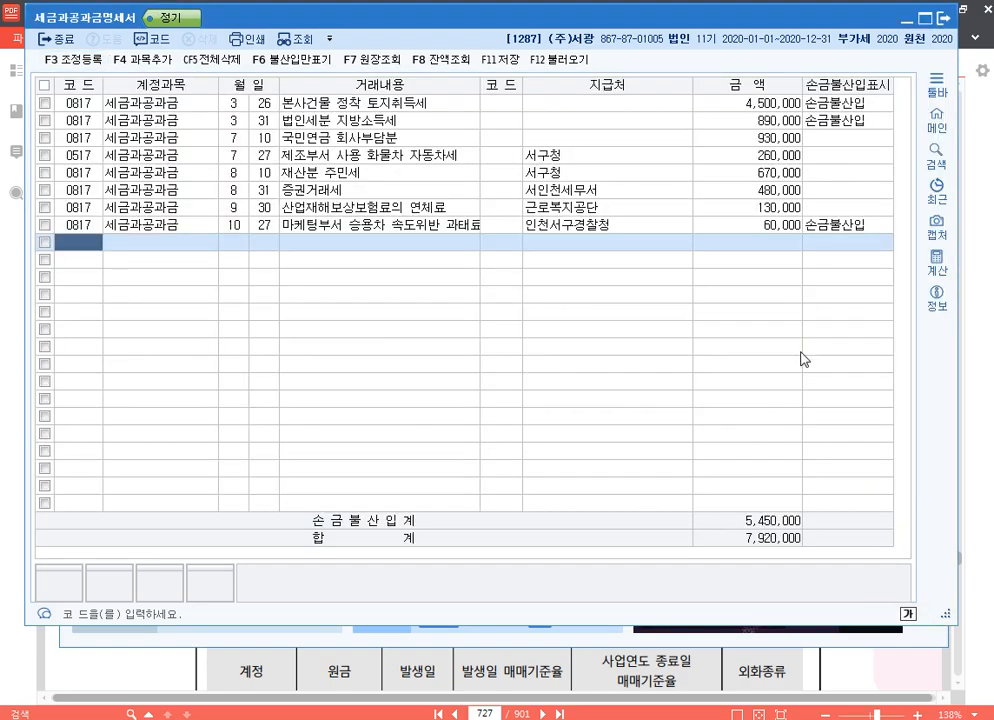
left_click(946, 22)
left_click(987, 522)
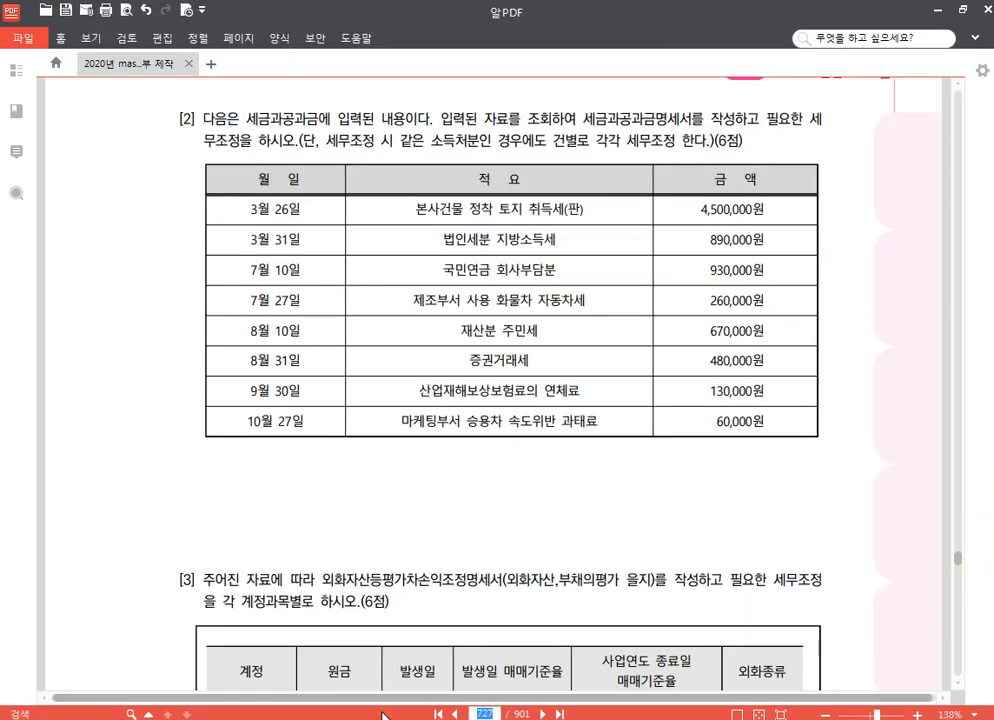
type("479")
key("Return")
scroll(469, 607, "down", 4)
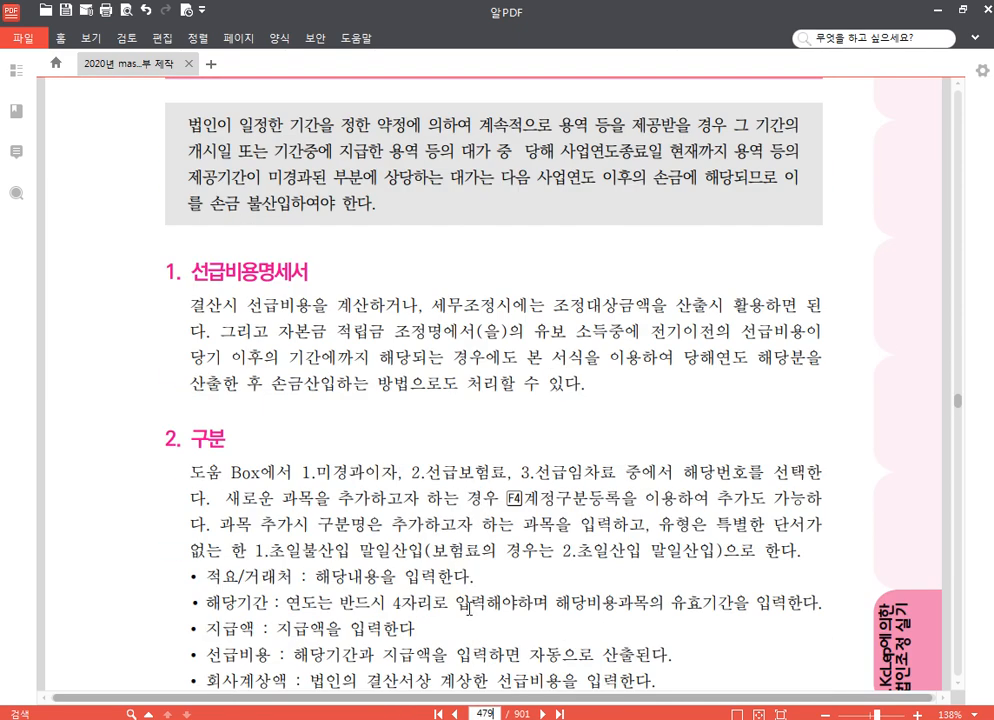
Switch to KcLep and change the working company to code 8200.
key("alt+Tab")
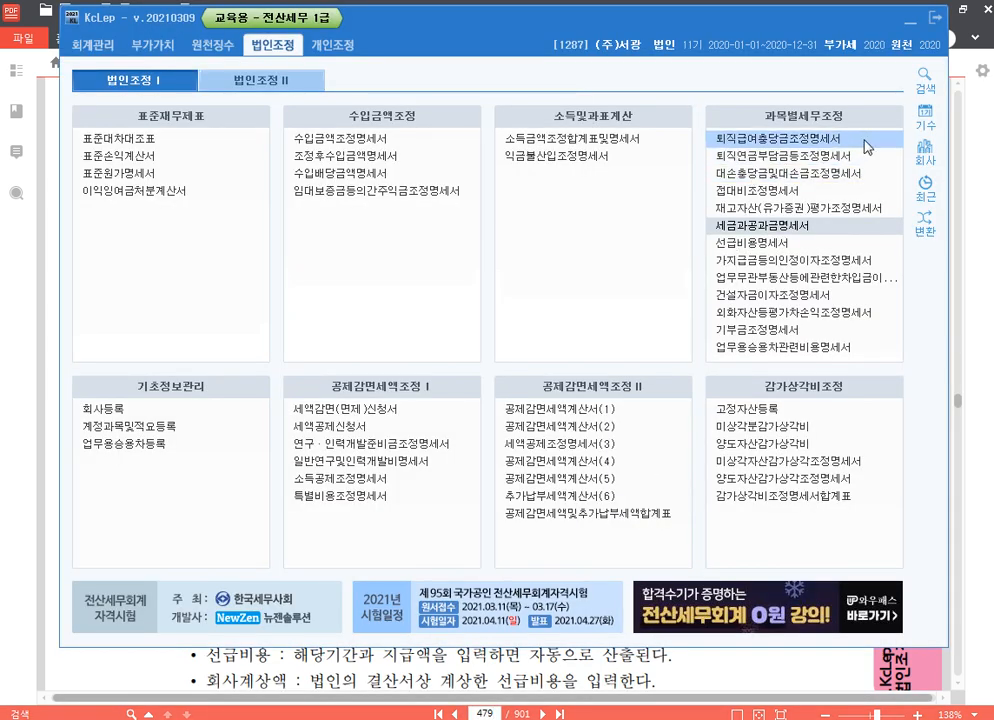
left_click(926, 152)
type("8200")
key("Return")
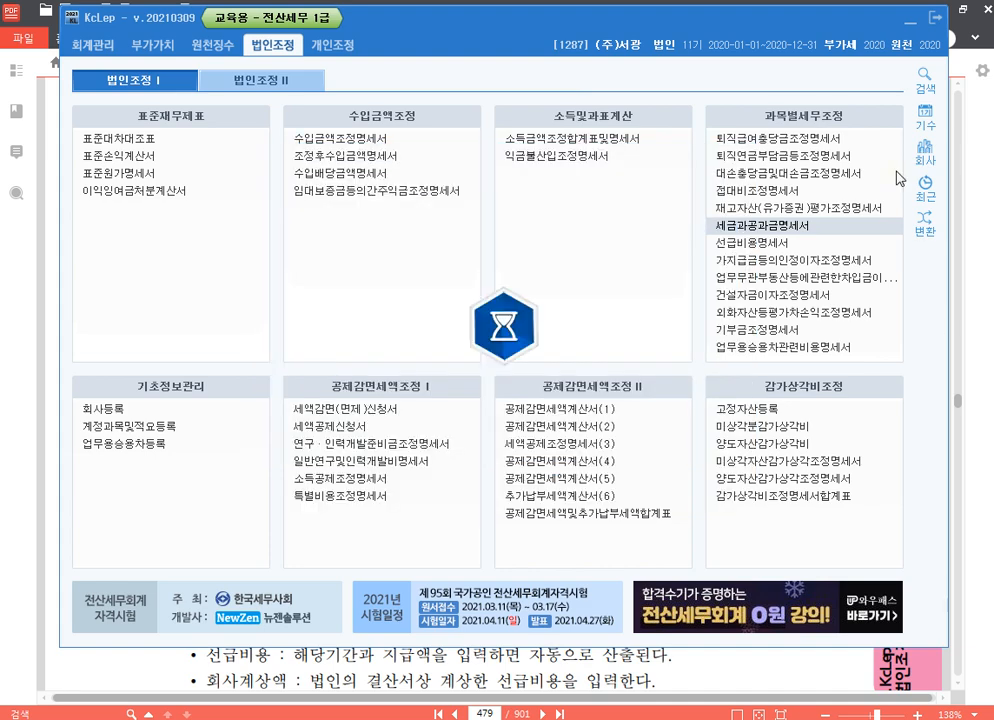
Switch to the Hangul notes and add the heading "** 선급비용 명세서 **" below the p.727 line.
key("alt+Tab")
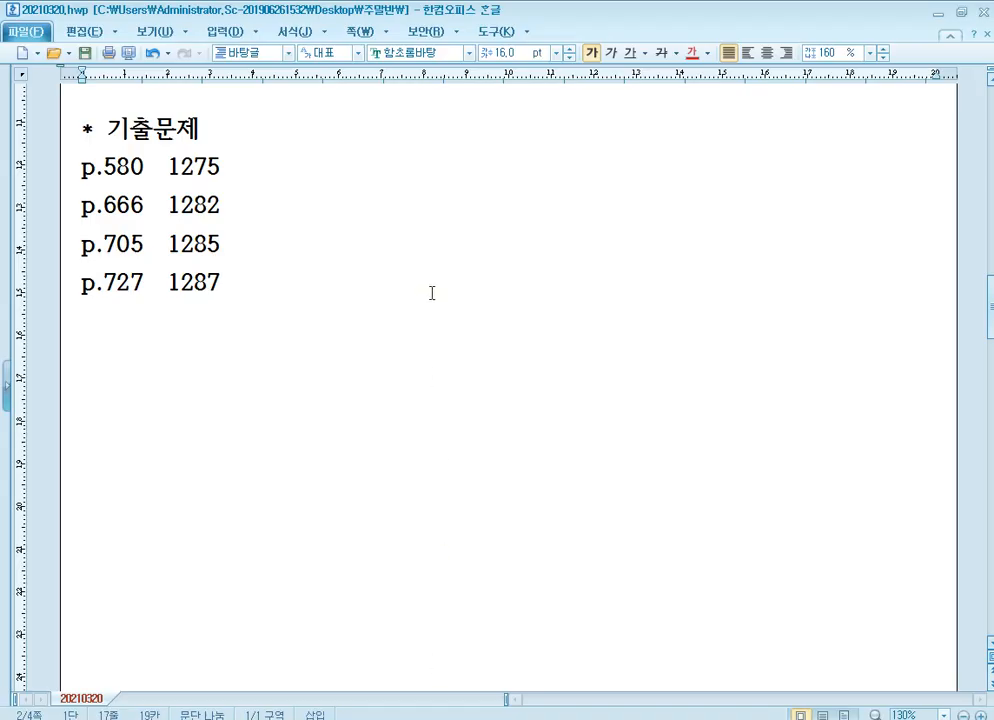
scroll(432, 293, "down", 3)
left_click(188, 234)
type("*")
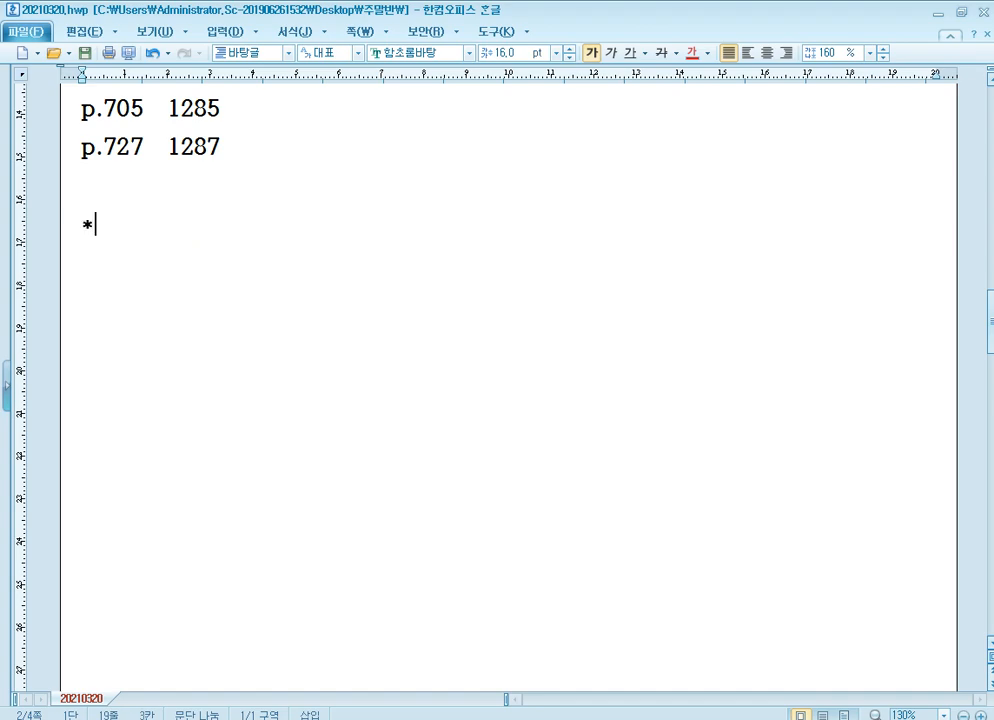
type("* ㅅ선급비용 명")
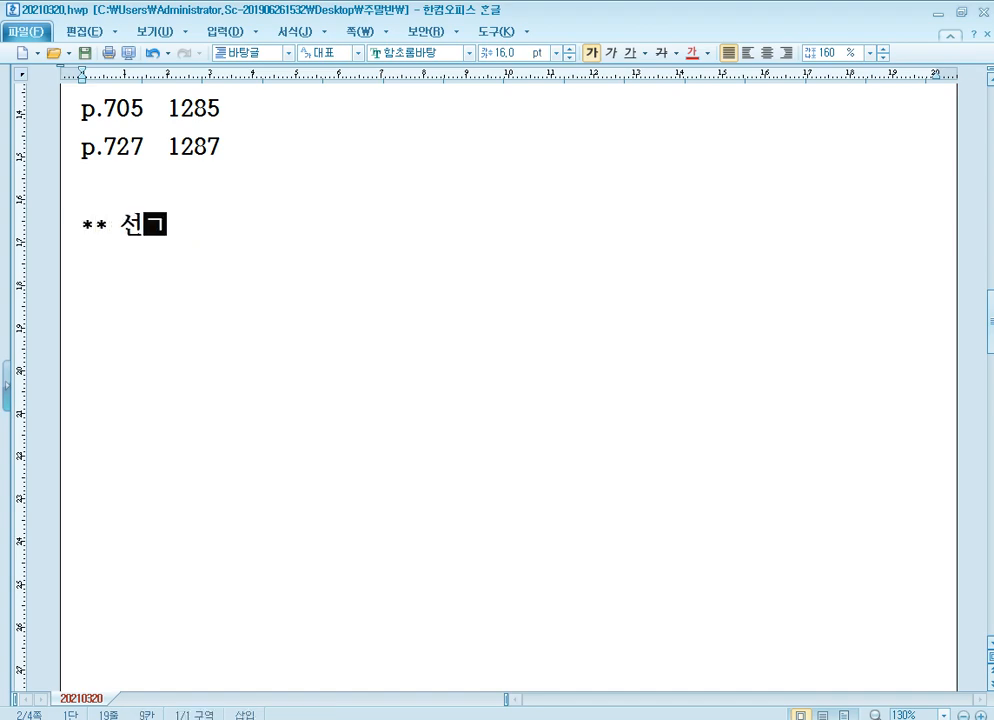
type("세")
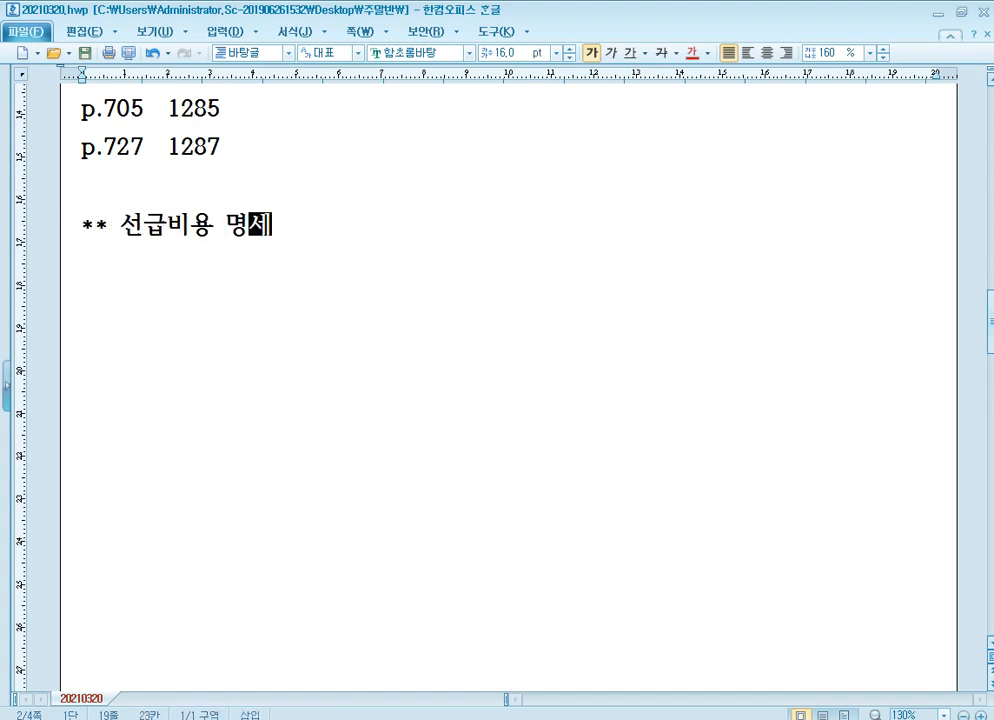
type("서 **")
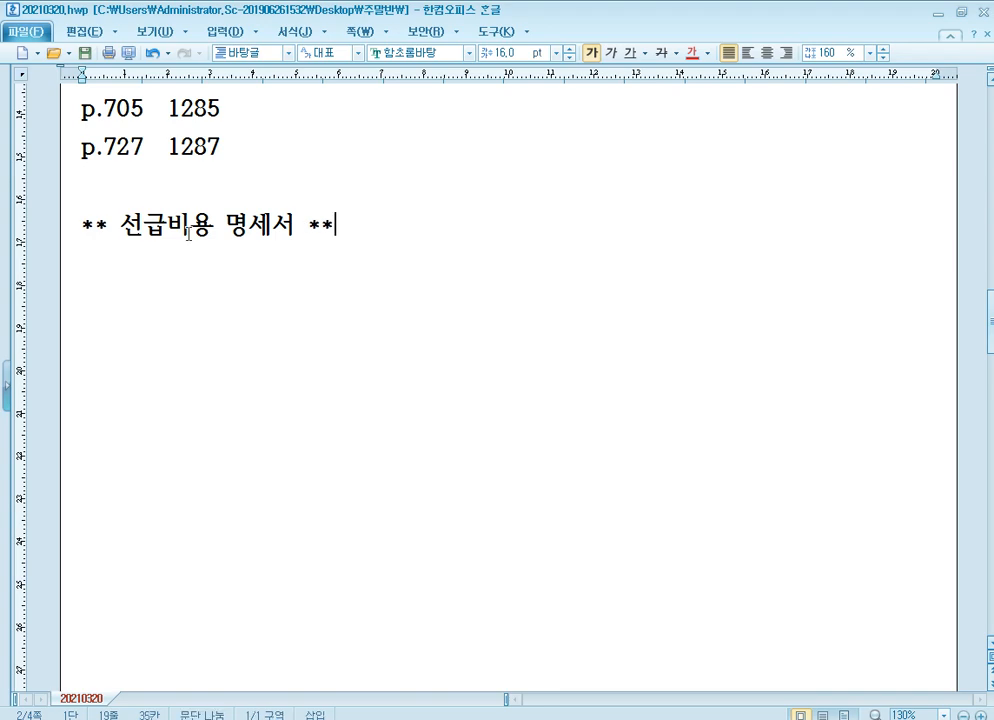
key("Return")
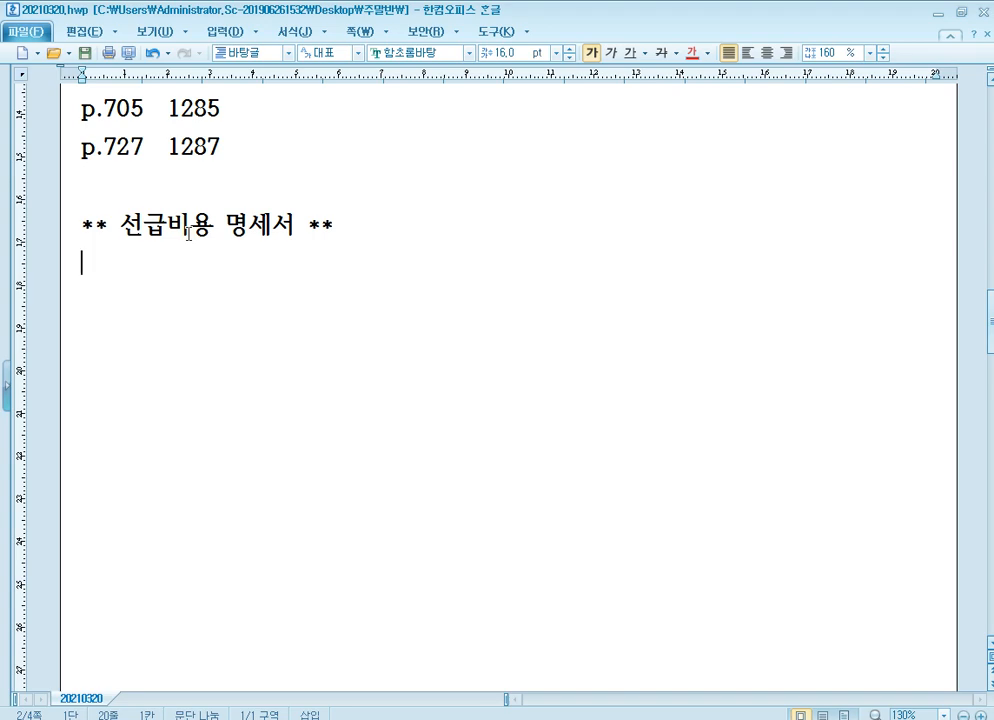
Add an "ex)" line under the heading and start the example below it with "보험료 1년분 1,200,000".
type("ex)")
key("Return")
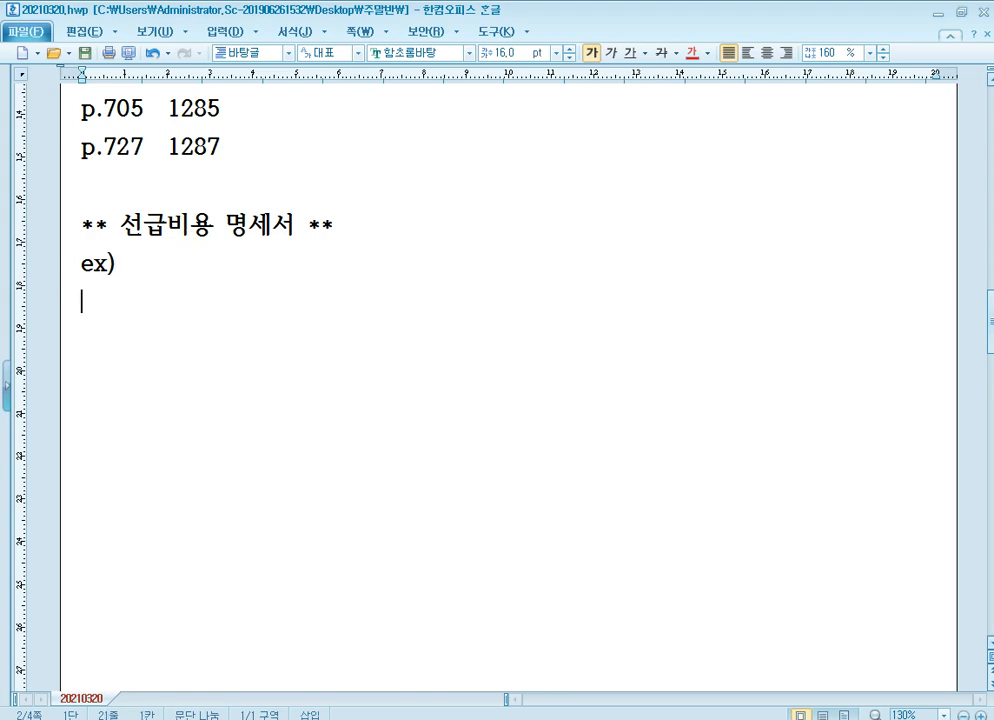
type("보험료 ")
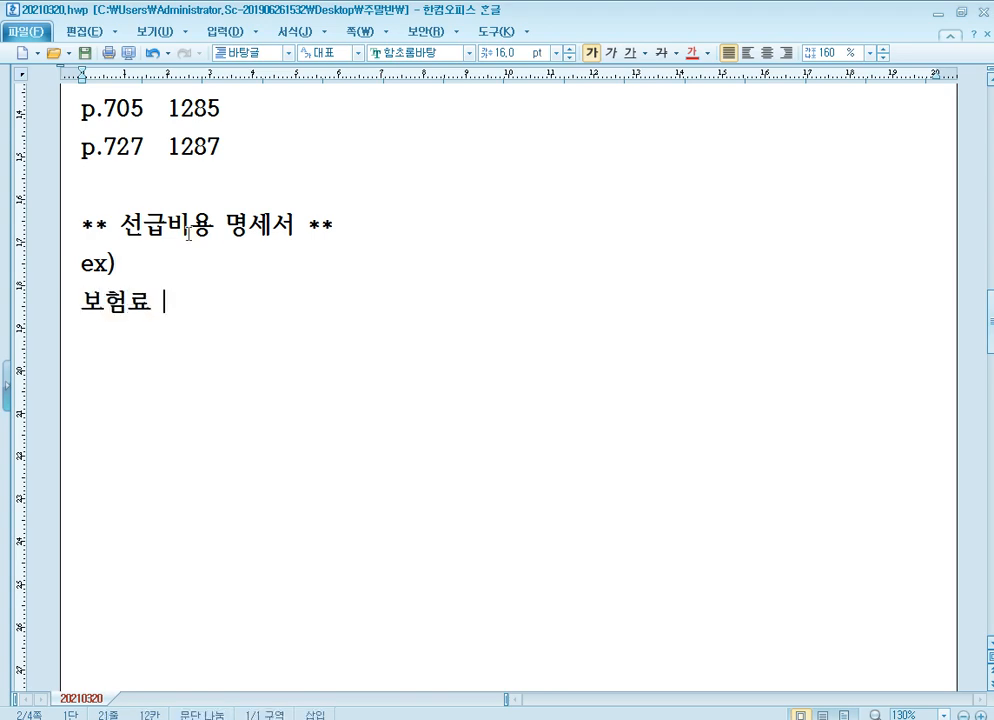
type(": ㅊ")
key("BackSpace")
key("BackSpace")
key("BackSpace")
type("녀")
key("BackSpace")
key("BackSpace")
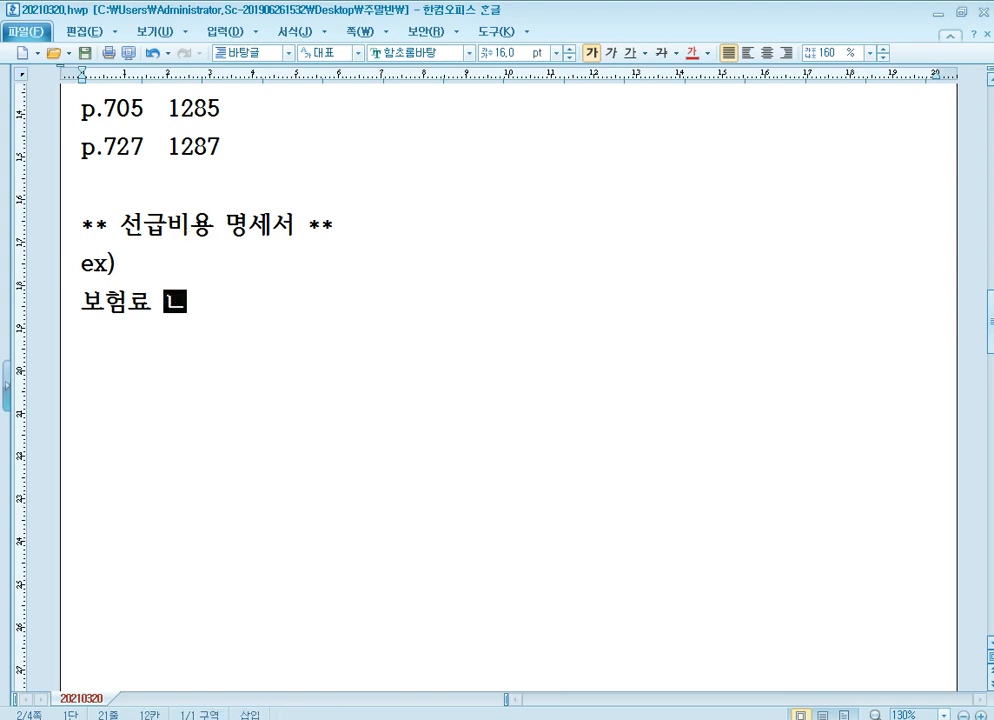
type("1ㄴ년분 ")
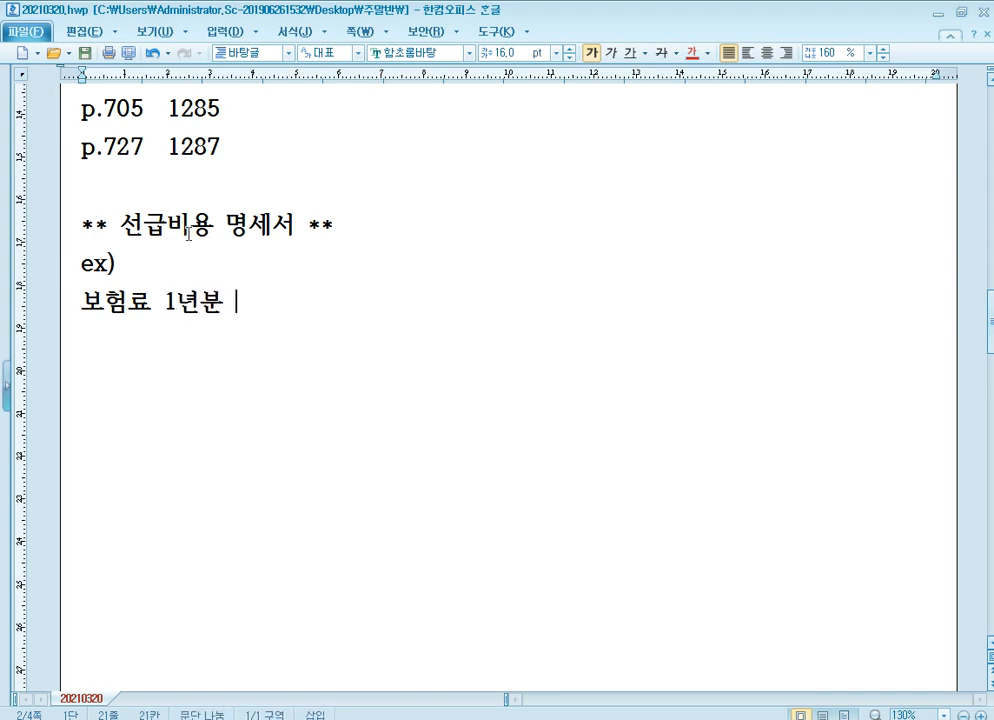
type("1")
type(",200,")
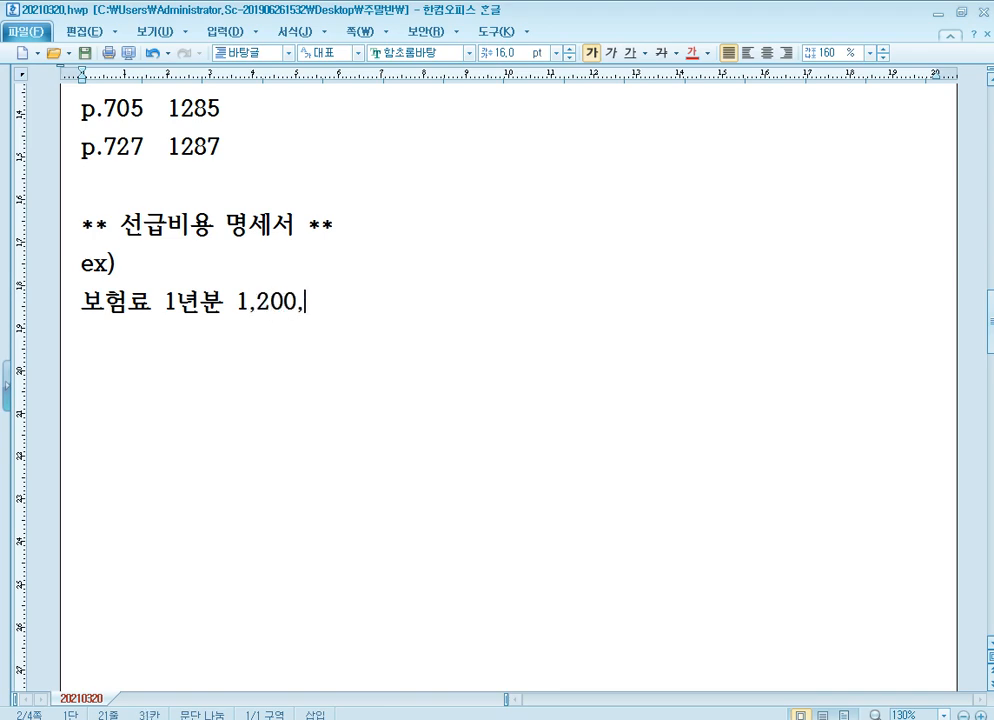
type("000 당")
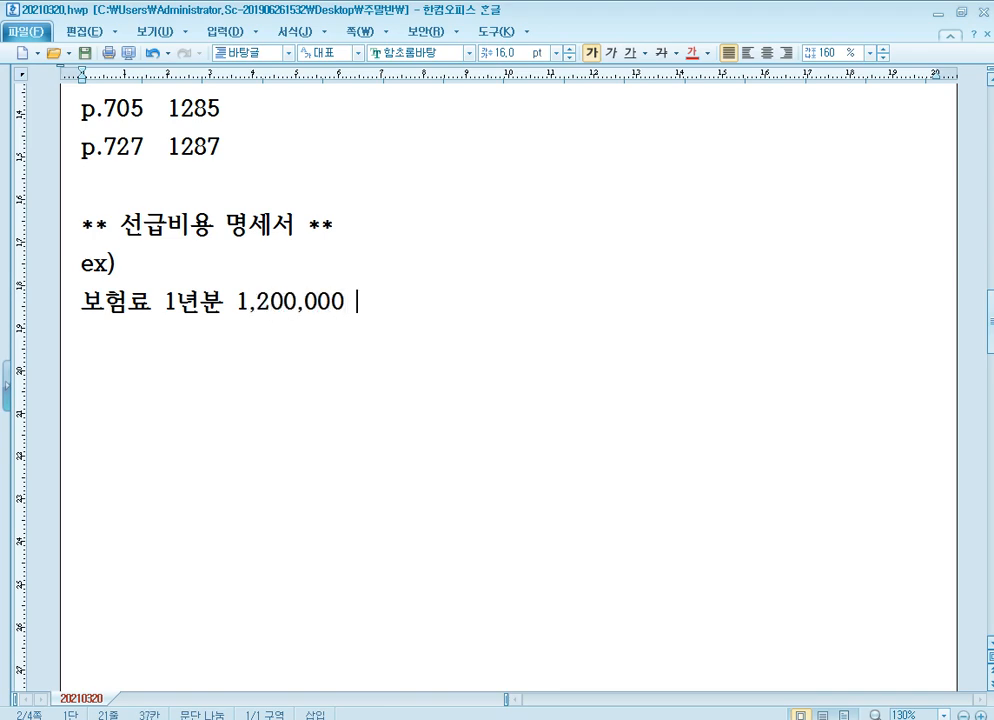
Complete the 보험료 example line with "/ 당기분 800,000 , 차기분 400,000".
key("BackSpace")
key("BackSpace")
key("BackSpace")
type("/ 당기분 800")
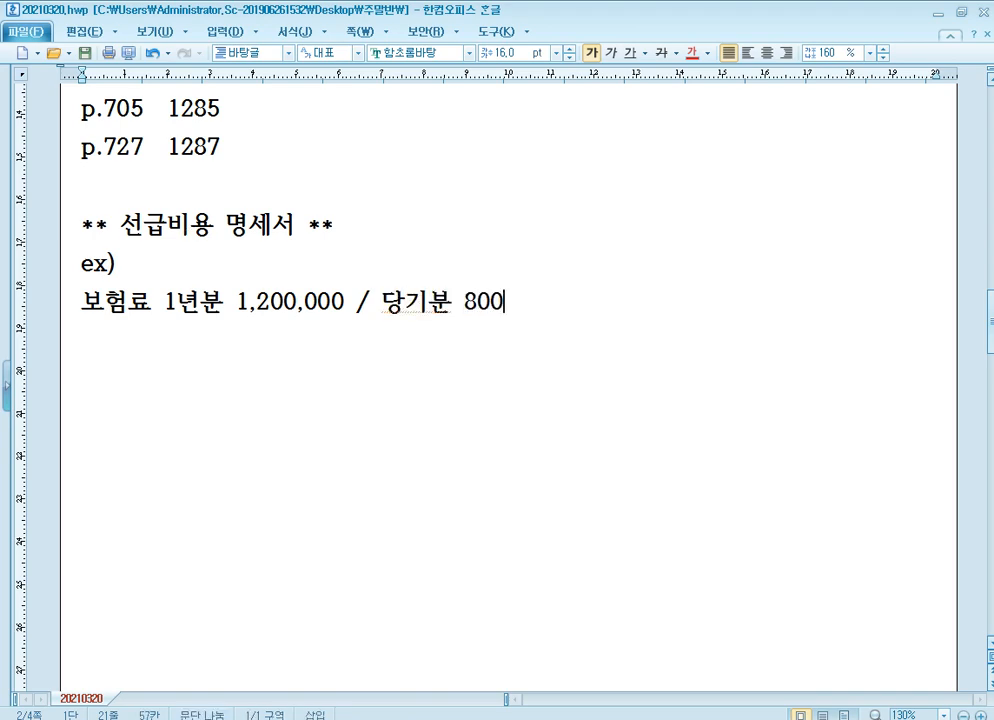
type(",000")
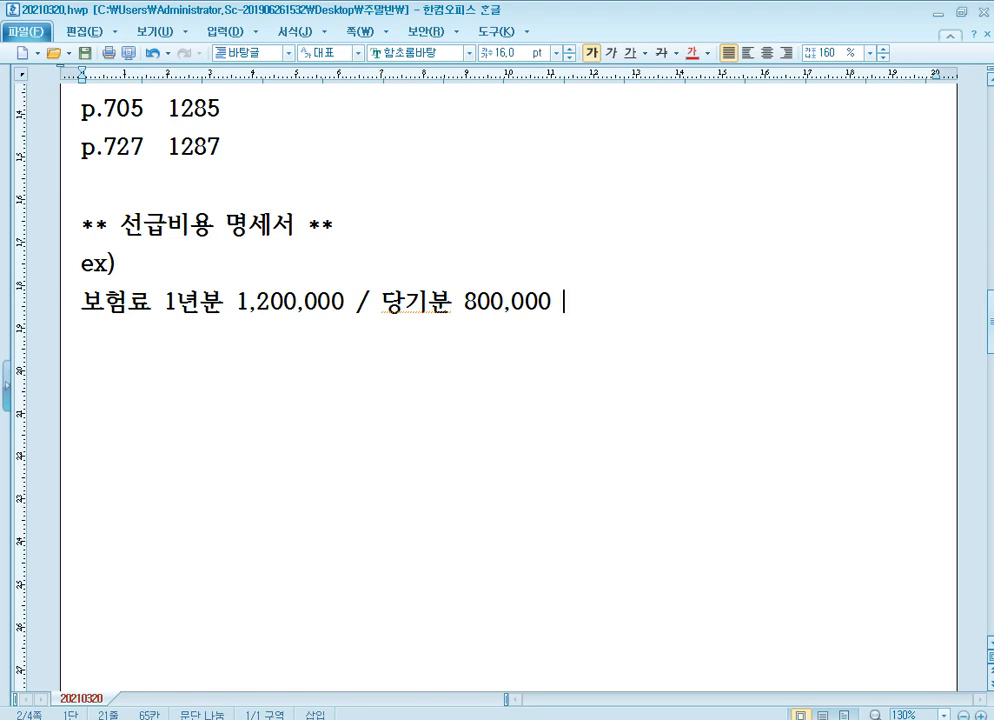
type(" , 차")
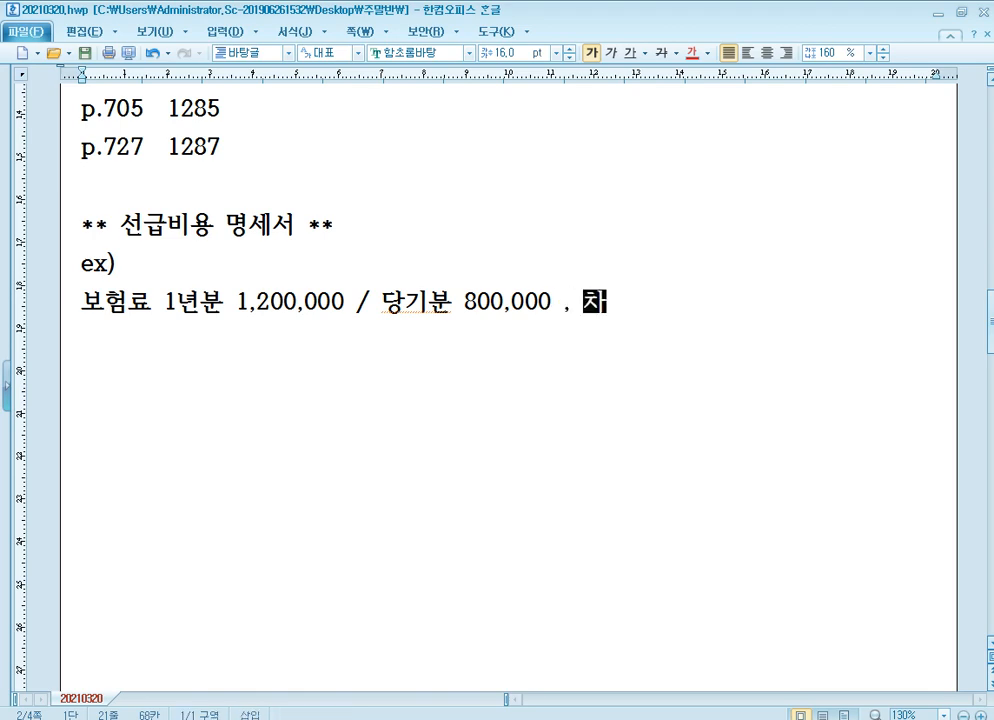
type("기분 400,000")
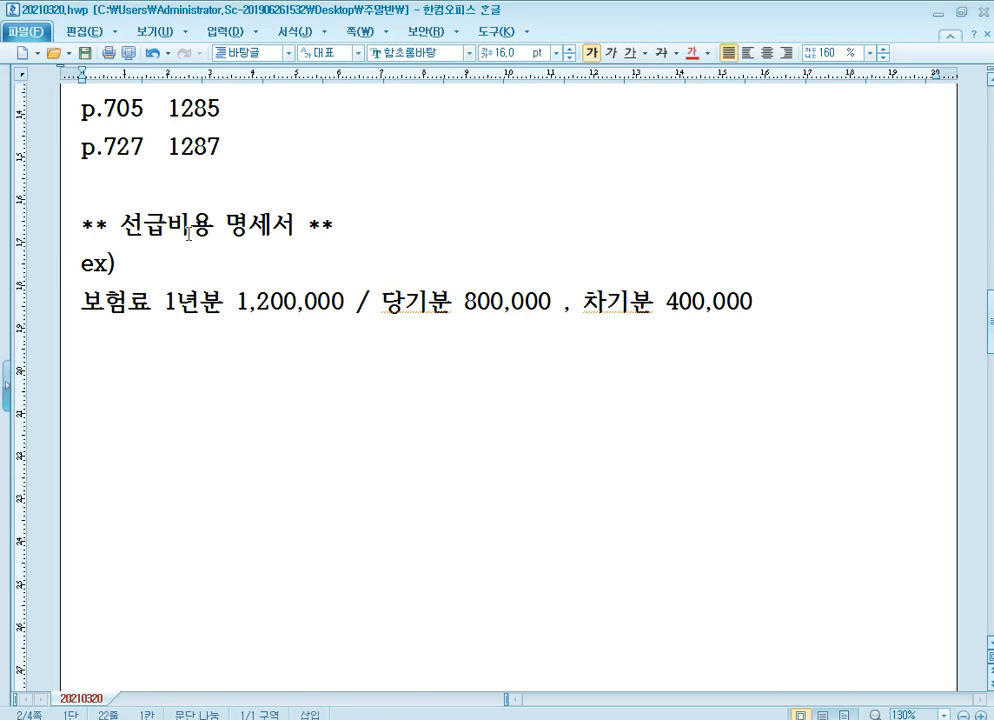
Add the subheading "1) 납부시" under the 보험료 example line.
key("Return")
type("1)")
type(" 나")
type("ㅂ부시")
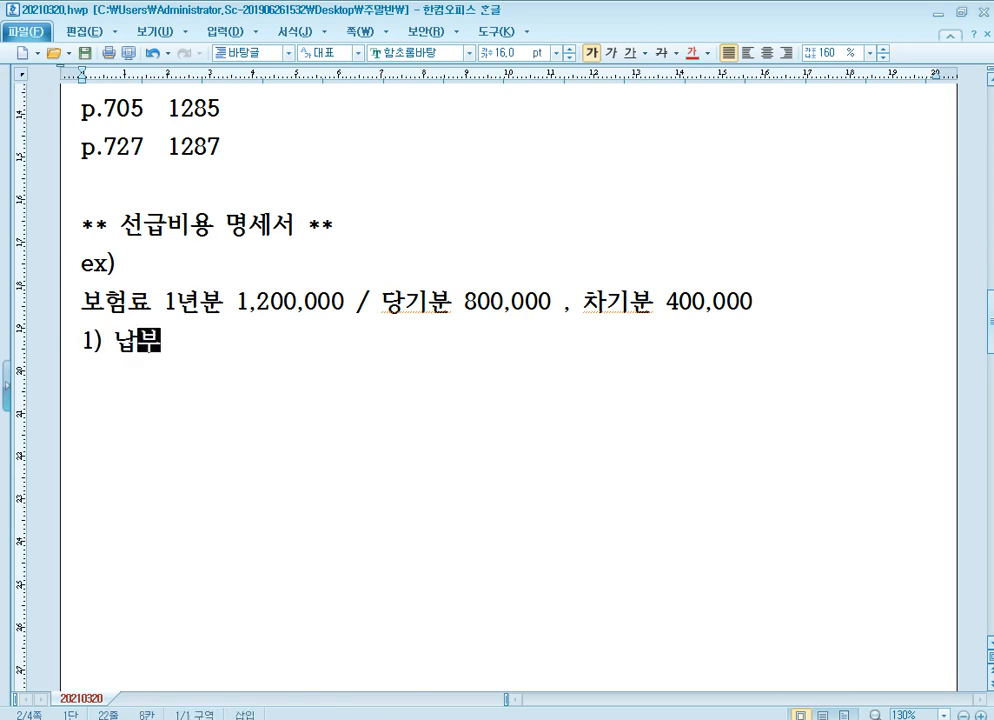
key("Return")
Copy the blank (차)/(대) journal entry table from page 3 and paste it below "1) 납부시".
scroll(188, 233, "down", 10)
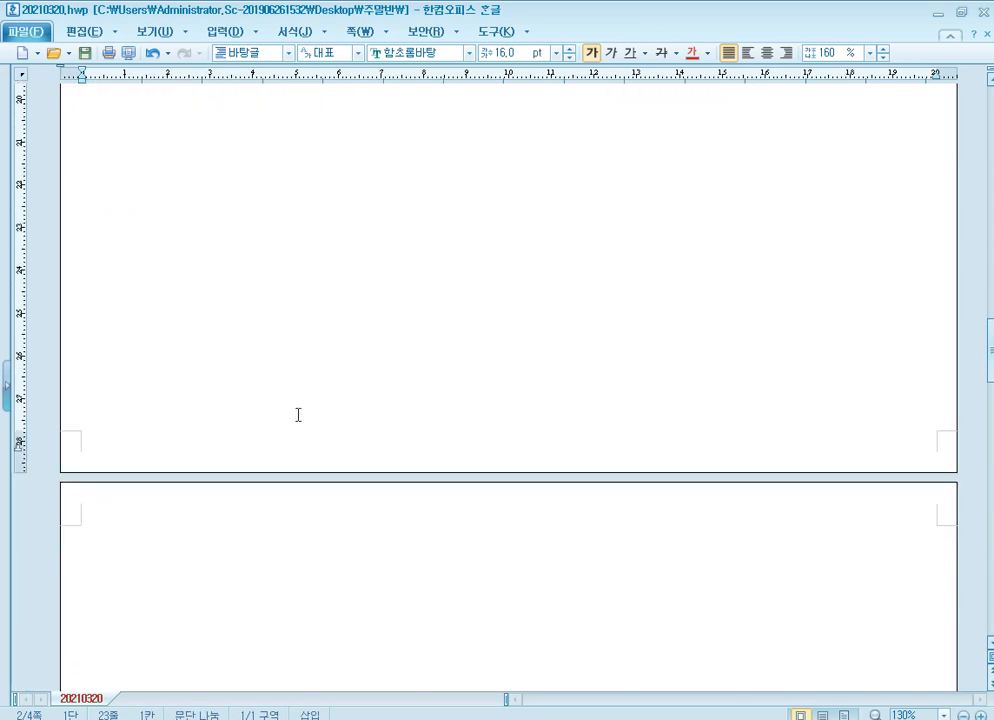
left_click(319, 512)
left_click(332, 499)
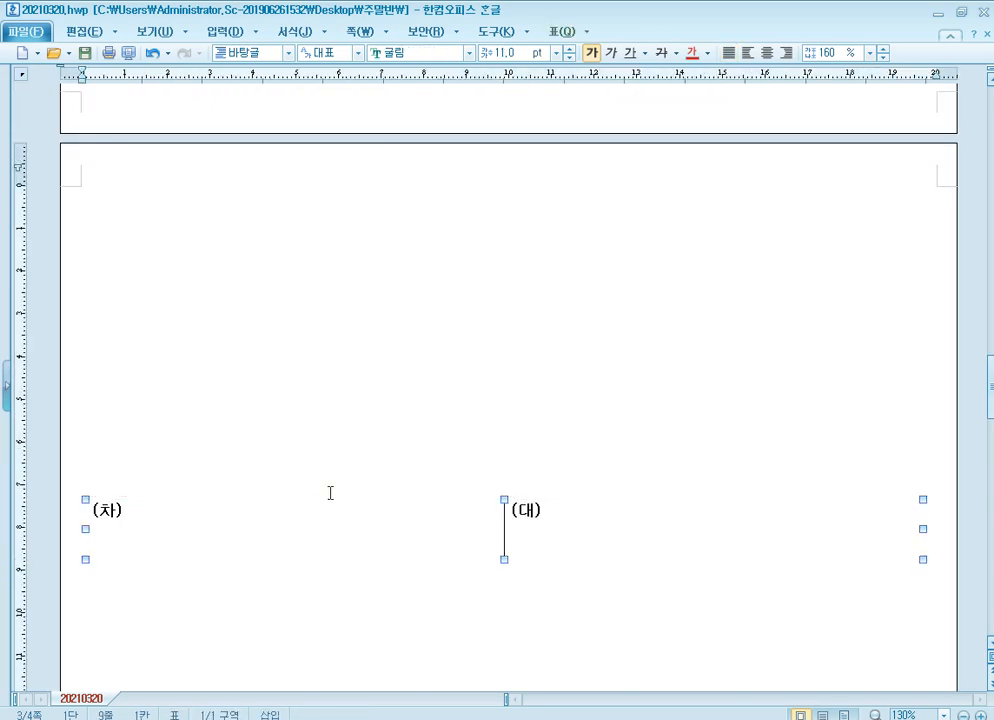
scroll(331, 345, "up", 3)
left_click(198, 384)
key("ctrl+v")
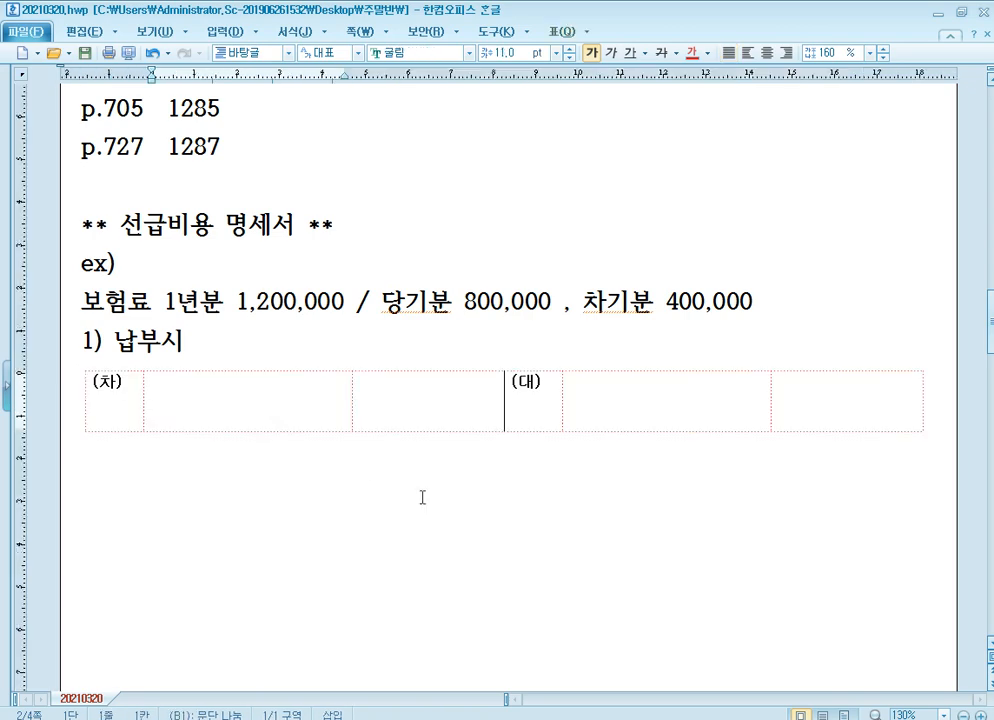
Fill in the 납부시 journal entry with debit 보험료 1,200,000 and credit 현금 1,200,000.
type("보험료")
key("Tab")
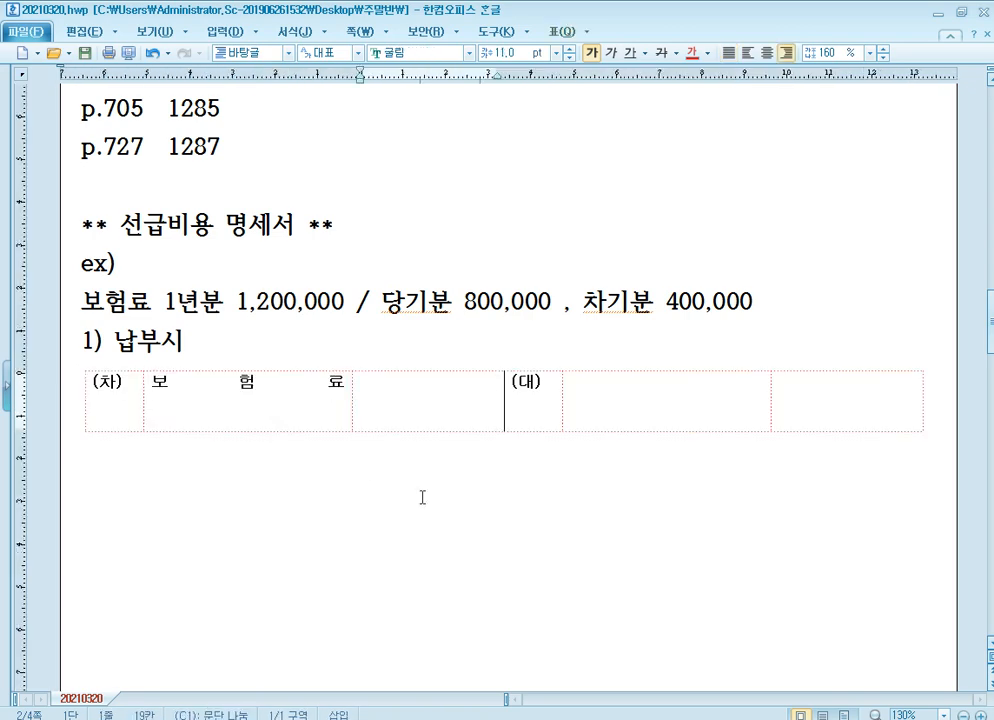
type("1,200,000")
key("Tab")
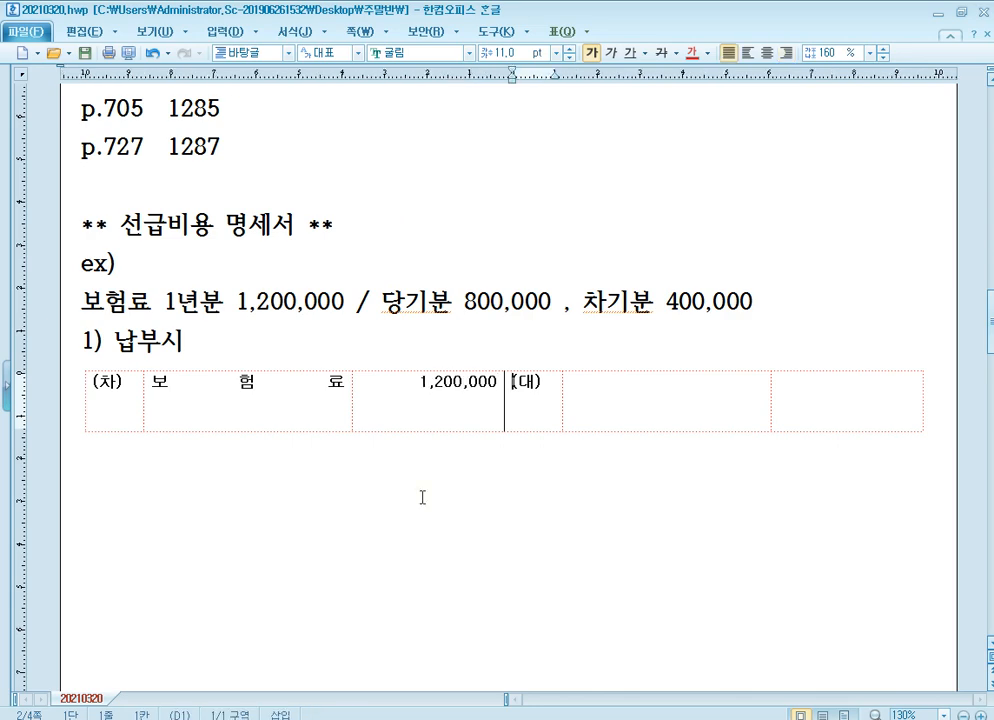
key("Tab")
type("현금")
key("Tab")
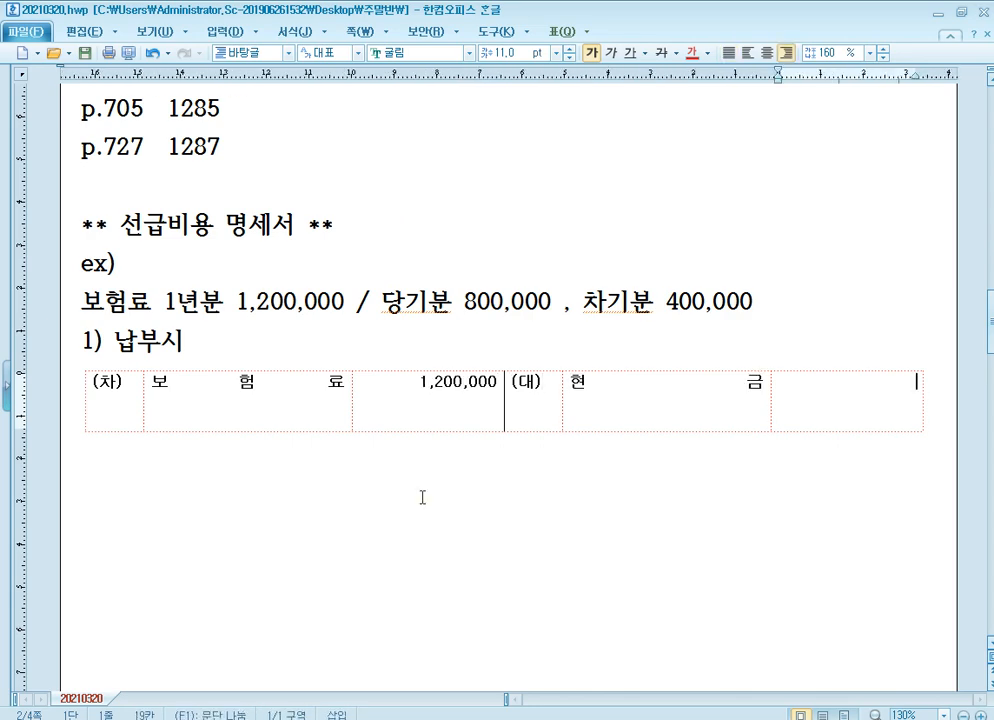
type("1,200,000")
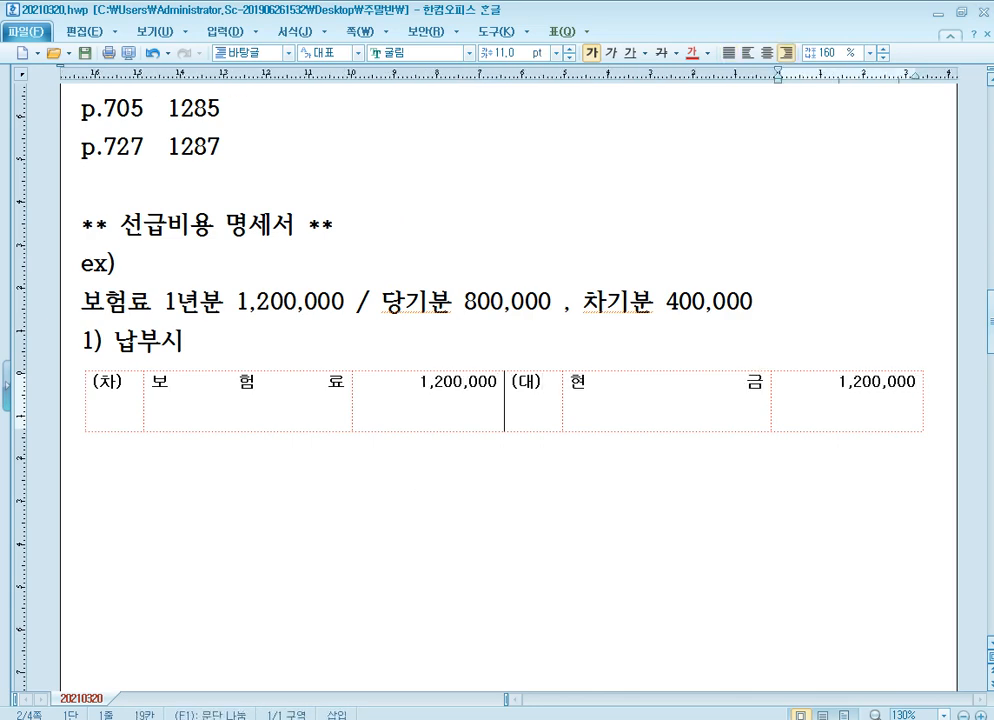
Write "기말 회계처리 X" on the line below the 납부시 journal entry.
left_click(422, 497)
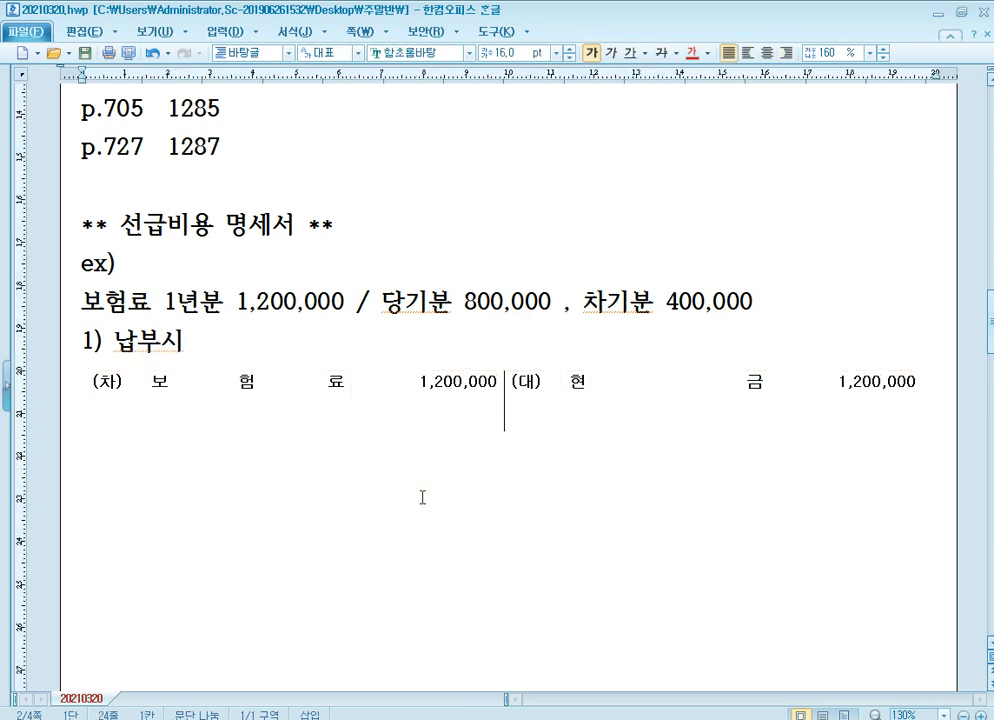
type("기말")
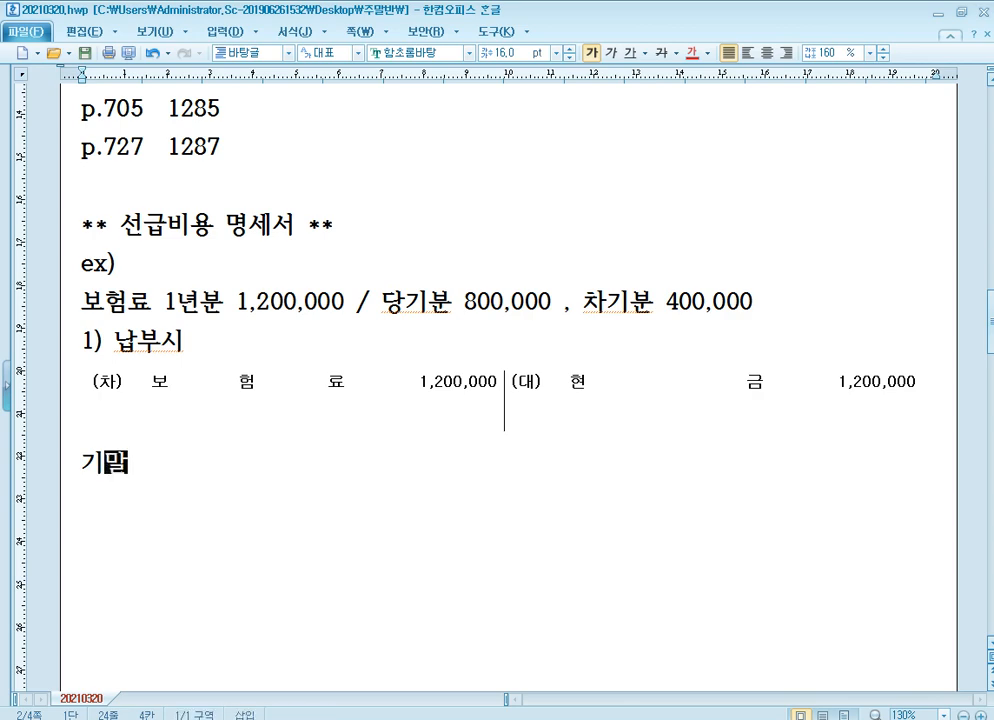
type(" 회계처리 X")
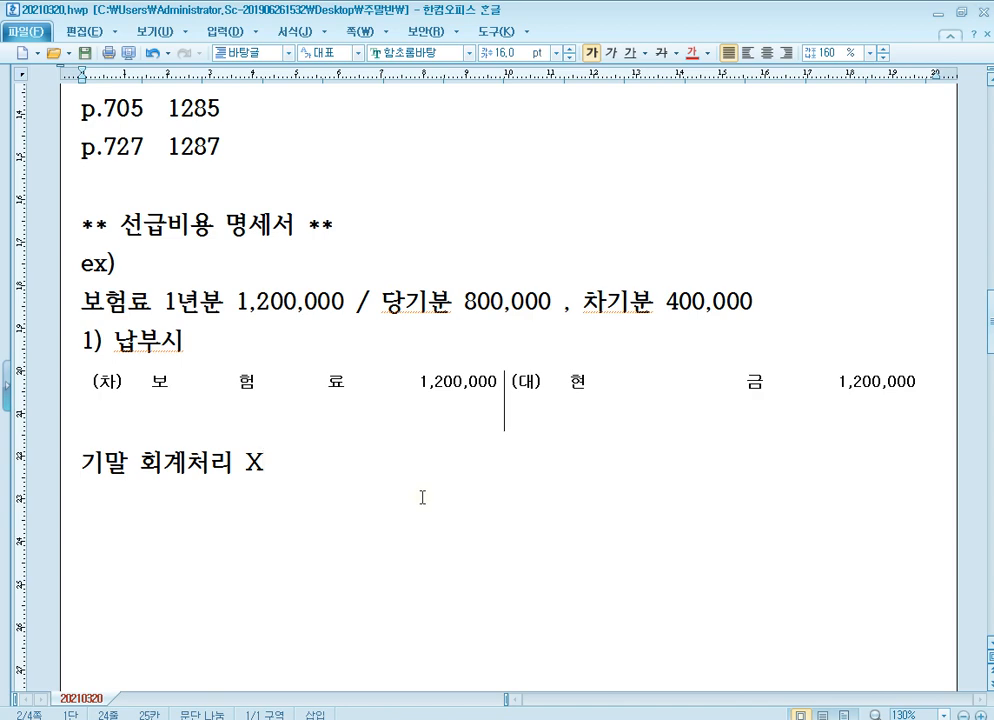
Add a "법인세법" line below "기말 회계처리 X" and paste a blank (차)/(대) journal entry table under it.
key("Return")
type("q")
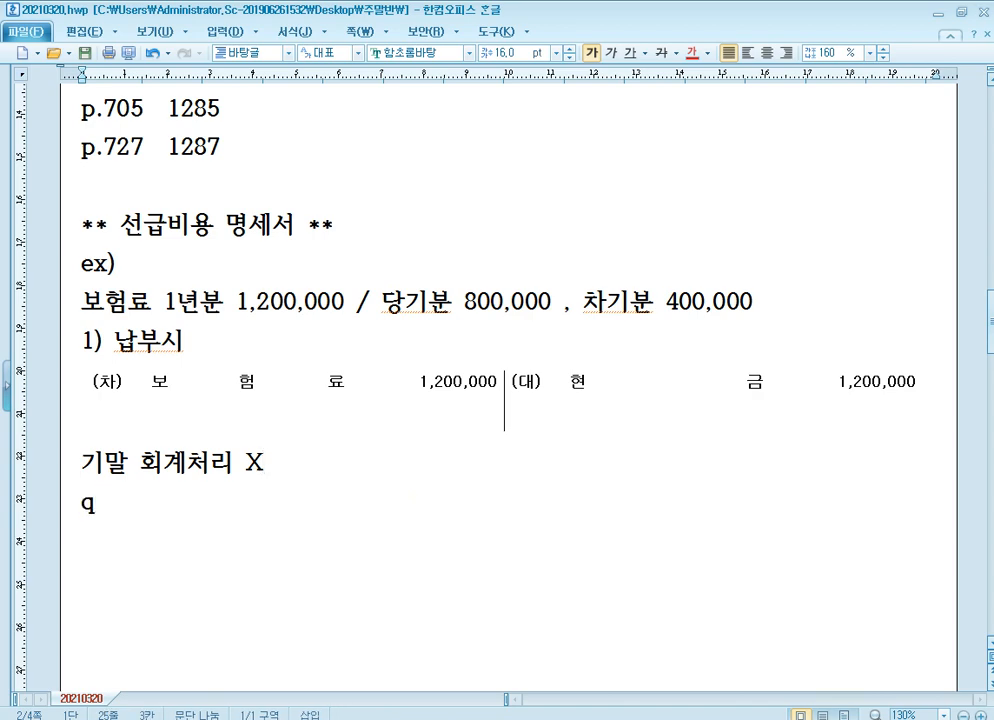
key("BackSpace")
type("법인세법")
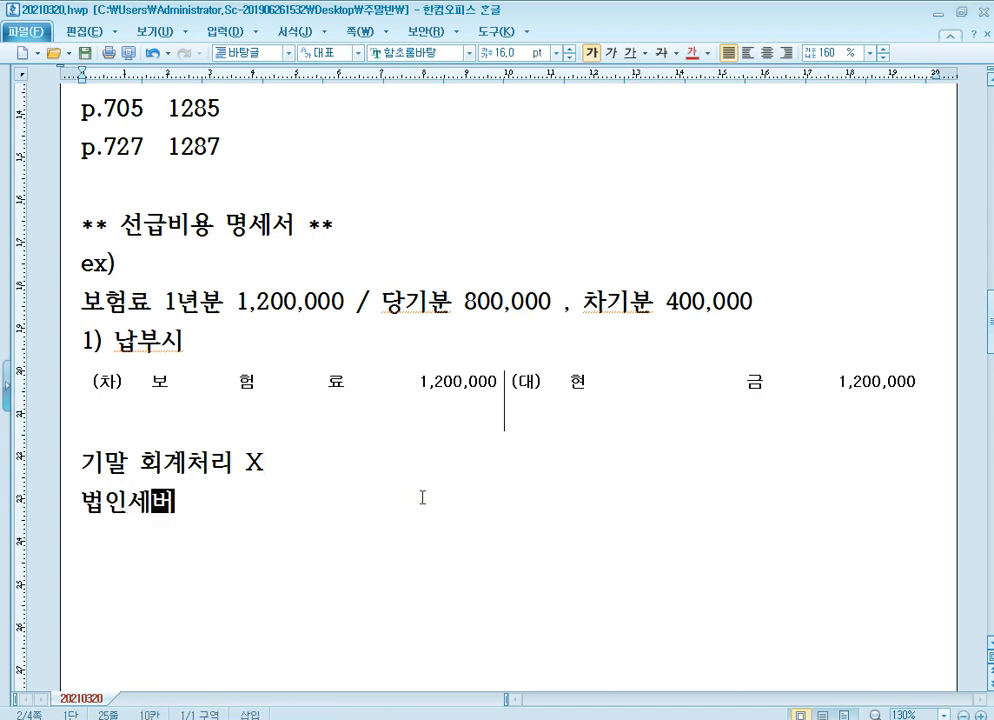
key("Return")
type("(차)\t(대)")
scroll(508, 348, "down", 3)
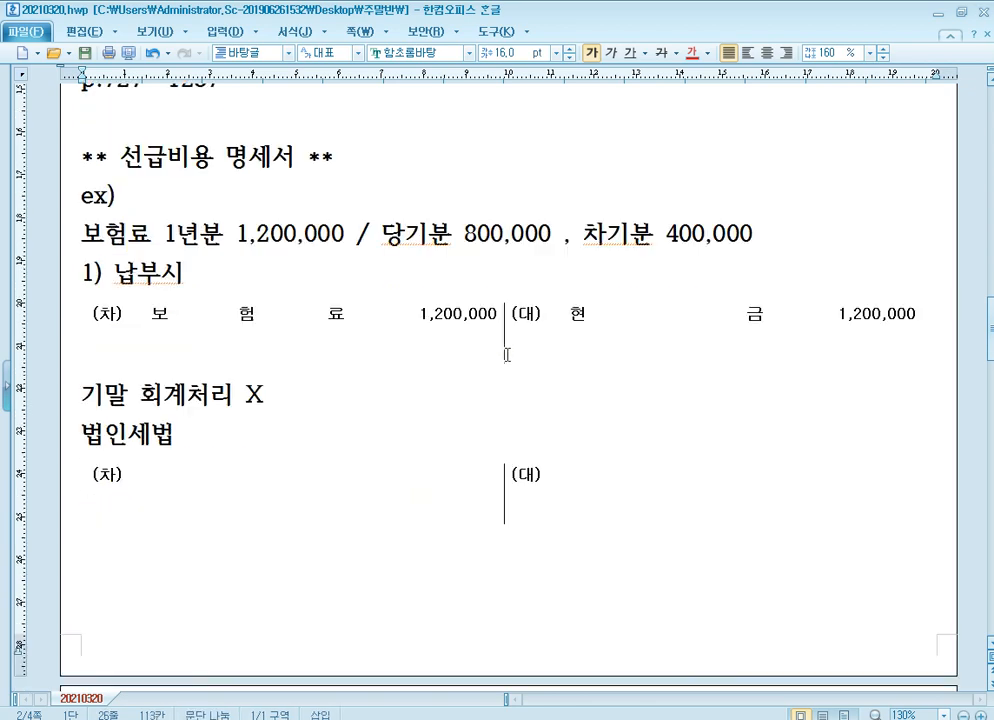
Fill in the first 법인세법 journal entry with debit 선급비용 400,000 and credit 보험료 400,000.
left_click(491, 165)
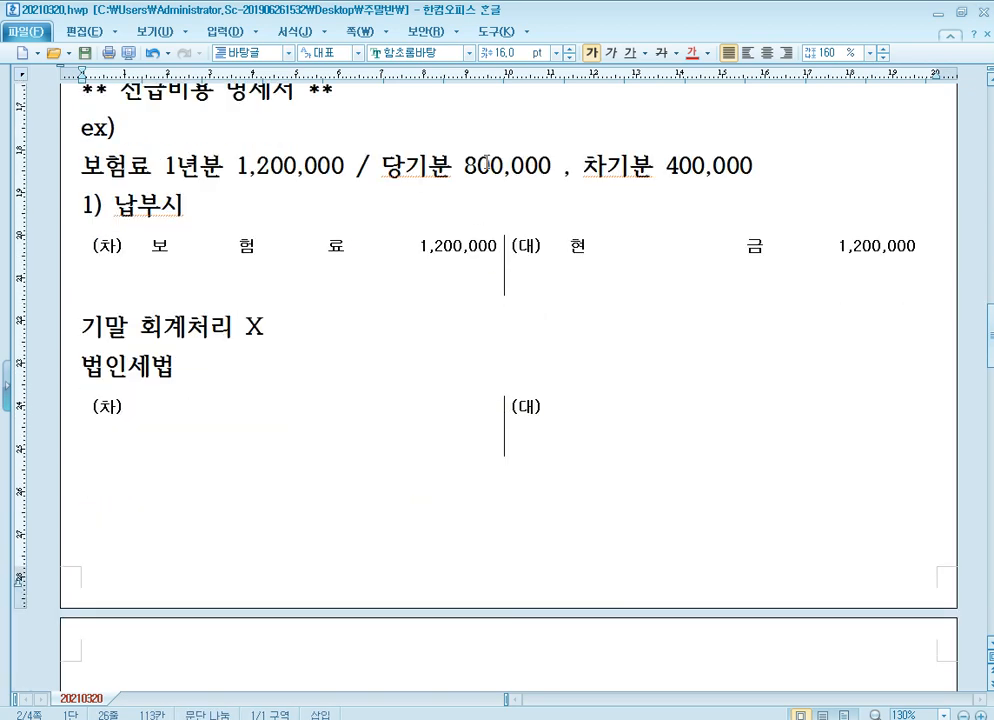
left_click(642, 433)
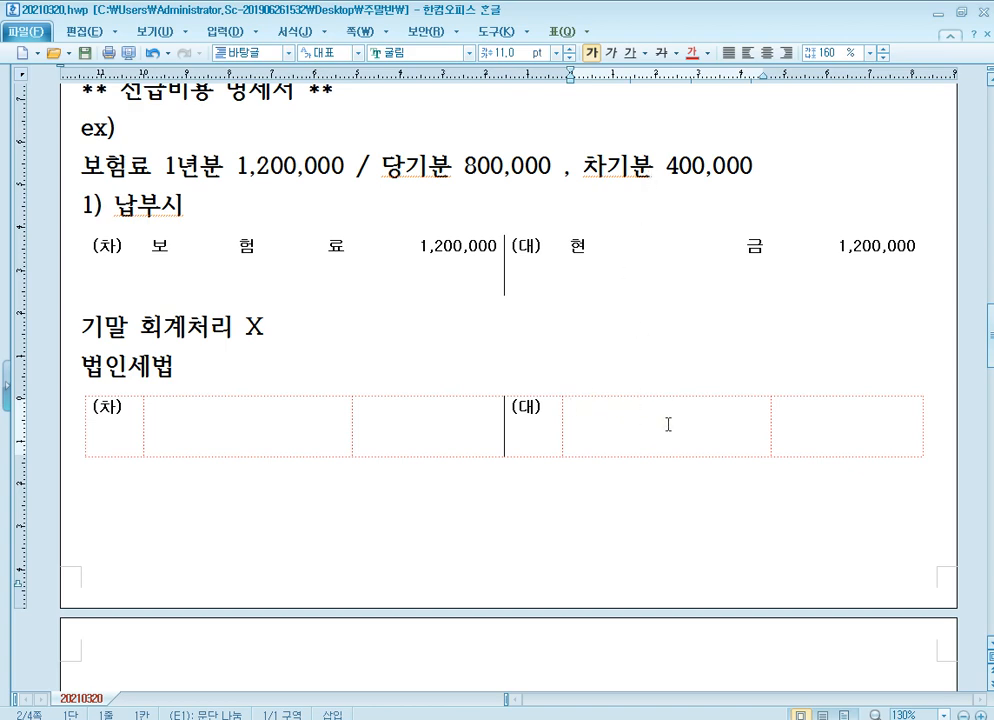
type("보험료")
key("Tab")
type("4")
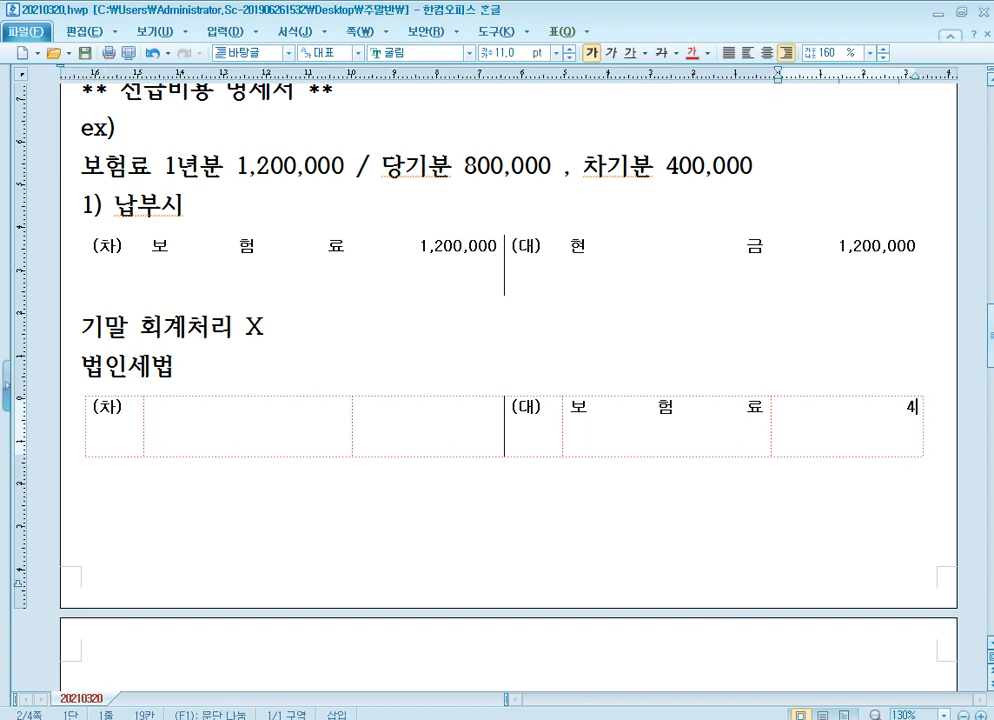
type("00,000")
left_click(264, 408)
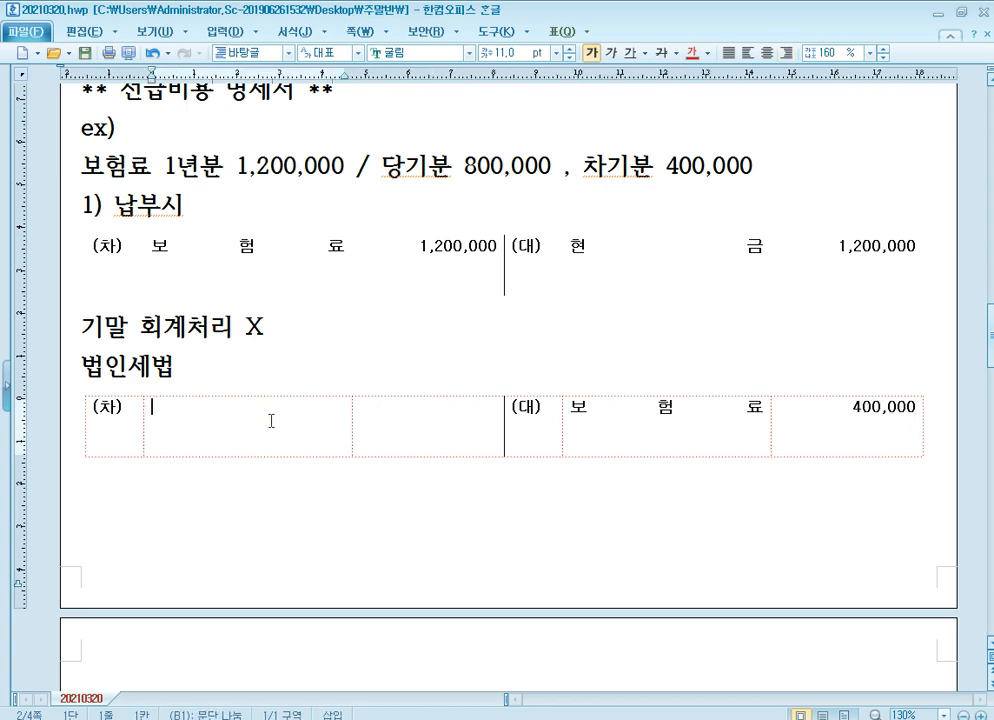
type("선급비용")
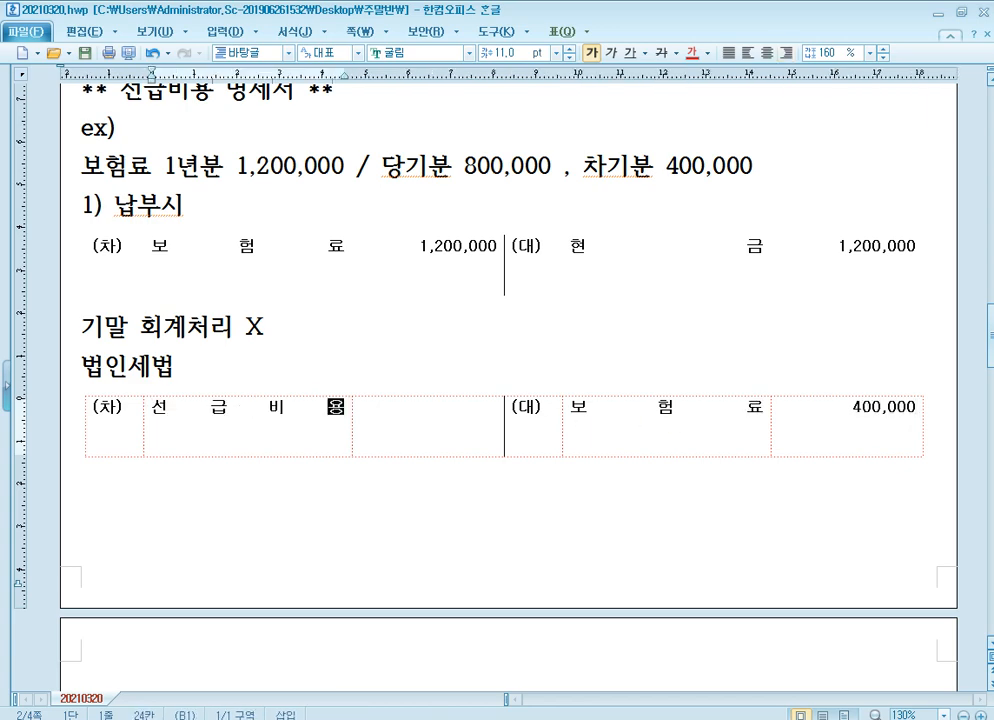
key("Tab")
type("400,000")
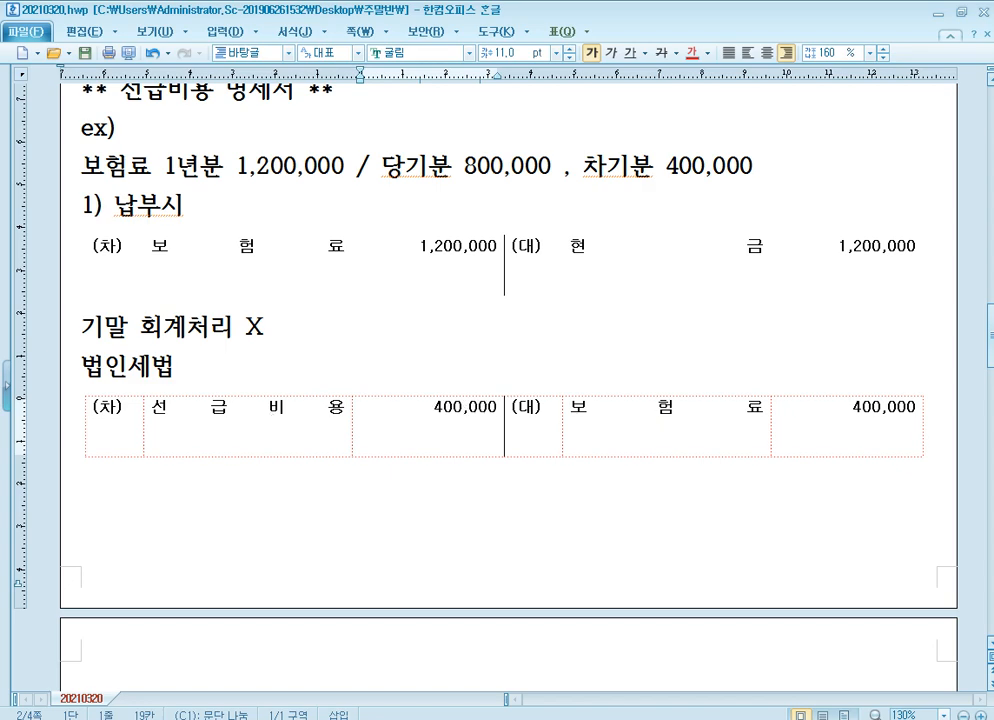
left_click(386, 316)
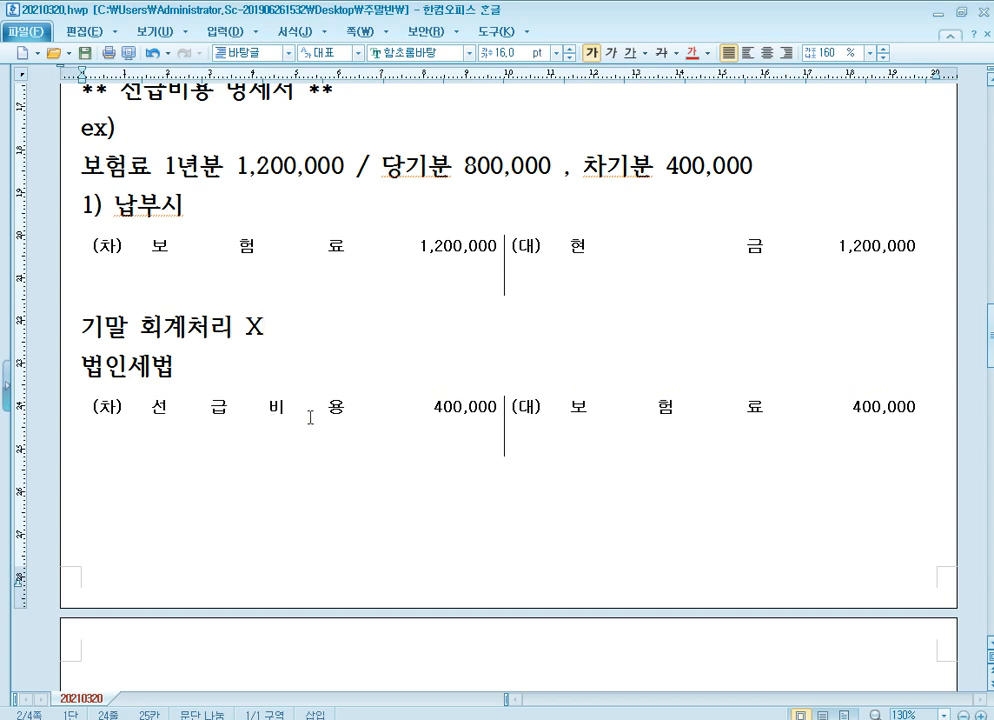
left_click(320, 419)
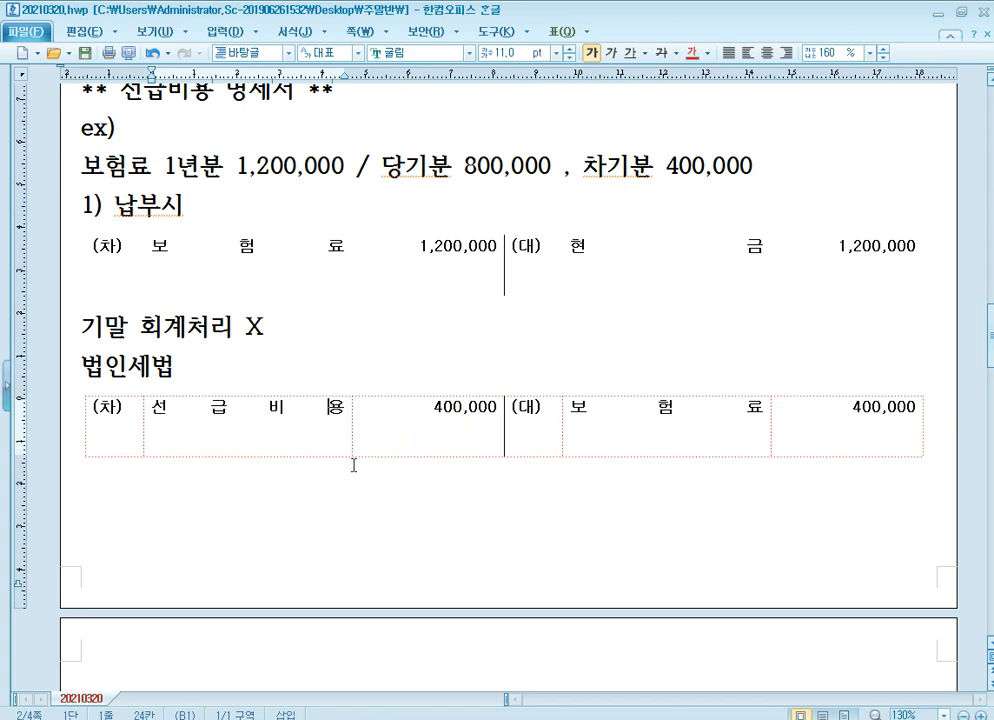
left_click(672, 432)
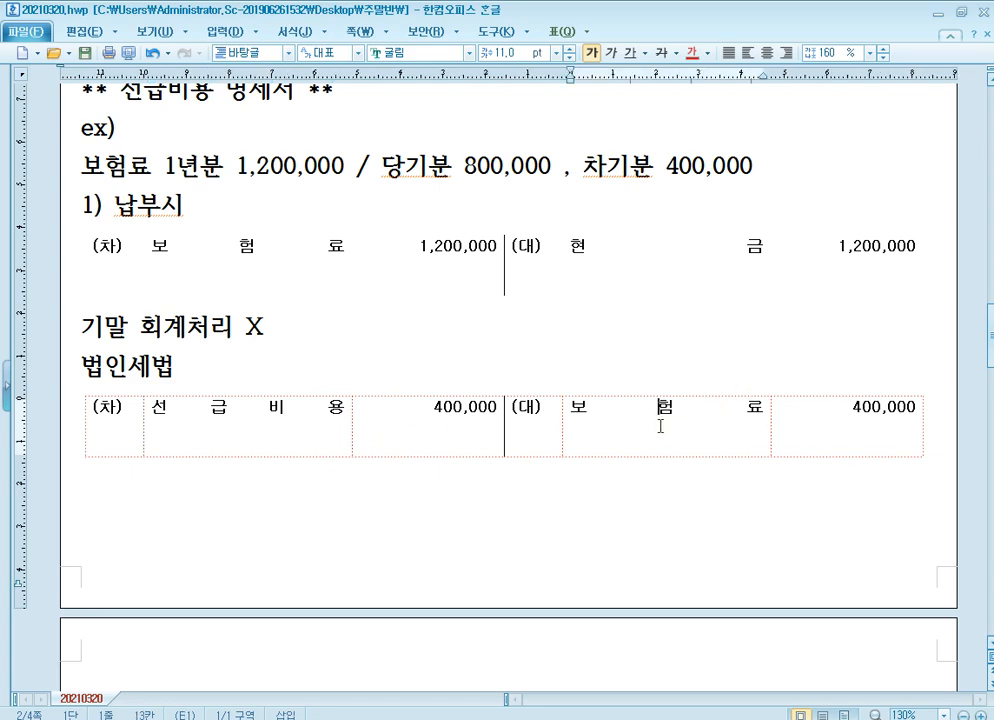
Write the tax adjustment "<손금불산입> 선급비용 과소계상 400,000 (유보발생)" below the 법인세법 journal entry.
left_click(370, 494)
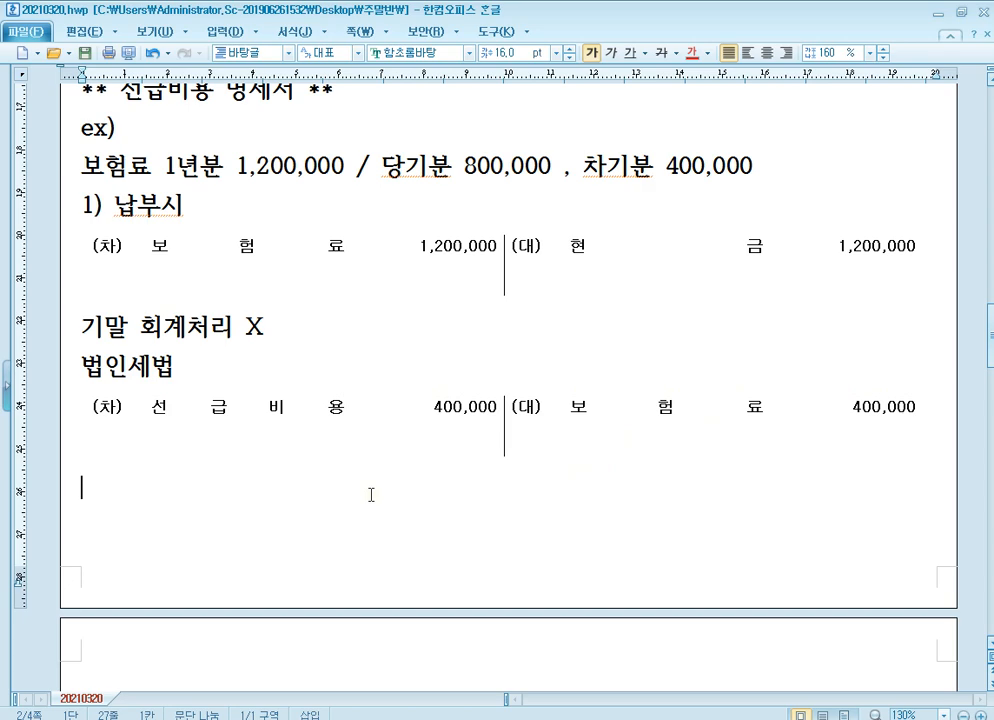
type("<소ㄴ")
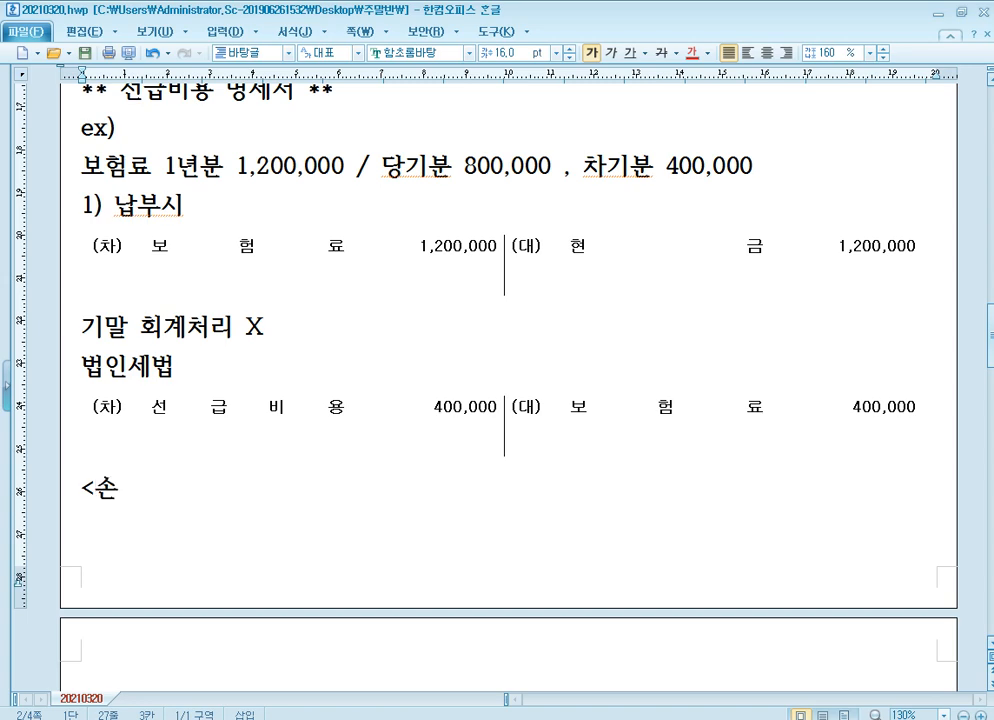
type("ㄱㅡㅁ불산입")
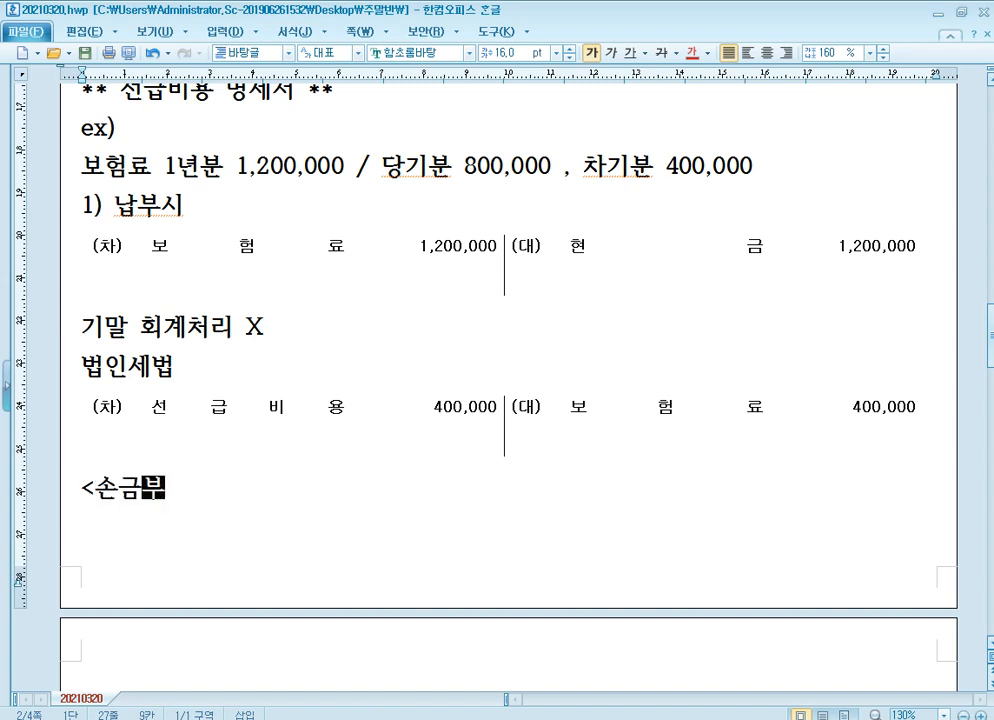
type("> ")
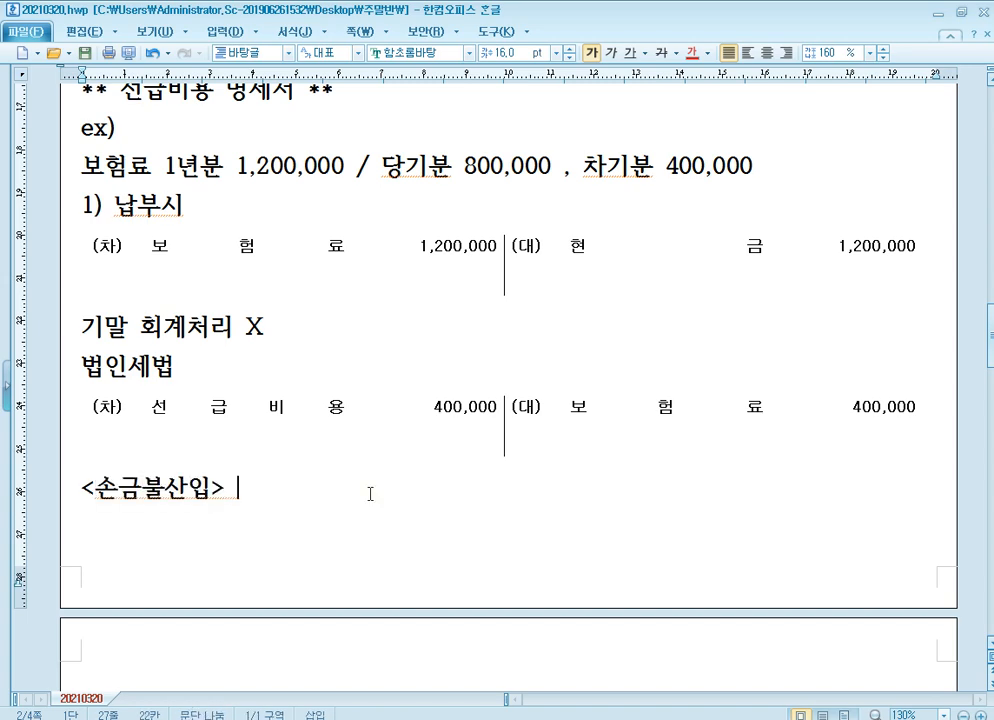
type("선급비용 과")
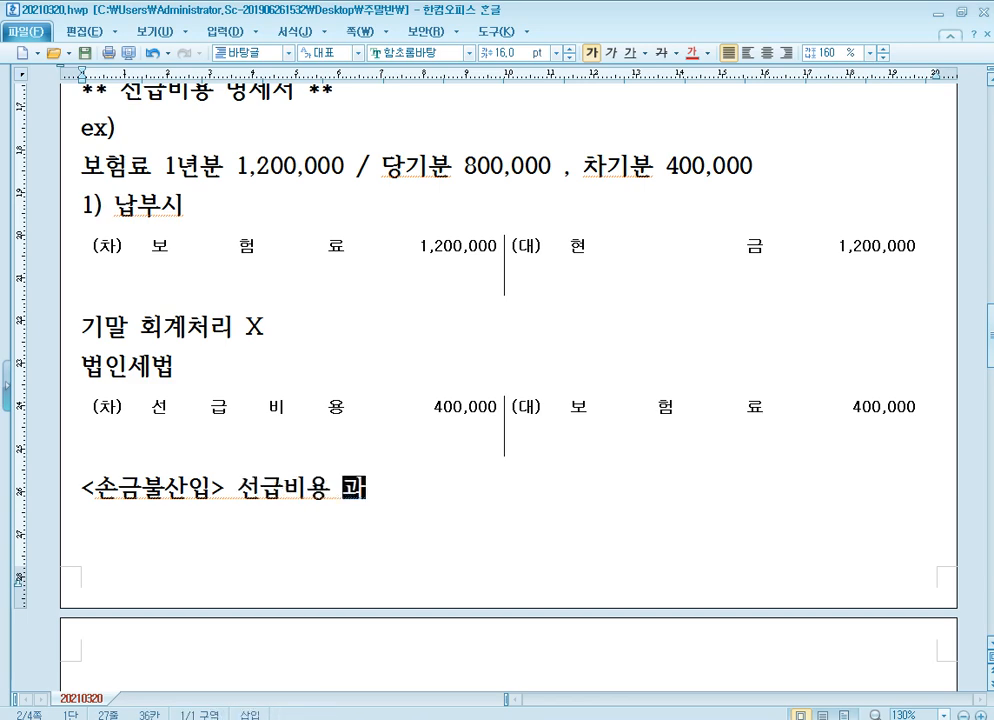
type("소계상")
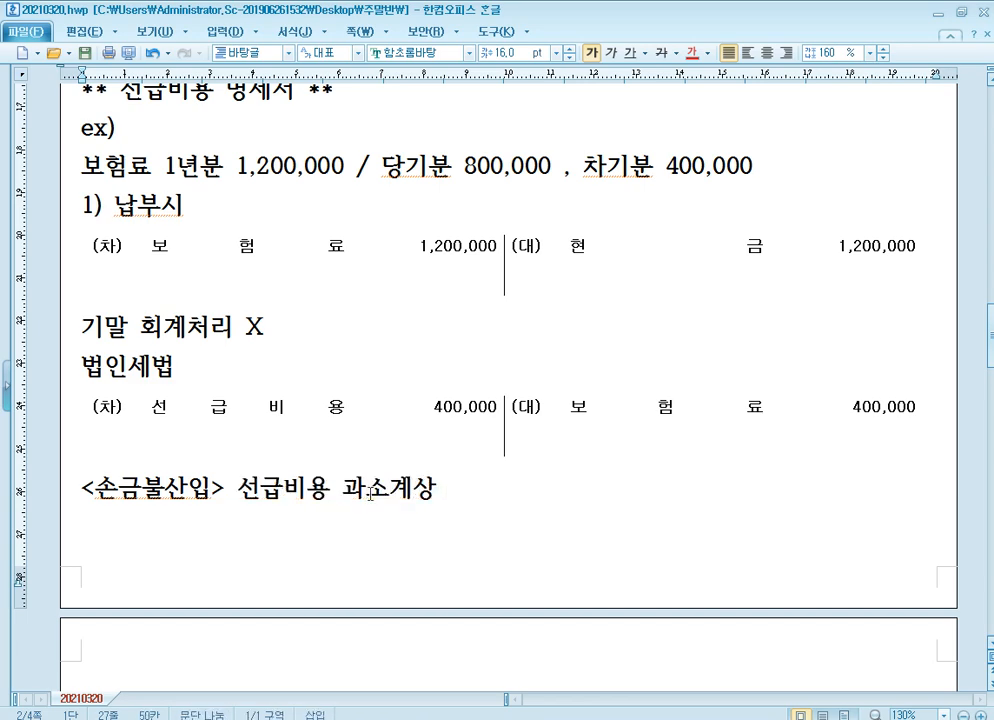
type(" 400,000 (")
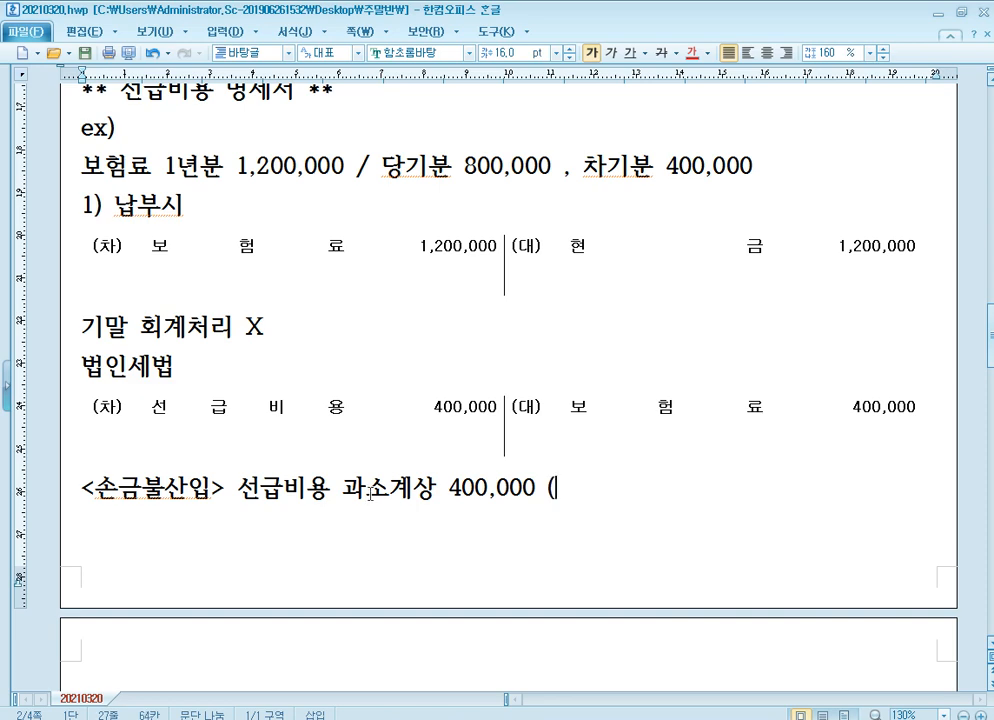
type("유보발생)")
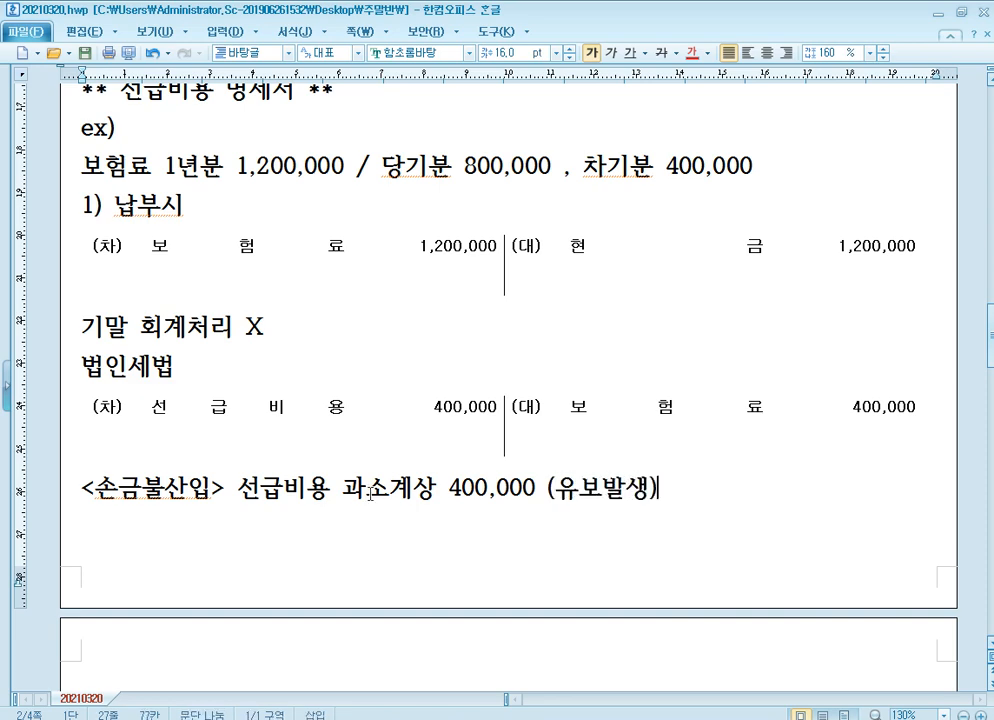
Write the heading "2) 납부시" at the start of page 3 and paste a blank (차)/(대) journal entry table under it.
scroll(370, 493, "down", 4)
scroll(402, 472, "up", 1)
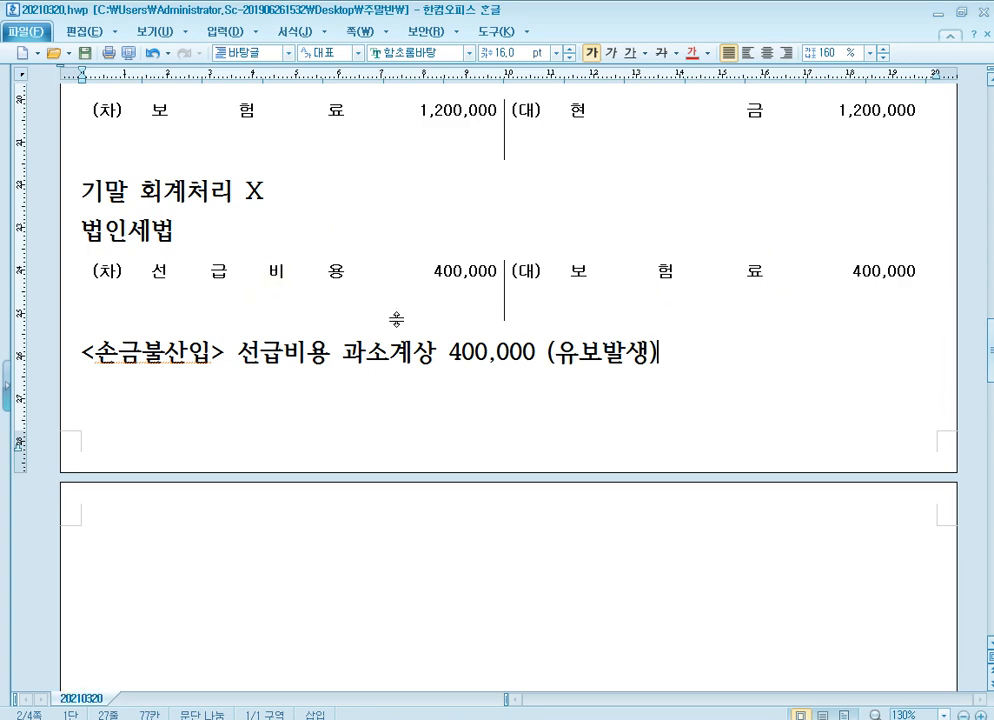
left_click(296, 540)
type("2)")
key("Return")
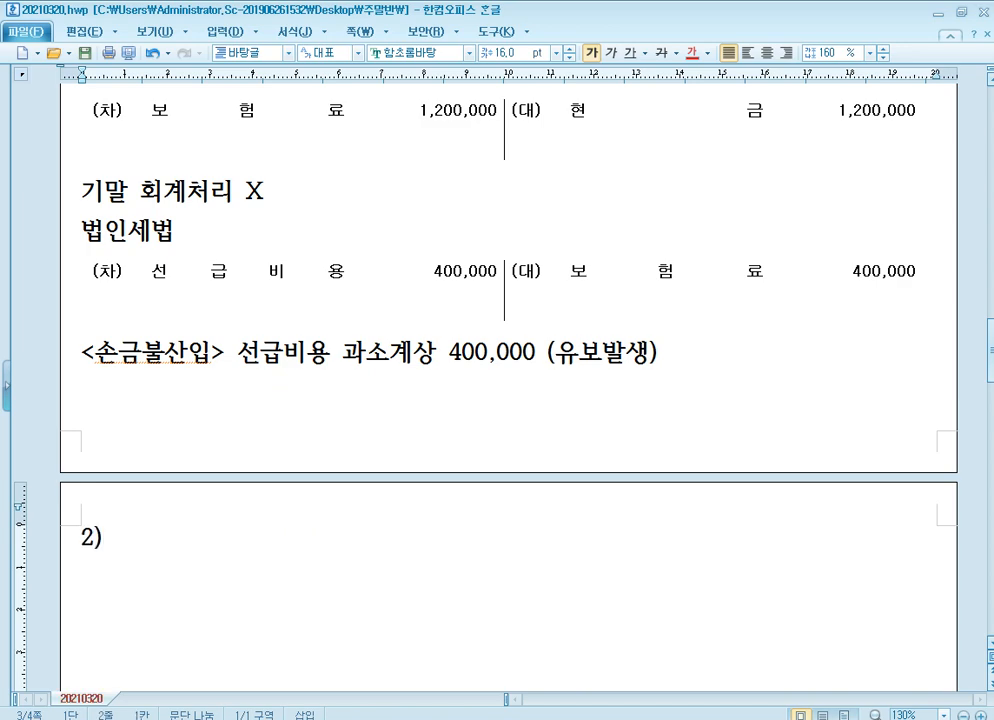
key("BackSpace")
type("납부시")
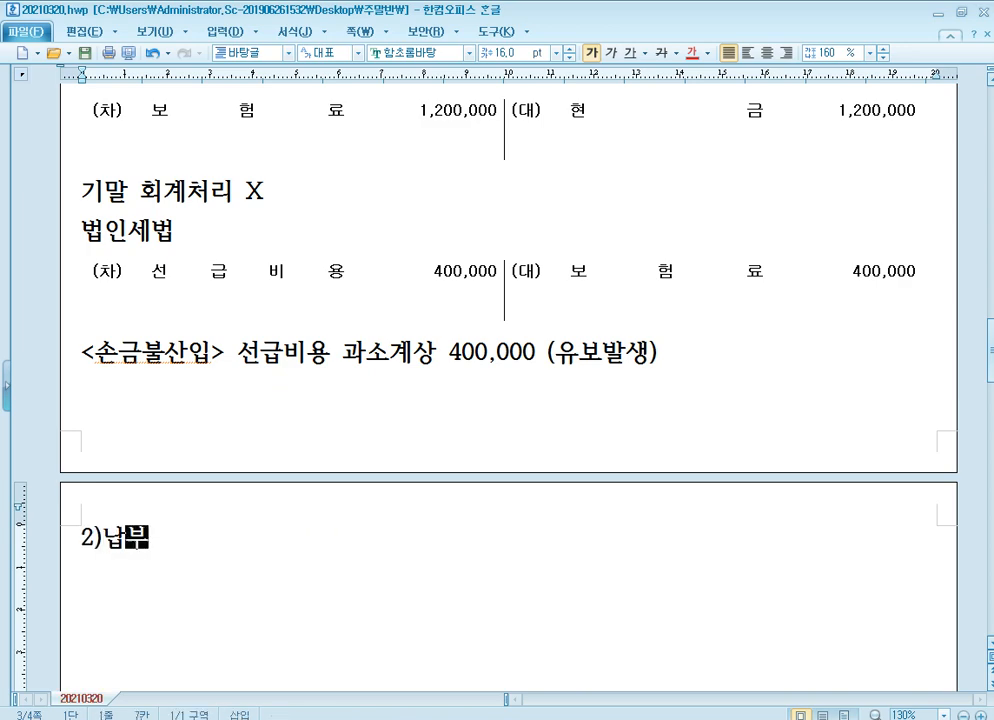
key("Left")
key("Left")
key("Left")
key("End")
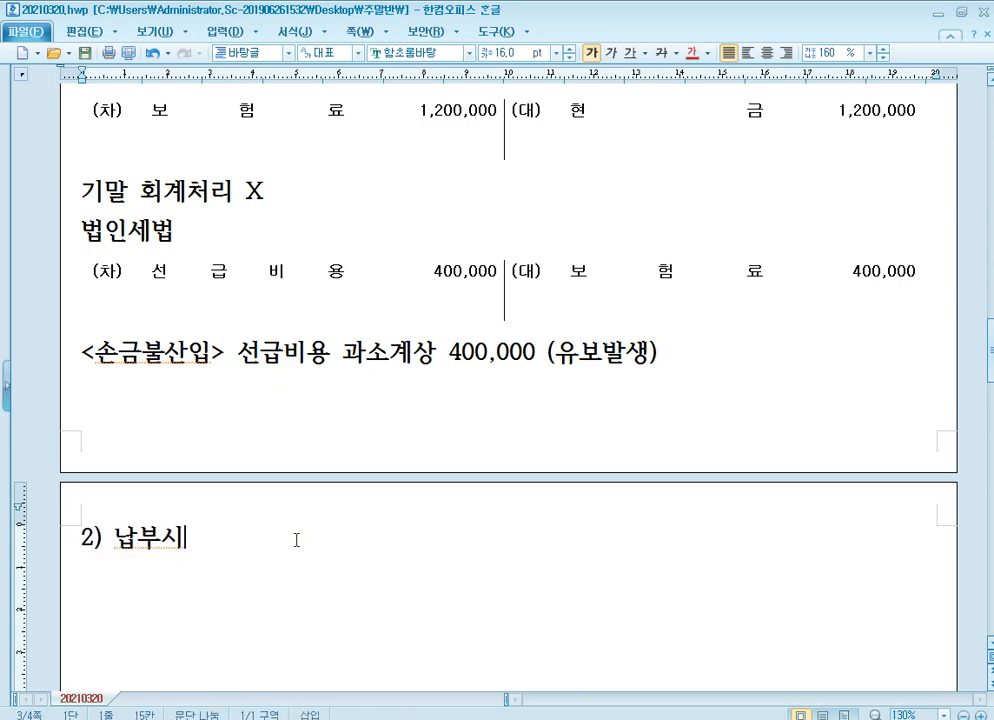
key("Return")
type("(차)\t(대)")
Fill in the "2) 납부시" journal entry with debit 선급비용 1,200,000 and credit 현금 1,200,000.
left_click(275, 574)
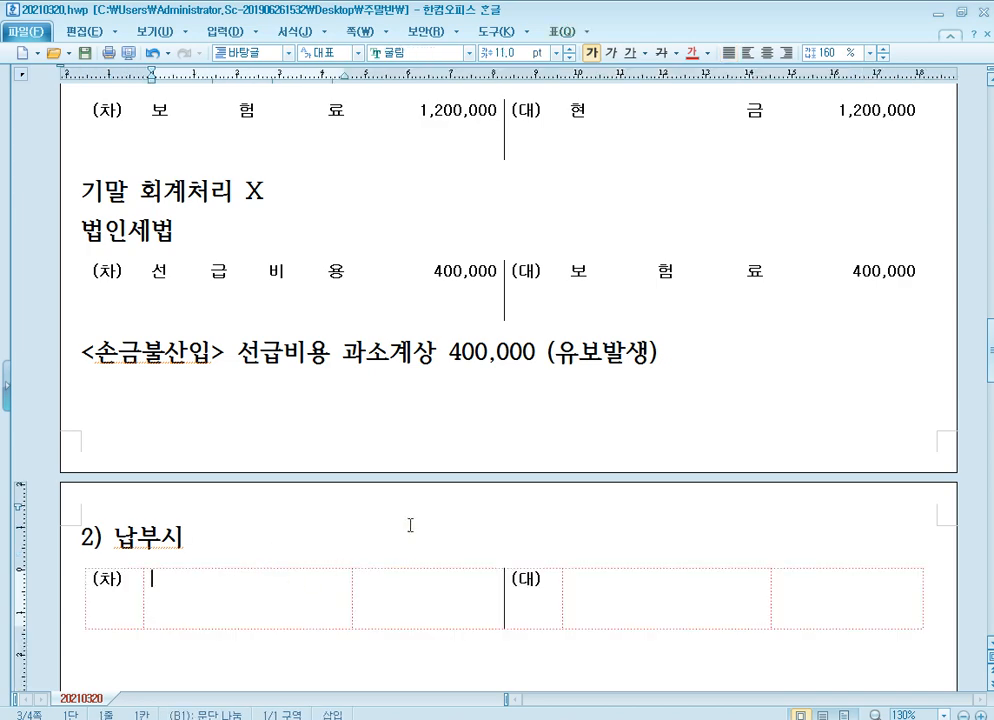
scroll(420, 510, "down", 1)
type("선ㄱ")
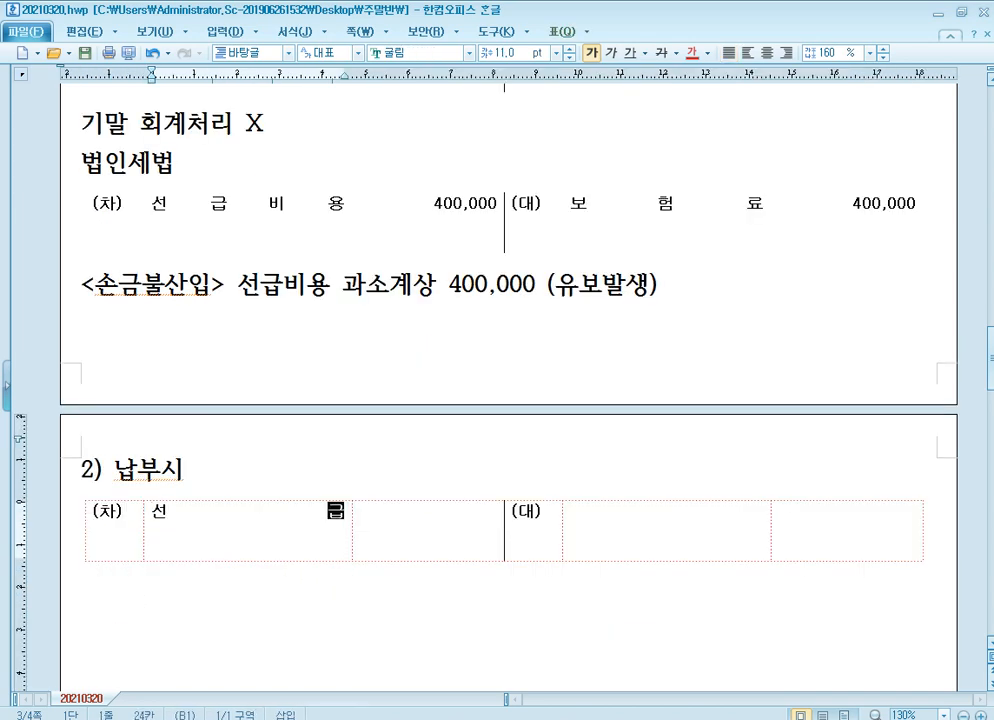
type("급비용")
key("Tab")
type("1,")
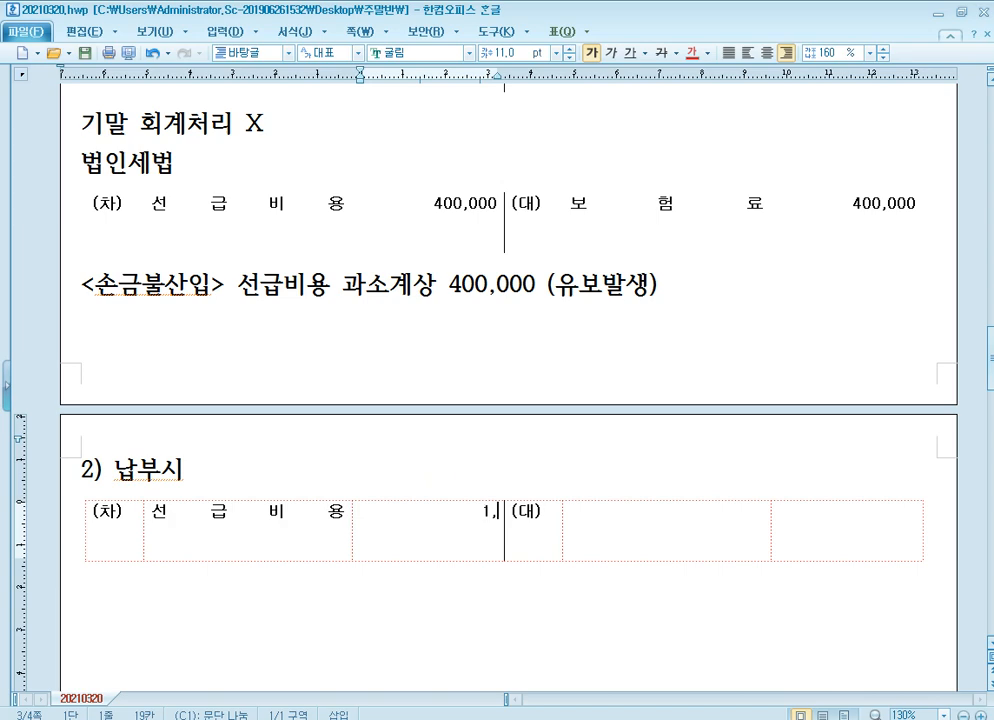
type("200,000")
key("Tab")
key("Tab")
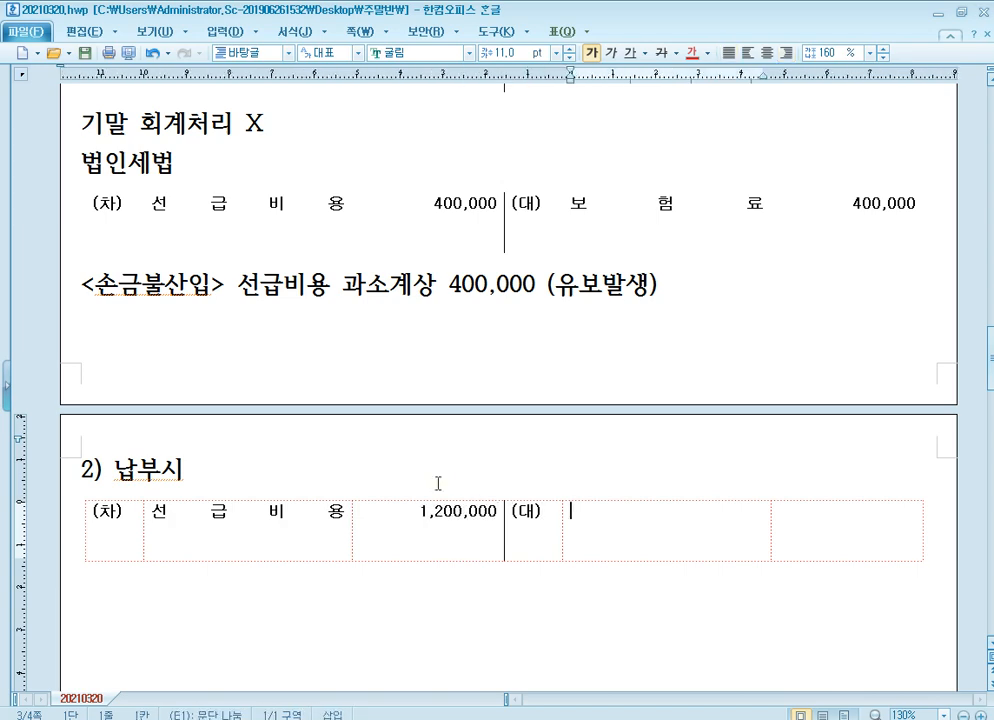
type("현ㄱ")
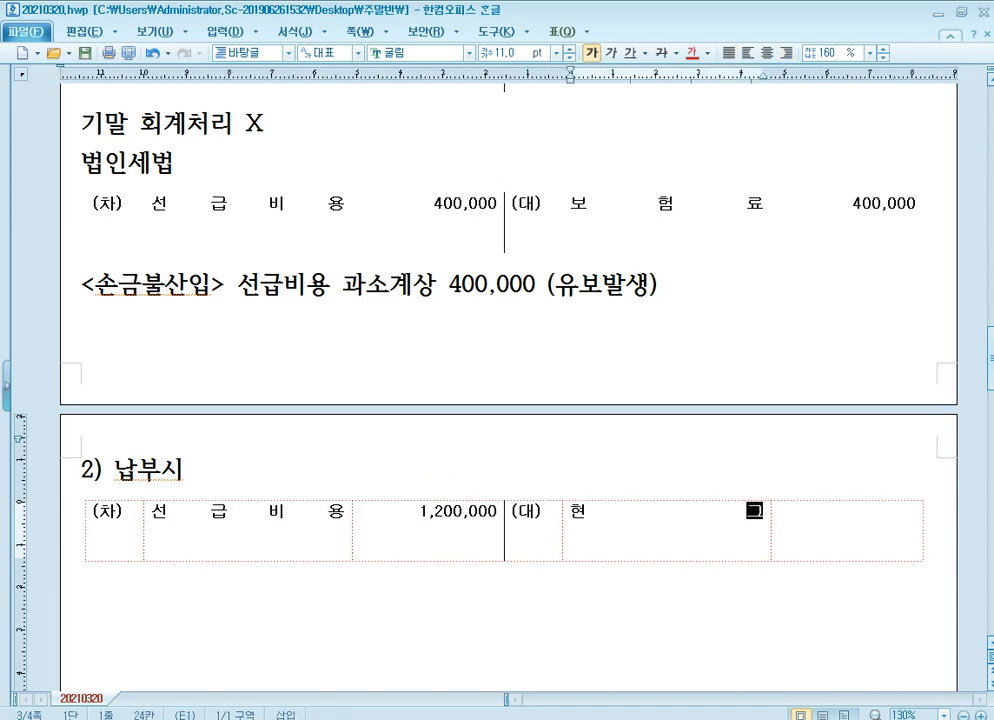
key("Tab")
type("1,200,000")
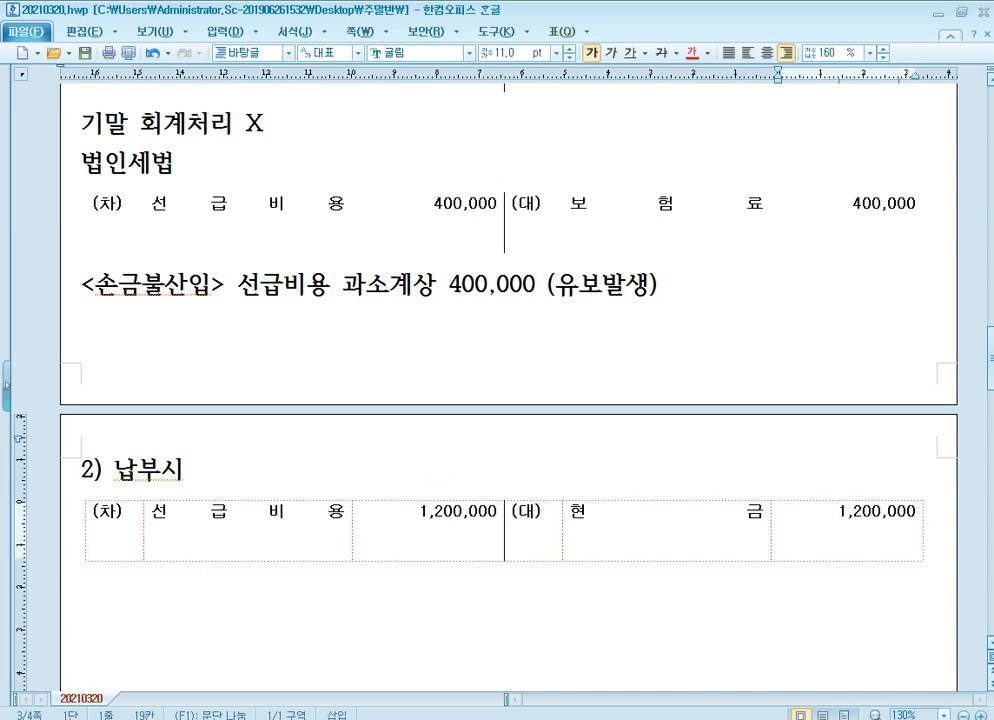
Write "결산시 회계처리 X" on the line below the "2) 납부시" journal entry.
left_click(438, 484)
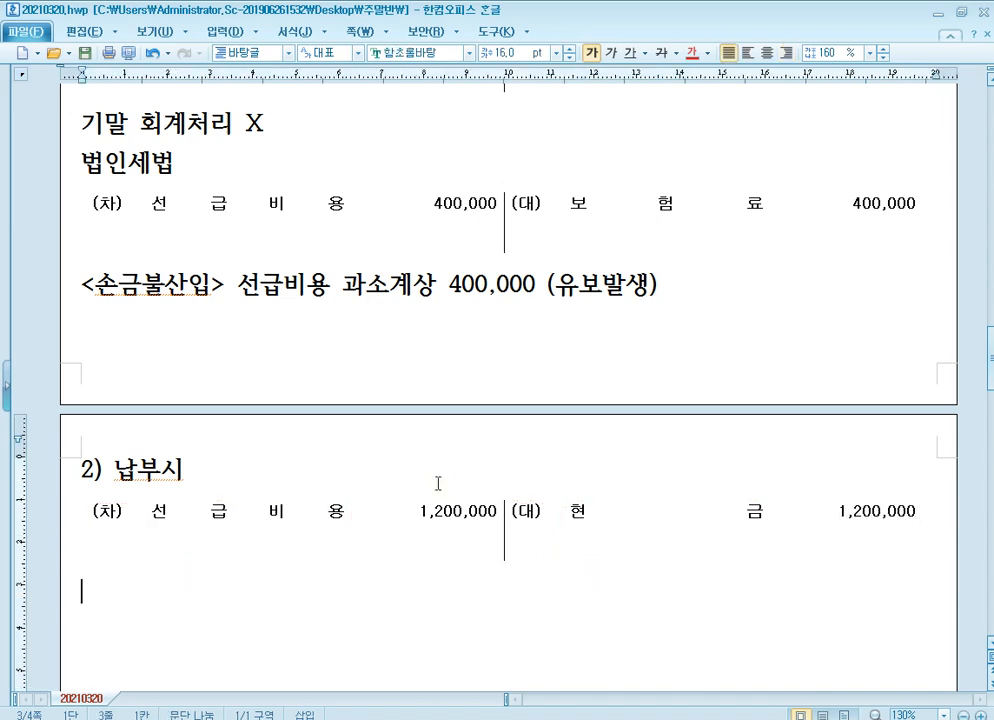
type("결시 회계처리")
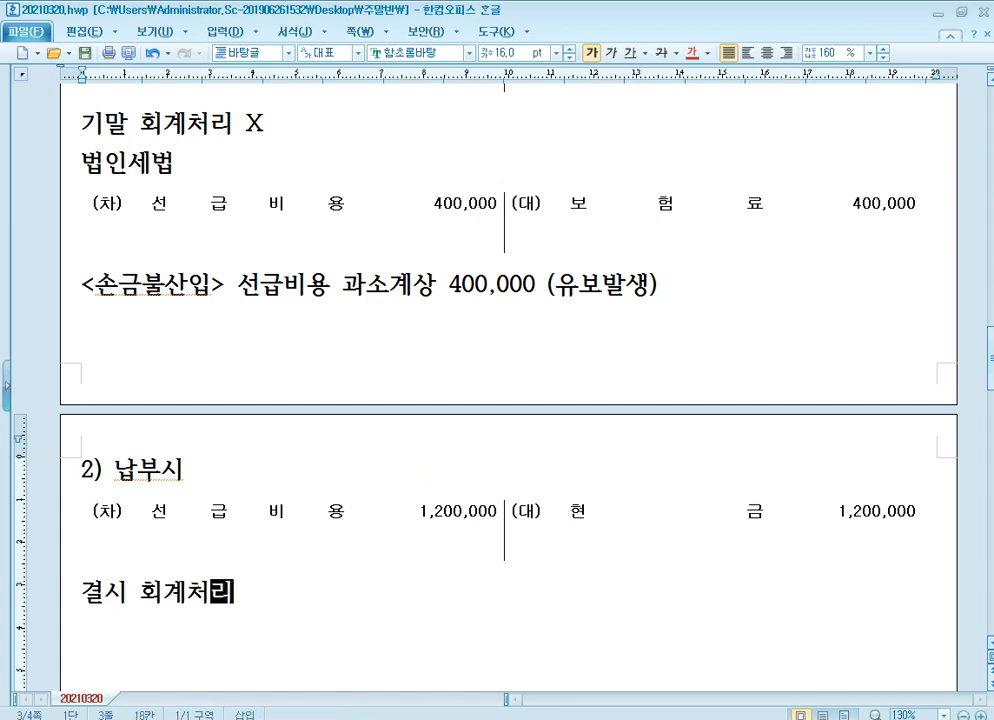
type(" X")
key("Home")
key("Right")
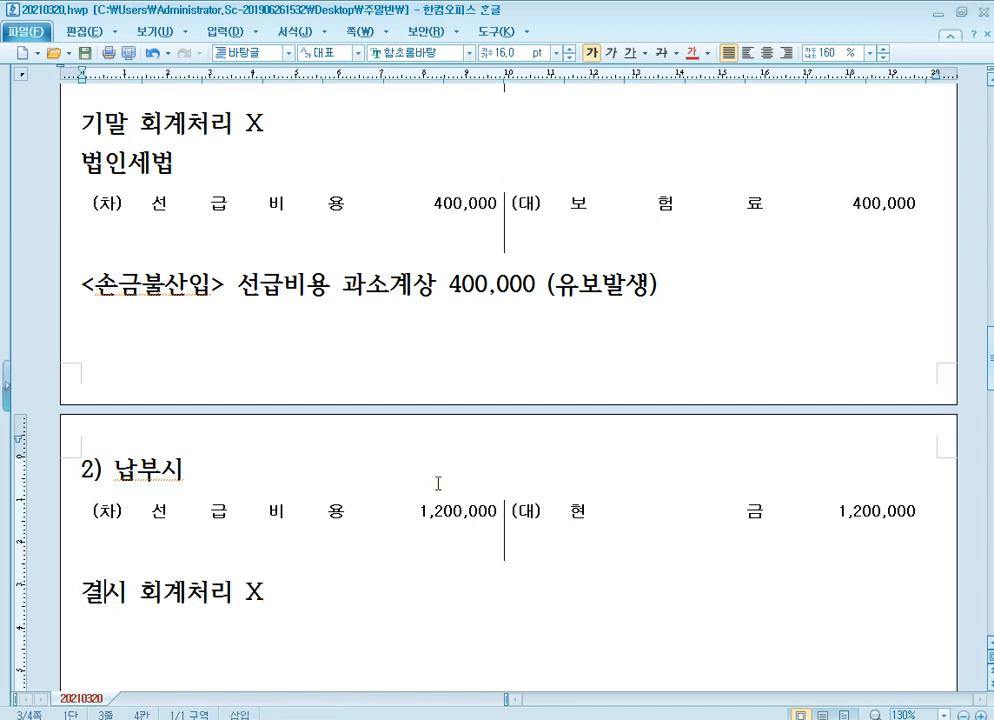
type("산")
key("End")
Add a "법인세법" line below "결산시 회계처리 X" and paste a blank (차)/(대) journal entry table under it.
key("Return")
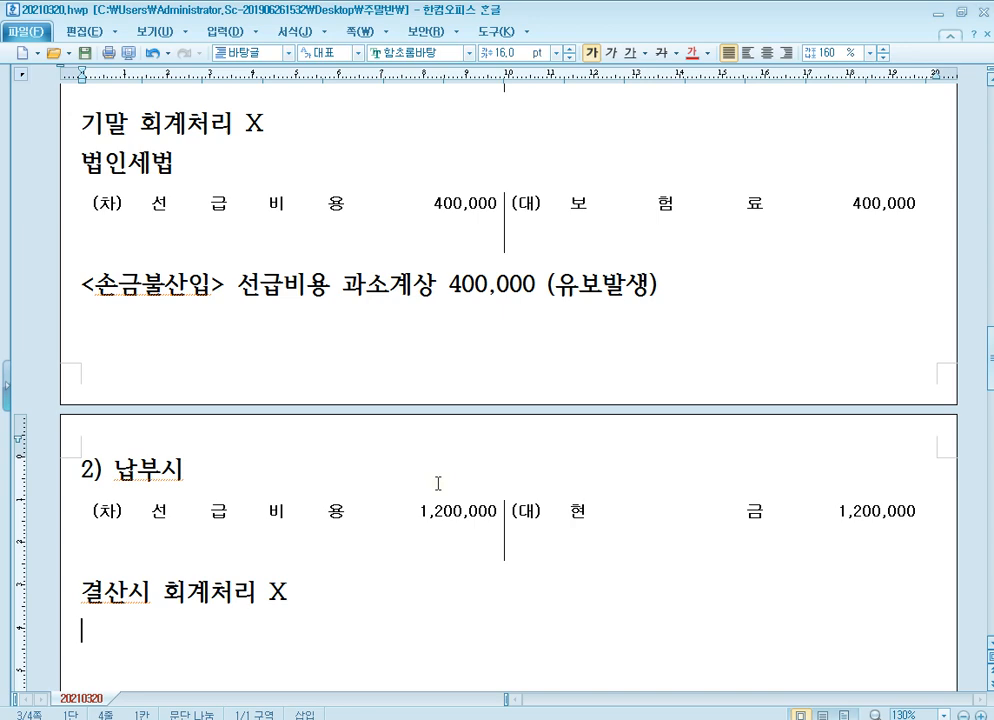
type("법인세법")
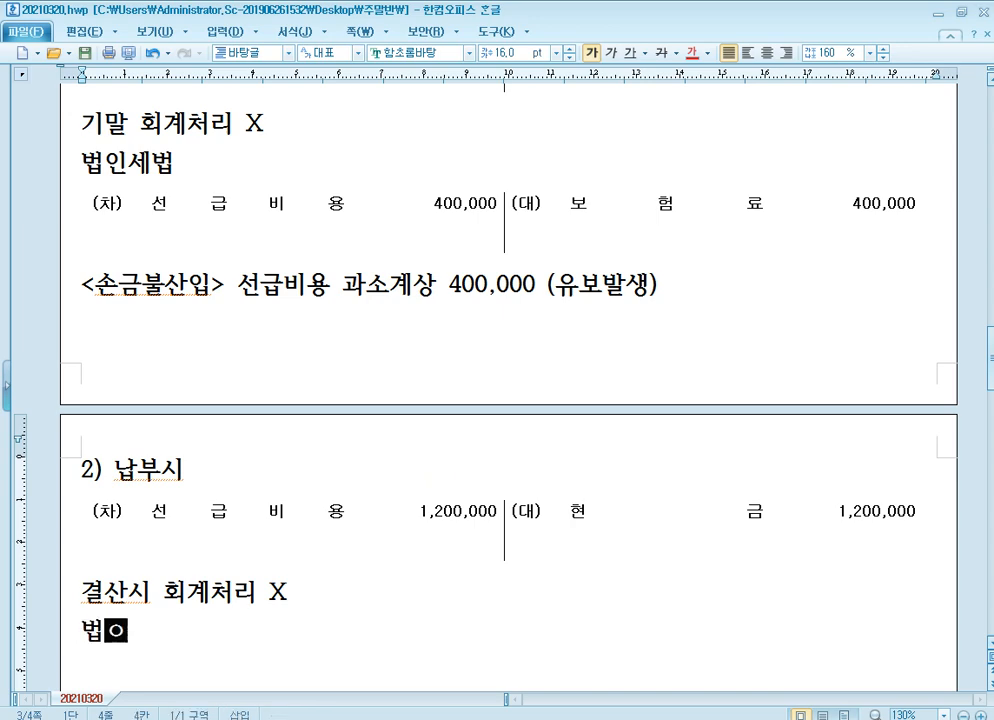
key("Return")
type("(차)\t(대)")
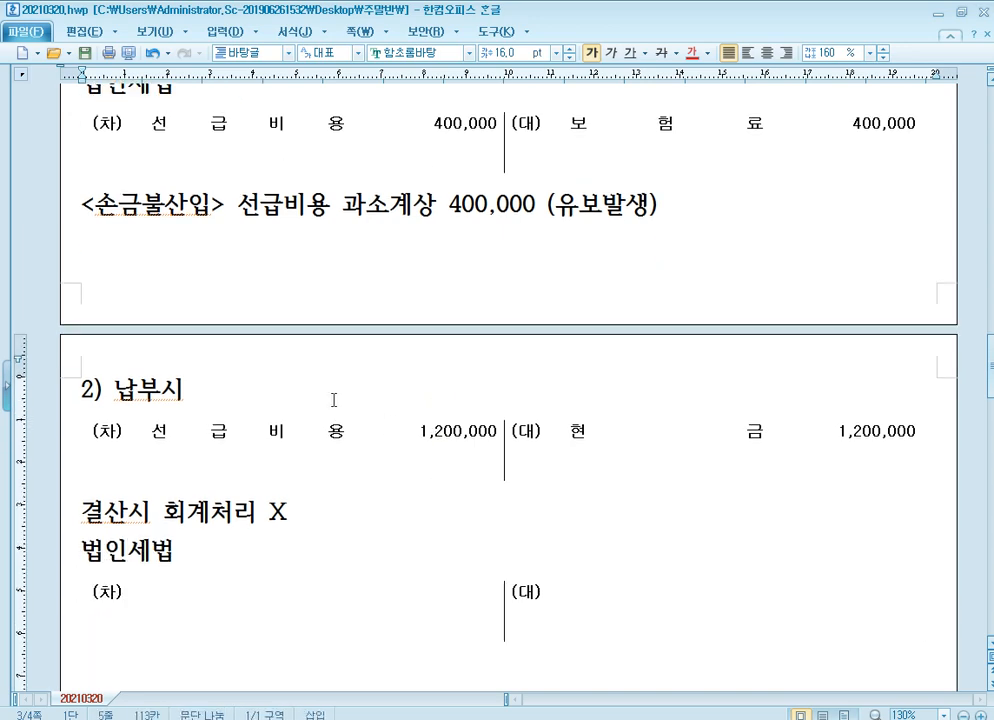
scroll(400, 440, "down", 1)
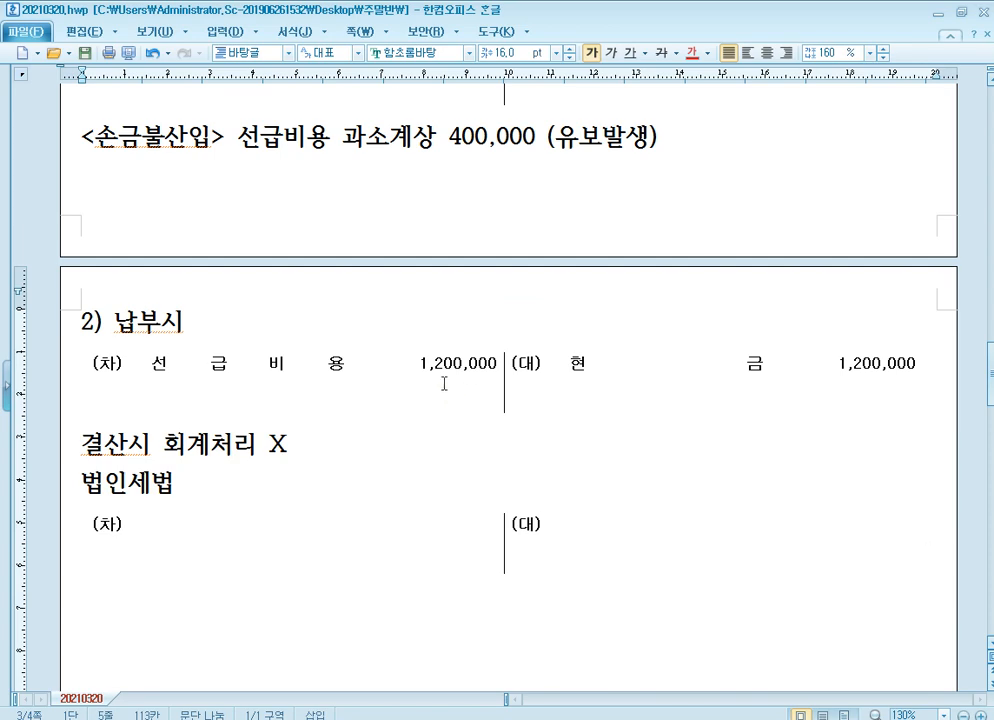
scroll(446, 393, "up", 1)
scroll(448, 378, "up", 5)
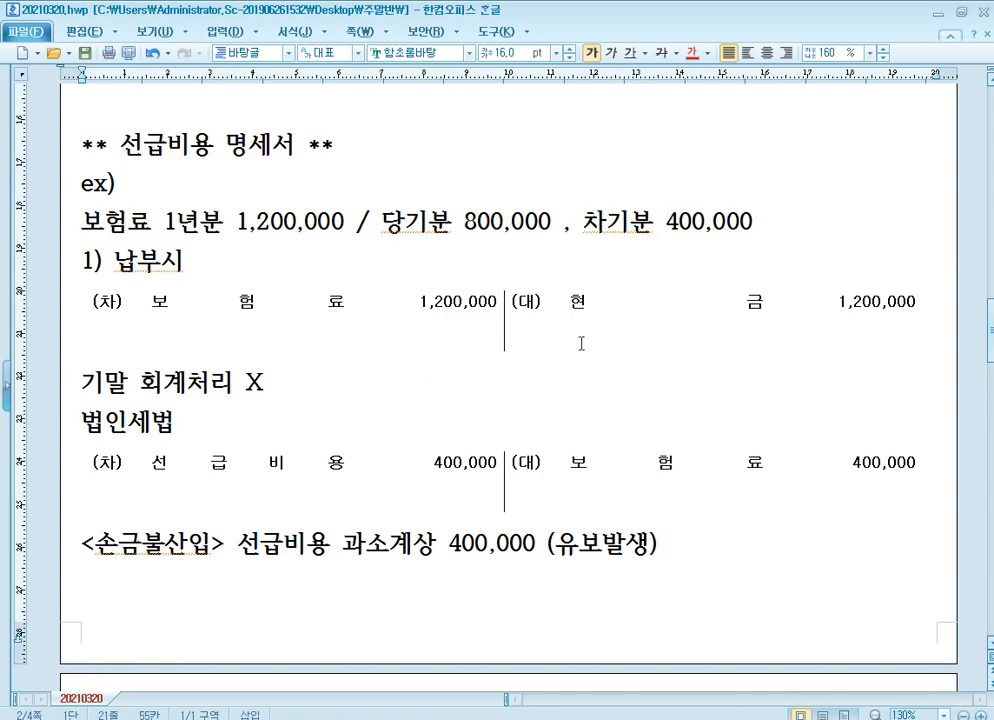
Enter 선급비용 800,000 on the credit side of the blank 법인세법 journal entry under "결산시 회계처리 X".
scroll(508, 435, "down", 6)
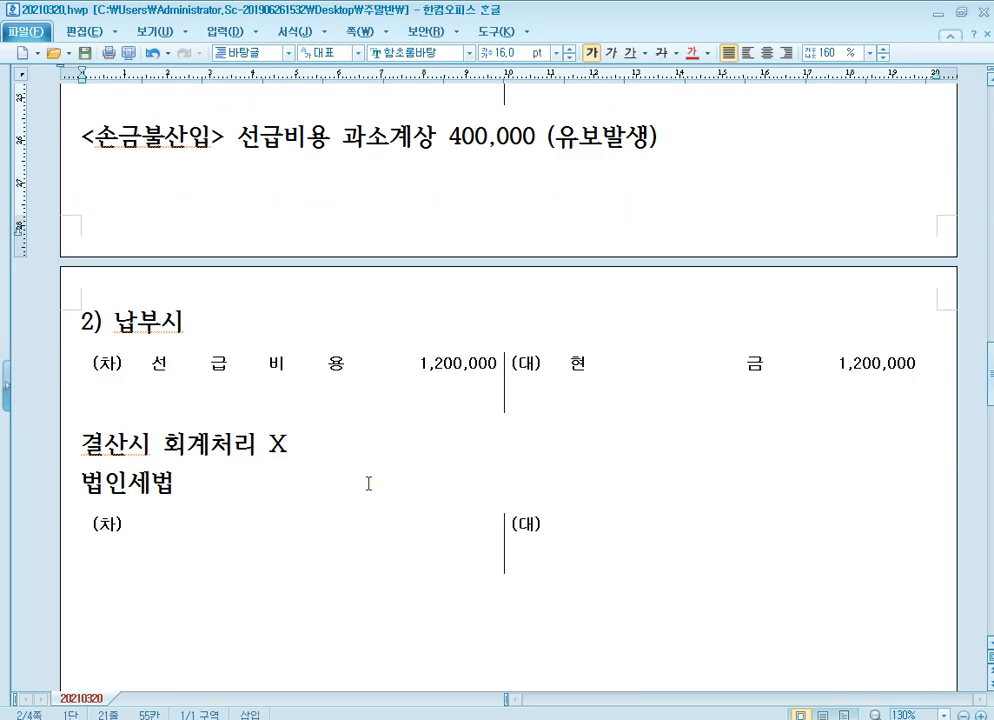
left_click(653, 549)
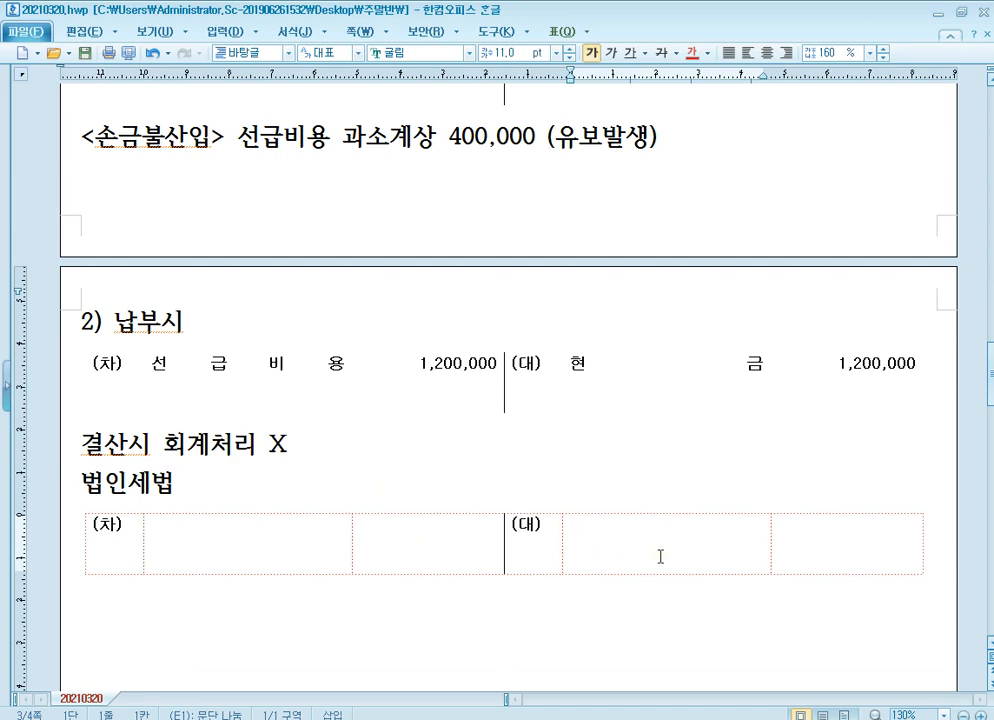
type("선급비용")
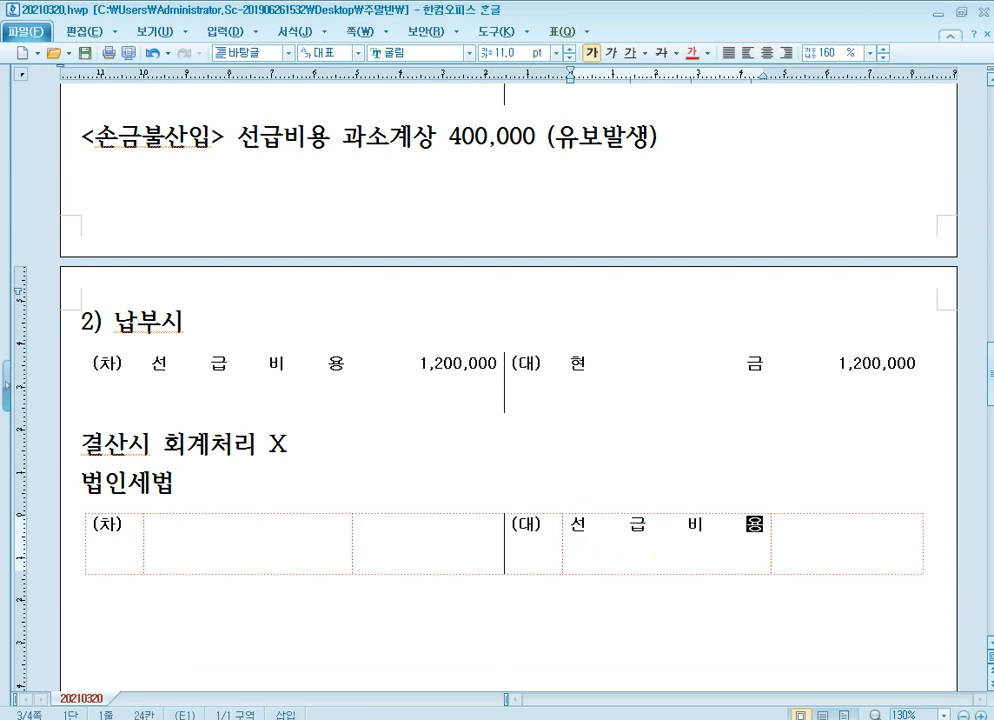
key("Tab")
type("80,000")
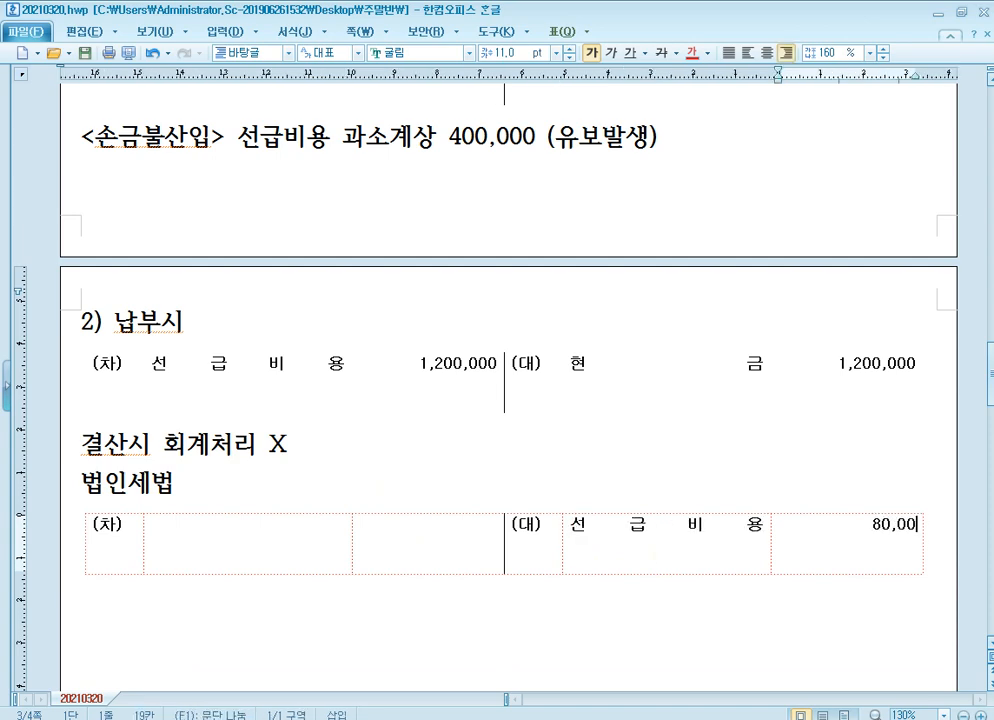
key("Left")
key("Left")
type("0")
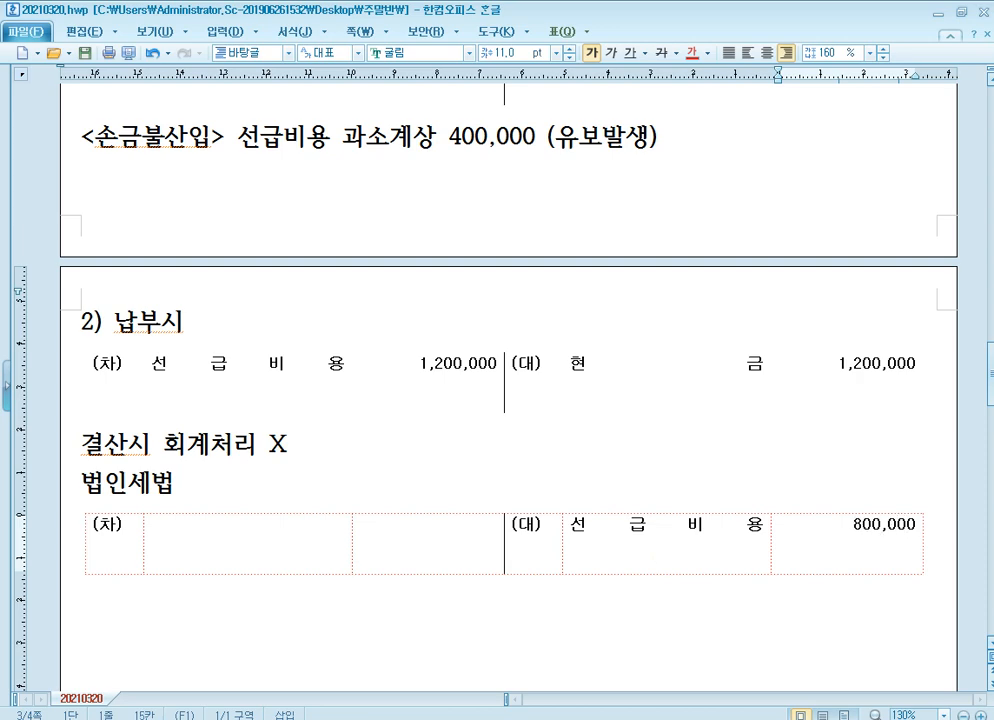
Enter 보험료 800,000 on the debit side of the same 법인세법 journal entry.
left_click(286, 542)
type("보험료")
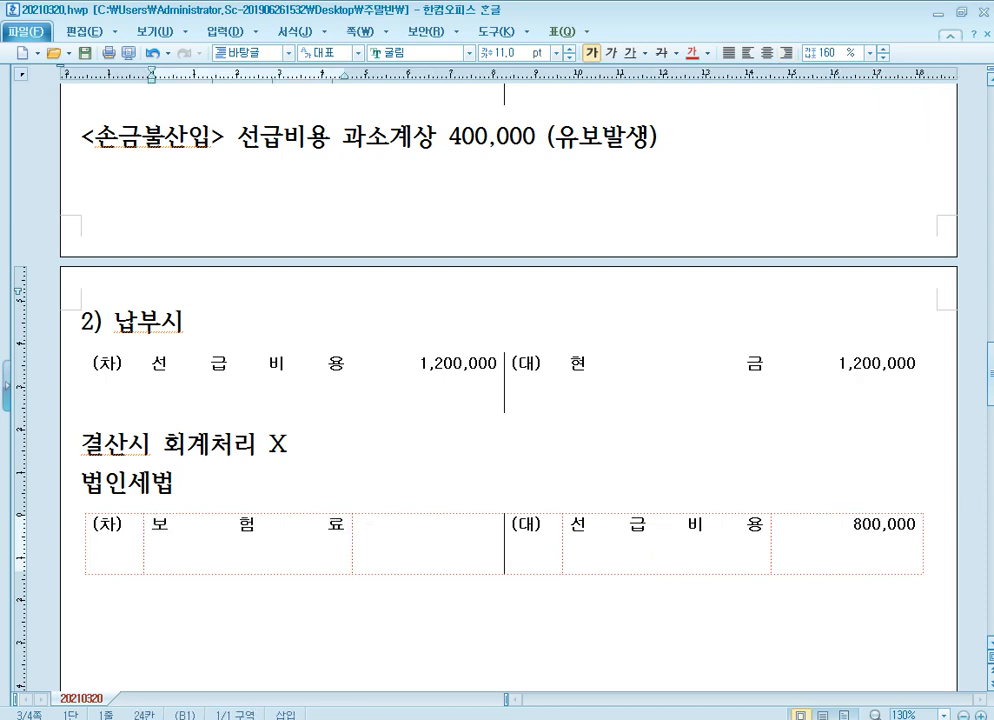
key("Tab")
type("800,000")
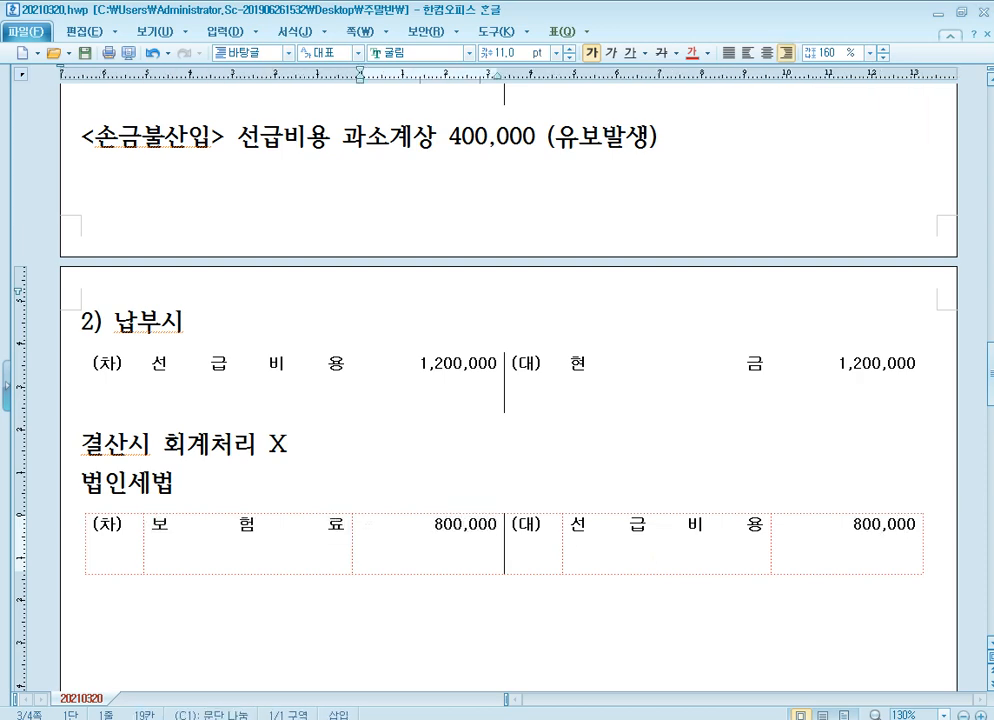
key("Down")
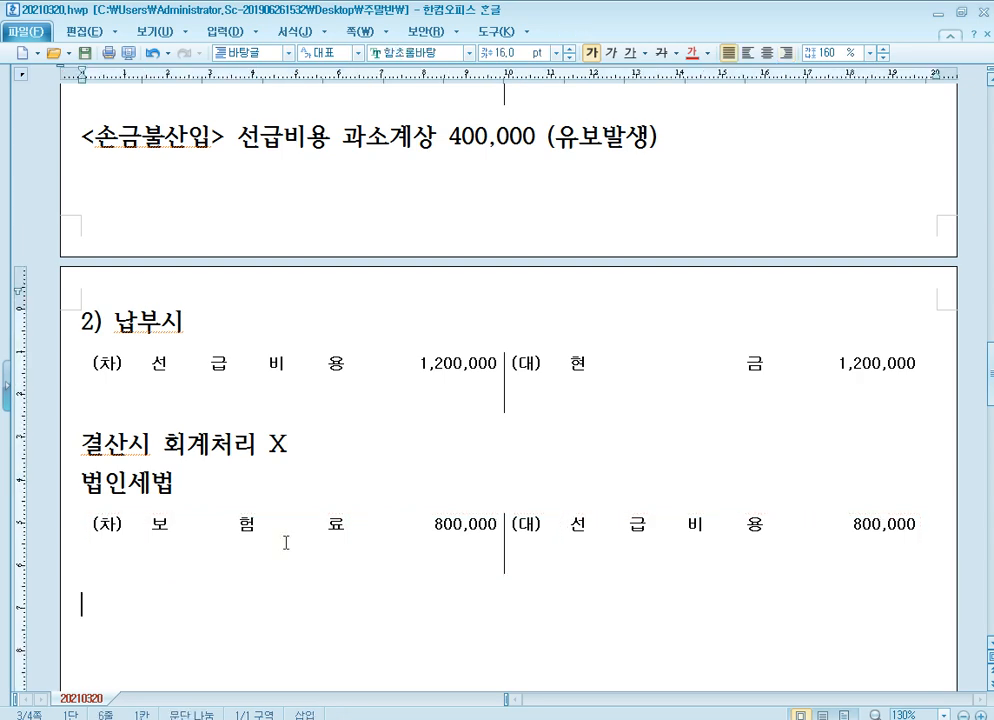
Write the tax adjustment line "<손금산입> 선급비용 과대계상 800,000 (유보발생)" below the 법인세법 entry of case 2).
type("<")
scroll(286, 542, "down", 3)
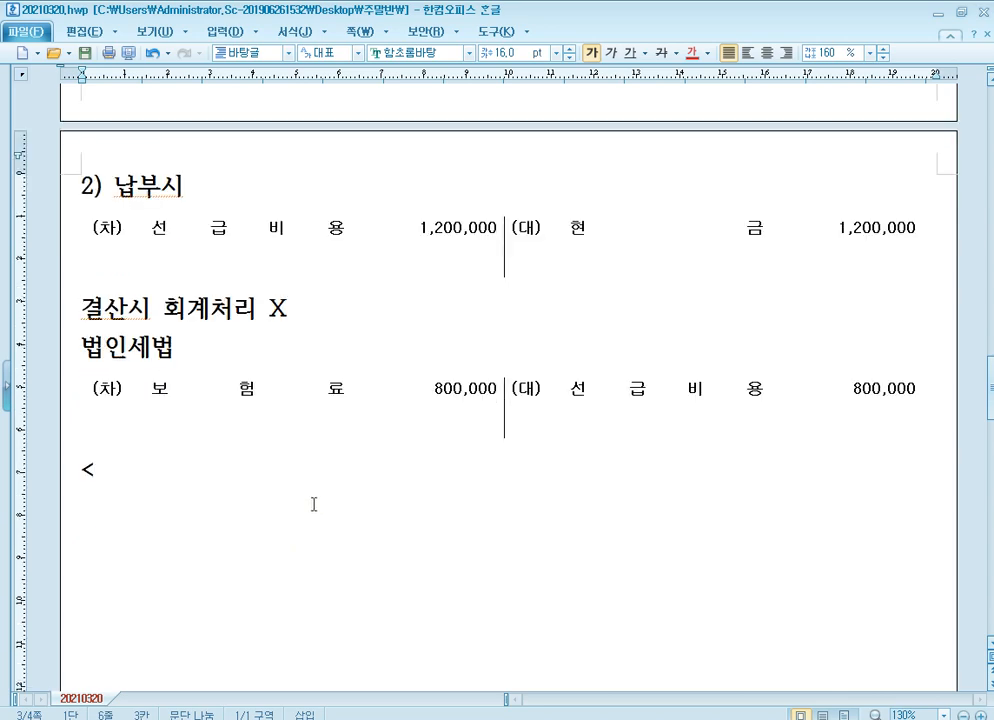
left_click(293, 307)
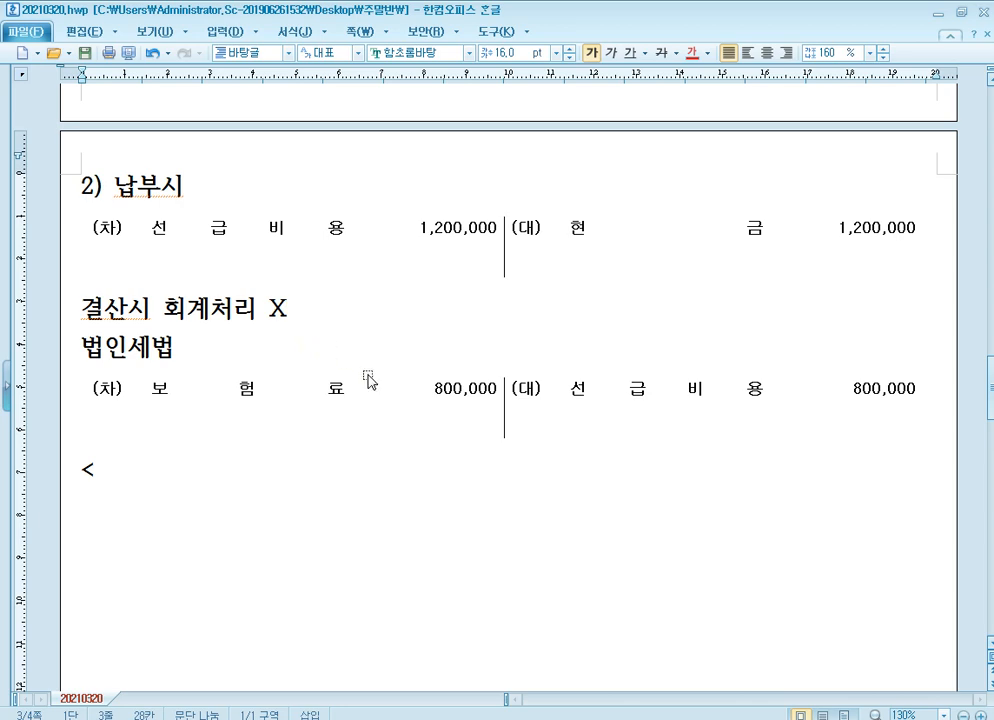
left_click(285, 228)
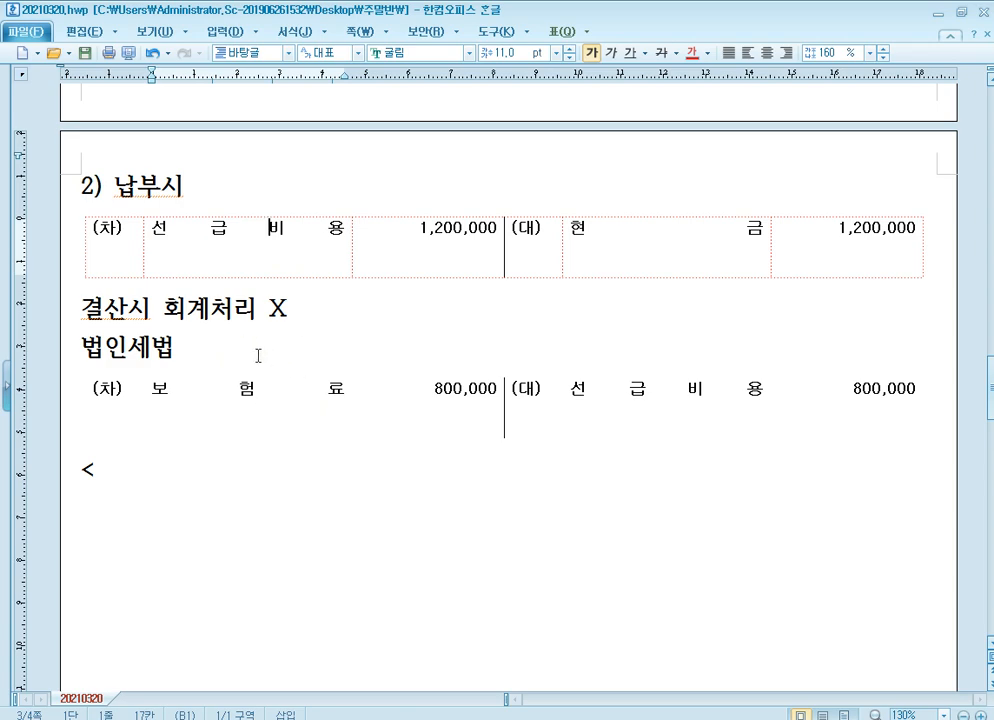
left_click(236, 488)
type("손금산입")
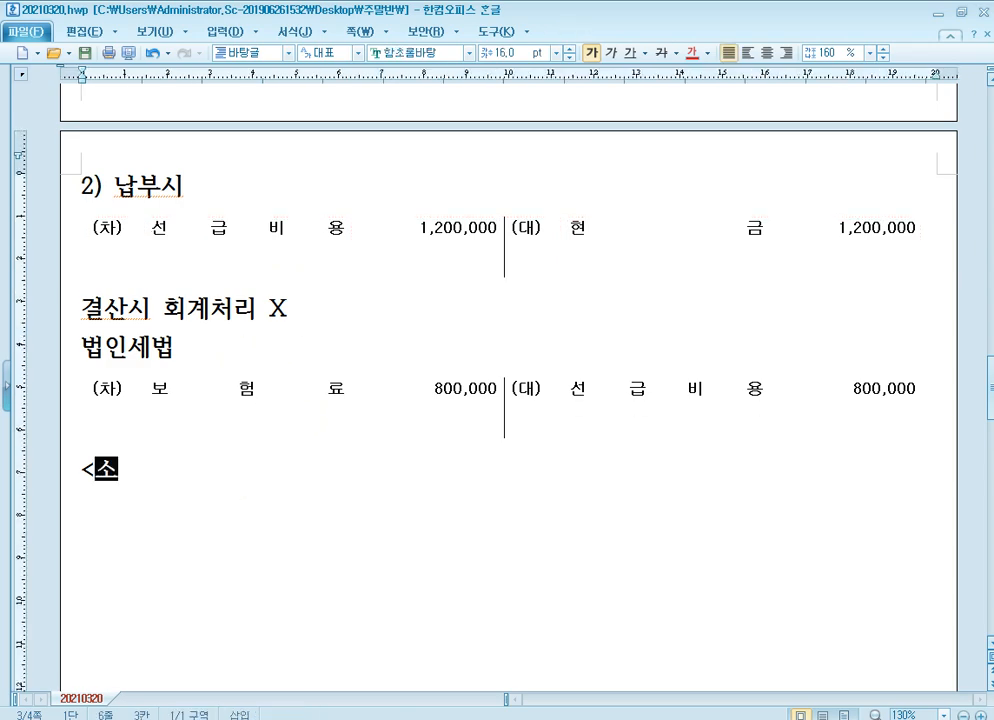
type(">")
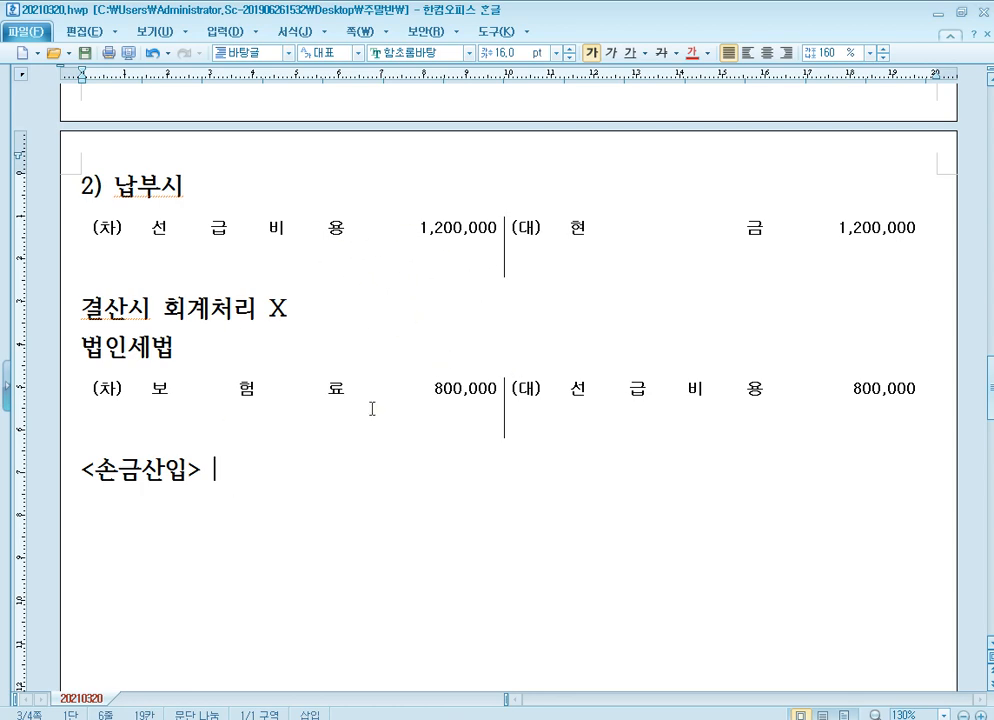
type("선급")
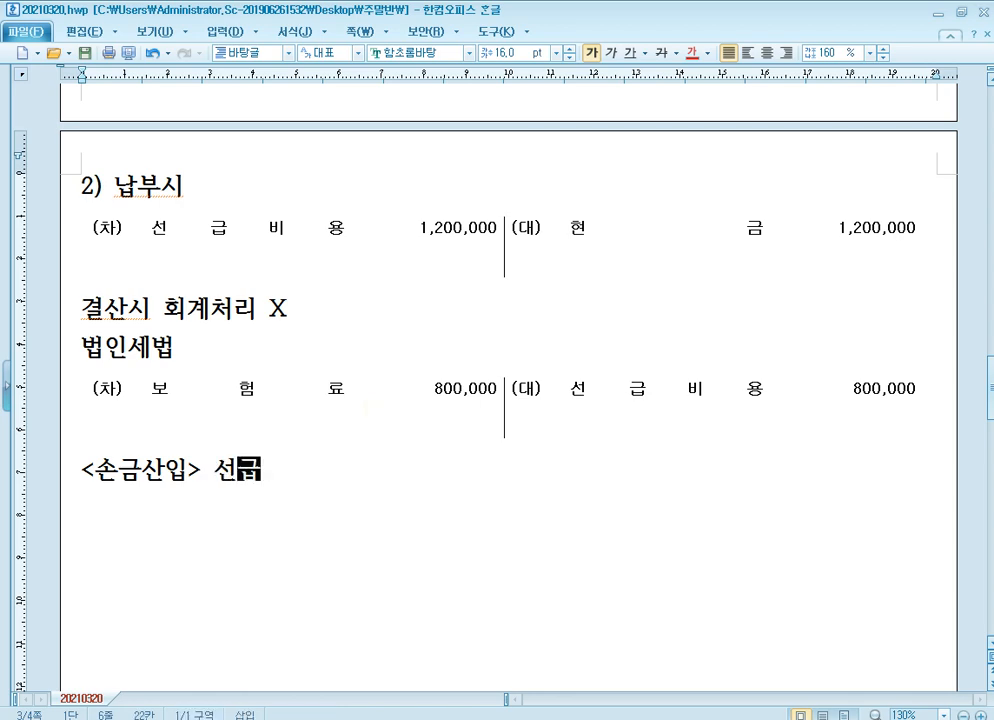
type("비용 과대계상 ")
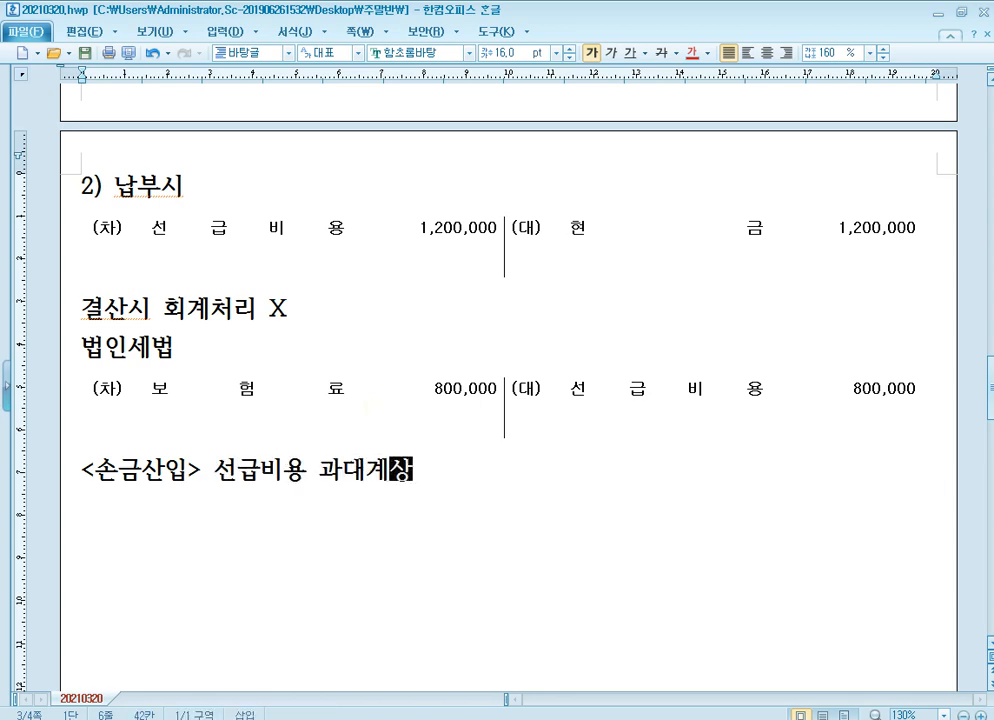
type("80")
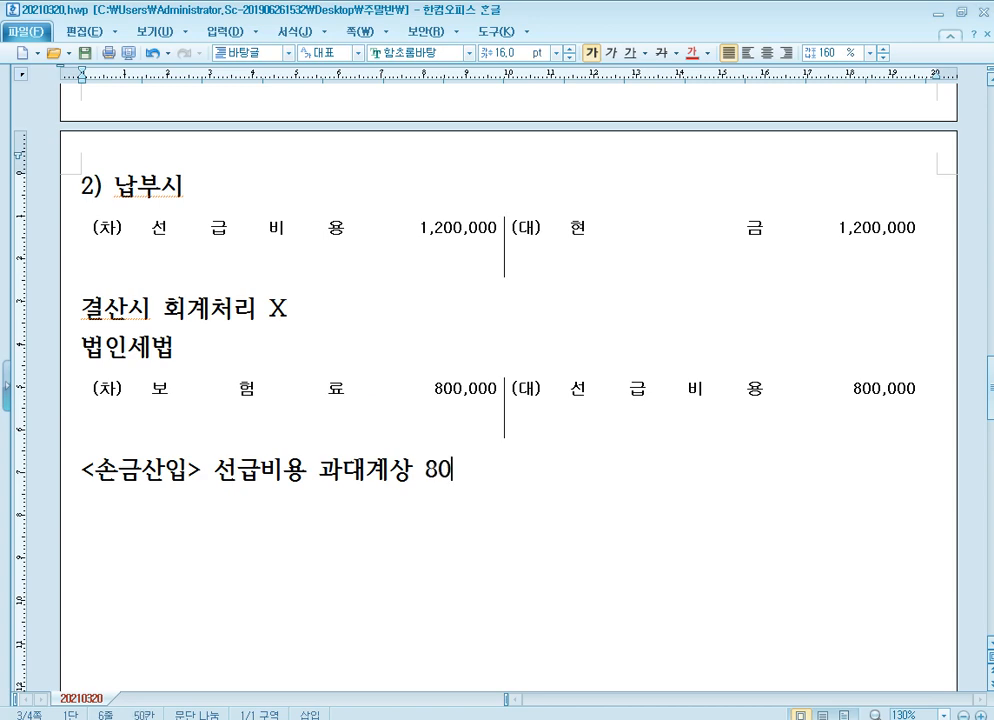
type("0,000 (유")
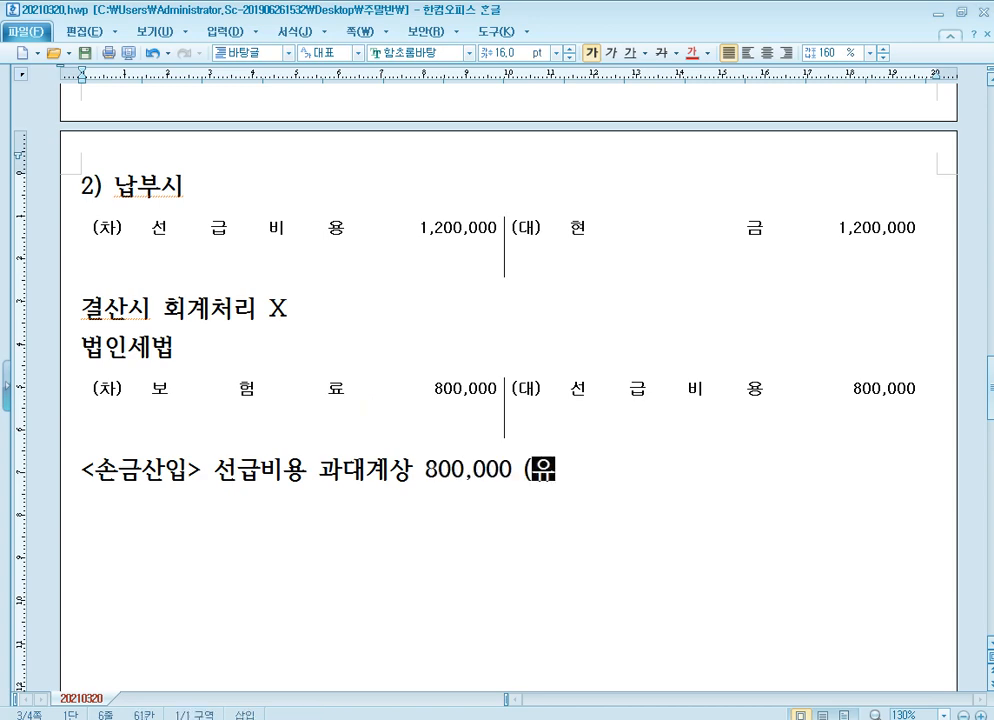
type("보바발생)")
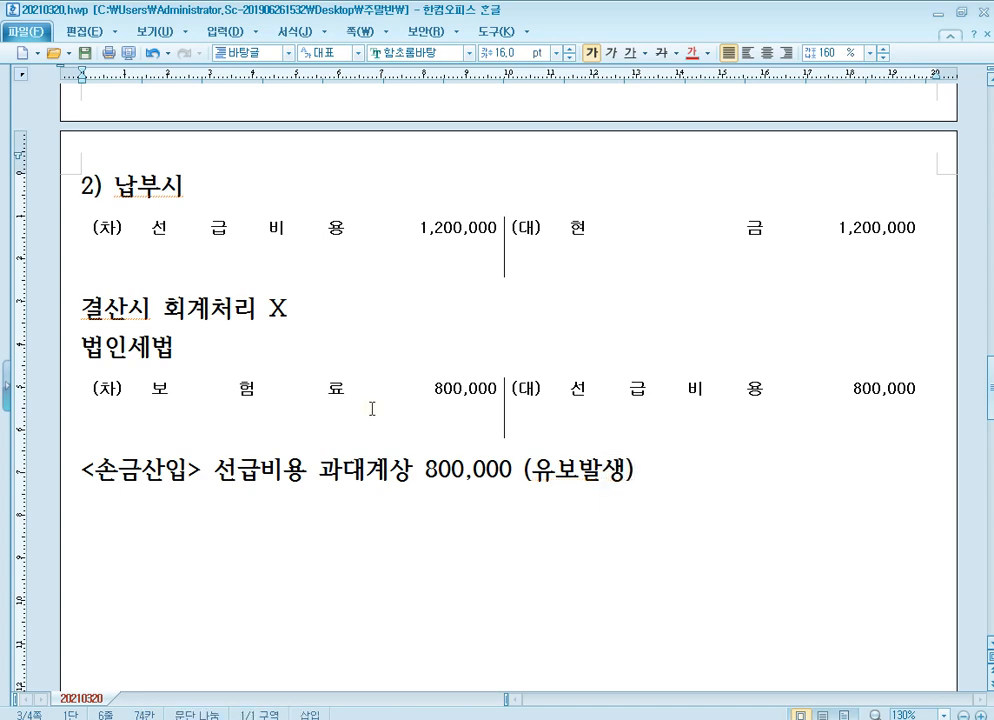
Compare the journal entries and tax adjustment lines of case 1) with those of case 2).
scroll(482, 337, "up", 3)
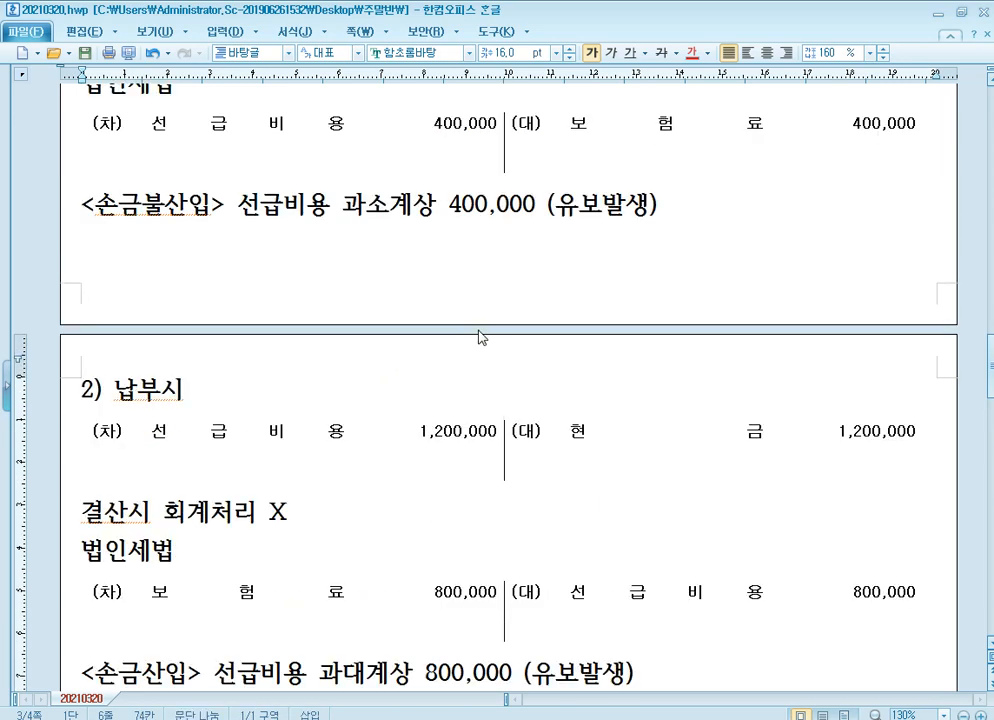
scroll(475, 330, "down", 1)
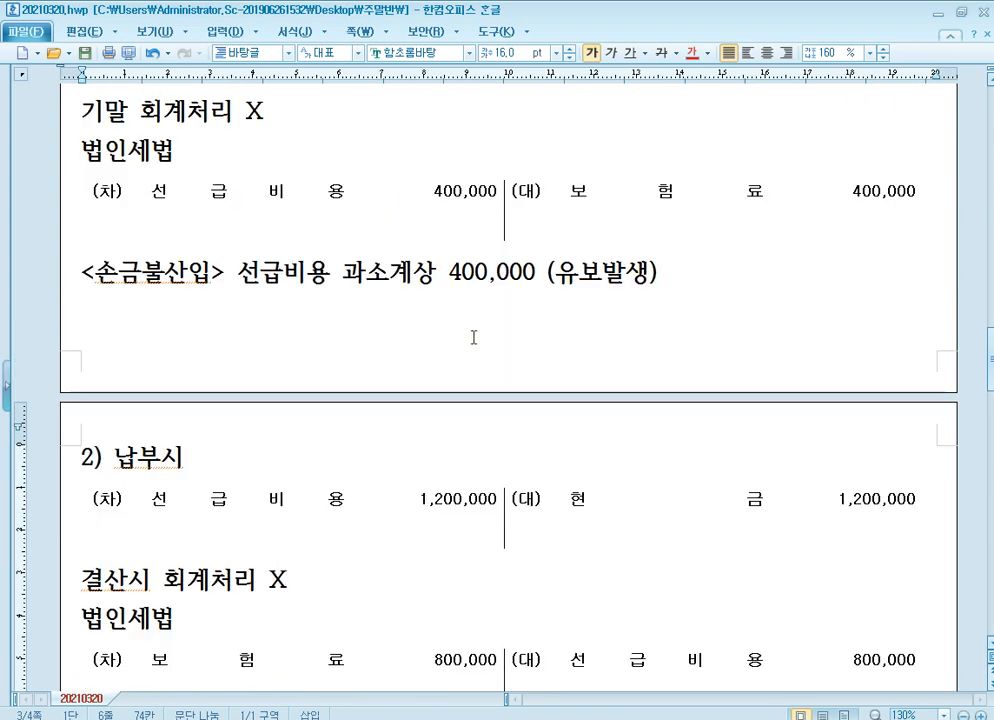
left_click(455, 204)
scroll(467, 391, "down", 2)
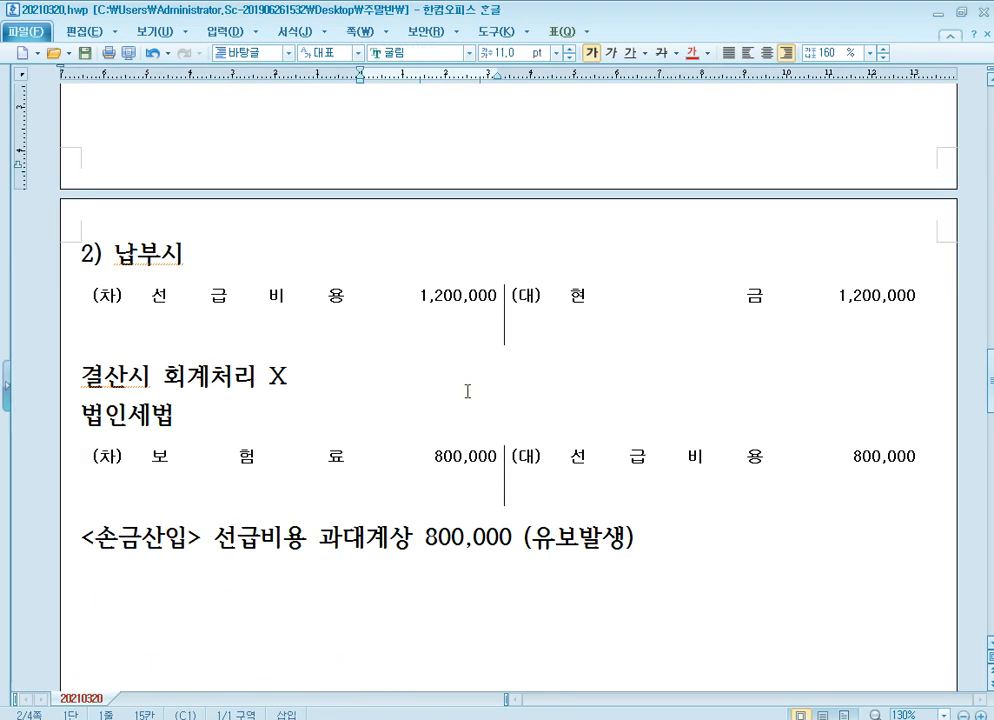
left_click(455, 458)
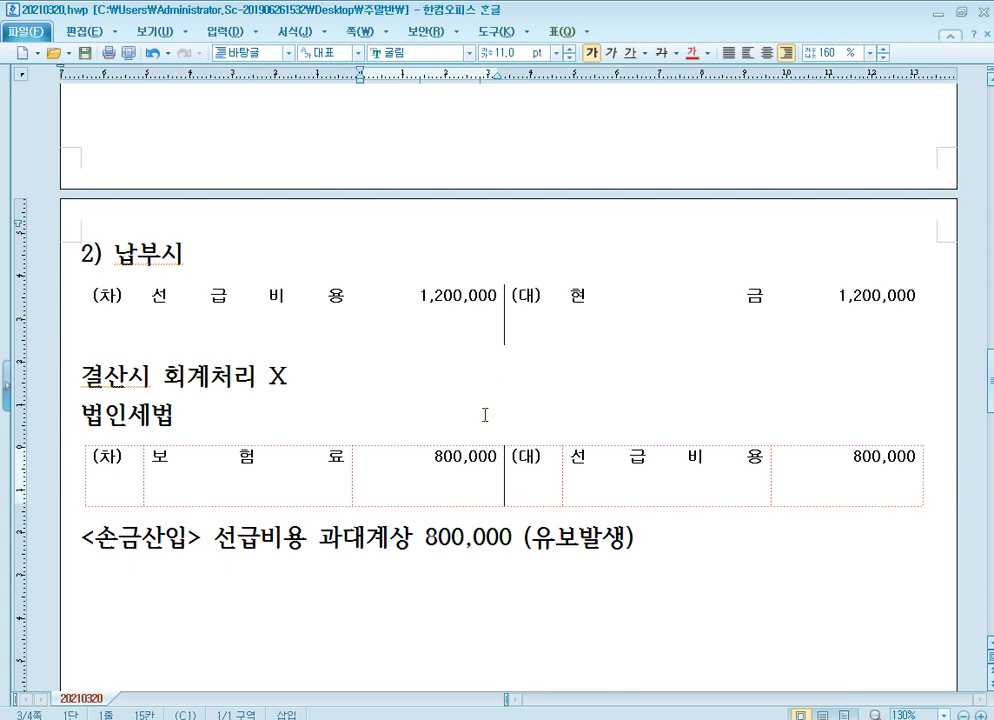
scroll(470, 410, "up", 1)
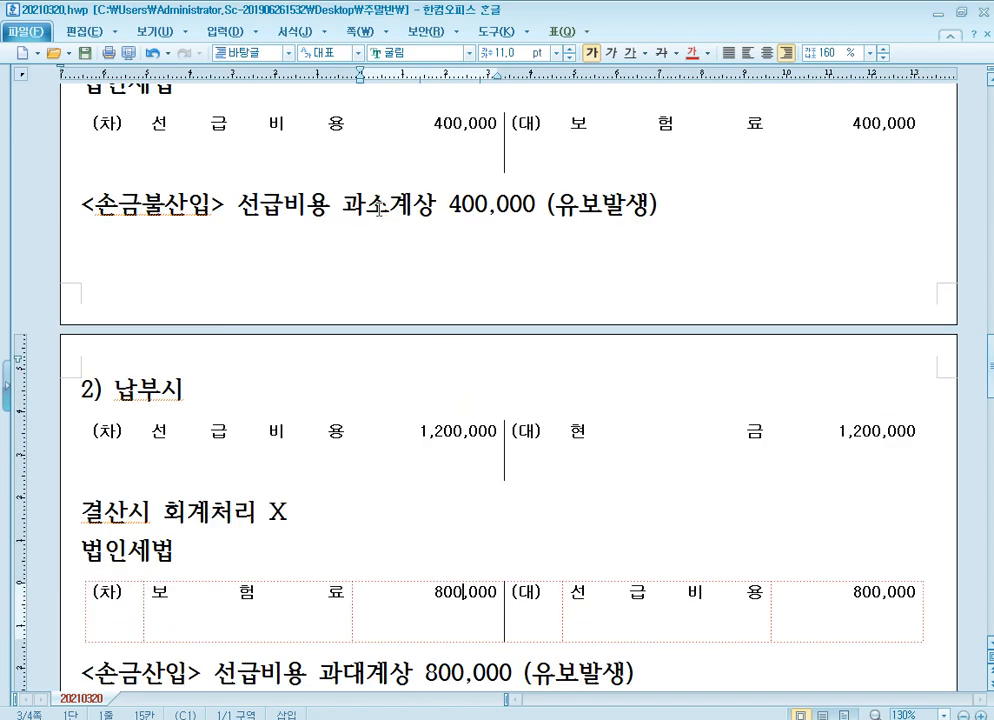
scroll(370, 238, "down", 3)
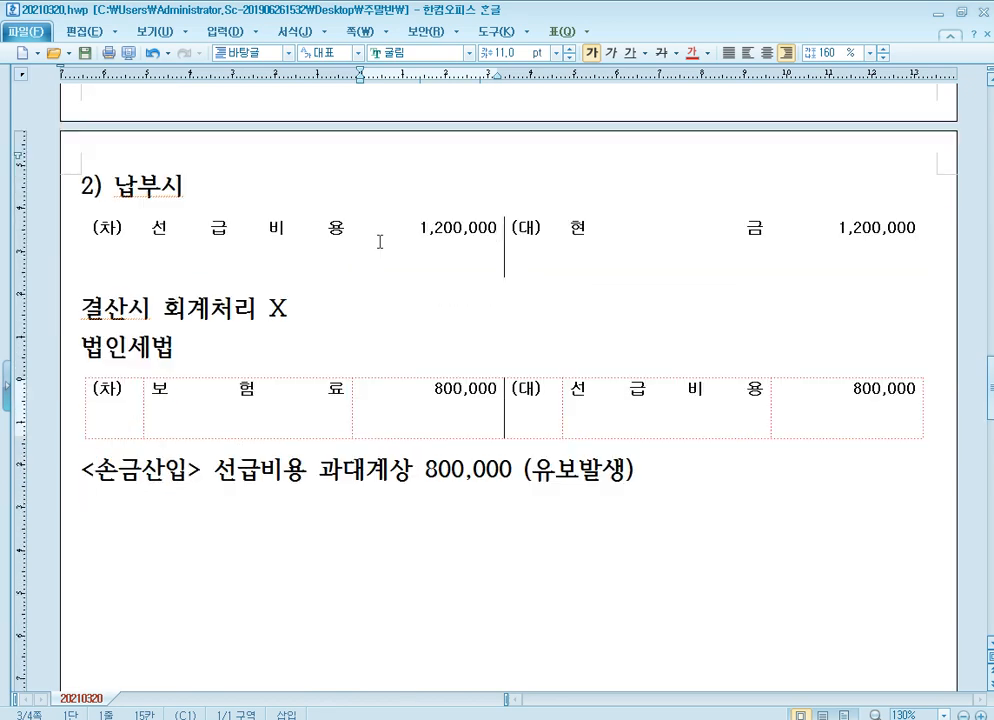
left_click(357, 470)
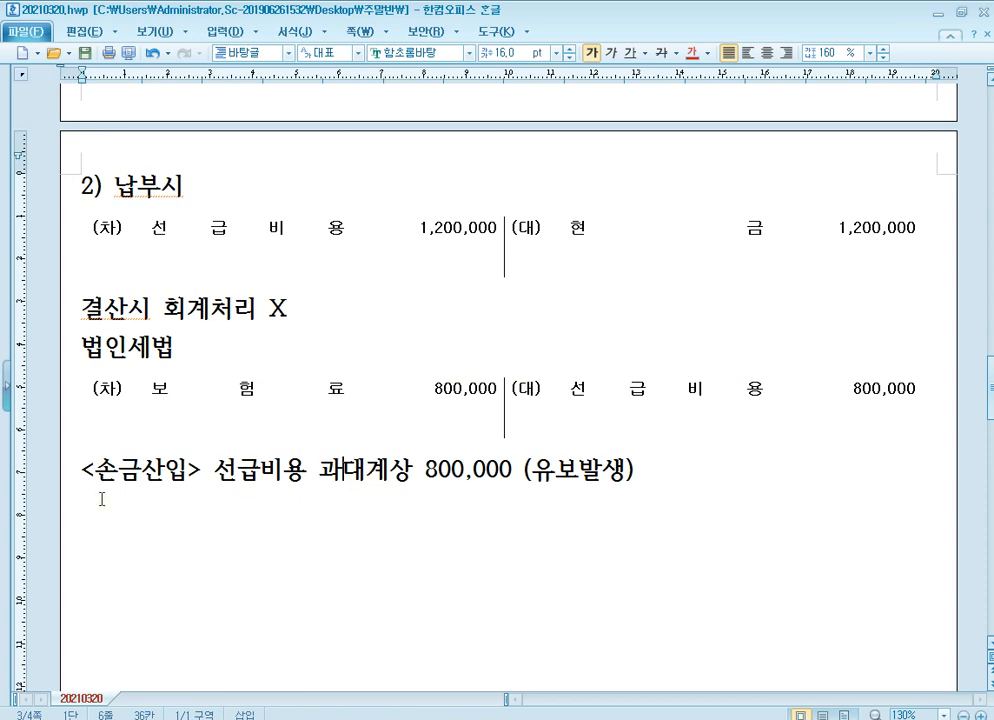
left_click(196, 476)
scroll(231, 463, "up", 5)
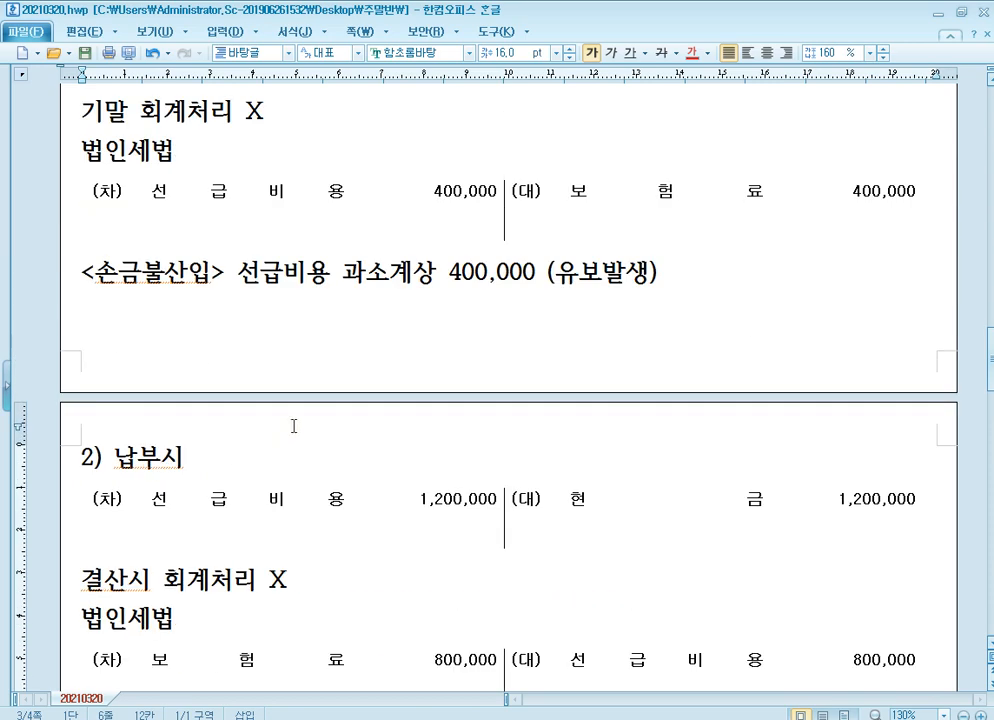
left_click(410, 415)
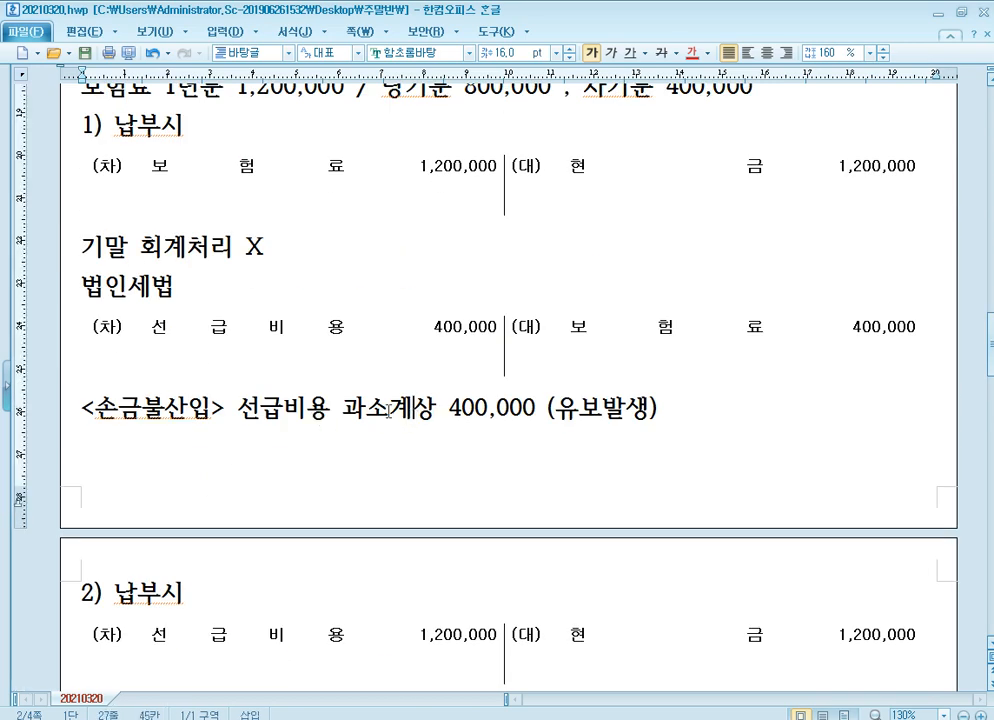
left_click(149, 430)
scroll(380, 410, "down", 1)
scroll(481, 529, "down", 1)
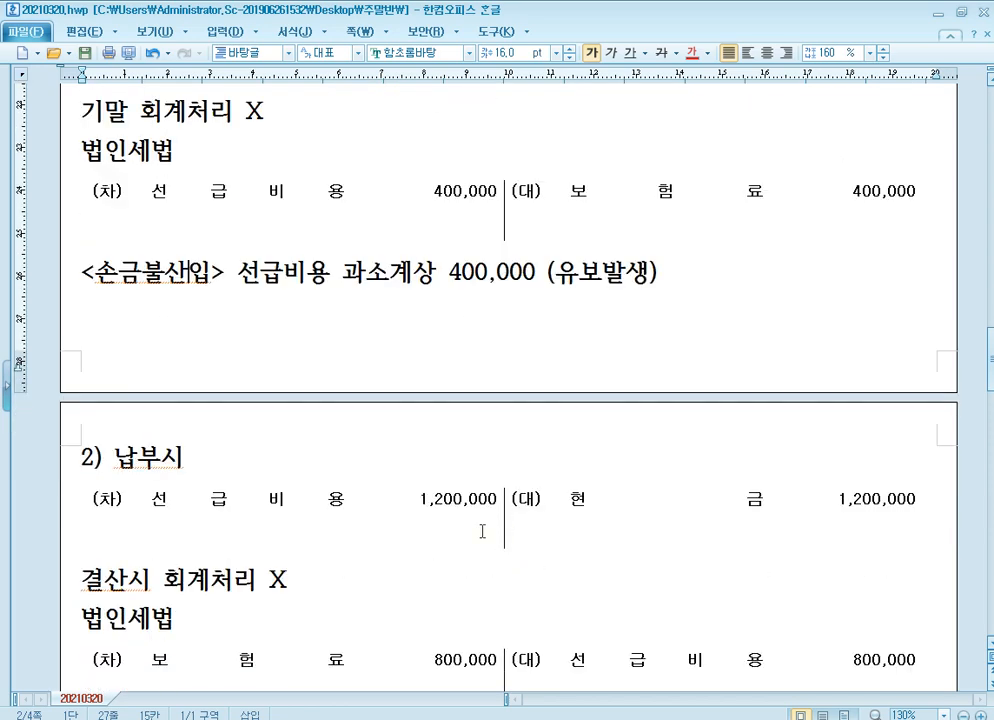
scroll(406, 416, "down", 3)
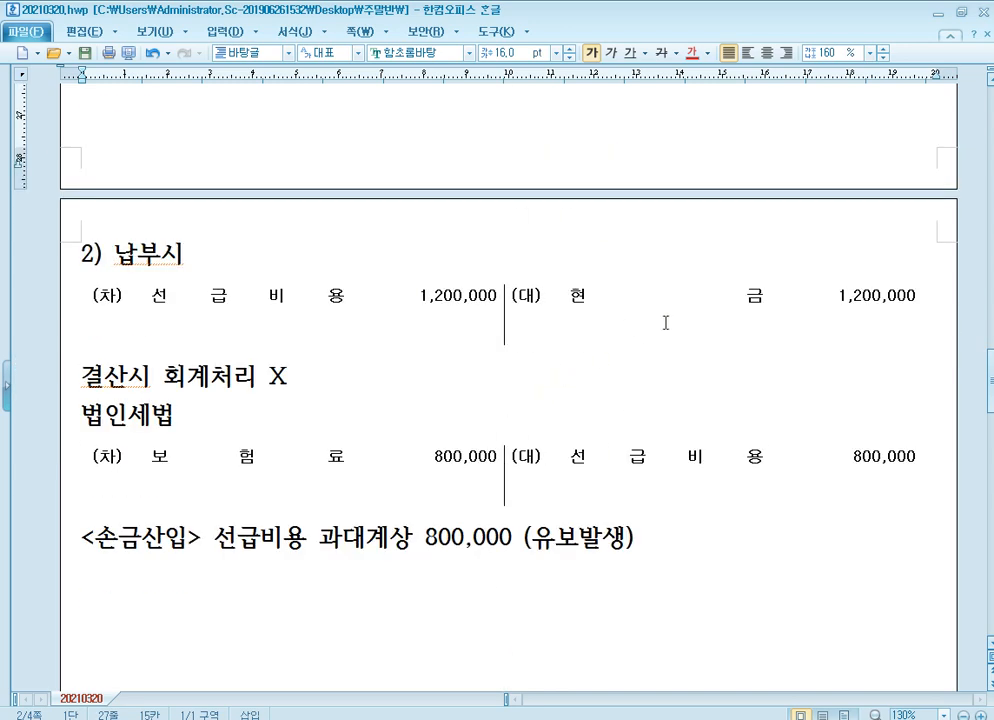
left_click(276, 376)
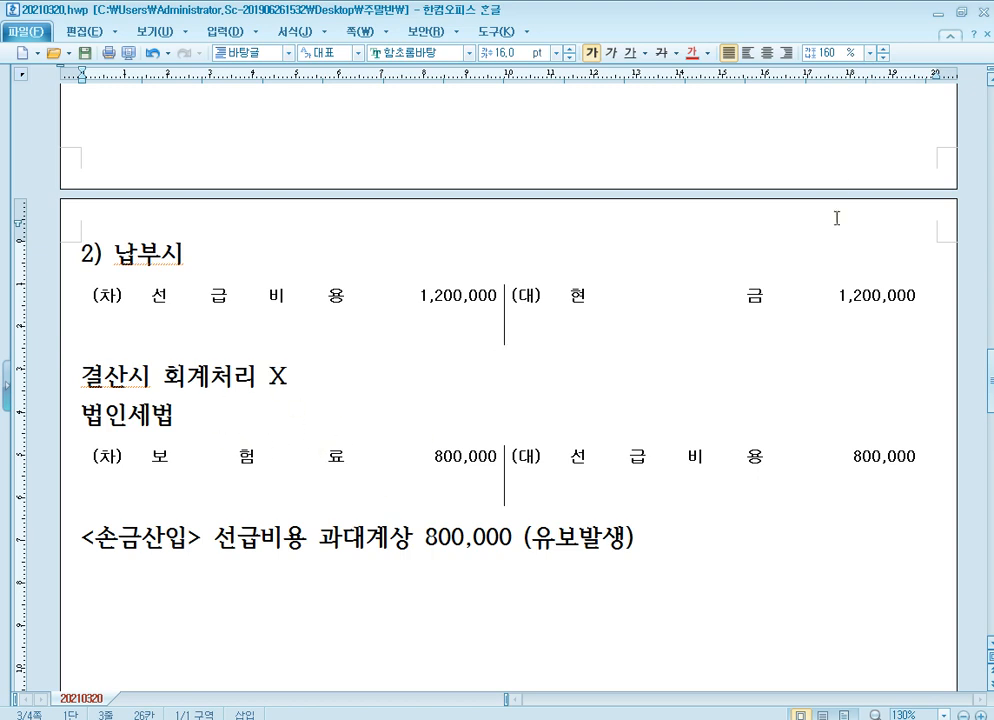
Switch to the PDF textbook in 알PDF and examine the "선급비용 명세서 작성사례" transaction table on page 480.
left_click(938, 12)
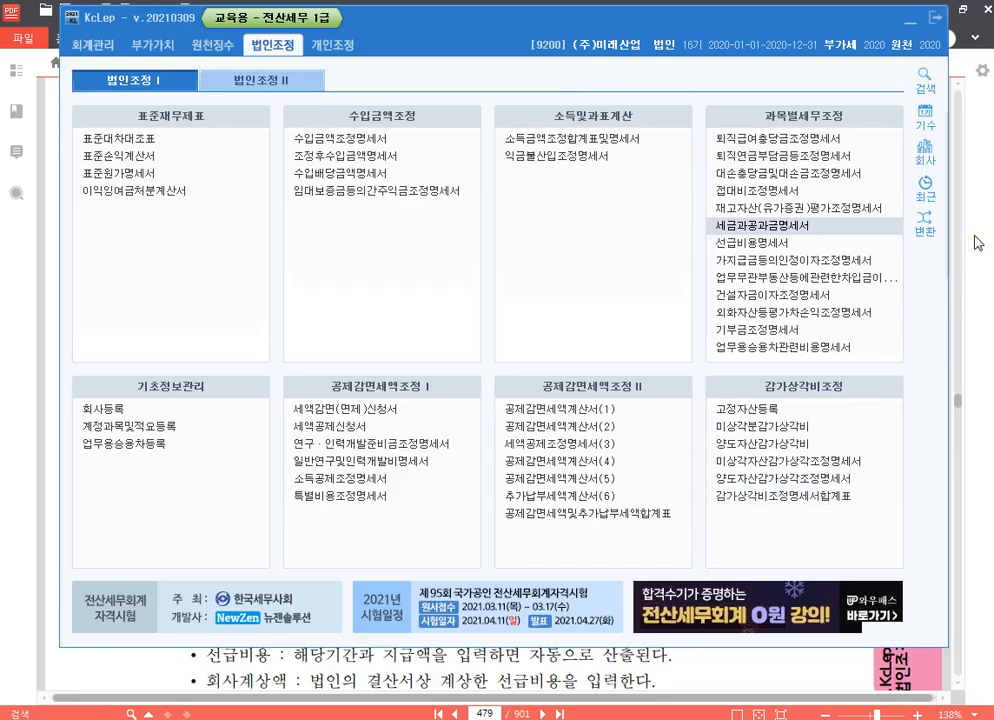
left_click(974, 235)
scroll(480, 392, "down", 10)
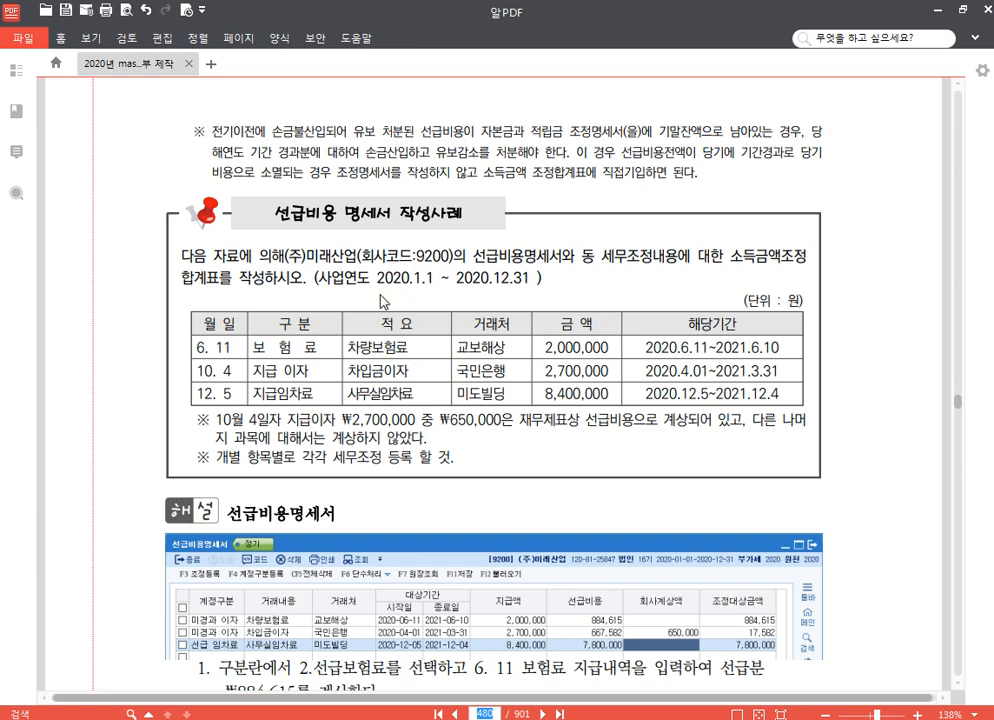
scroll(350, 318, "down", 2)
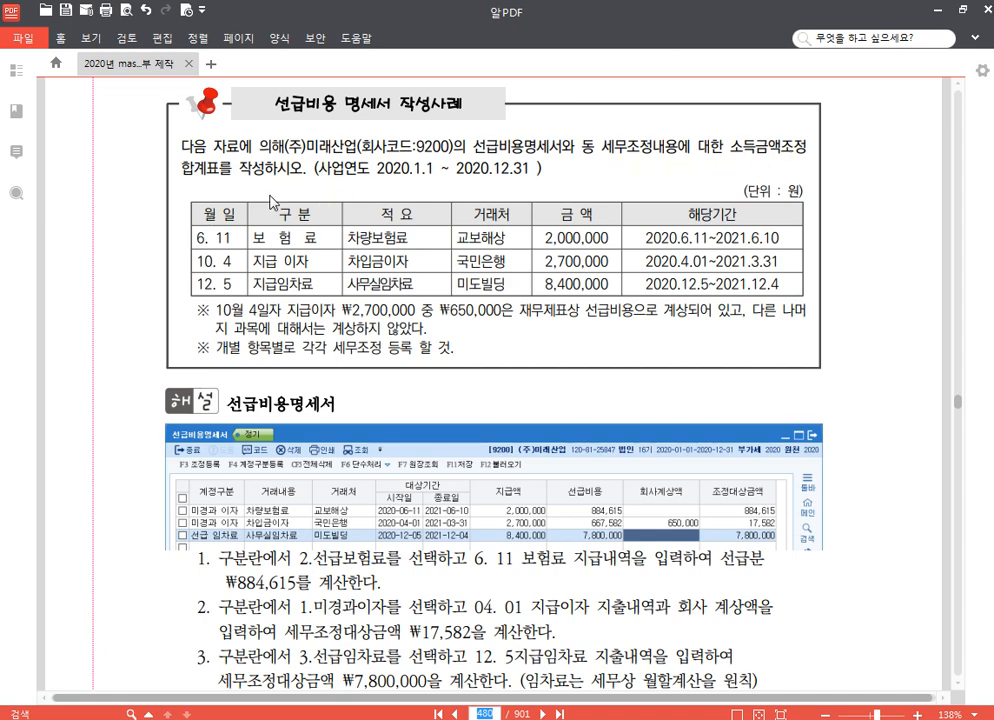
left_click(291, 237)
left_click_drag(294, 261, 286, 261)
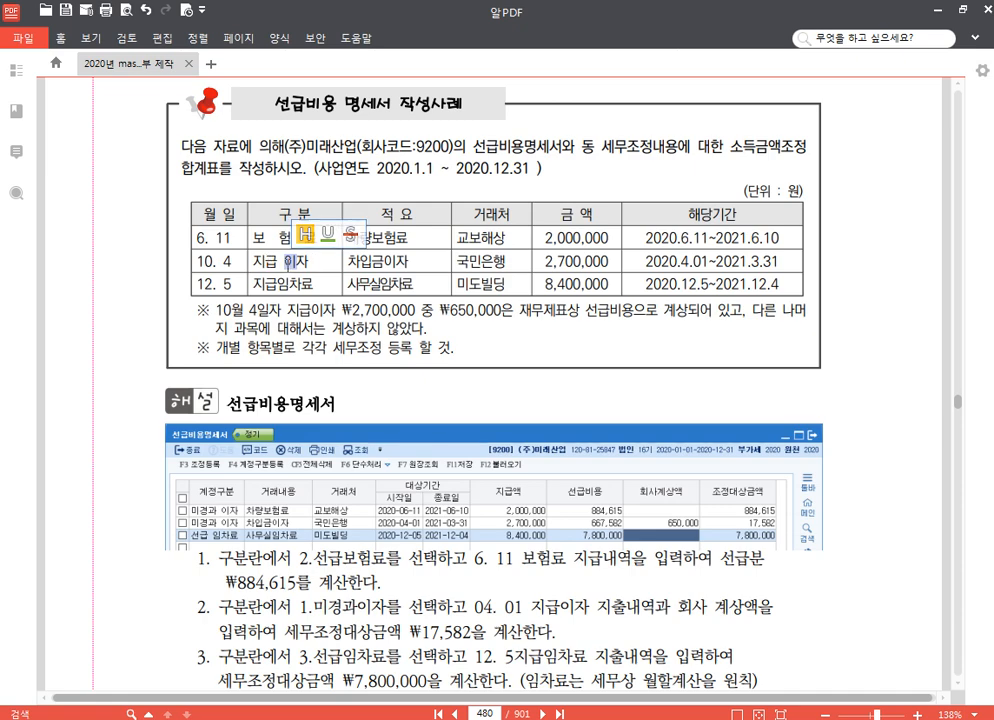
left_click(555, 259)
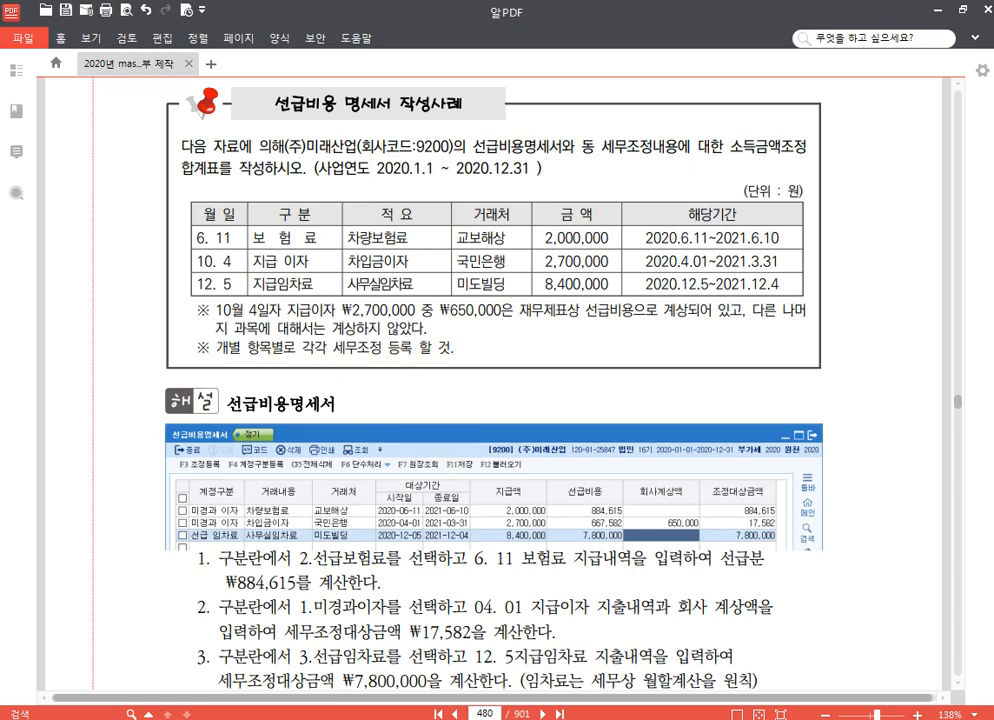
Switch to KcLep and open the 선급비용명세서 form for (주)미래산업.
key("alt+Tab")
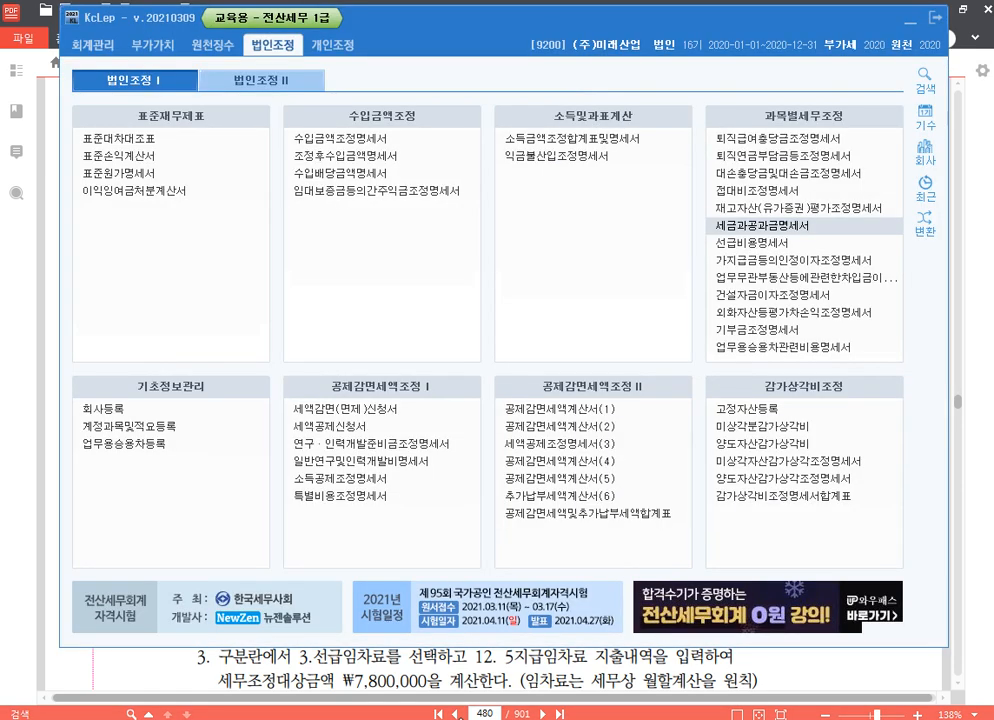
left_click(804, 244)
left_click(804, 244)
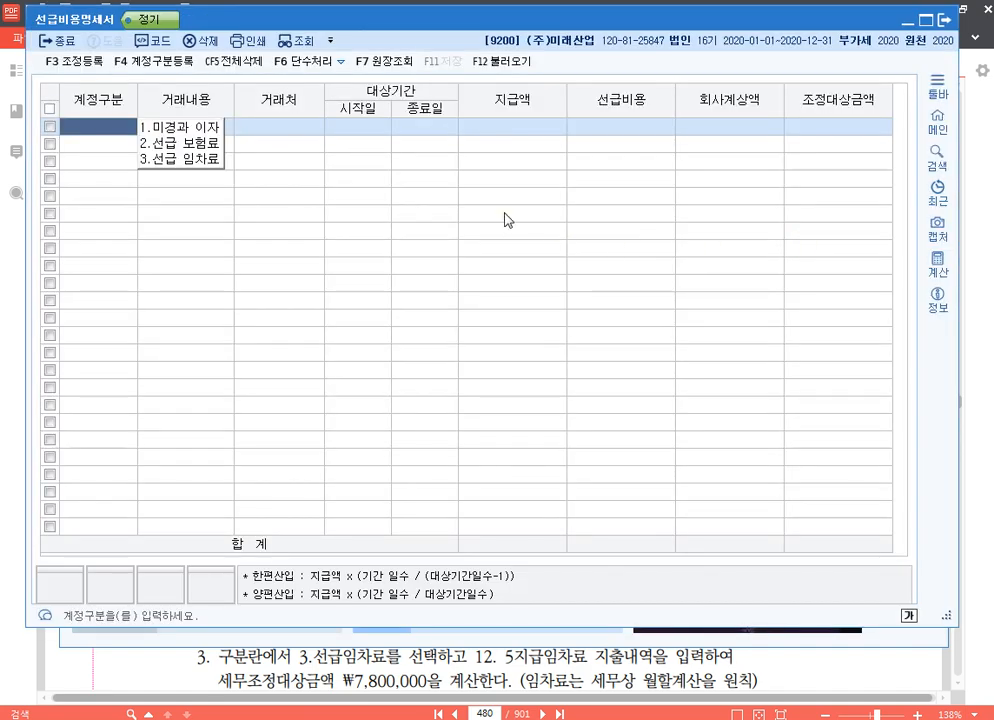
Look at the 불러오기 account import settings and the 기간계산원칙 of each account type in 계정구분등록, leaving both unchanged.
left_click(500, 61)
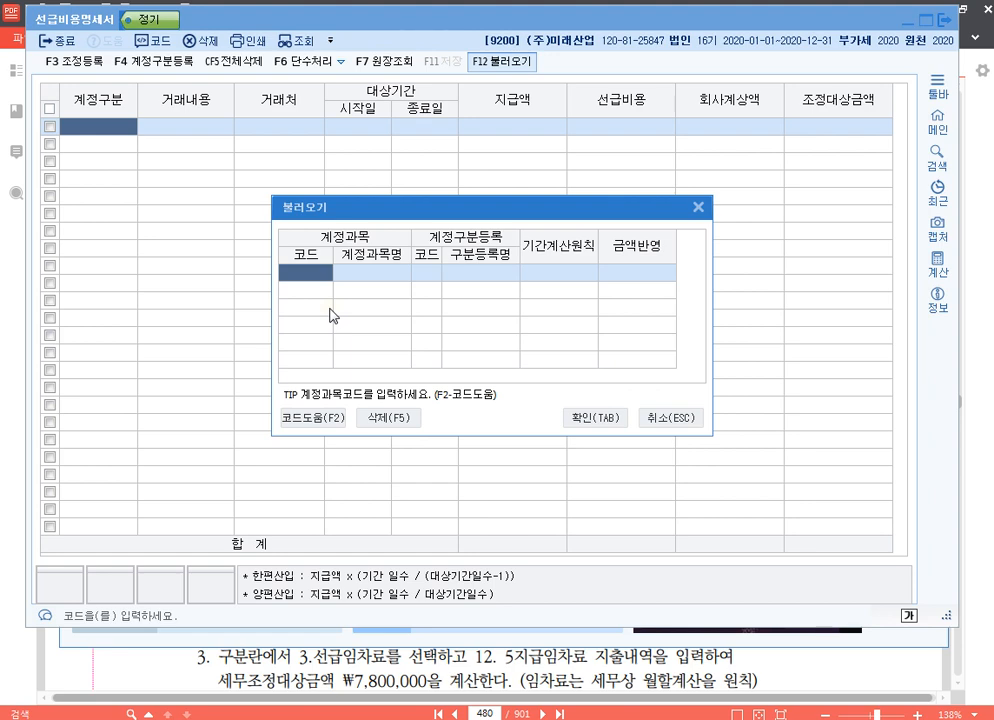
key("Escape")
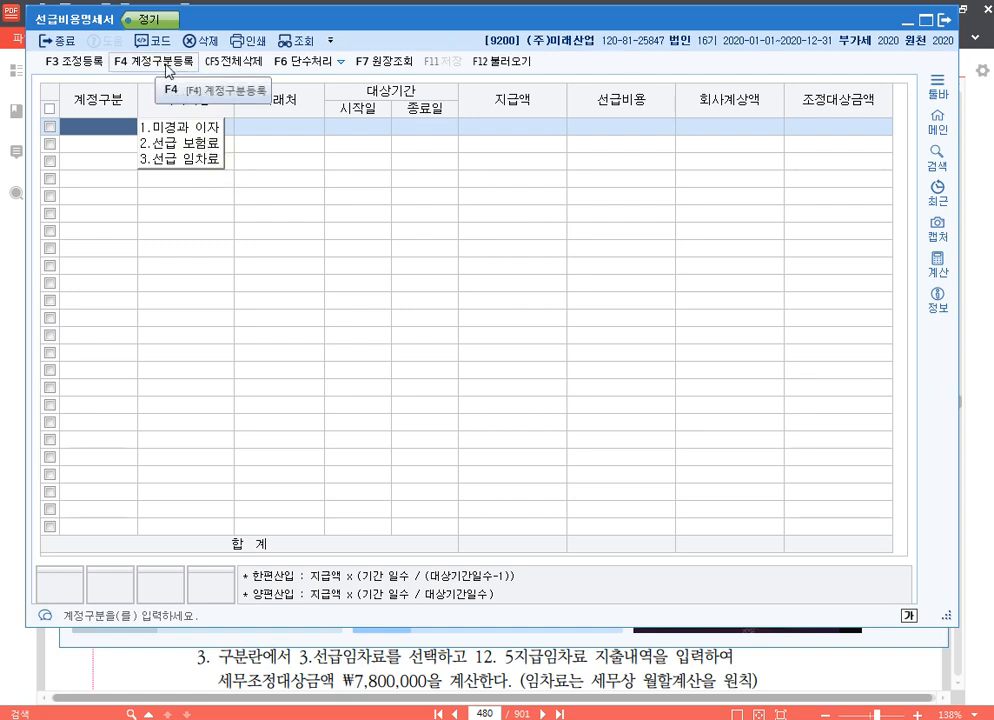
left_click(168, 70)
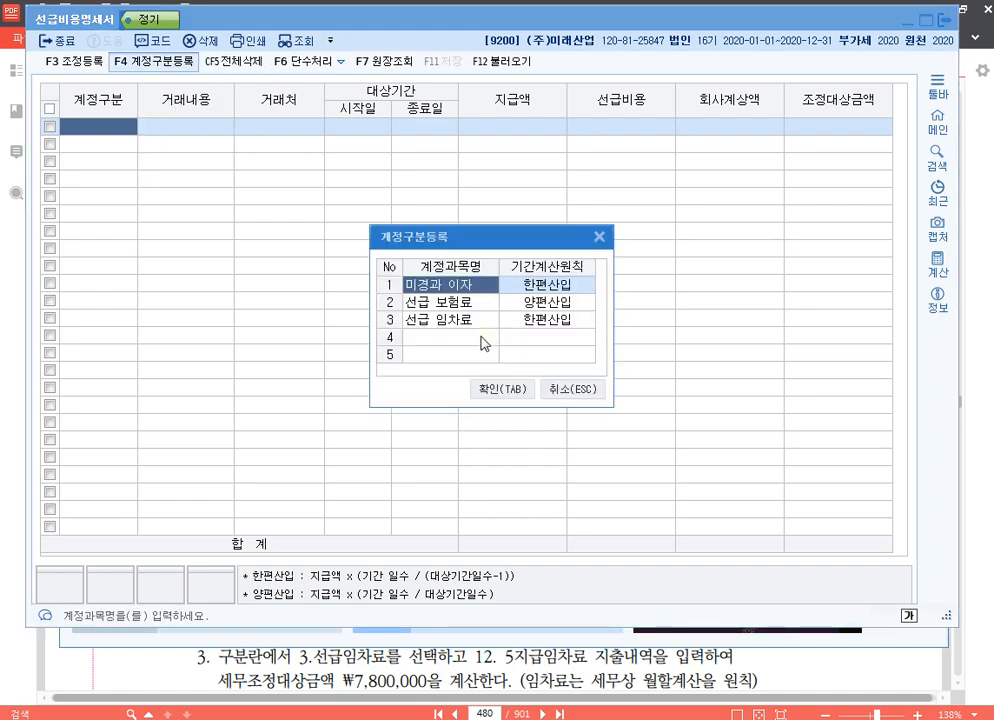
left_click(482, 343)
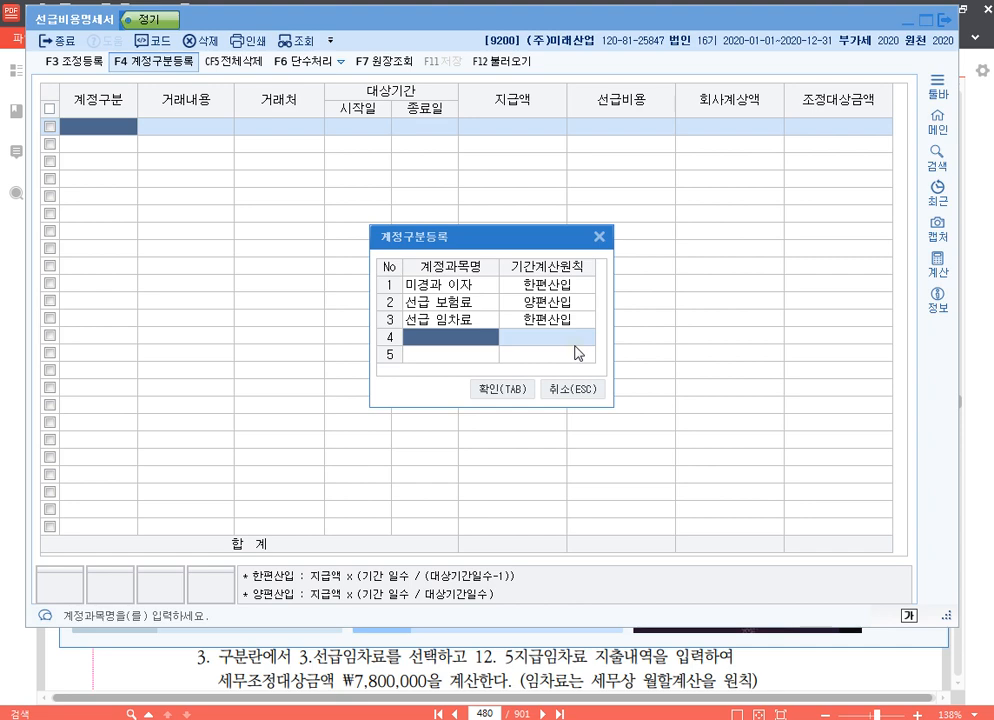
left_click(583, 391)
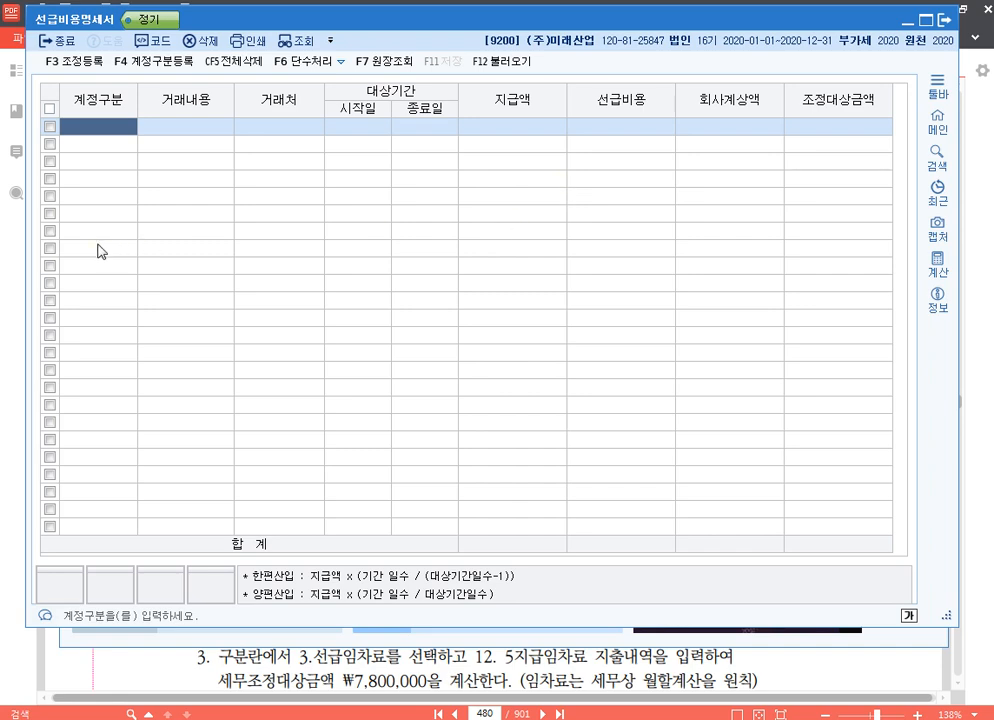
Add a 선급 보험료 row with 거래내용 차량보험료 and 교보해상 chosen as the 거래처.
left_click(86, 124)
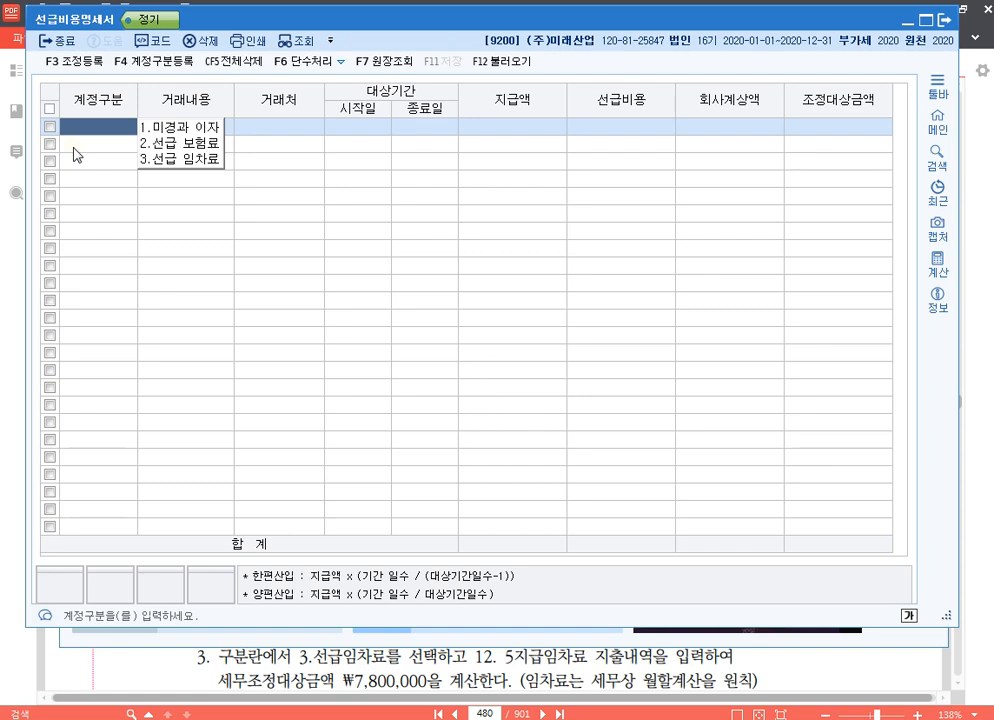
key("2")
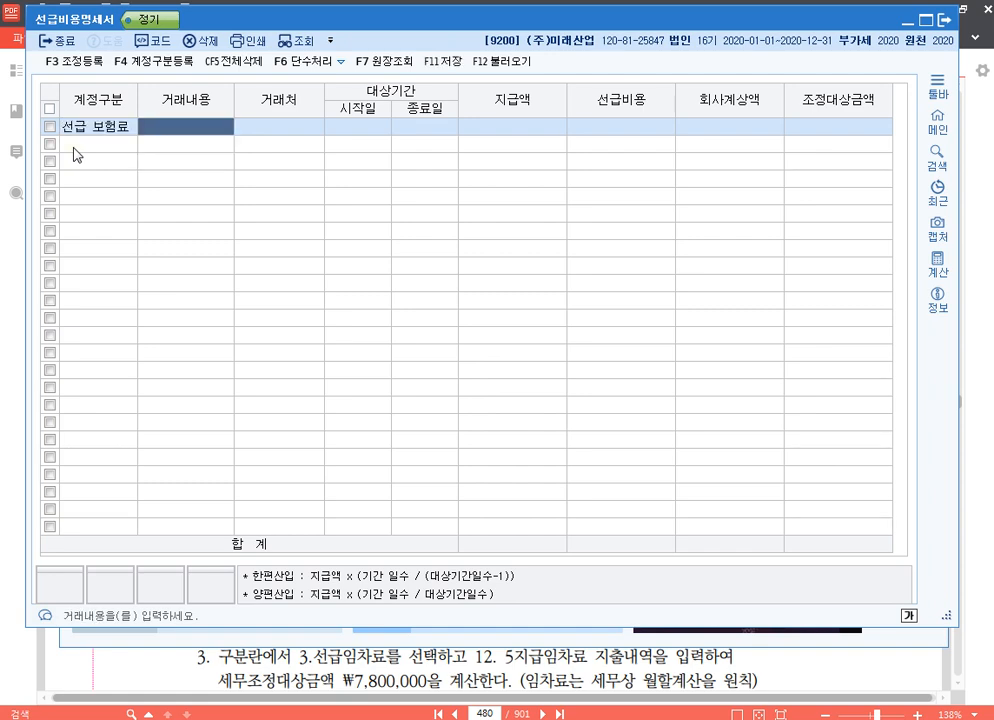
type("차량보험료")
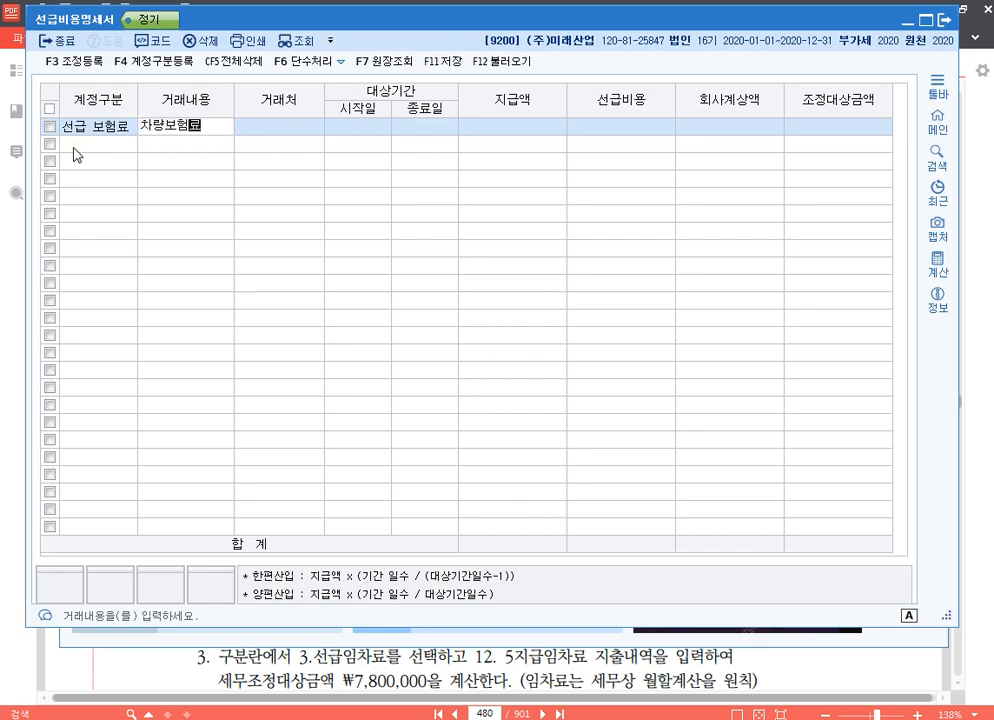
key("Return")
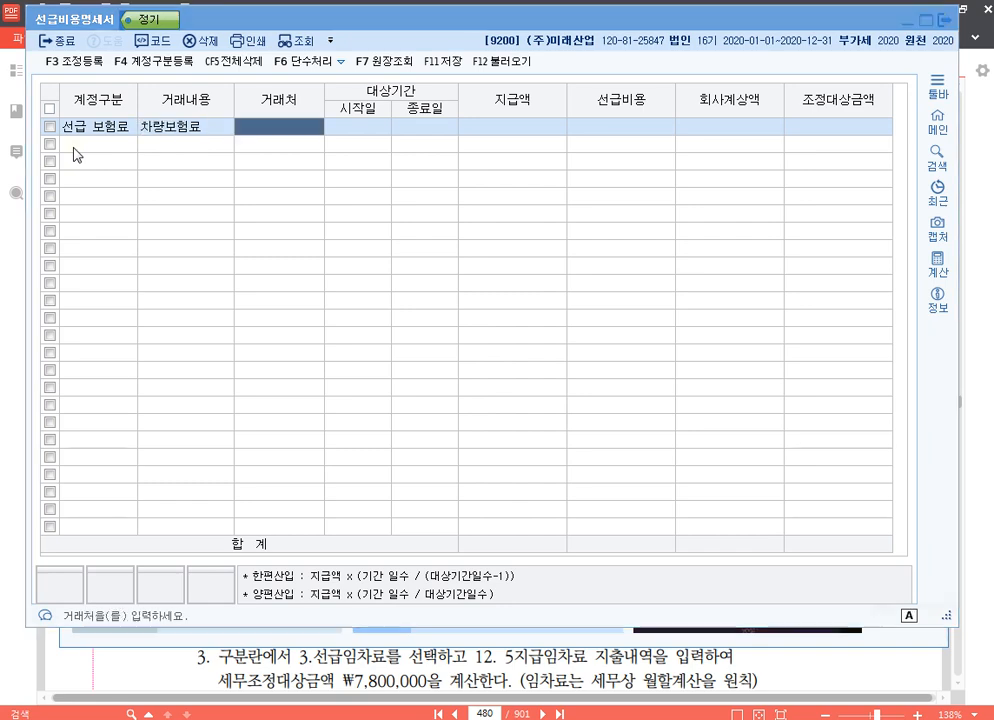
key("F2")
type("교")
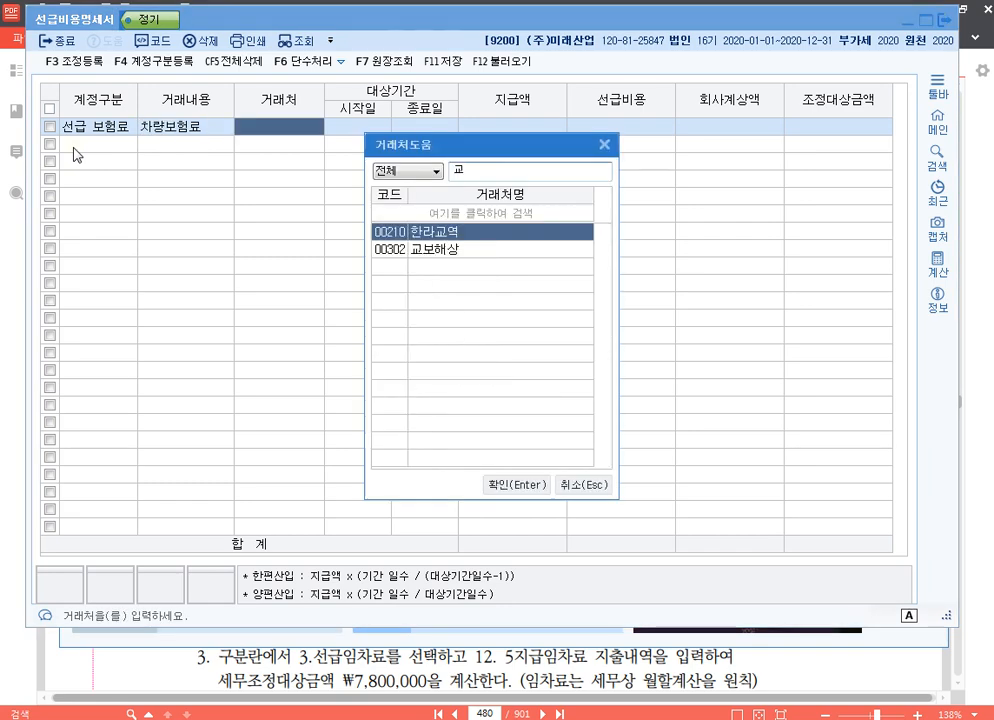
key("Down")
key("Return")
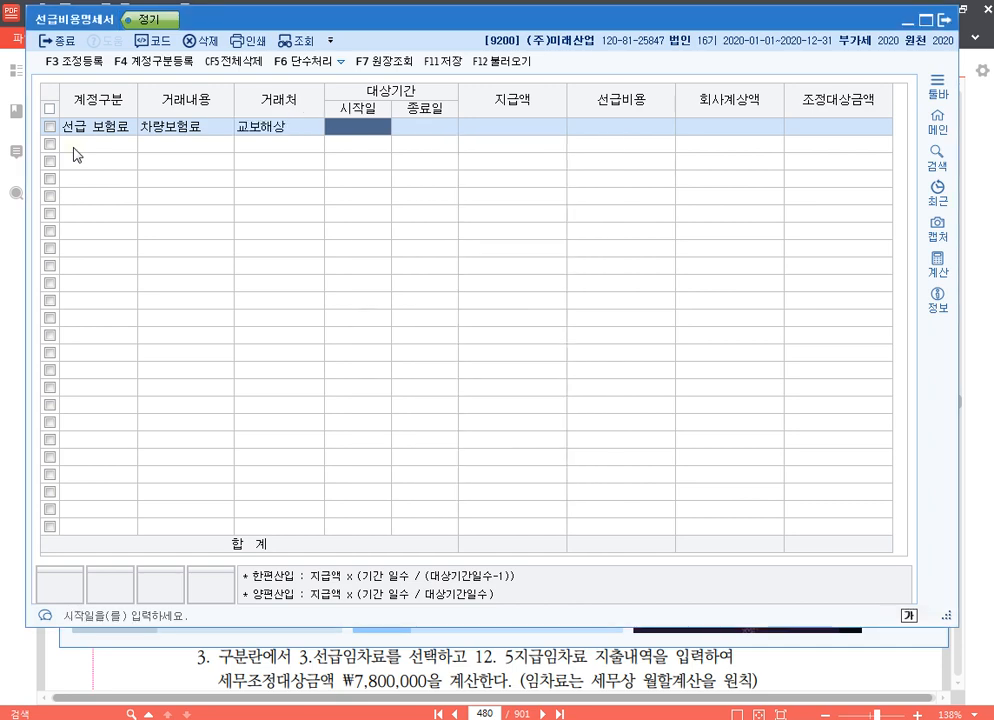
Set the 차량보험료 row's period to 2020-06-01 through 2021-06-10 and its 지급액 to 2,000,000, leaving 회사계상액 blank.
type("20200601")
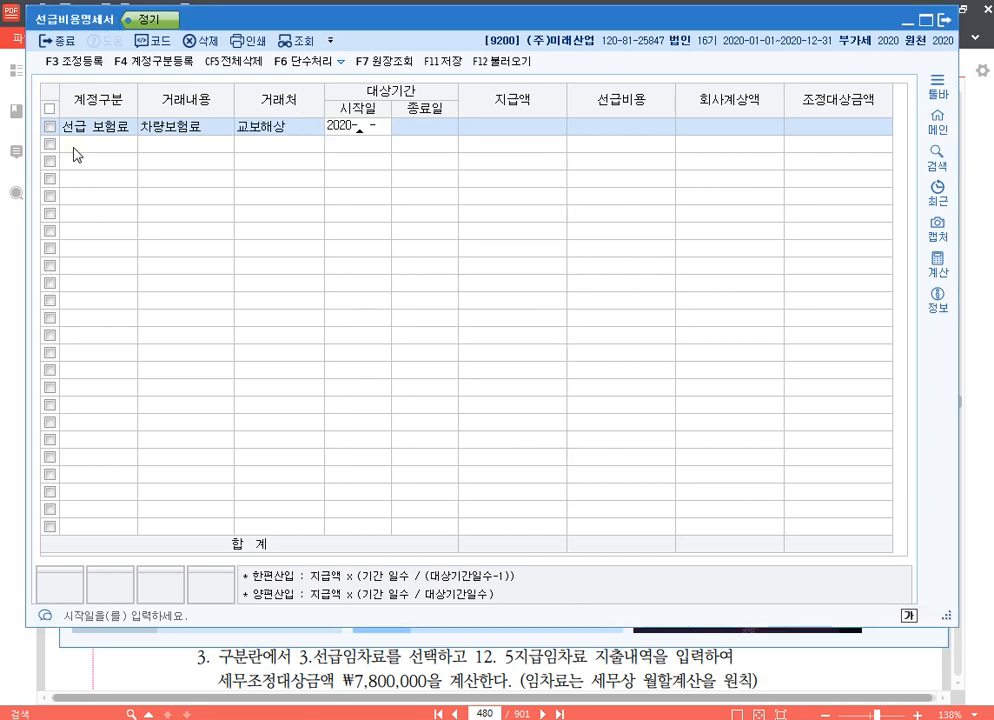
key("Return")
type("12021")
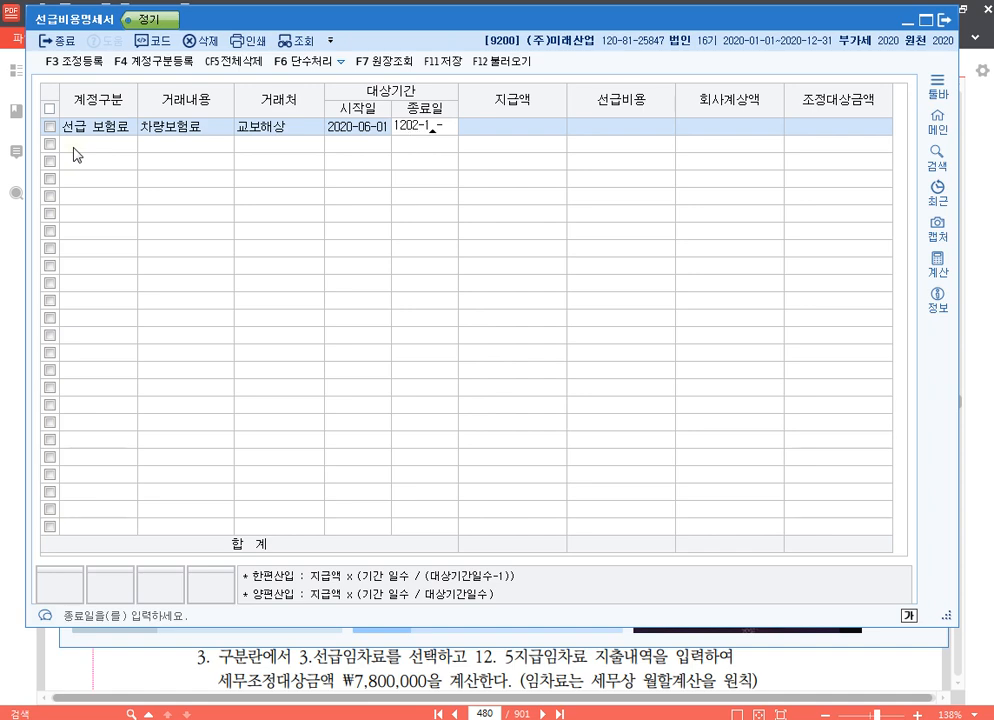
type("060")
type("202")
type("10610")
key("Return")
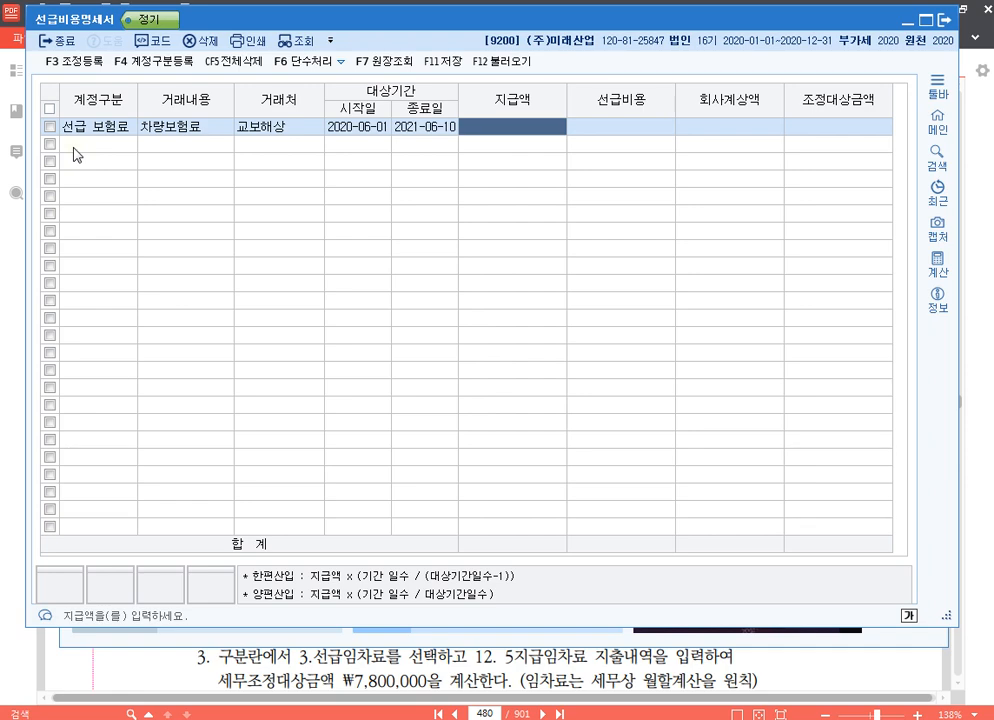
type("2000000")
key("Return")
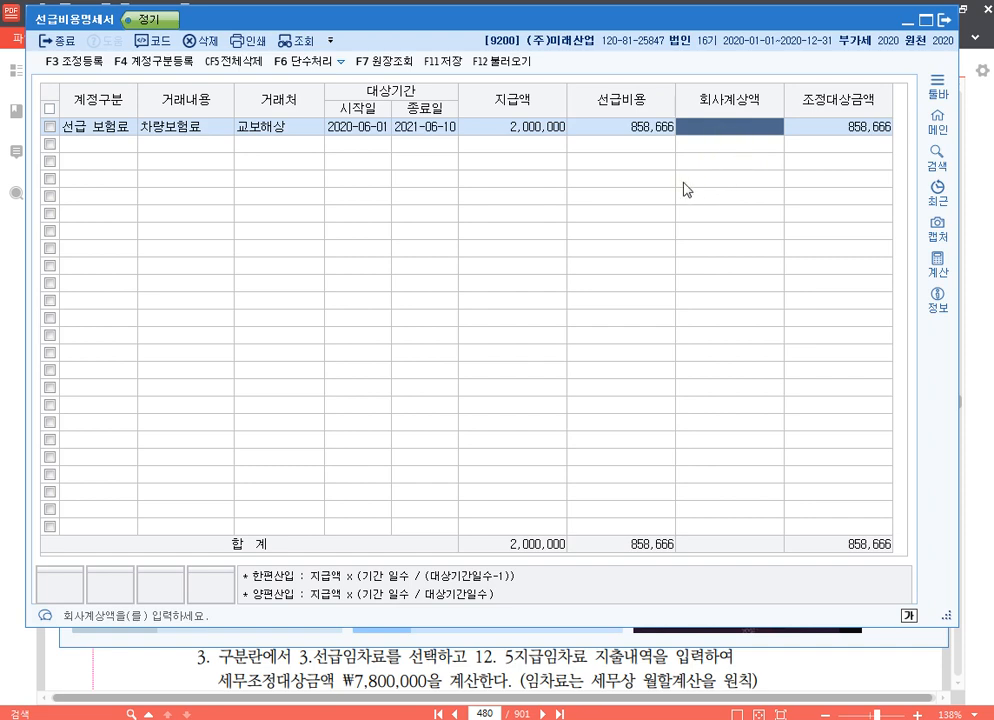
key("Return")
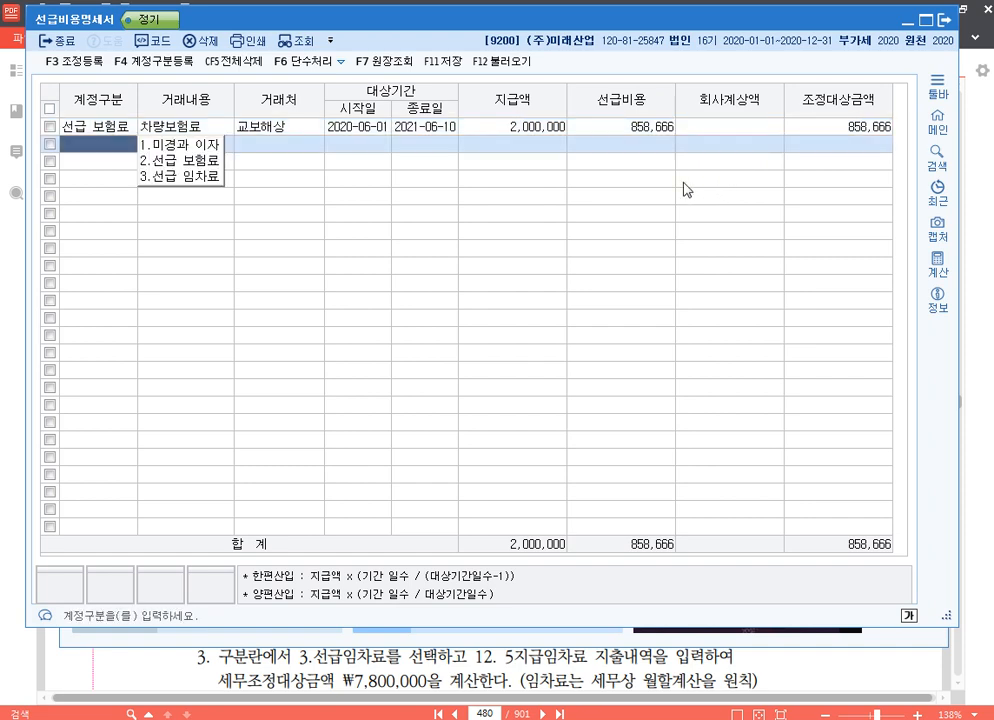
Add a 미경과 이자 row with 거래내용 차입금이자 and 국민은행 chosen as the 거래처.
type("1")
key("Return")
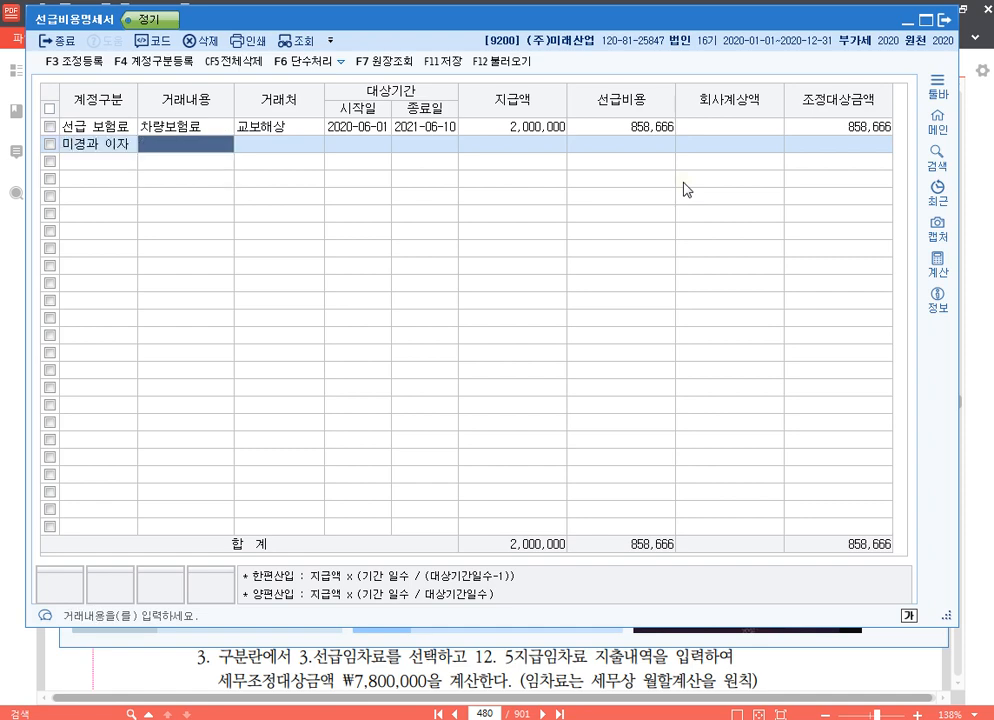
type("ㅊ")
type("입금이자")
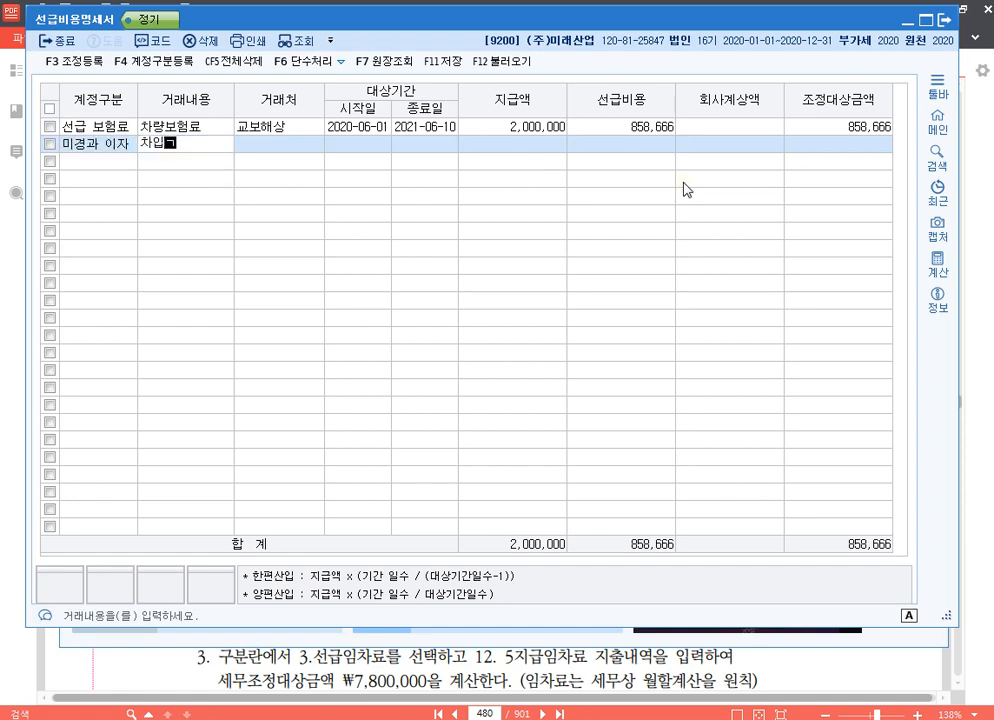
key("Return")
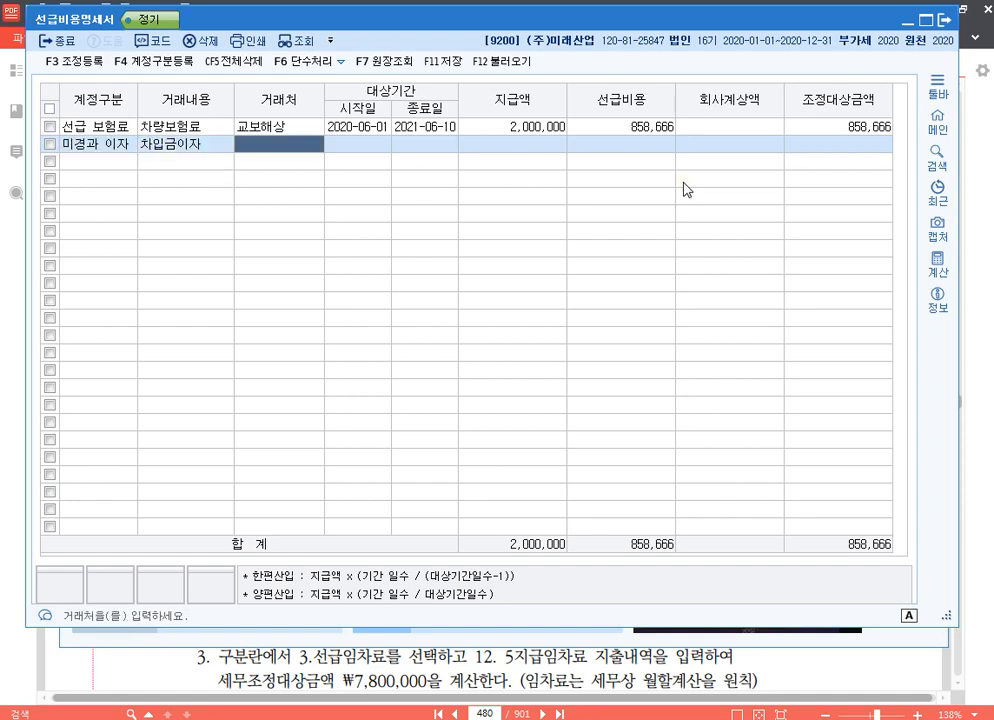
key("F2")
type("국민")
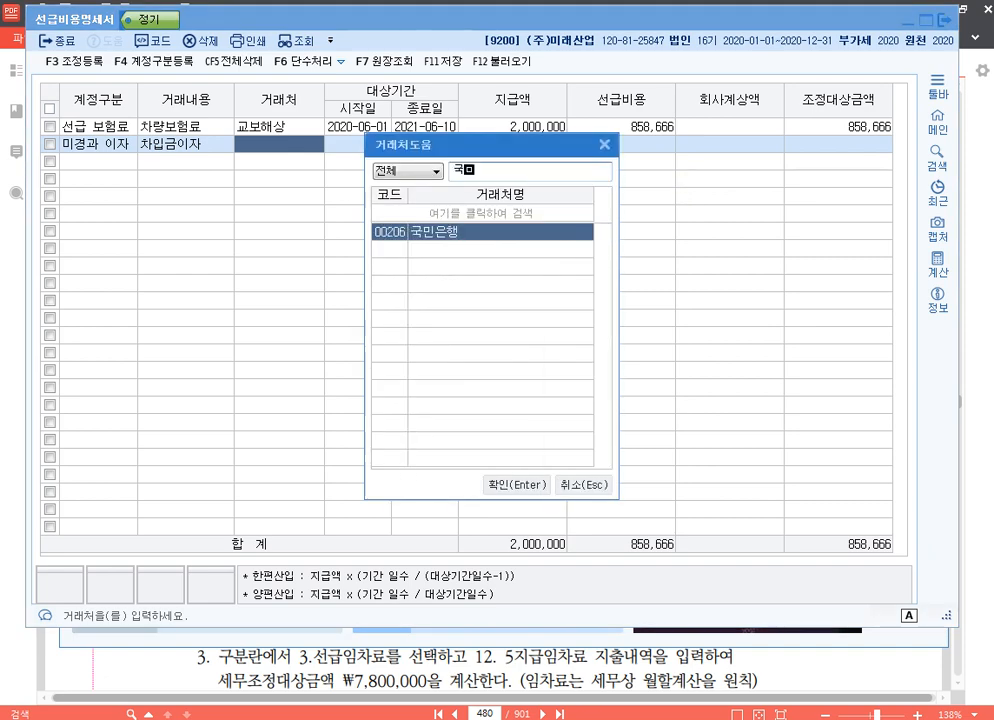
key("Return")
Set the 차입금이자 row's period to 2020-04-01 through 2021-03-31 and its 지급액 to 2,700,000.
type("20200401")
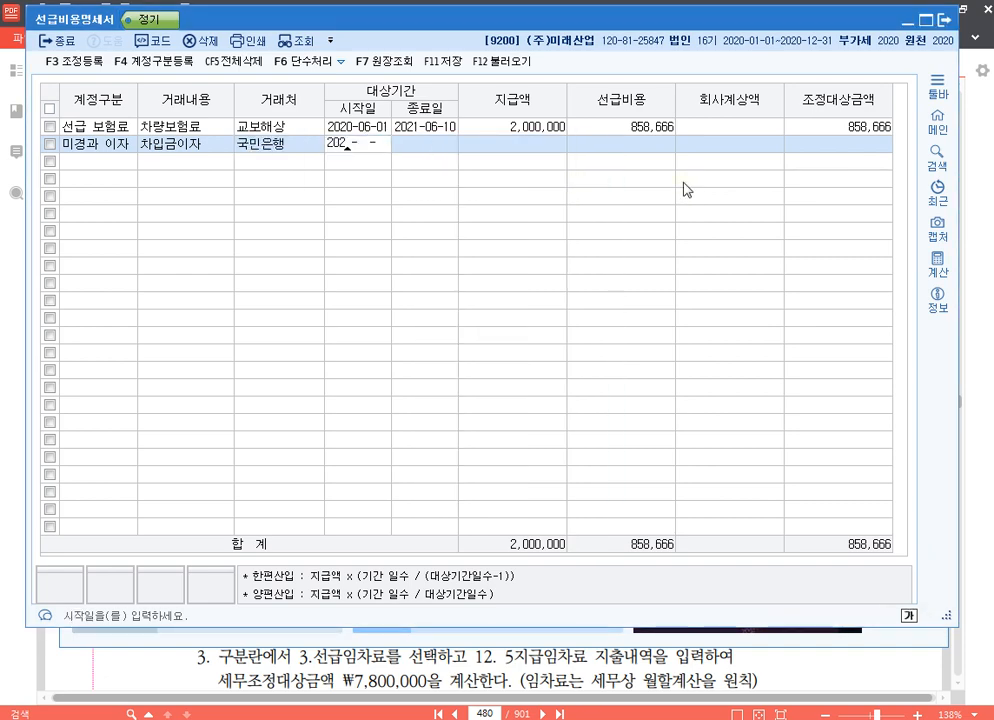
key("Return")
type("2021-03-3")
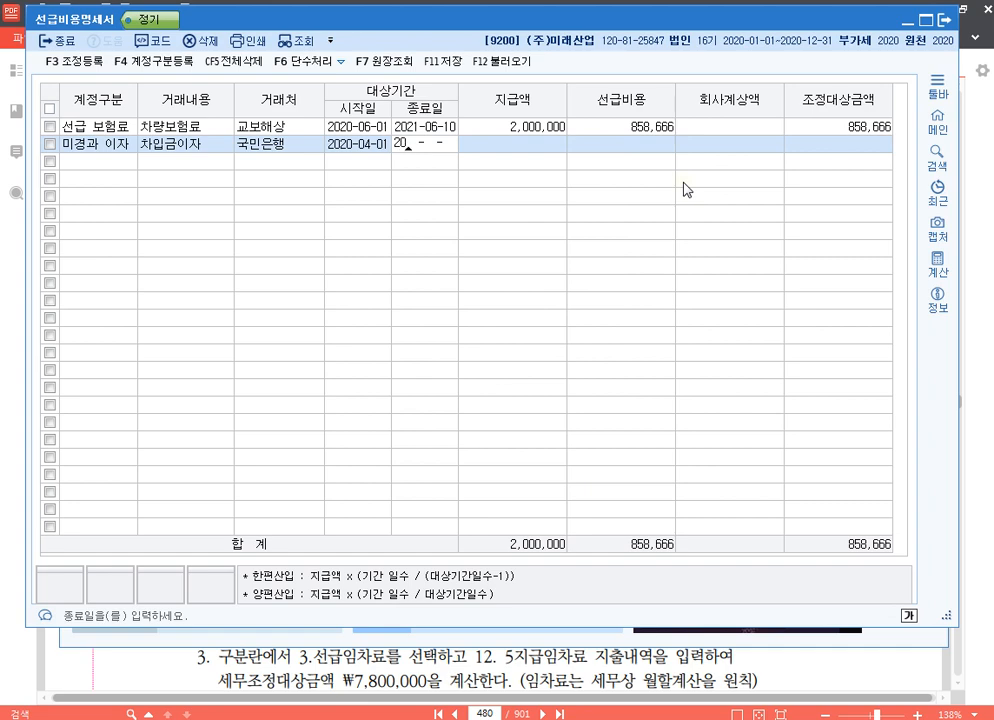
type("1")
key("Return")
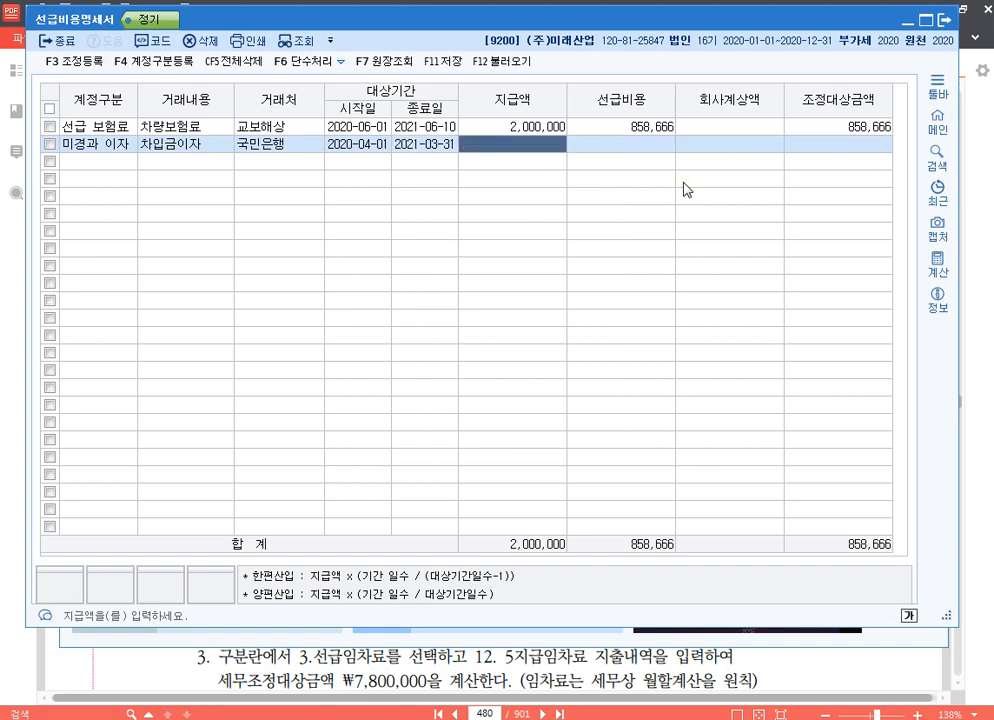
type("2700000")
key("Return")
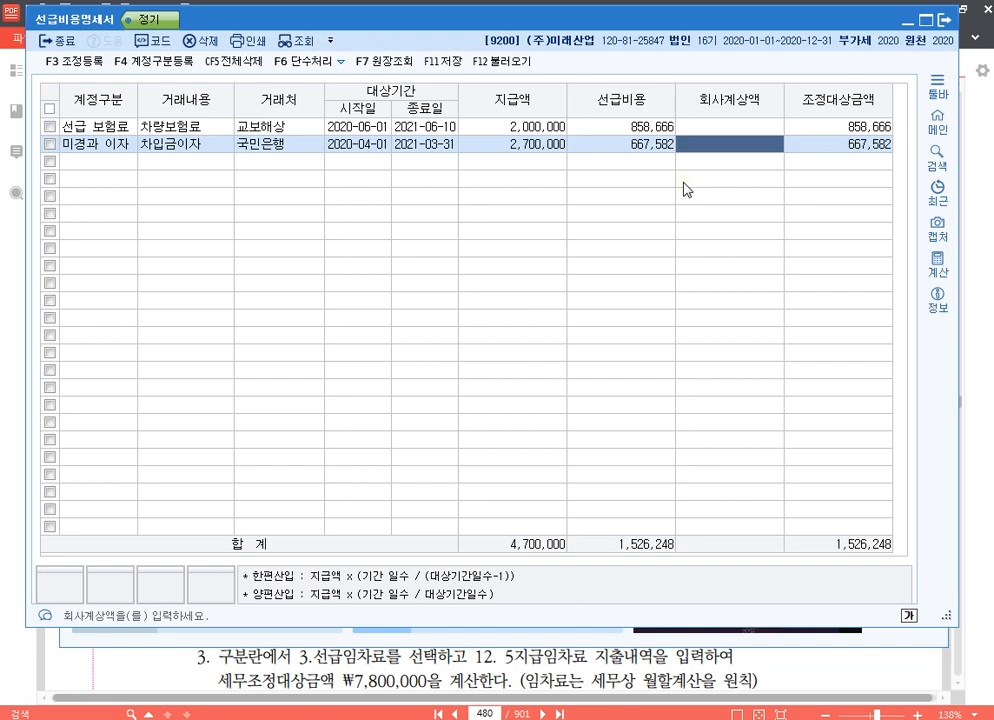
Enter 650,000 as the 회사계상액 of the 차입금이자 row and check its 조정대상금액.
type("6500000")
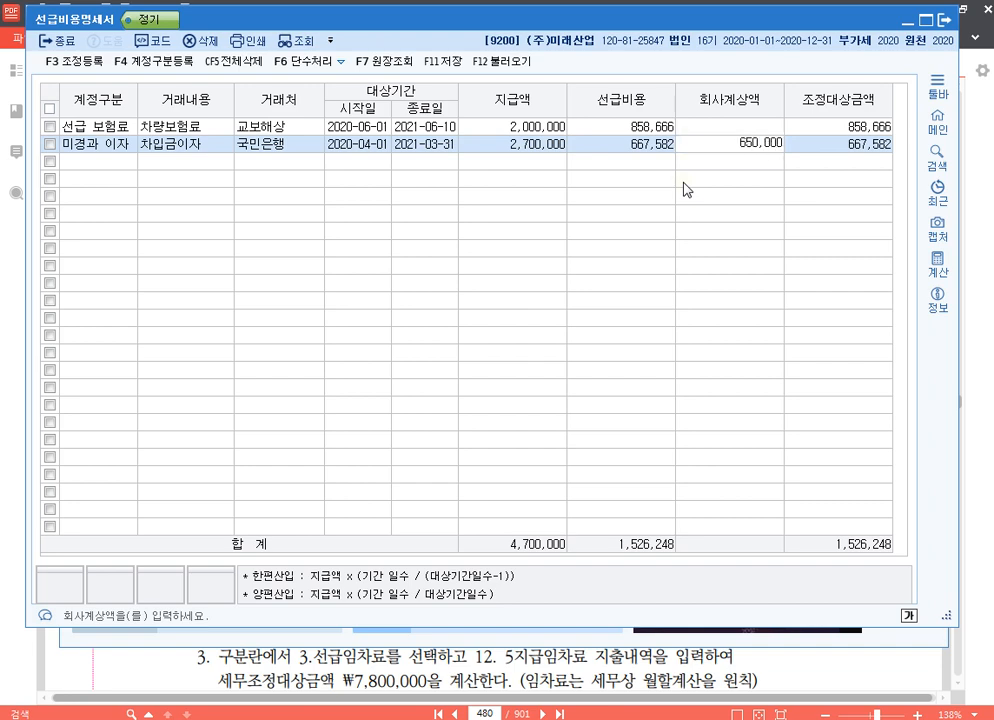
key("Return")
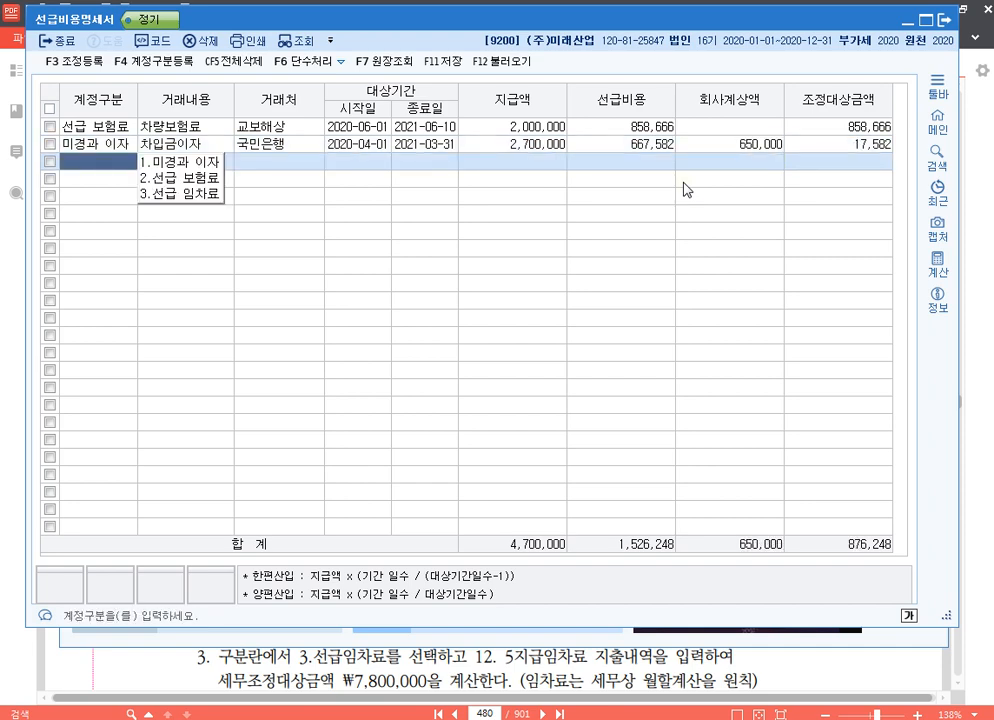
left_click(864, 149)
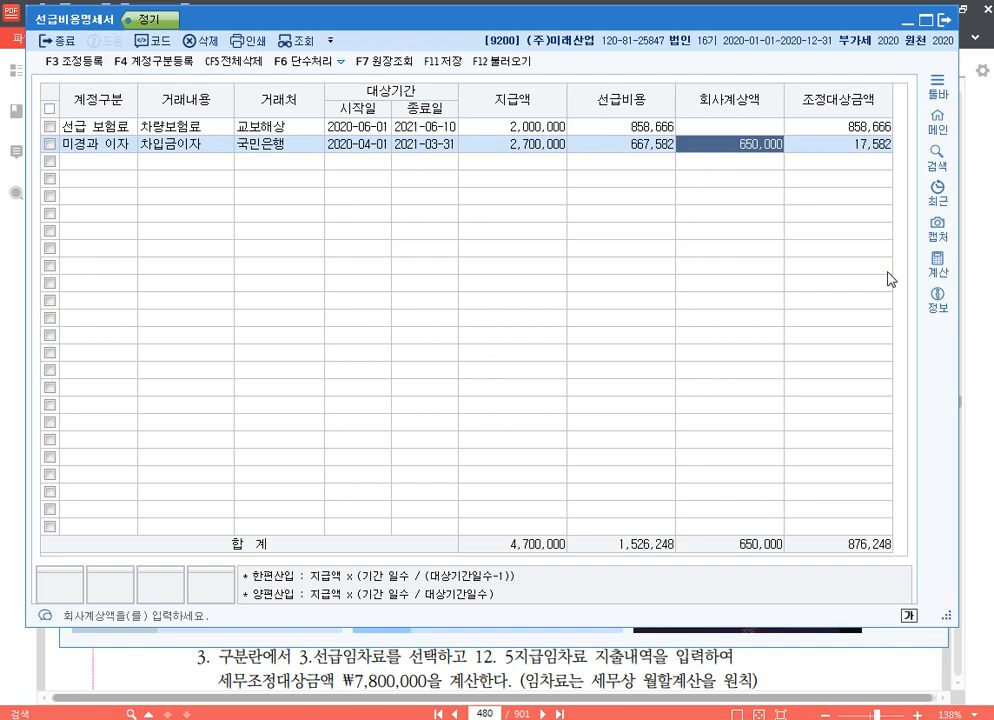
key("Return")
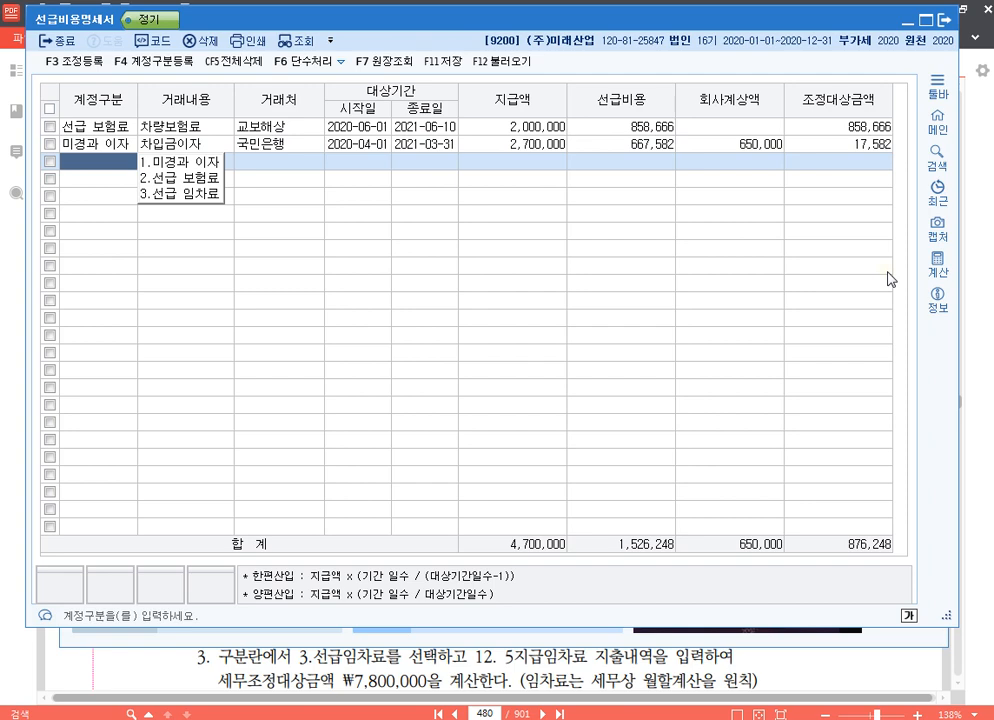
Add a 선급 임차료 row with 거래내용 사무실임차료 and 미도빌딩 entered as the 거래처.
key("3")
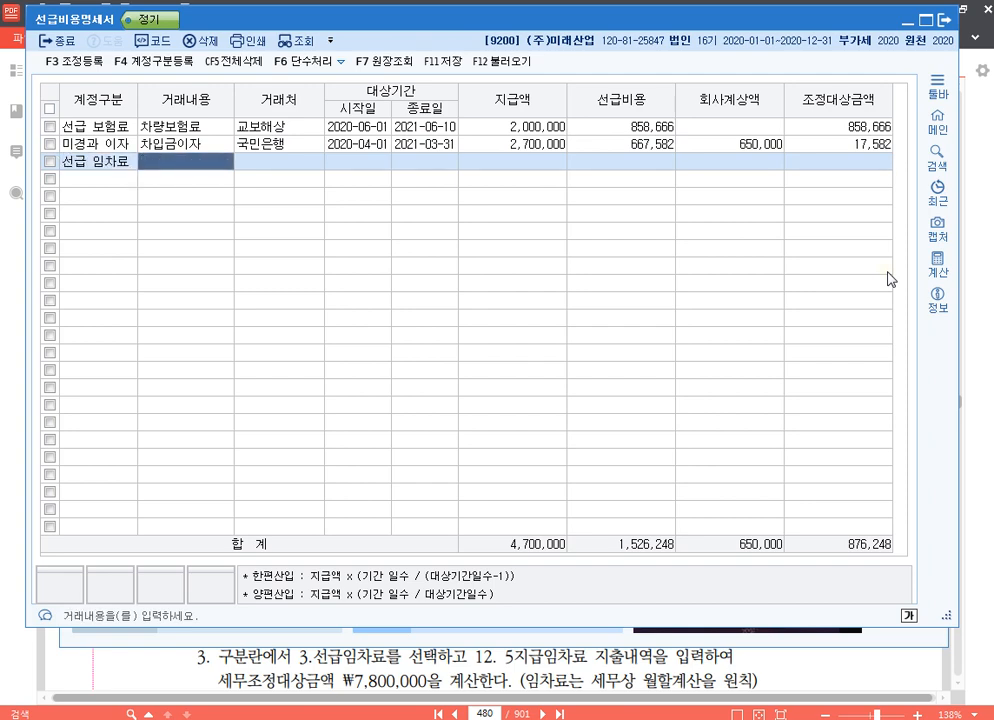
type("사무실임")
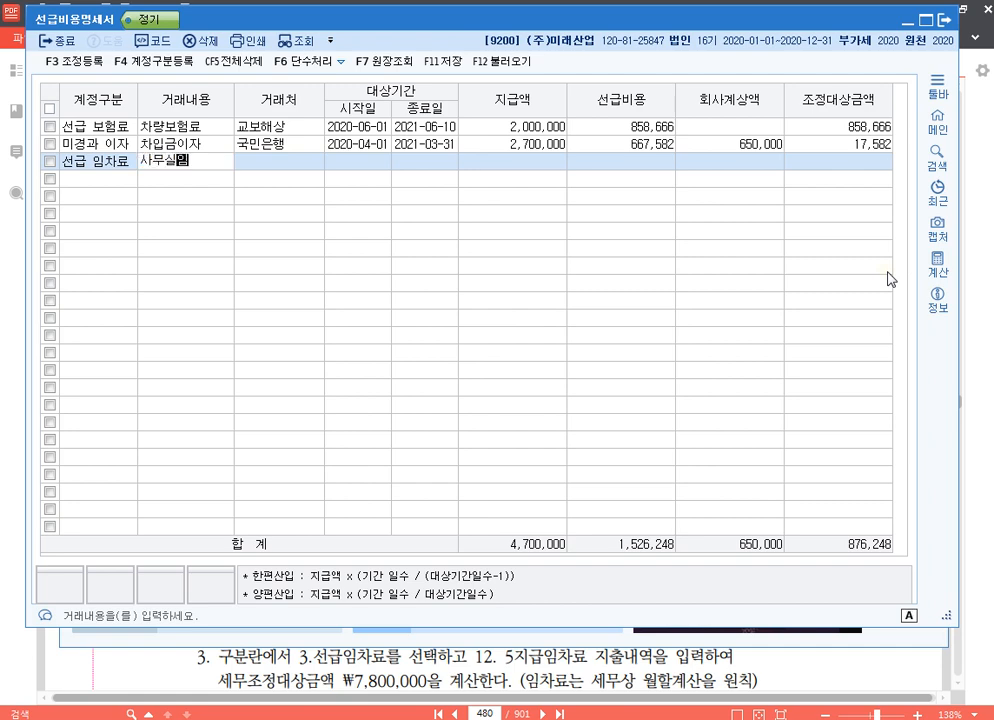
type("차료")
key("Return")
key("F2")
type("미도")
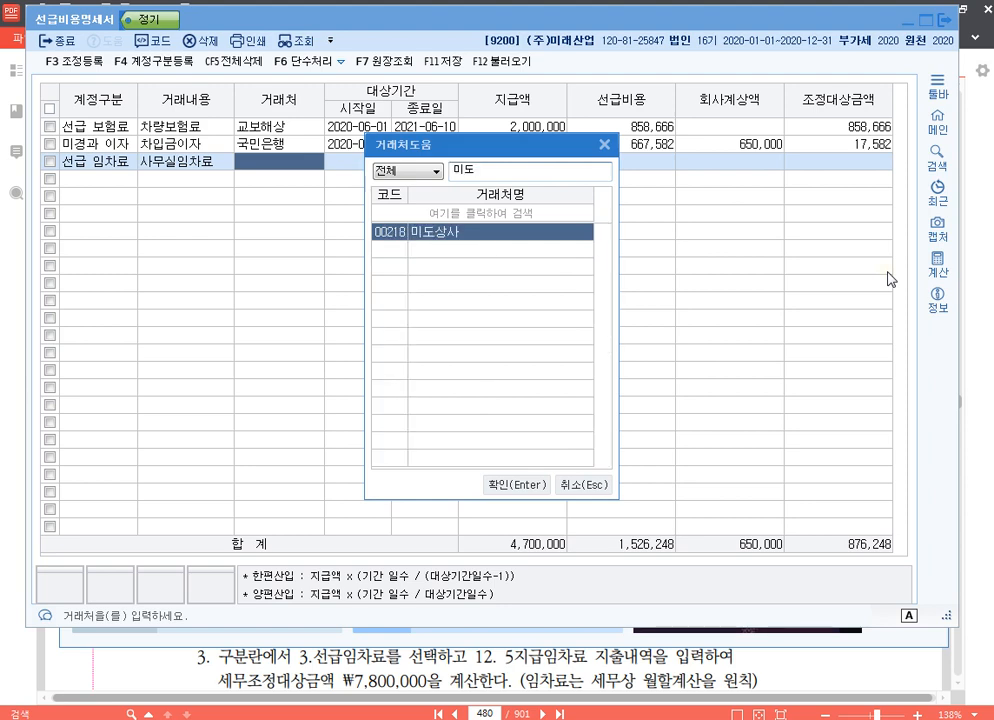
key("Escape")
type("미도빌딩")
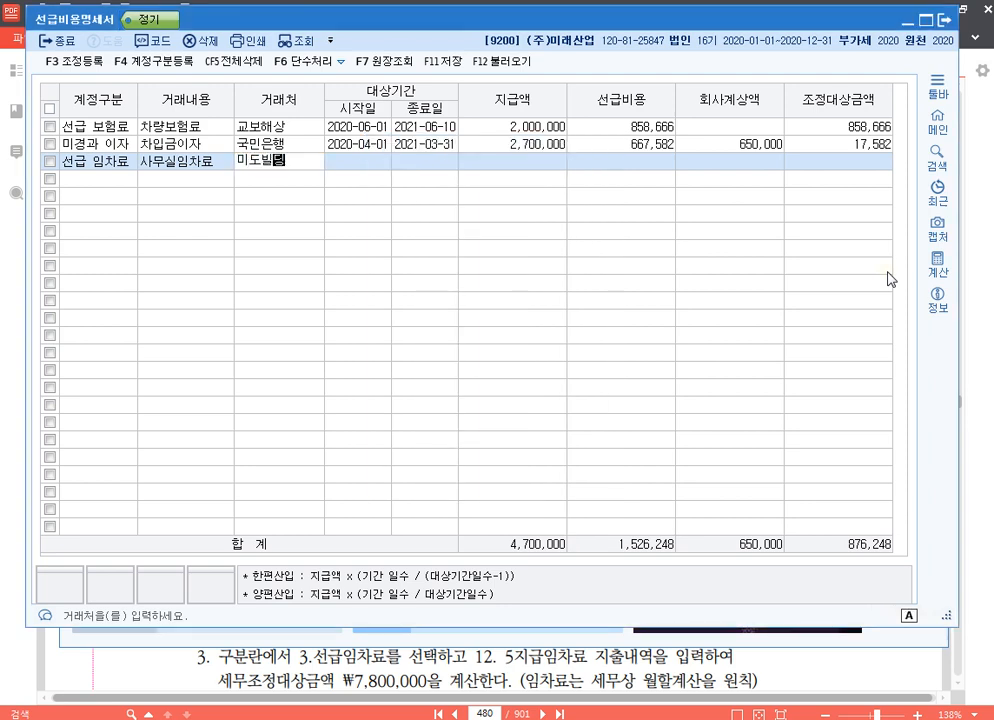
Set the 사무실임차료 row's period to 2020-12-05 through 2021-12-04 and its 지급액 to 8,400,000, leaving 회사계상액 blank.
key("Return")
type("20201205")
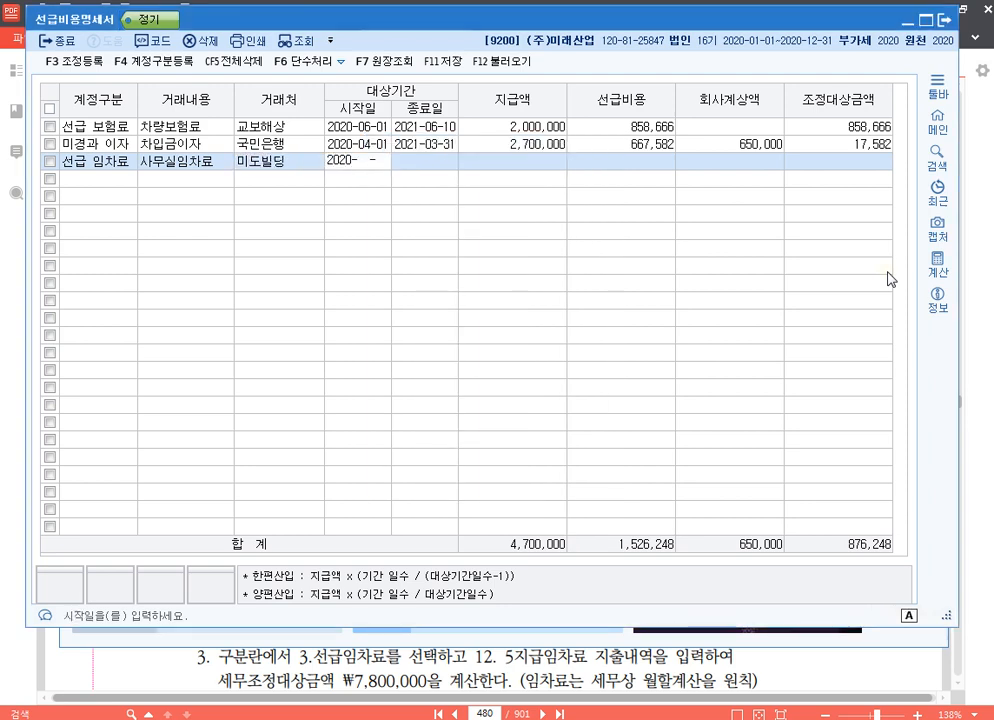
key("Return")
type("20211204")
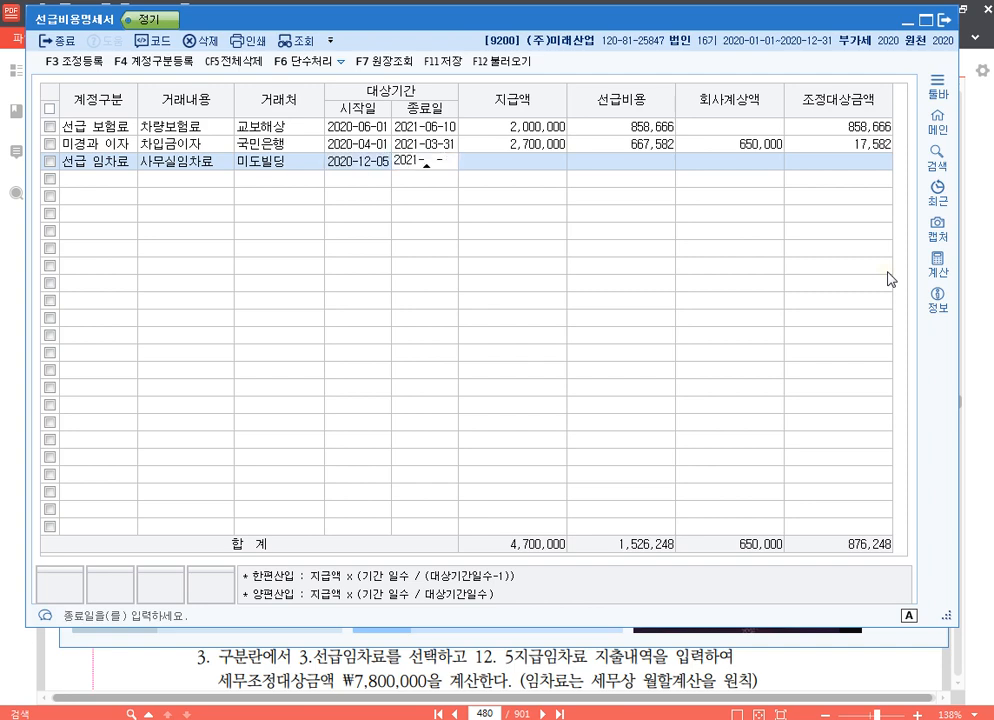
key("Return")
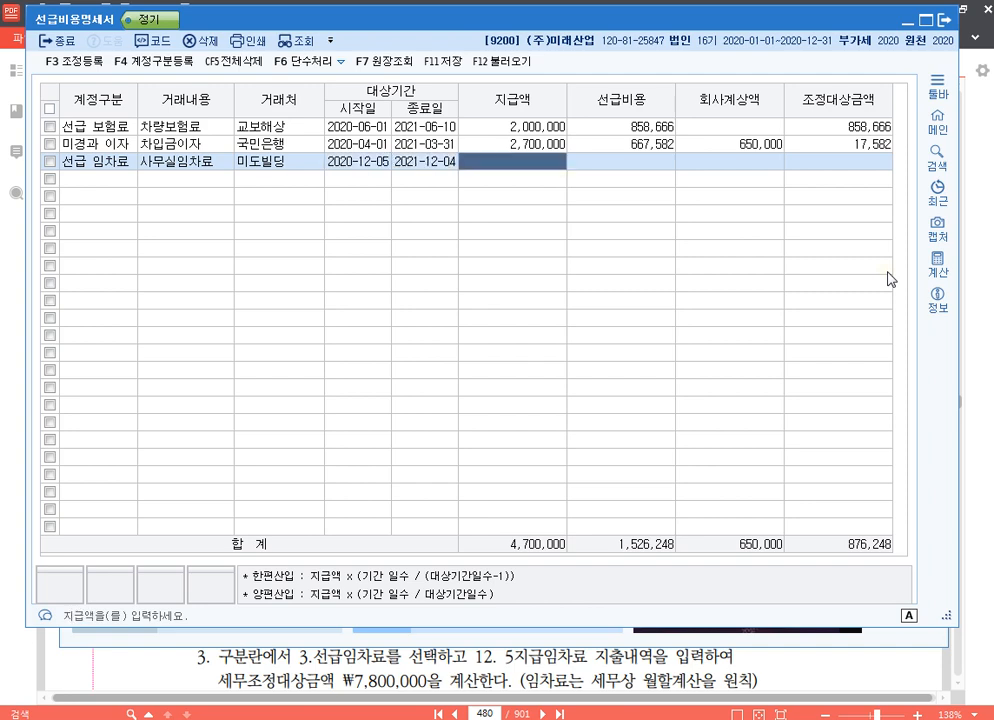
type("8400000")
key("Return")
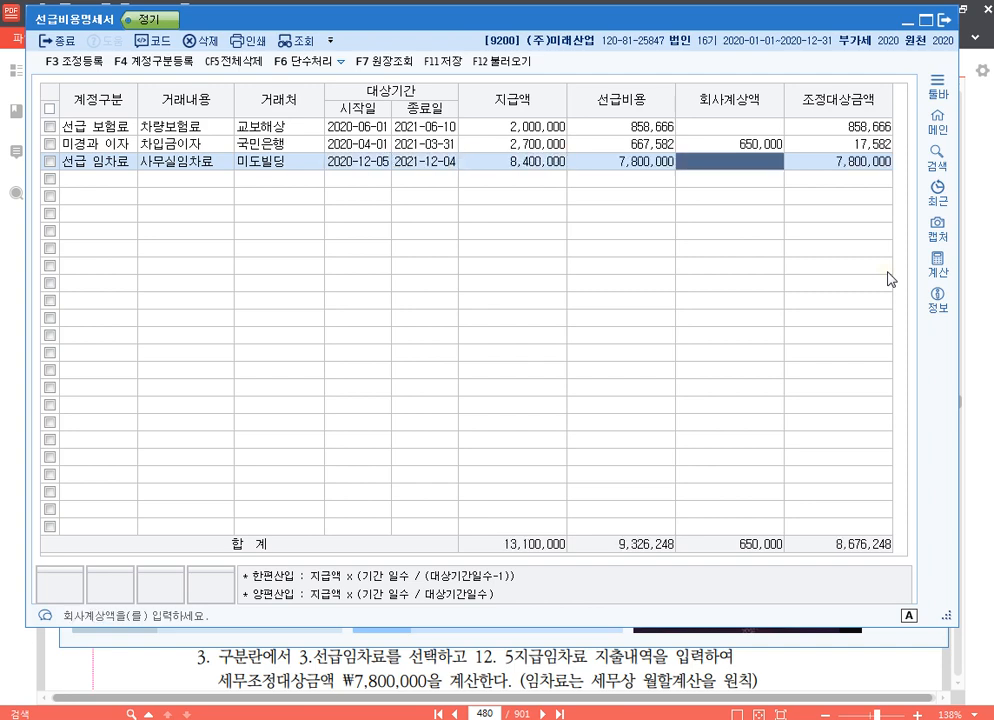
key("Return")
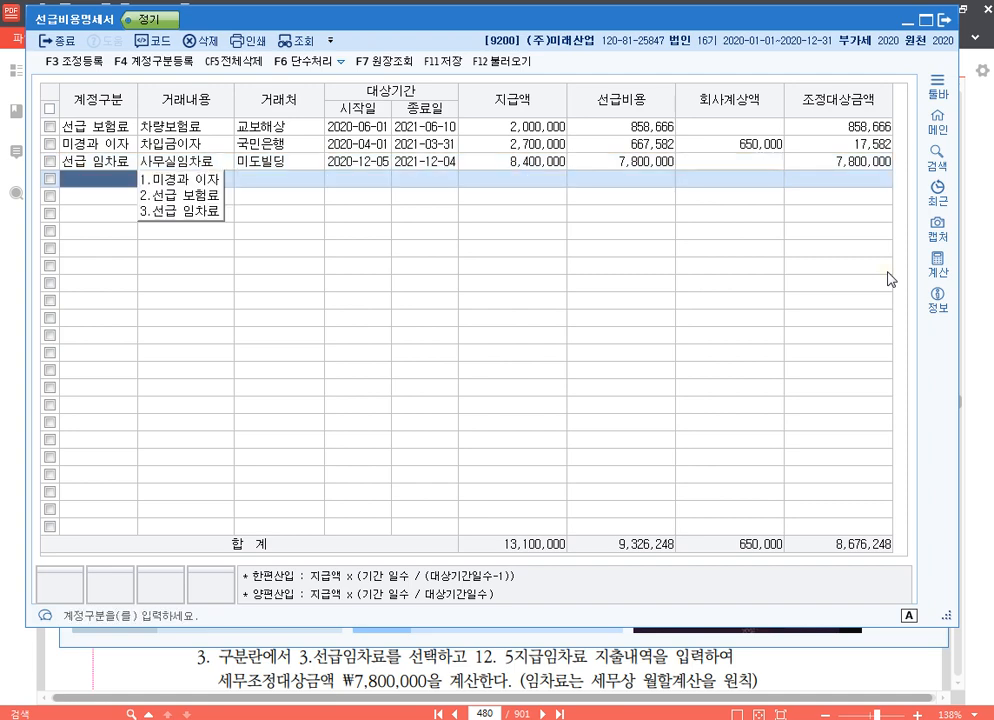
Review the 조정대상금액 of the 차량보험료 and 사무실임차료 rows.
key("Up")
key("Right")
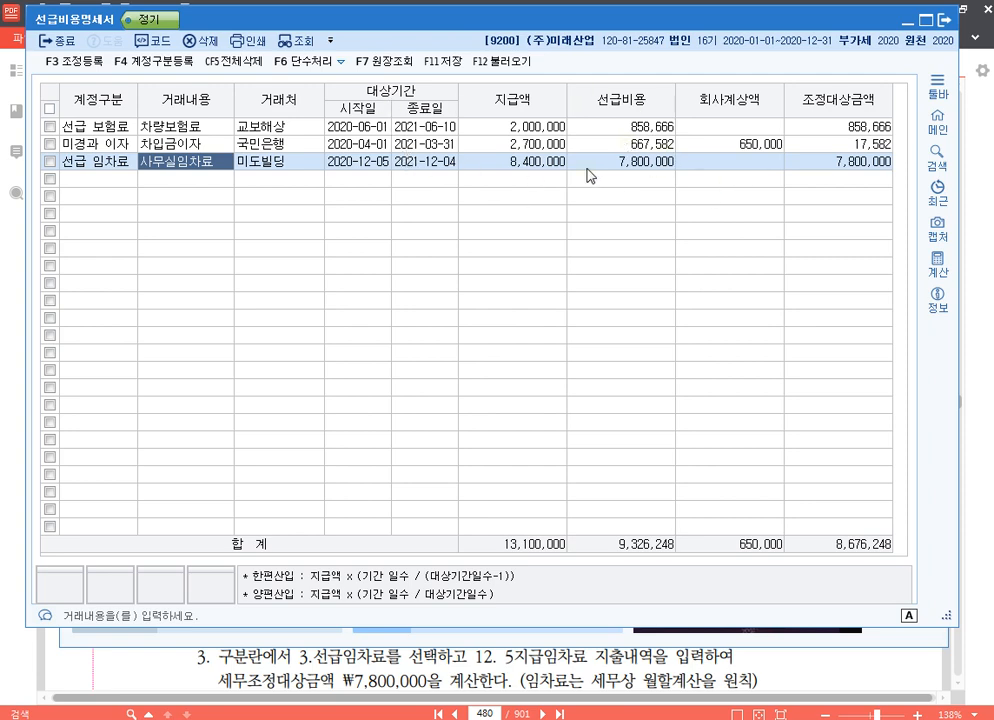
left_click(839, 128)
left_click(853, 162)
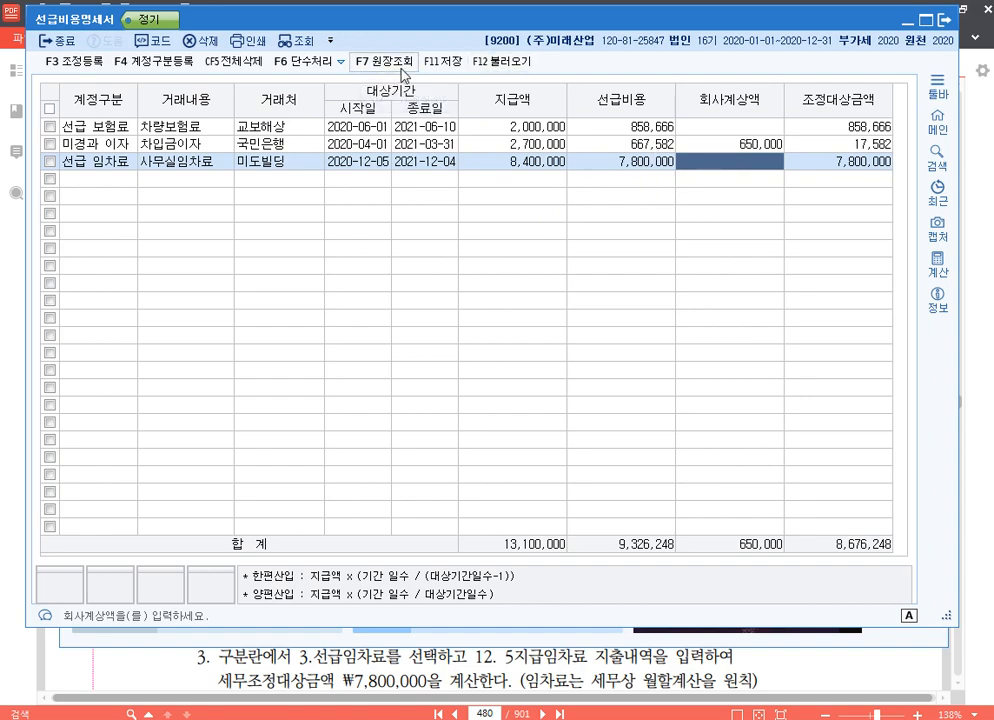
Look up the 2020 ledger for account 0133 선급비용 only.
left_click(385, 62)
left_click(168, 108)
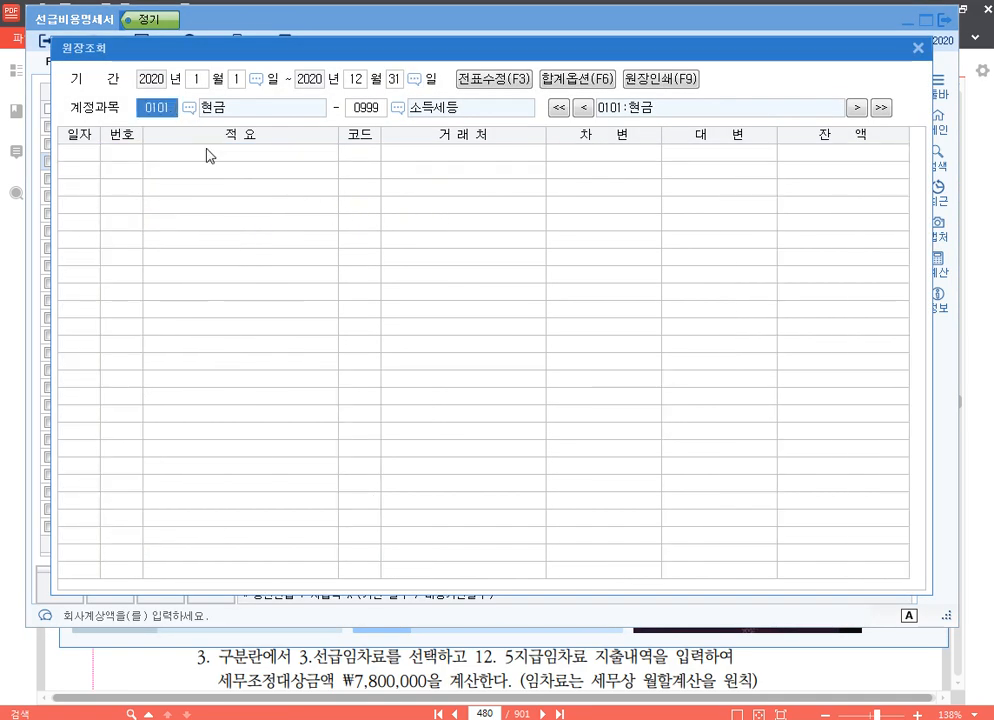
type("0133")
key("Return")
type("0133")
key("Return")
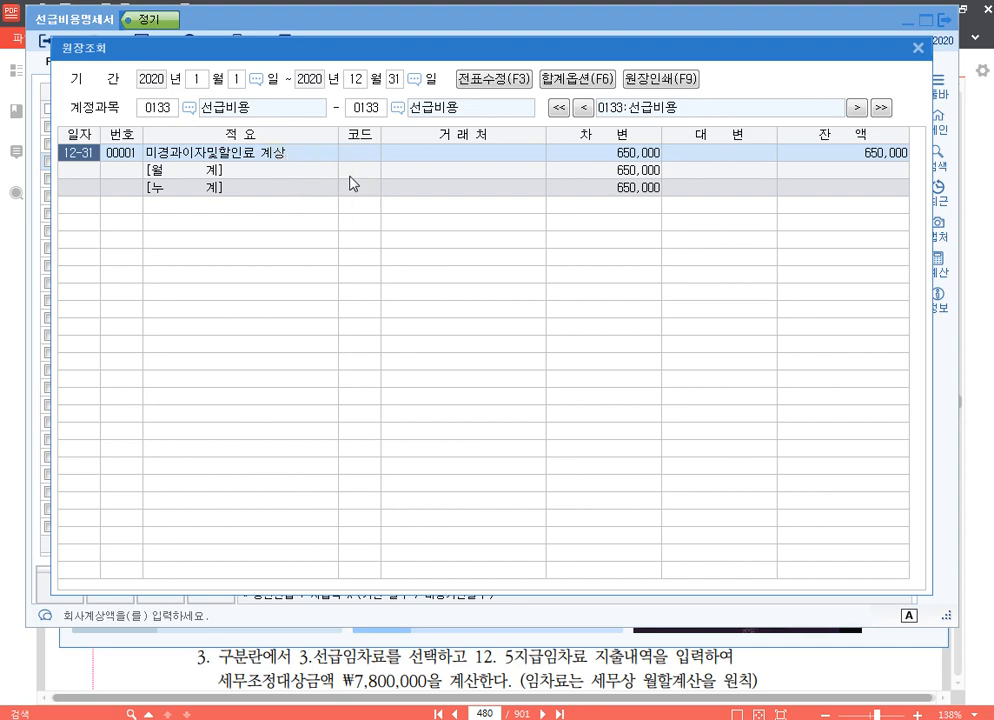
Examine the 선급비용 and 이자비용 lines of the 12-31 voucher, and close the ledger.
double_click(290, 163)
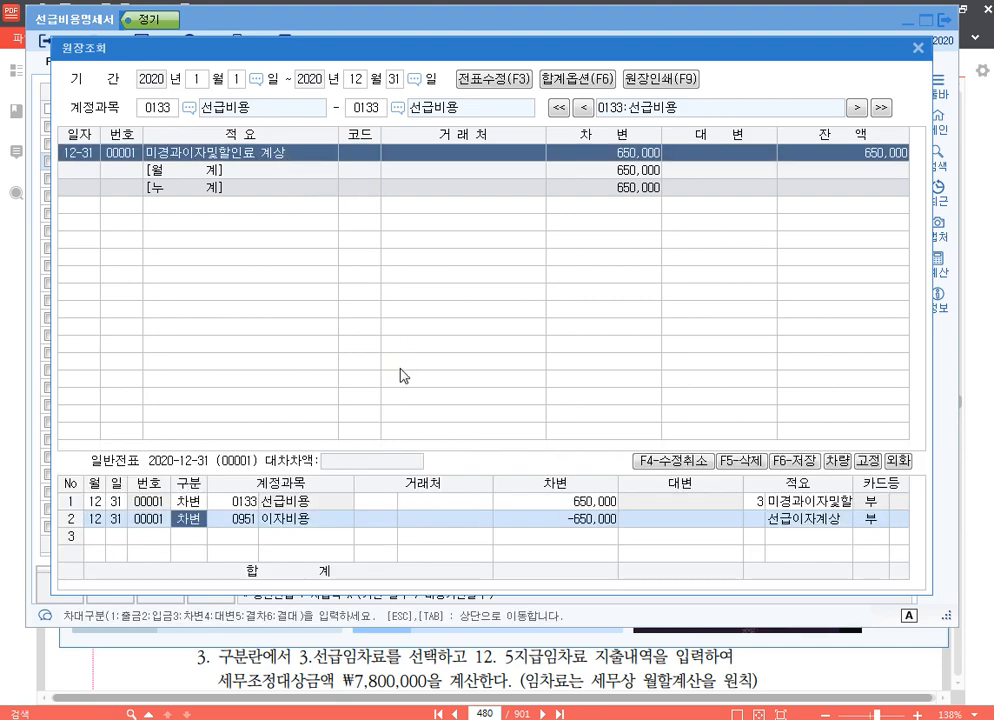
left_click(249, 504)
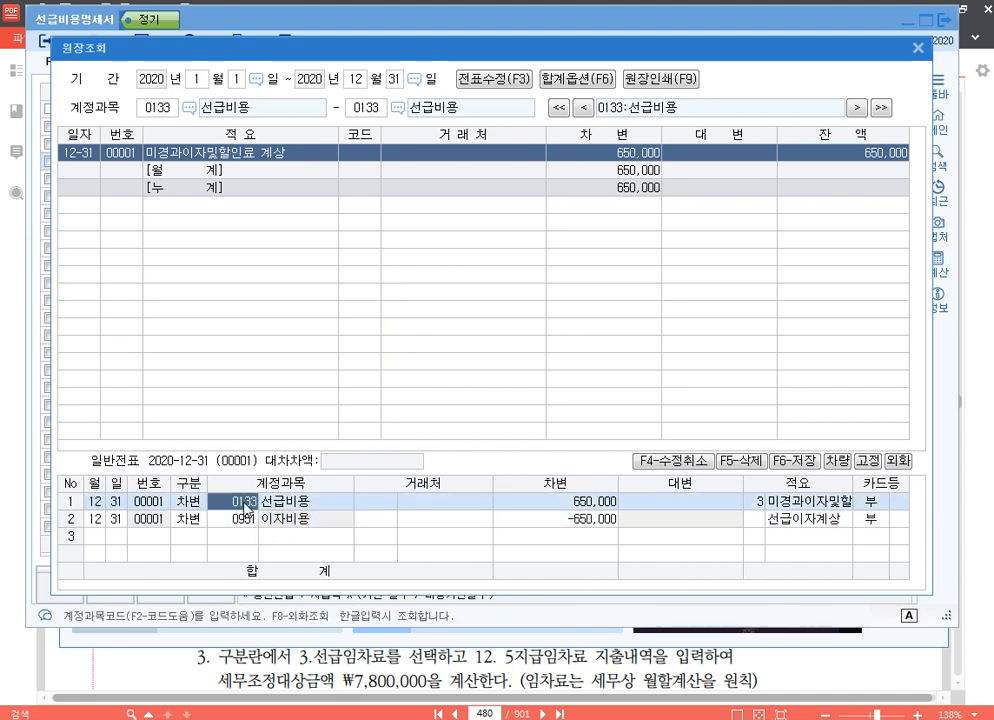
left_click(589, 504)
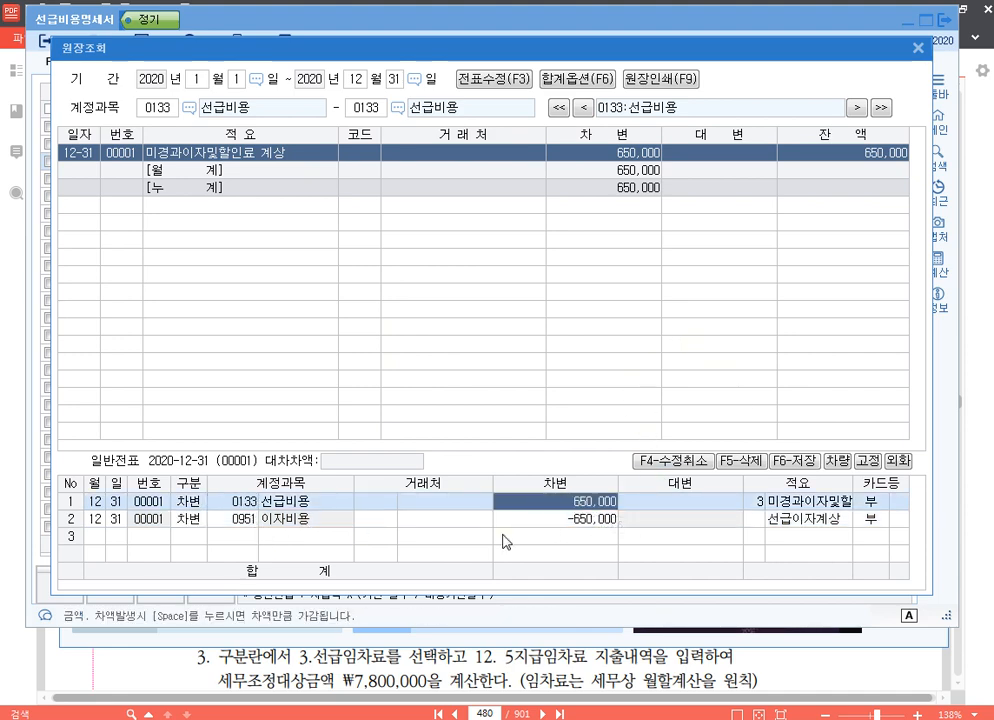
left_click(195, 519)
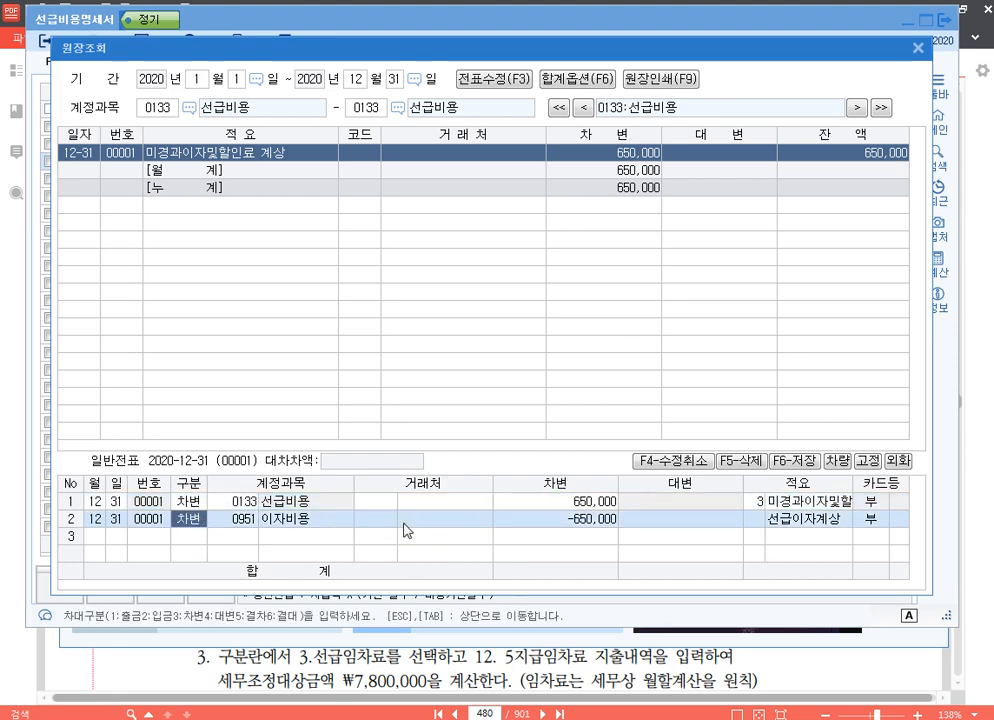
left_click(920, 50)
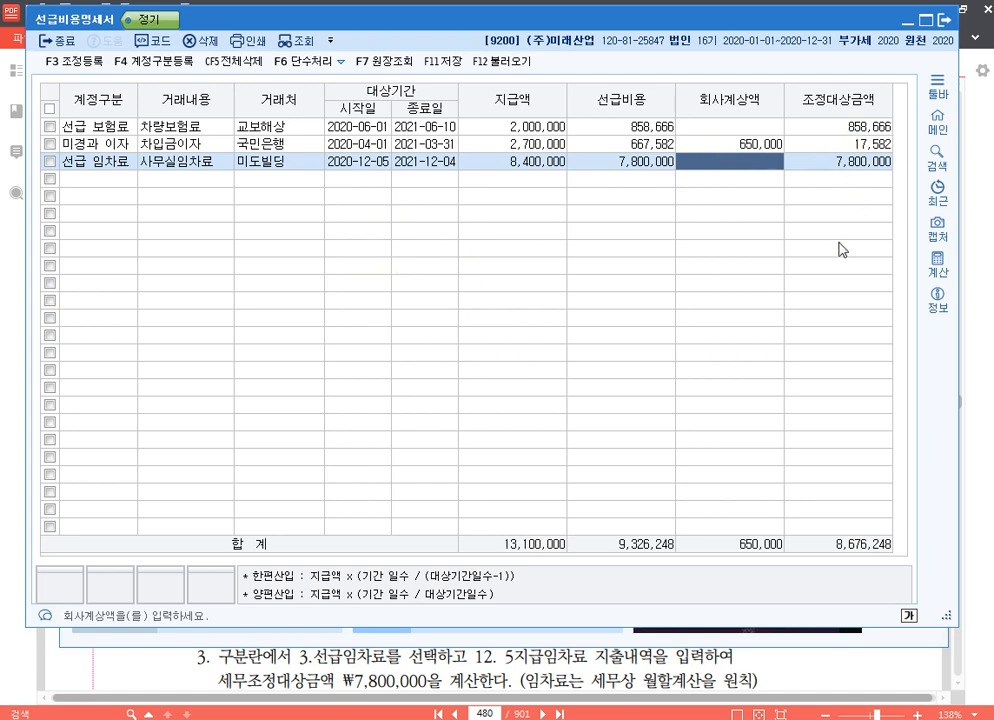
Register the 익금산입 및 손금불산입 adjustment 선급비용(보험료)과소계상 with an amount of 858,666 in 조정 등록.
key("F3")
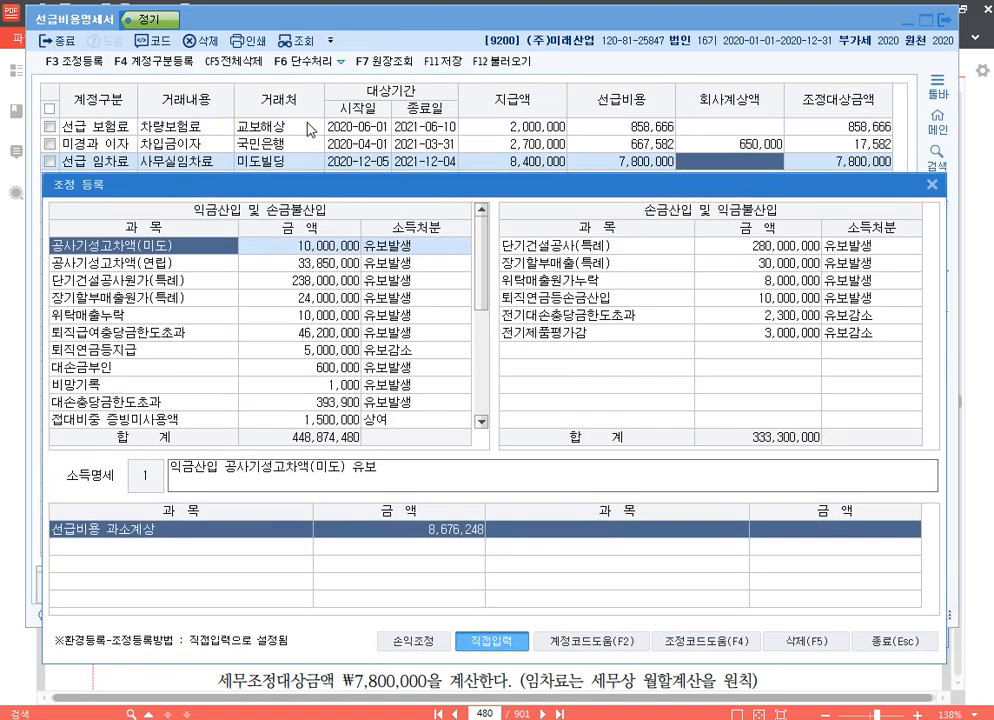
left_click_drag(255, 190, 261, 153)
scroll(205, 290, "down", 5)
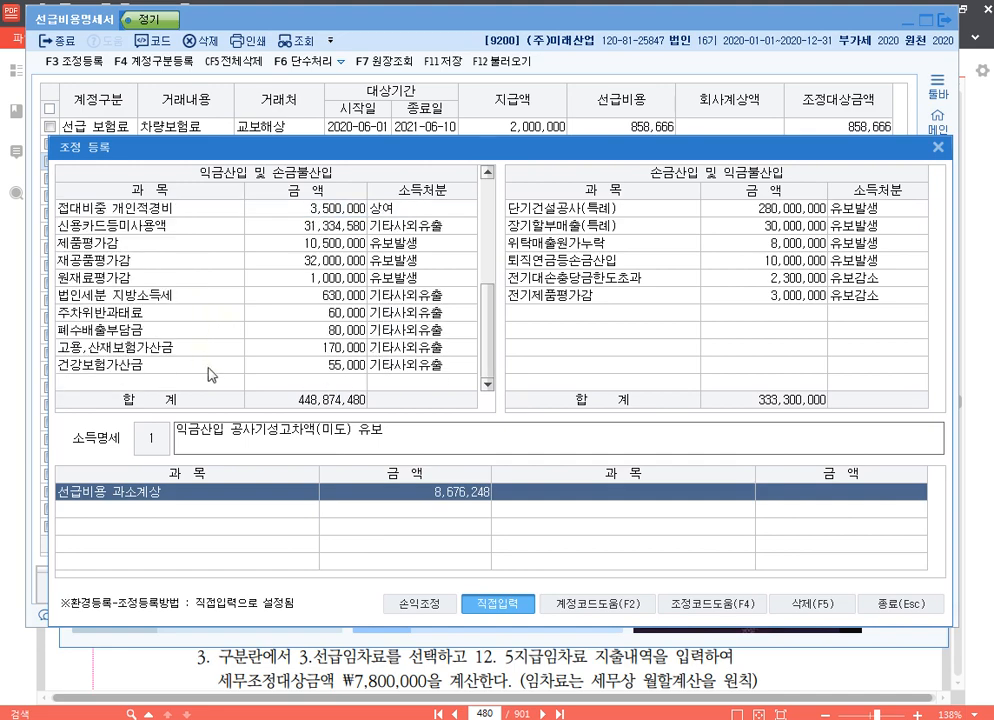
left_click(211, 386)
key("F4")
type("보험")
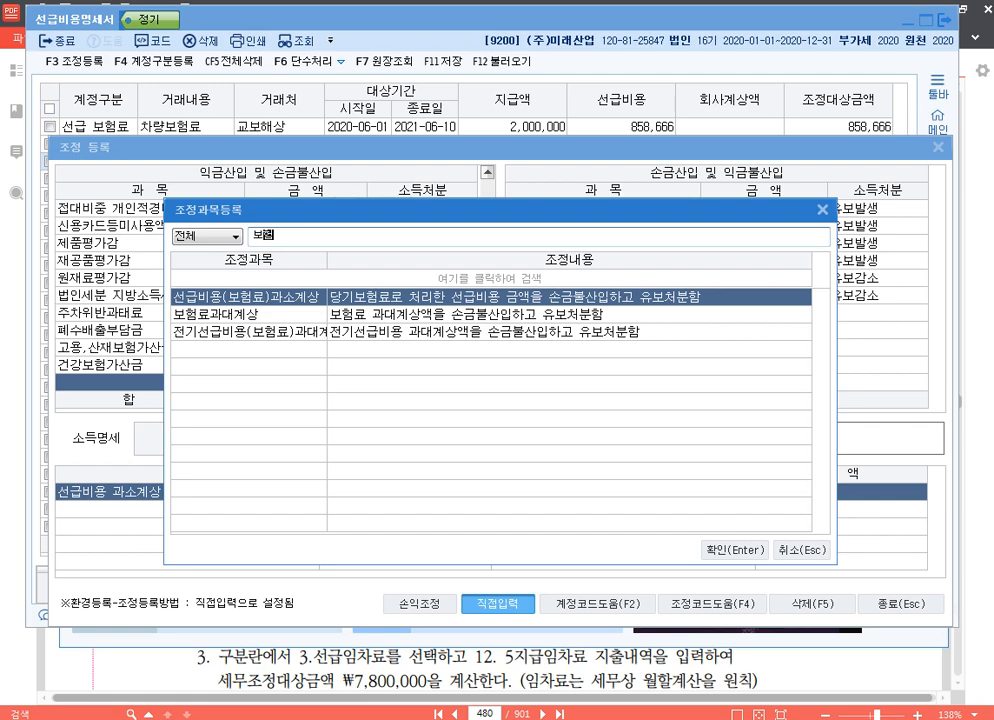
key("Return")
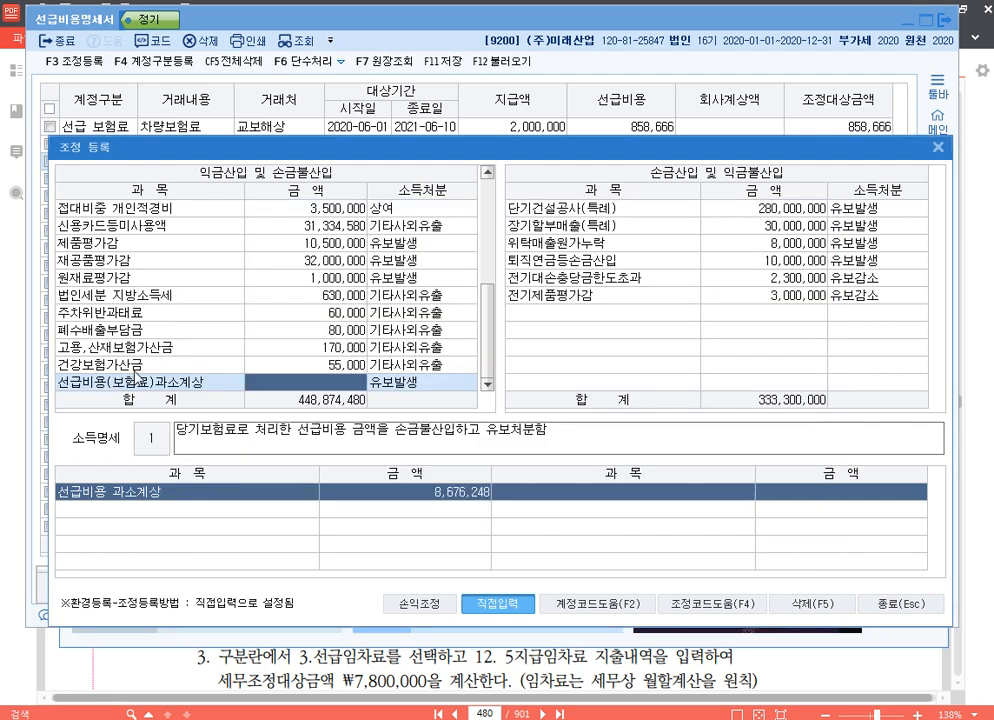
type("858,66")
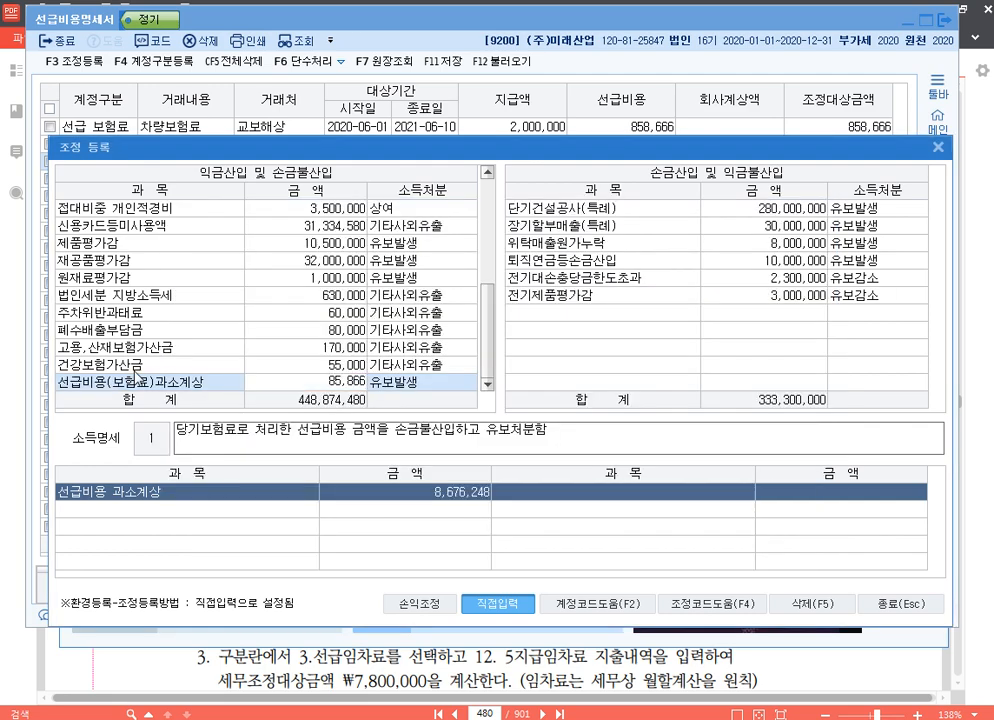
type("6")
key("Return")
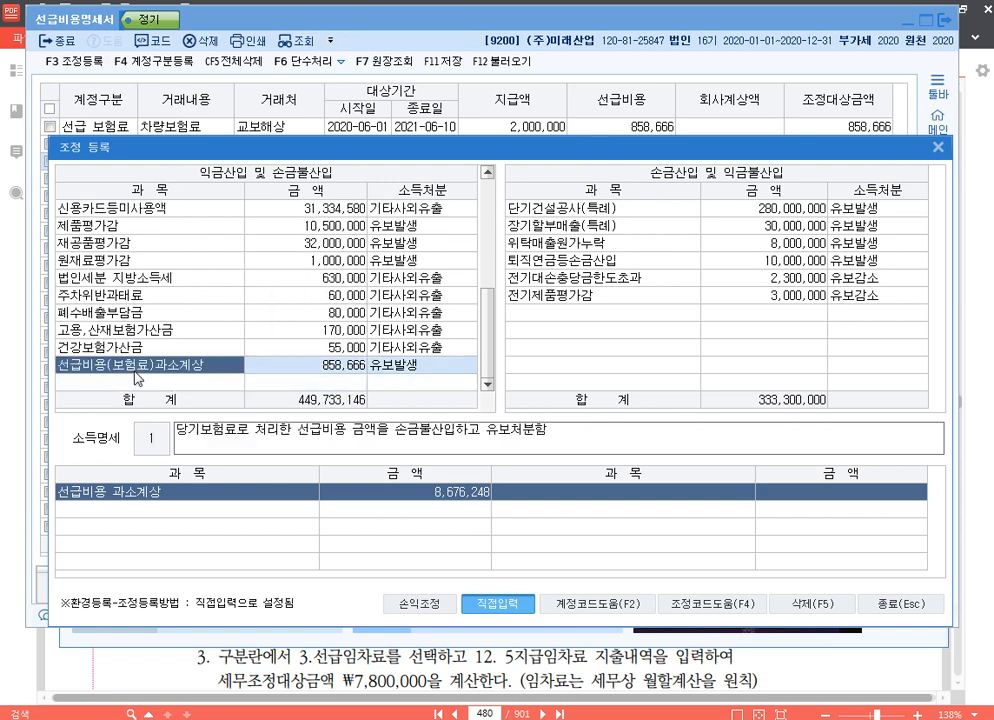
Register the adjustment 선급비용(이자비용)과소계상 with an amount of 17,582 under 익금산입 및 손금불산입.
key("Down")
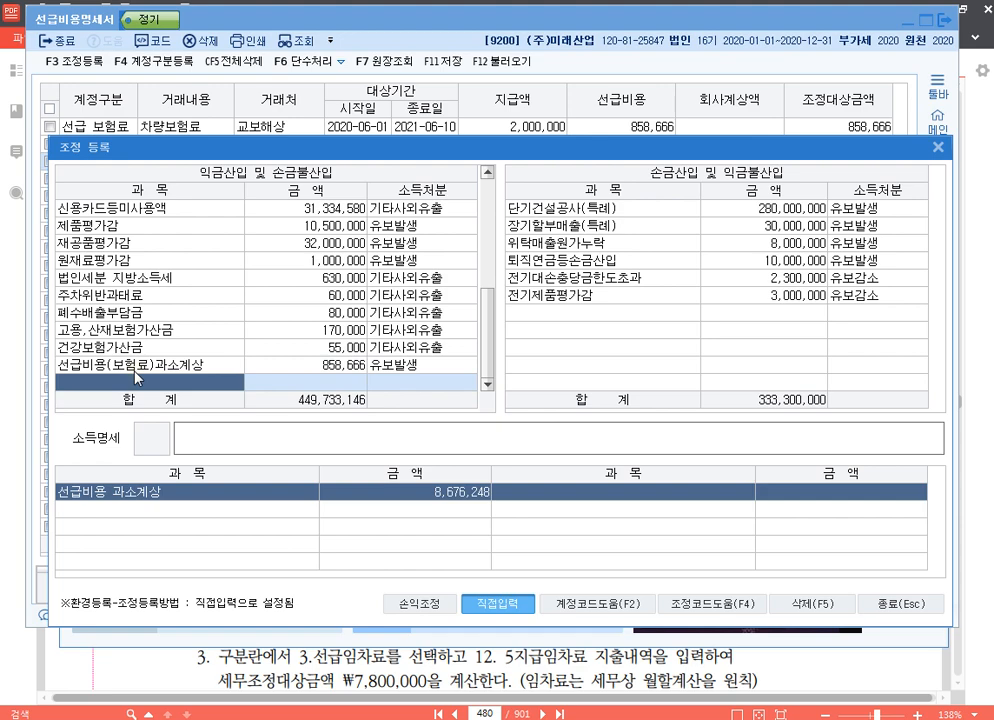
key("F2")
type("이자")
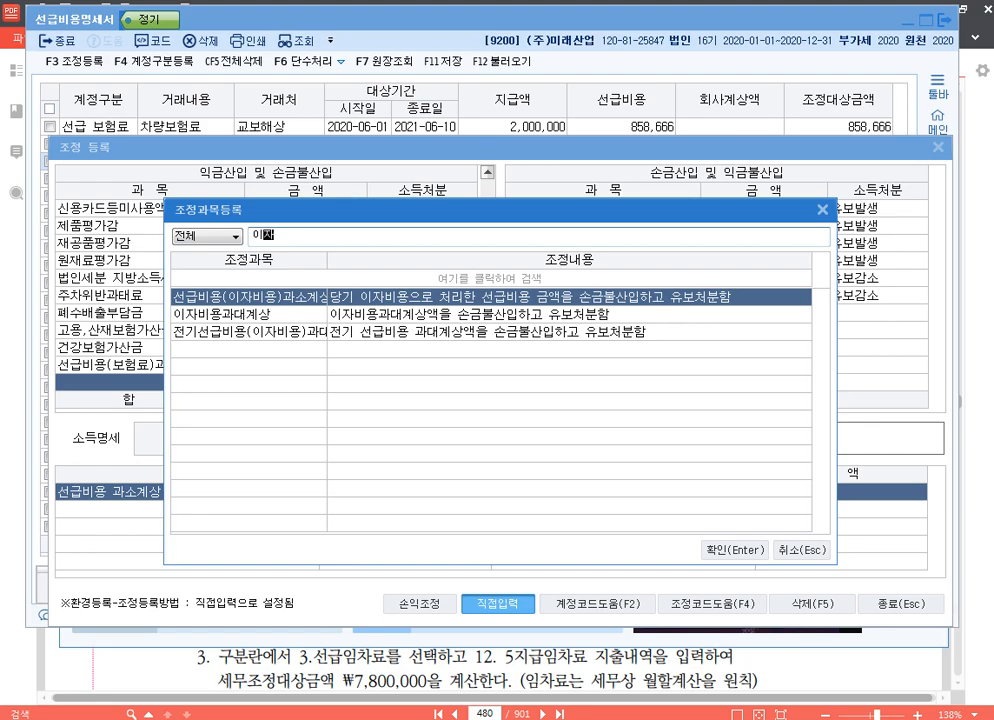
key("Return")
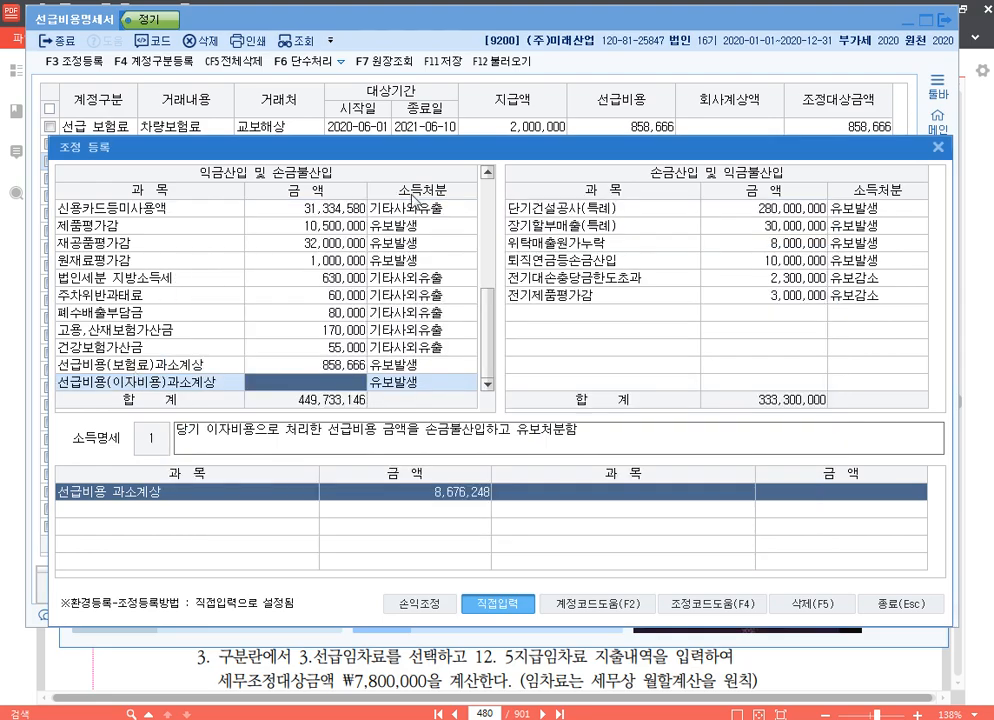
left_click_drag(535, 148, 527, 174)
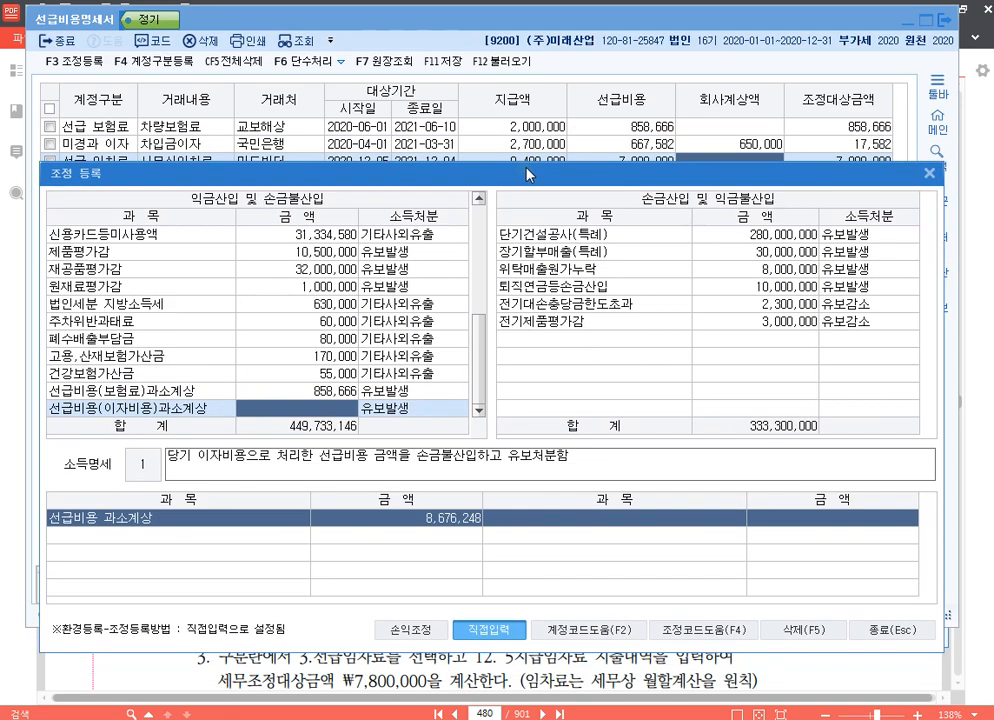
type("17582")
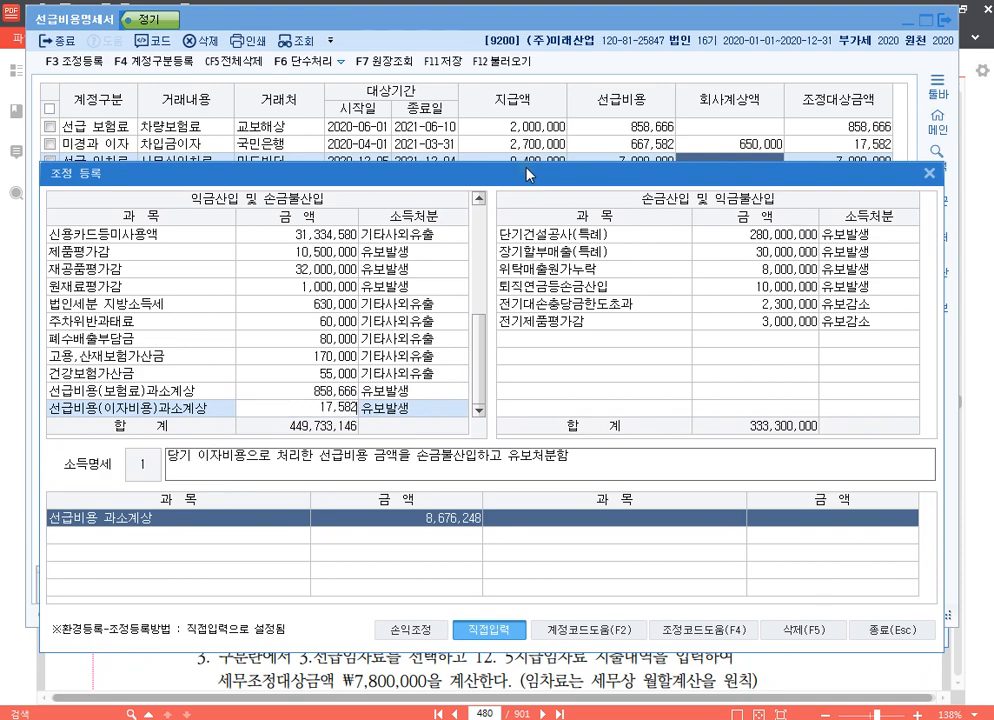
key("Return")
key("Return")
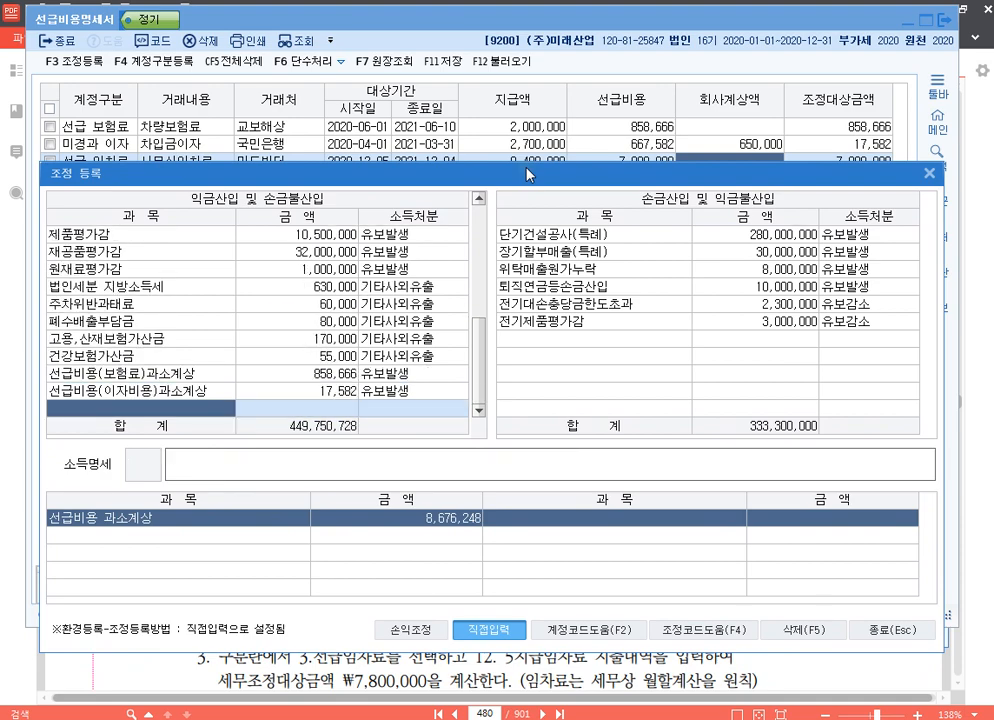
Register the adjustment 선급비용(임차료)과소계상 with an amount of 7,800,000 under 익금산입 및 손금불산입.
key("F4")
type("임차")
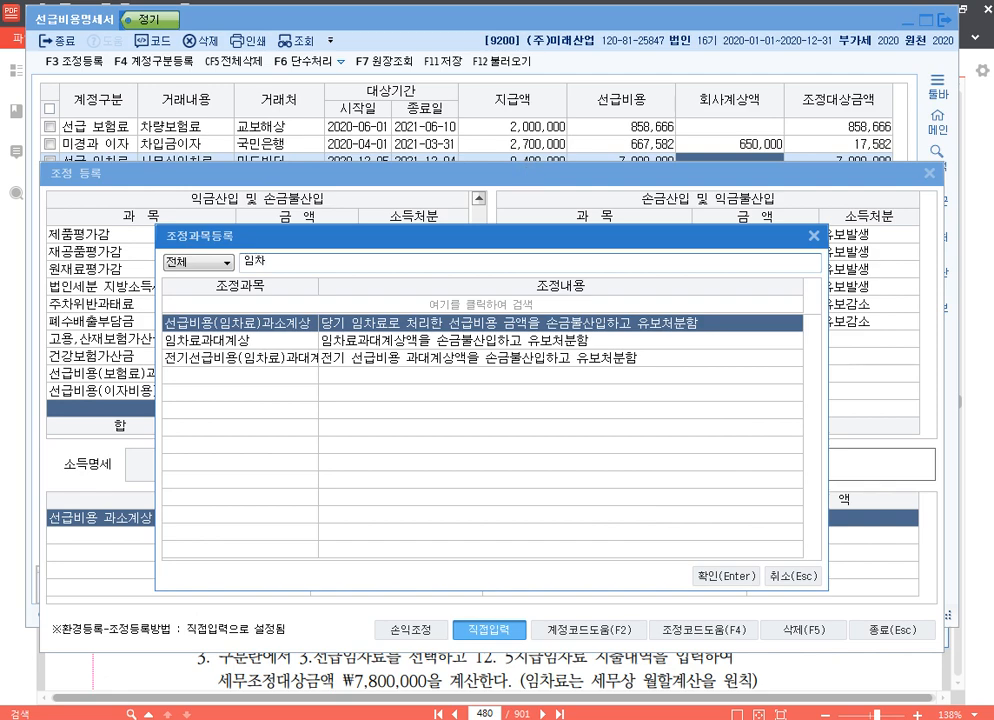
key("Return")
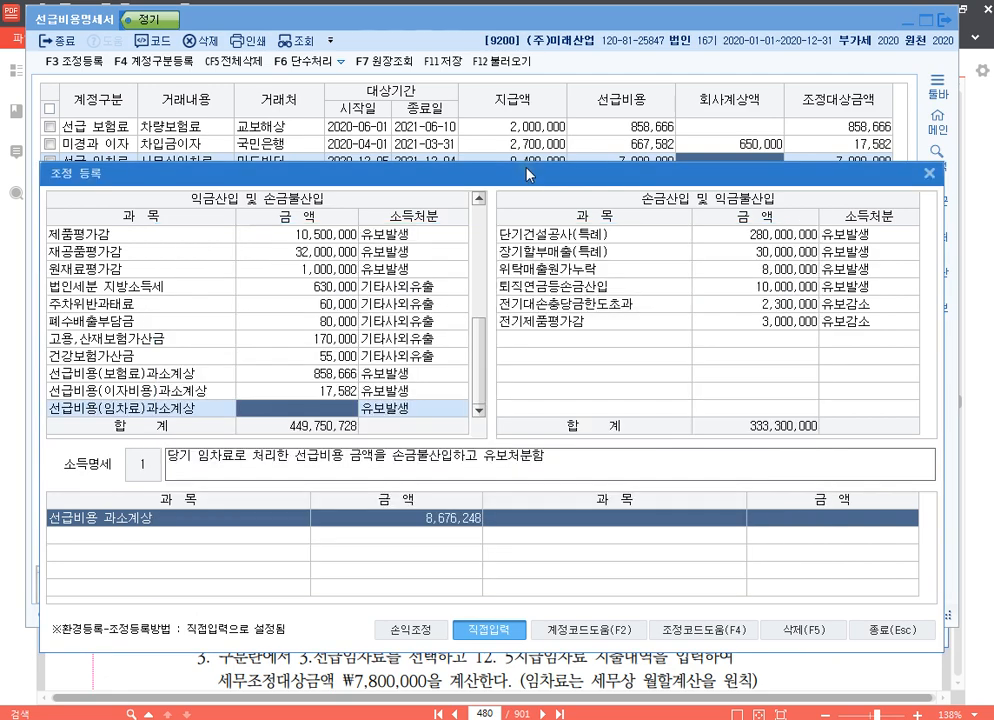
type("7")
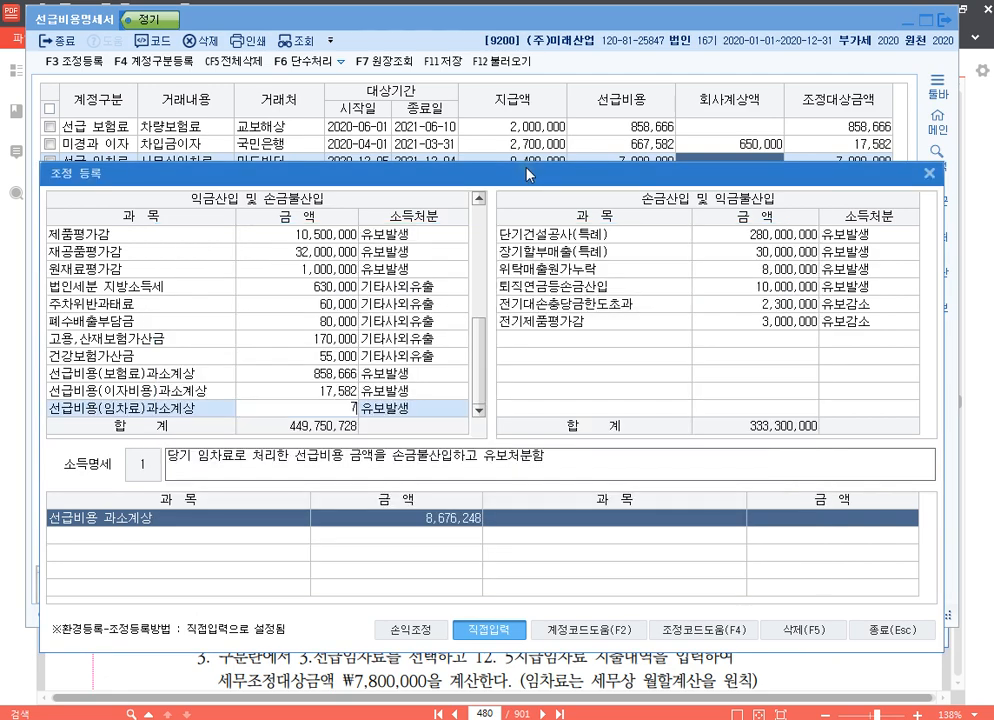
type(",800,000")
key("Return")
key("Return")
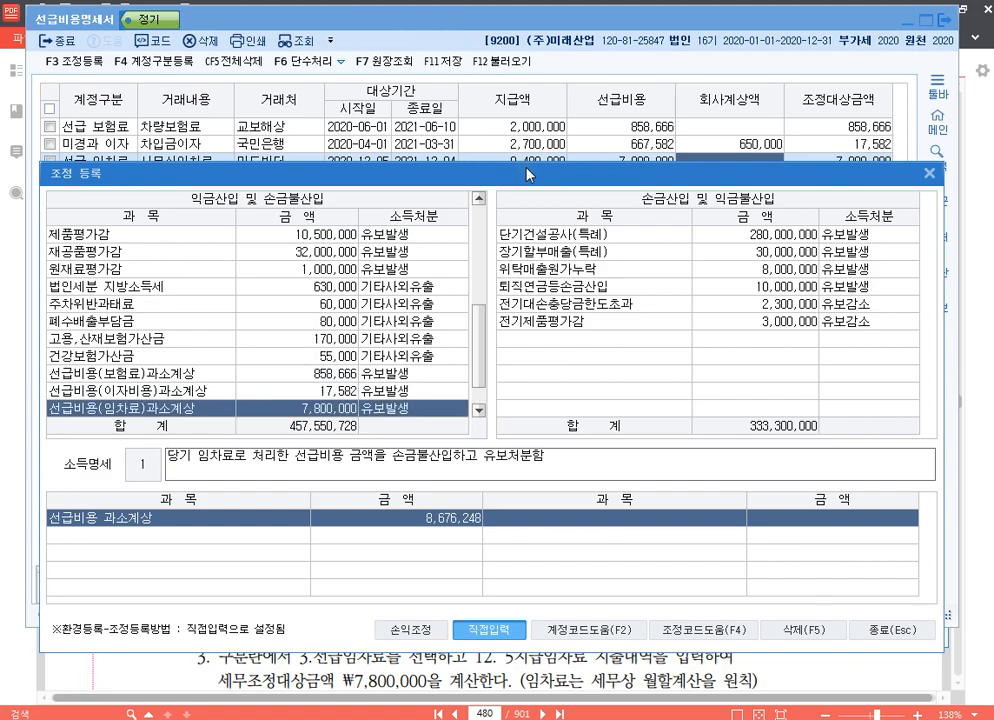
left_click_drag(527, 175, 543, 37)
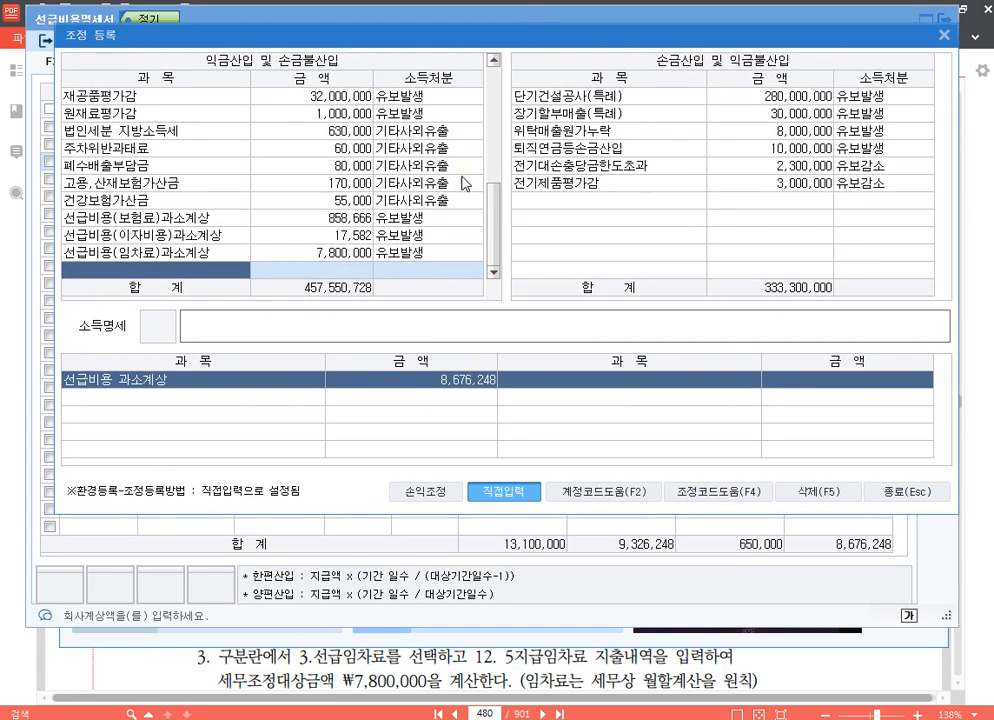
Look up the 임차 adjustment items available under 손금산입 및 익금불산입, and leave the list.
left_click(724, 253)
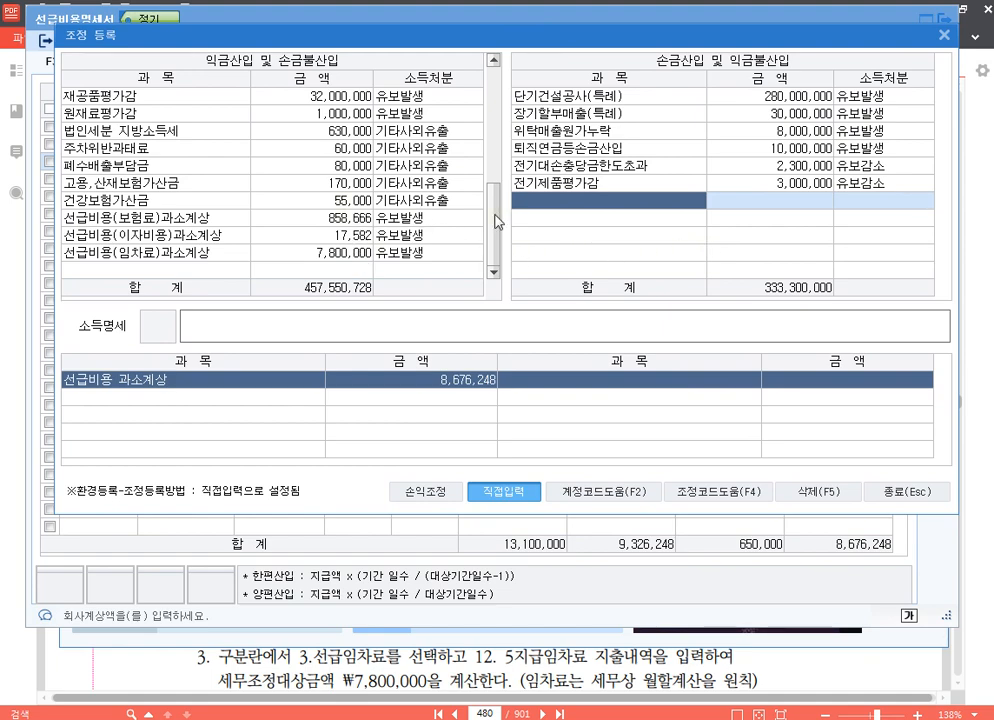
left_click(380, 254)
double_click(601, 213)
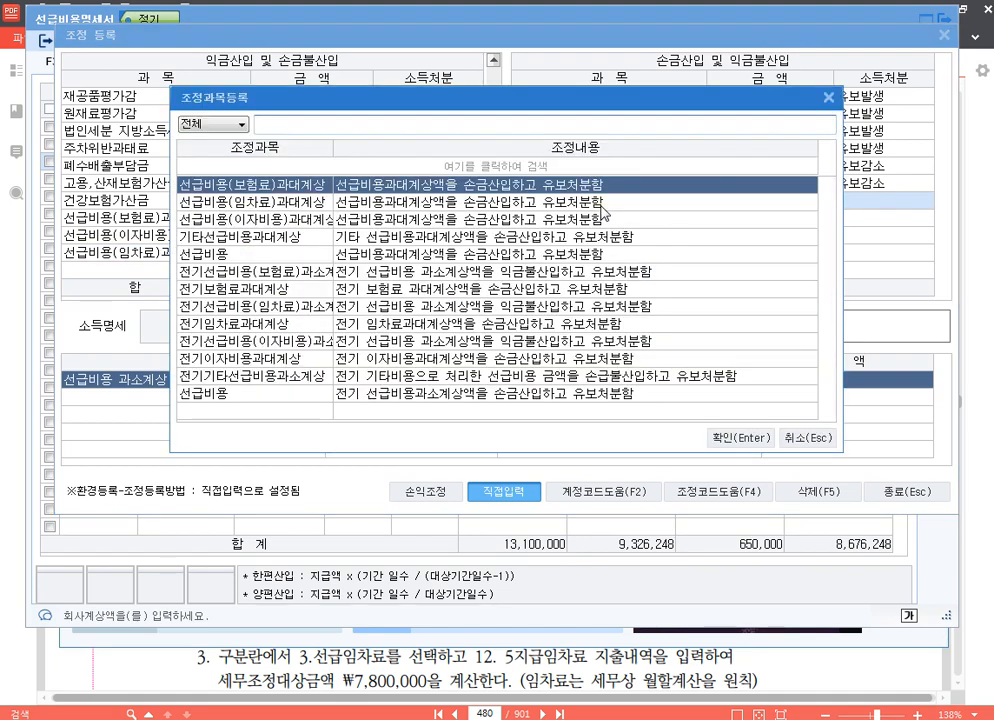
type("임차")
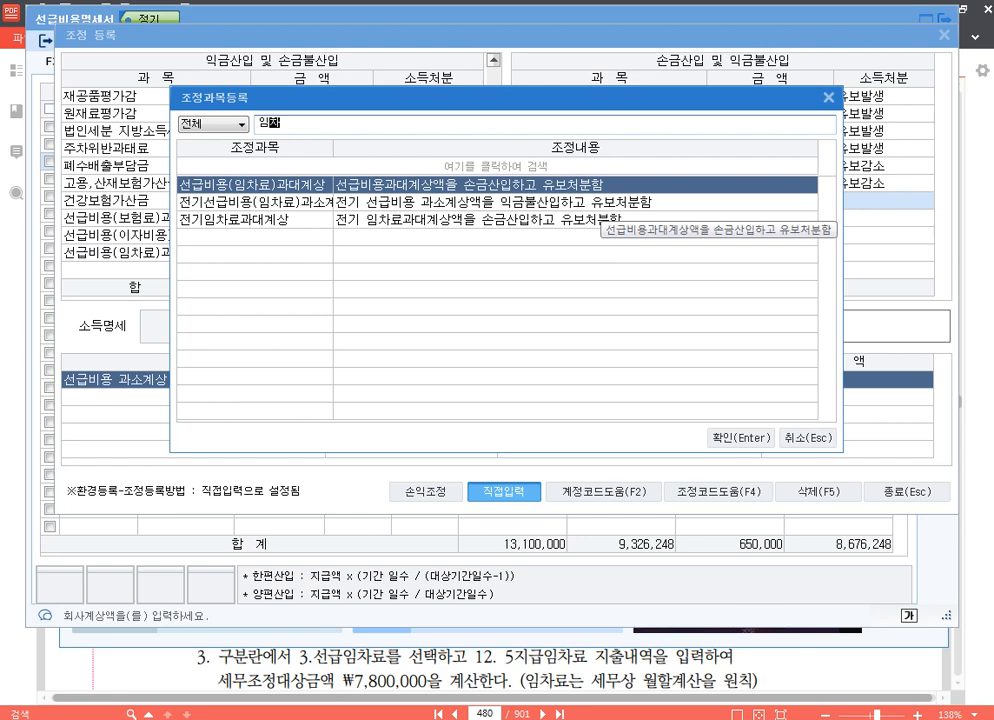
key("Down")
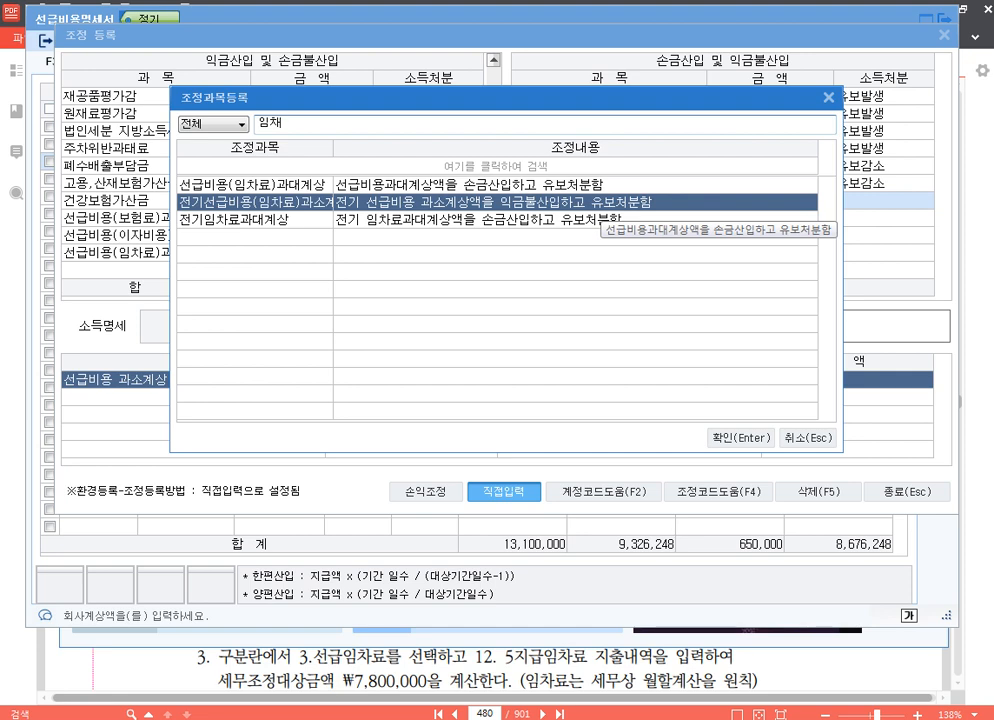
key("Return")
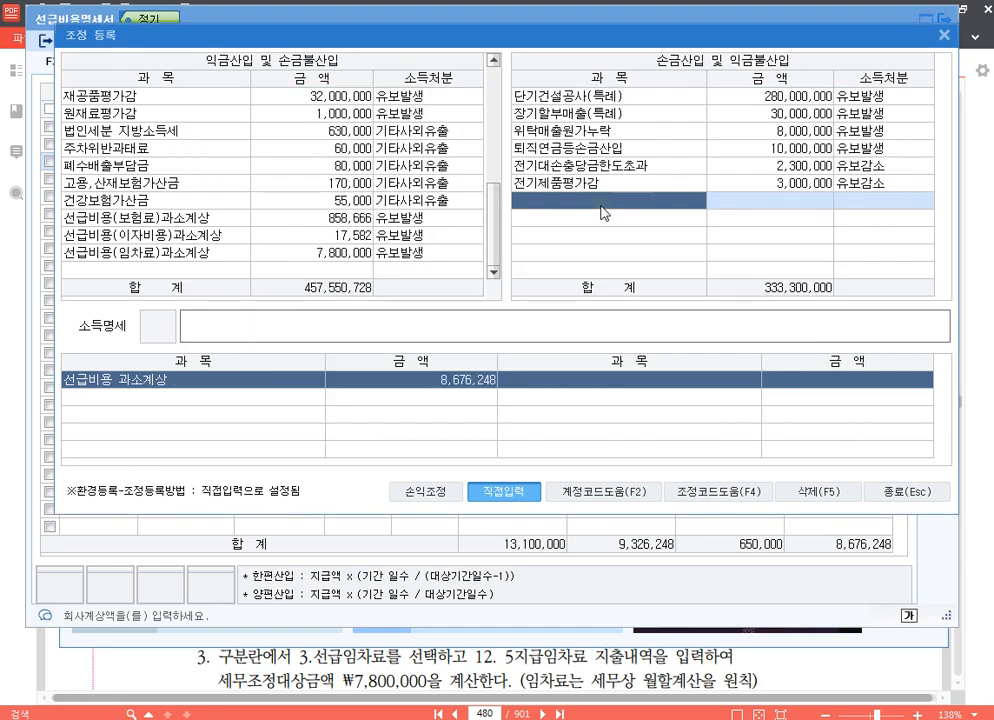
Close 조정 등록 and exit the 선급비용명세서, saving its contents.
left_click(910, 493)
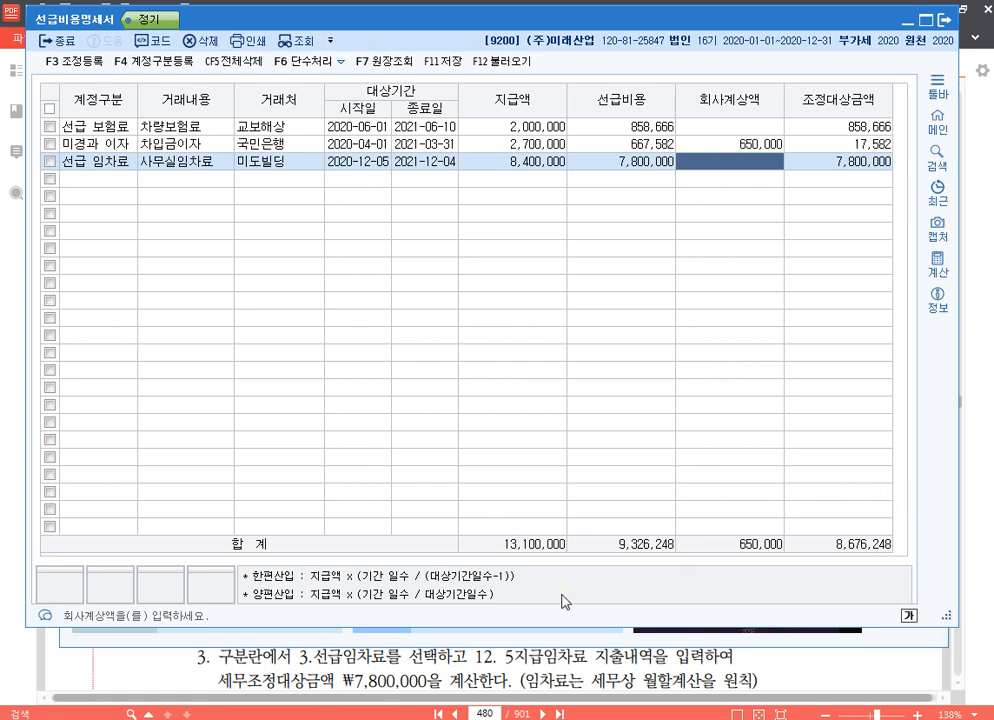
key("Escape")
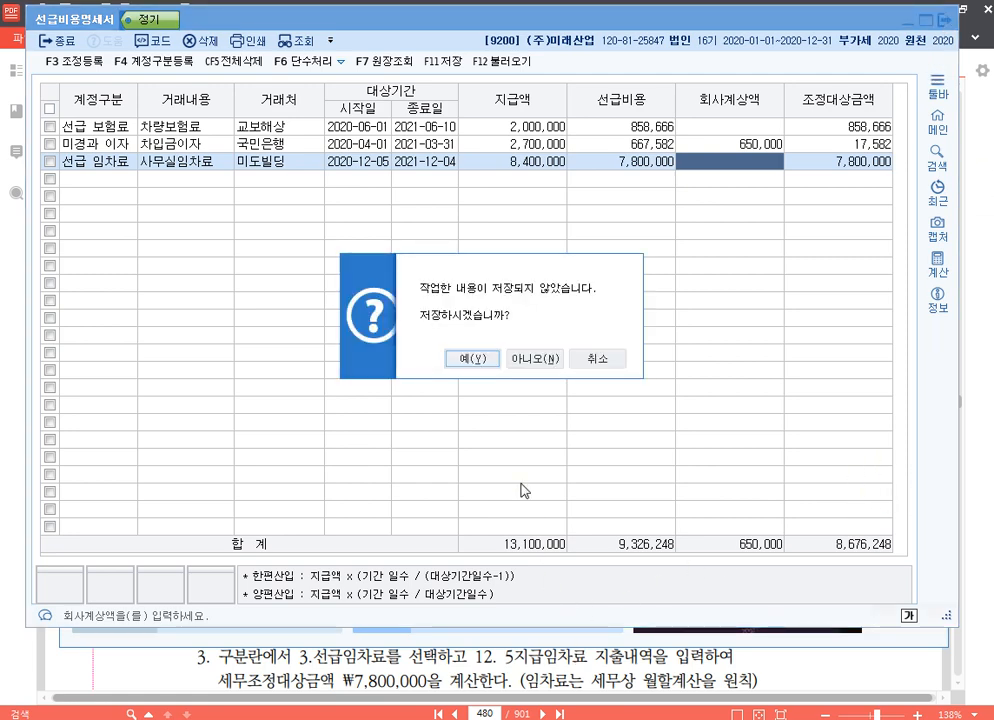
left_click(462, 357)
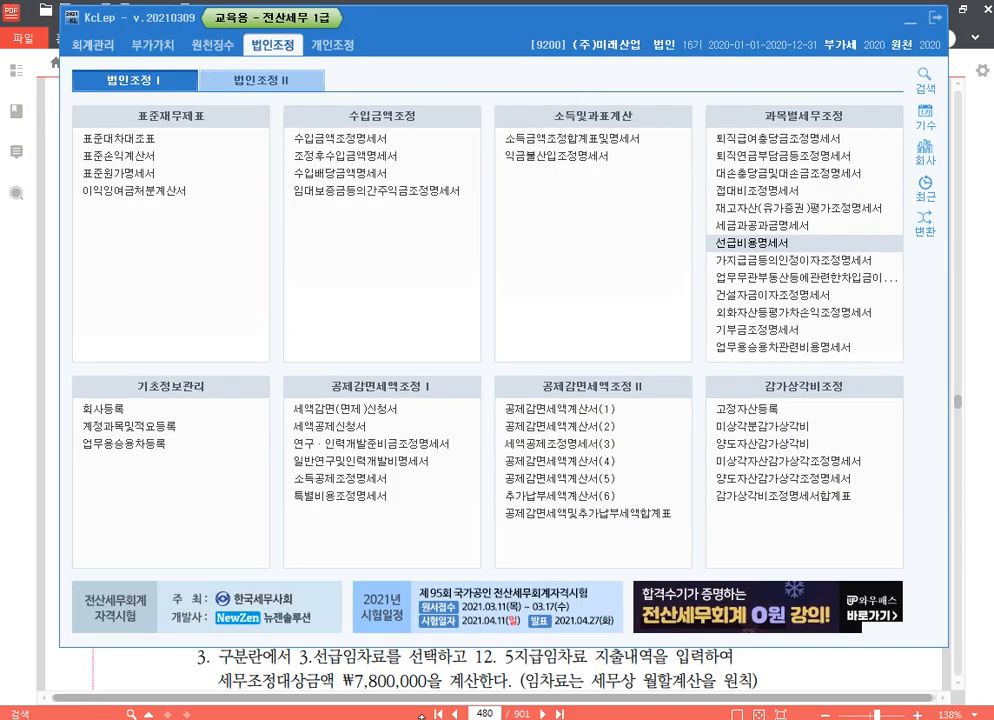
Switch to the 20210320.hwp document and add the heading "* 기출문제" below the <손금산입> 선급비용 과대계상 line.
left_click(412, 718)
scroll(295, 343, "down", 5)
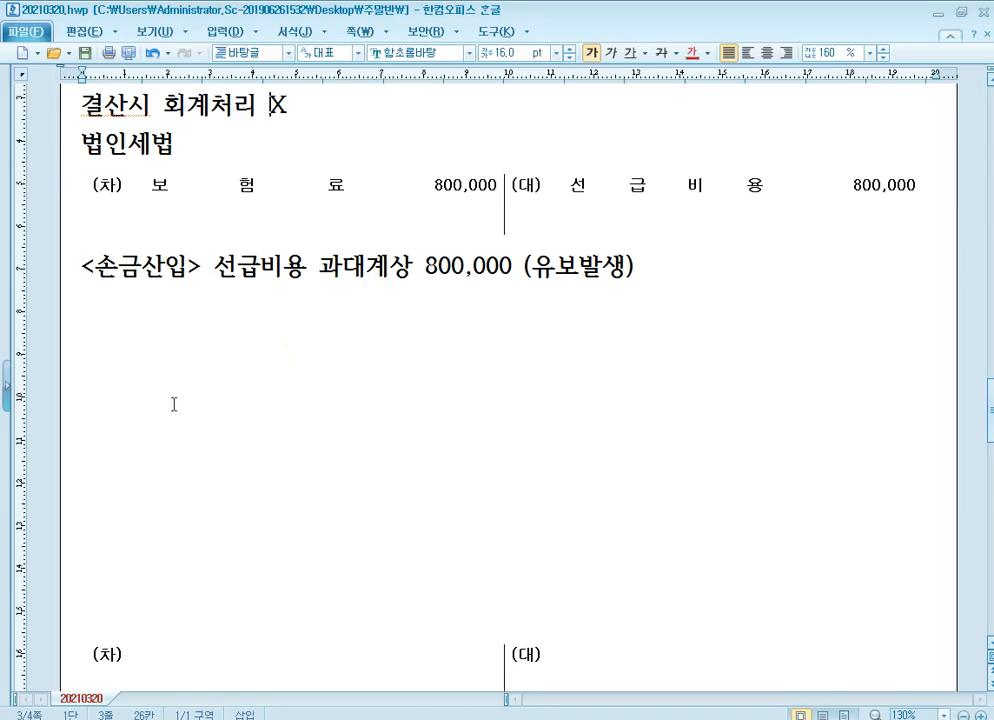
left_click(150, 356)
key("Return")
key("Return")
key("Return")
key("Return")
key("Return")
key("Return")
key("Return")
key("Return")
key("Return")
key("Return")
key("Return")
key("Return")
key("Return")
key("Return")
key("Return")
key("Return")
key("Return")
key("Return")
key("Return")
key("Return")
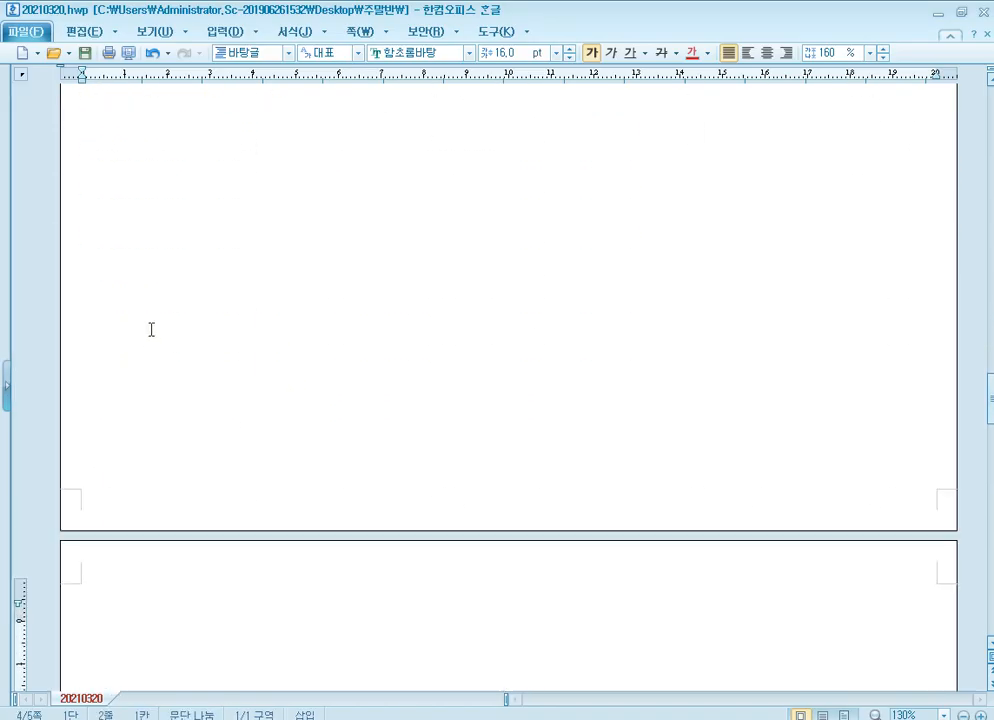
scroll(185, 316, "up", 2)
left_click(101, 153)
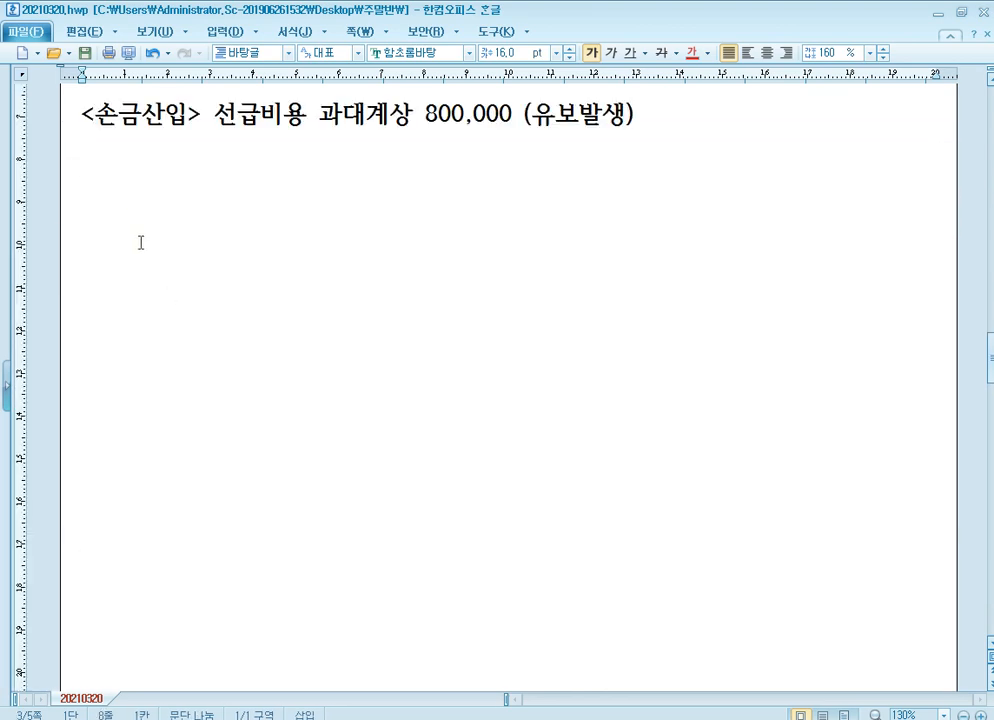
type("* 기출")
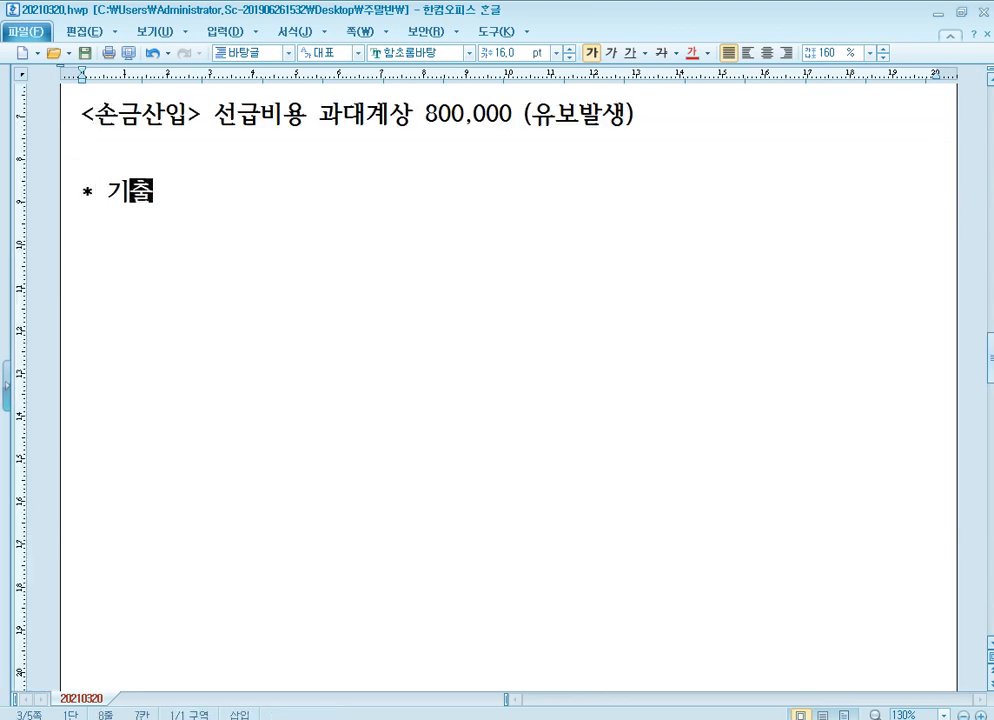
type("문제")
key("Return")
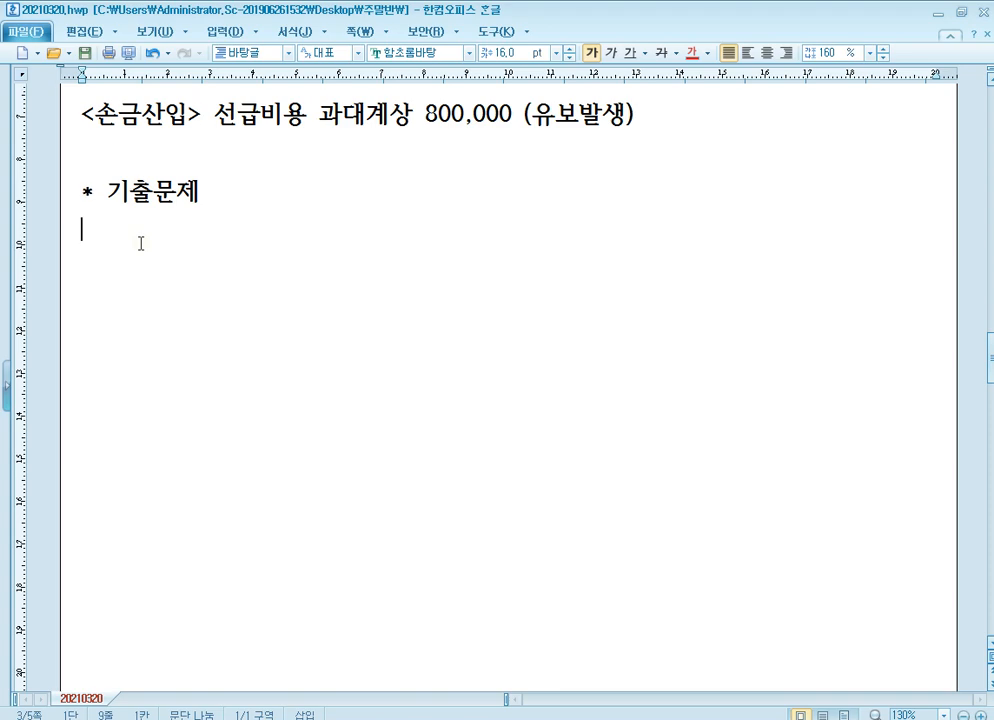
List the page references p.607, p.655, p.711 and p.736 on separate lines under the 기출문제 heading.
type("p.607")
key("Return")
type("p")
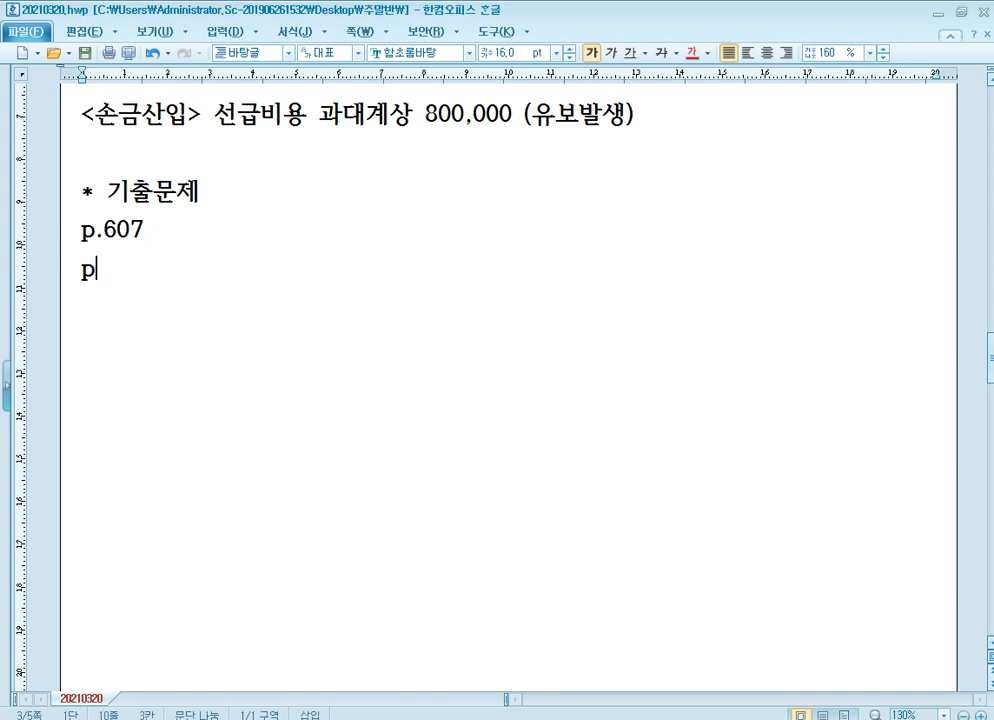
type(".655")
key("Return")
type("p.711")
key("Return")
type("p.736")
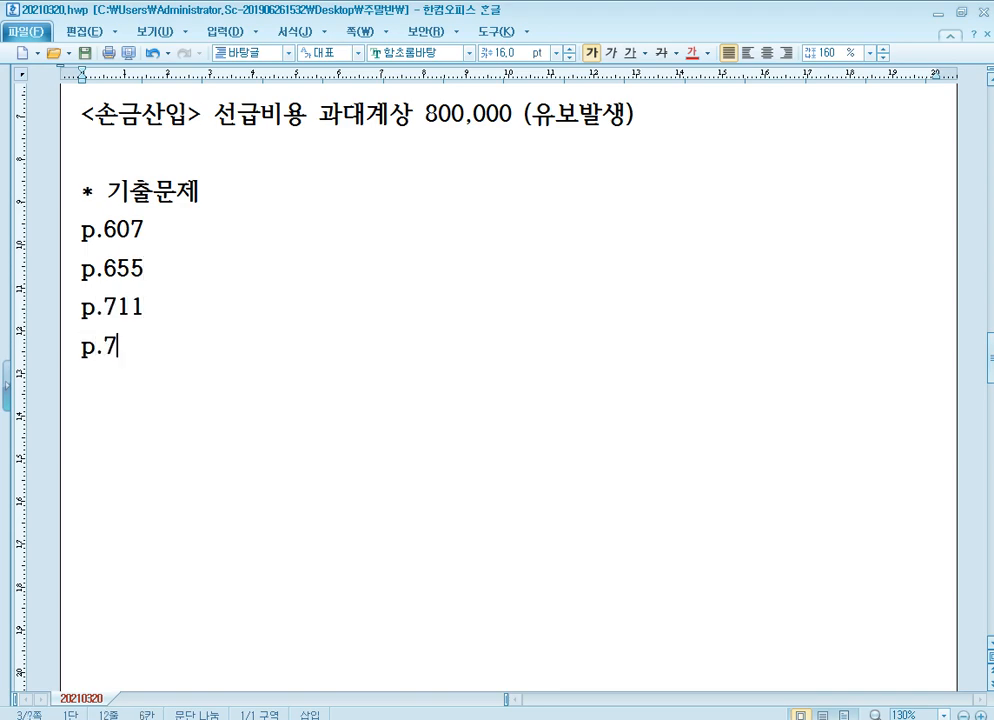
Add the company code 1277 after p.607 on the same line.
key("Up")
key("Up")
key("Up")
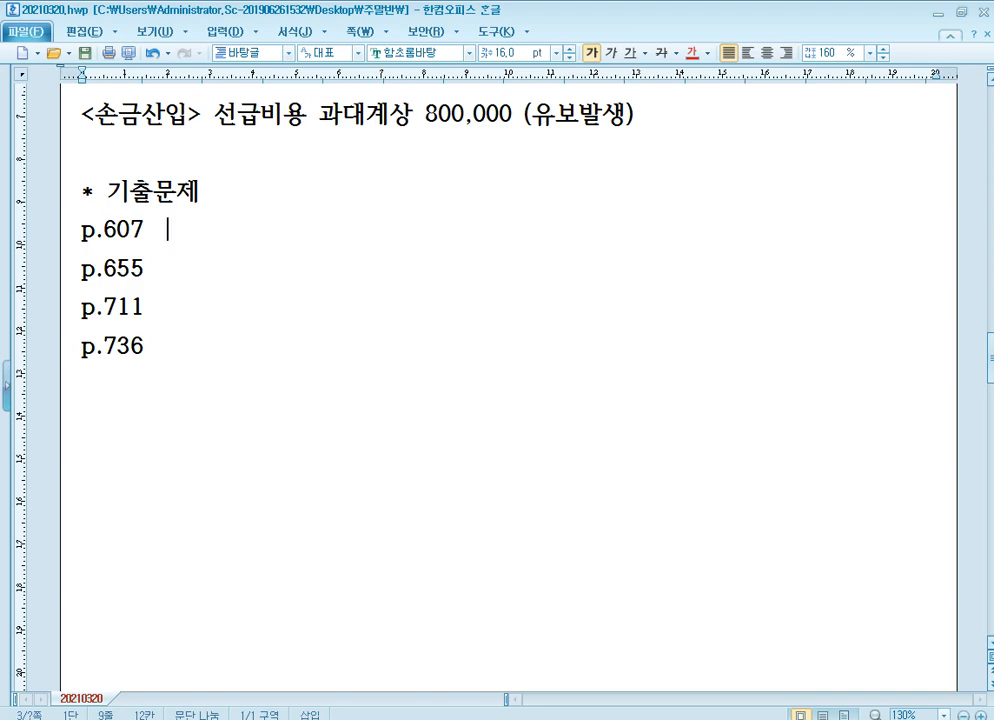
type("1277")
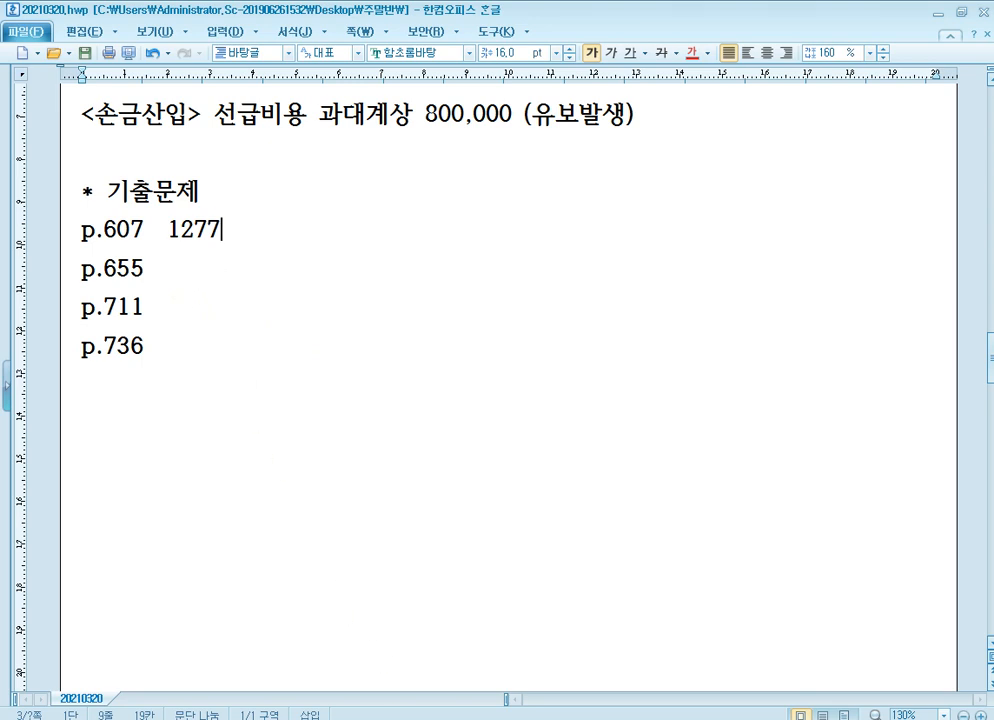
Switch to the textbook PDF, go to page 607 and bring question [1] on the 선급비용명세서 into view.
key("alt+Tab")
left_click(494, 714)
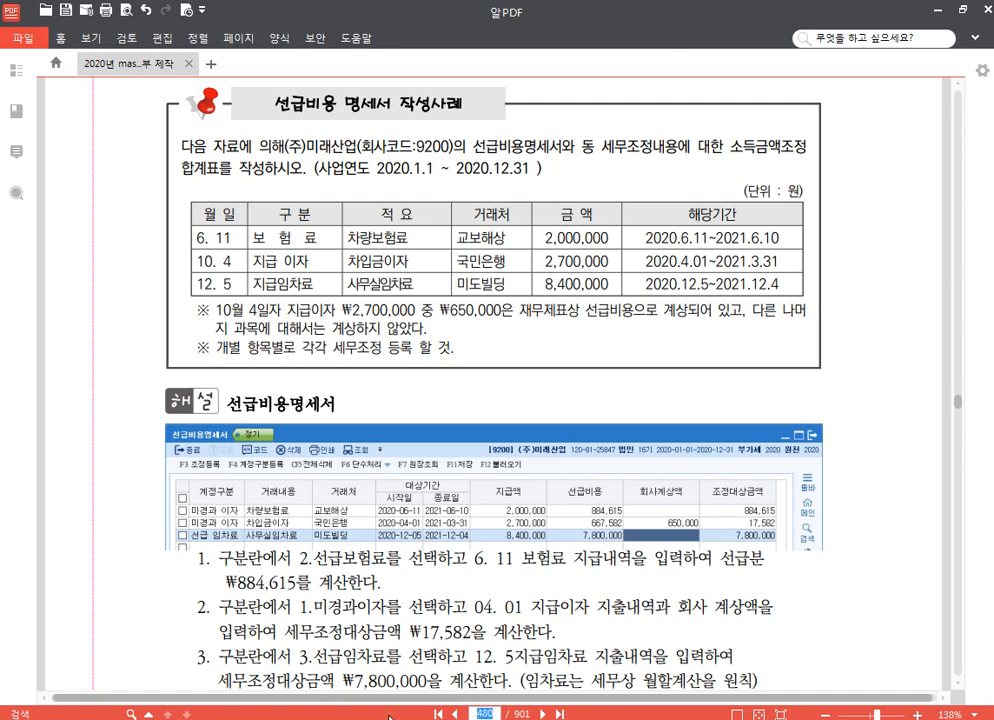
type("607")
key("Return")
scroll(500, 600, "down", 2)
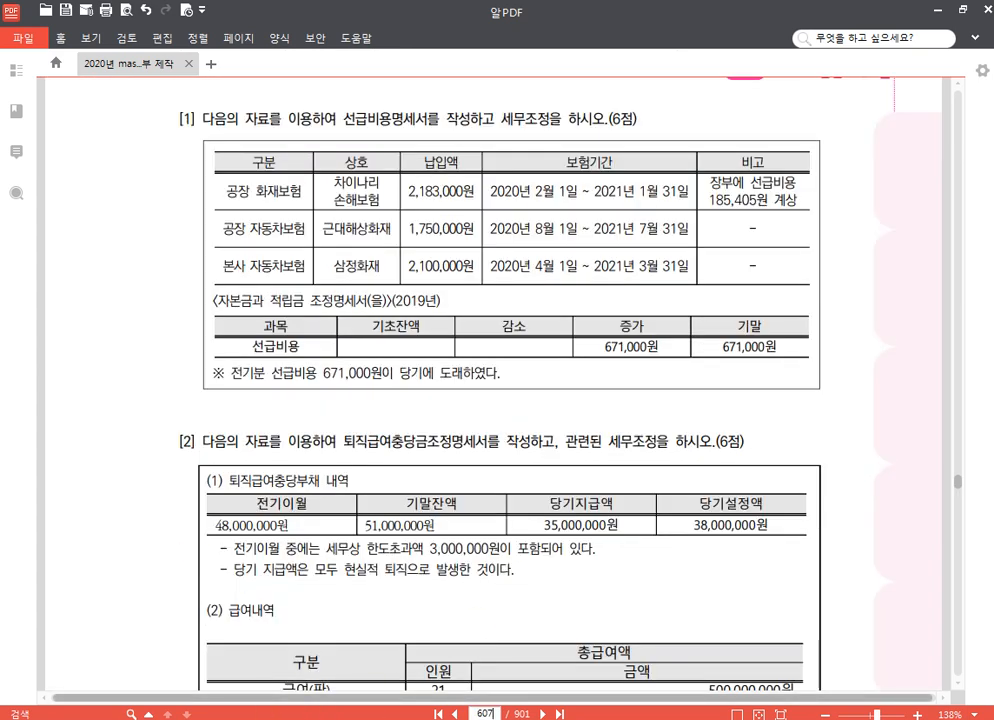
Switch to KcLep and change the working company to code 1277, (주)코리아전자.
key("alt+Tab")
left_click(927, 152)
type("12")
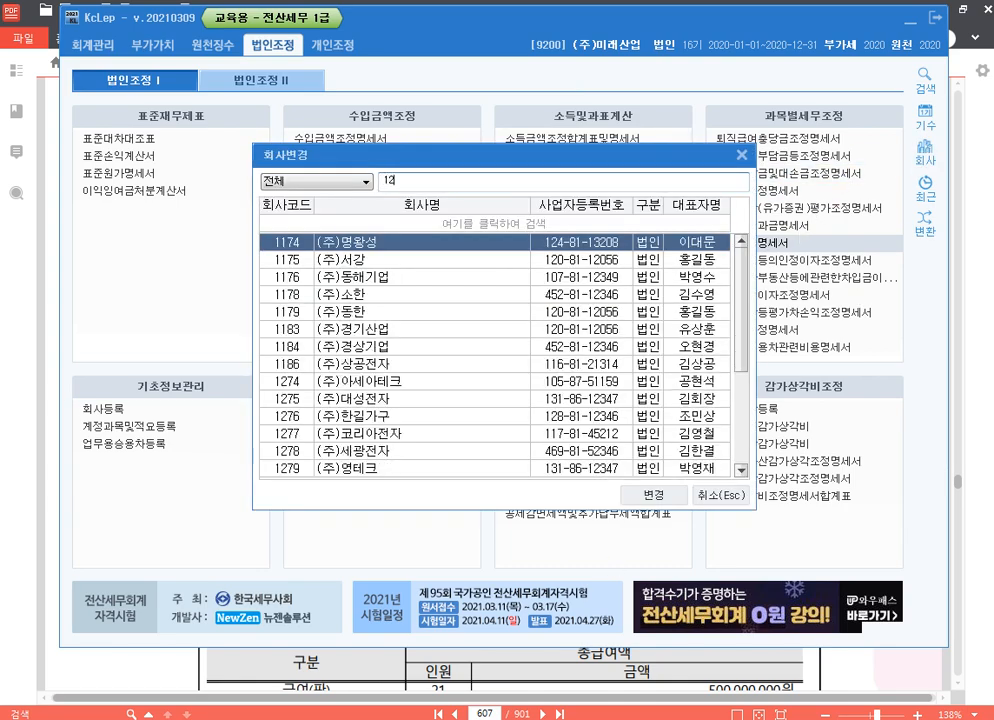
type("77")
key("Return")
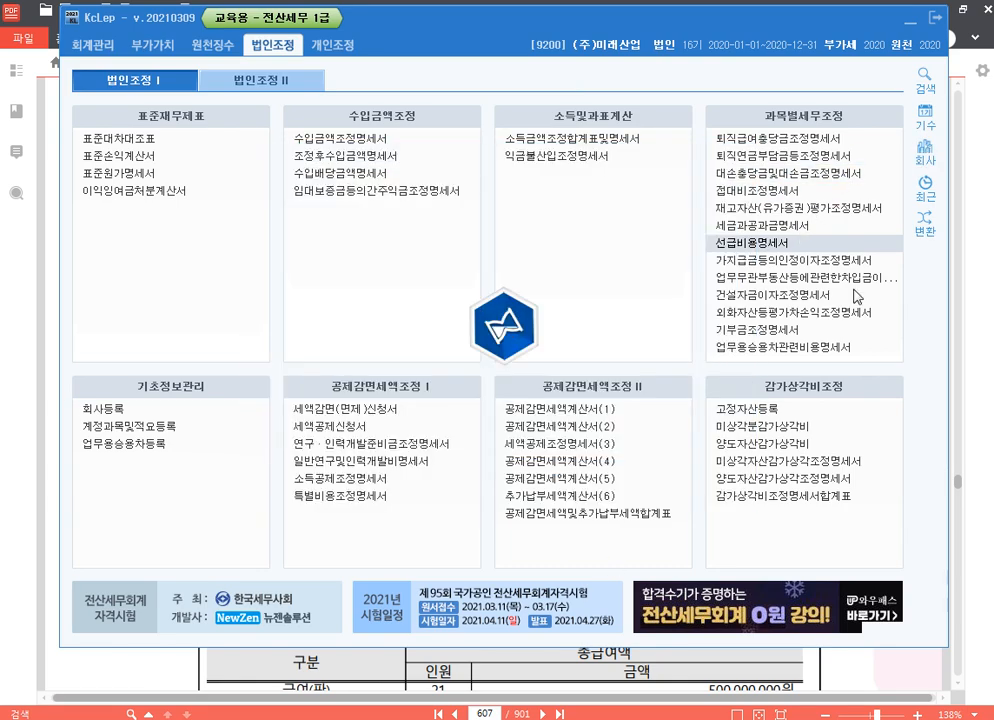
Review question [1] in the textbook PDF, and return to KcLep to open the 선급비용명세서.
key("alt+Tab")
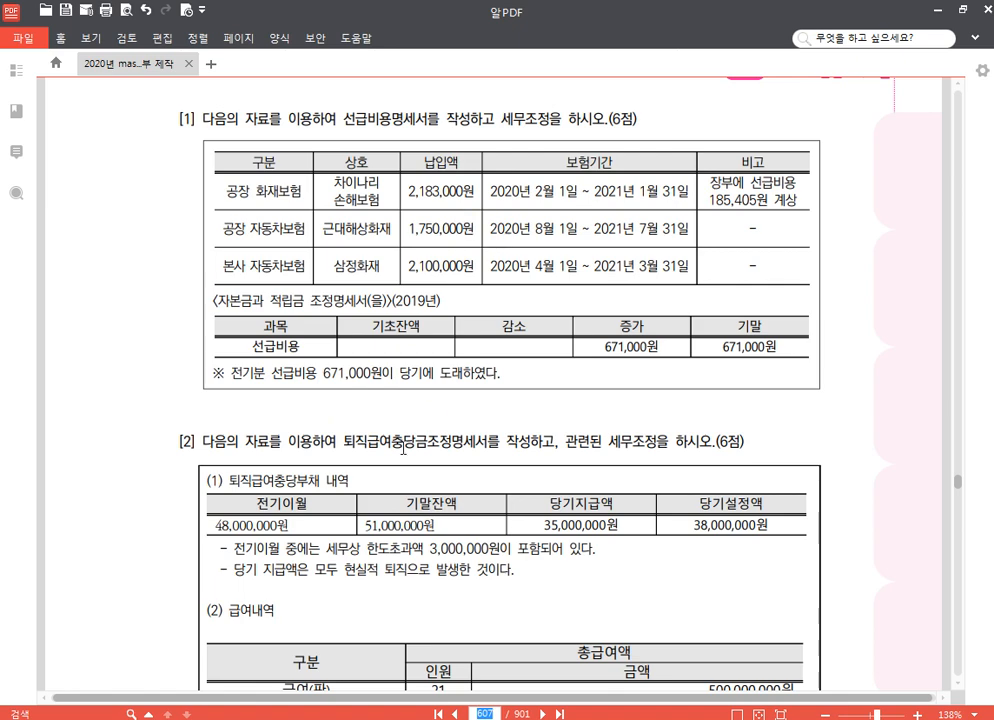
left_click(340, 718)
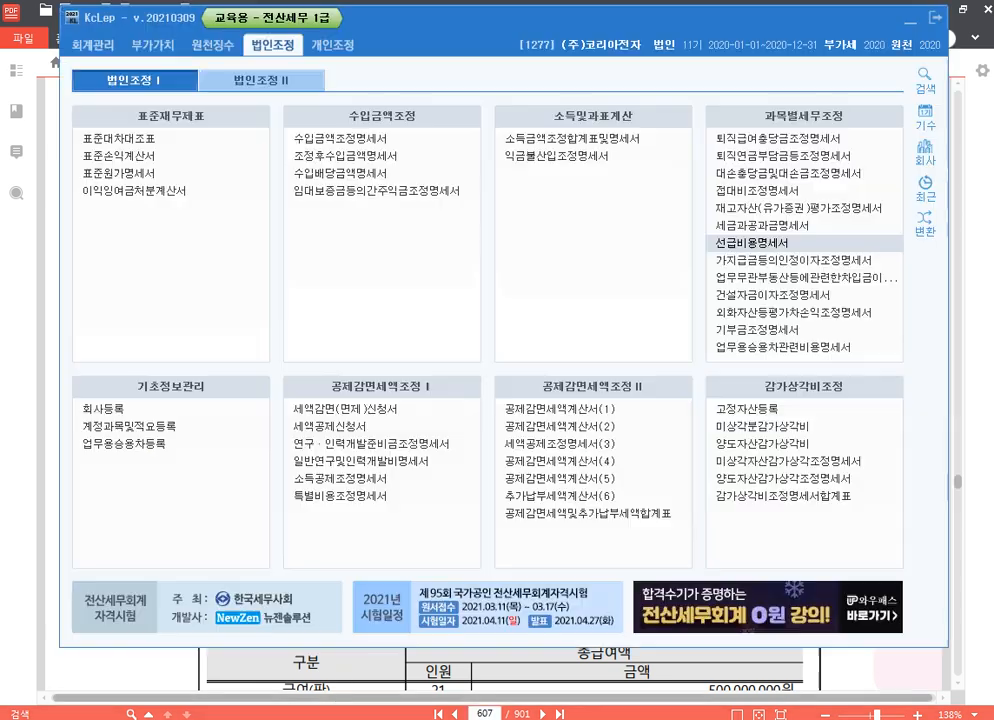
left_click(733, 243)
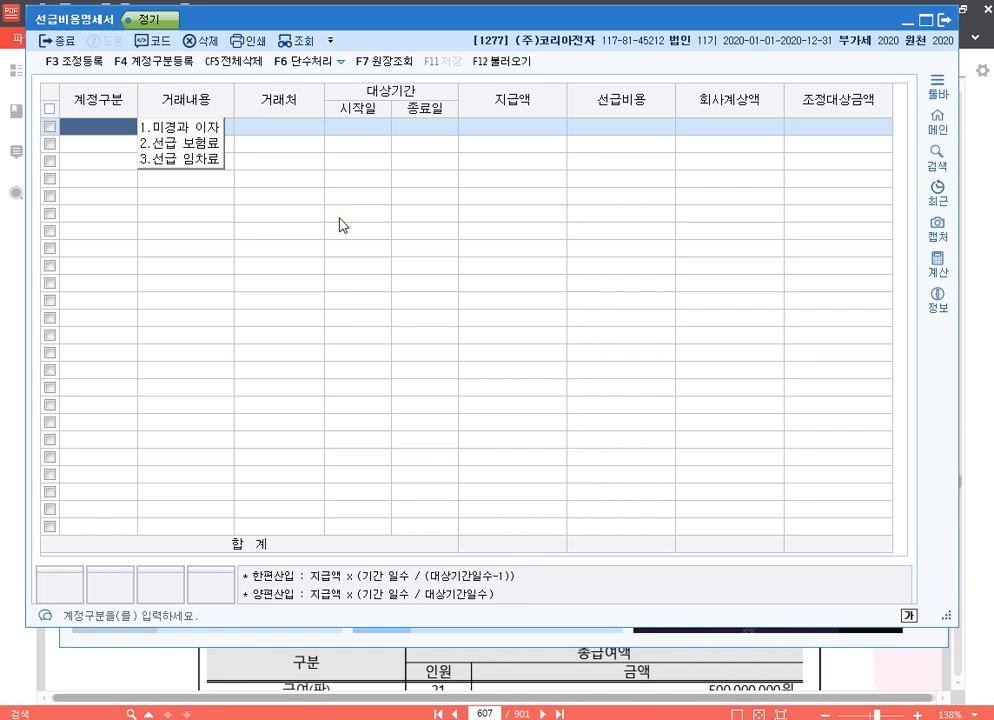
Start the first row as 선급 보험료 with 거래내용 공장 화재보험 and 거래처 차이나리손해보험.
key("2")
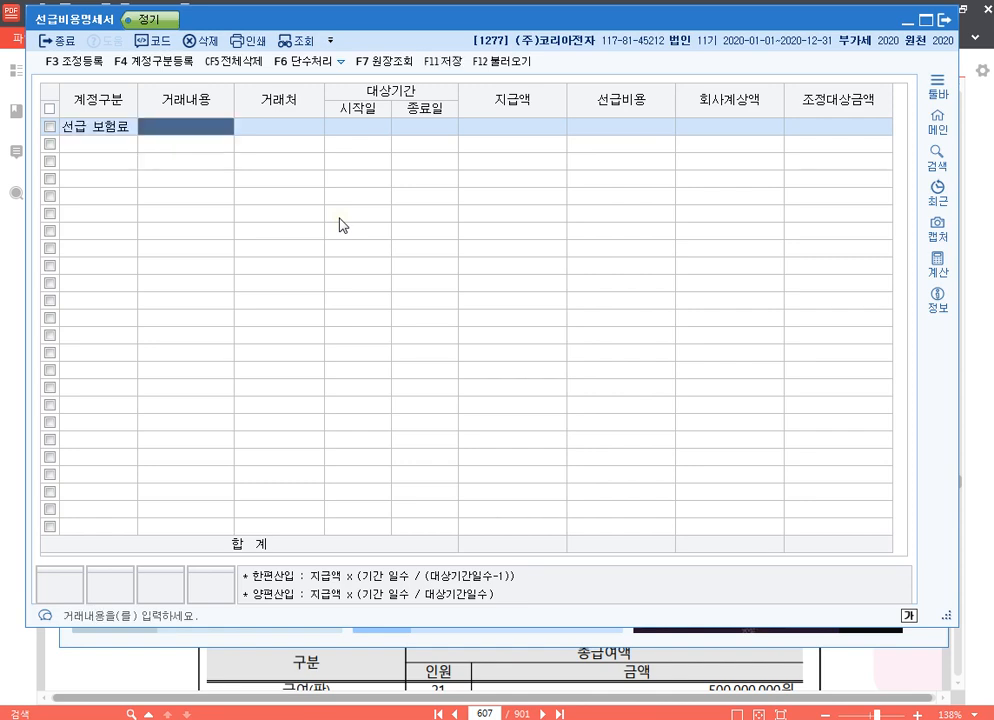
type("공장 화재보험")
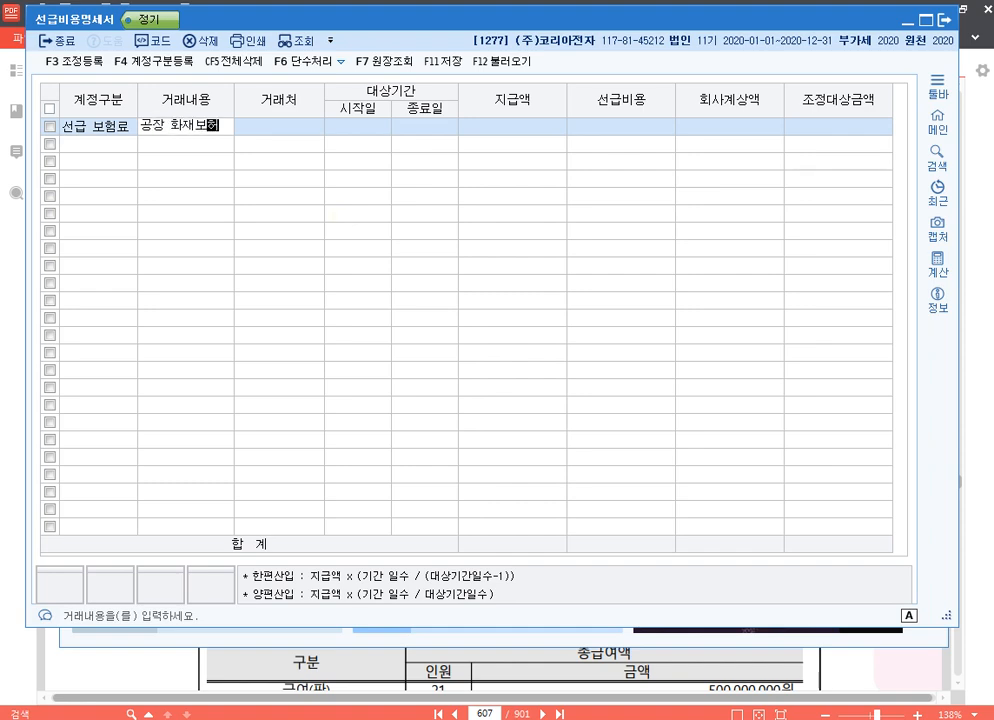
key("Return")
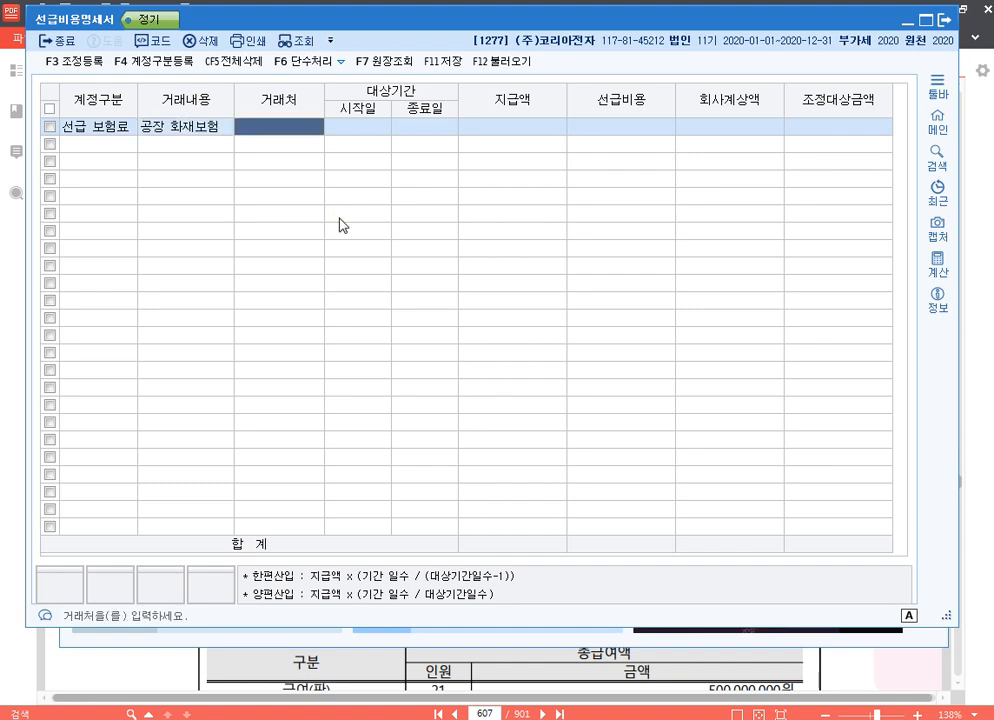
key("F2")
type("차리")
key("BackSpace")
key("BackSpace")
type("이")
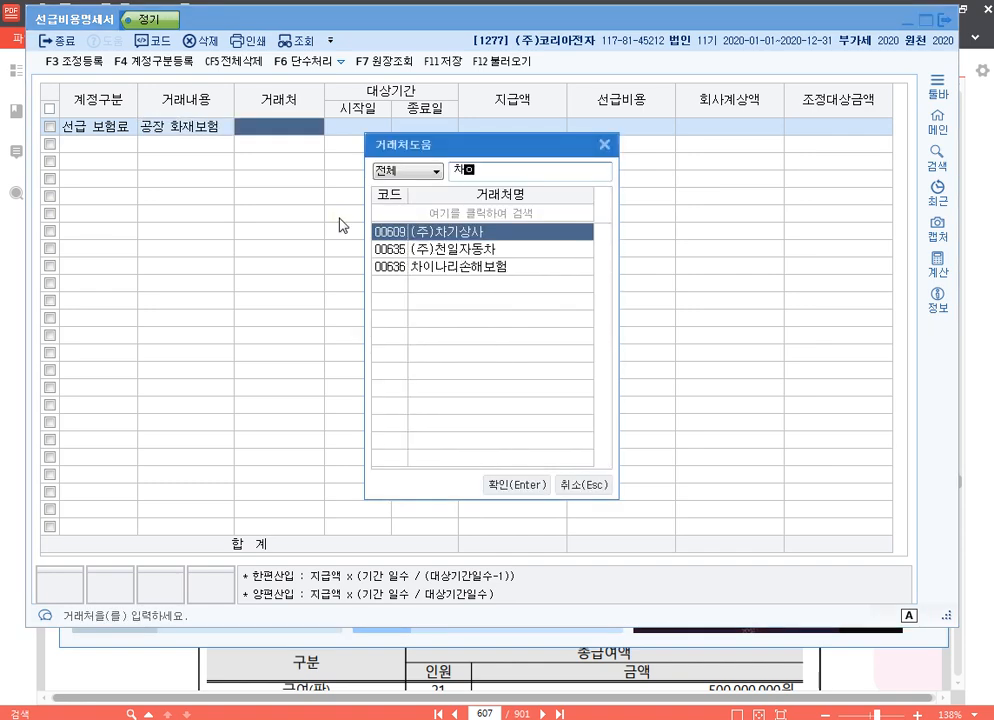
key("Return")
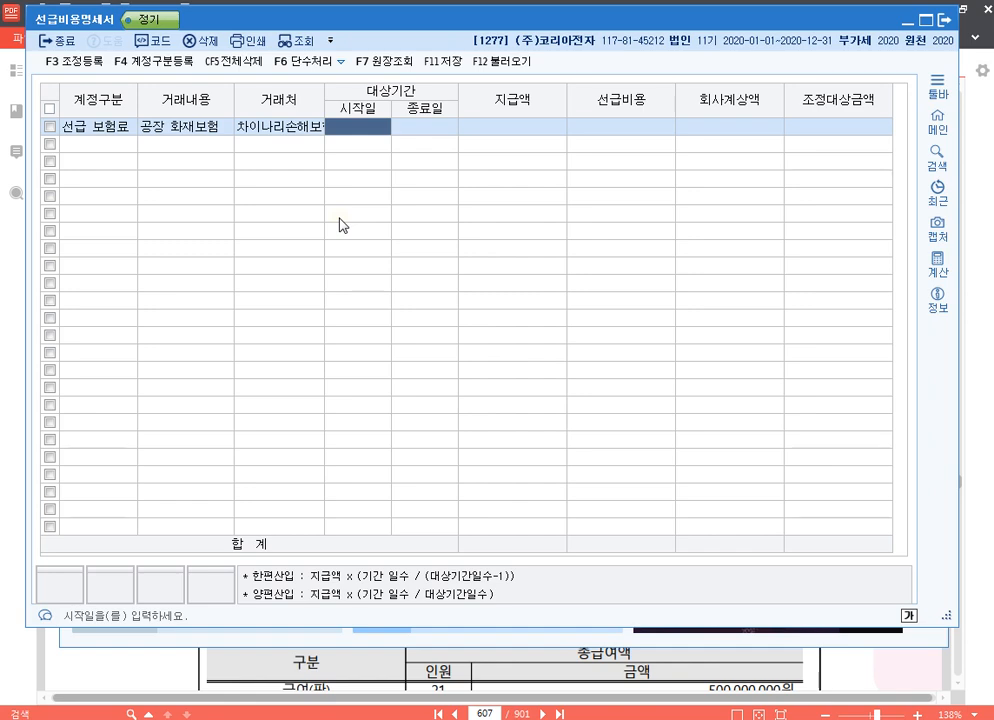
Set the 공장 화재보험 row's period to 2020-02-01 through 2021-01-30 and its 지급액 to 2,183,000.
type("2020- -")
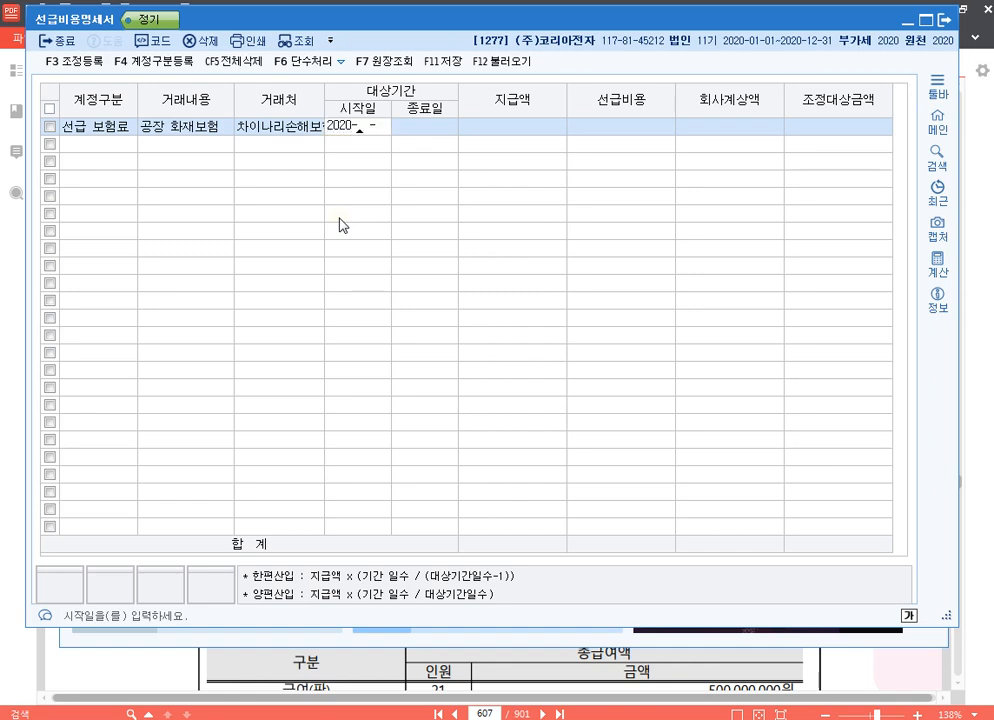
type("0201")
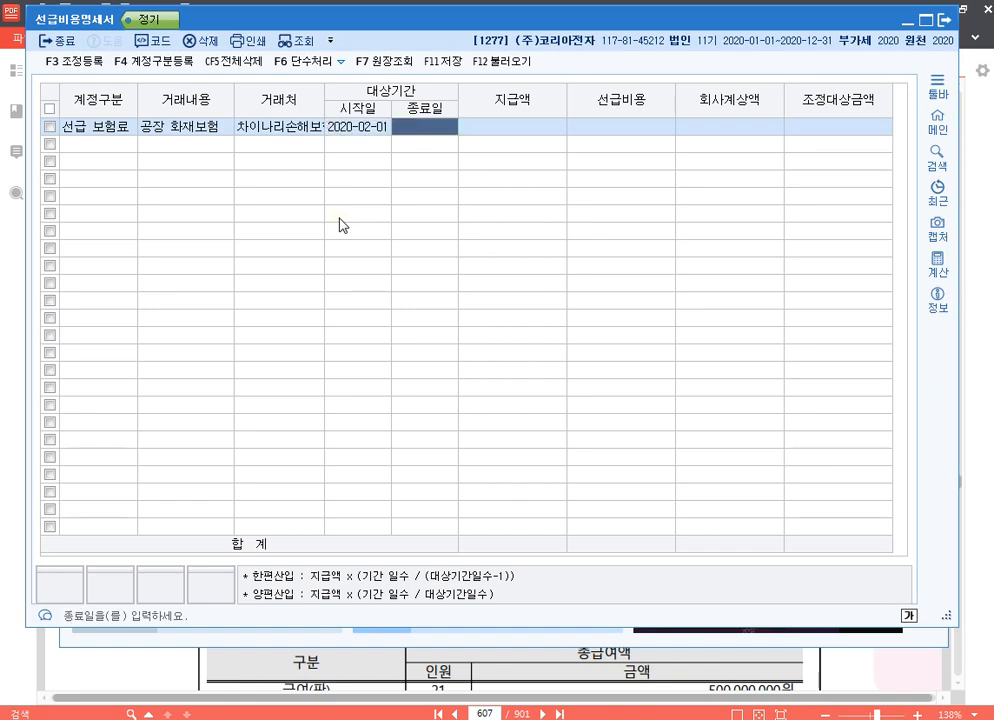
type("202101-")
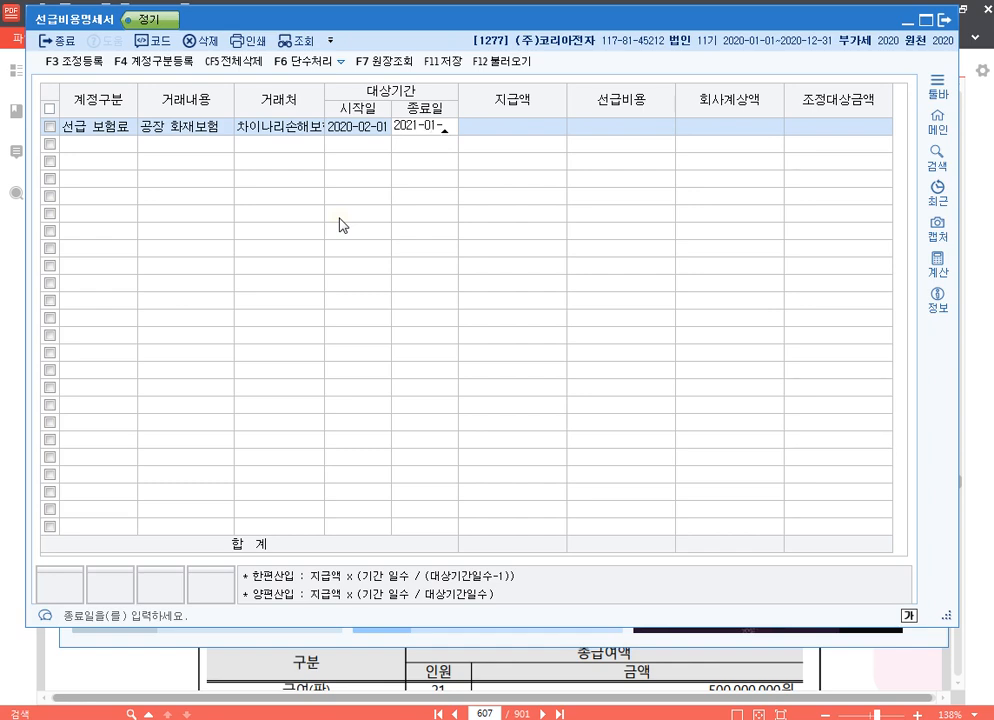
type("30")
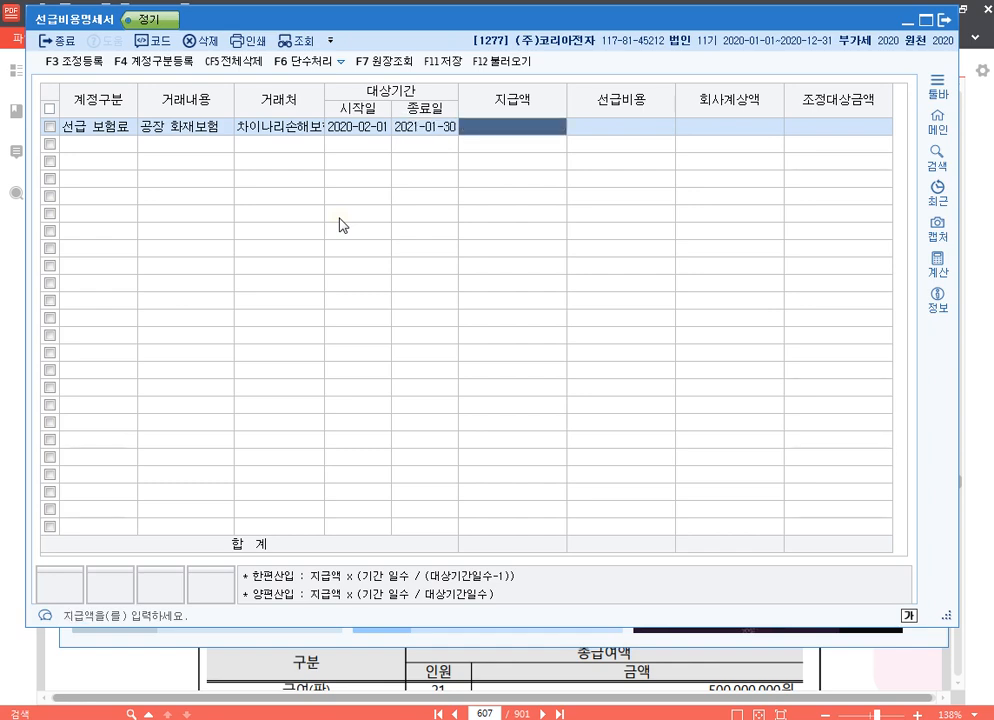
type("2183000")
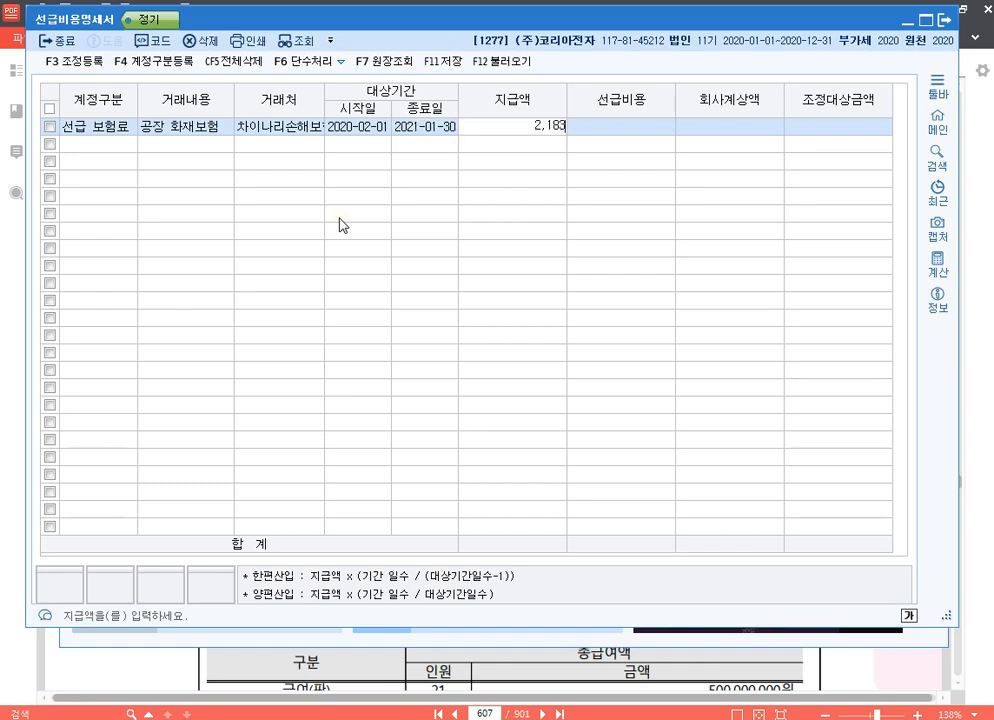
key("Return")
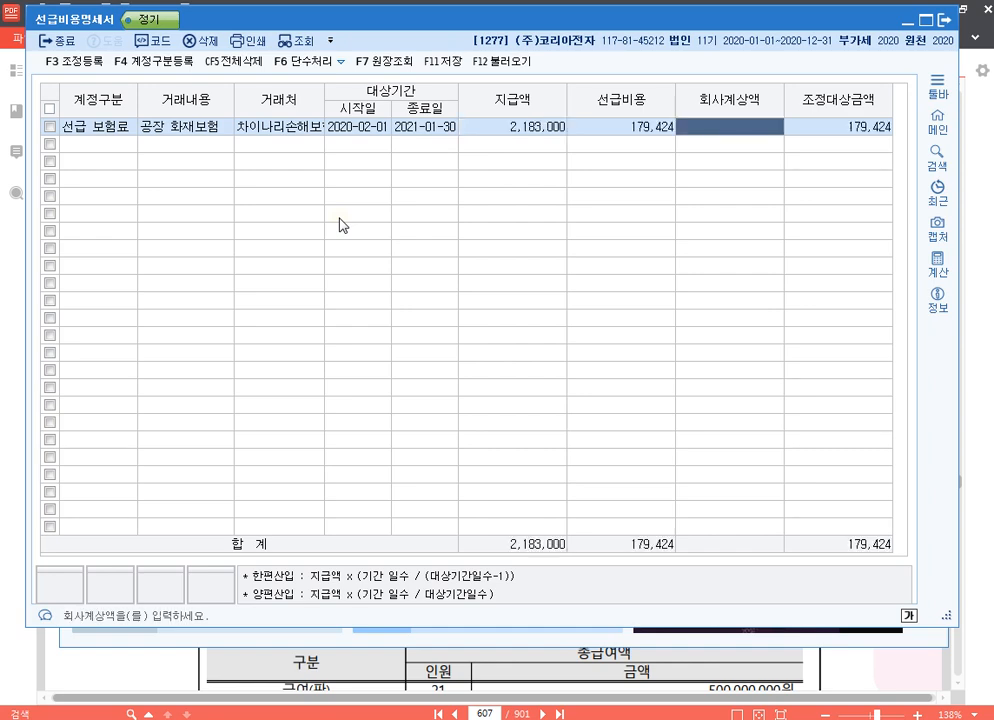
Set the 공장 화재보험 row's 회사계상액 to 185,405.
type("18")
type("5,405")
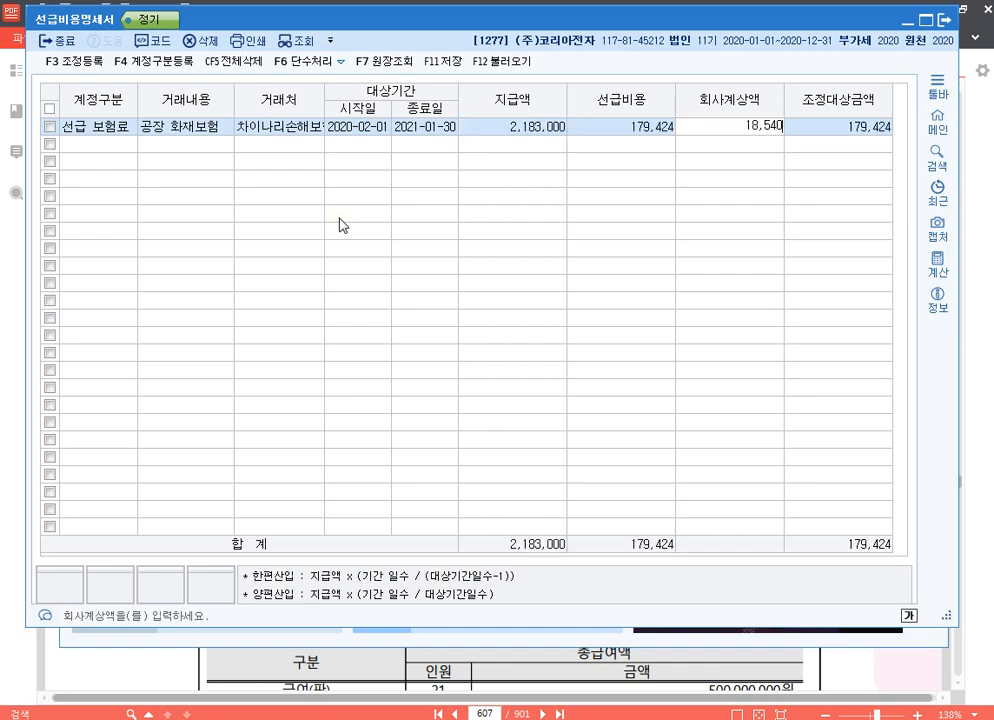
key("Return")
Try 2020-02-01 and 2021-02-01 as the 공장 화재보험 row's 종료일.
key("Up")
key("Right")
key("Right")
key("Right")
key("Right")
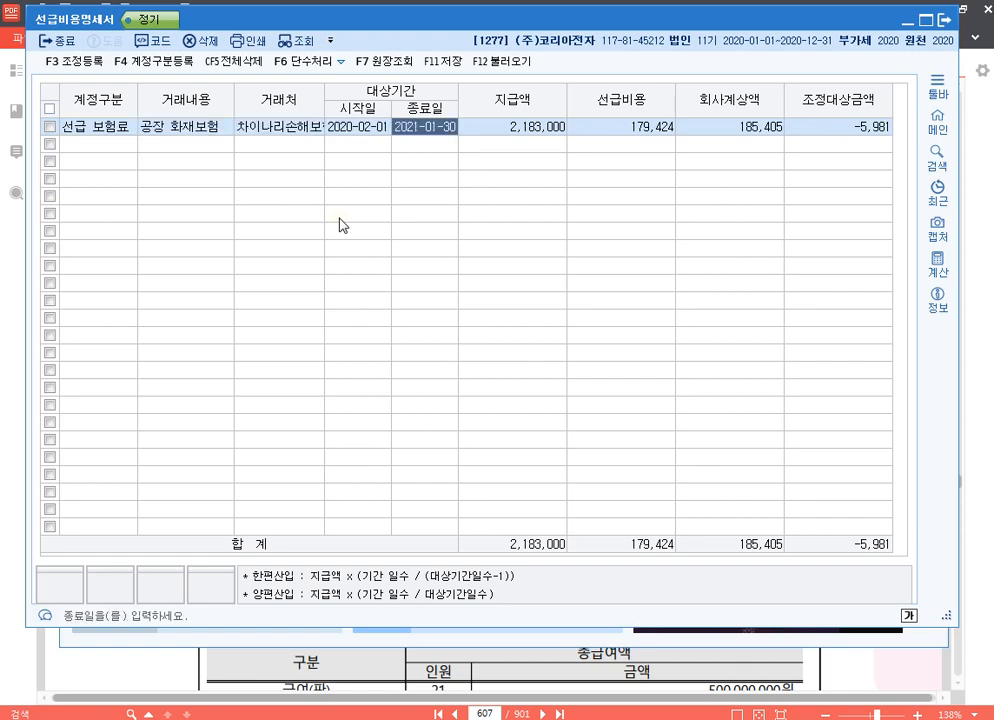
type("2020-02-")
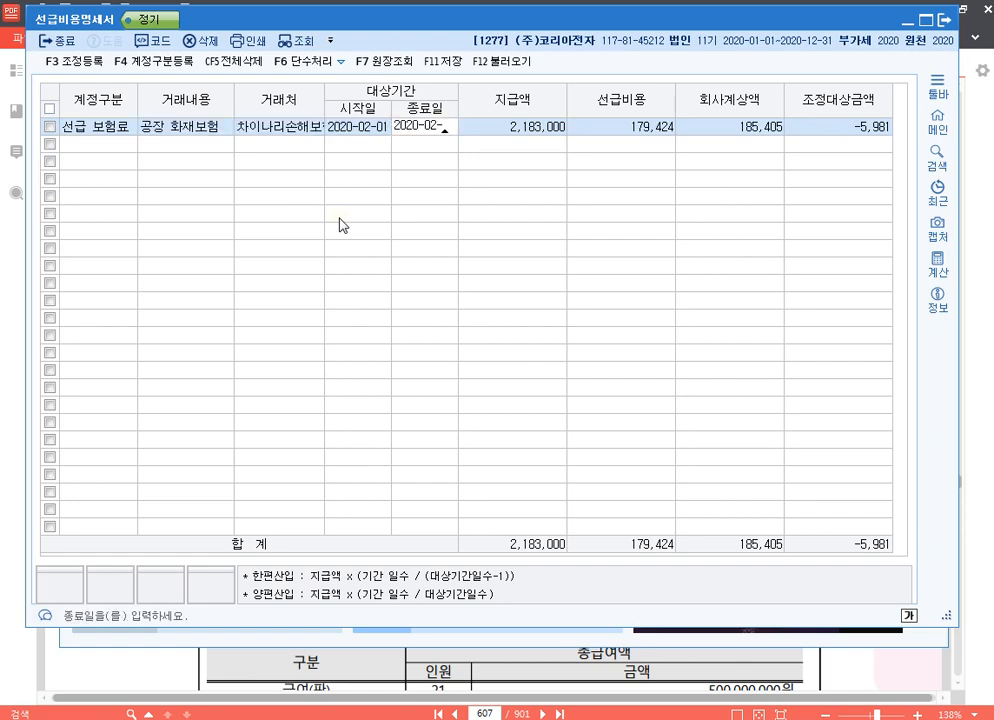
type("01")
key("Return")
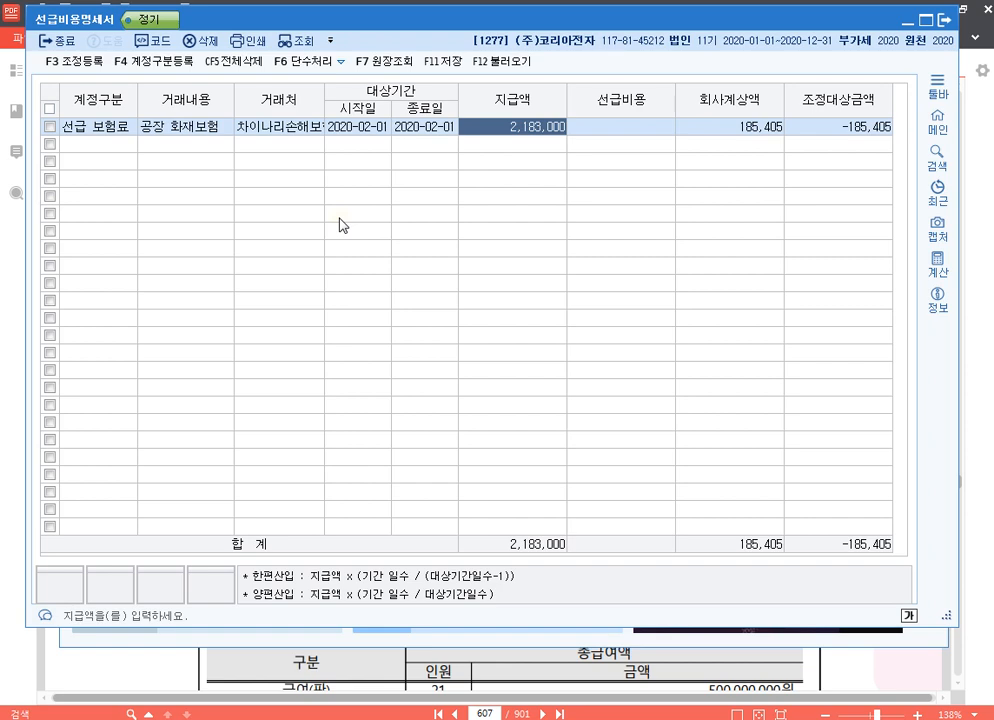
key("Left")
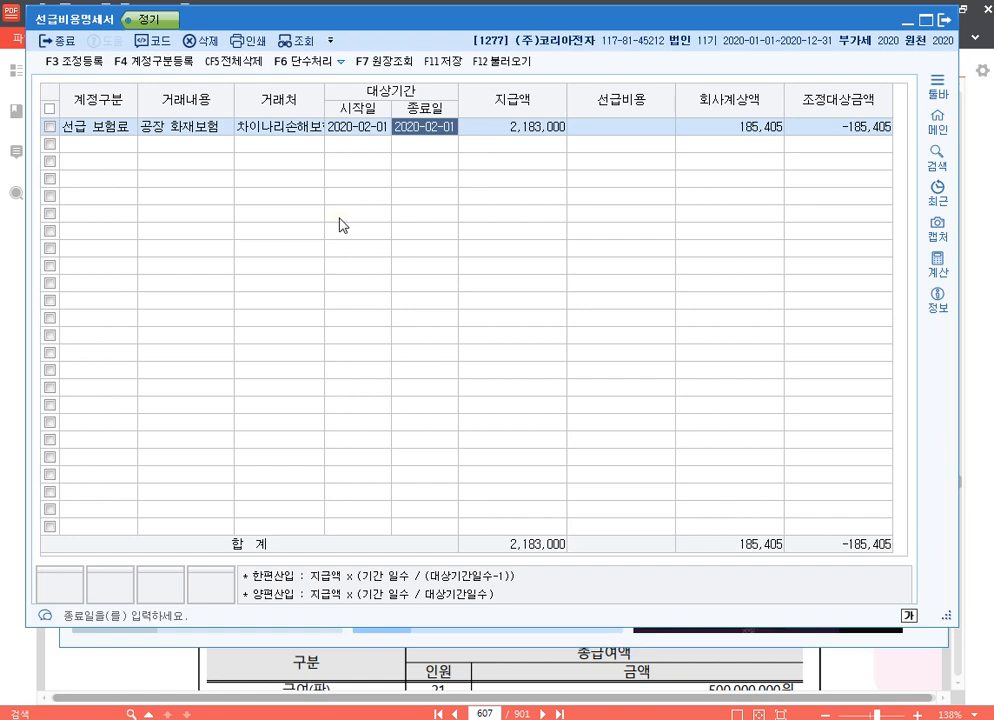
type("202")
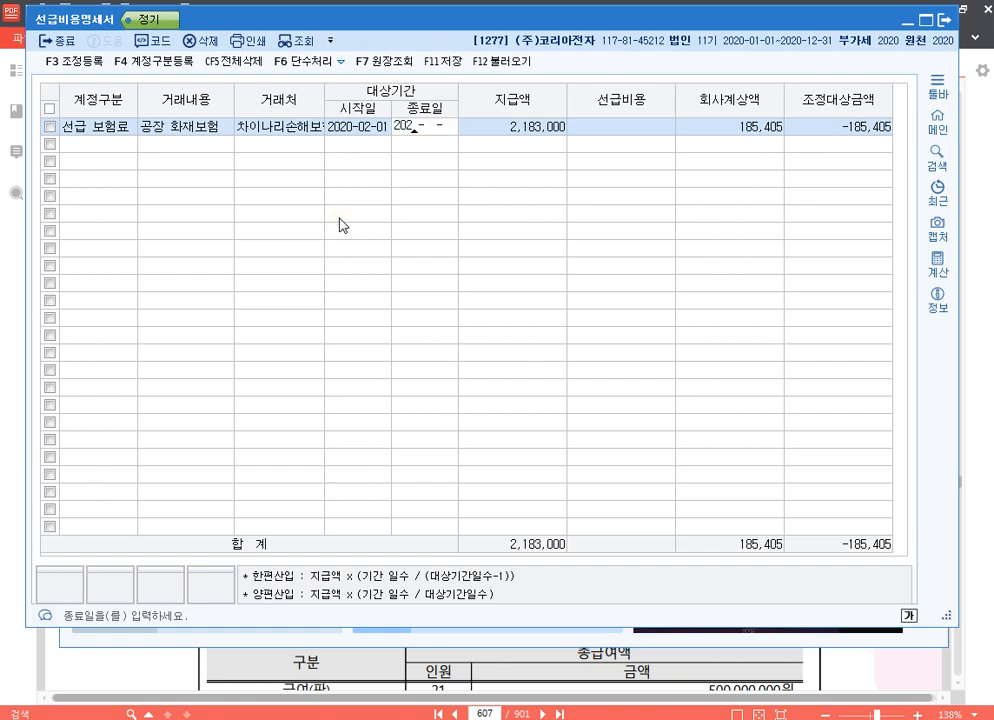
type("1-02-01")
key("Return")
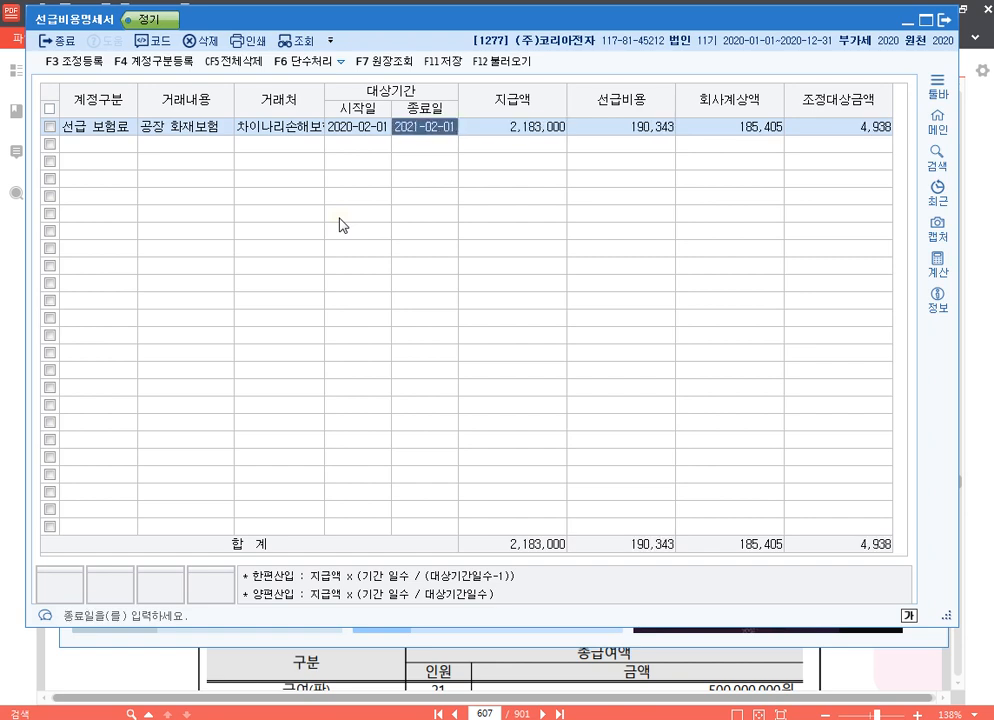
Set the 공장 화재보험 row's 종료일 to 2021-01-31 and complete the row.
type("2020")
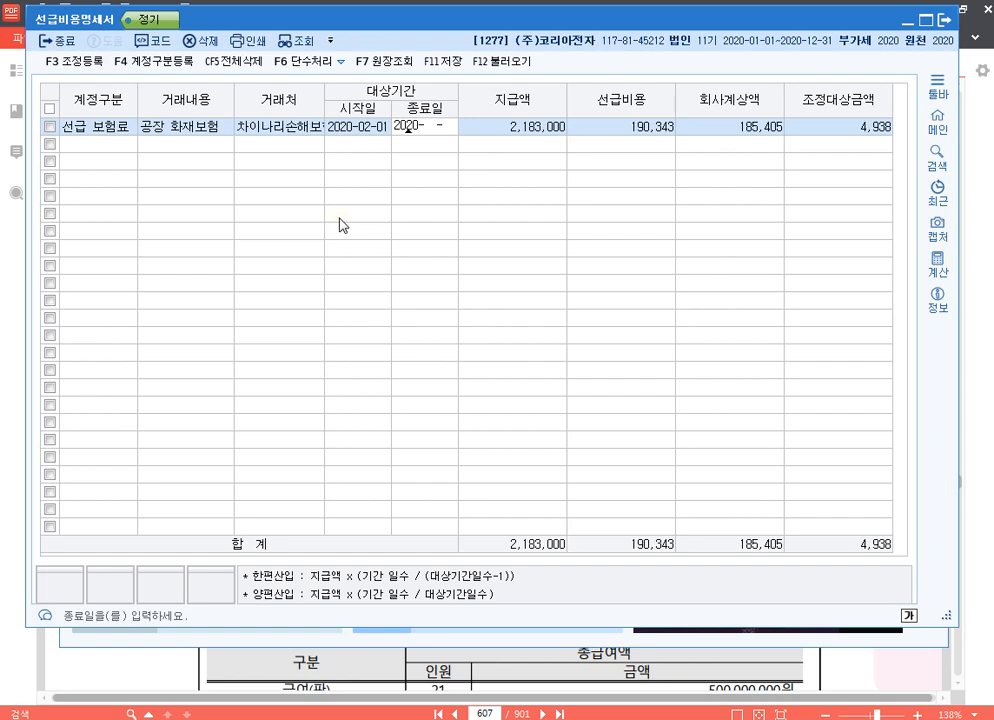
type("1-")
type("0131")
key("Return")
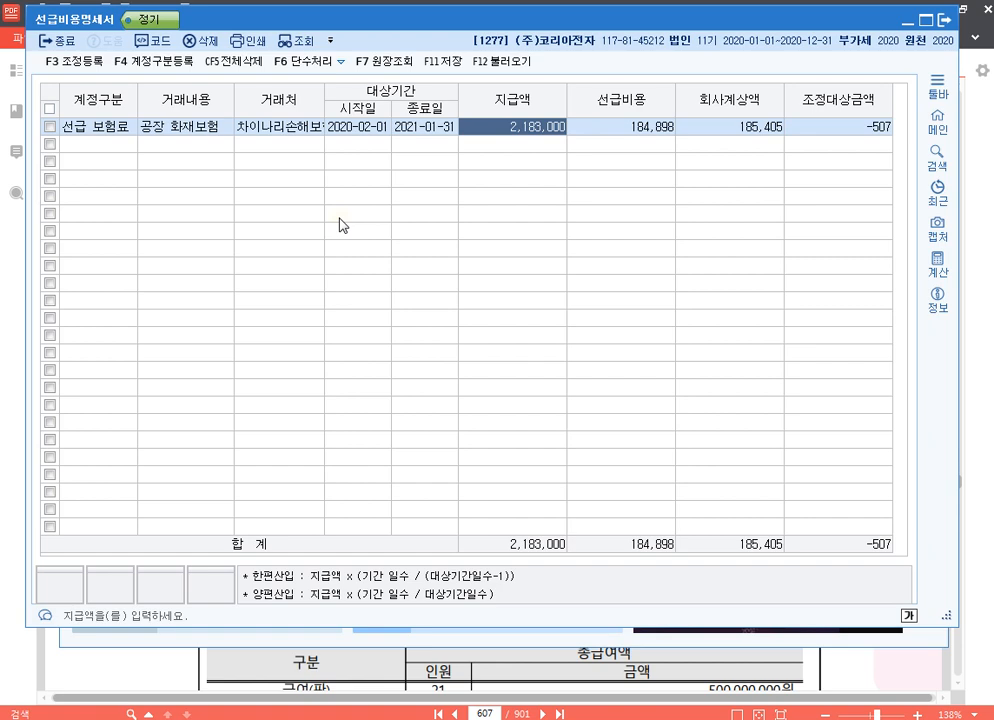
key("Return")
key("Return")
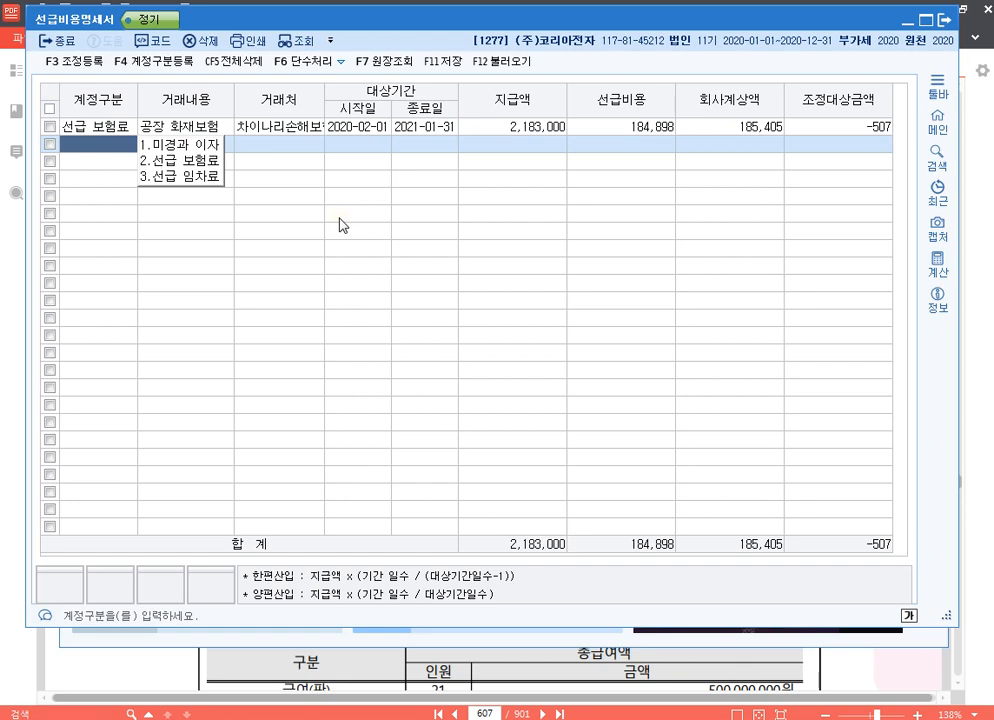
left_click(365, 128)
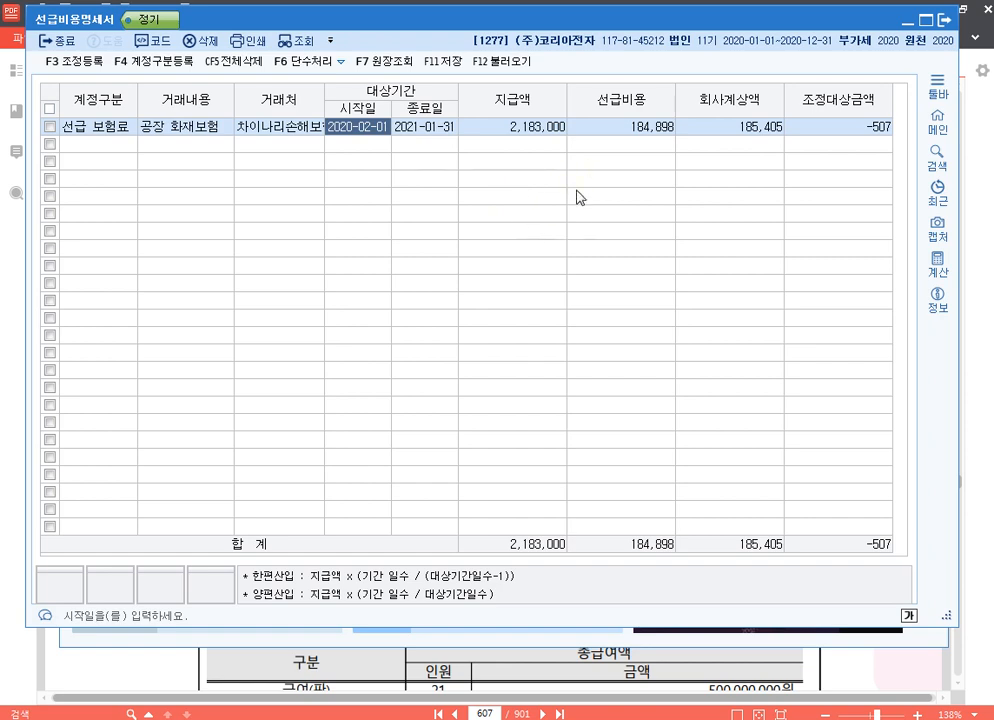
left_click(840, 128)
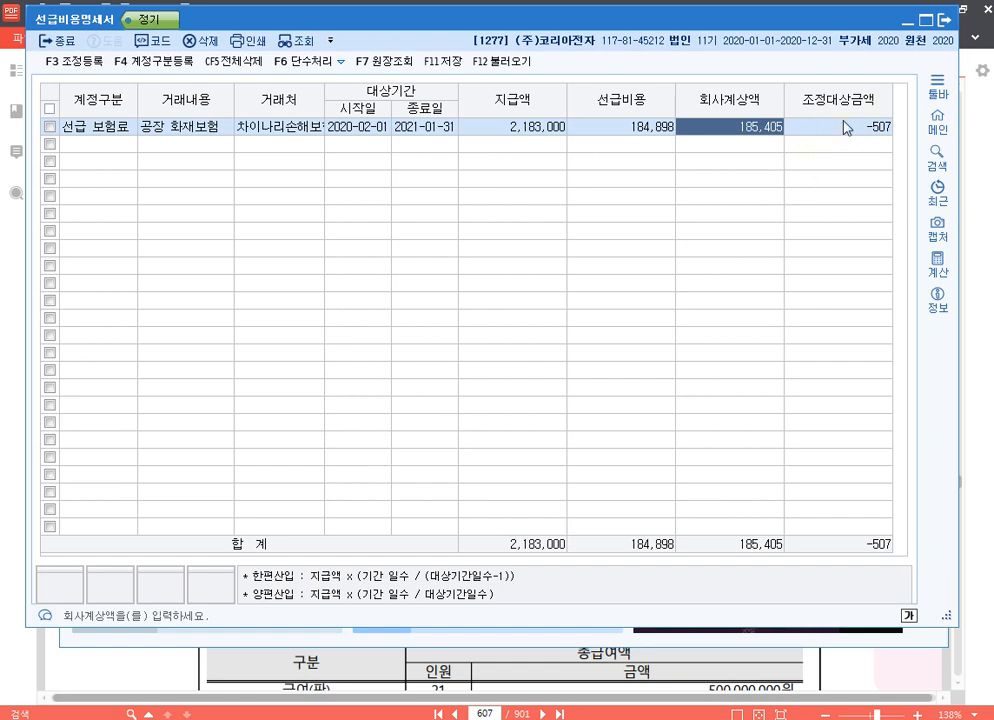
Start the second row as 선급 보험료 with 거래내용 공장 자동차보험 and 거래처 근대해상화재.
left_click(121, 149)
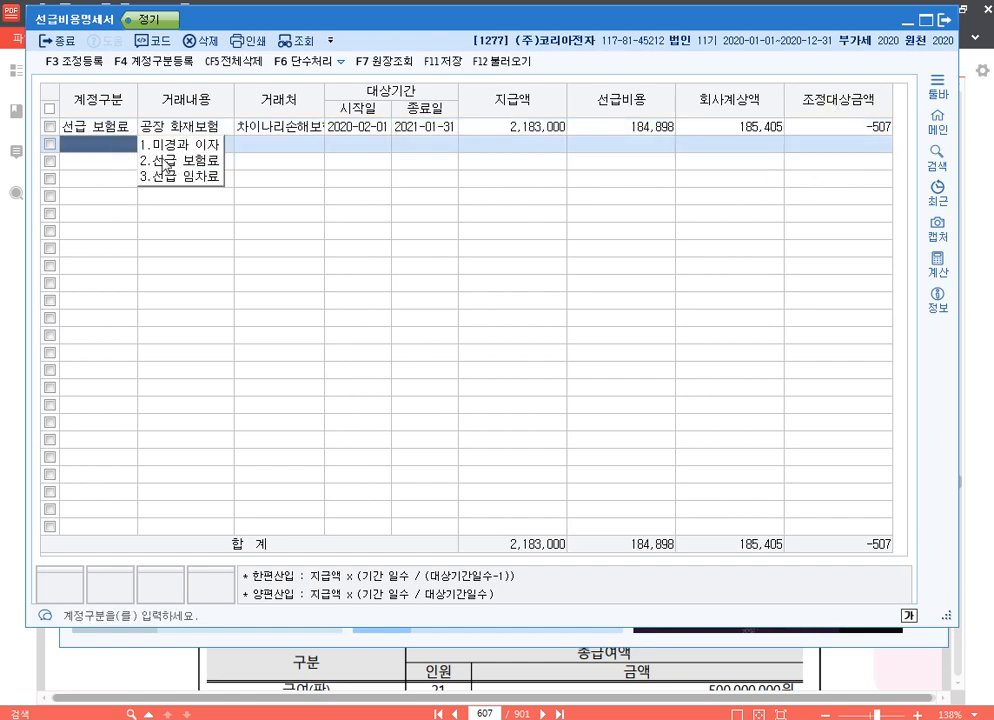
left_click(178, 160)
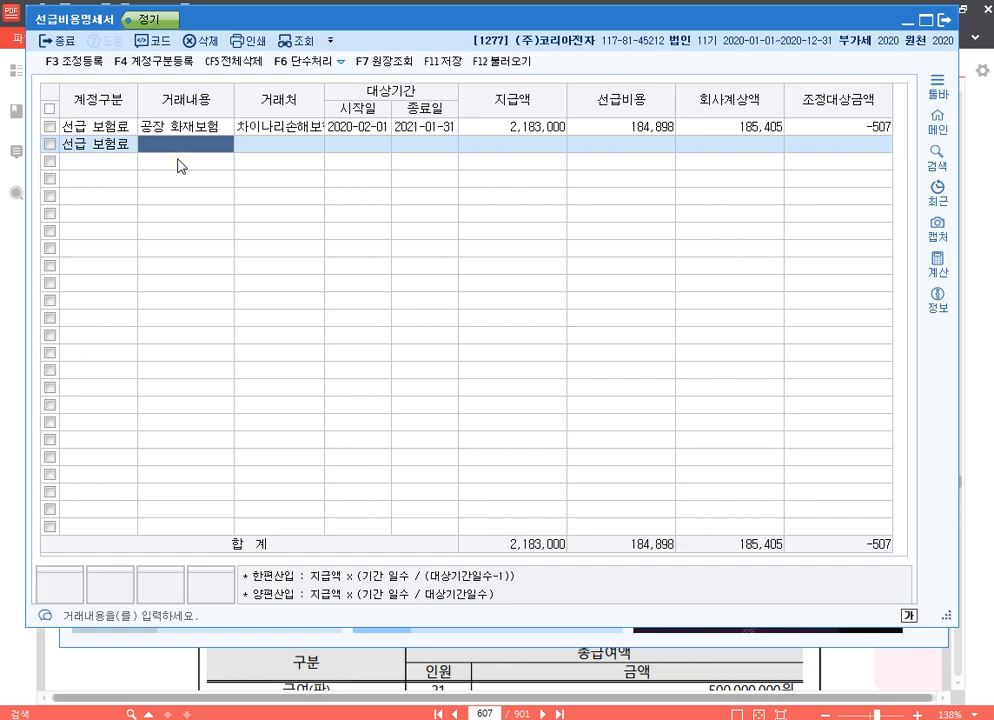
type("공")
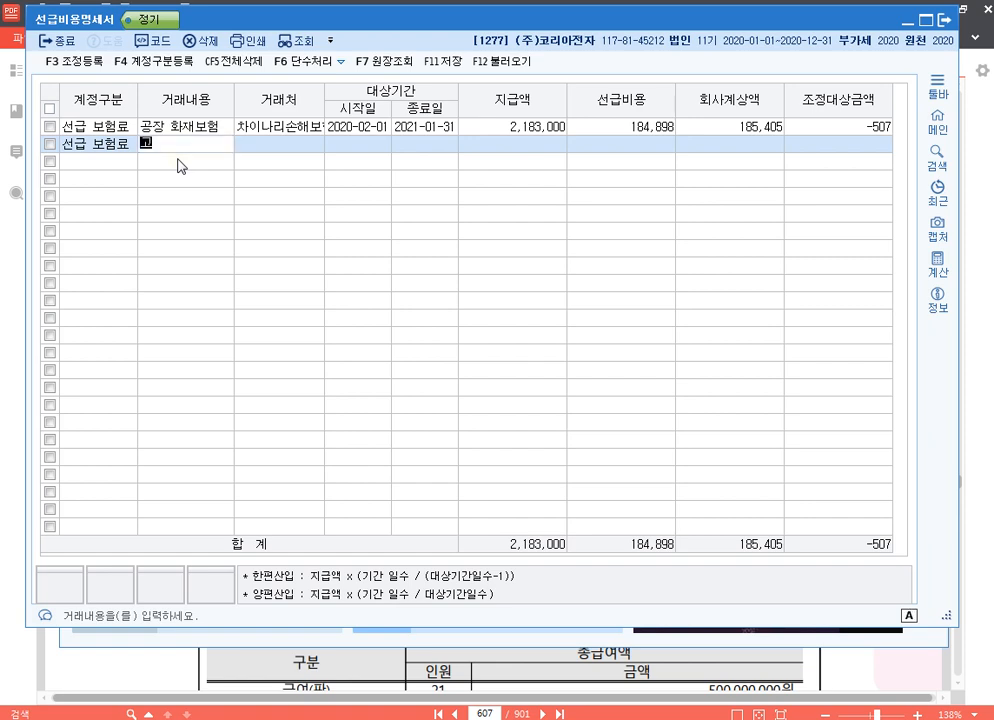
type("장 자재동차보험")
key("Return")
type("ㄱ")
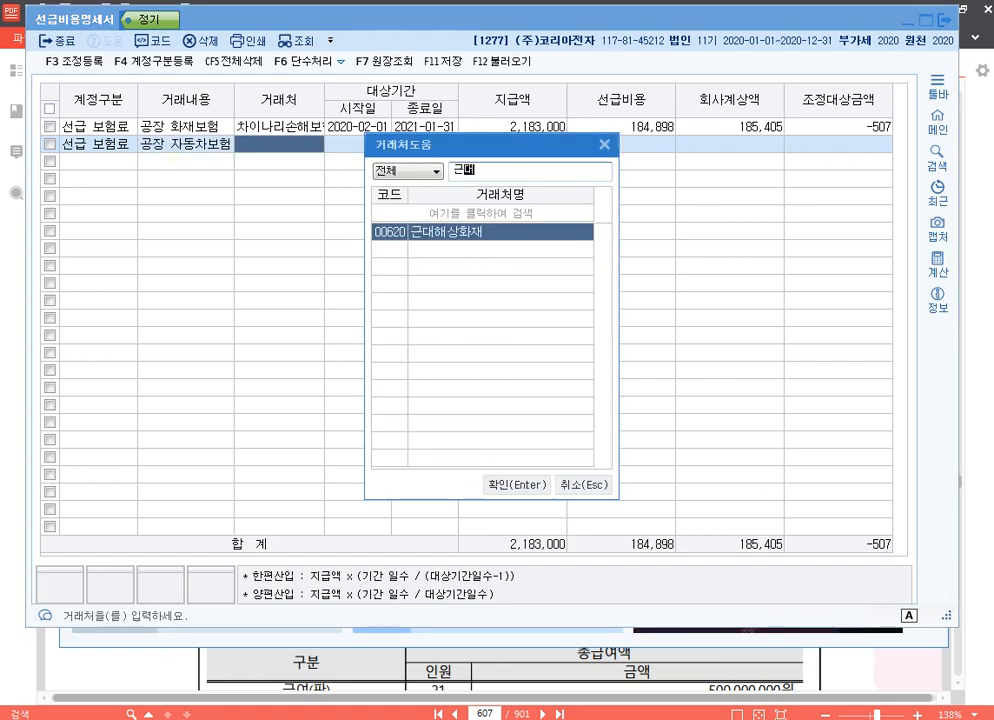
key("Return")
Set the 공장 자동차보험 row's period to 2020-08-01 through 2021-07-31 and its 지급액 to 1,750,000, leaving 회사계상액 blank.
type("20200801")
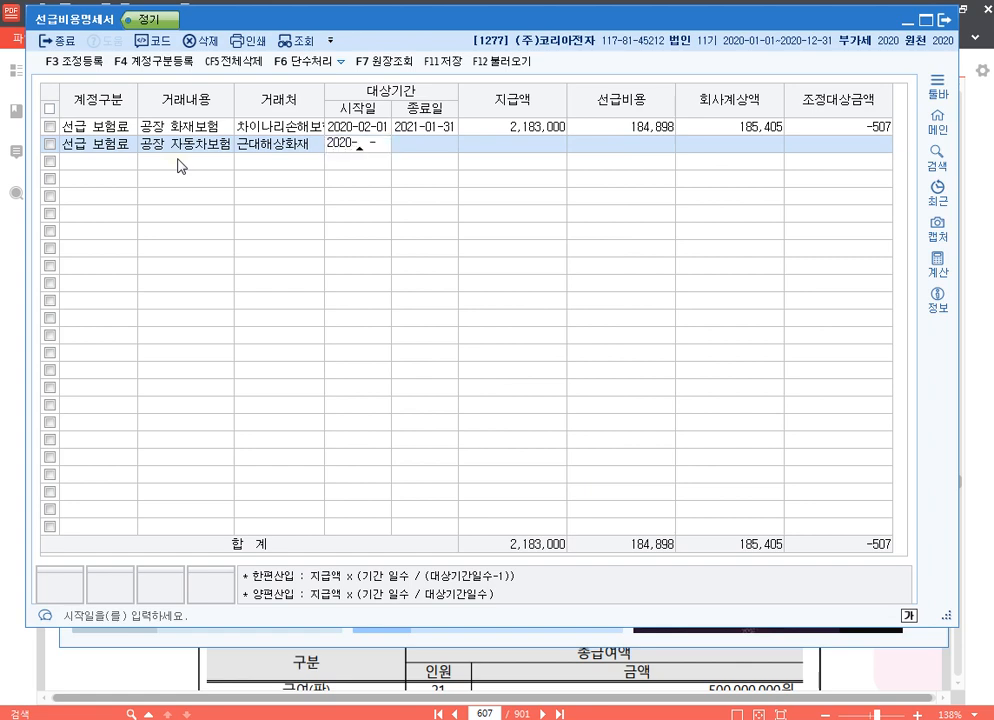
key("Return")
type("2021-07-31")
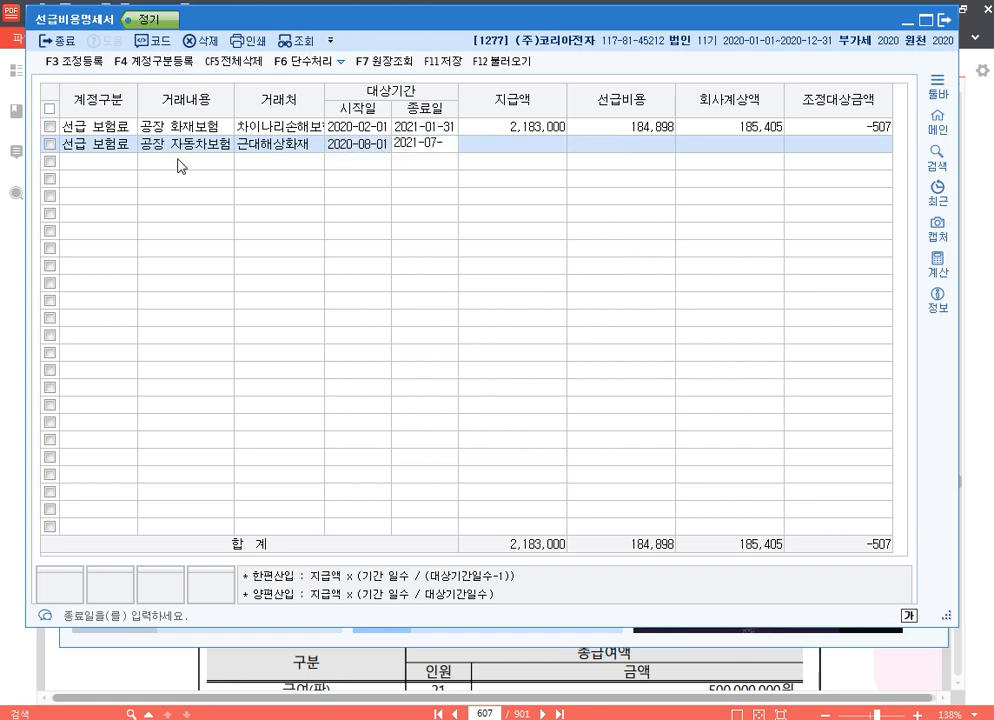
key("Return")
type("1750000")
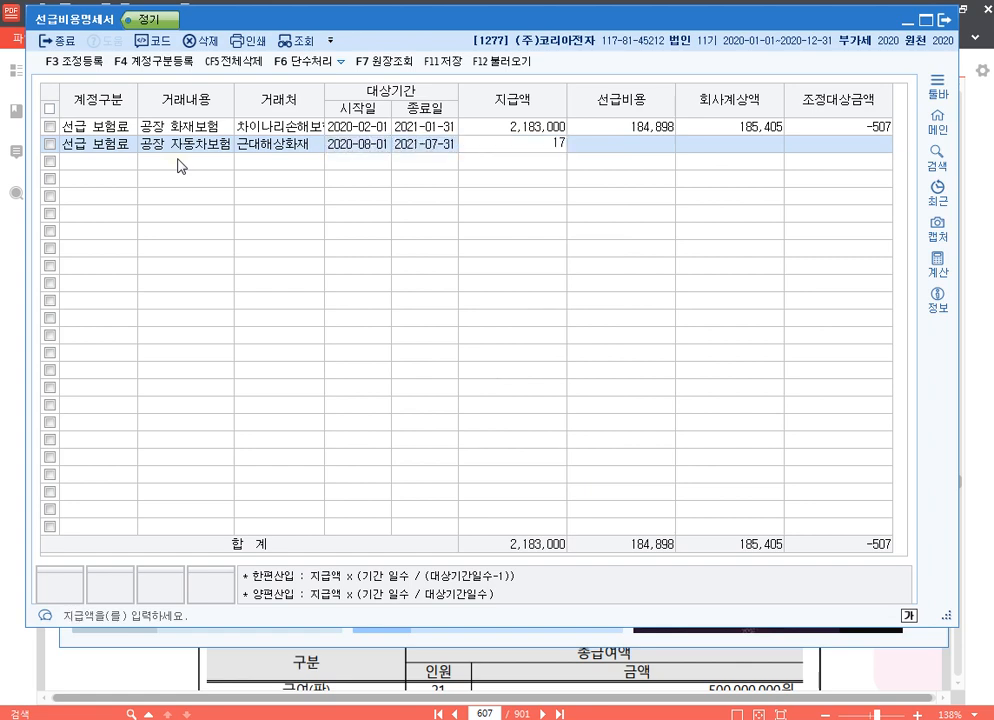
key("Return")
Start the third row as 선급 보험료 with 거래내용 본사 자동차보험 and 거래처 삼정화재.
key("Return")
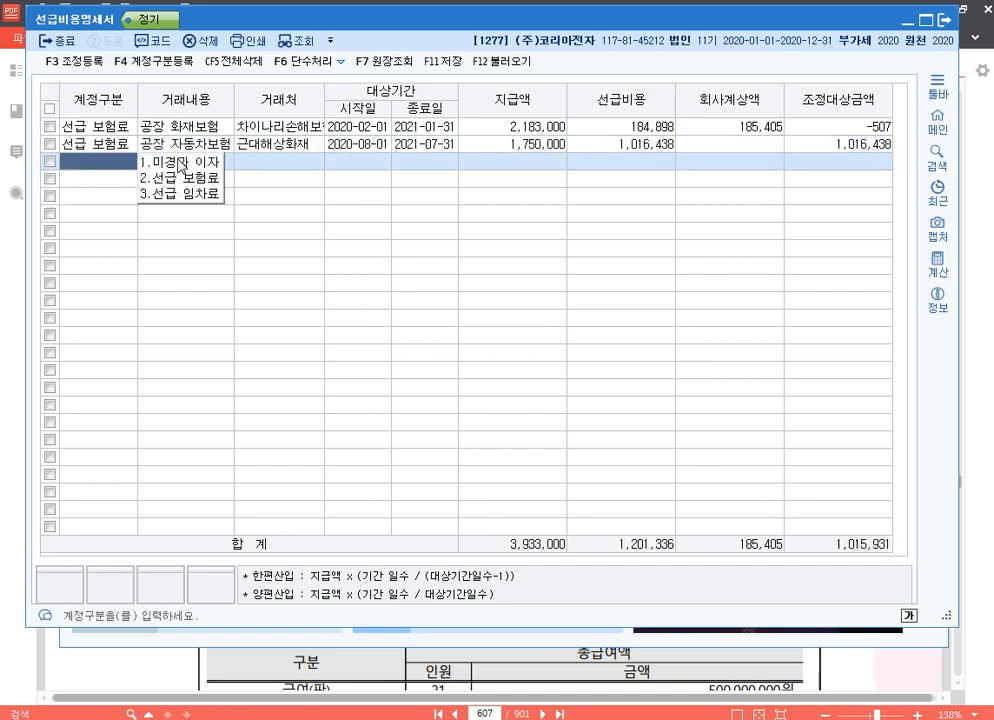
key("2")
key("Return")
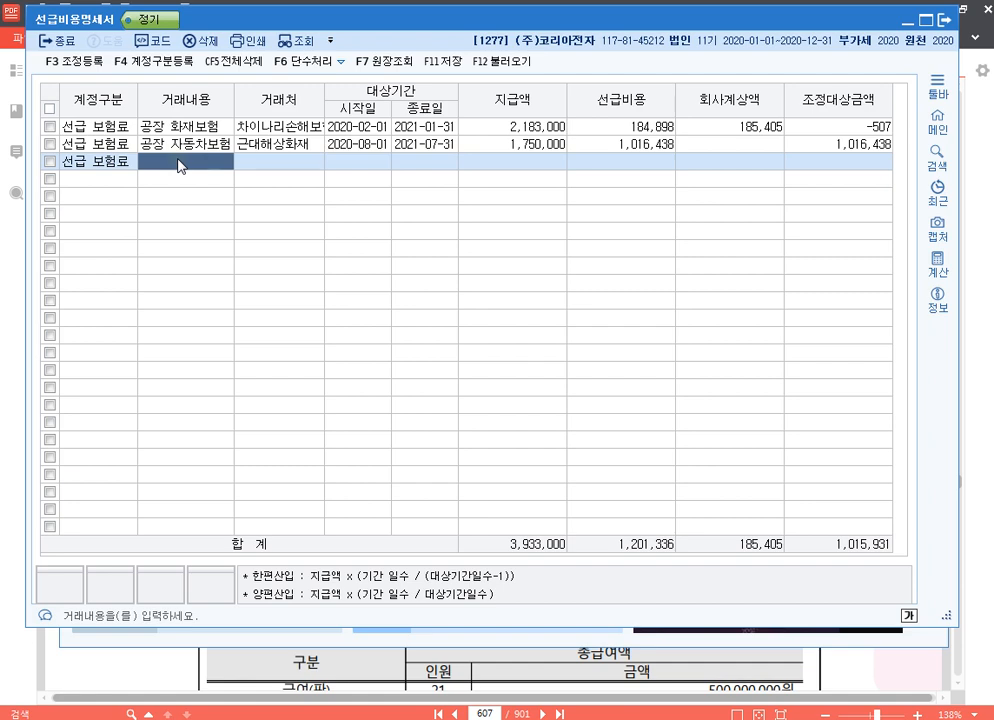
type("본")
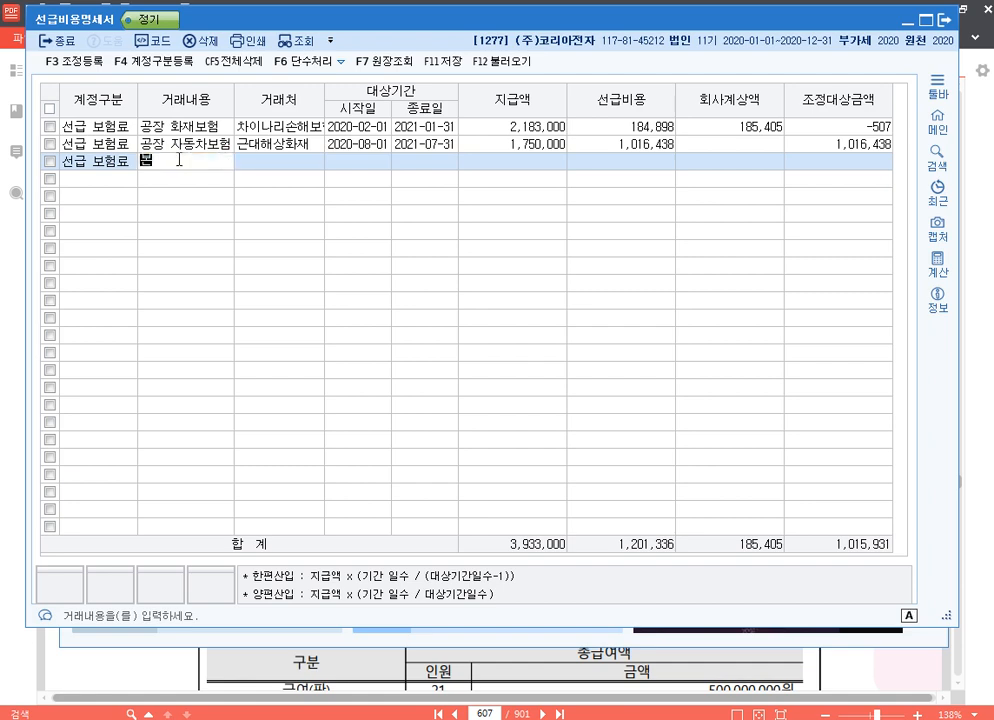
type("사 자동차보험")
key("Return")
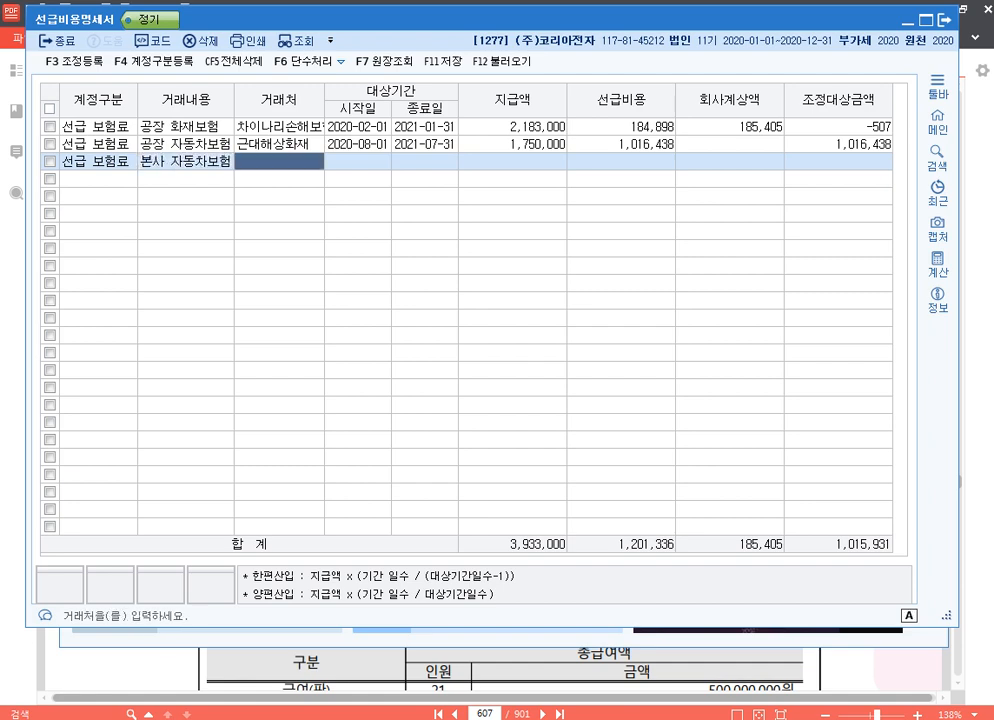
type("사ㅁ")
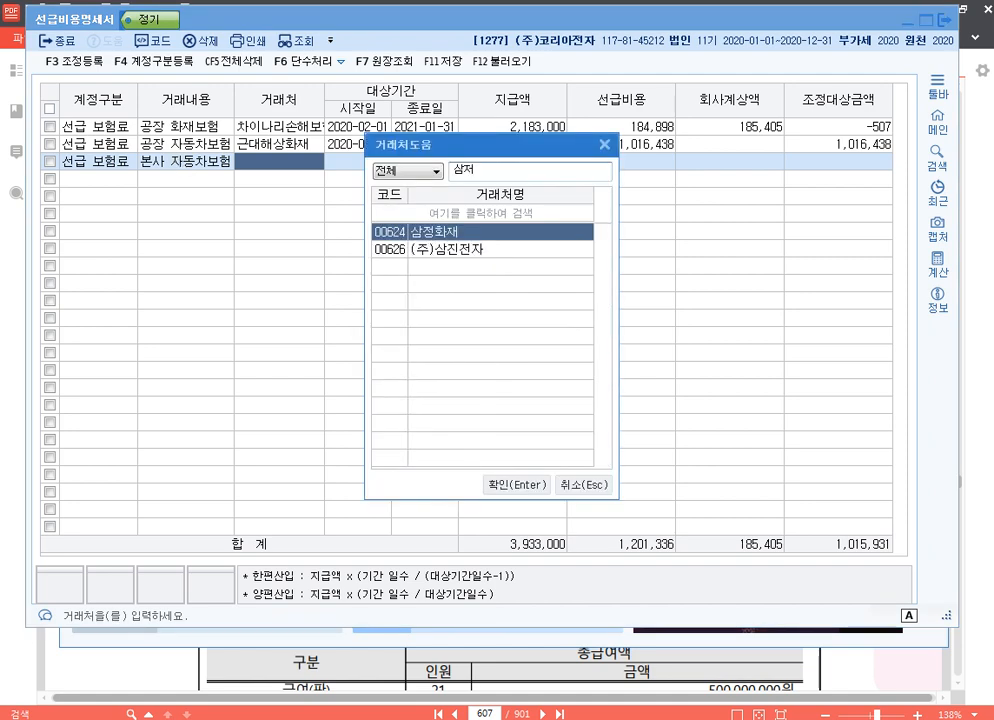
key("Return")
Set the 본사 자동차보험 row's period to 2020-04-01 through 2021-03-31 and its 지급액 to 2,100,000, leaving 회사계상액 blank.
type("20200401")
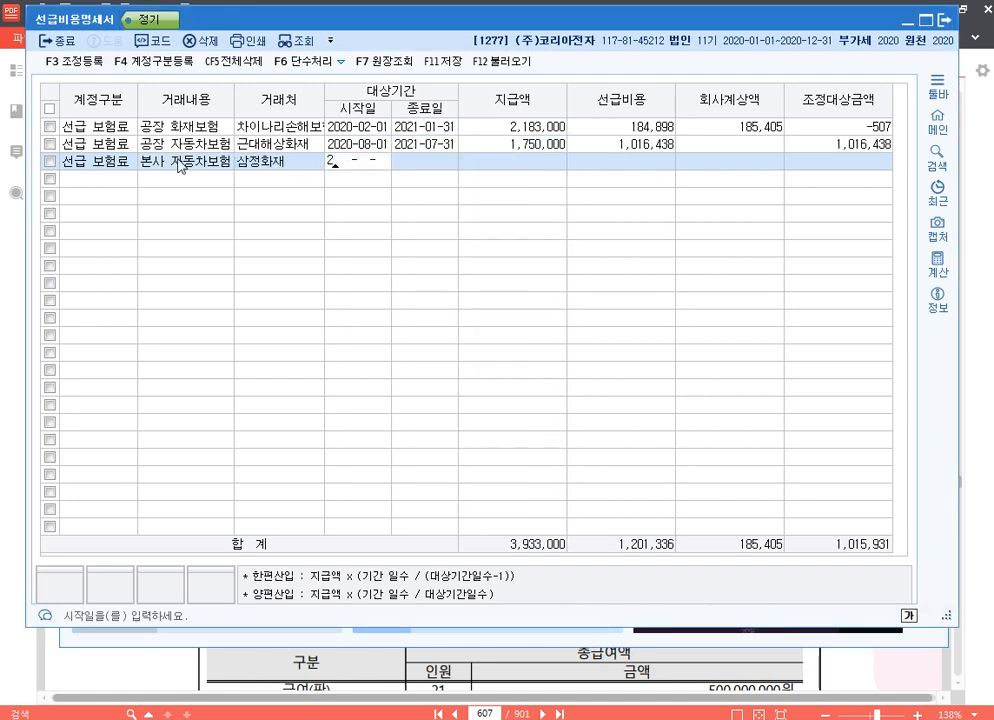
key("Return")
type("2021-")
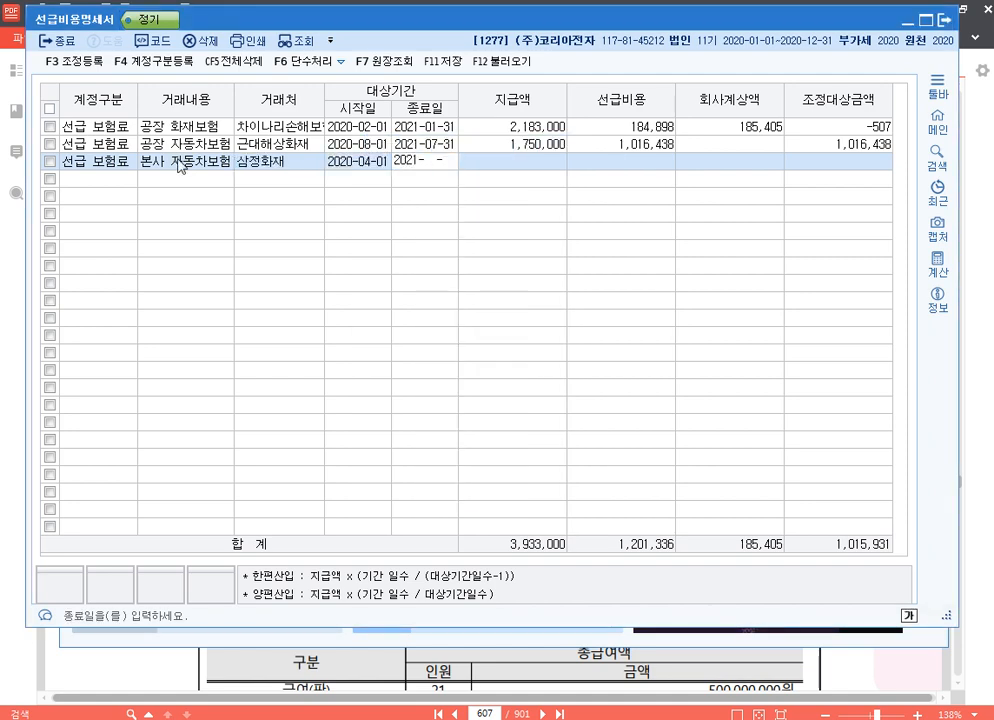
type("03-31")
key("Return")
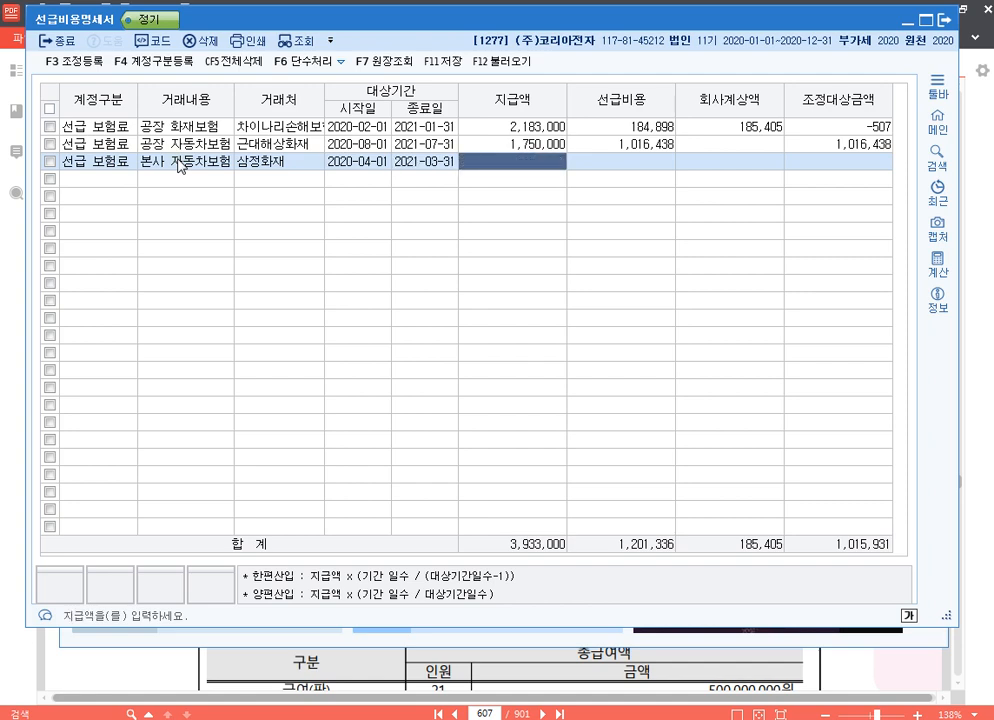
type("2100000")
key("Return")
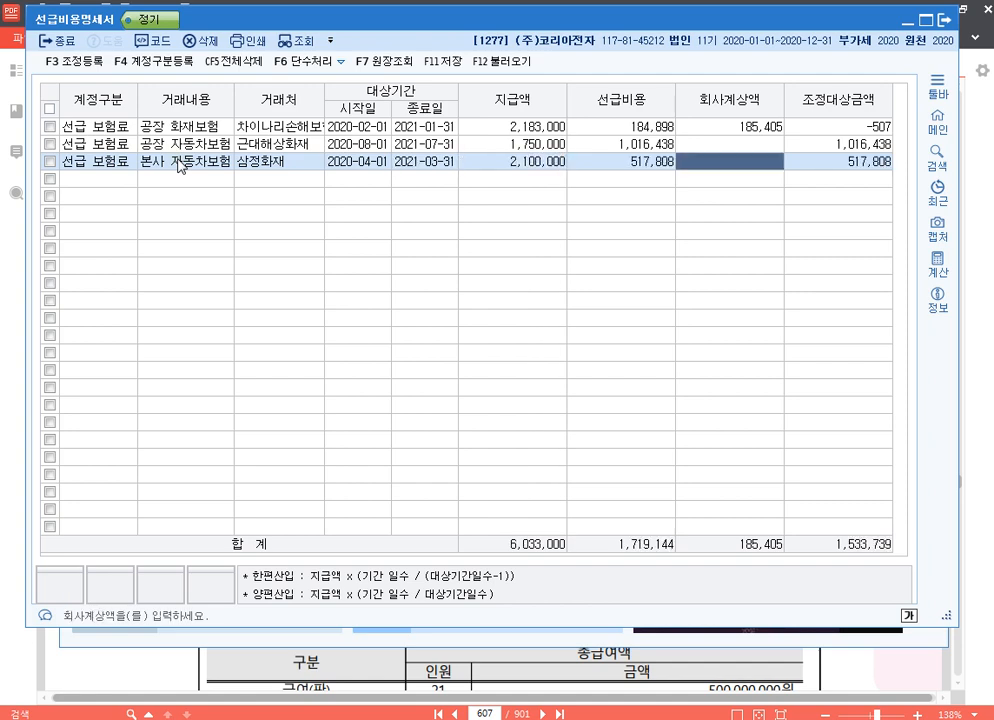
key("Return")
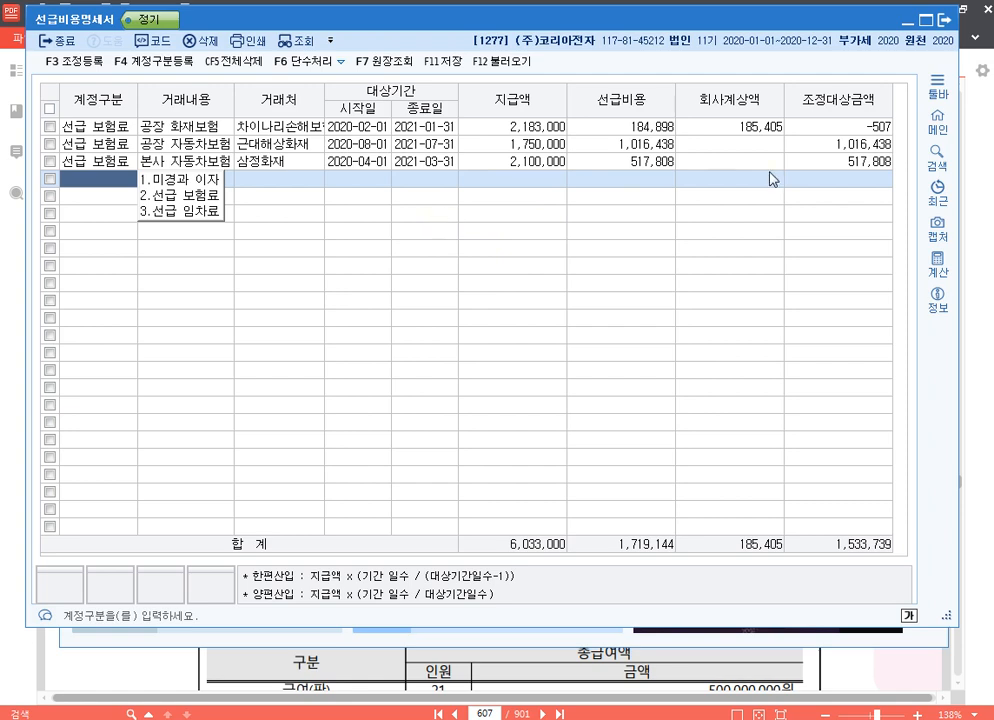
Open 조정등록 and add 선급비용(보험료)과대계상 under 손금산입 및 익금불산입 with amount 507 and 유보발생.
left_click(836, 128)
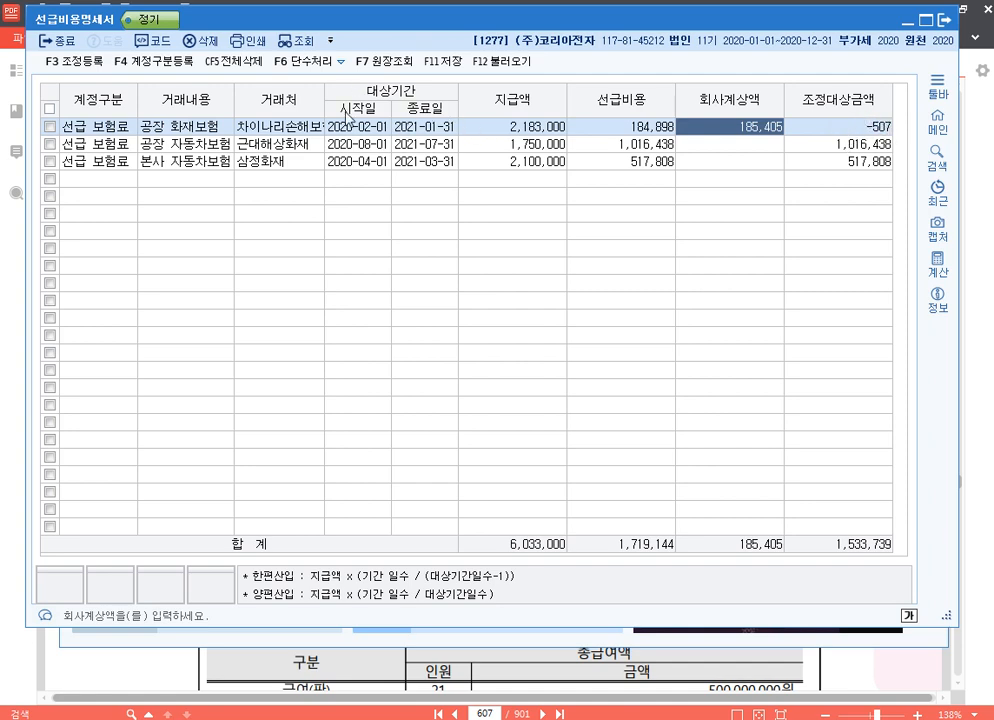
left_click(93, 63)
left_click_drag(535, 84, 539, 191)
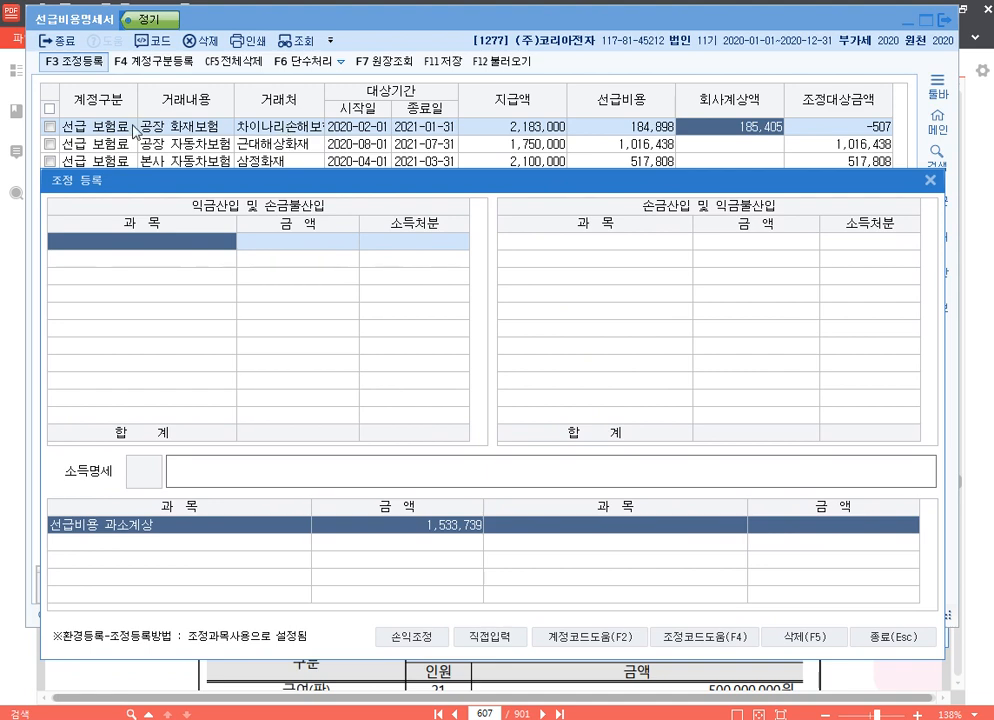
left_click(647, 245)
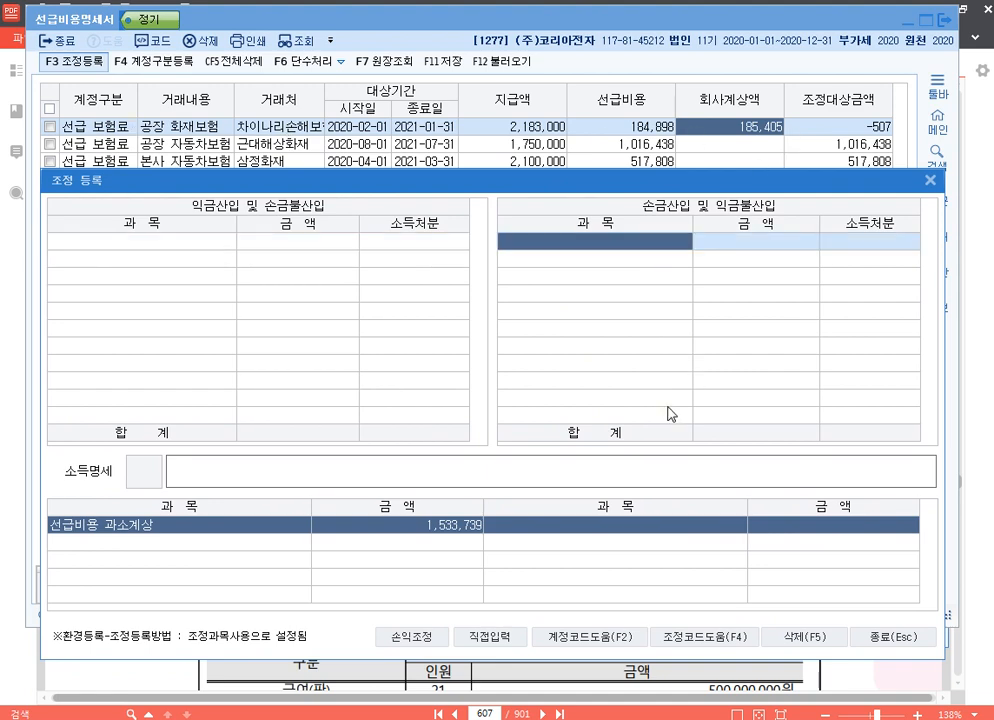
key("F4")
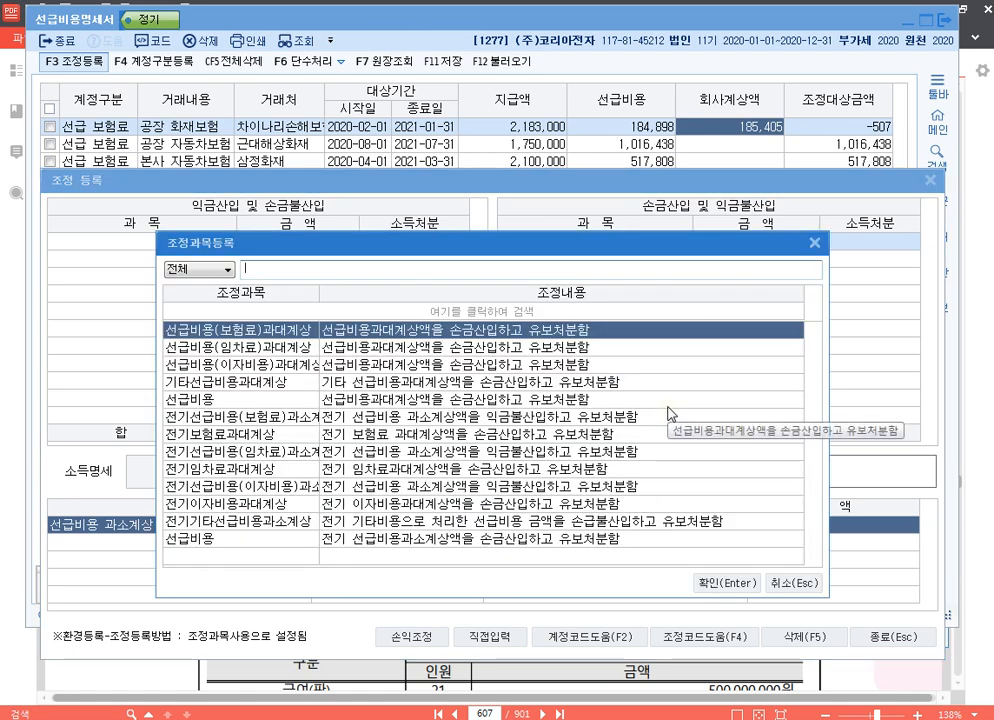
type("보험")
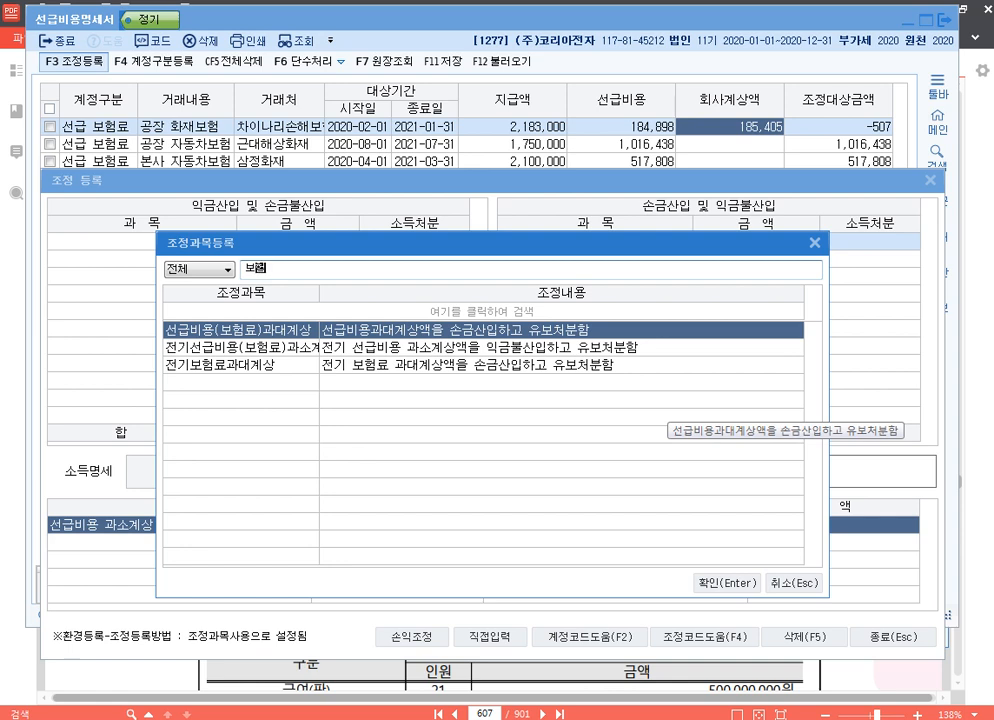
key("Return")
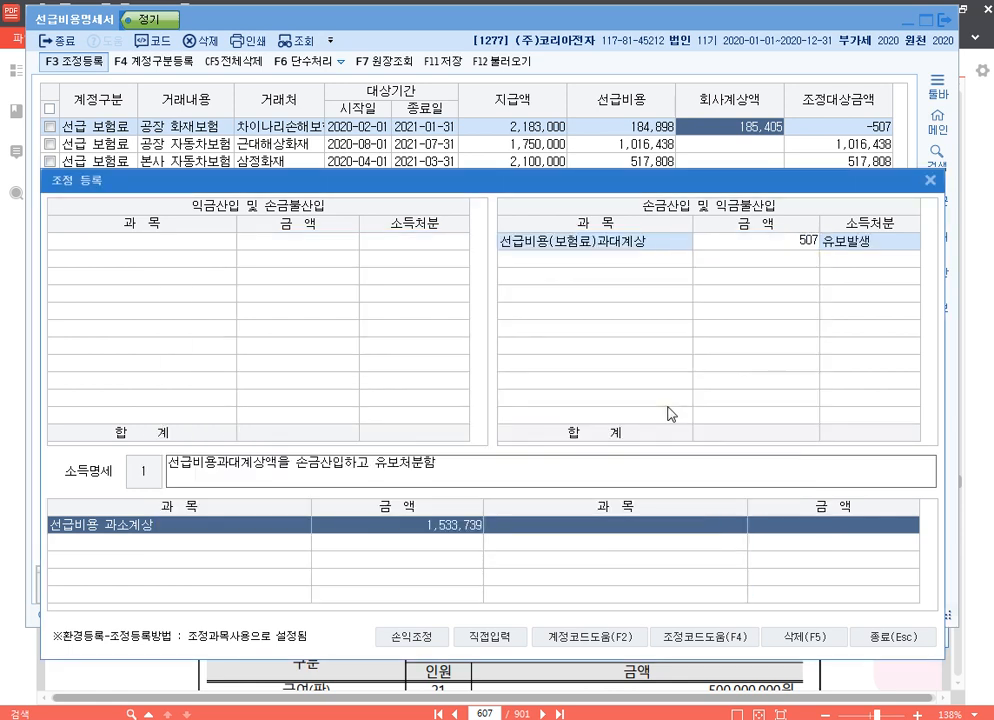
key("Return")
key("Return")
key("Return")
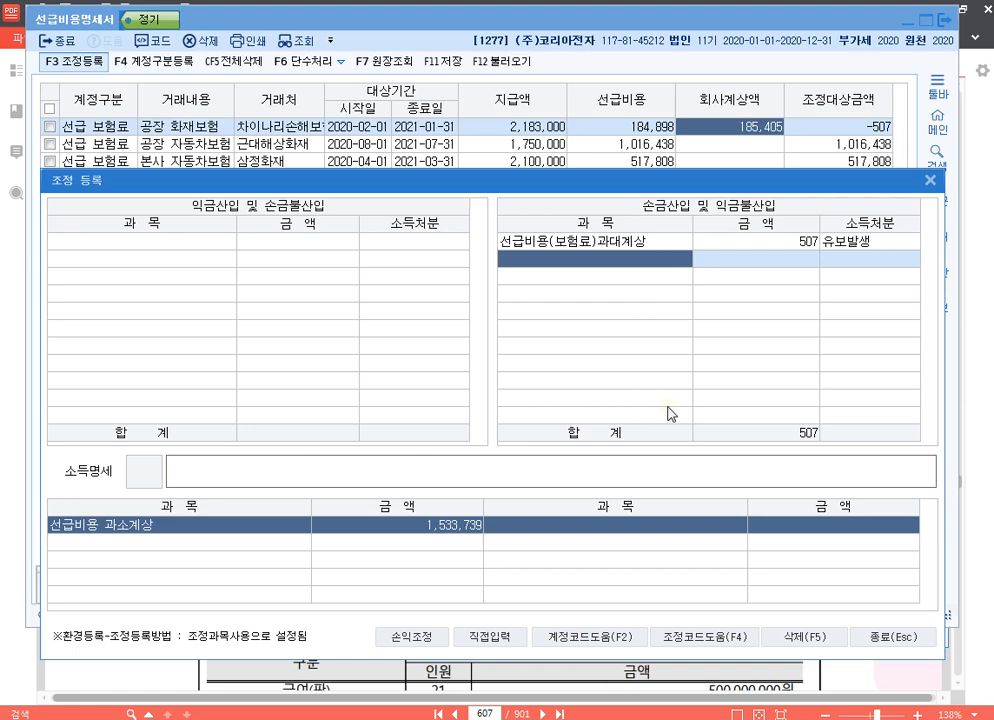
Add a directly entered item 공장자동차보험 under 익금산입 및 손금불산입 with amount 1,016,438 and 유보발생.
left_click(502, 643)
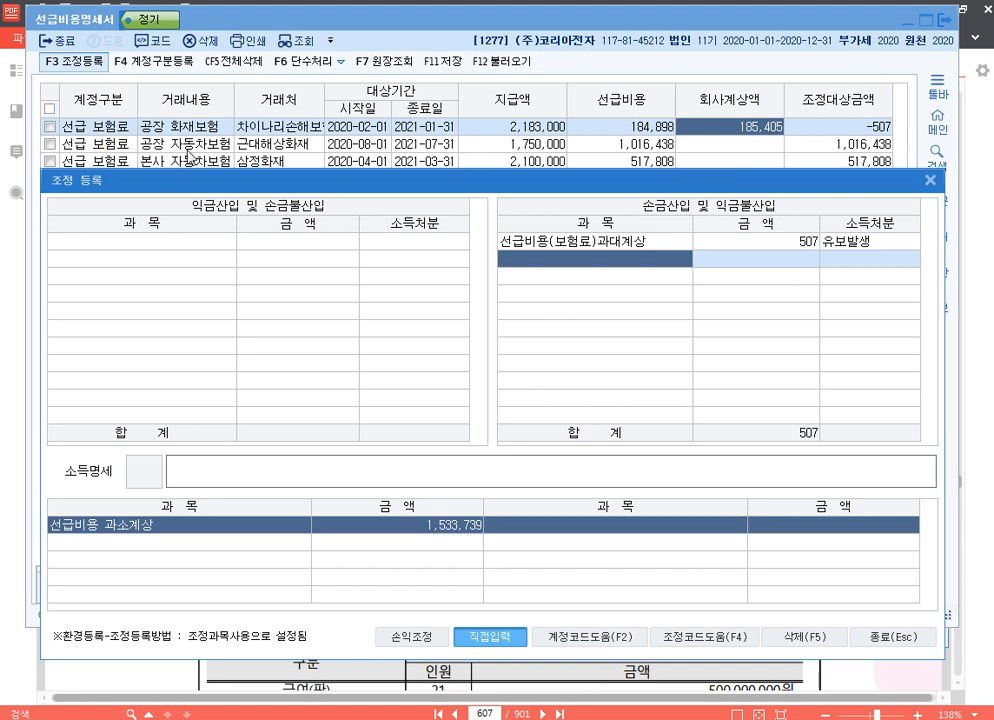
left_click(207, 242)
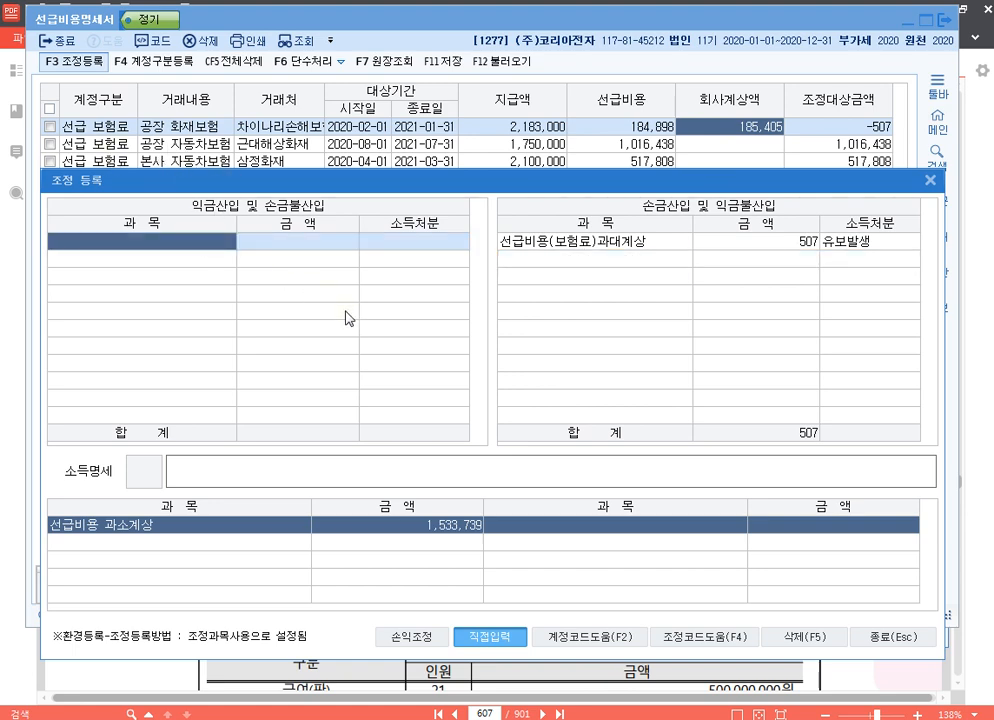
type("공장자도")
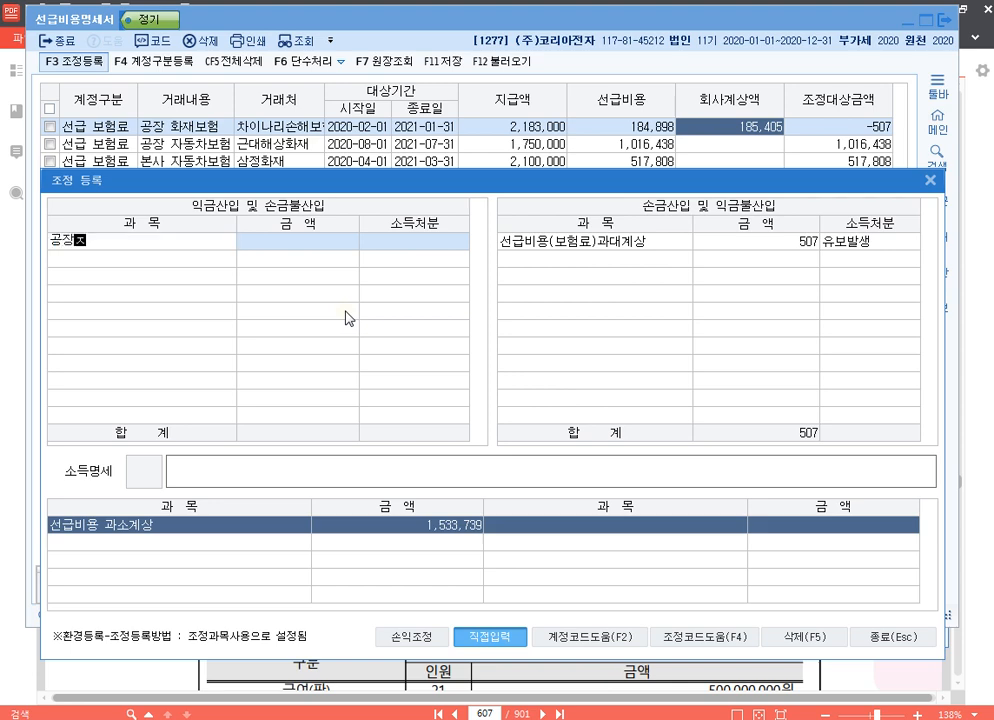
type("차보험")
key("Return")
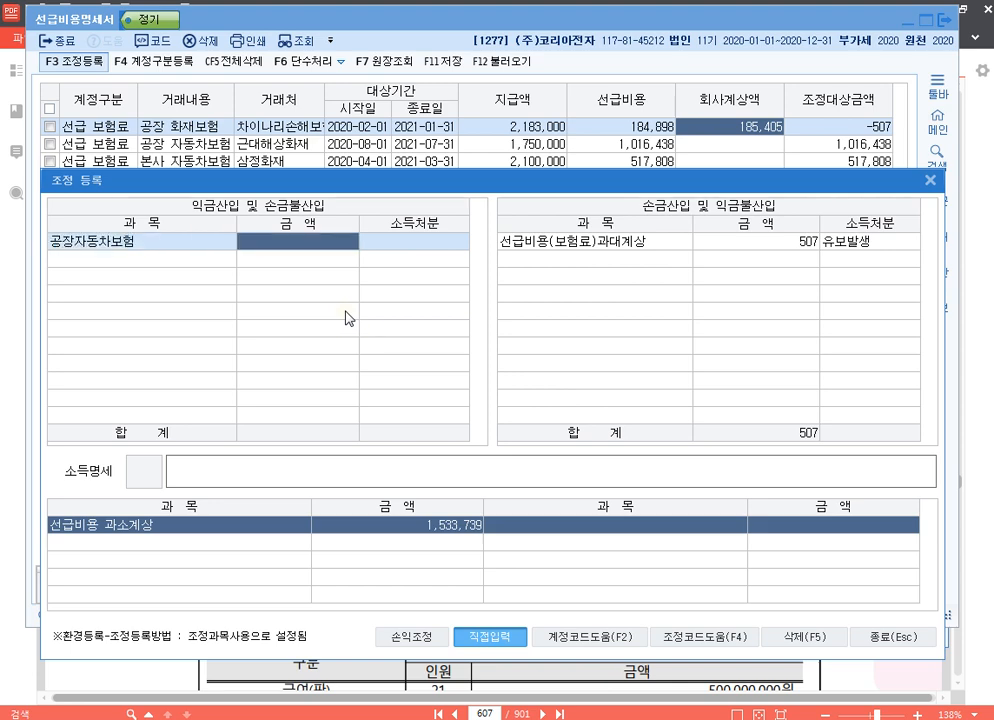
type("101")
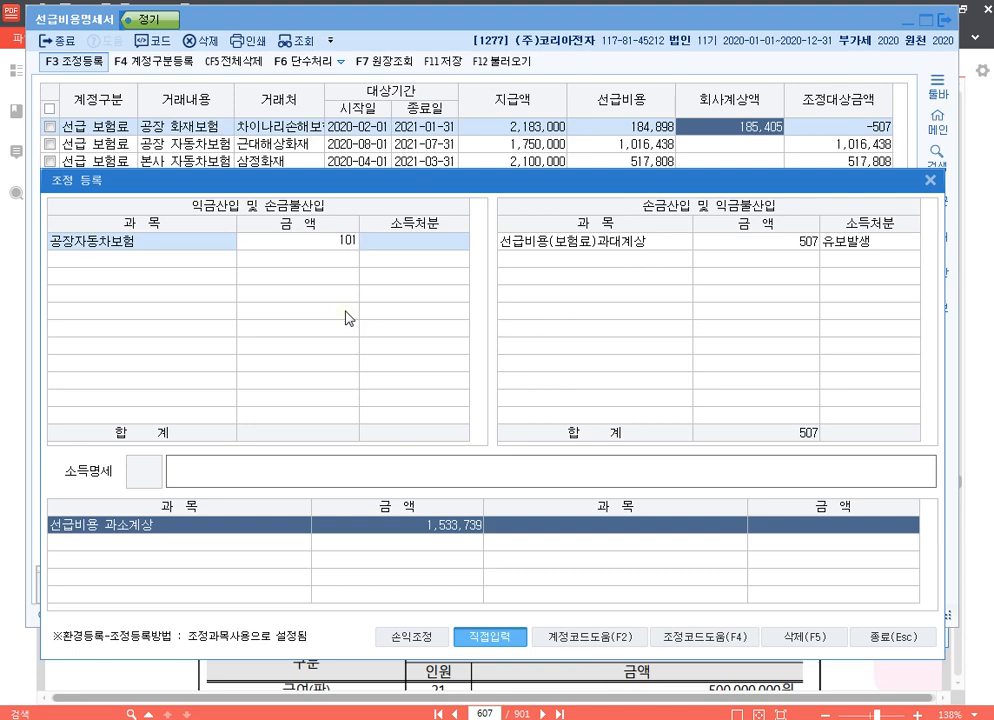
type("6438")
key("Return")
key("Return")
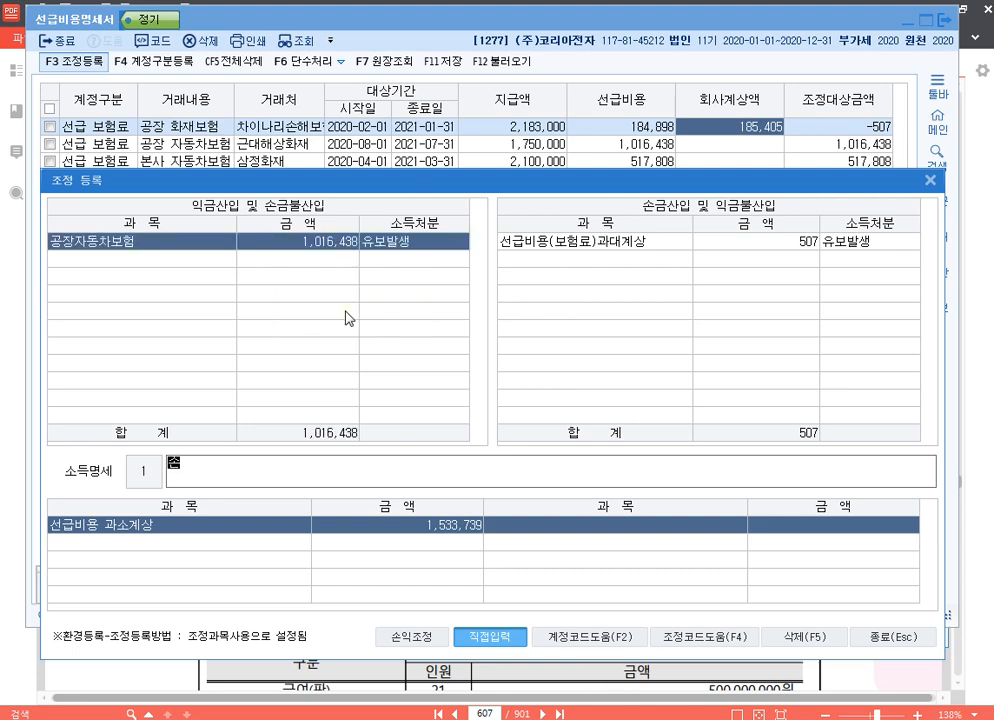
Enter 손금불산입 공장자동차보험 유보 as the 소득명세 of the 공장자동차보험 adjustment.
type("손금부")
type("불산입 ")
type("공장자동차보험")
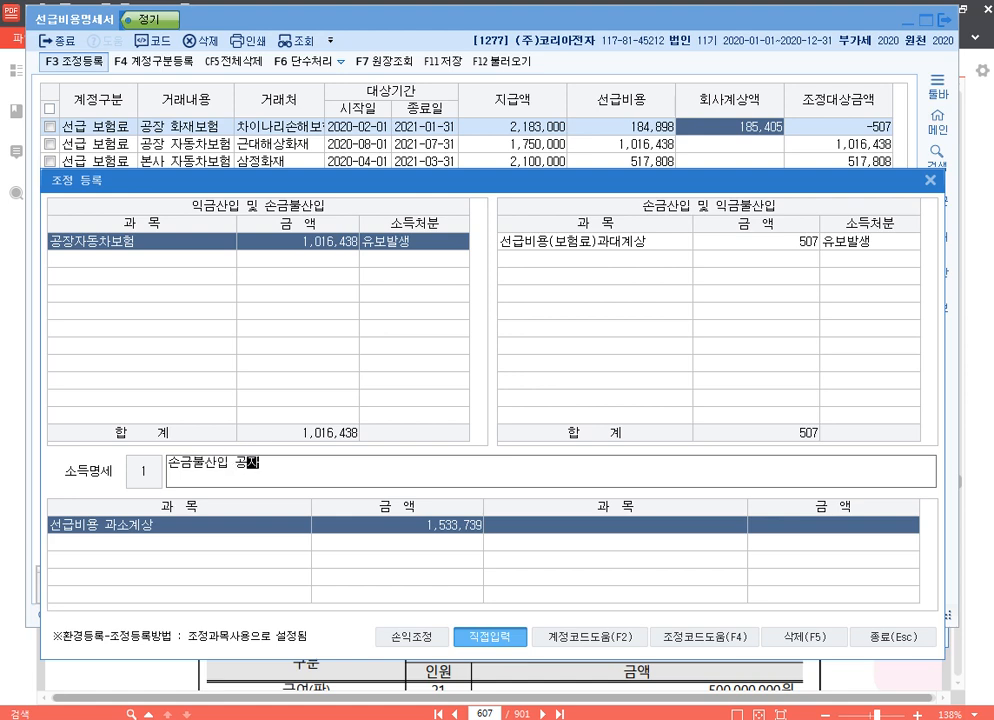
type(" 유보")
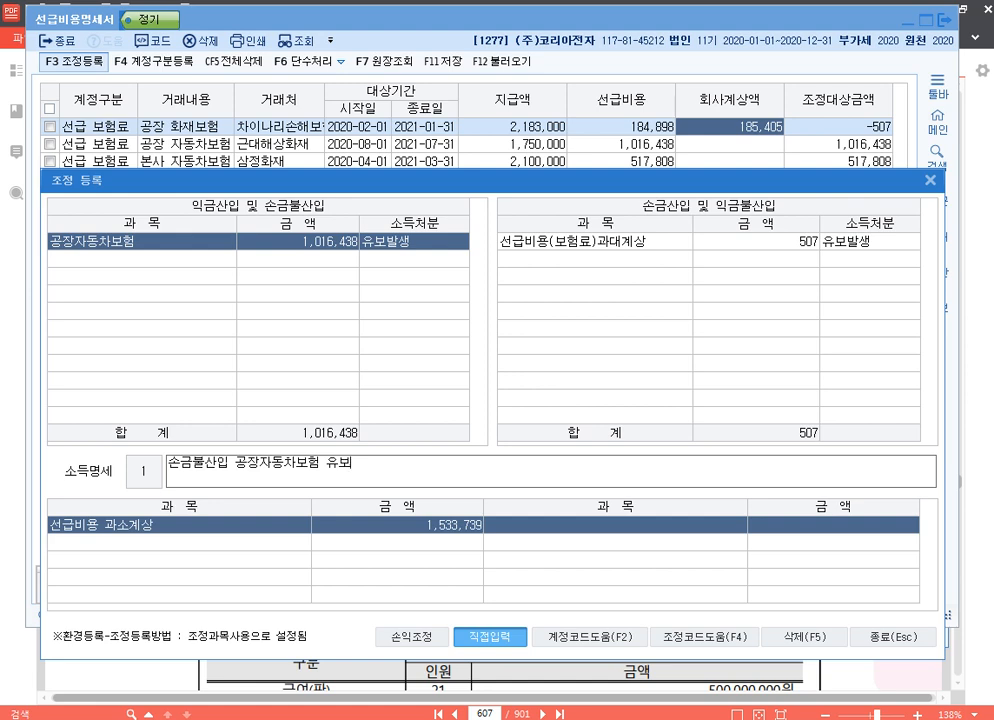
key("Return")
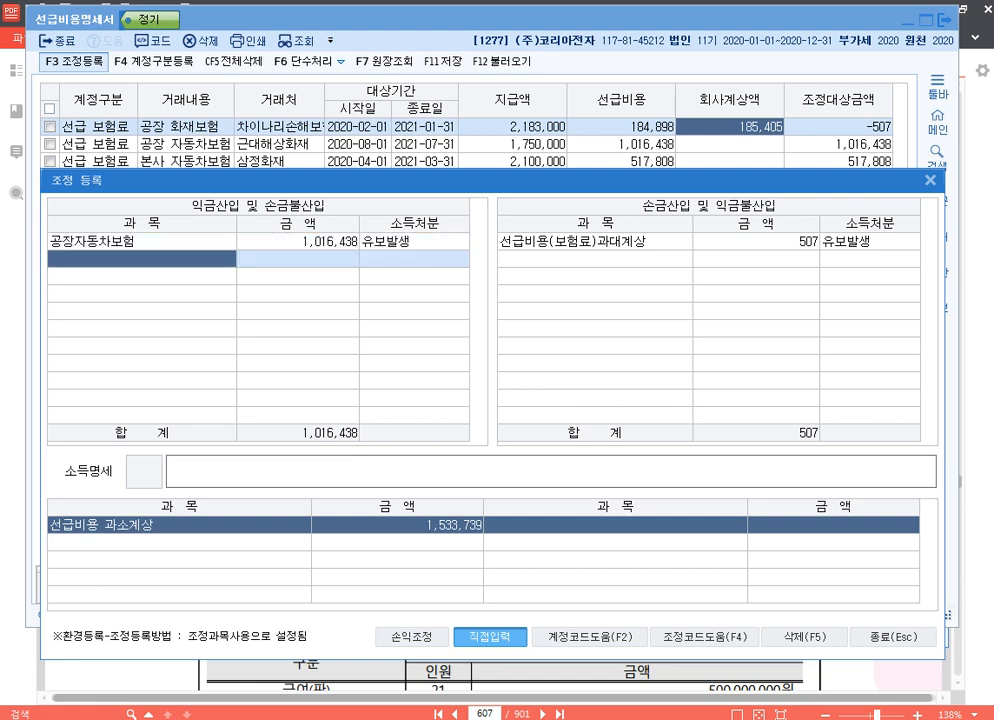
Add 본사자동차보험 as the second item under 익금산입 및 손금불산입 with amount 517,808 and 유보발생.
type("본사자동차보험")
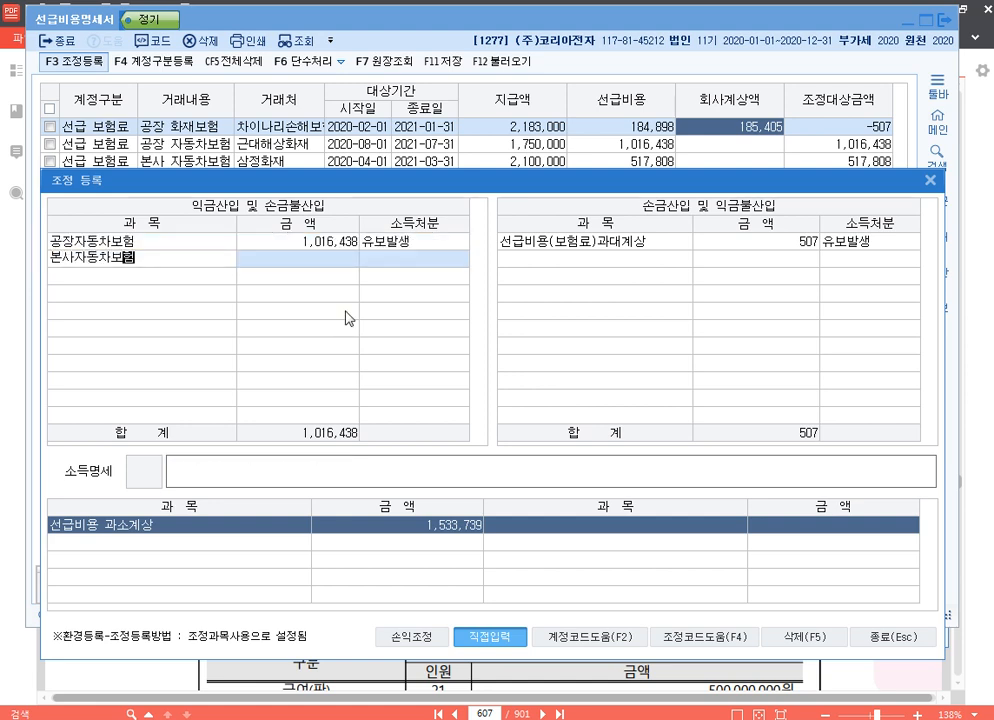
key("Return")
type("517808")
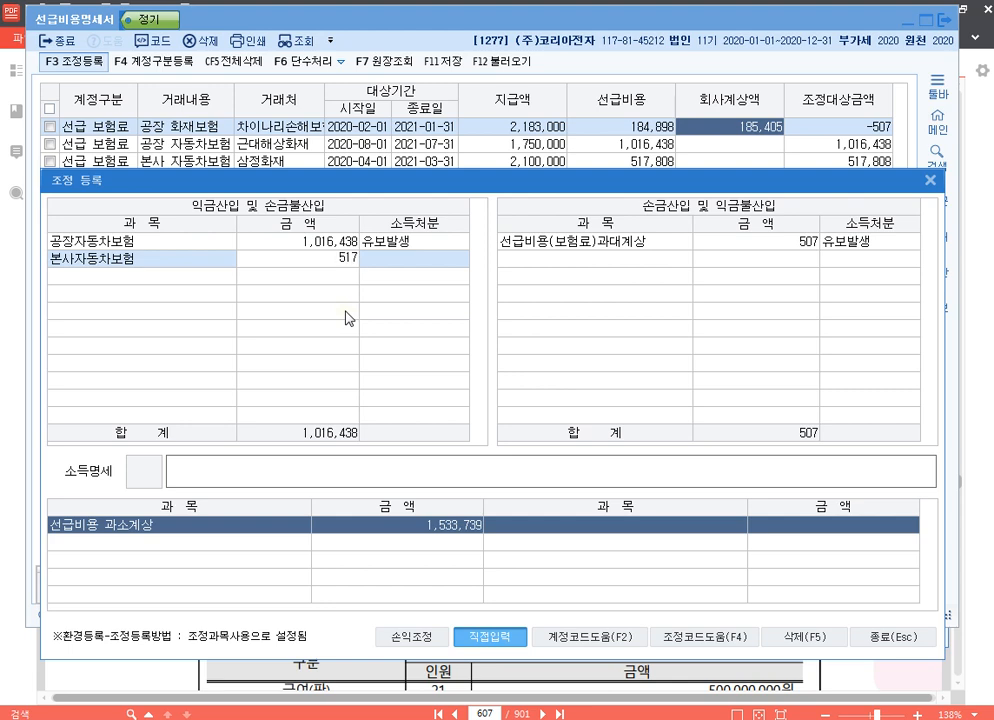
key("Return")
type("1")
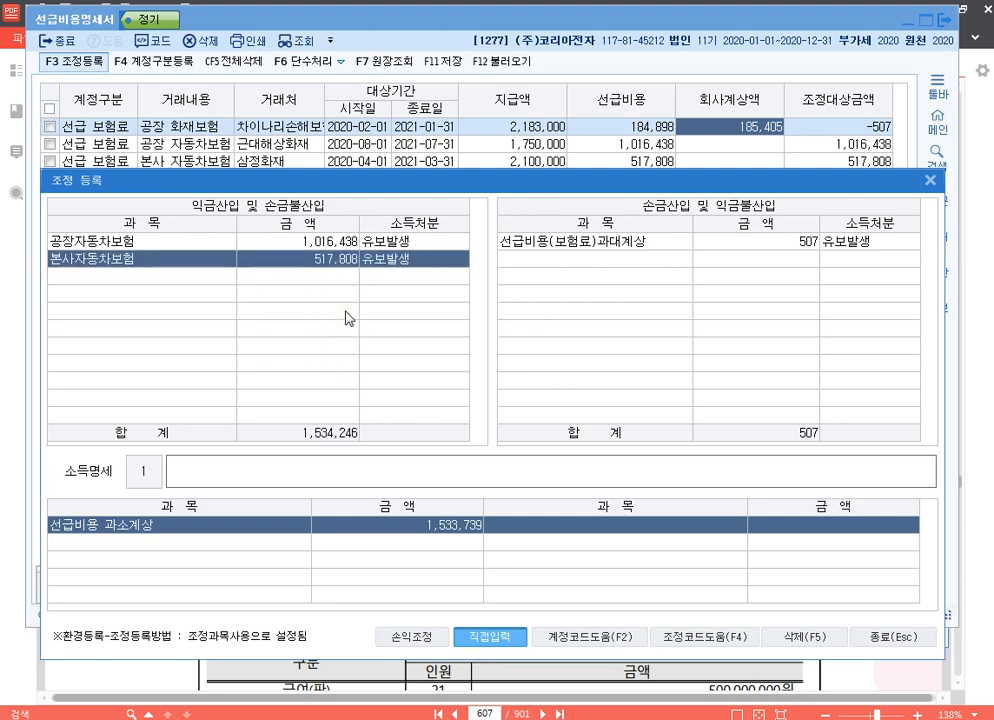
type("손금불산입 본사자동")
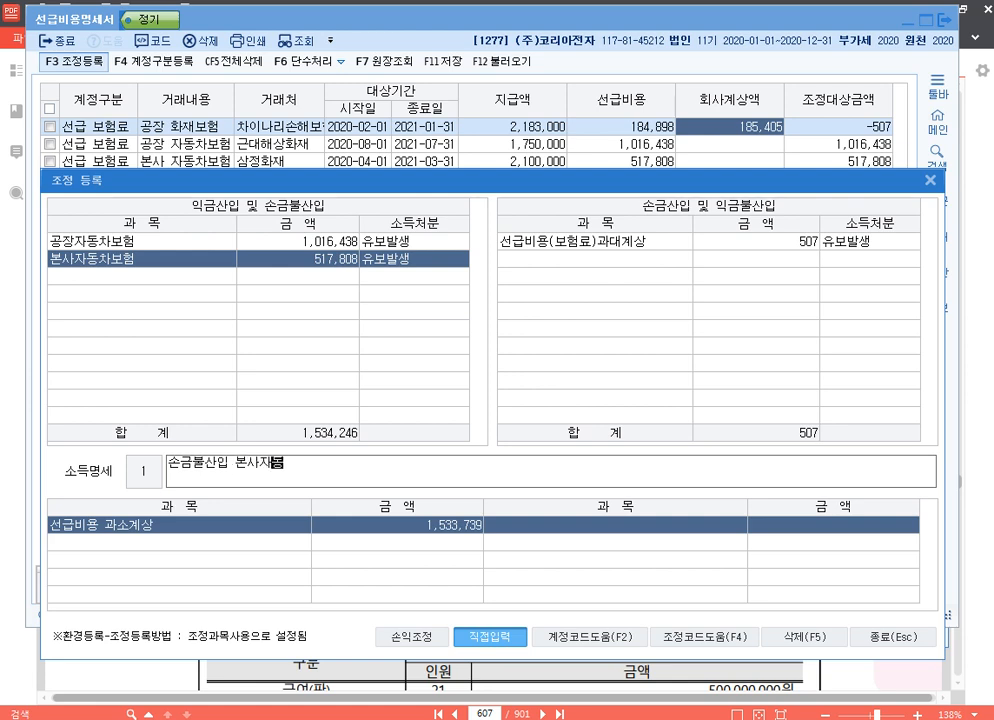
type("차보험 유보")
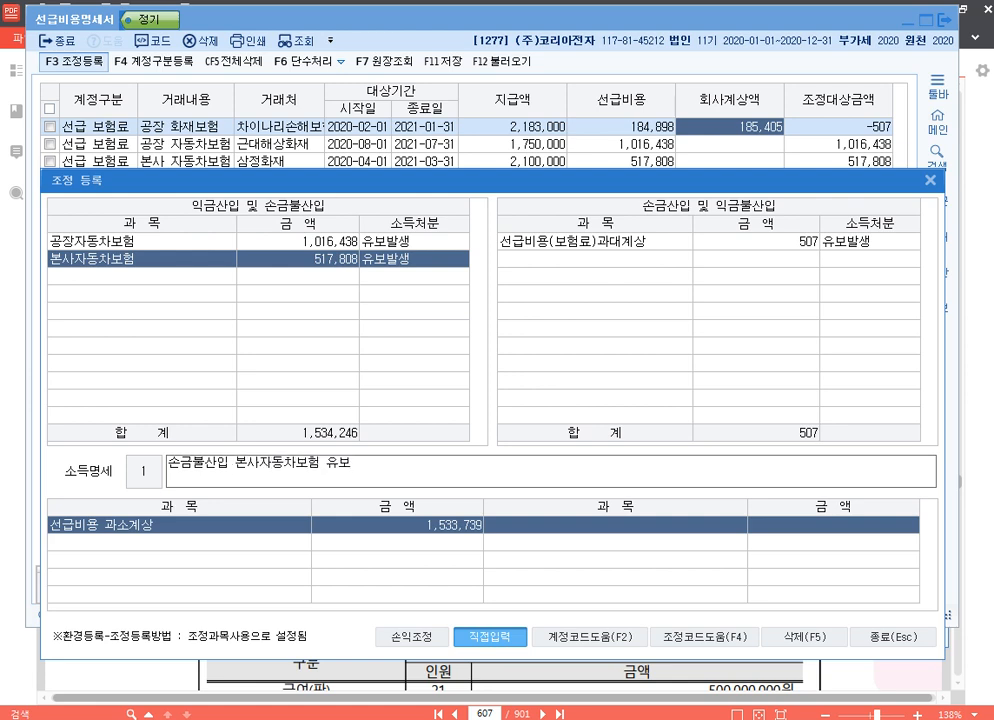
Enter 손금불산입 본사자동차보험 유보 as the 소득명세 of the 본사자동차보험 adjustment.
key("Return")
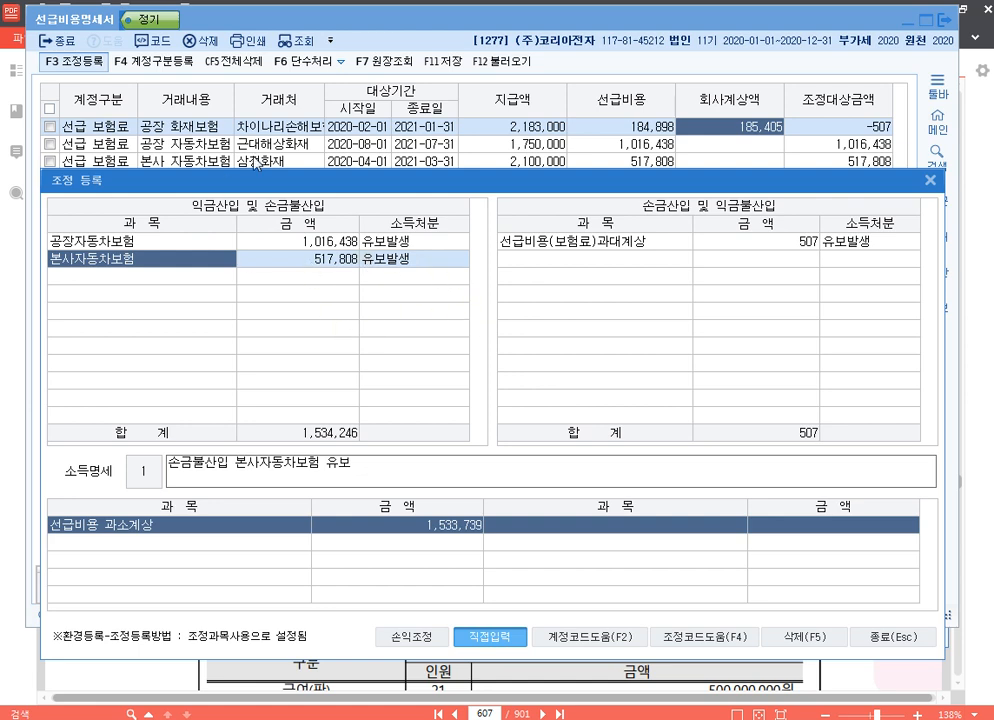
Add the prior-year 선급비용 (전기 선급비용과소계상액 손금산입) under 손금산입 및 익금불산입 with amount 671,000 and 유보감소.
left_click(545, 290)
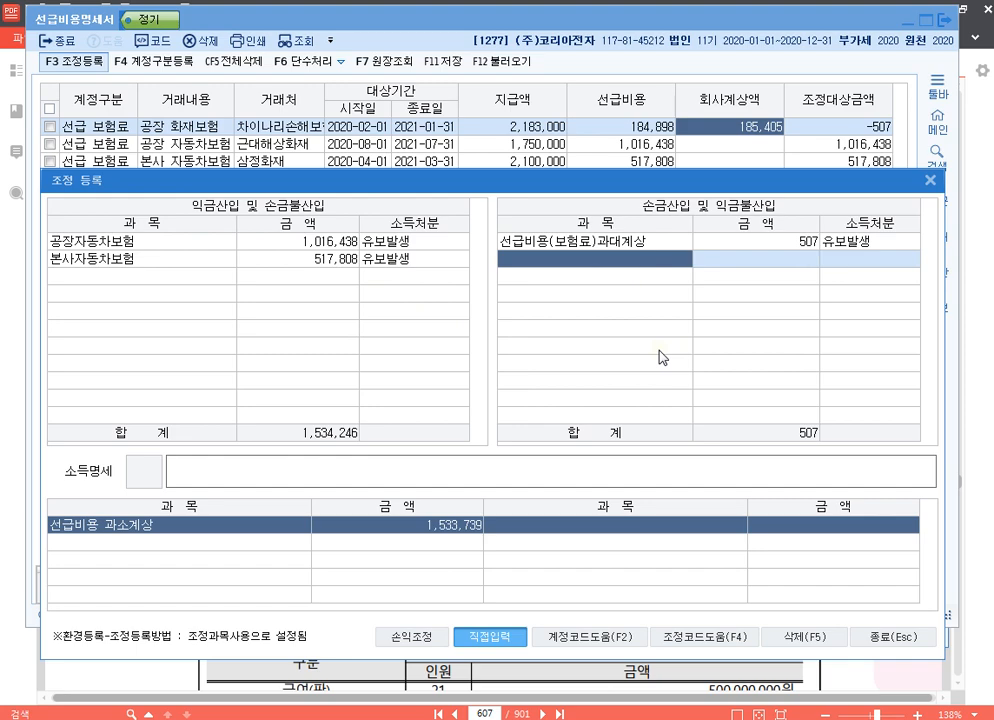
key("F4")
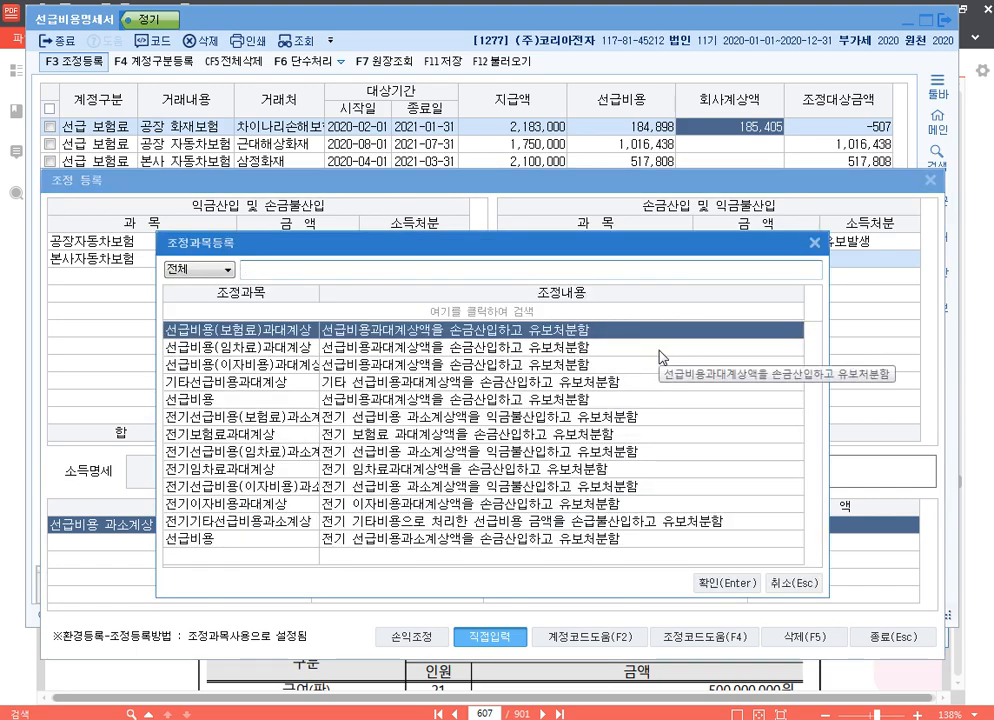
type("선")
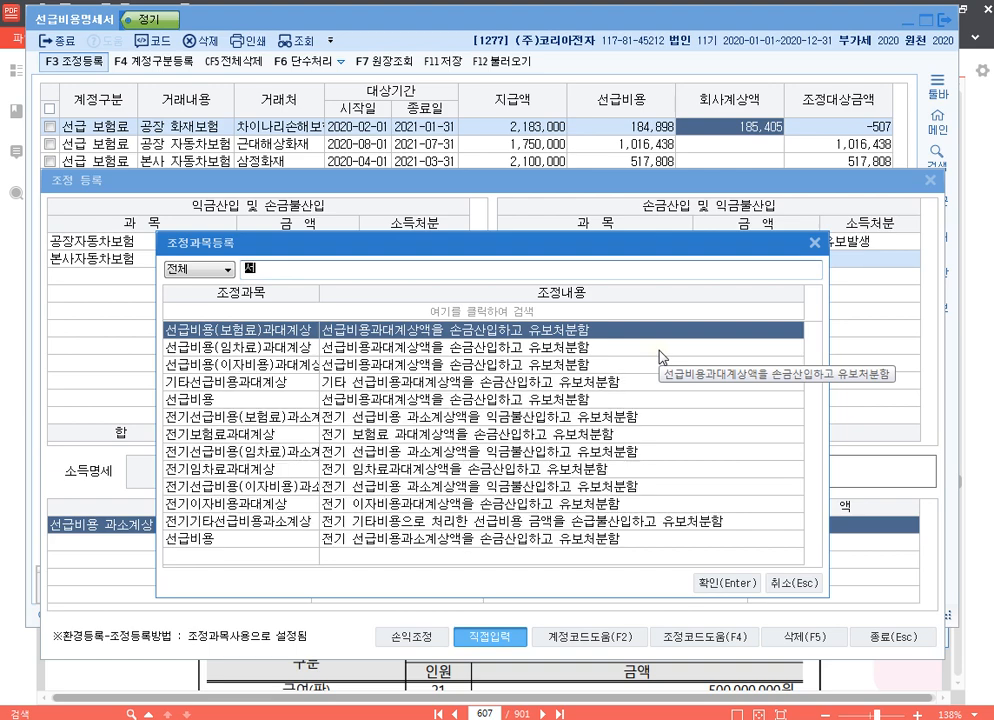
key("Up")
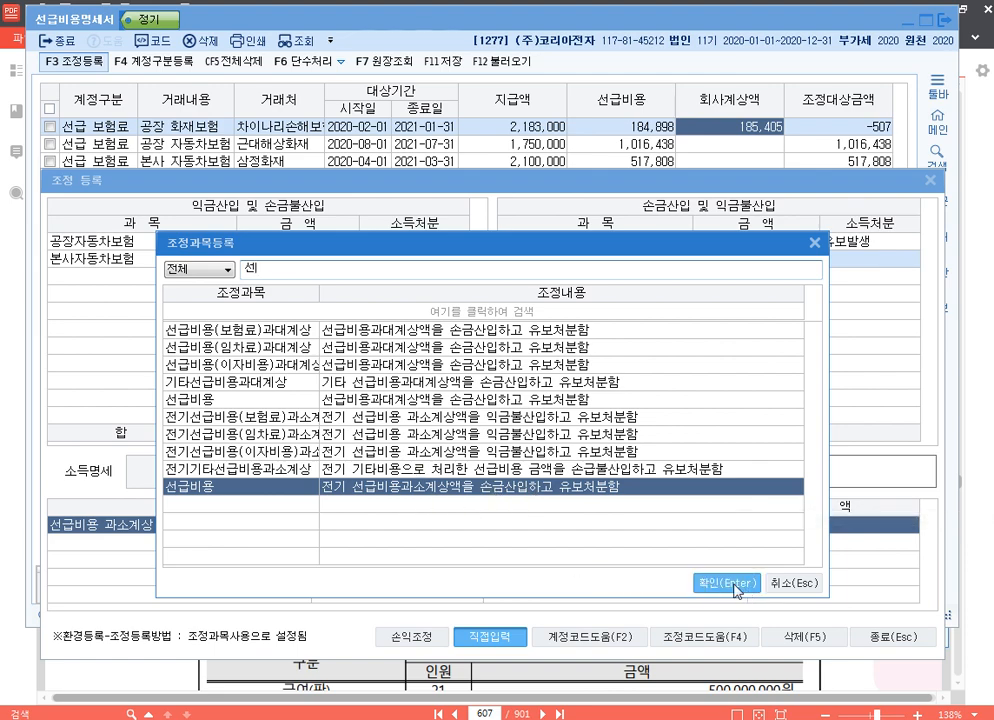
left_click(737, 586)
type("6")
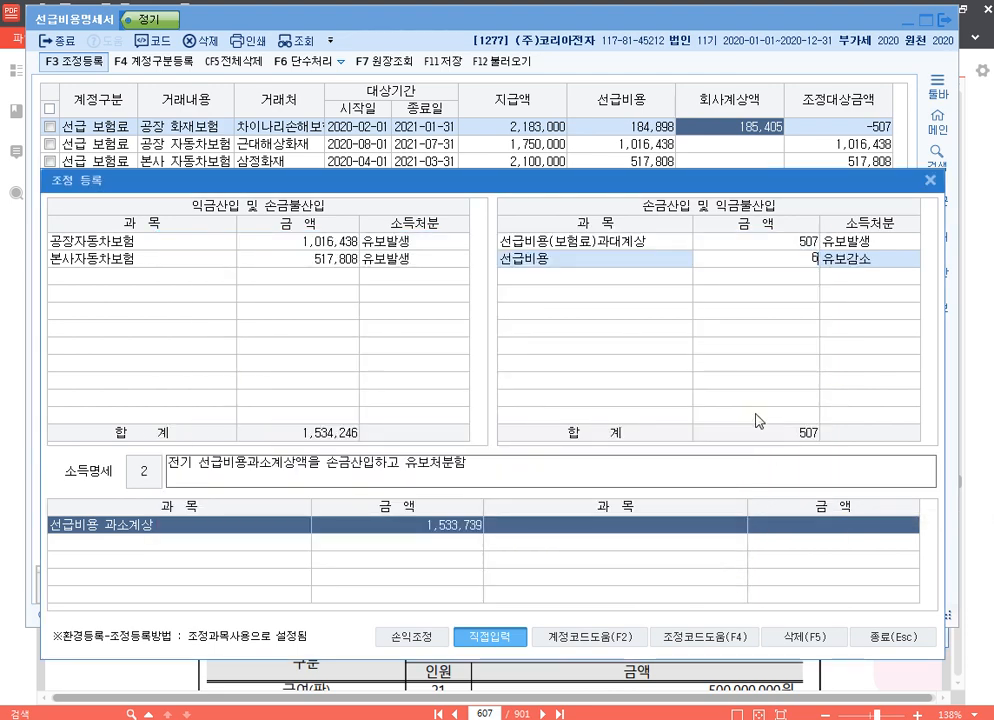
type("71,000")
key("Return")
key("Up")
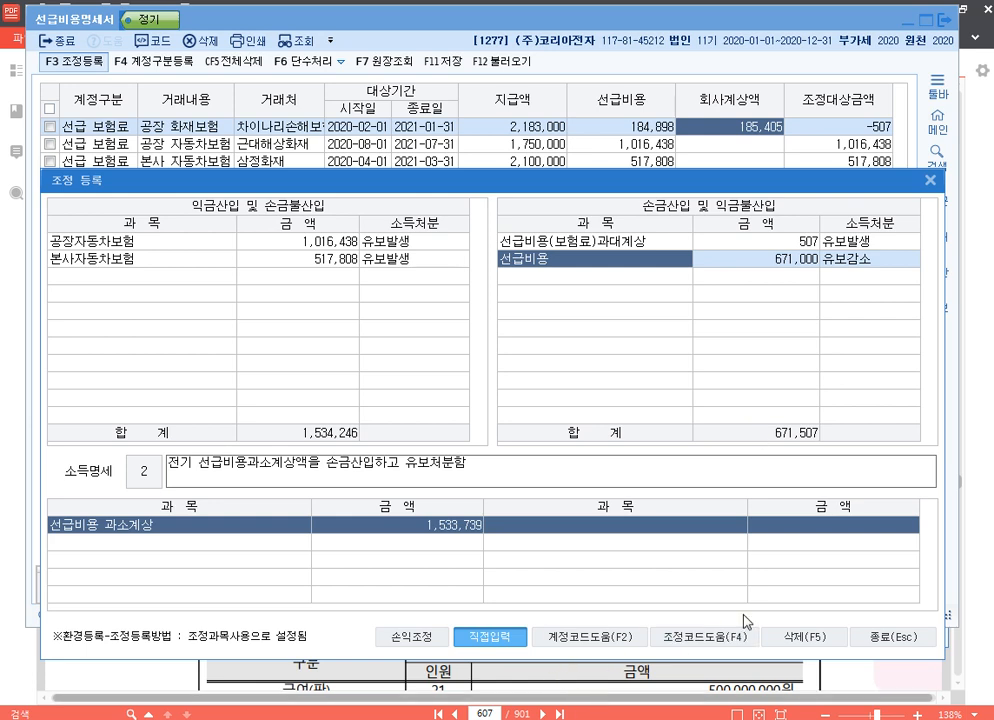
Close 조정등록 and exit 선급비용명세서, saving the work.
left_click(880, 637)
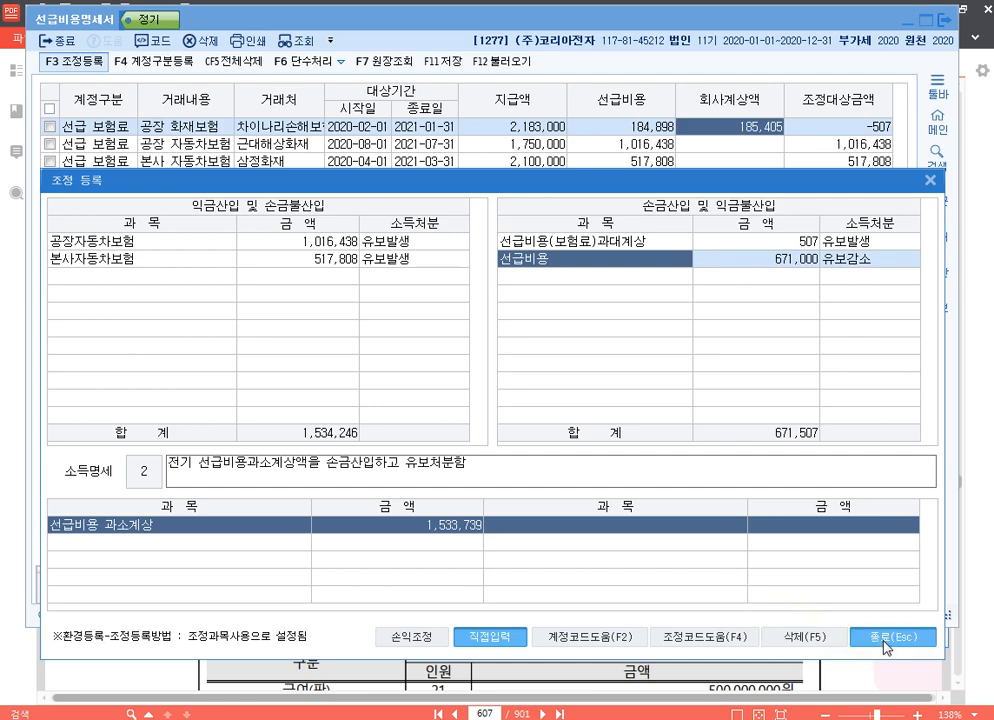
left_click(940, 24)
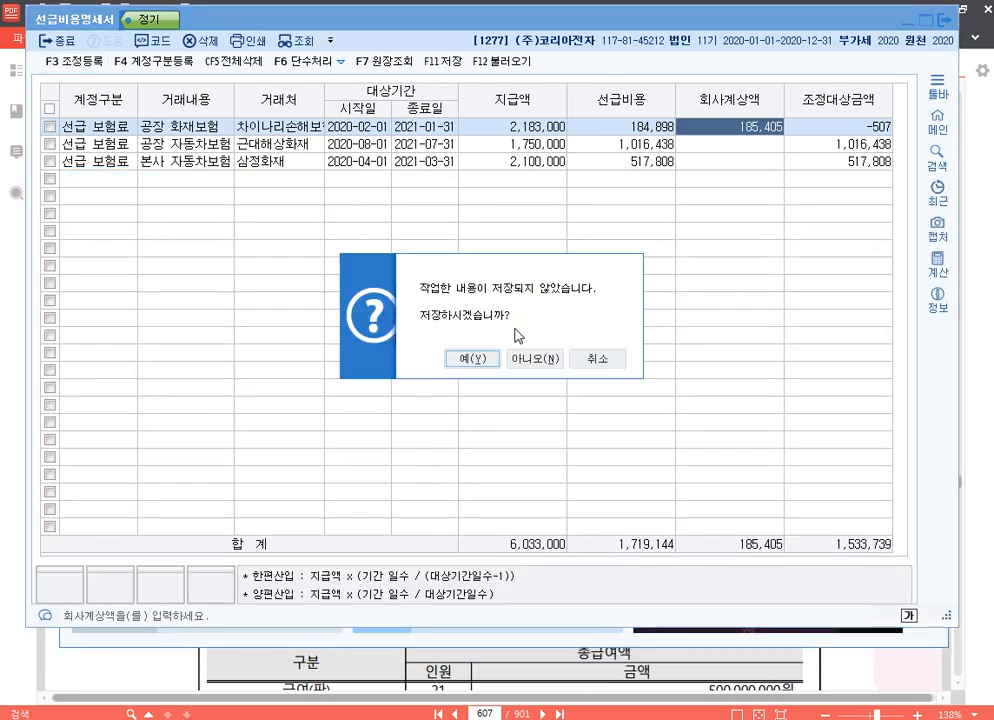
left_click(484, 361)
Switch to the 20210320.hwp notes in 한컴오피스 한글 and write company code 1281 beside p.655.
left_click(426, 718)
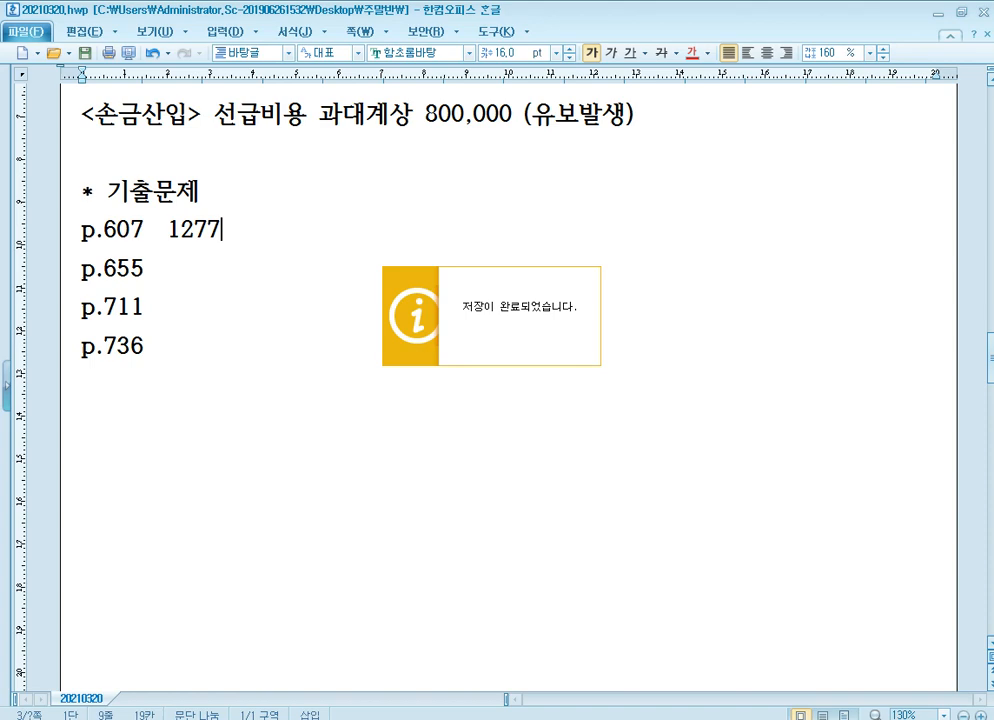
left_click(244, 282)
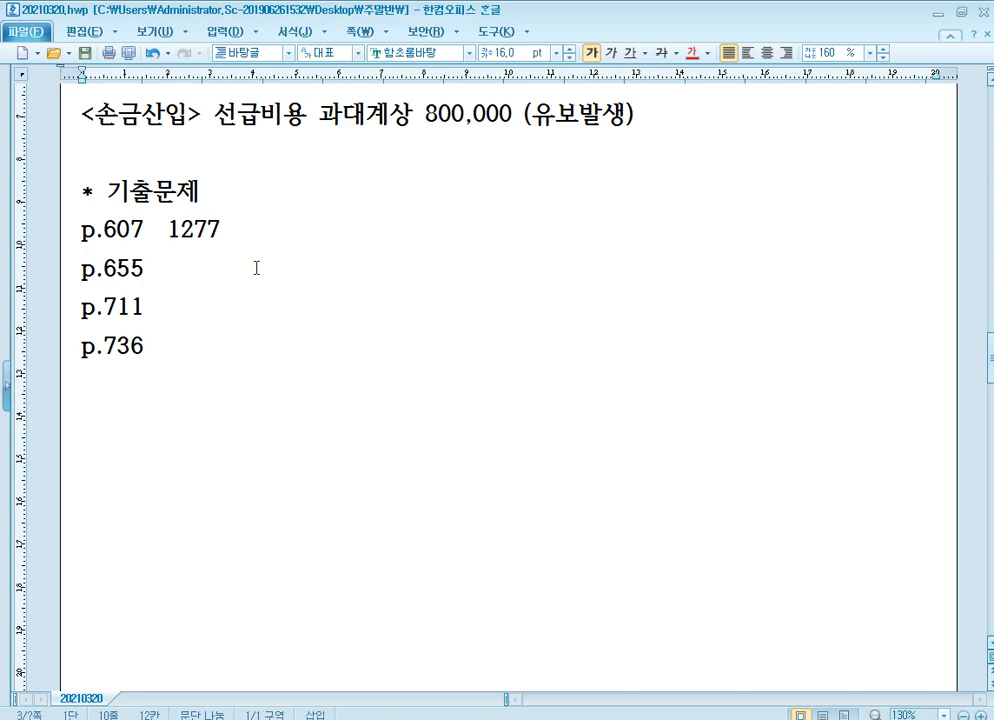
type("1281")
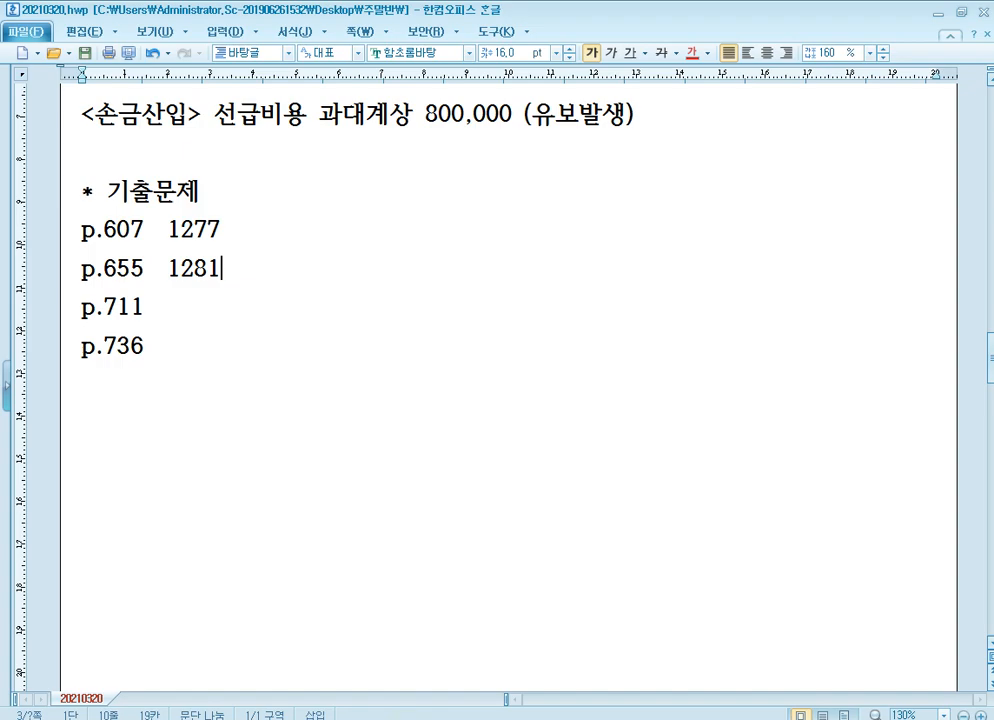
Switch to the textbook in 알PDF and go to question [4] on page 655.
mouse_move(362, 719)
left_click(362, 630)
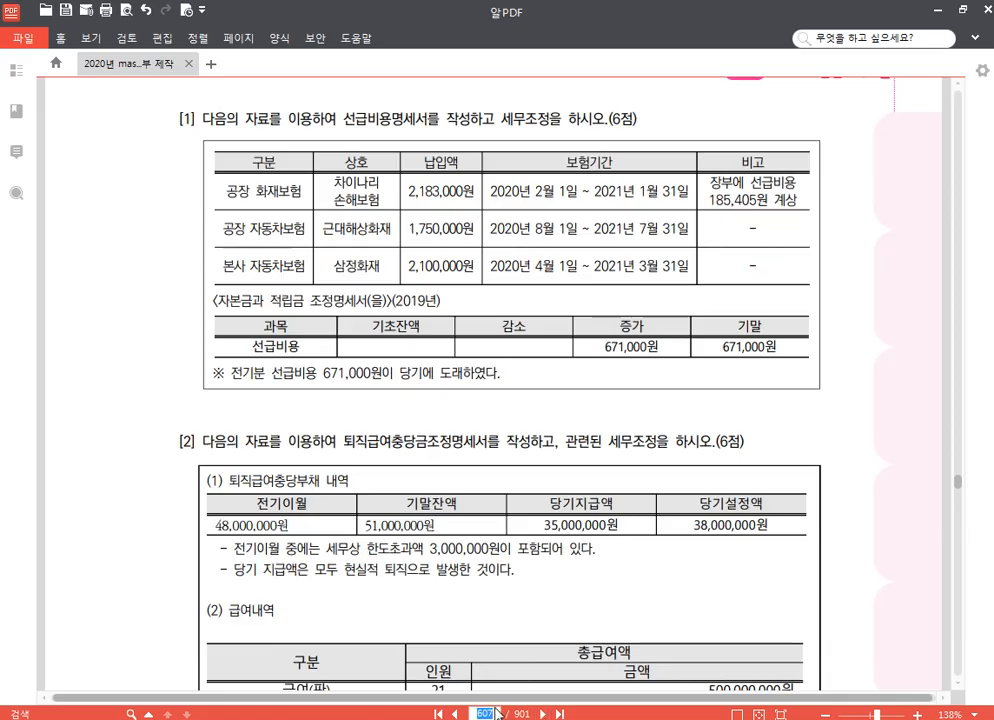
scroll(560, 313, "down", 15)
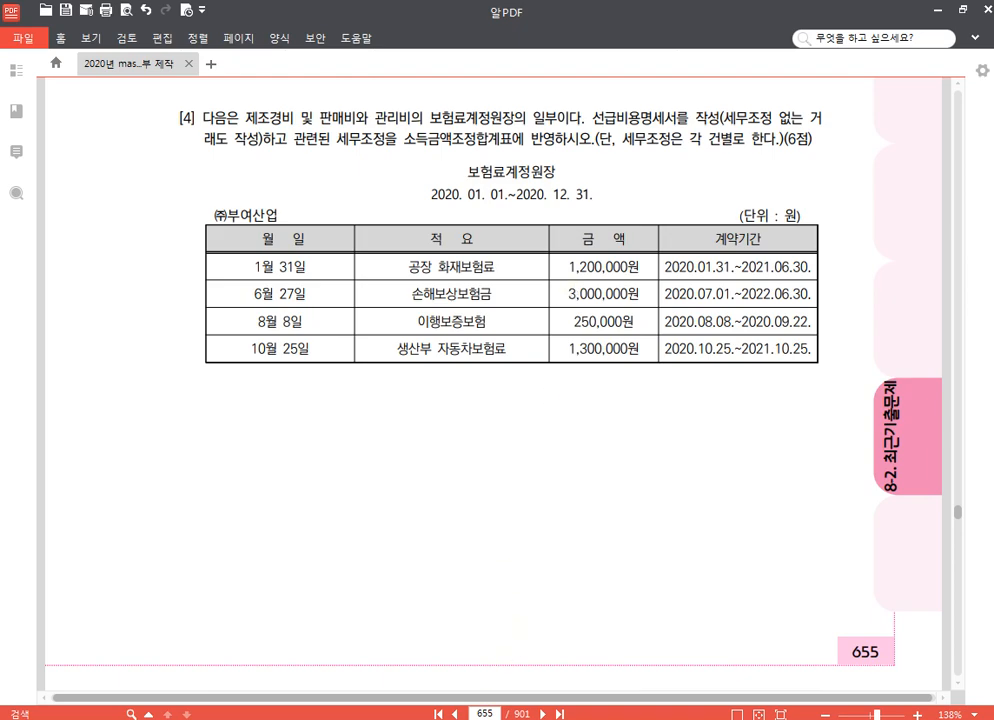
Switch to KcLep, change the working company to code 1281, and return to page 655 in 알PDF.
left_click(418, 719)
left_click(932, 162)
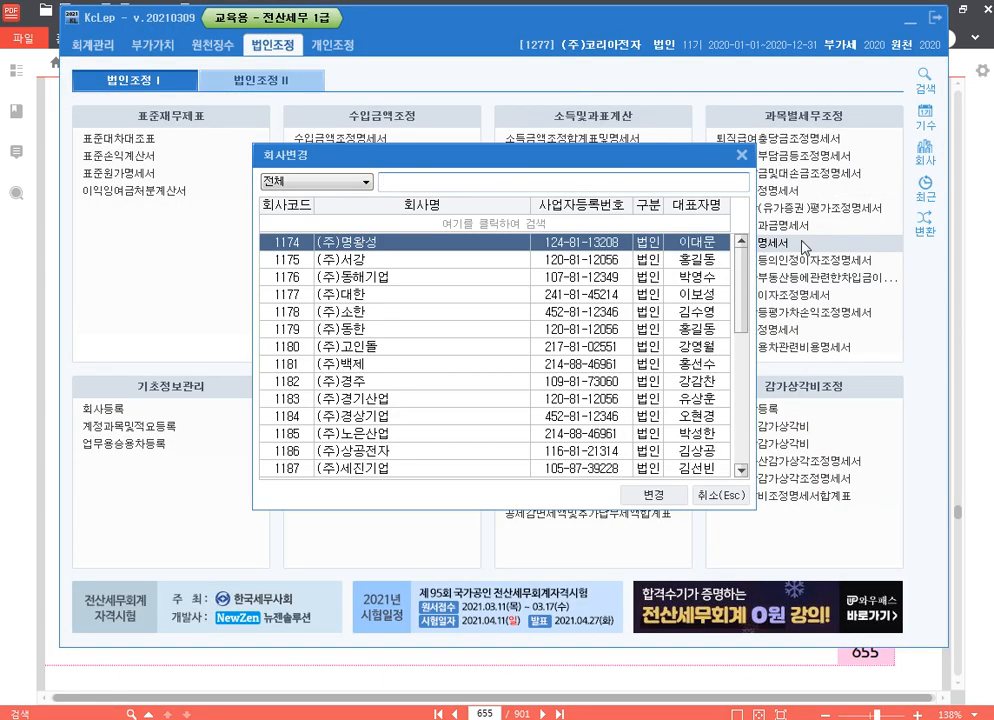
type("1281")
key("Return")
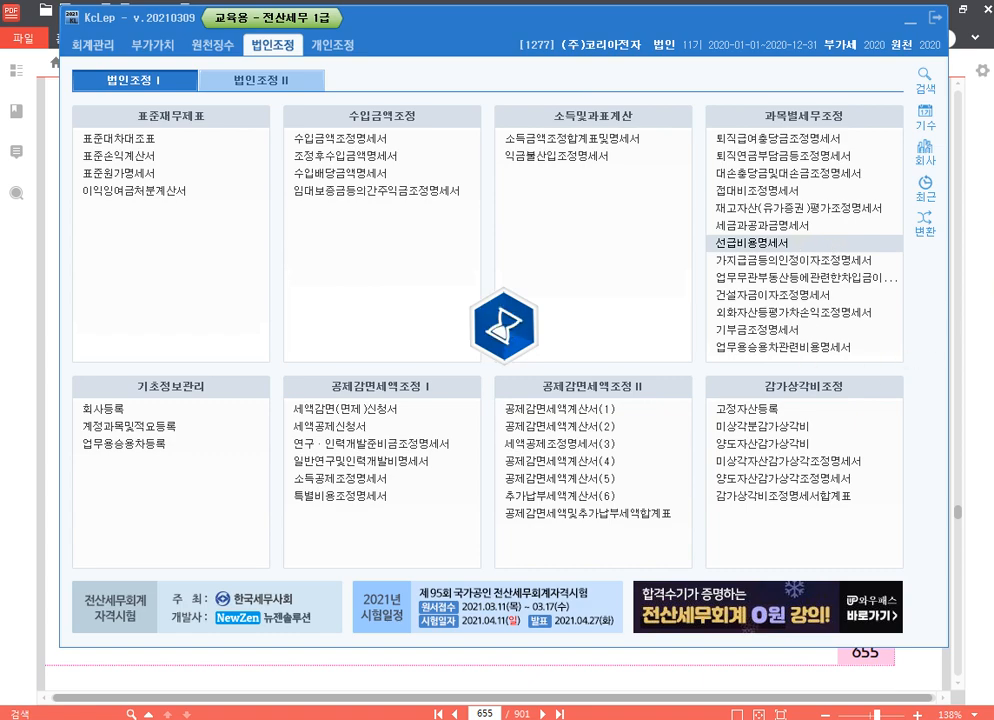
key("alt+Tab")
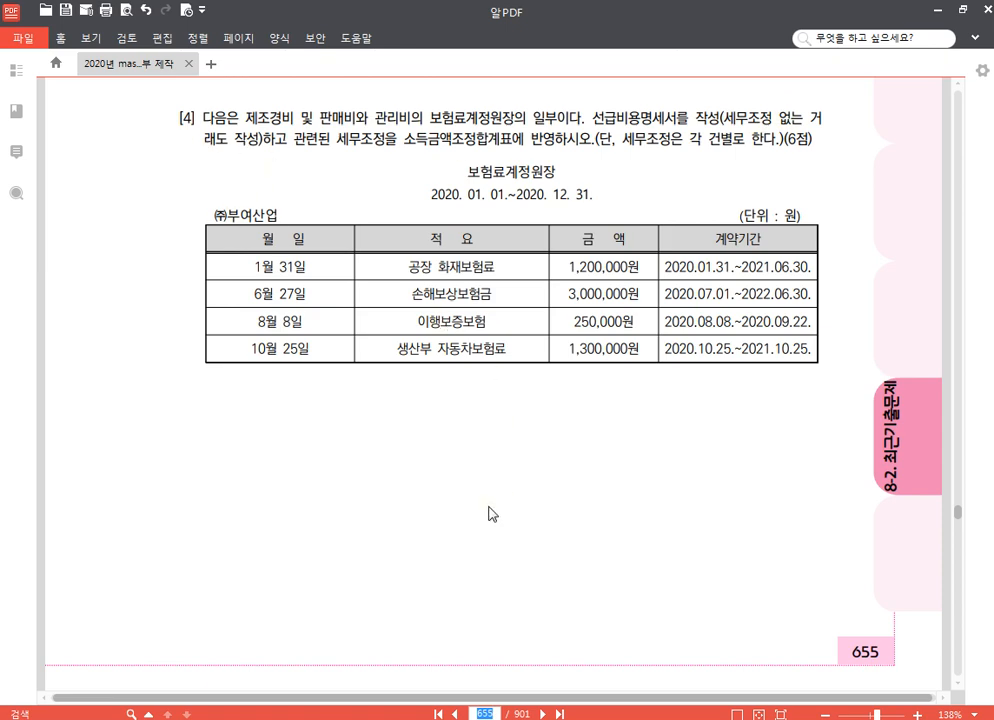
Highlight 보험료 in the ledger title on page 655, and open 선급비용명세서 in KcLep.
left_click_drag(467, 172, 505, 172)
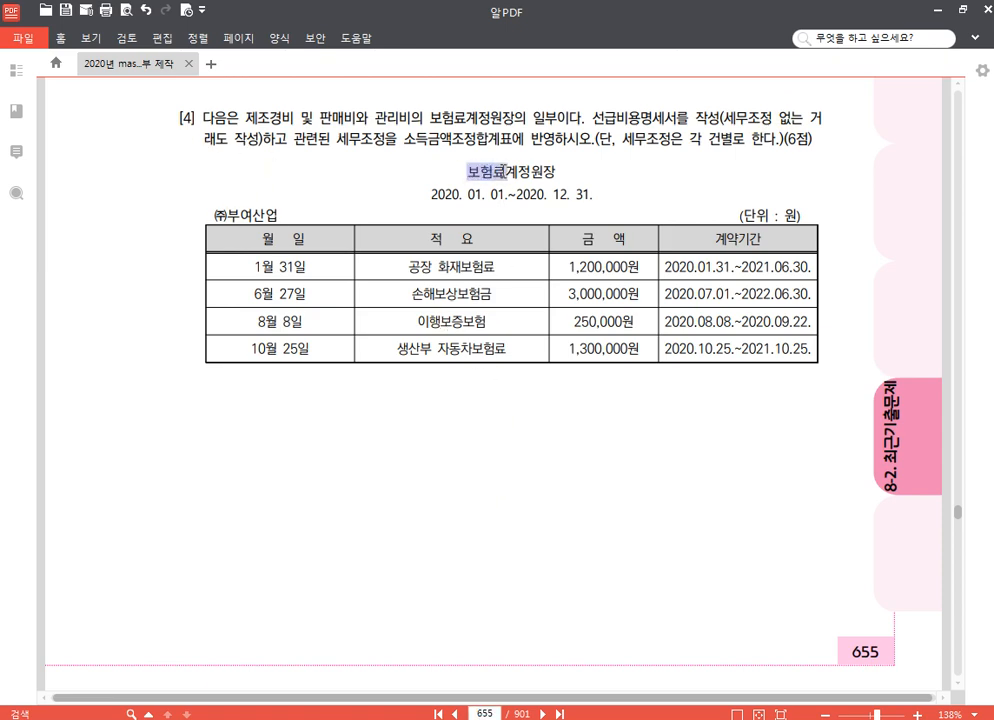
left_click(514, 148)
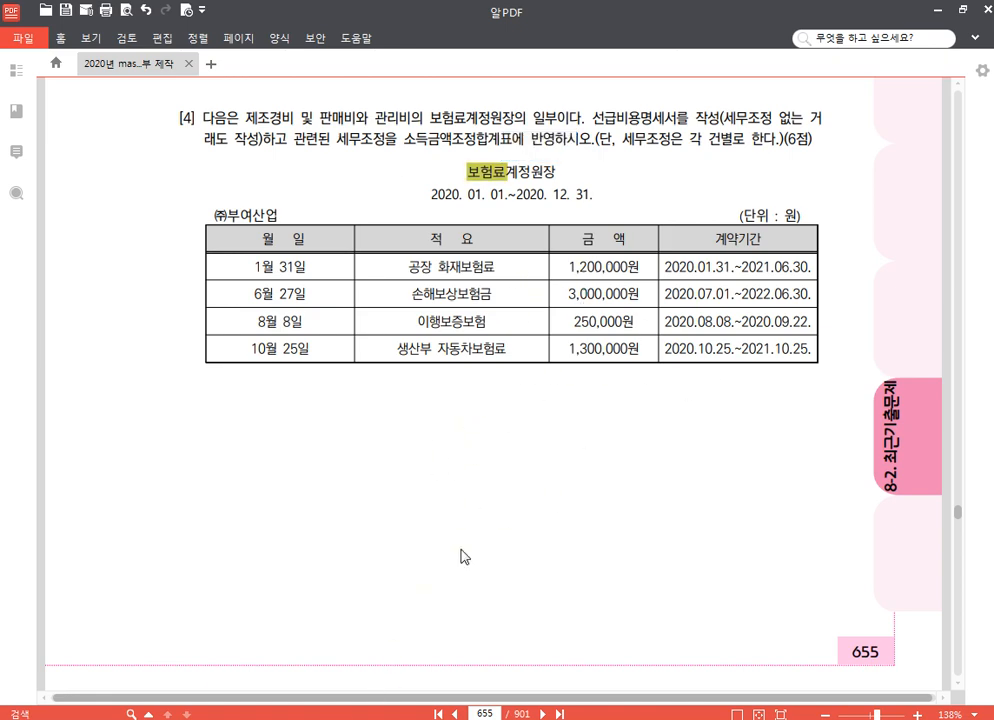
key("alt+Tab")
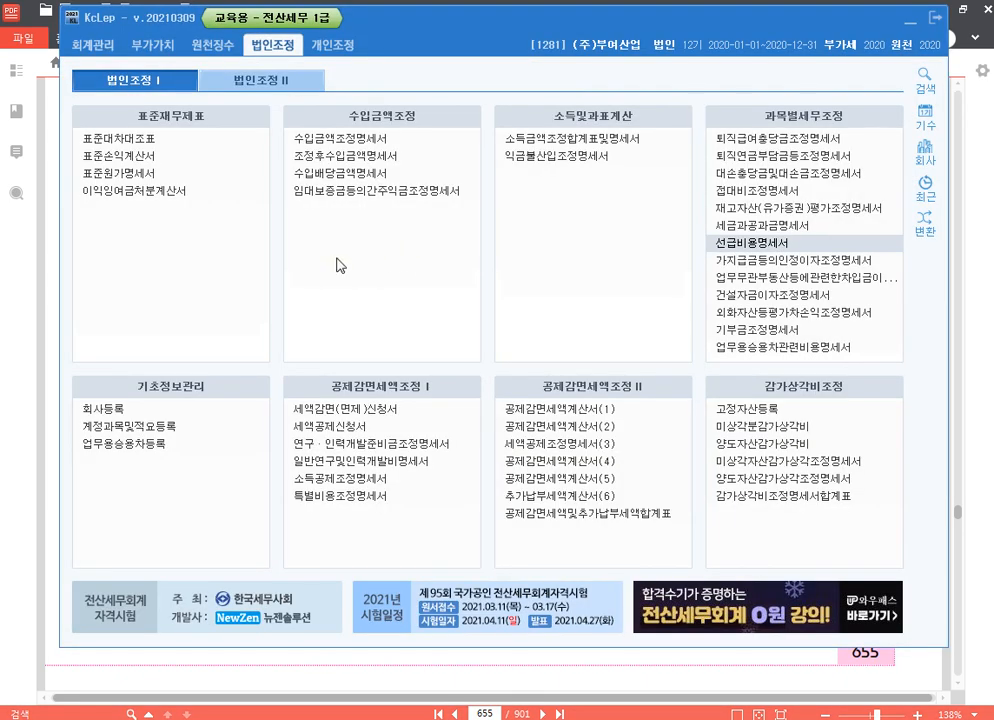
left_click(740, 242)
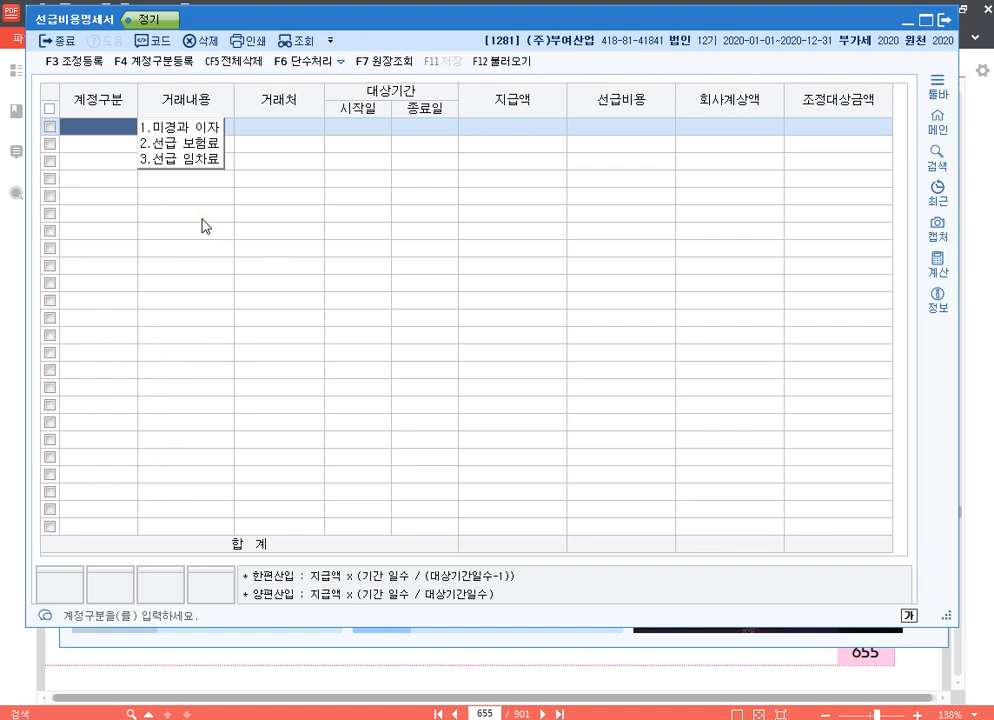
Start the first row of the statement as 선급 보험료 with 거래내용 공장 화재보험료, leaving 거래처 blank.
key("2")
key("Return")
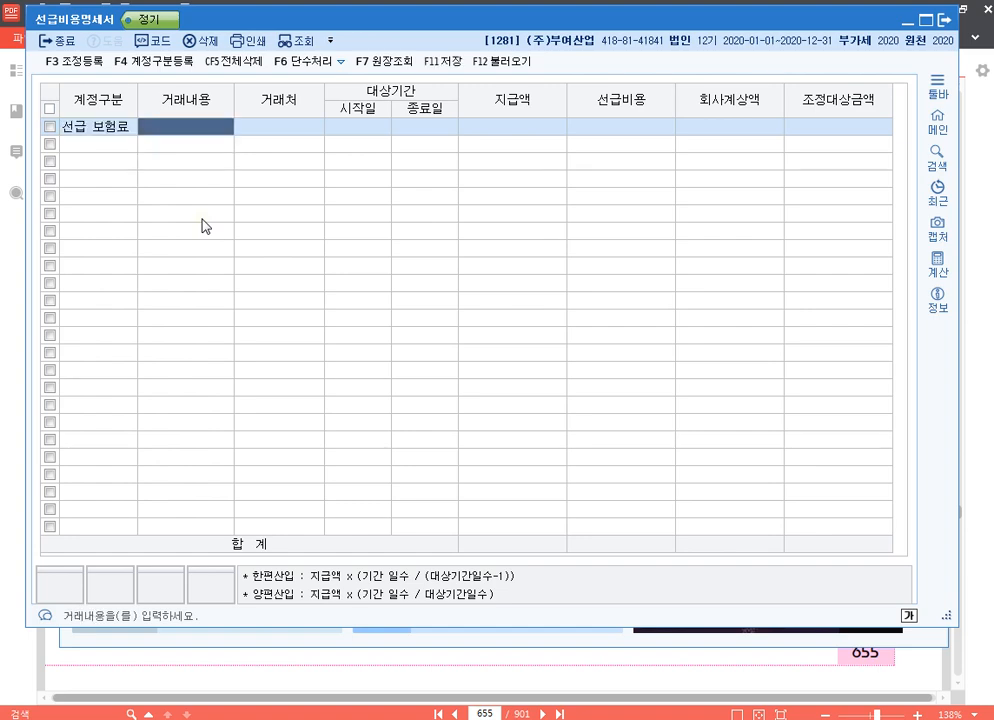
type("공장 화")
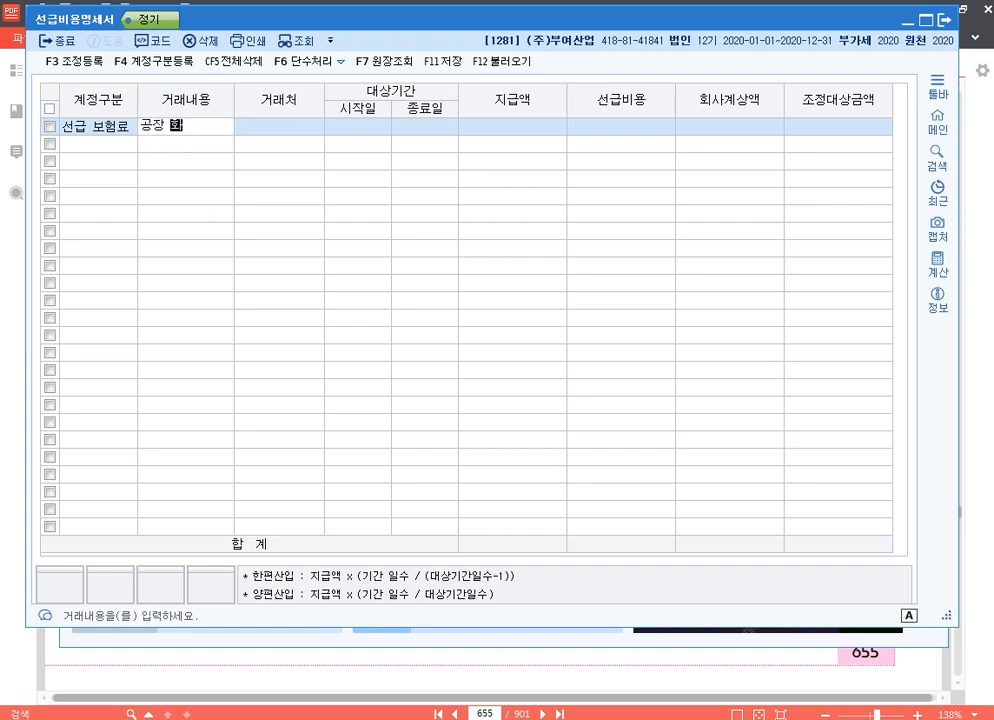
type("재보험료")
key("Return")
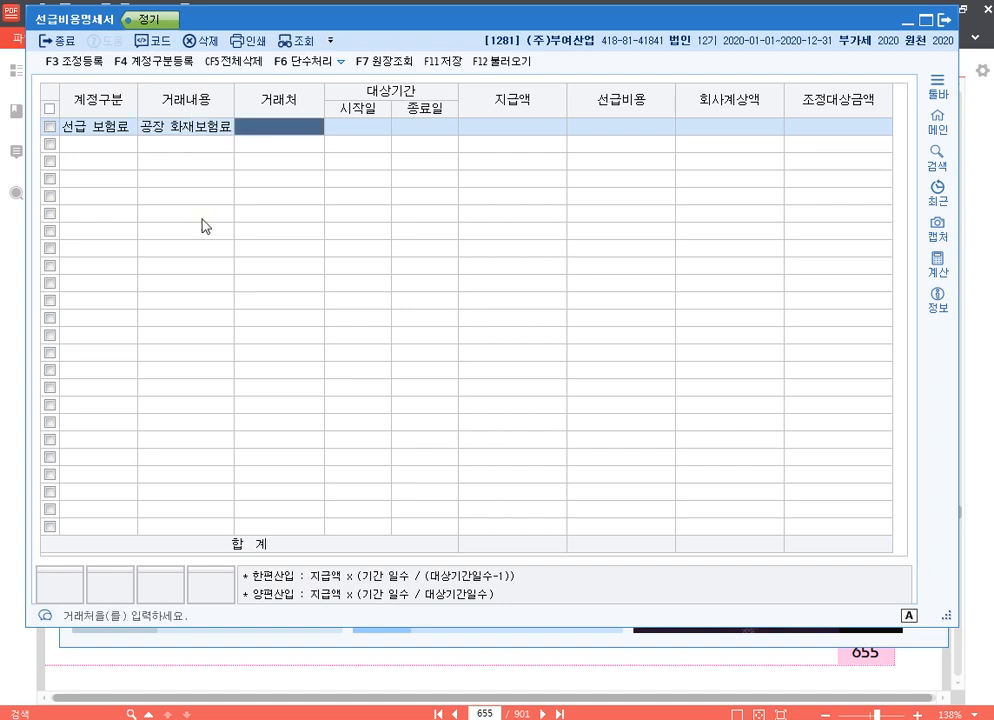
key("Return")
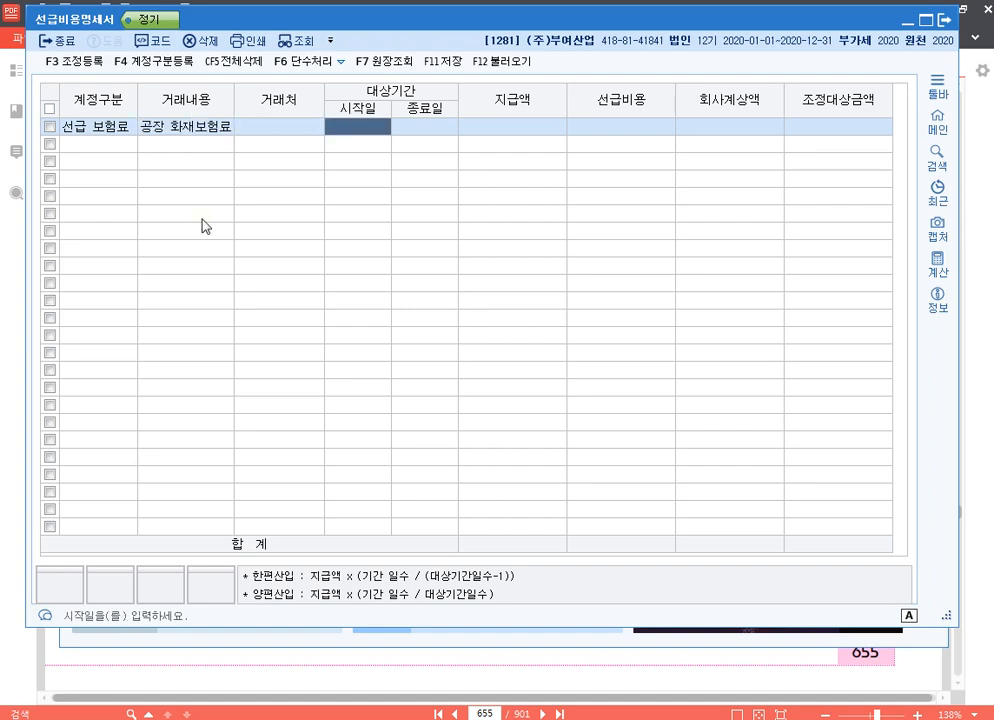
Complete the 공장 화재보험료 row with the period 2020-01-31 to 2021-06-30 and 지급액 1,200,000, leaving 회사계상액 blank.
type("20")
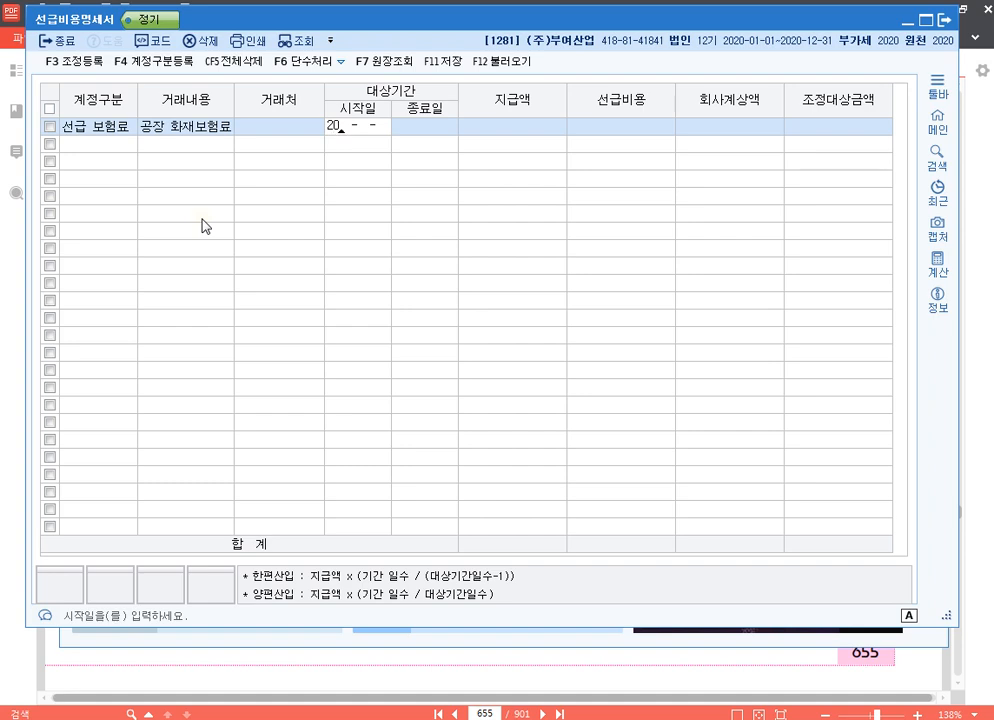
type("20-01-31")
key("Return")
type("202")
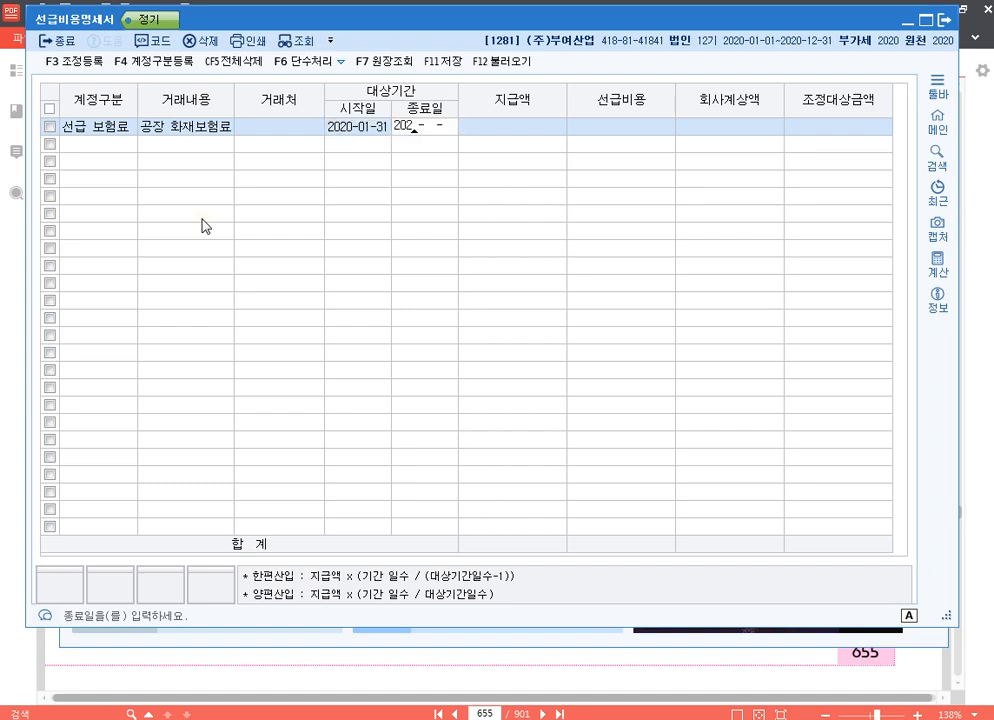
type("1-06-30")
key("Return")
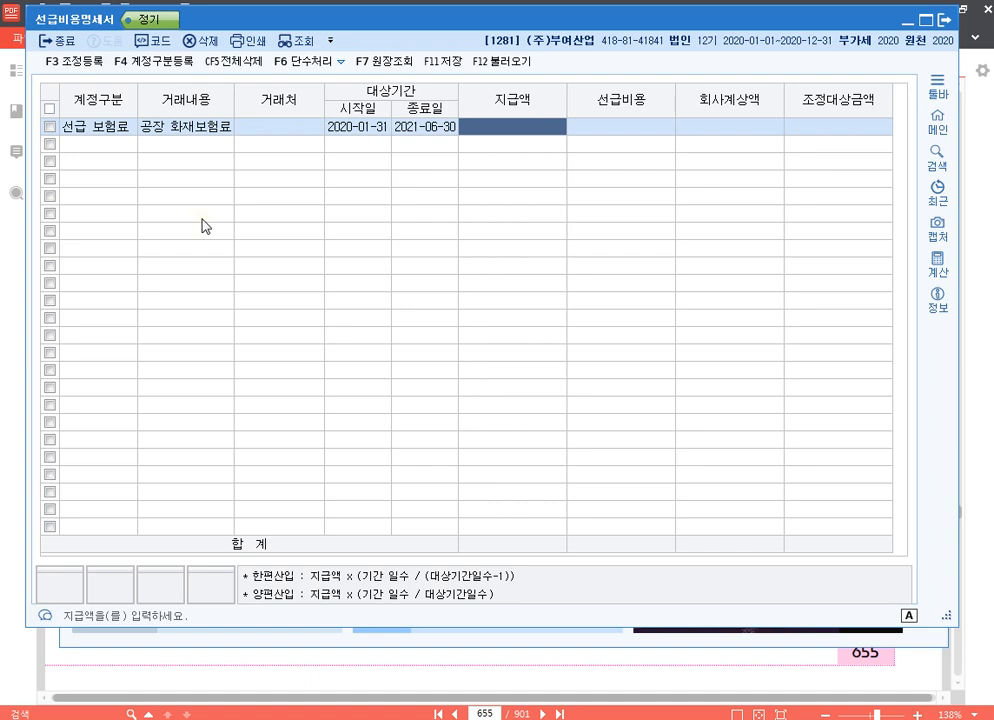
type("1200000")
key("Return")
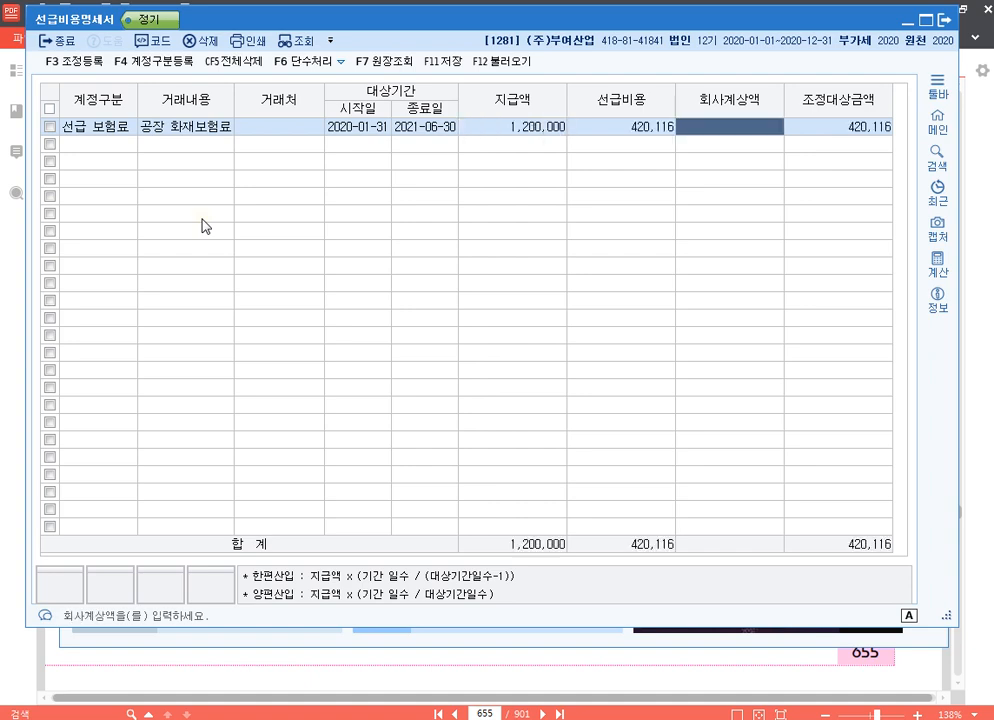
key("Return")
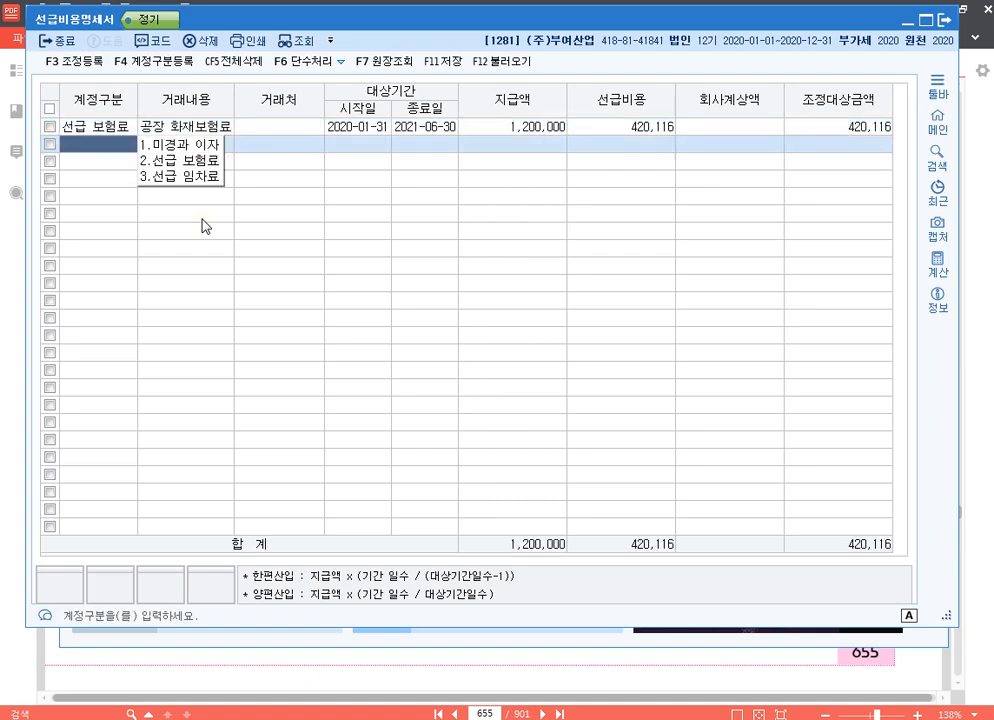
Start the second row as 선급 보험료 with 거래내용 손해보상보험금, leaving 거래처 blank.
type("2송")
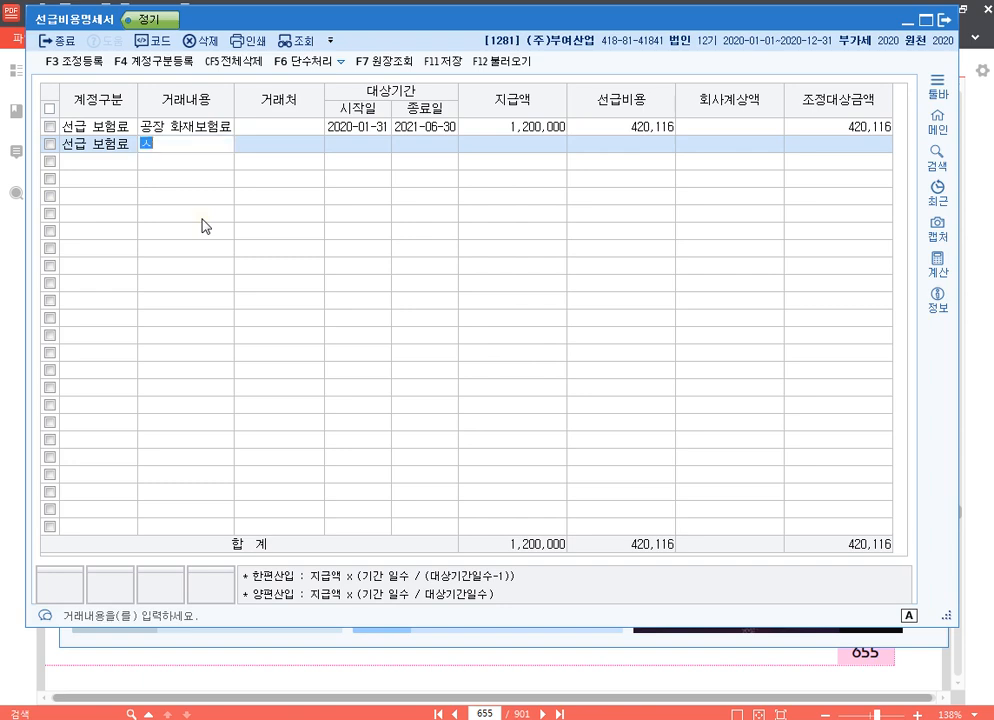
type("해보상")
type("보험금")
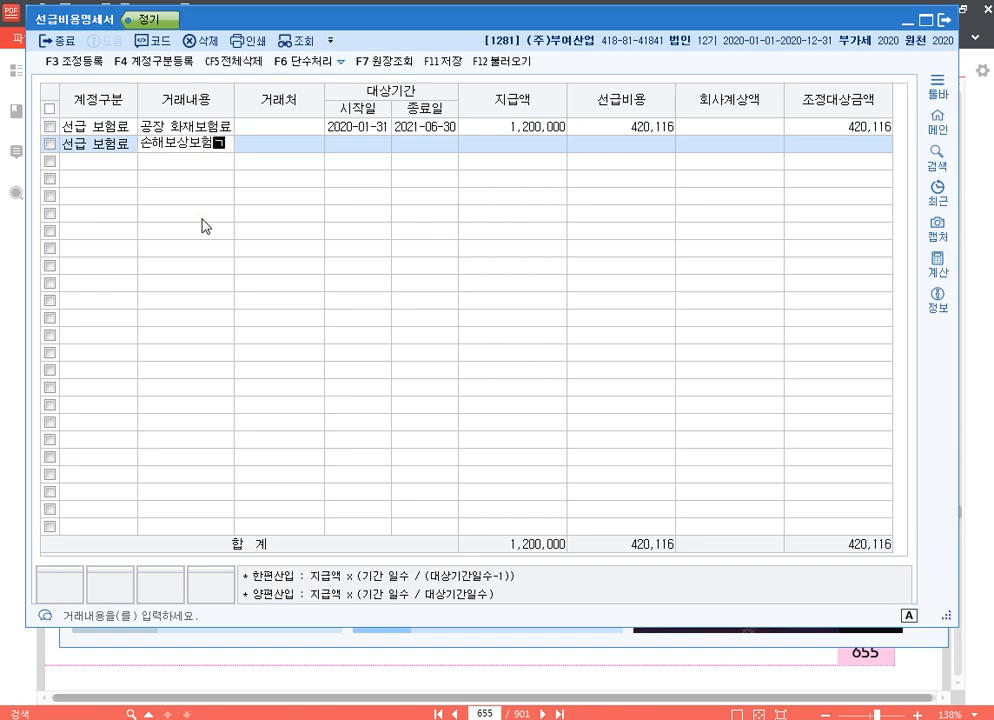
key("Return")
Complete the 손해보상보험금 row with the period 2020-07-01 to 2022-06-30 and 지급액 3,000,000, leaving 회사계상액 blank.
key("Return")
type("2020-07-01")
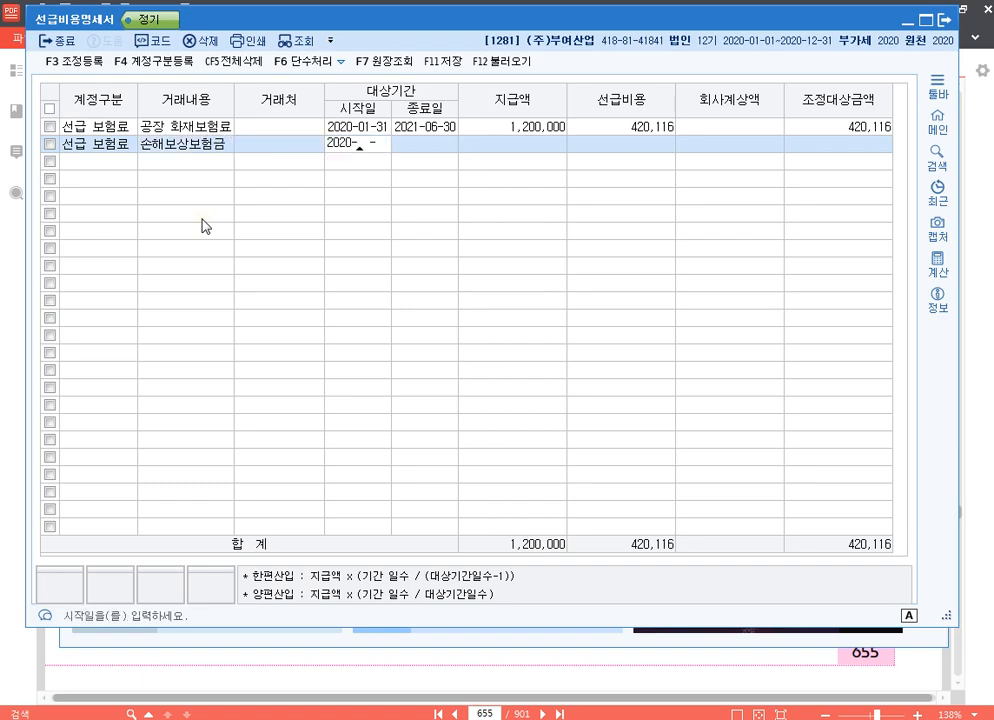
key("Return")
type("2")
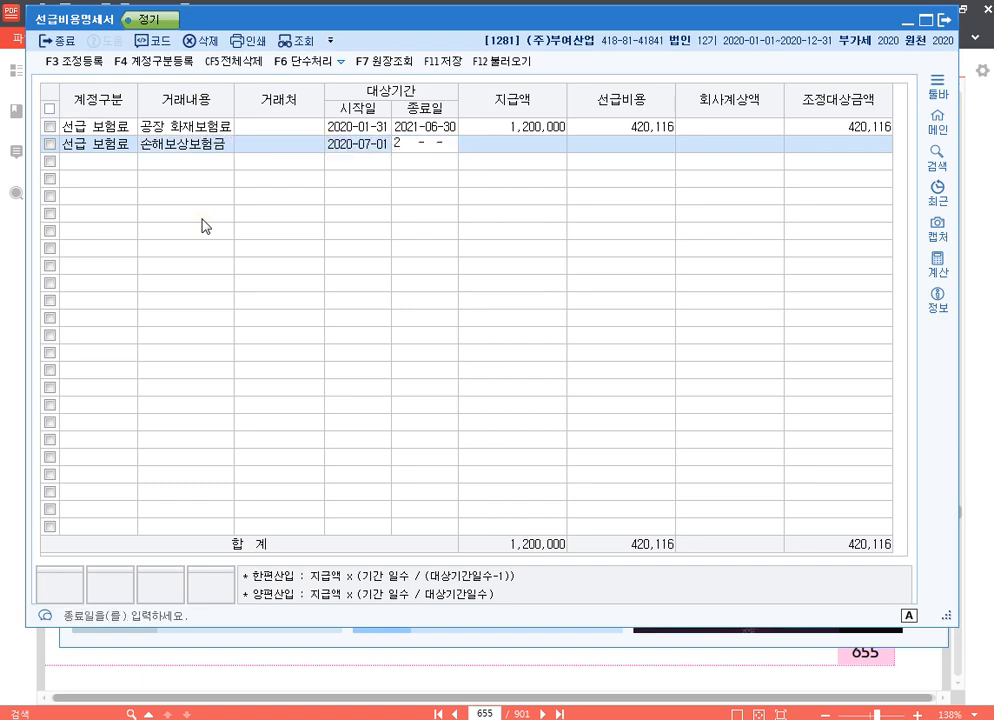
type("022-06-30")
key("Return")
type("3000000")
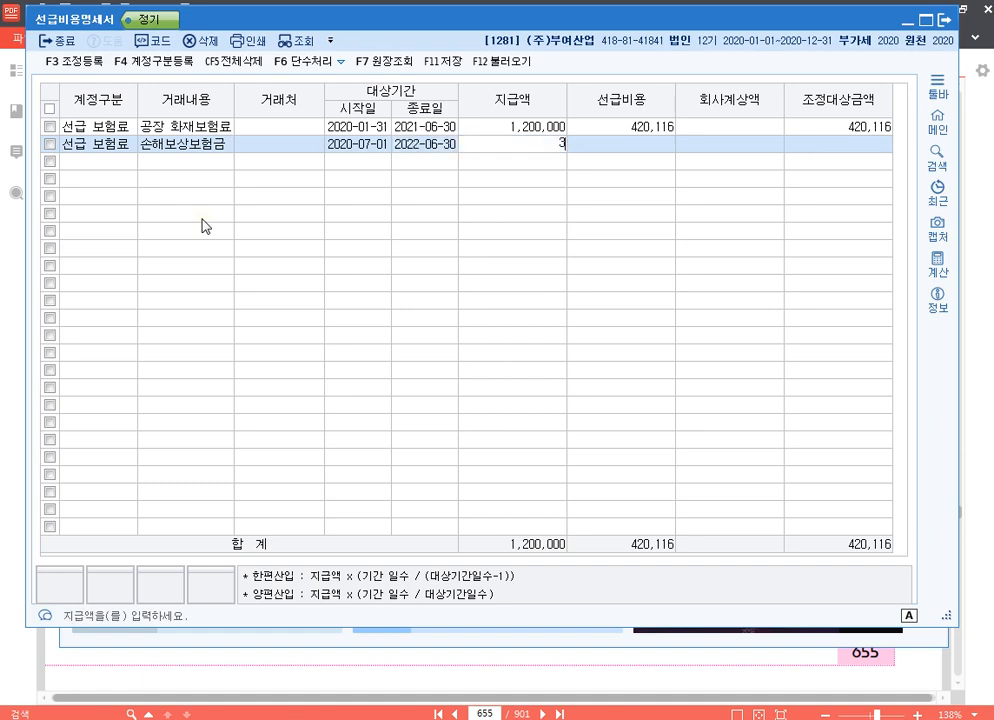
key("Return")
Start the third row as 선급 보험료 with 거래내용 이행보증보험, leaving 거래처 blank.
key("Return")
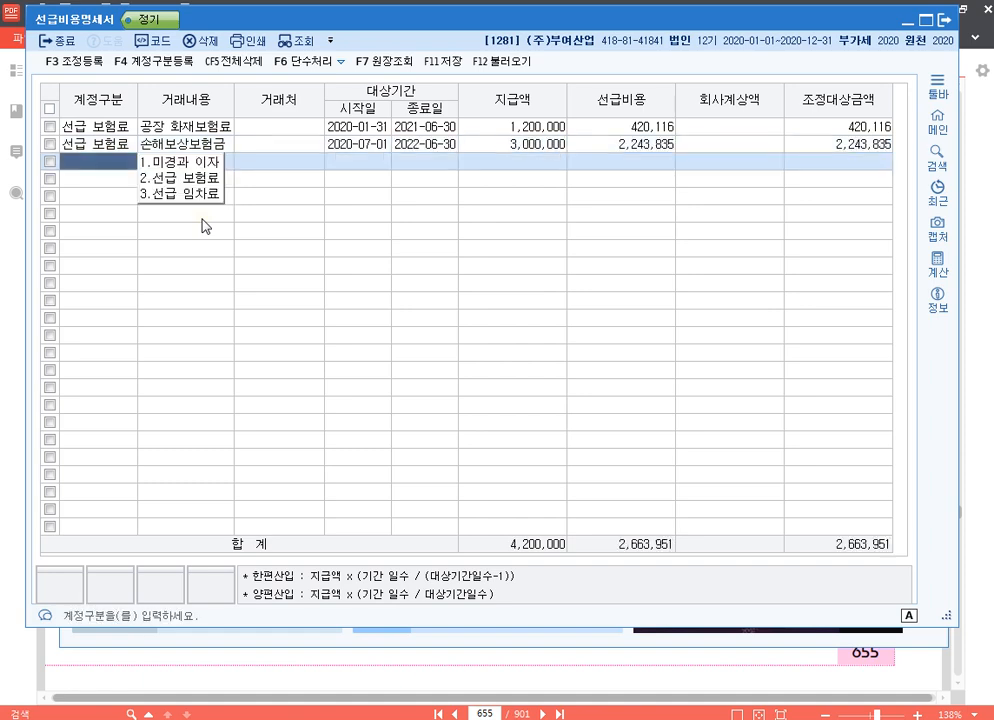
type("2")
key("Return")
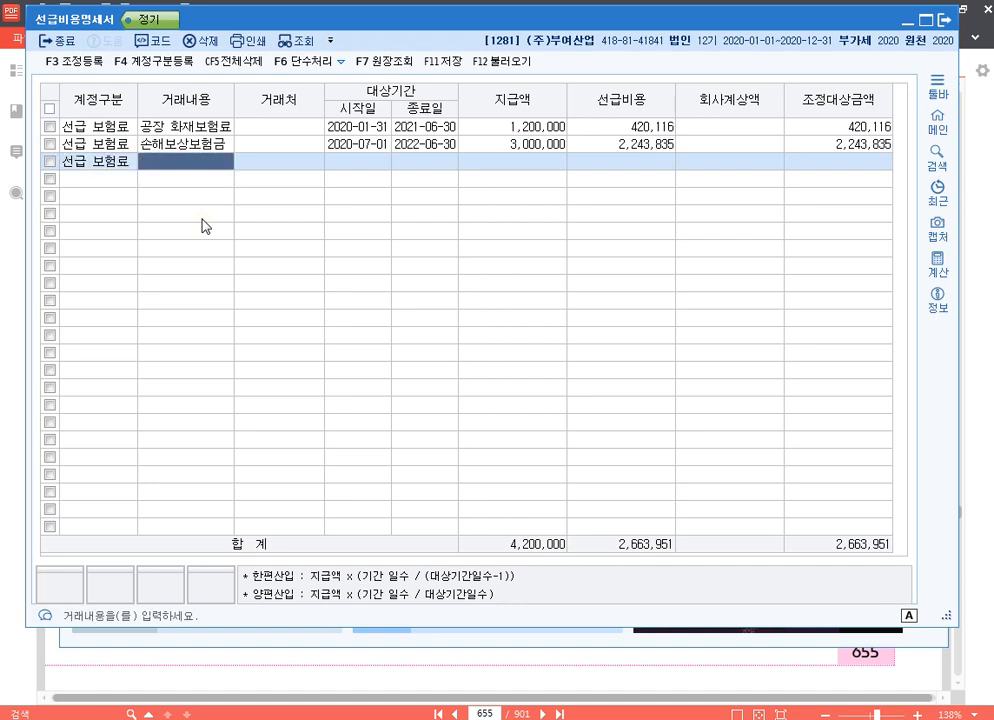
type("이행보")
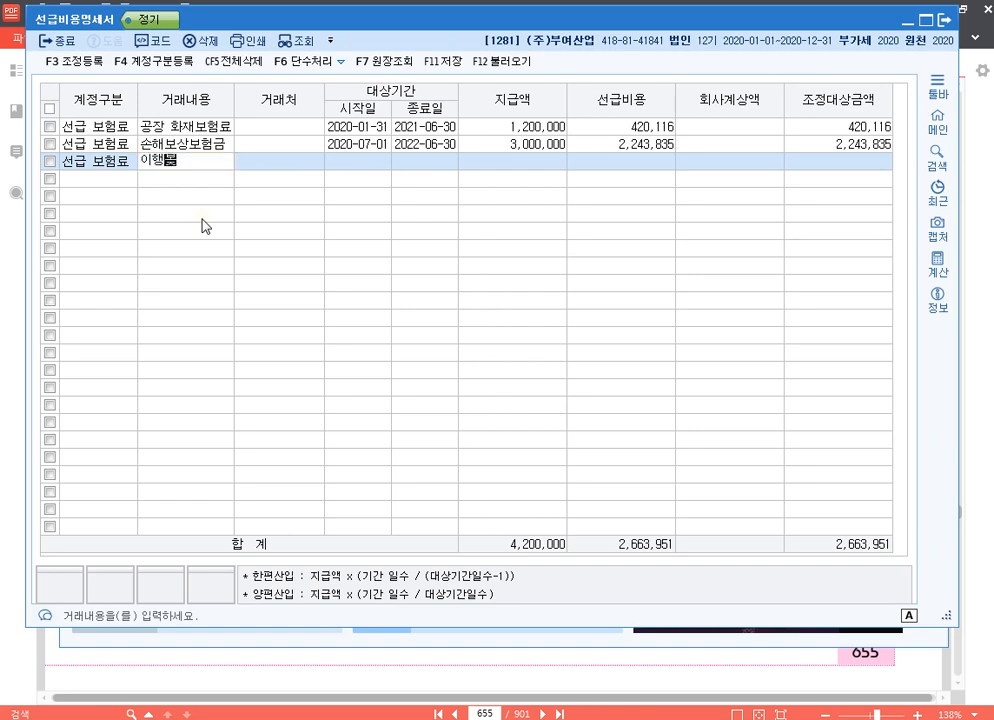
type("증ㅂ보험")
key("Return")
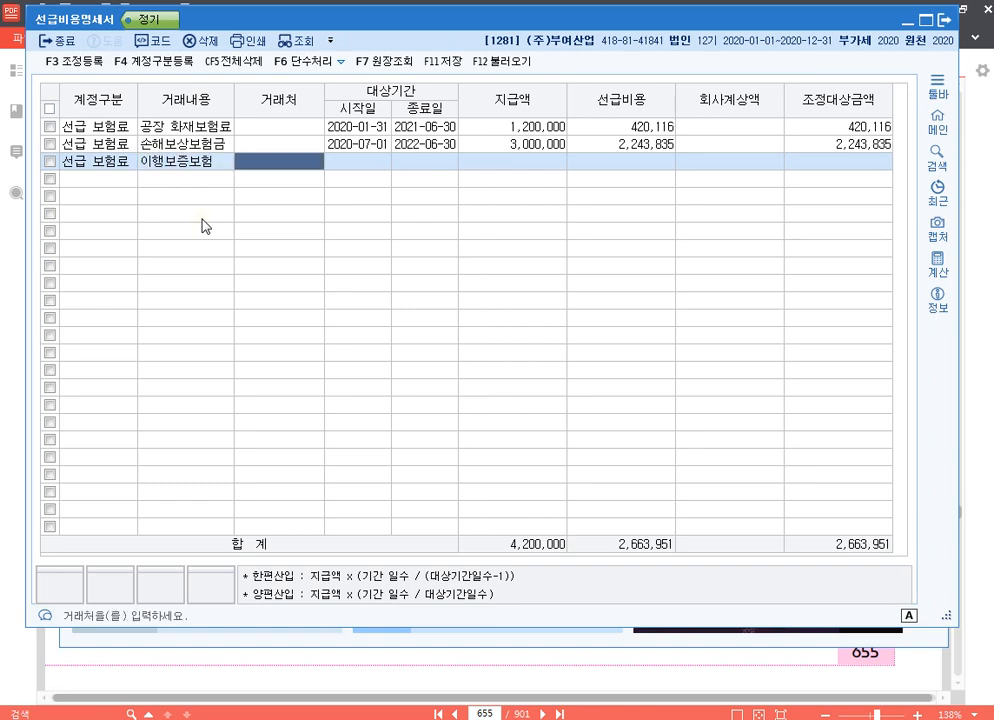
key("Return")
Complete the 이행보증보험 row with the period 2020-08-08 to 2020-09-22 and 지급액 250,000, leaving 회사계상액 blank.
type("20200808")
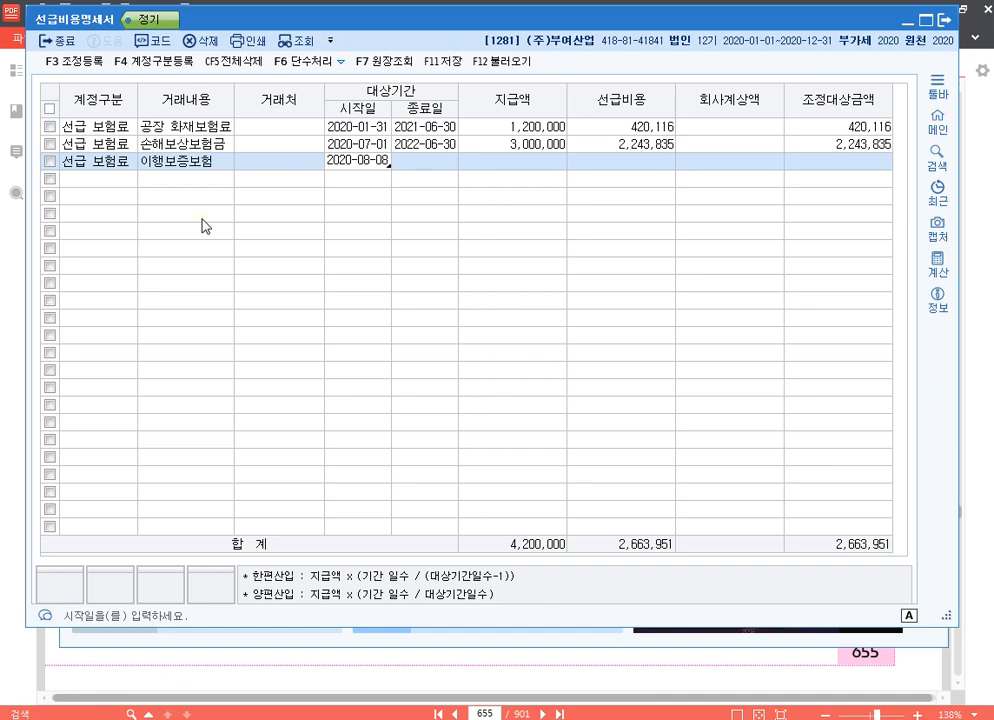
key("Return")
type("2020-09-22")
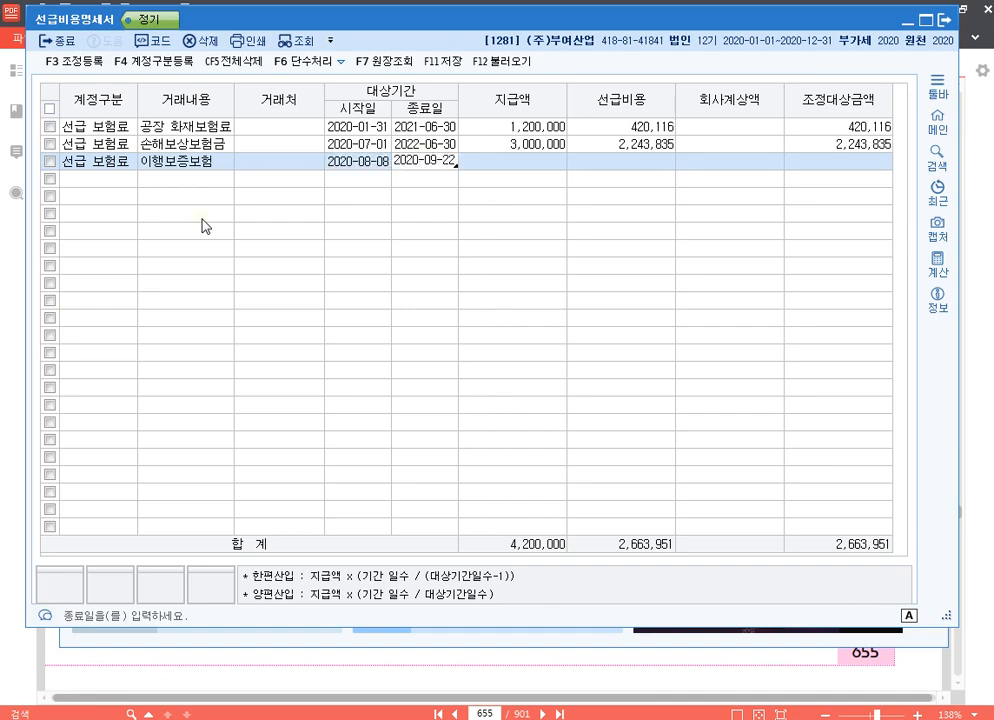
key("Return")
type("250000")
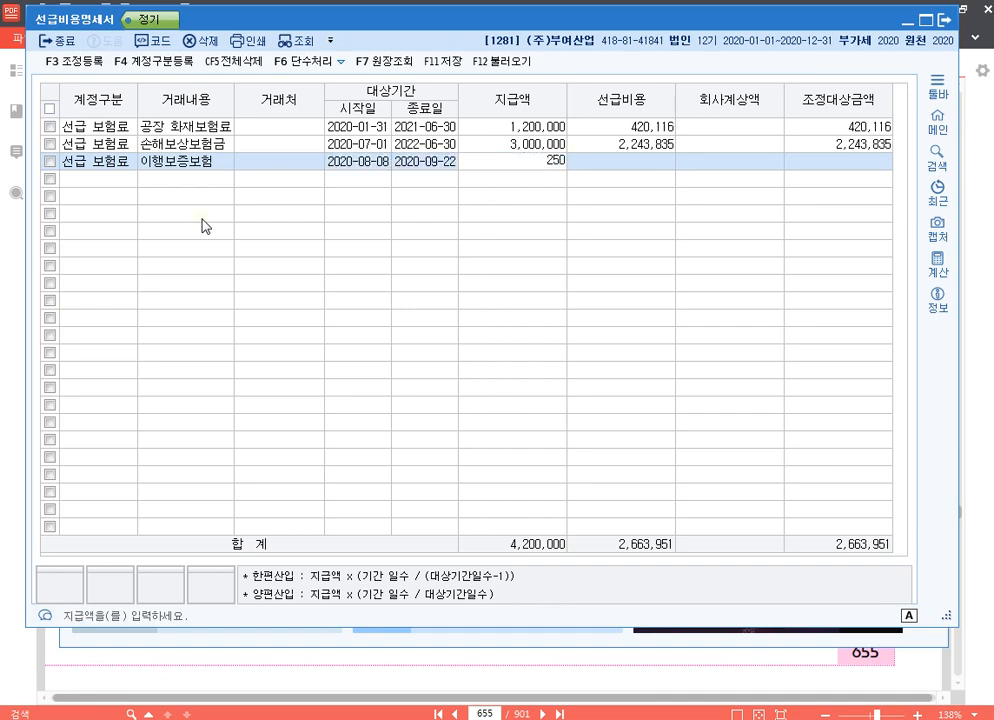
key("Return")
key("Return")
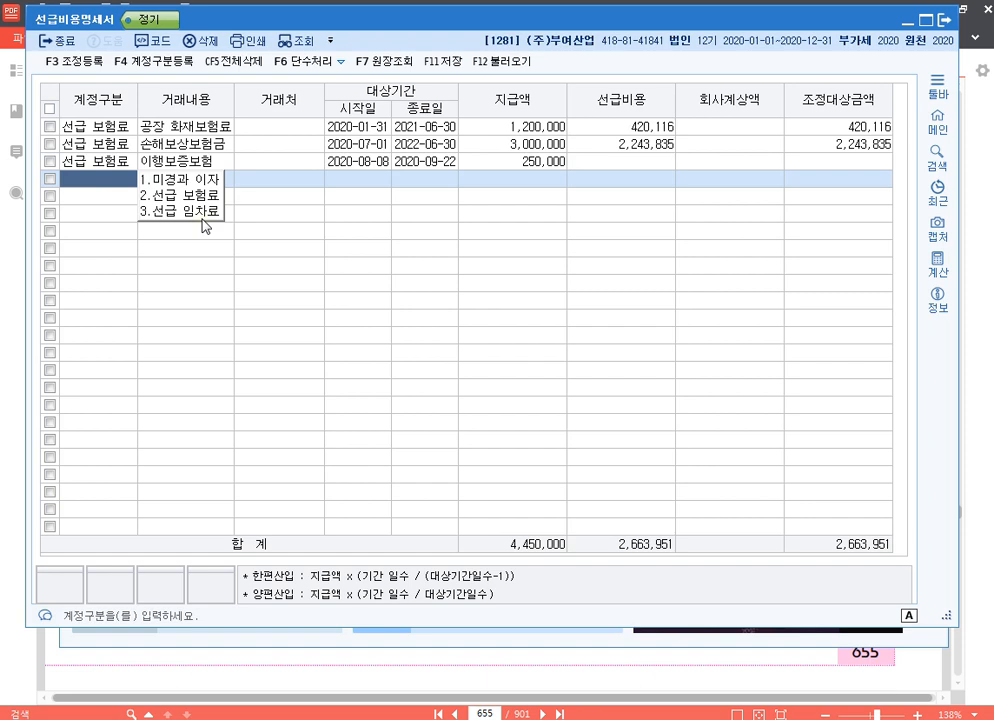
Start the fourth row as 선급 보험료 with 거래내용 생산부 자동차보험료, leaving 거래처 blank.
key("2")
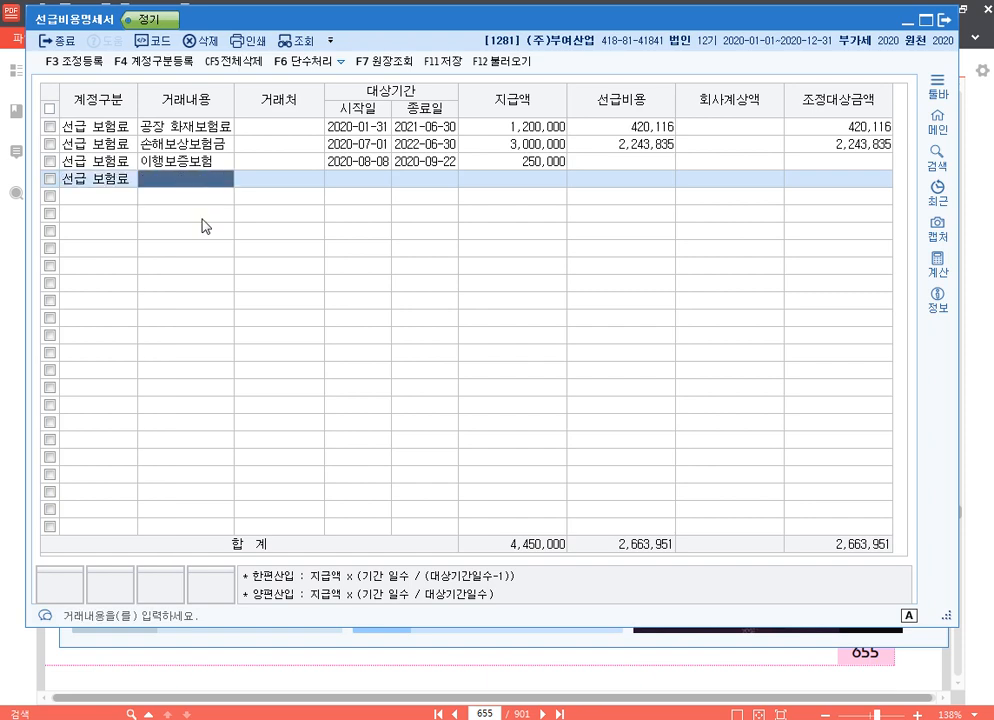
type("생산부ㅈ")
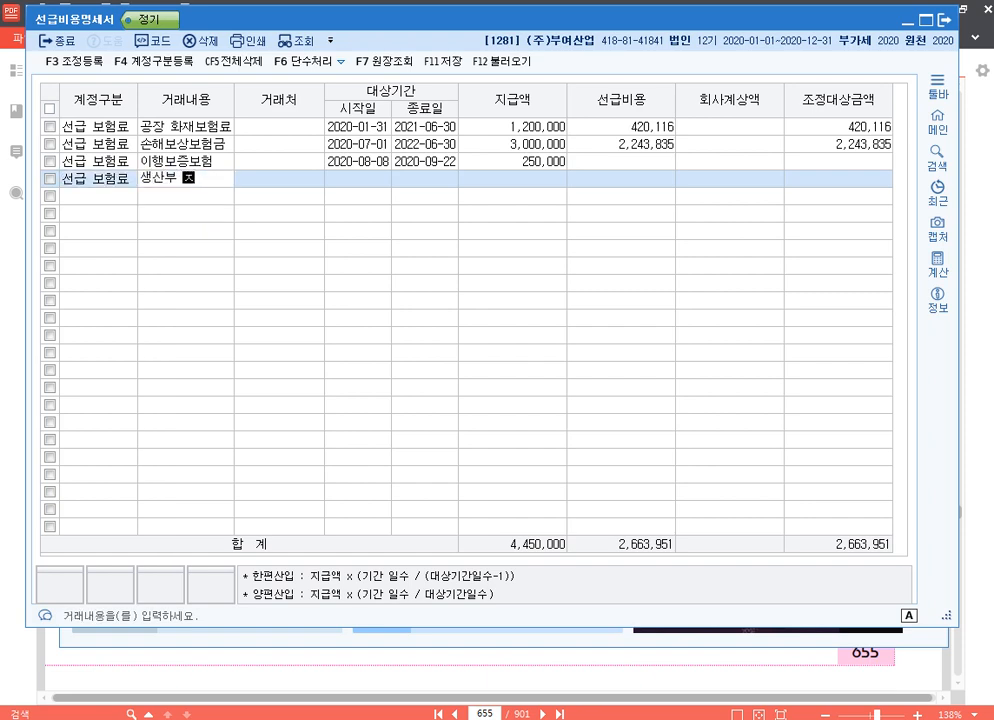
type("자동차보험")
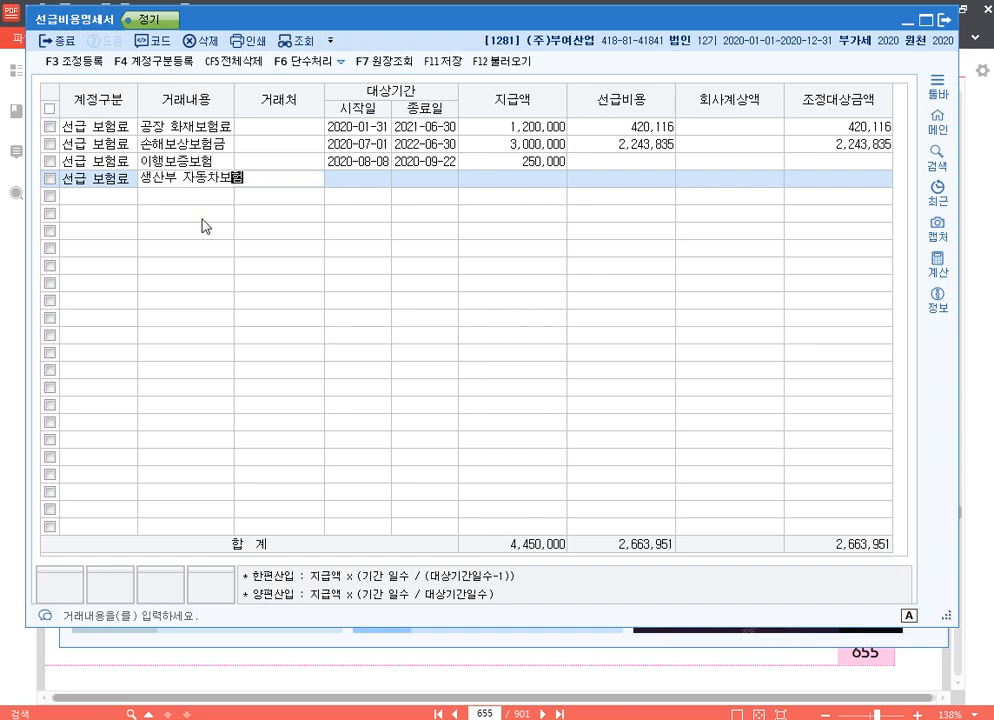
key("Return")
Complete the 생산부 자동차보험료 row with the period 2020-10-25 to 2021-10-25 and 지급액 1,300,000, leaving 회사계상액 blank.
key("Return")
type("2020-")
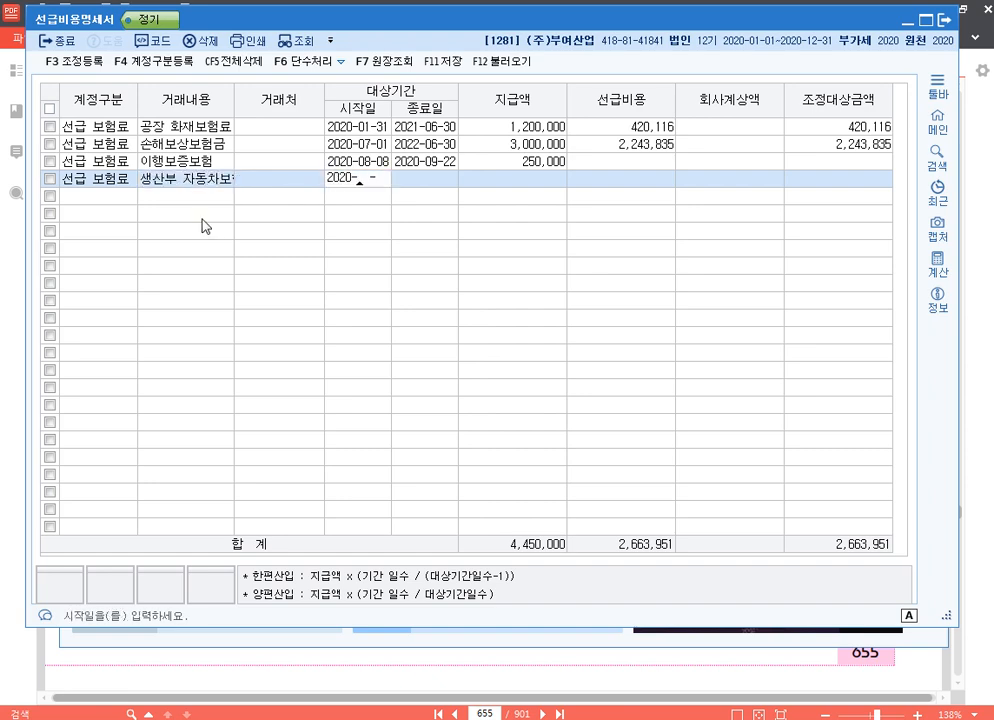
type("10-25")
key("Return")
type("2021-10-")
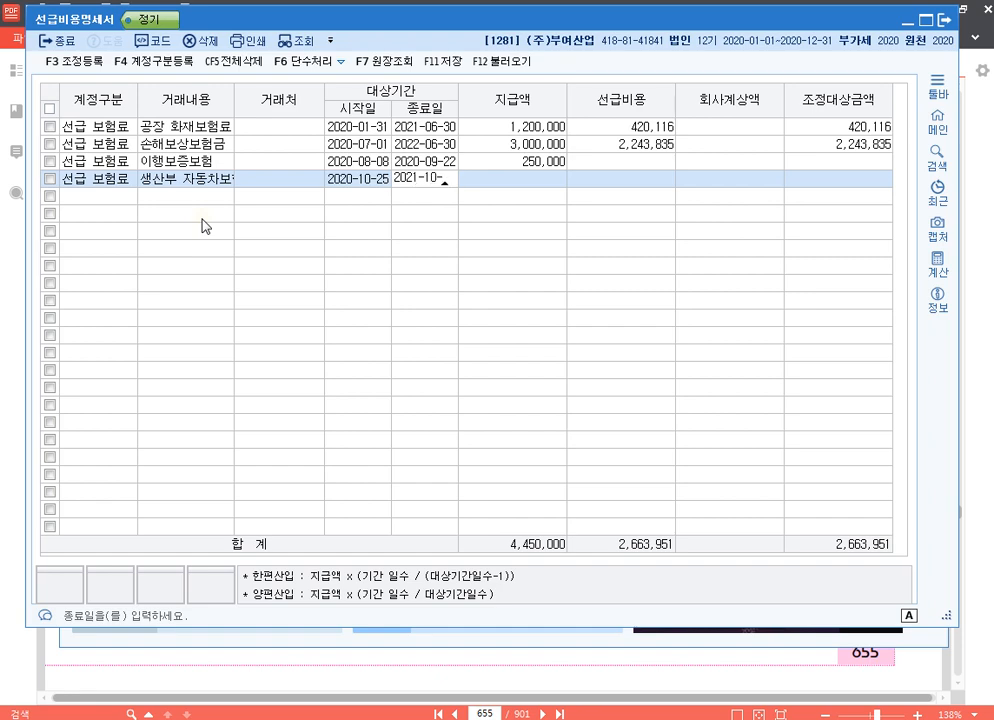
type("25")
key("Return")
type("1,30")
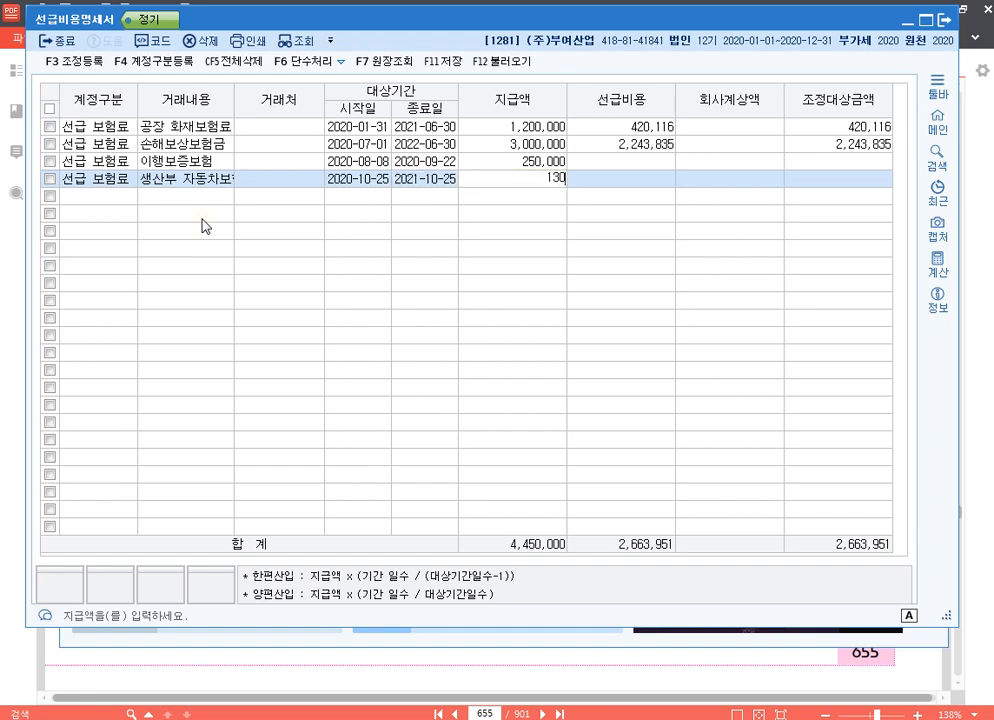
type("0,000")
key("Return")
key("Return")
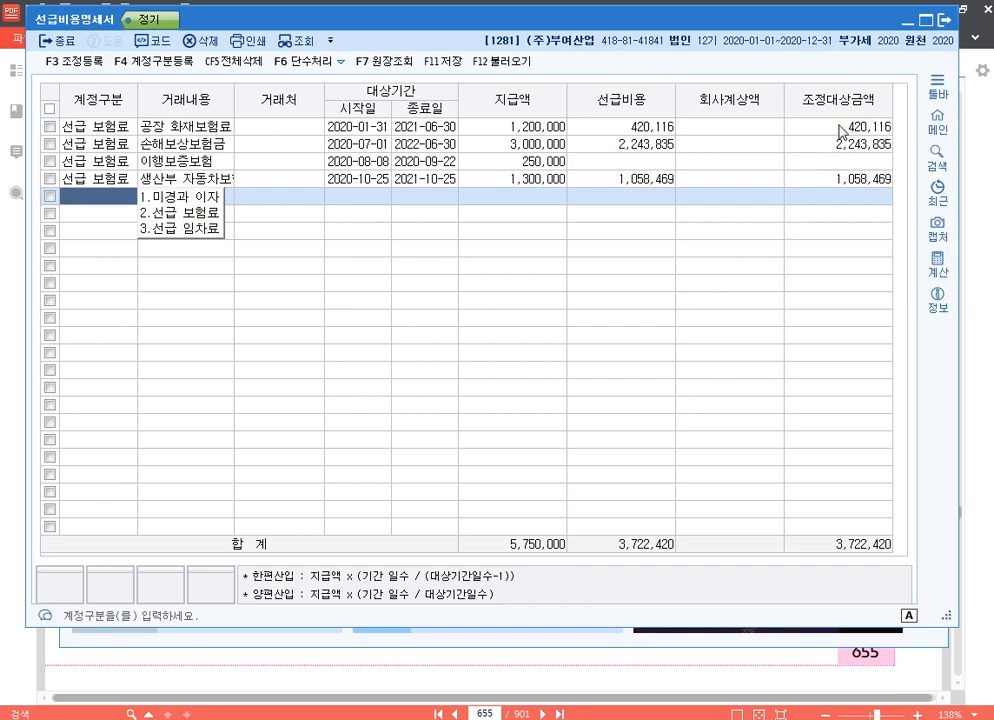
Open 조정 등록 and add 공장화재보험료 with amount 420,116 under 익금산입 및 손금불산입.
left_click(70, 60)
left_click_drag(470, 82, 456, 206)
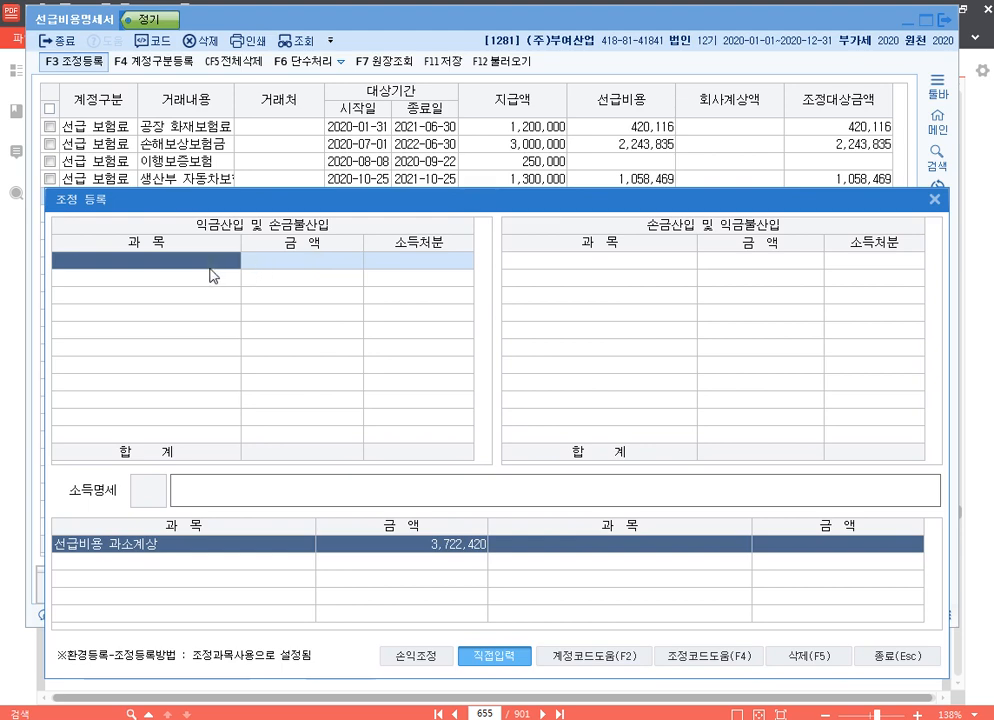
type("공장화재보험료")
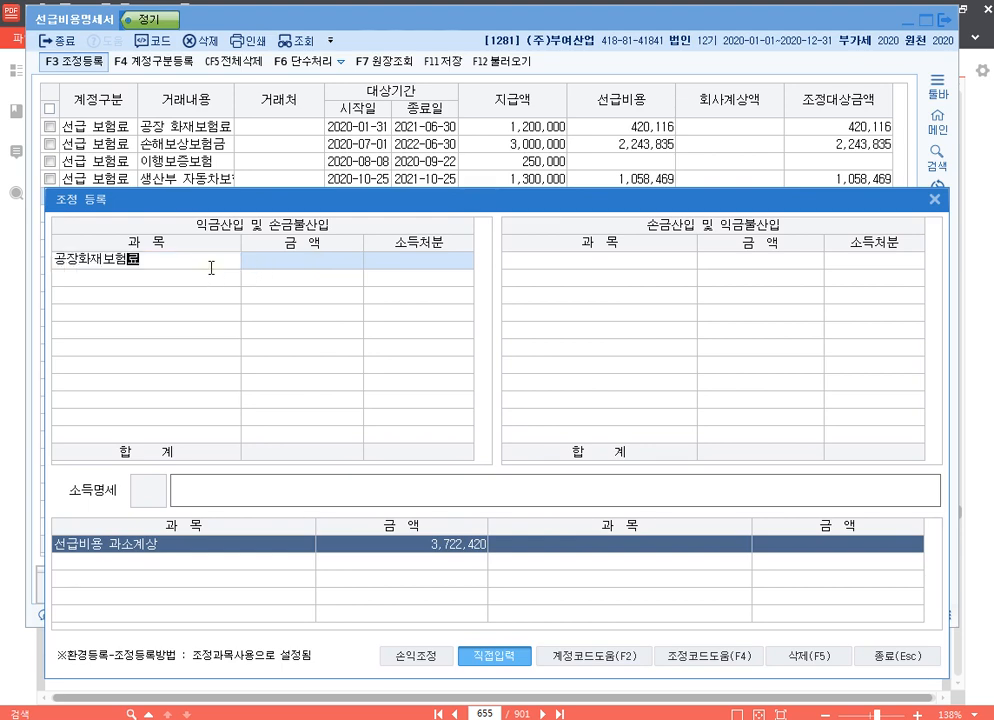
key("Return")
type("4")
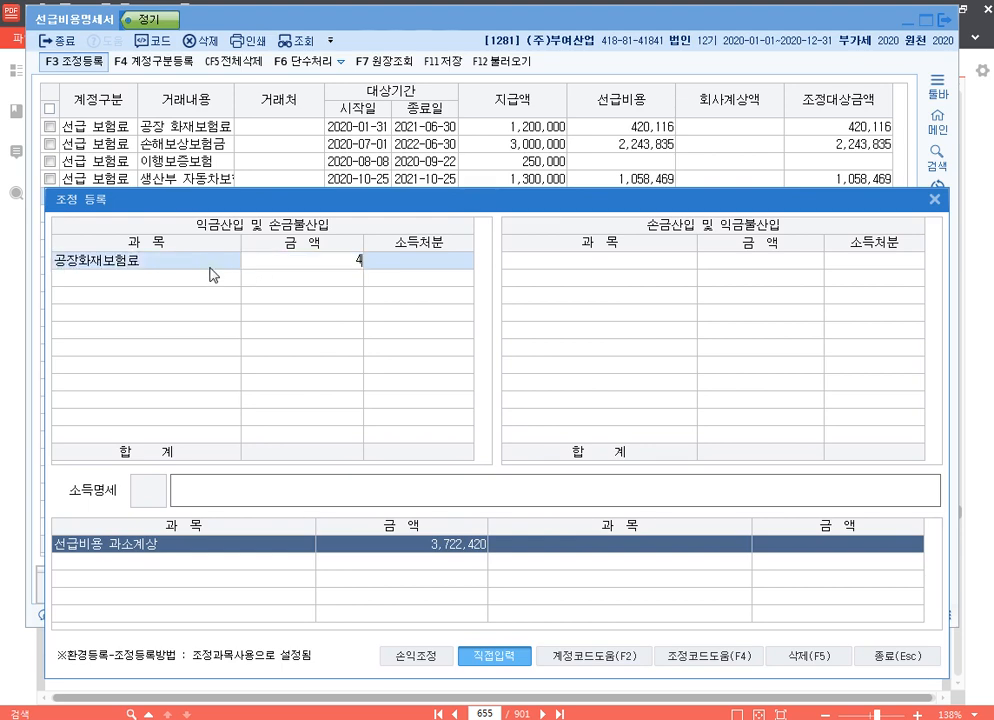
type("20,116")
key("Return")
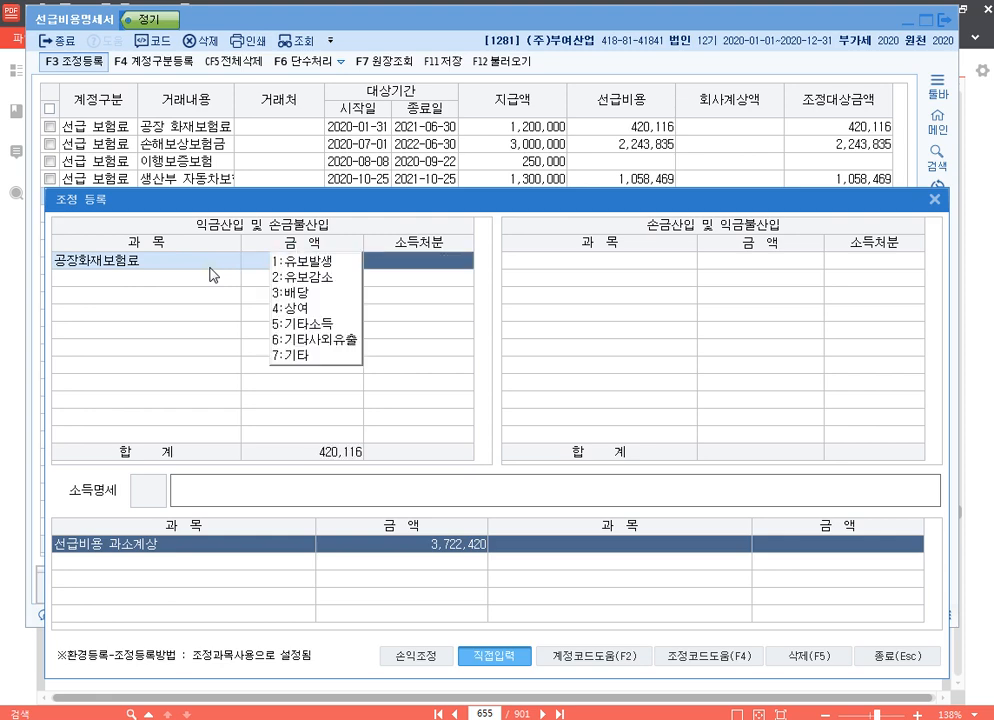
Set the 공장화재보험료 entry's 소득처분 to 유보발생 and its 소득명세 to "손금불산입 공장화재보험료 유보".
type("1손")
type("산입 공사")
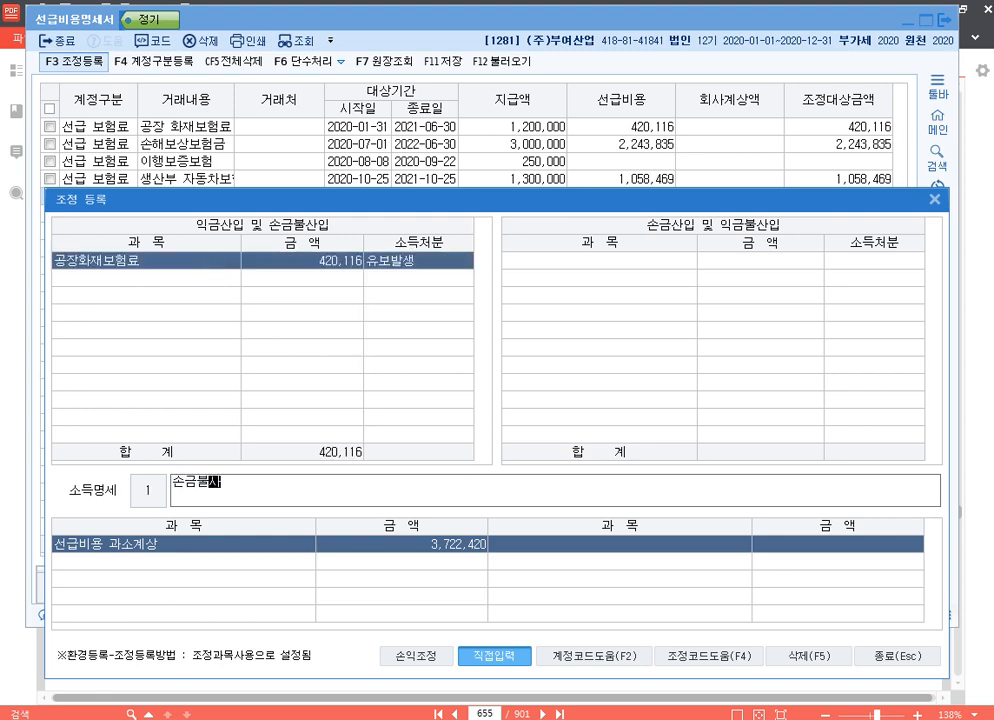
type("화재보험료 유보")
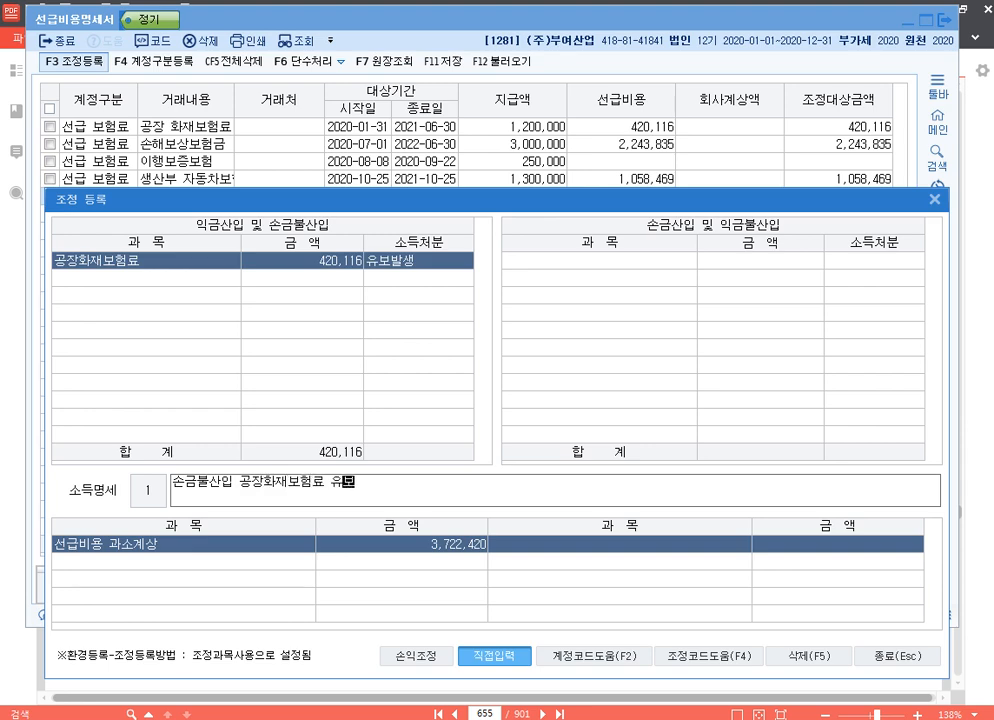
key("Return")
Add 손해보상보험금 with amount 2,243,835 as the second 익금산입 및 손금불산입 entry.
type("손")
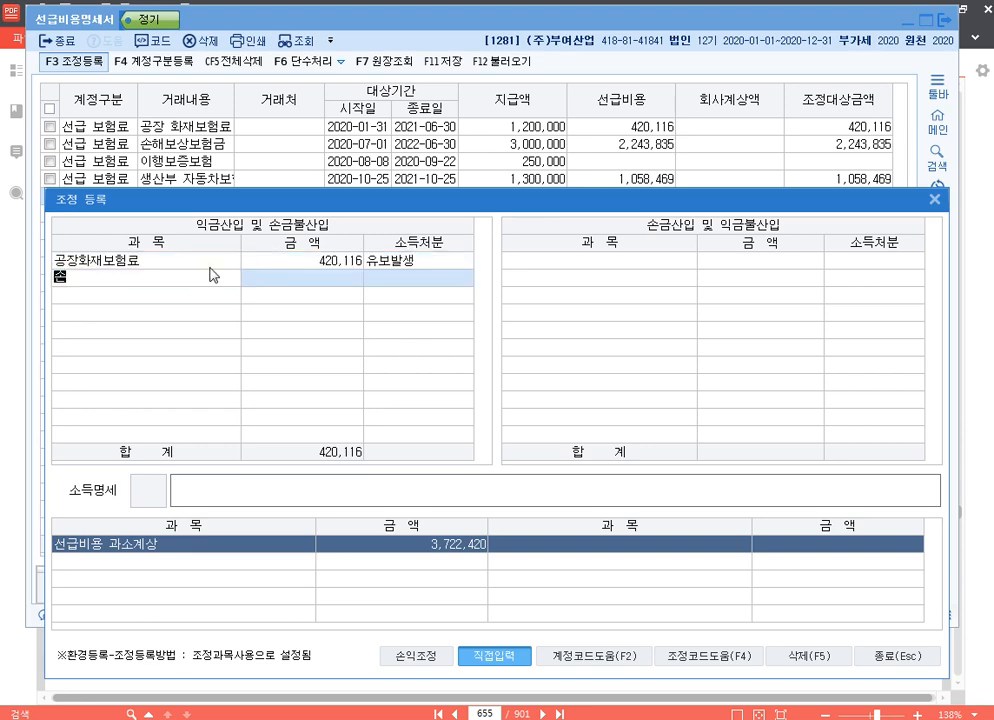
type("해보상보험금")
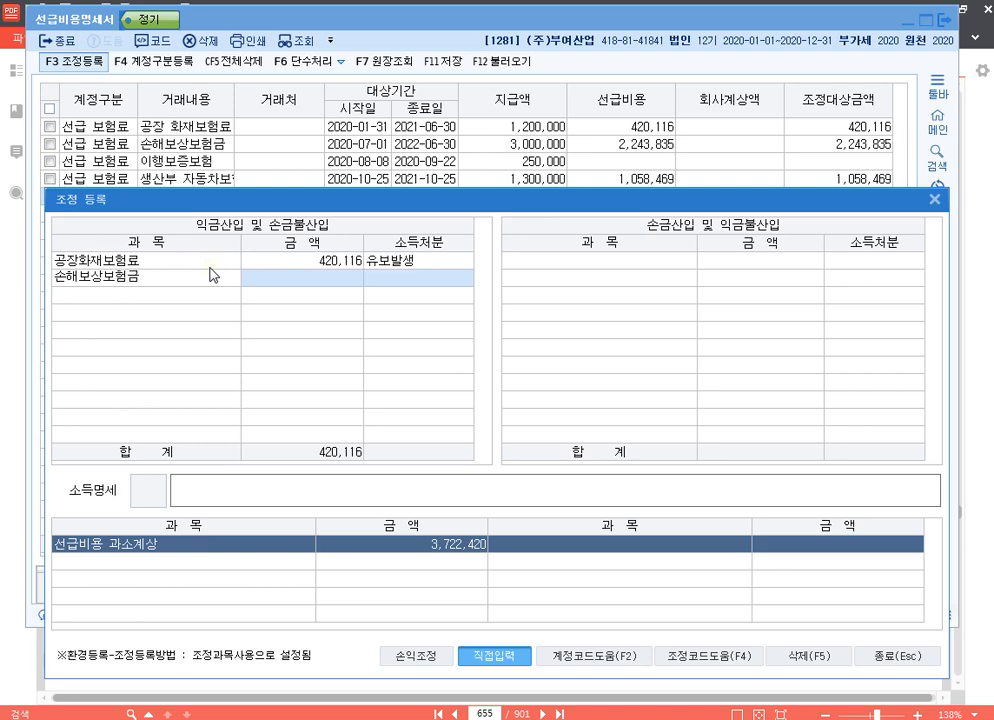
key("Return")
type("2")
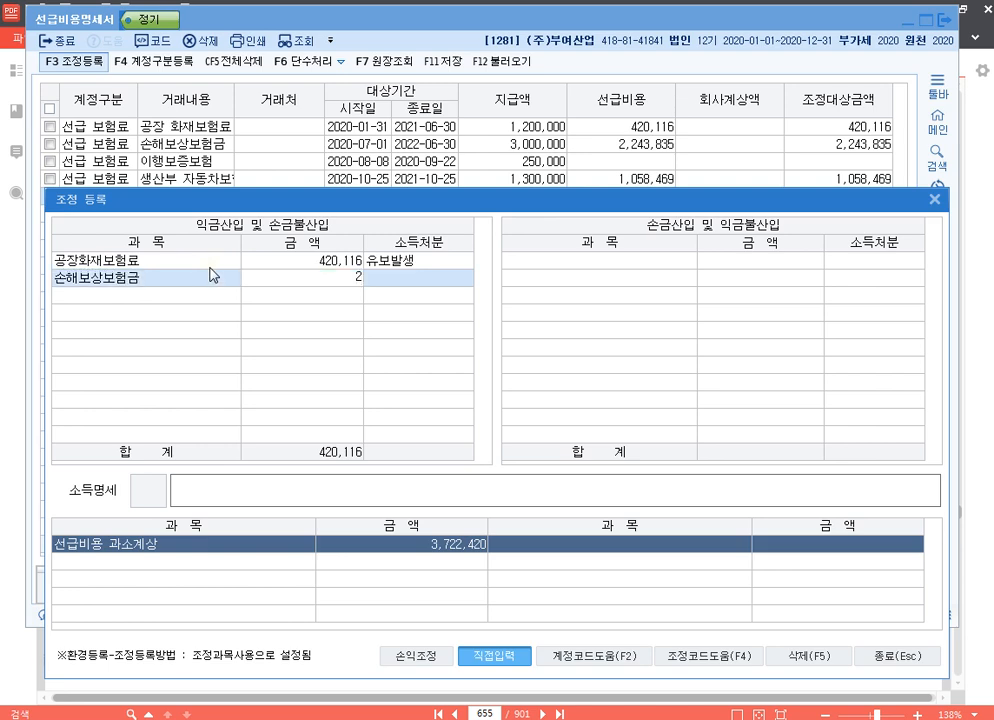
type(",243,835")
key("Return")
Set the 손해보상보험금 entry's 소득처분 to 유보발생 and its 소득명세 to "손금불산입 손해보상보험금 유보".
type("1")
key("Return")
type("손")
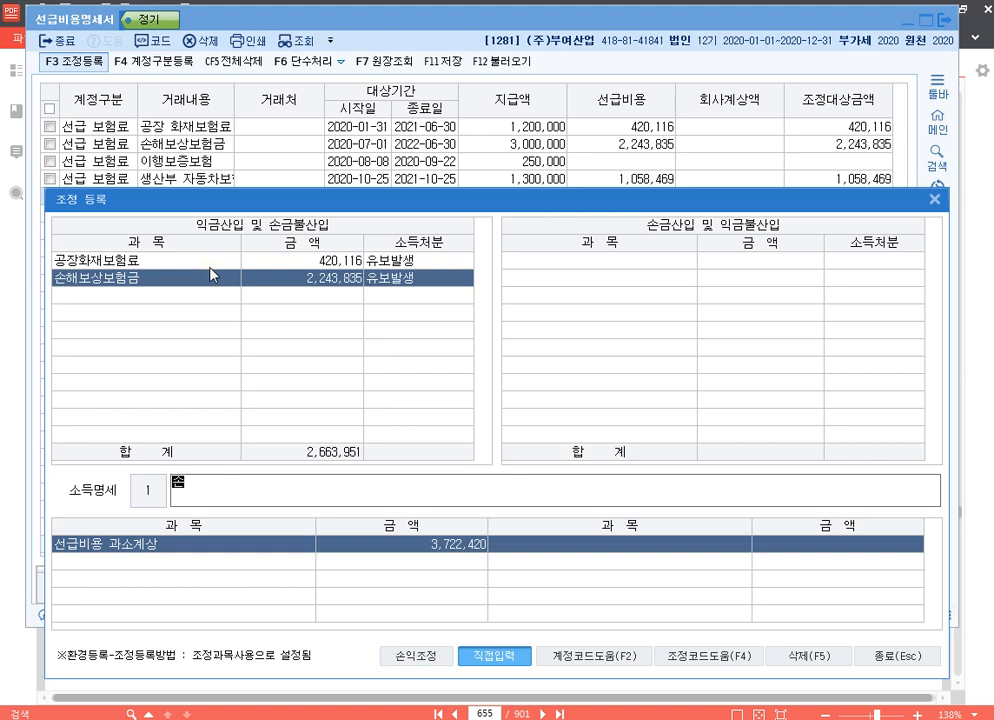
type("금불산입 손해")
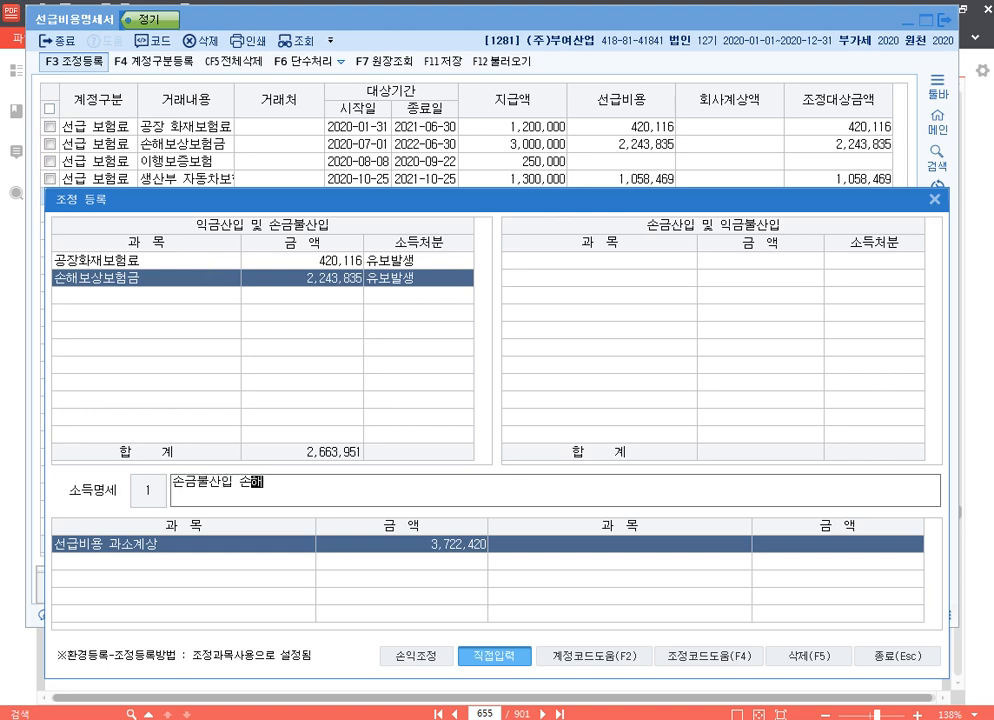
type("보상보험금 유보")
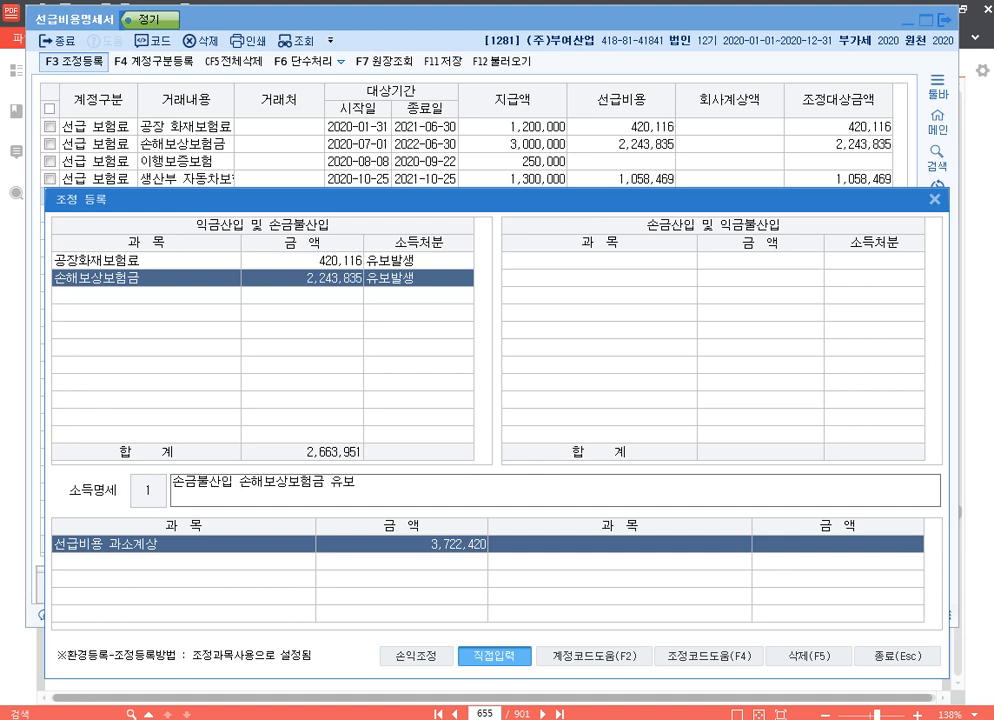
key("Return")
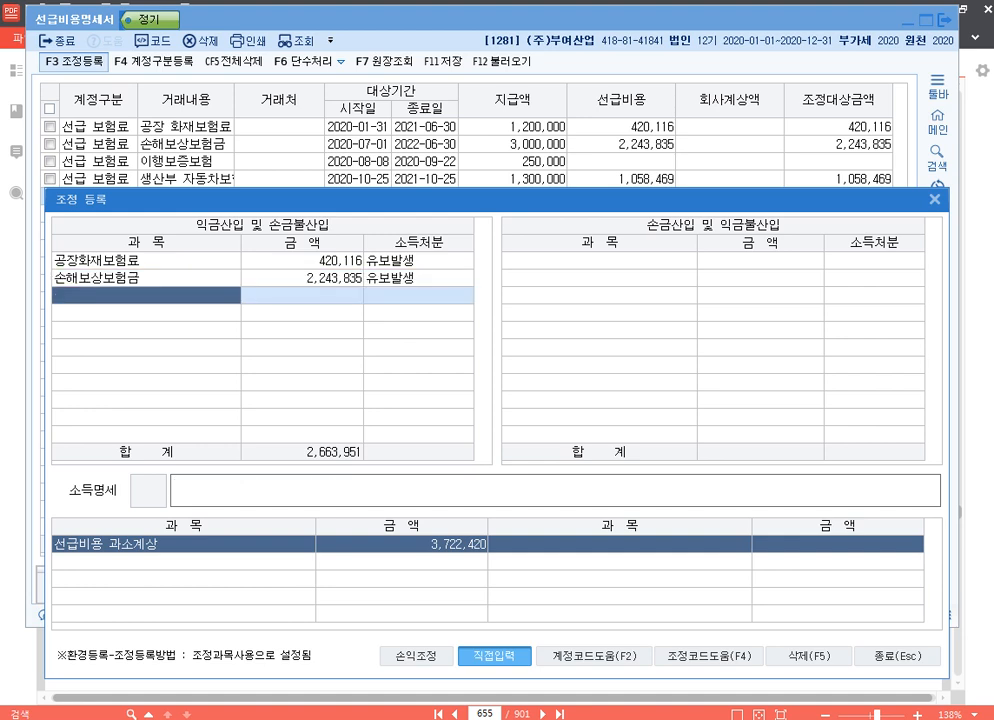
Add 생산부 자동차보험 with amount 1,058,469 as the third 익금산입 및 손금불산입 entry.
type("생산")
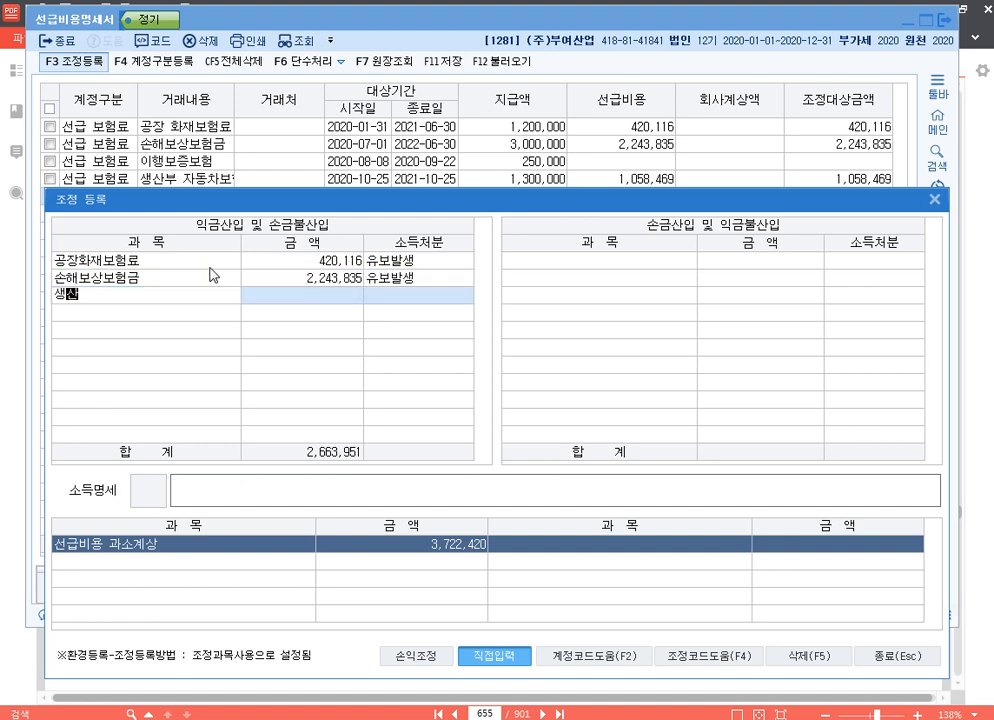
type("부 자동차보험")
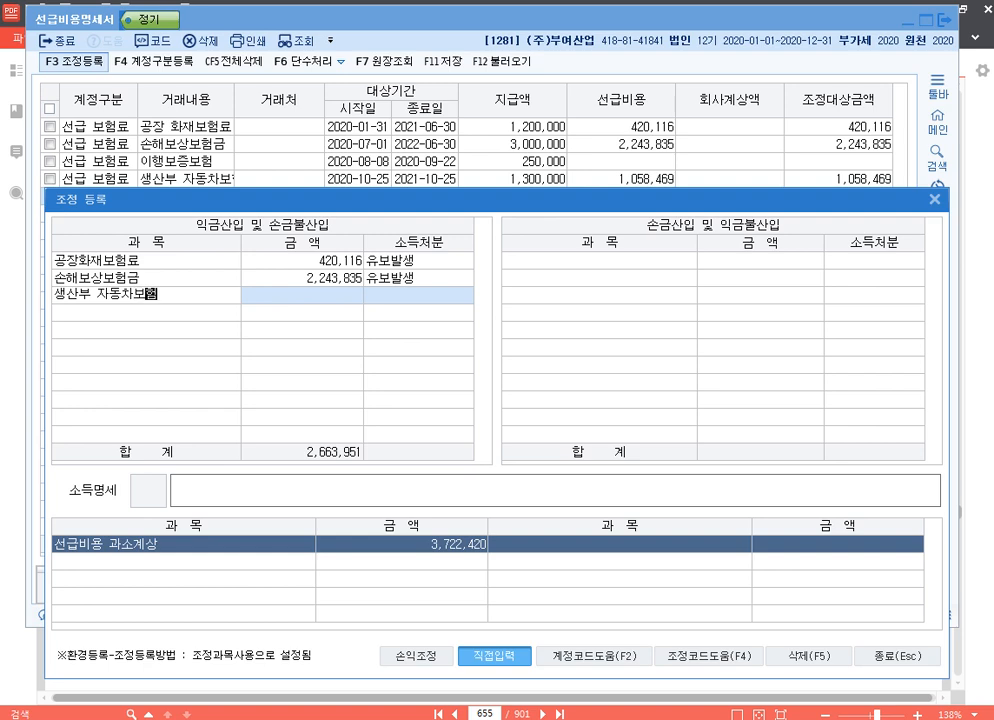
key("Return")
type("1,05")
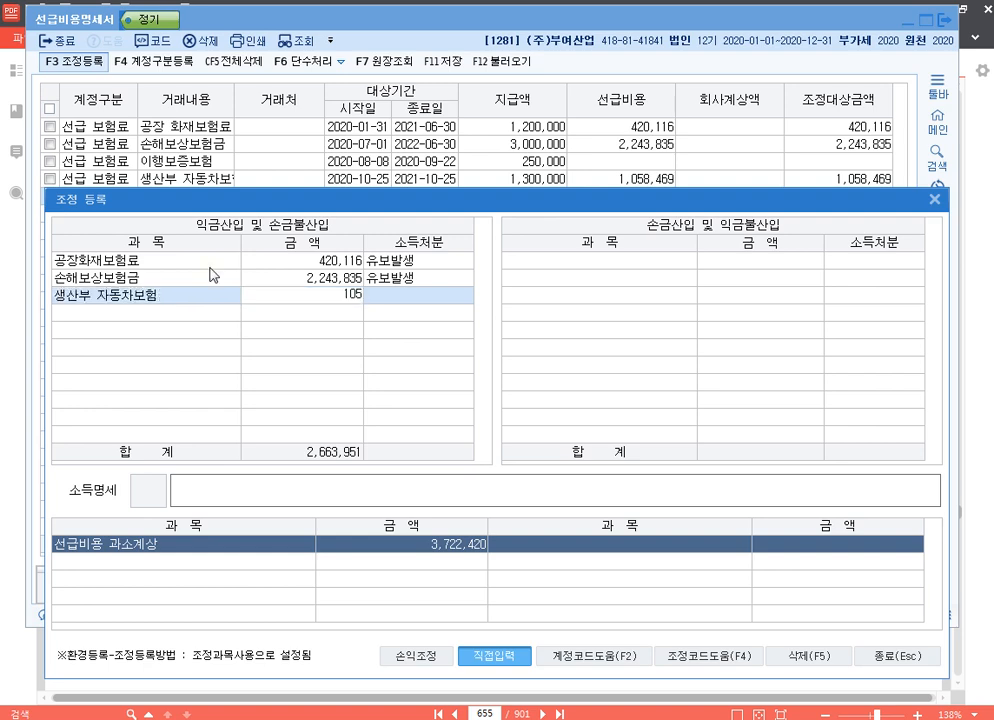
type("8,469")
key("Return")
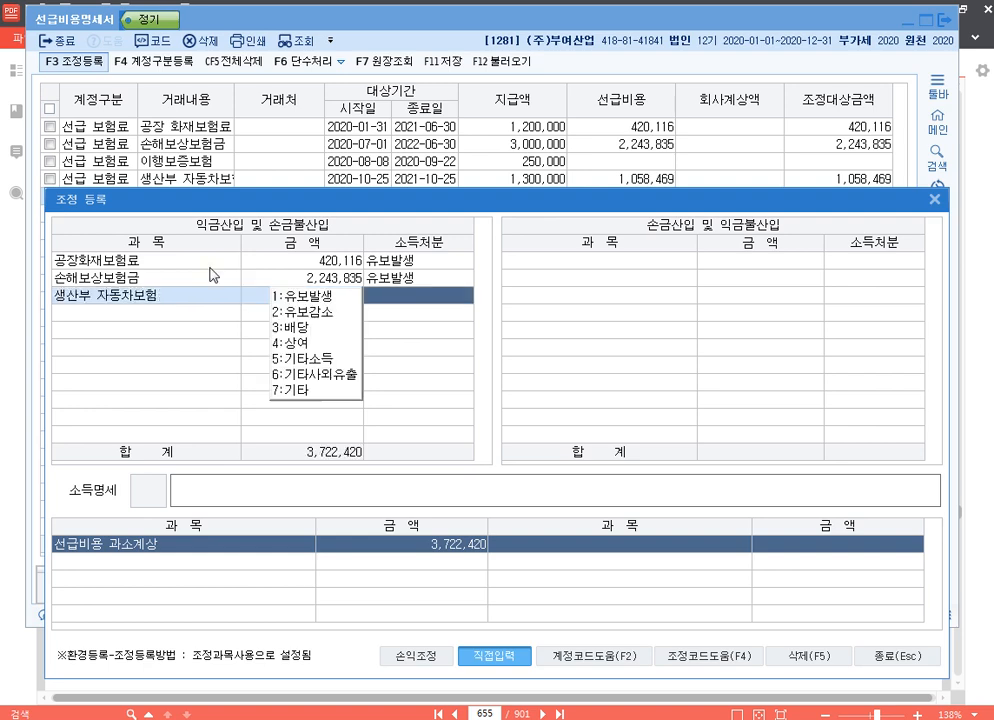
Set the 생산부 자동차보험 entry's 소득처분 to 유보발생 and its 소득명세 to "손금불산입 생산부 자동차보험 유보".
type("1손")
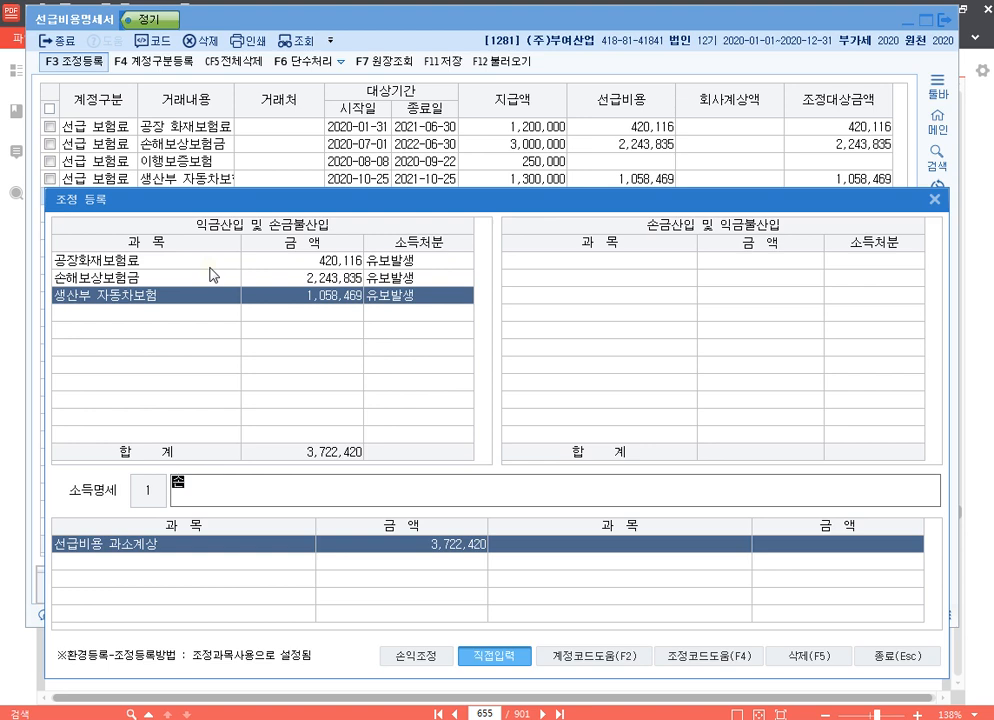
type("금불사ㄴ입 생산부 자동ㅊ")
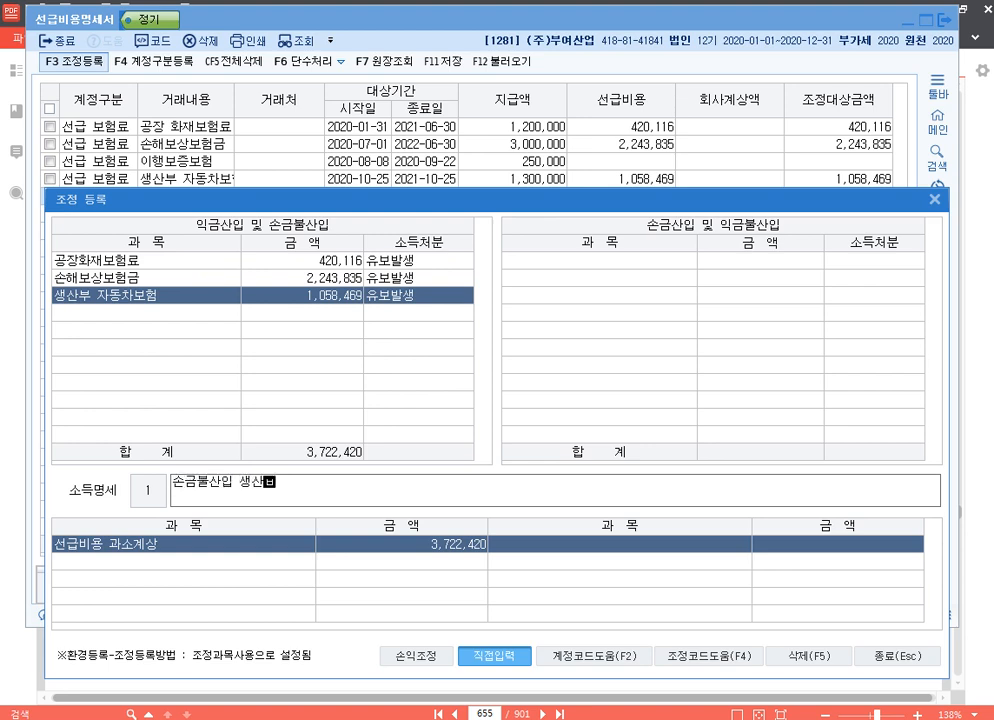
type("ㅏ보험 유보")
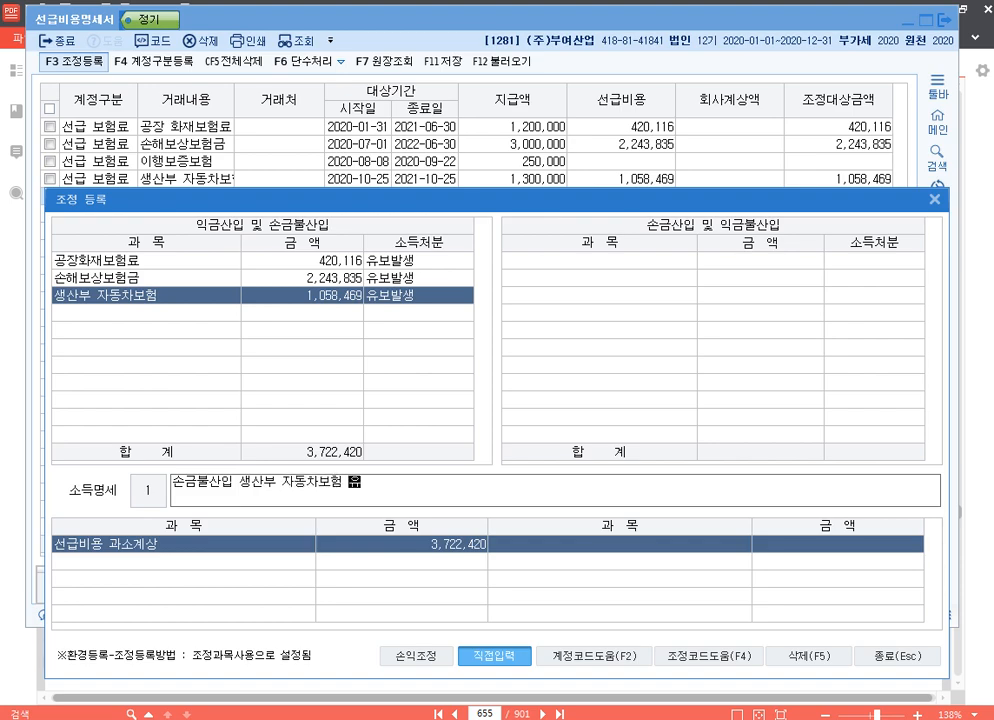
key("Return")
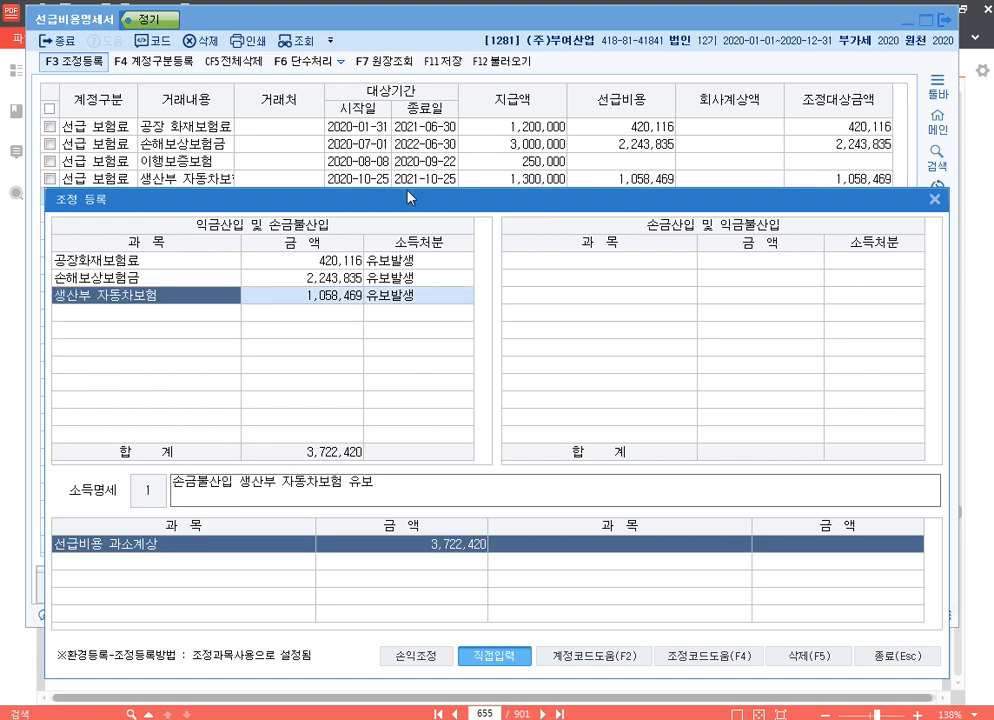
Close 조정 등록, exit 선급비용명세서 and save its data.
left_click_drag(478, 203, 468, 38)
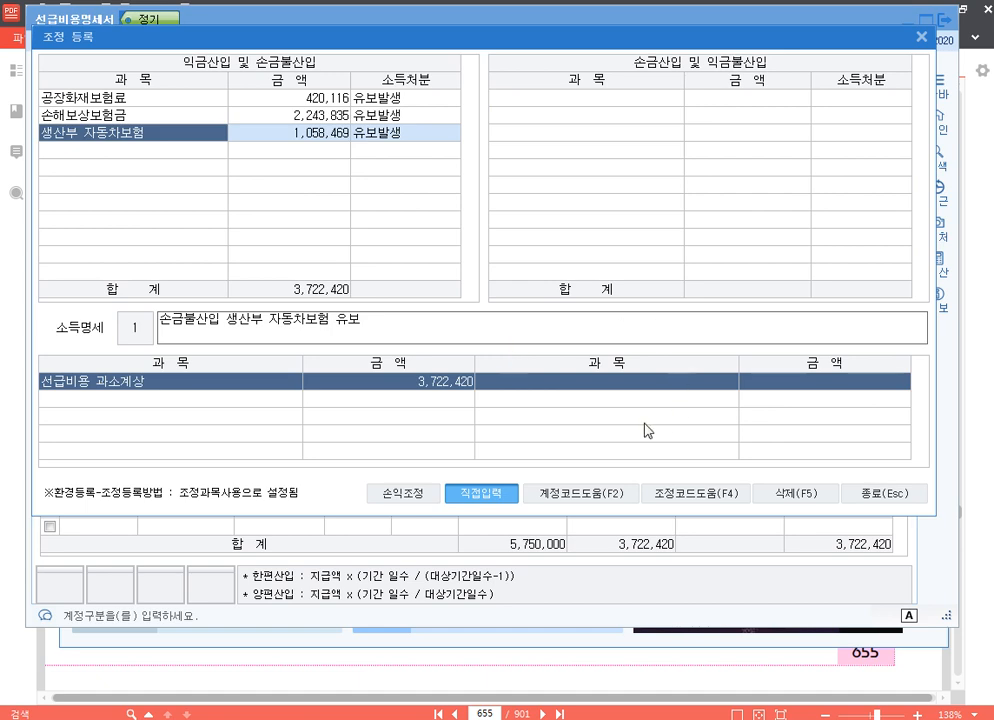
left_click(922, 37)
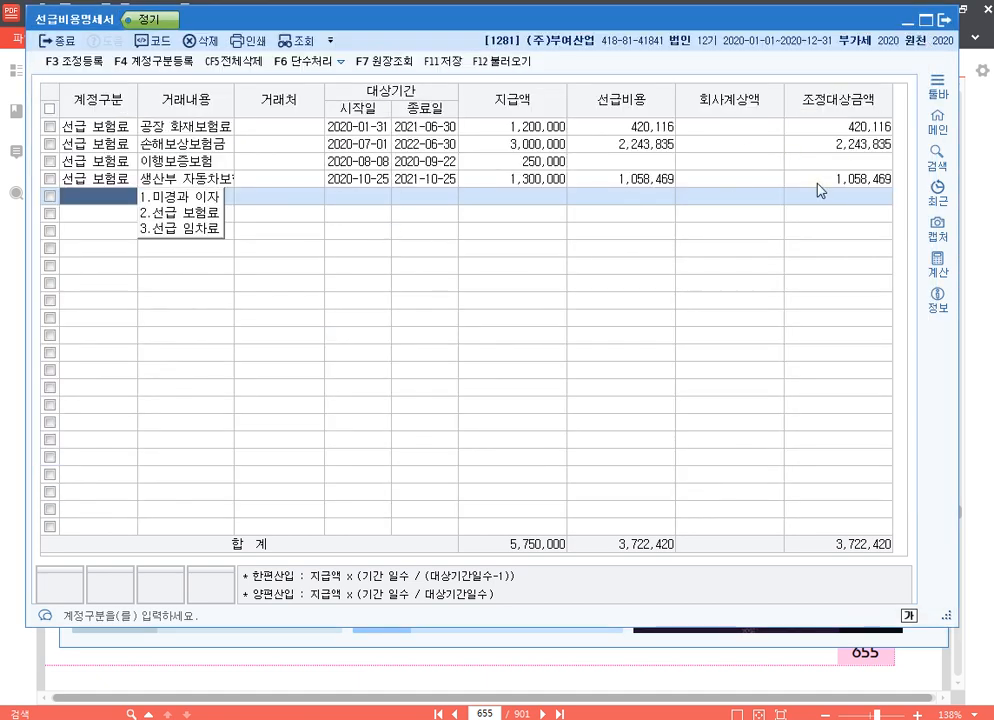
left_click(944, 19)
left_click(492, 366)
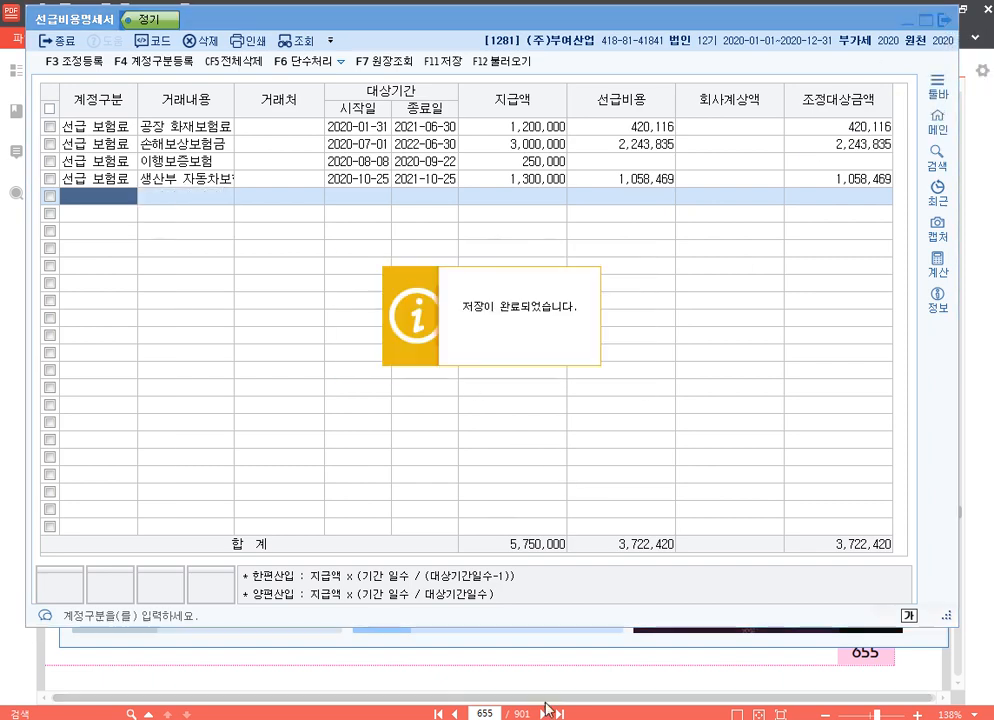
Switch to the 20210320.hwp document, correct p.711 to p.717 in the 기출문제 list and add company code 1286 beside it.
left_click(548, 718)
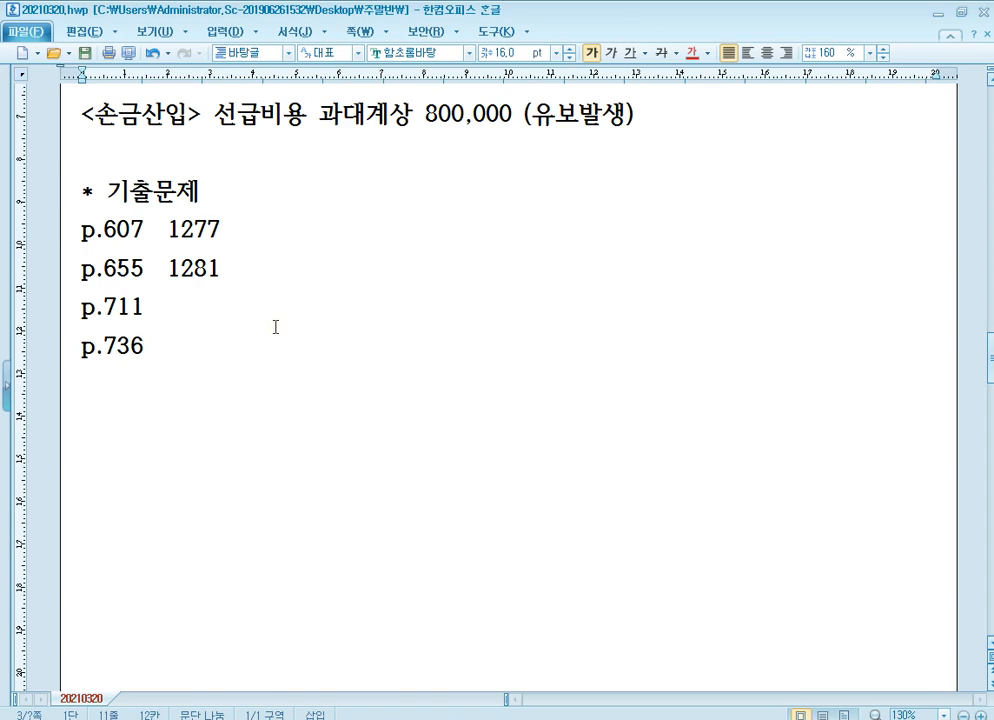
left_click(275, 327)
key("BackSpace")
key("BackSpace")
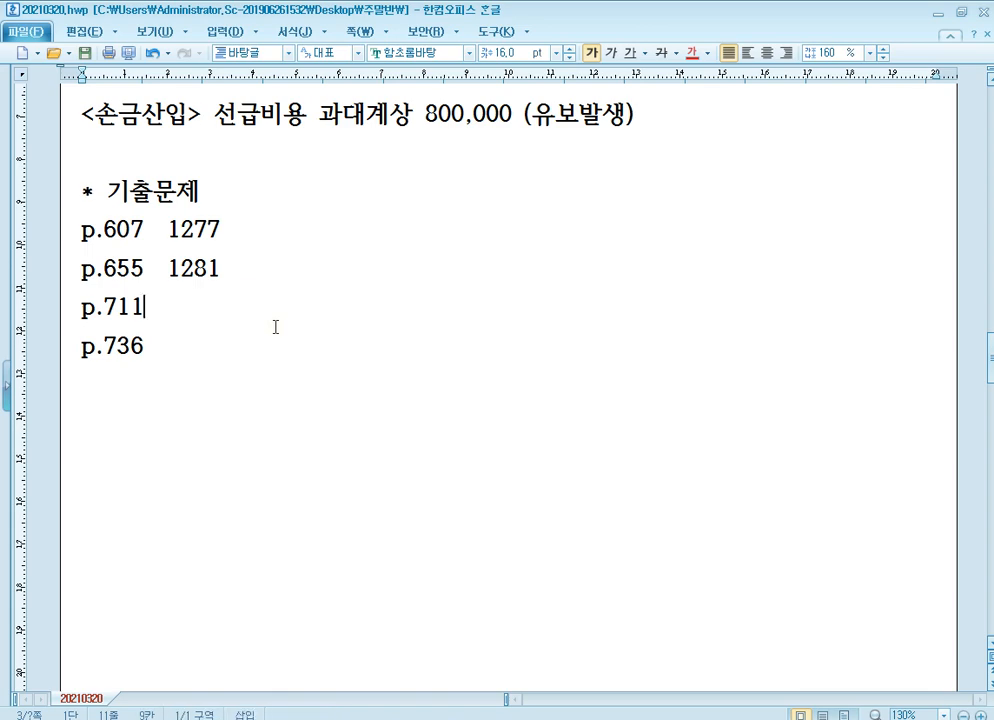
type("7")
left_click(275, 327)
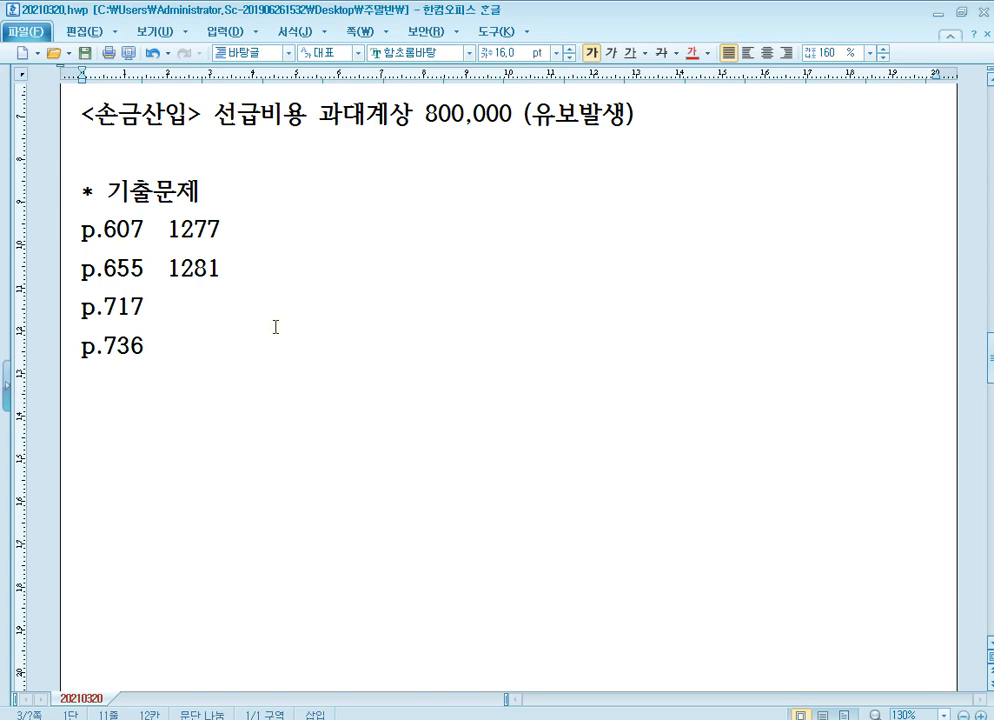
type("1286")
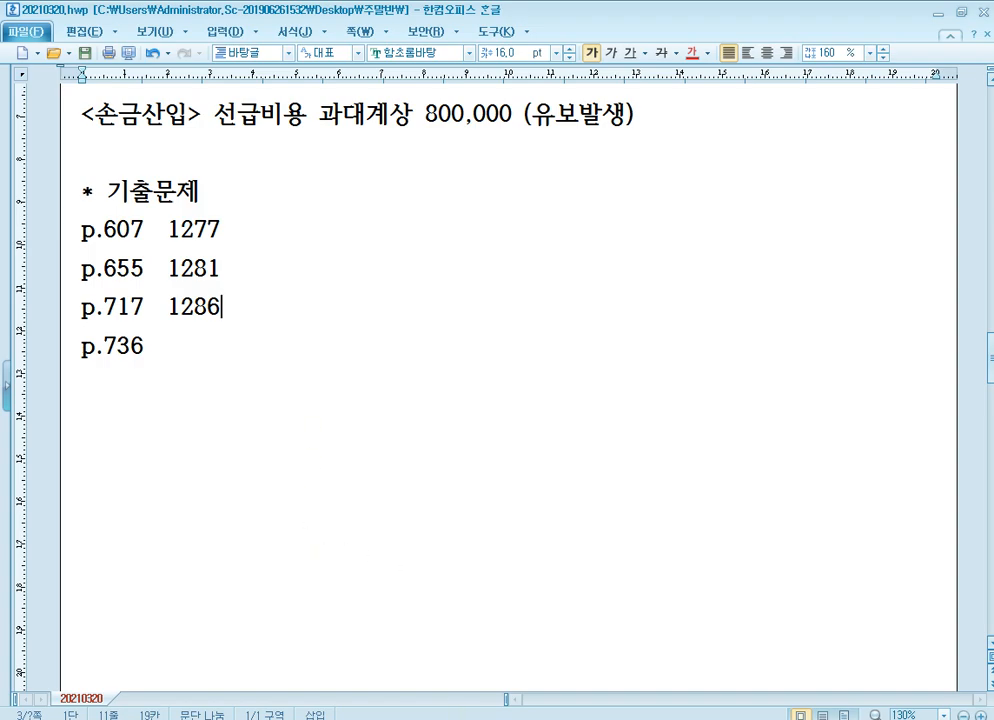
Switch to the textbook in 알PDF and go to question [4] on page 717.
left_click(362, 645)
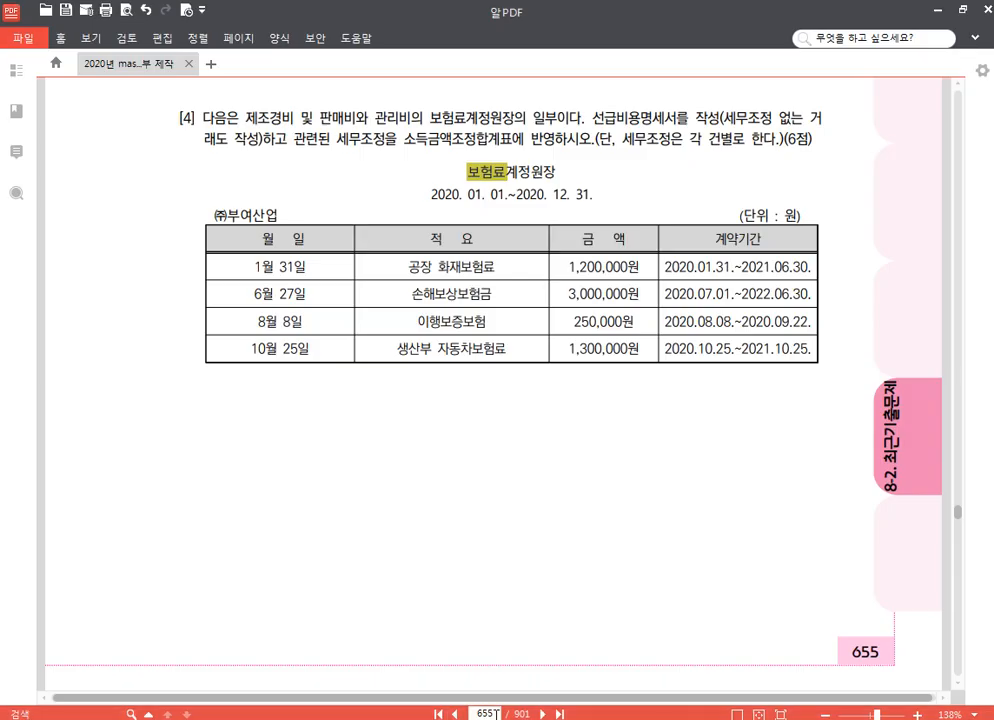
left_click_drag(496, 714, 401, 717)
type("717")
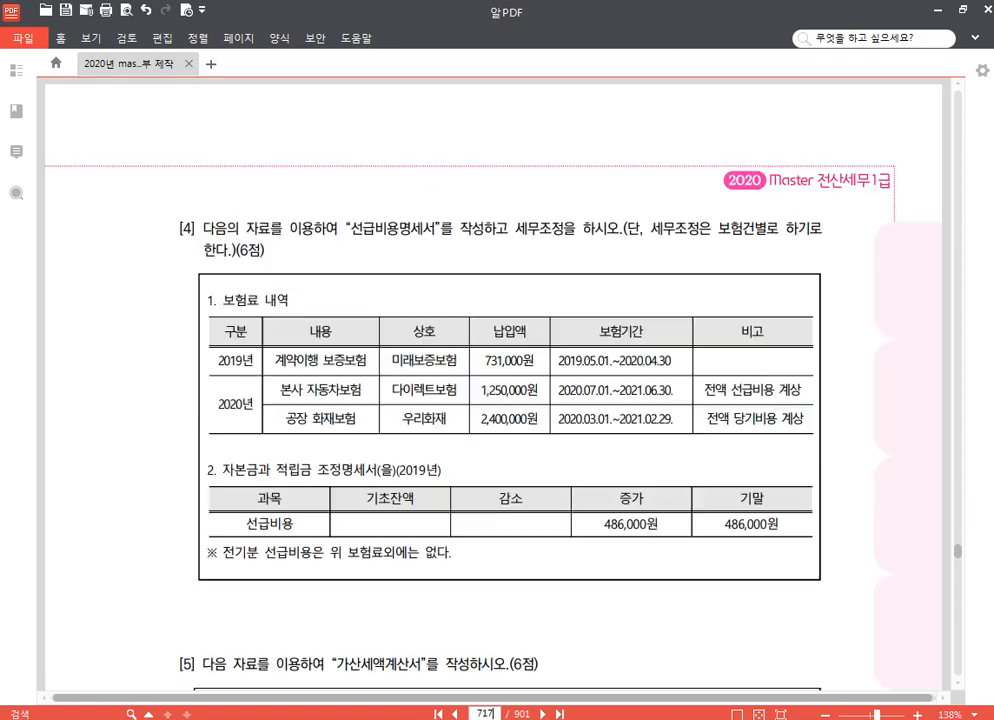
scroll(490, 380, "down", 1)
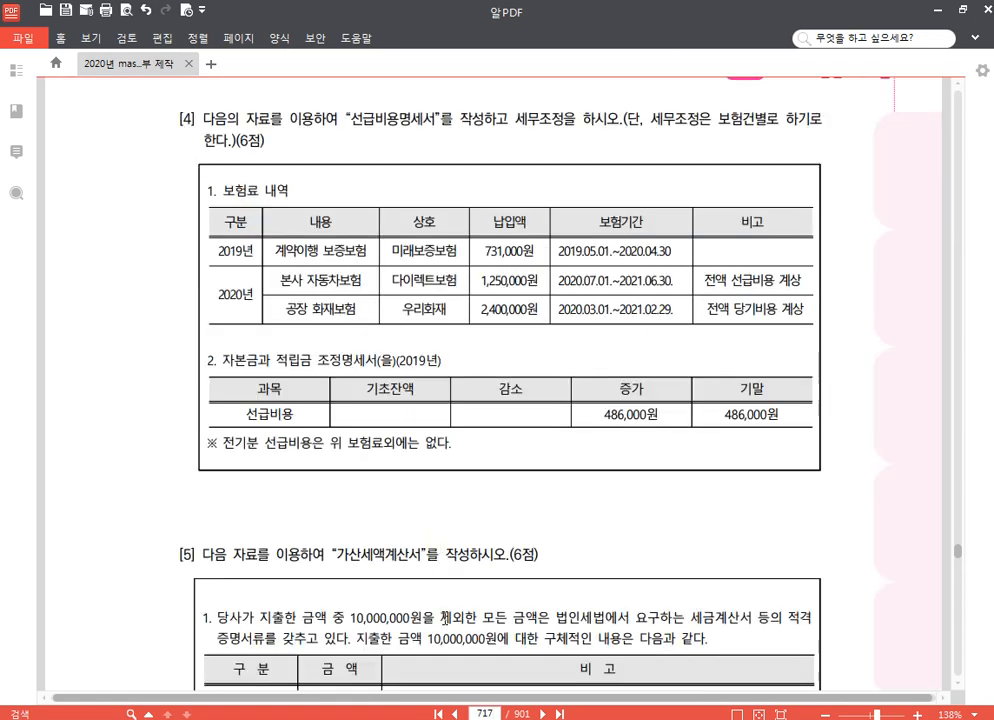
Change the company to 1286 in KcLep and return to question [4] in the PDF textbook.
mouse_move(442, 719)
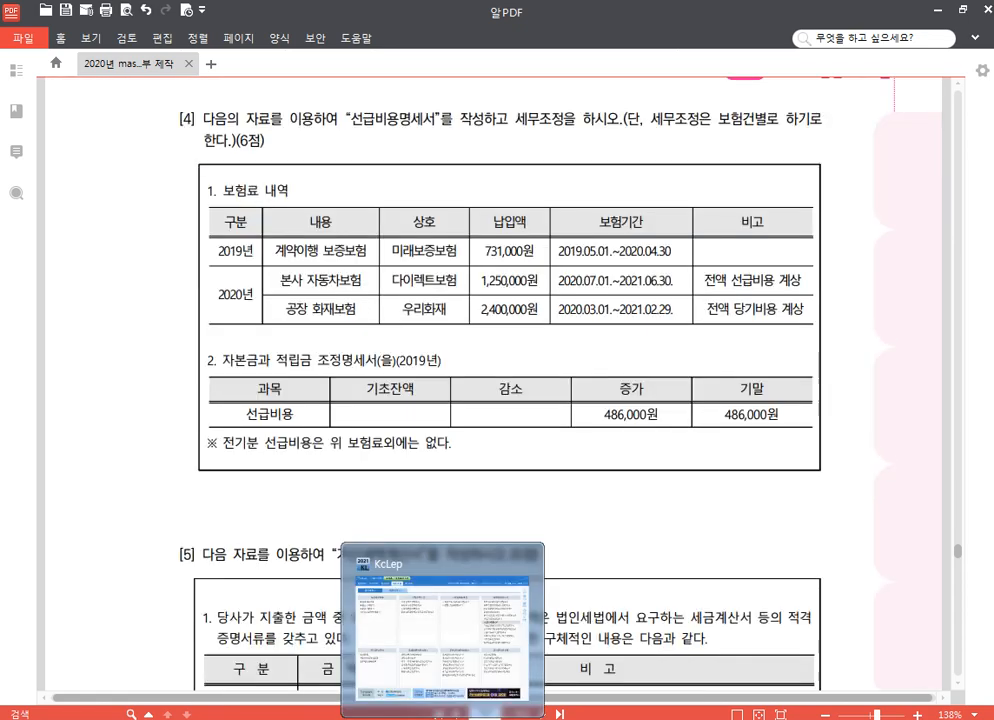
left_click(442, 620)
left_click(925, 155)
type("12")
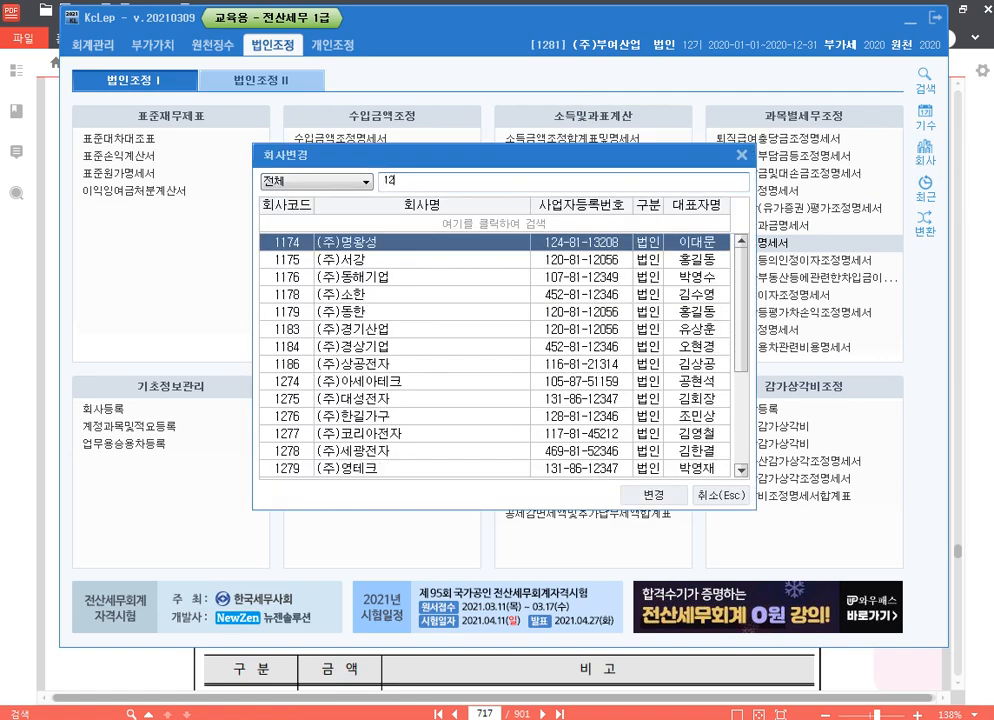
type("86")
key("Return")
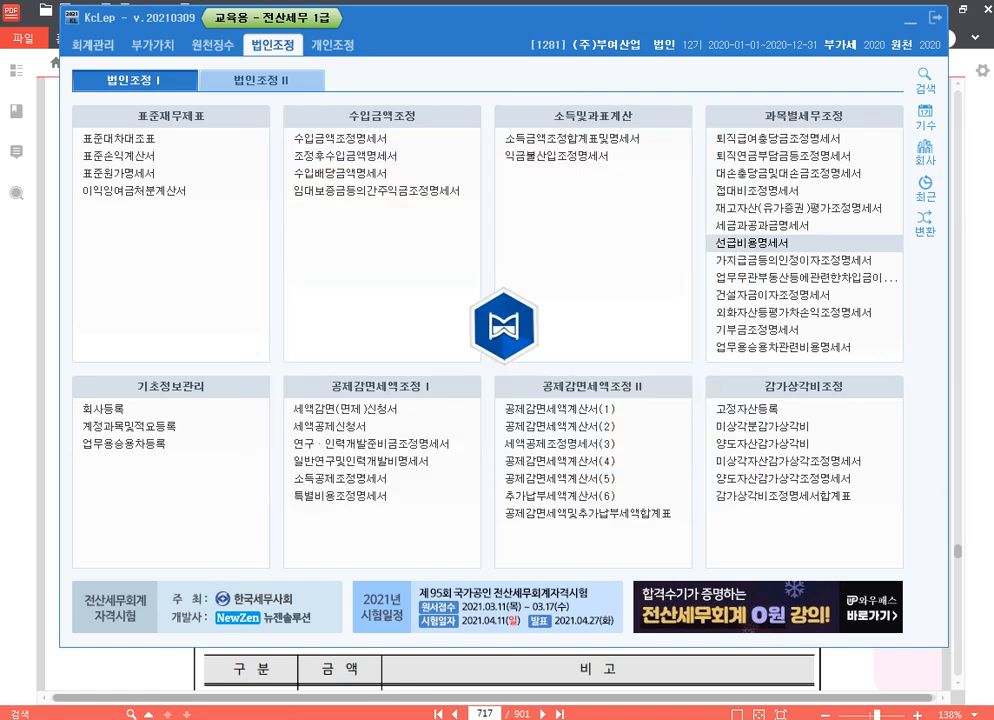
left_click(986, 237)
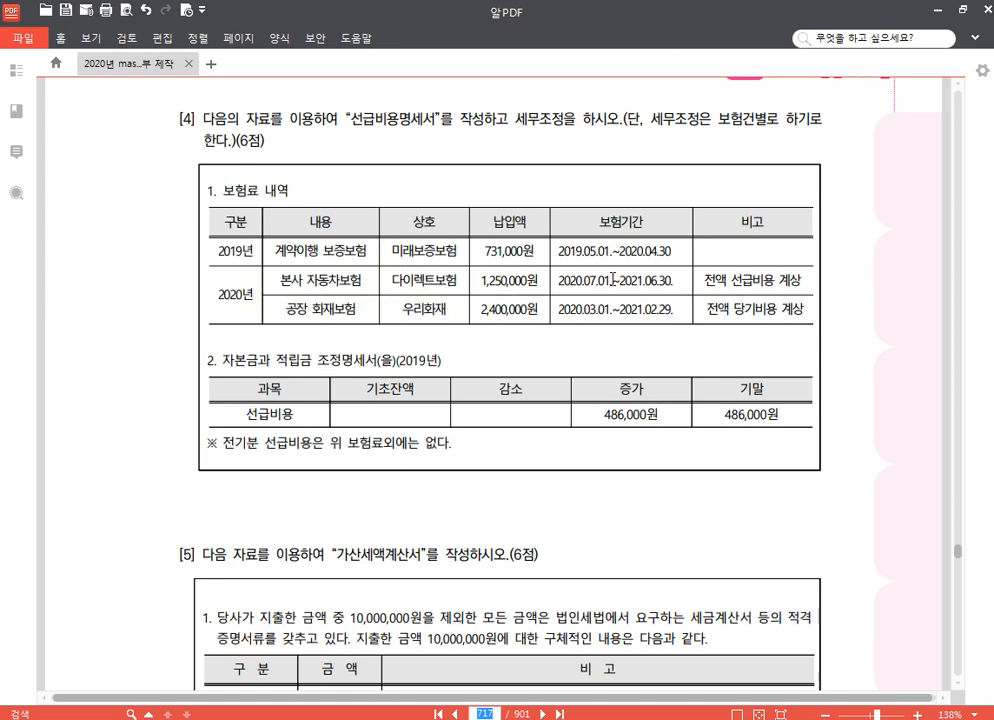
Highlight the remarks 전액 선급비용 계상 and 전액 당기비용 계상 and the 기말 선급비용 amount 486,000원 in question [4].
left_click_drag(705, 281, 803, 281)
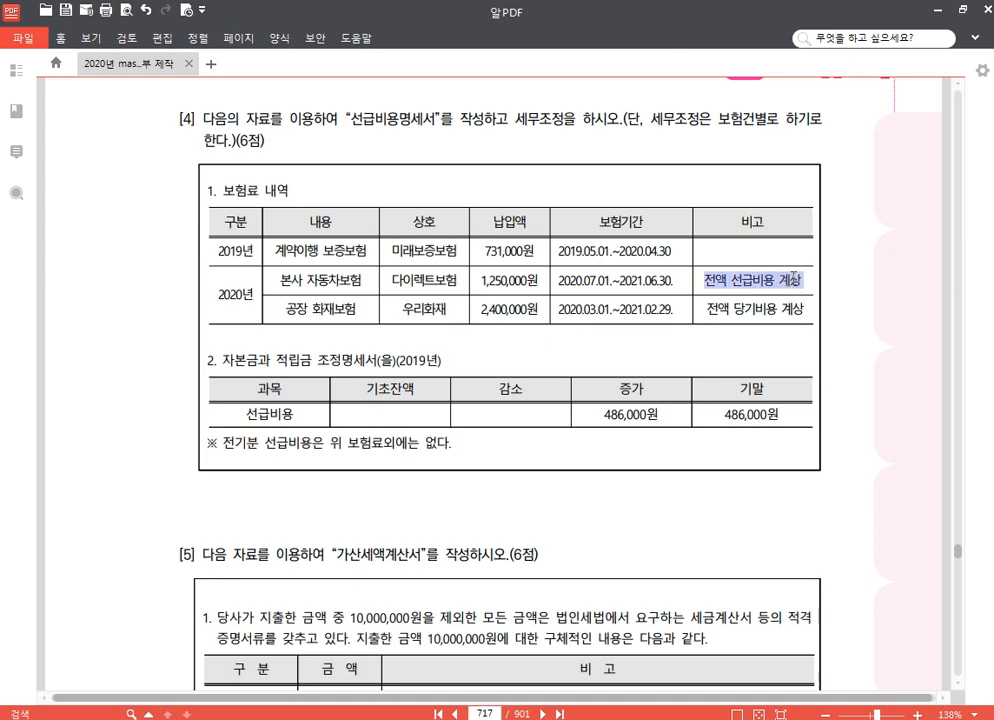
left_click(808, 253)
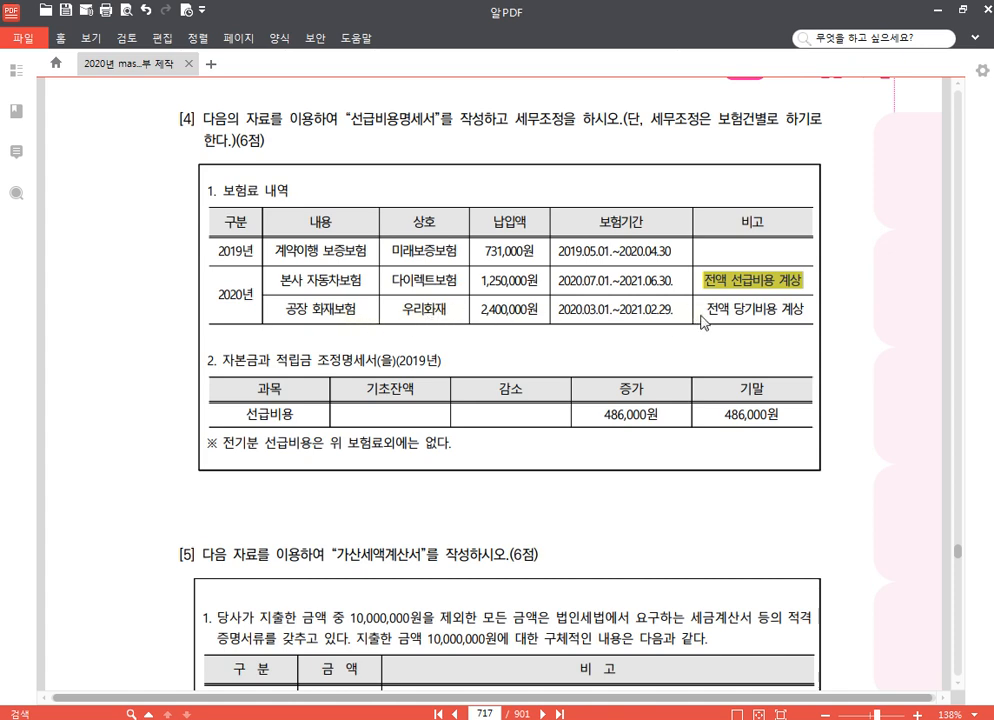
left_click_drag(701, 316, 795, 315)
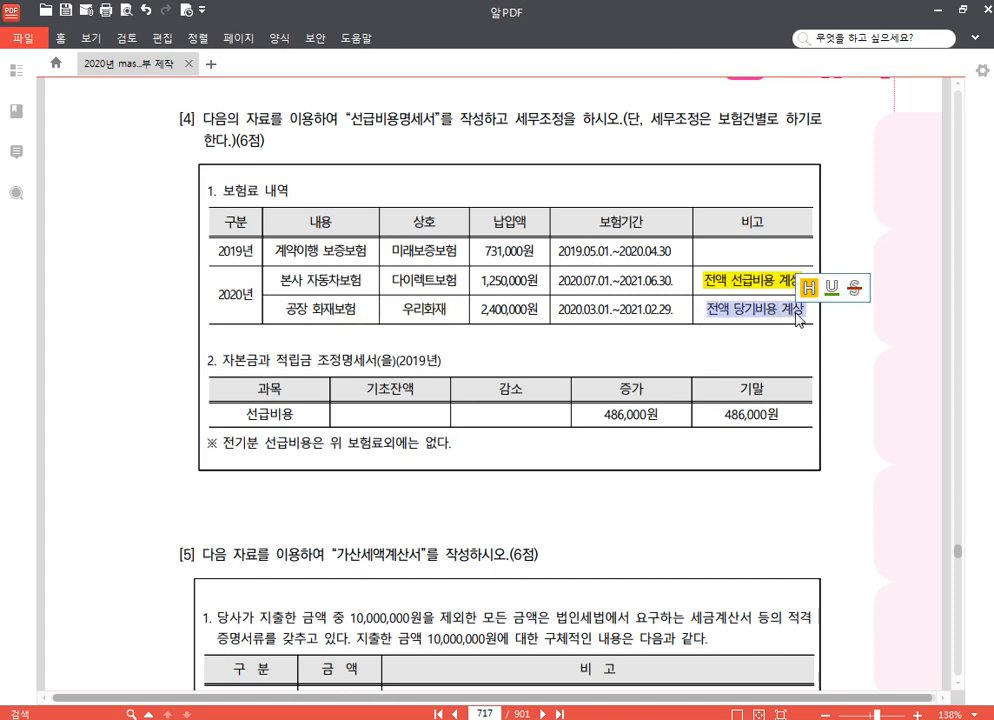
left_click(809, 288)
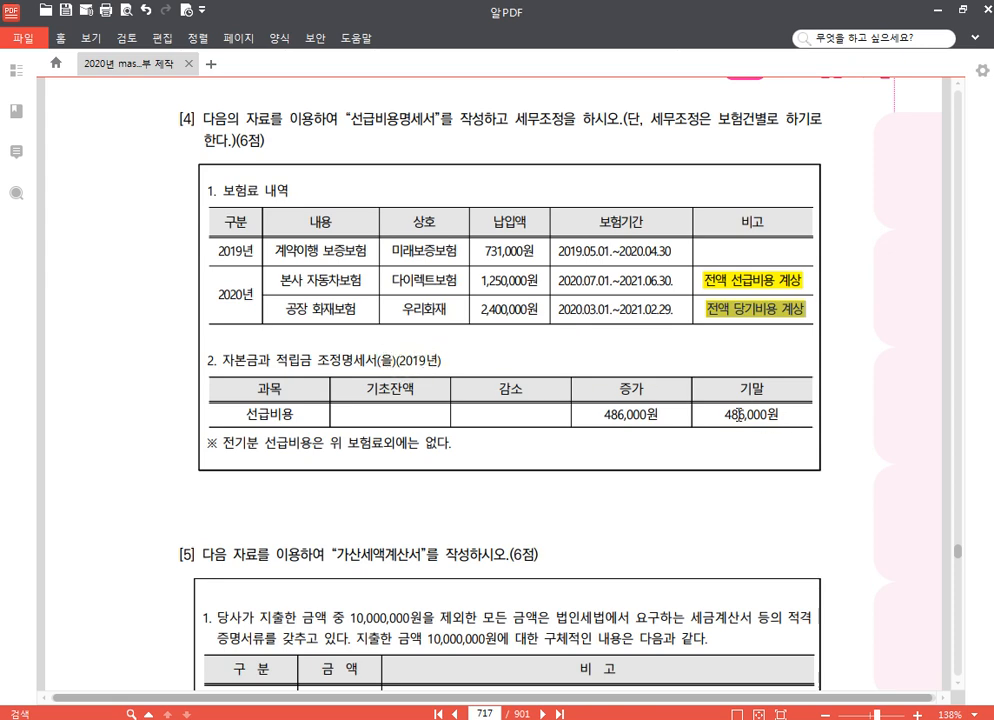
left_click_drag(724, 414, 785, 416)
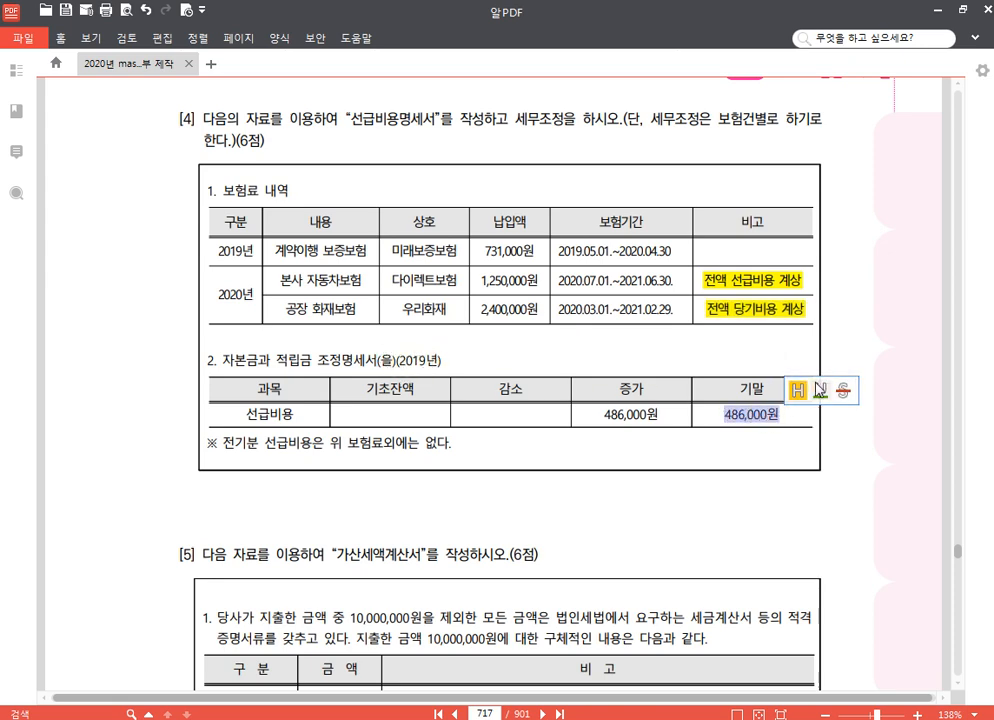
left_click(797, 391)
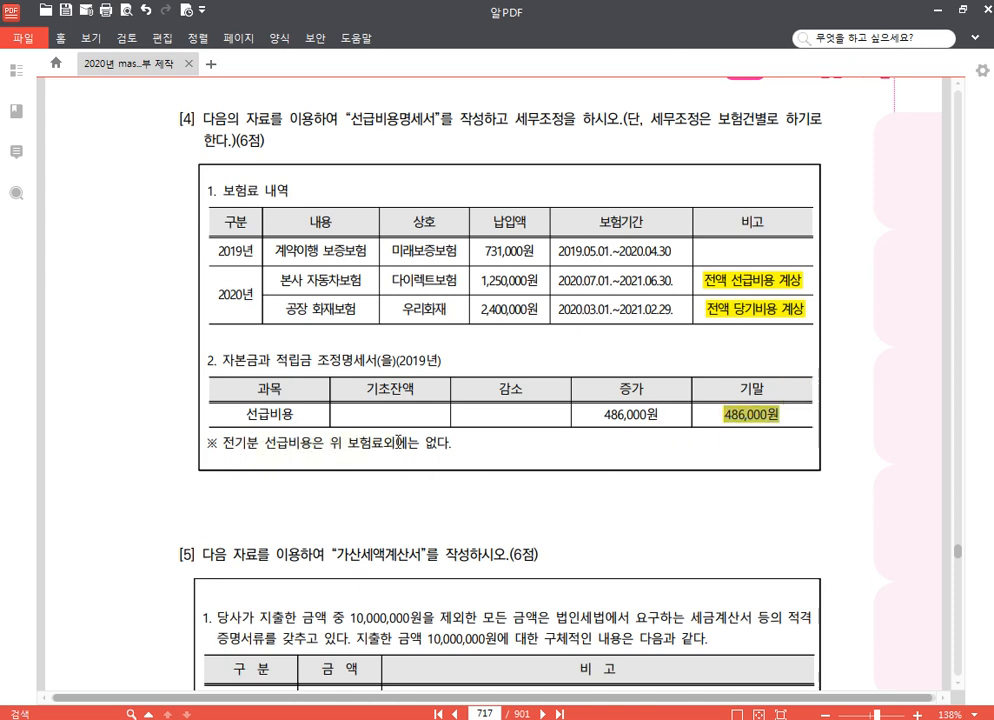
left_click(501, 247)
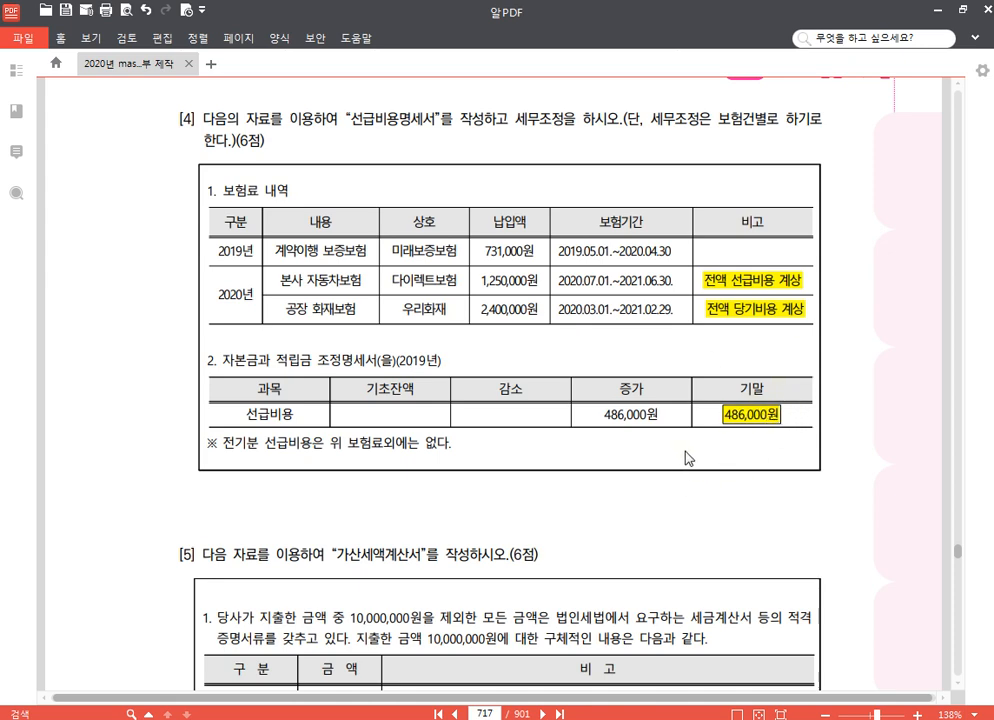
Switch to KcLep, open 선급비용명세서 and add a 선급 보험료 row for 본사 자동차보험 with 다이렉트보험 as the 거래처.
key("alt+Tab")
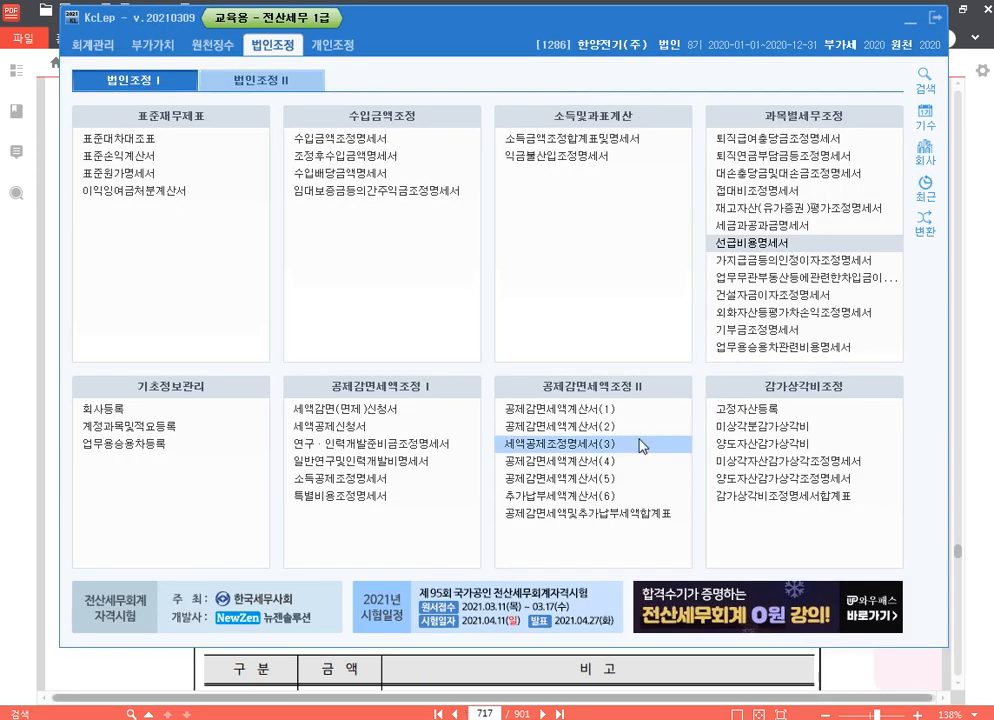
left_click(762, 247)
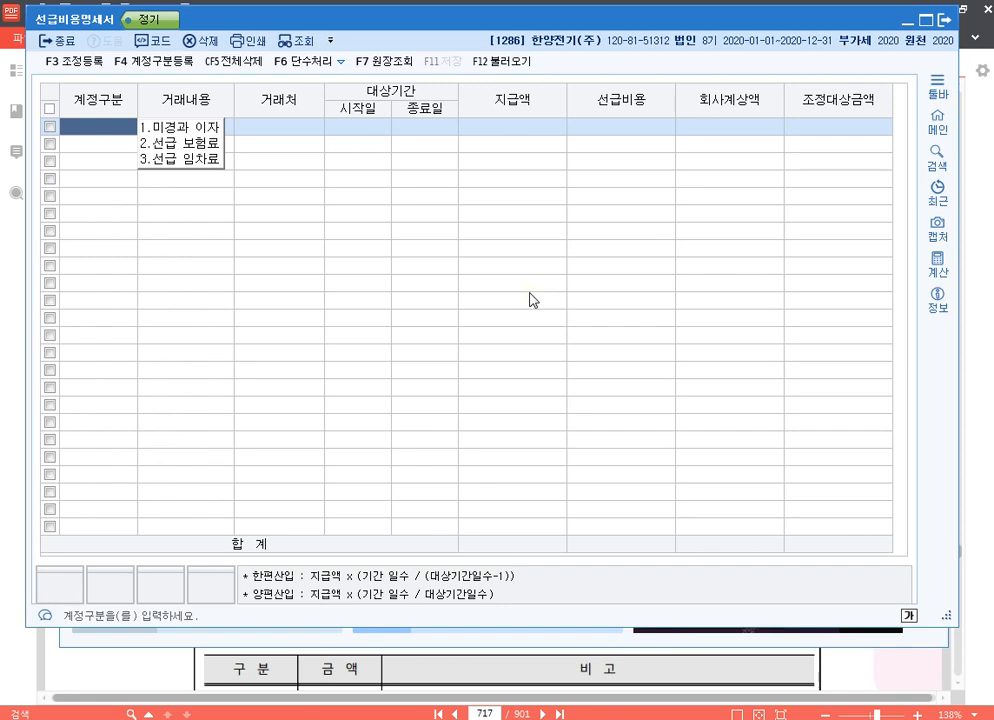
key("2")
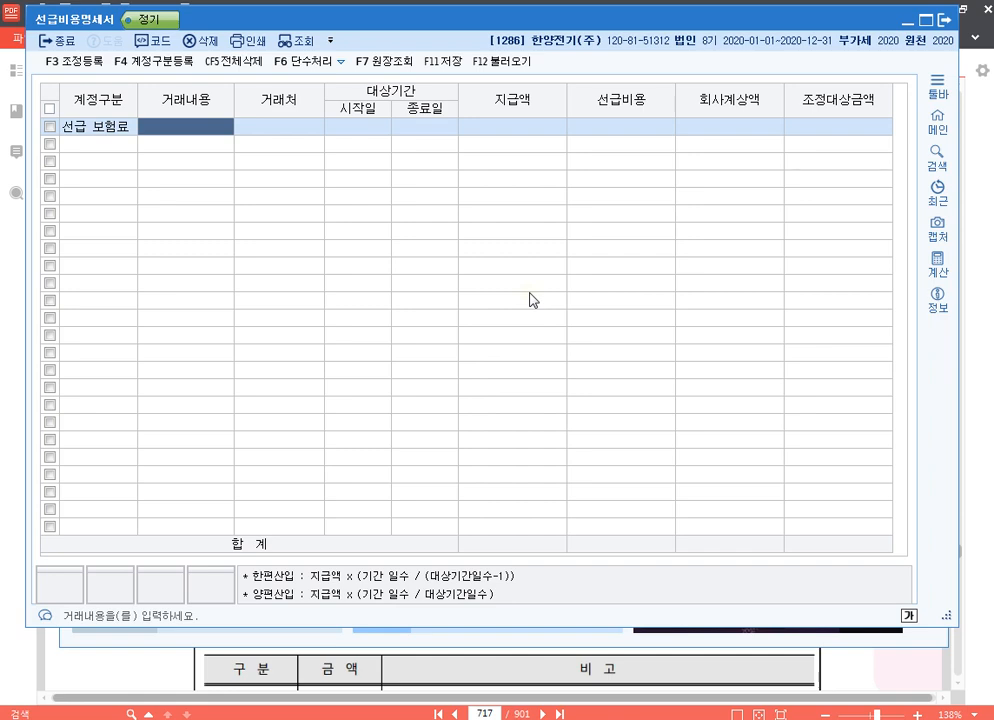
type("본사 자동차")
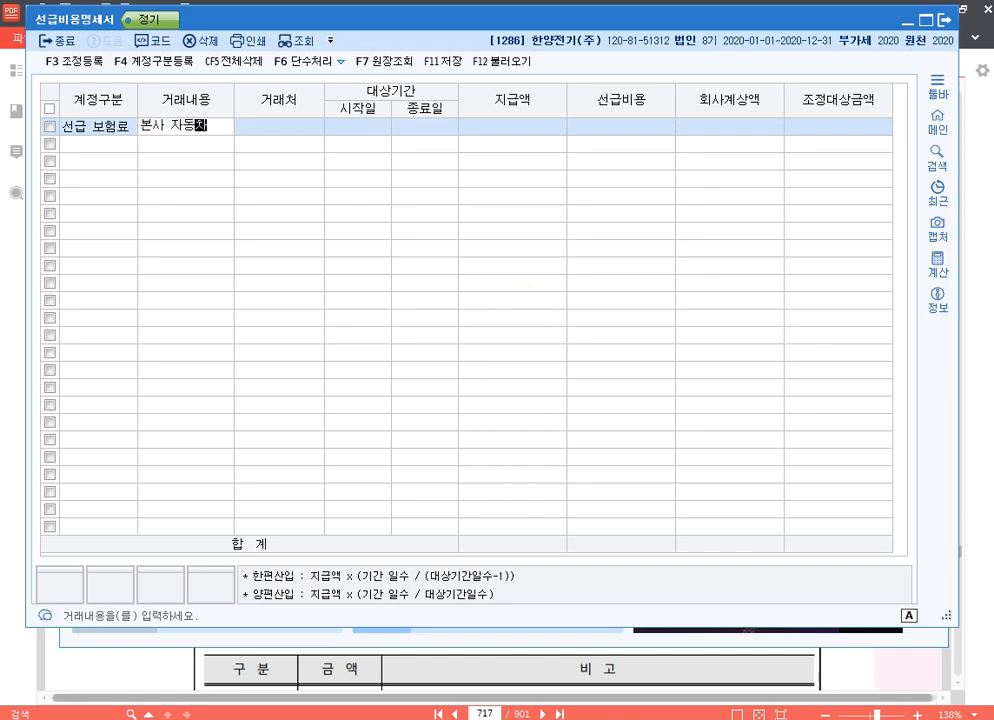
type("보험")
key("Return")
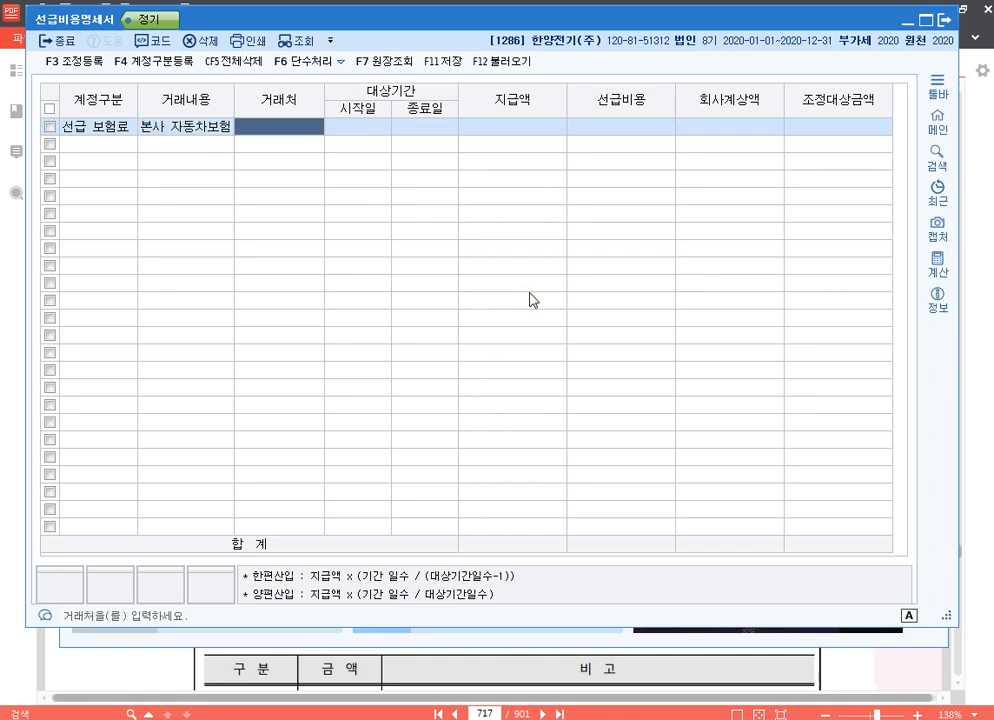
type("다이")
key("Return")
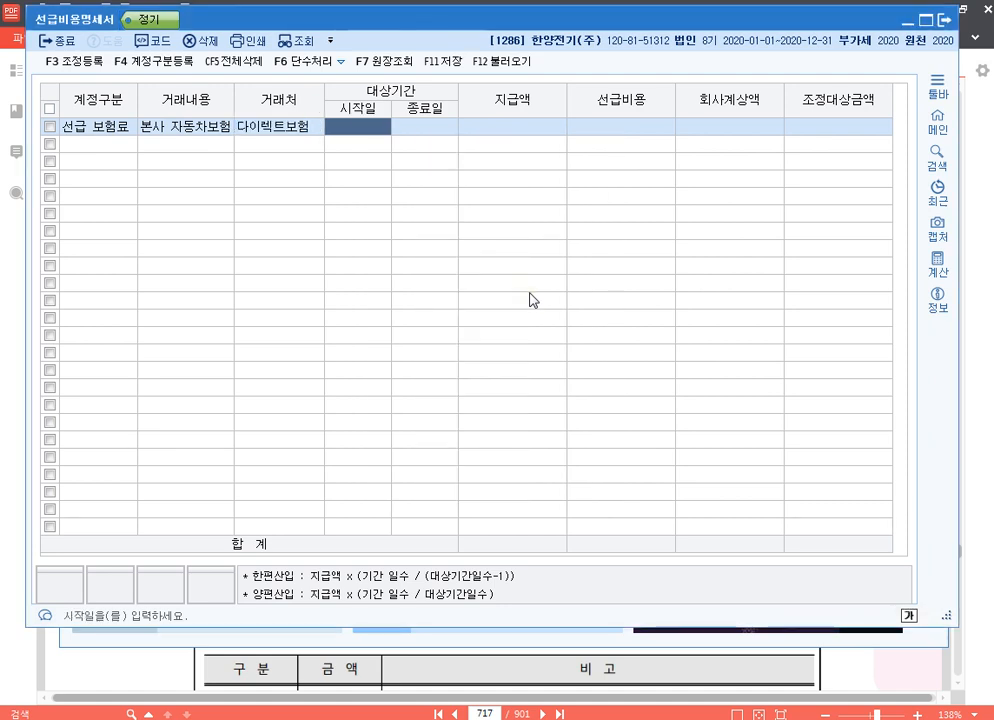
Enter the 본사 자동차보험 period 2020-07-01 to 2021-06-30, with 지급액 and 회사계상액 both 1,250,000.
type("20200701")
key("Return")
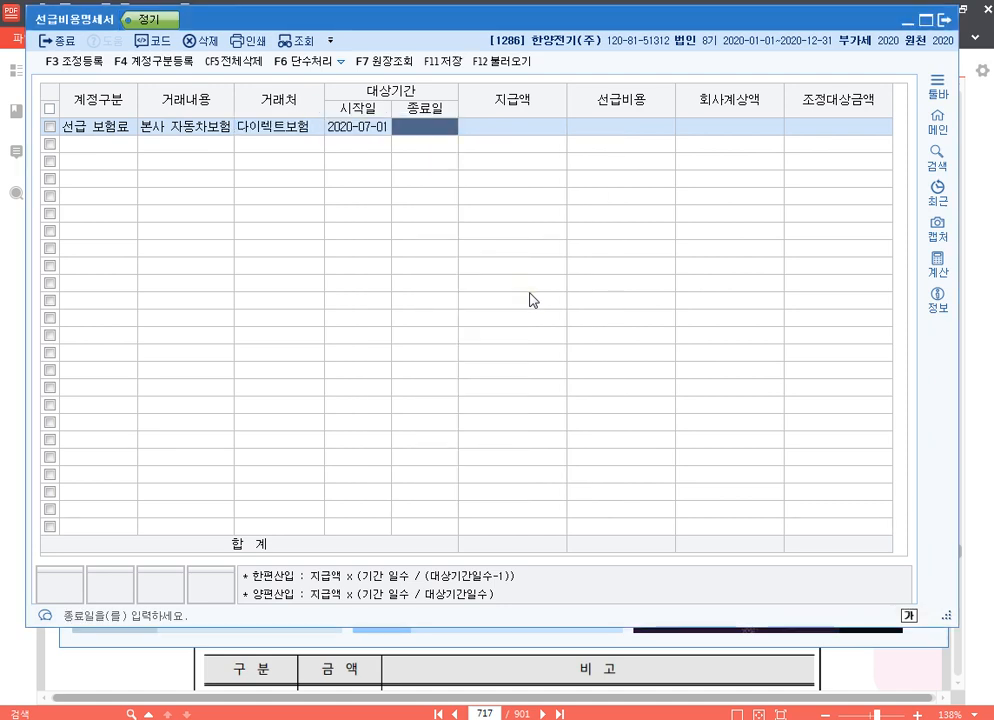
type("2021-06-")
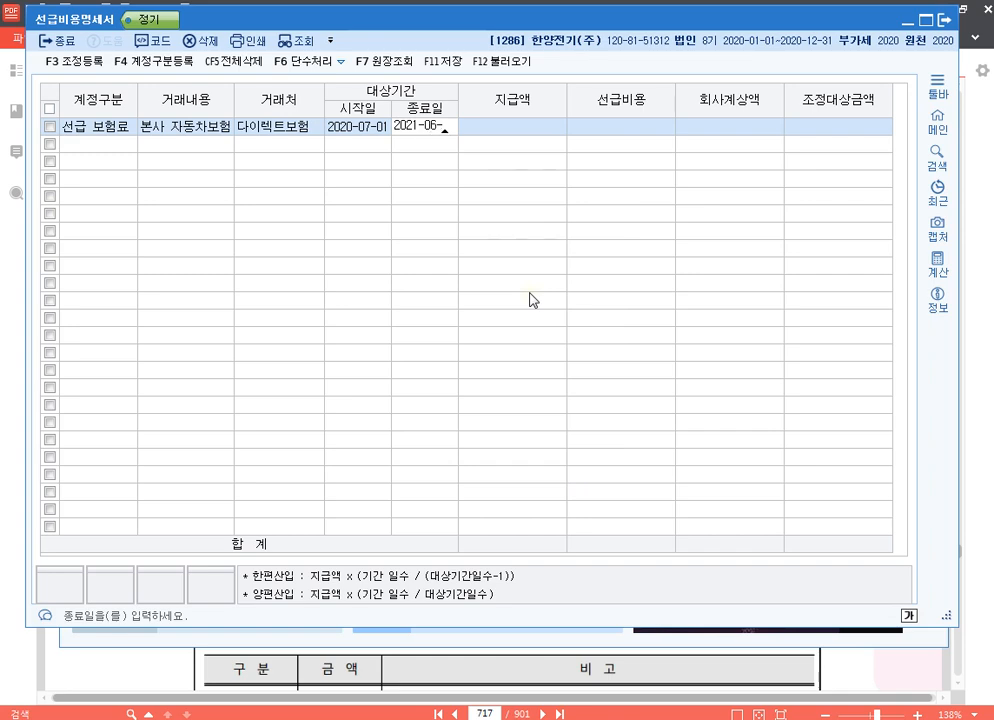
type("30")
key("Return")
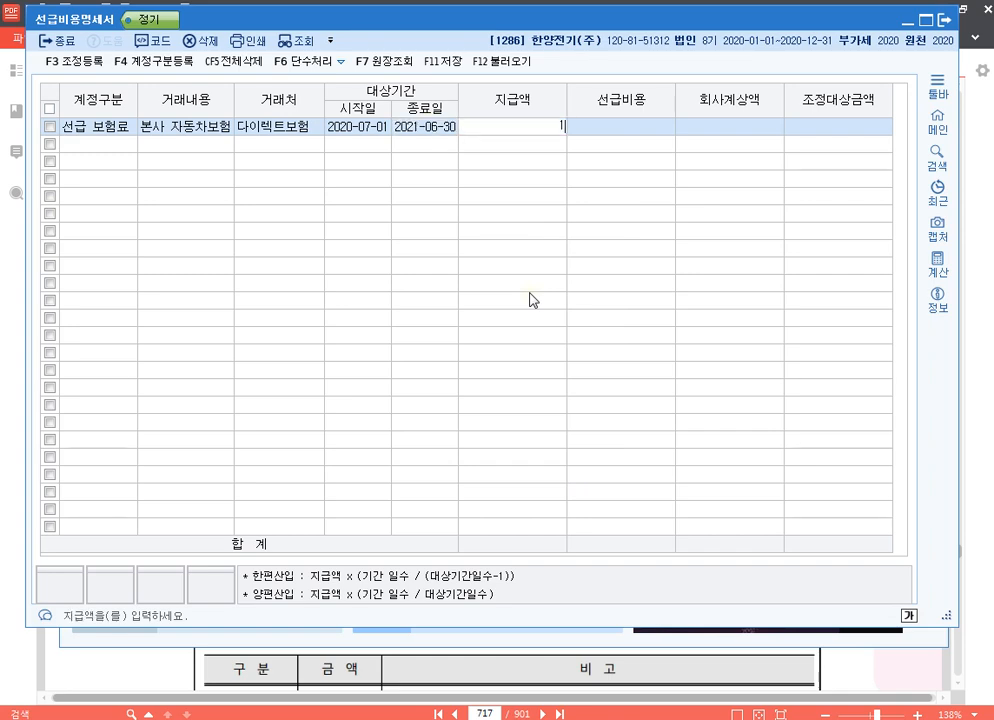
type("1,250,000")
key("Return")
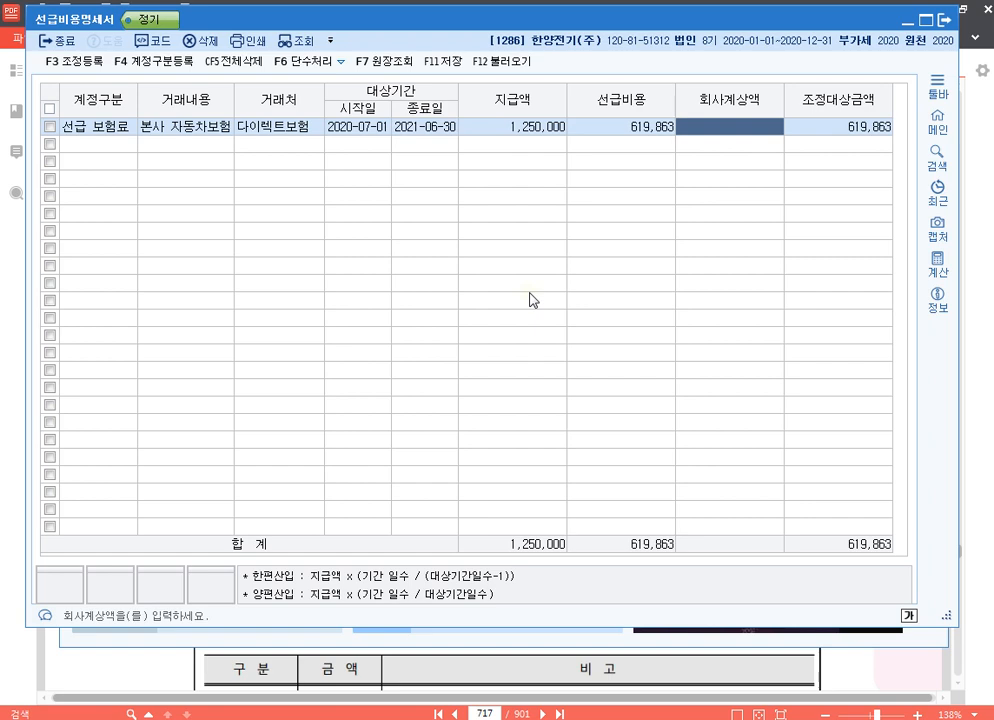
type("1250000")
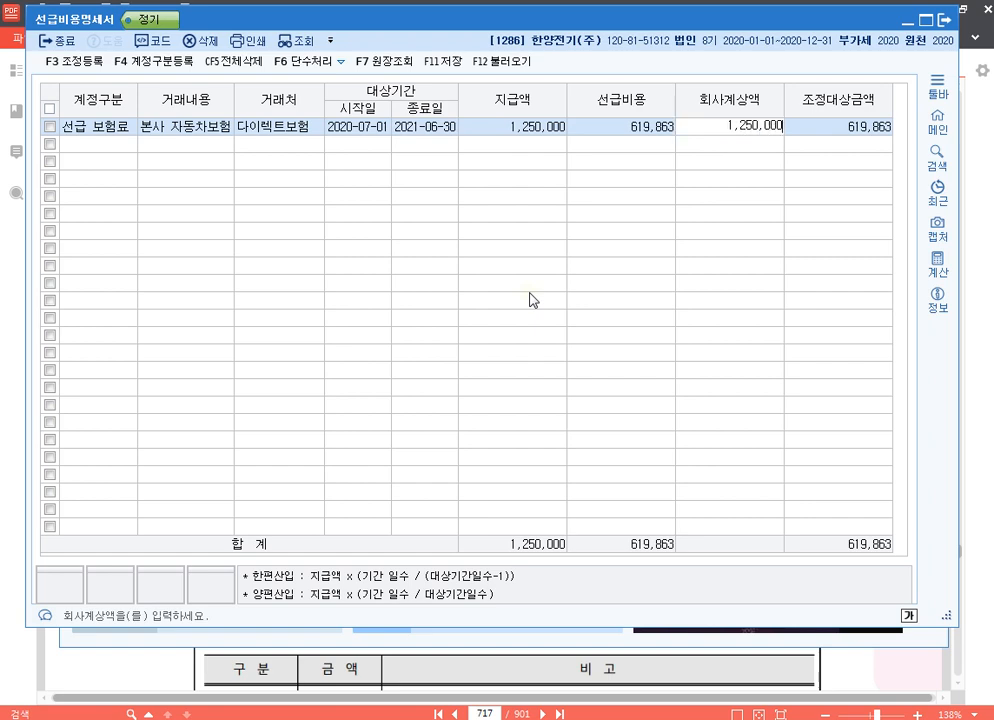
key("Return")
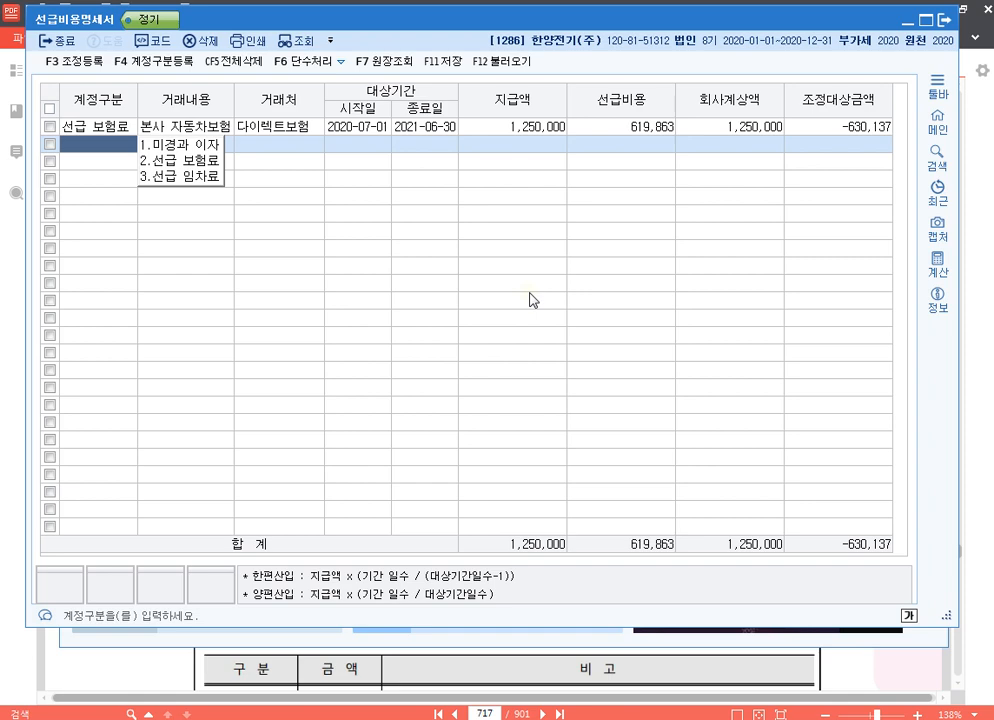
Review the 납부시 선급비용 entries and their 손금산입 adjustment in 20210320.hwp, and return to 선급비용명세서.
key("alt+Tab")
scroll(394, 366, "up", 4)
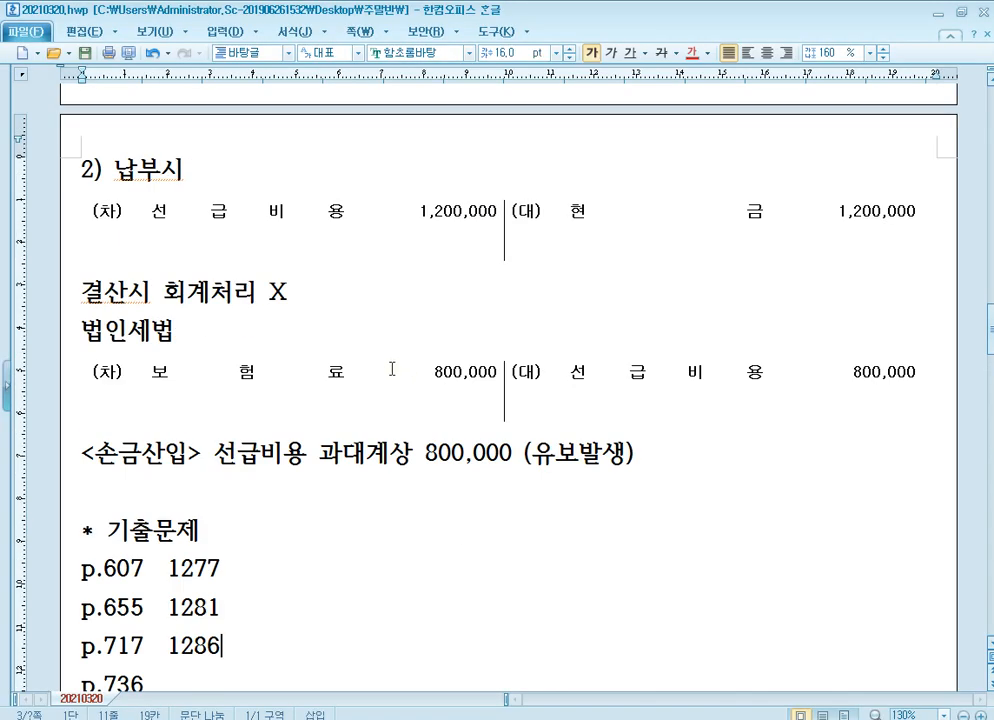
left_click(297, 353)
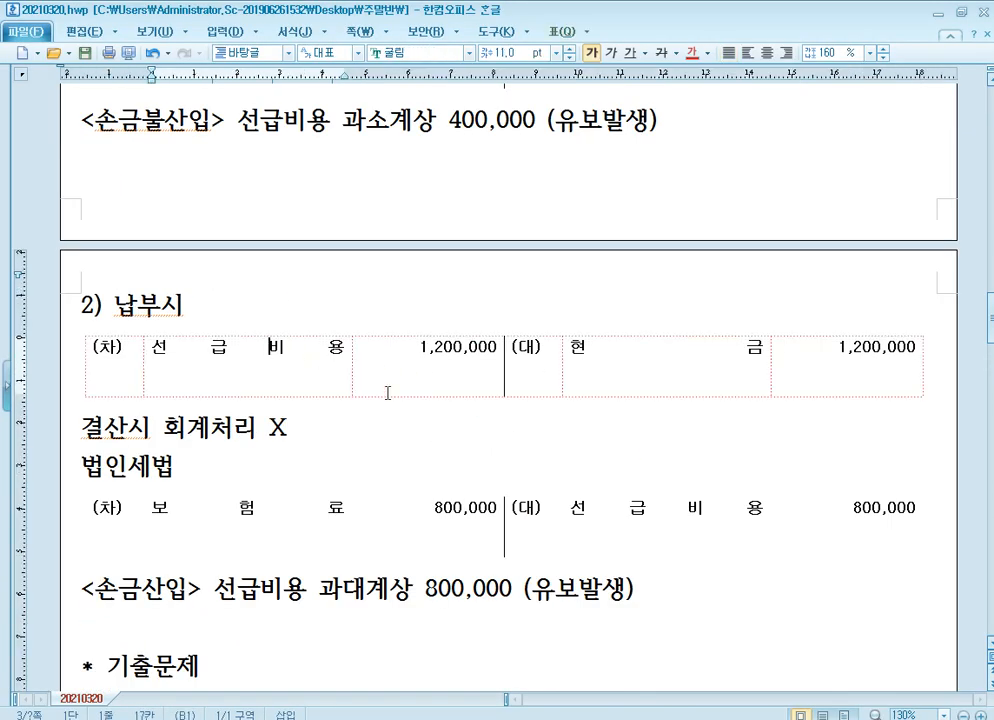
left_click(427, 458)
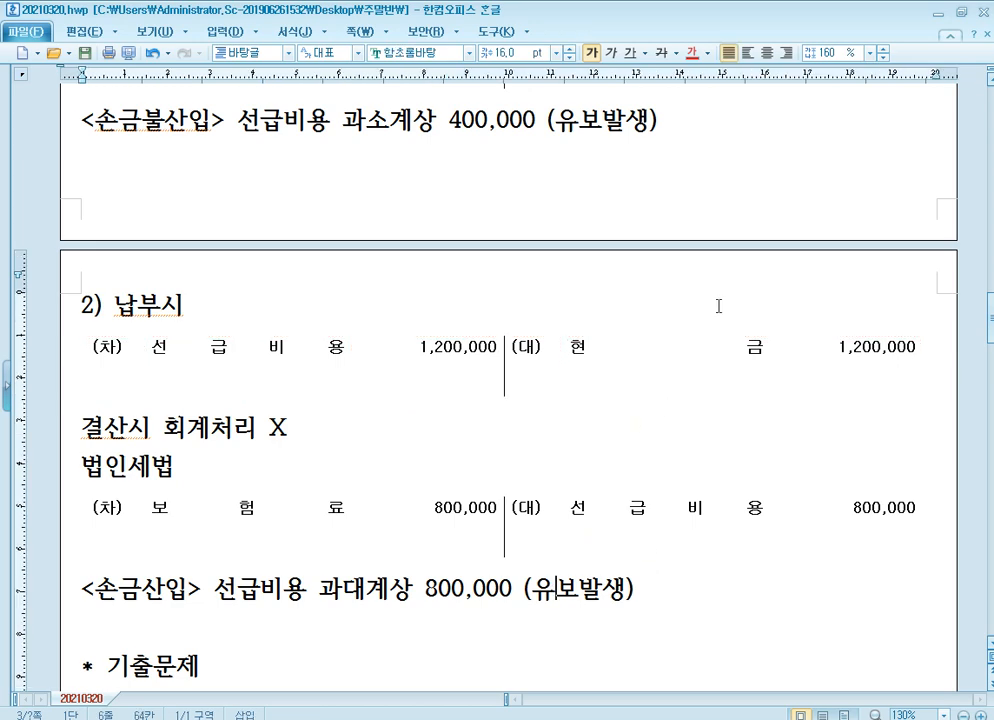
left_click(936, 14)
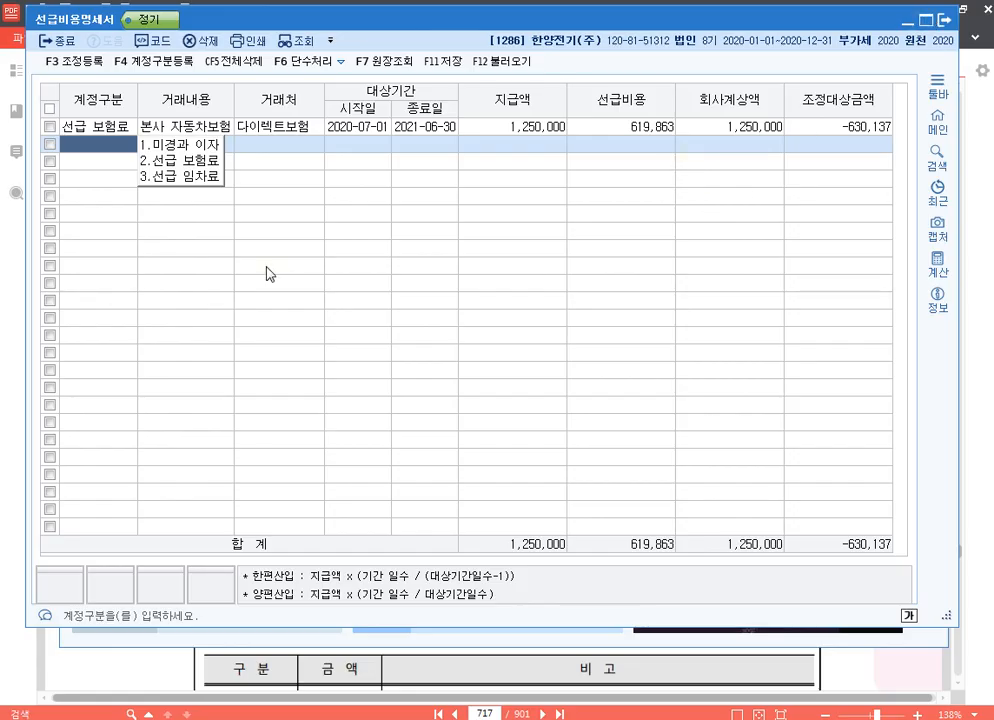
Add a second 선급 보험료 row for 공장 화재보험 with 우리화재 as the 거래처.
type("2")
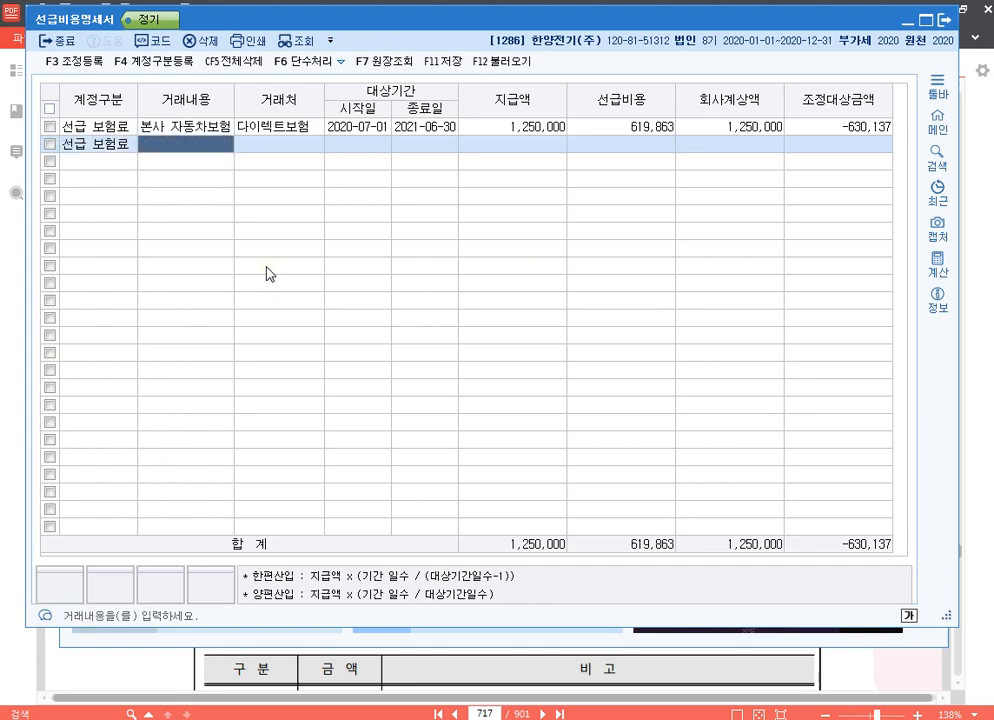
type("공장 화재보험")
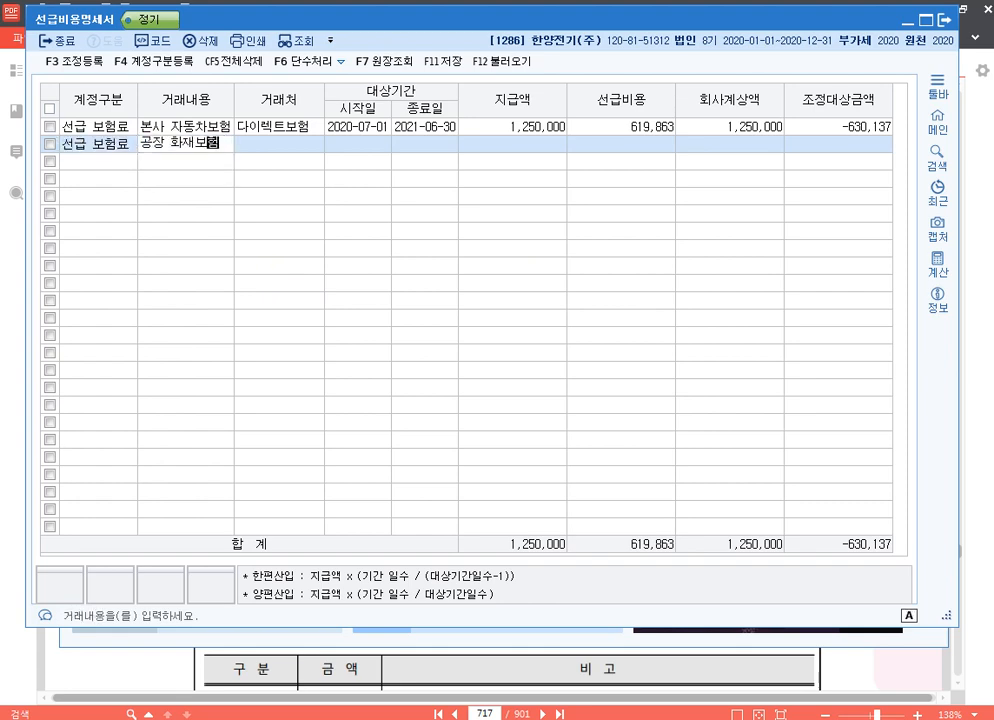
key("Return")
key("F2")
type("우리")
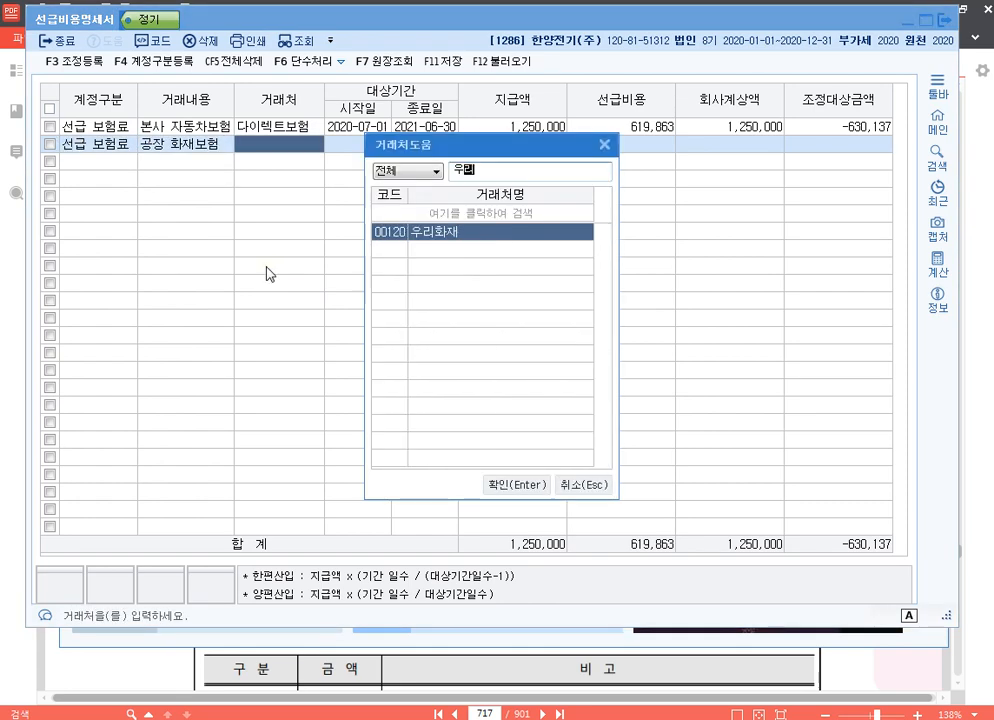
key("Return")
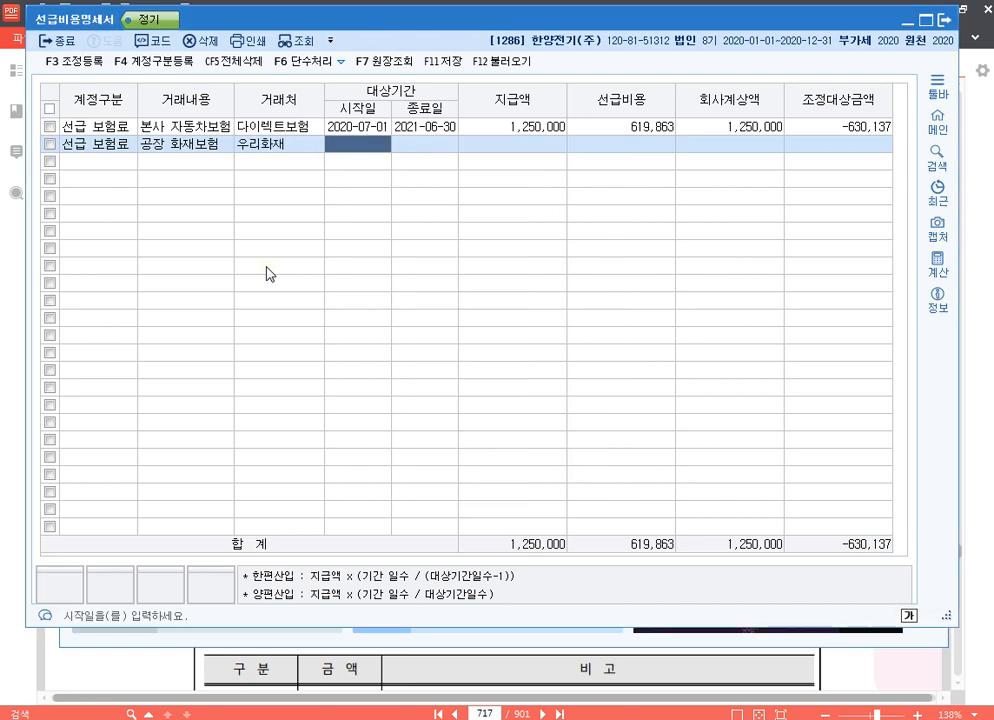
Enter the 공장 화재보험 period 2020-03-01 to 2021-02-28 and a 지급액 of 2,400,000.
type("20200301")
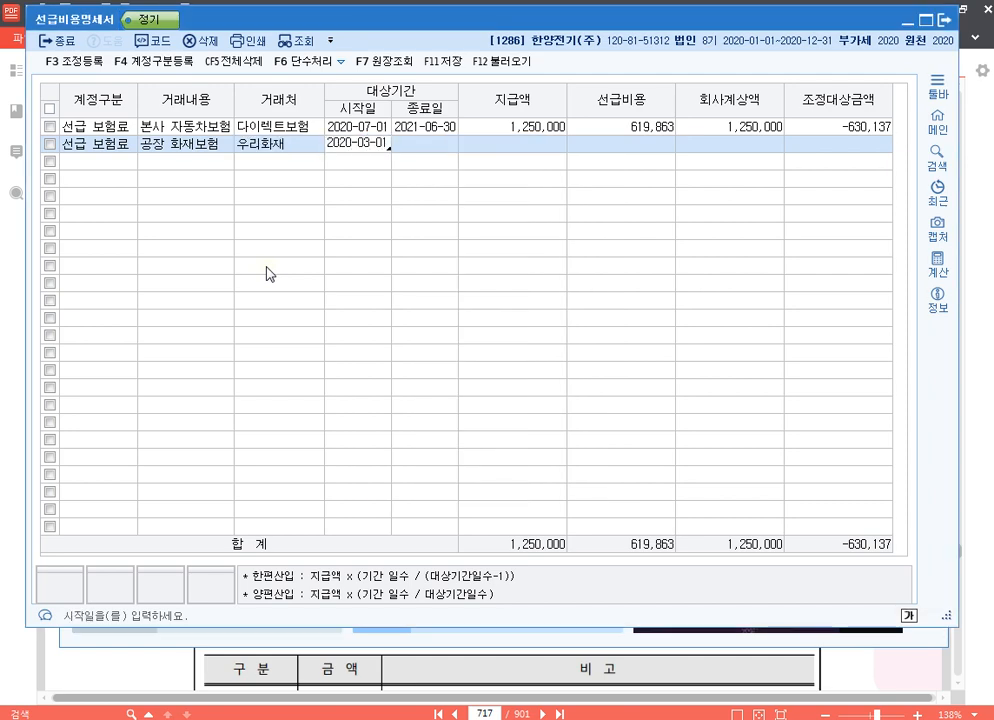
key("Return")
type("2021-02-")
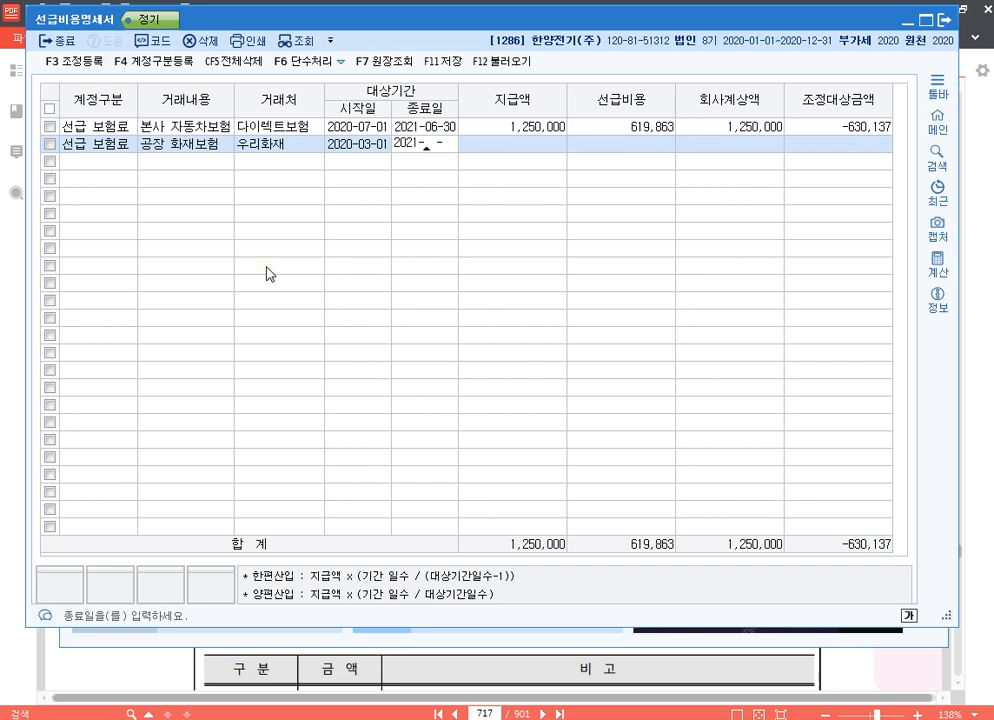
type("28")
key("Return")
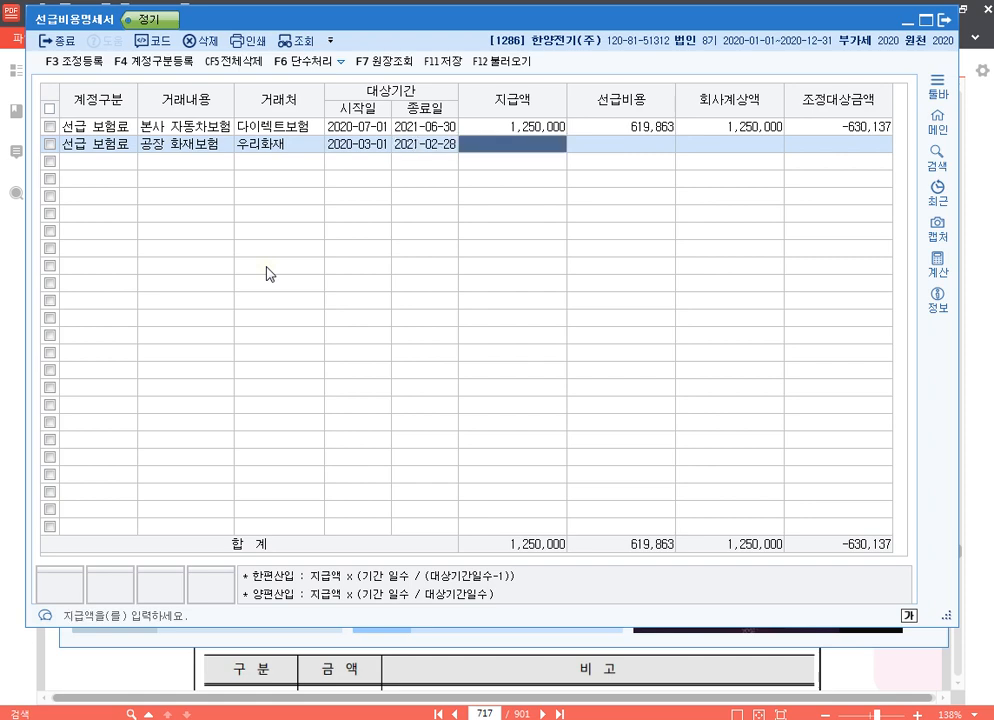
type("2400000")
key("Return")
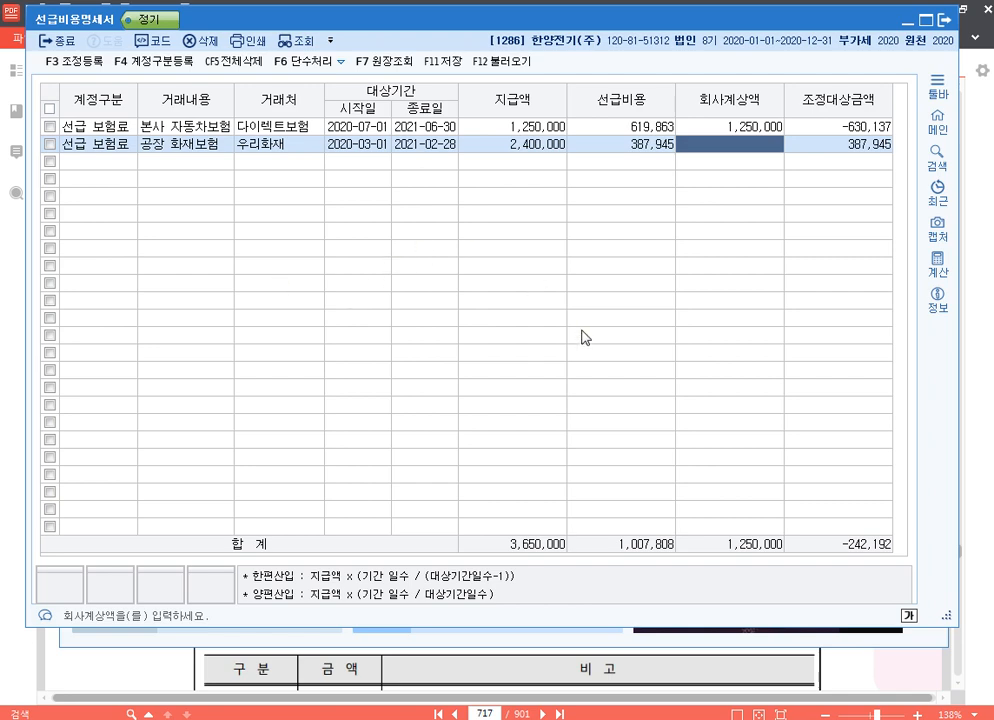
Register a 손금산입 adjustment 선급비용(보험료)과대계상 of 630,137 with 유보발생 in 조정 등록.
key("F3")
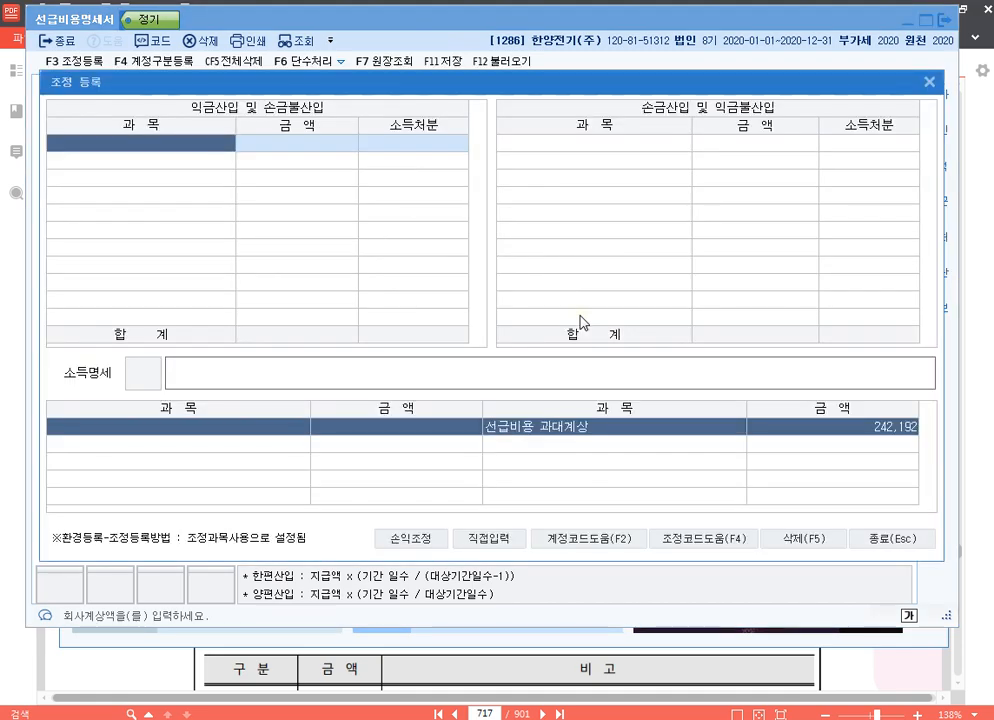
left_click_drag(553, 86, 547, 176)
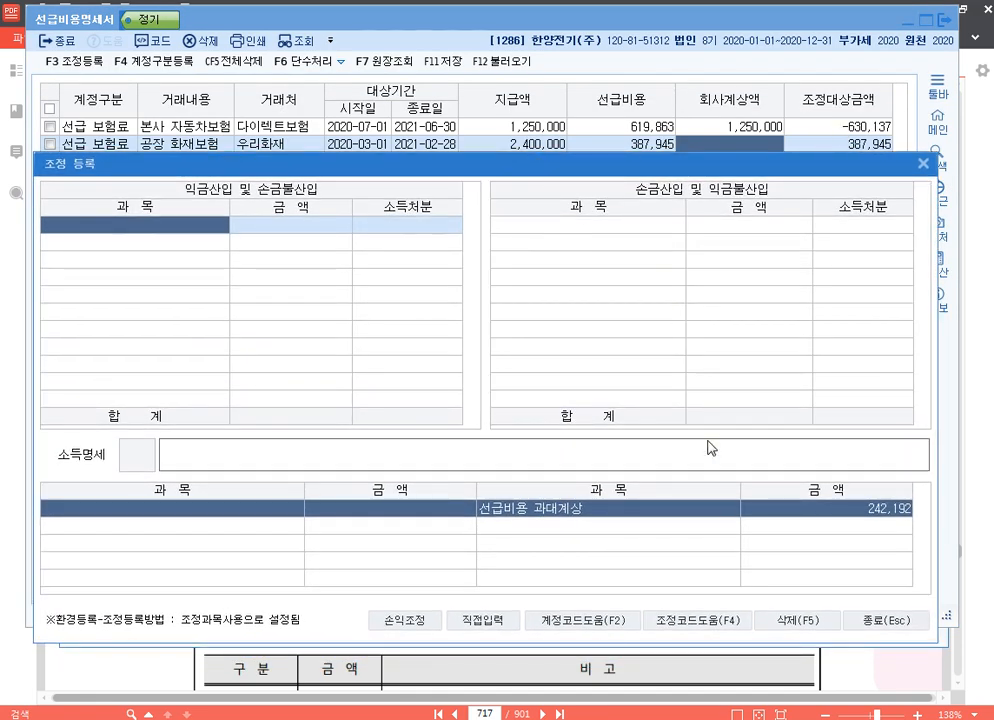
left_click(640, 255)
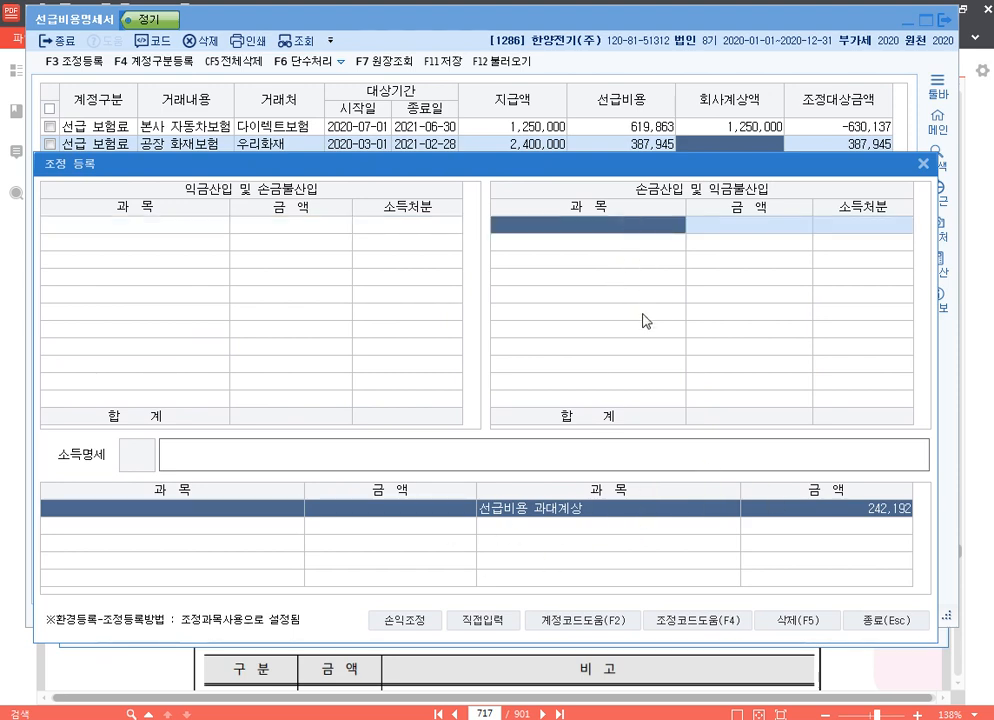
key("F4")
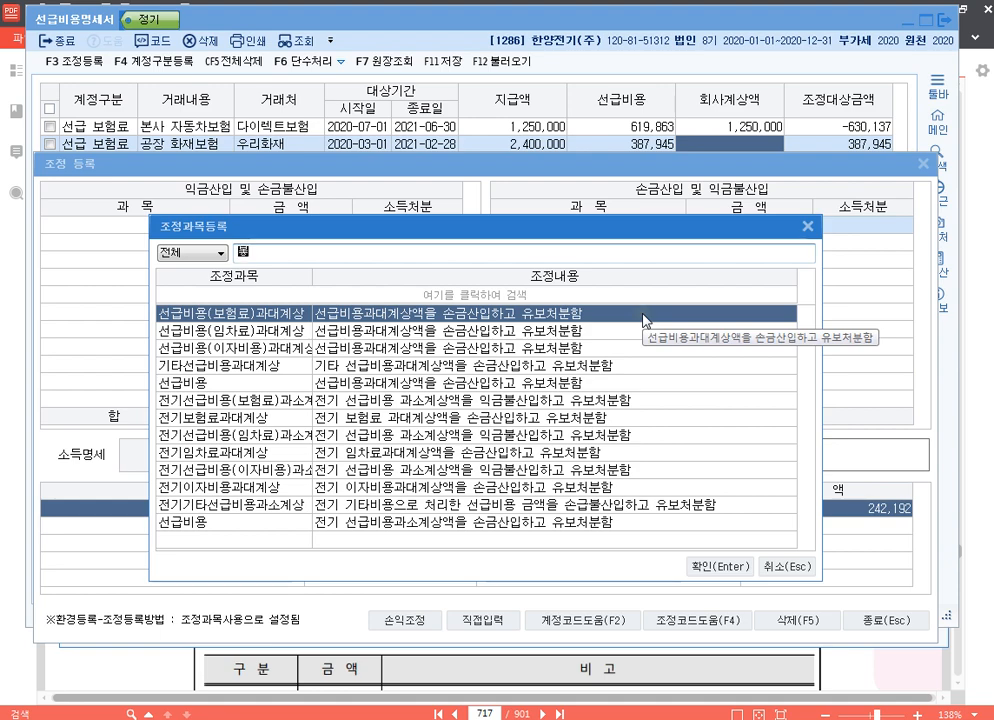
type("보험")
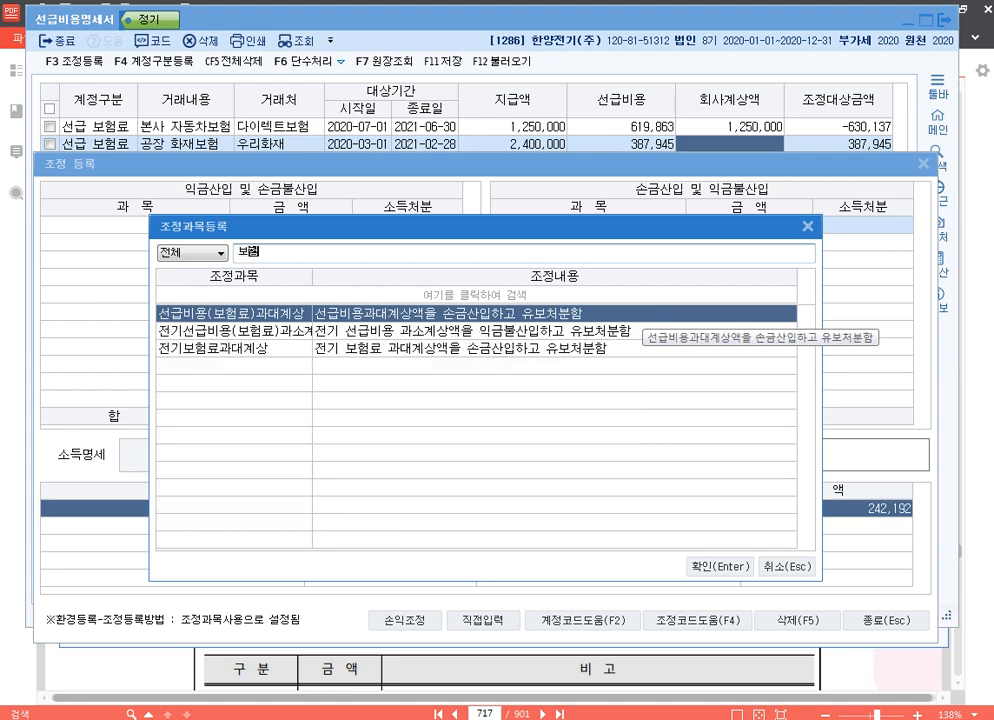
key("Return")
type("63")
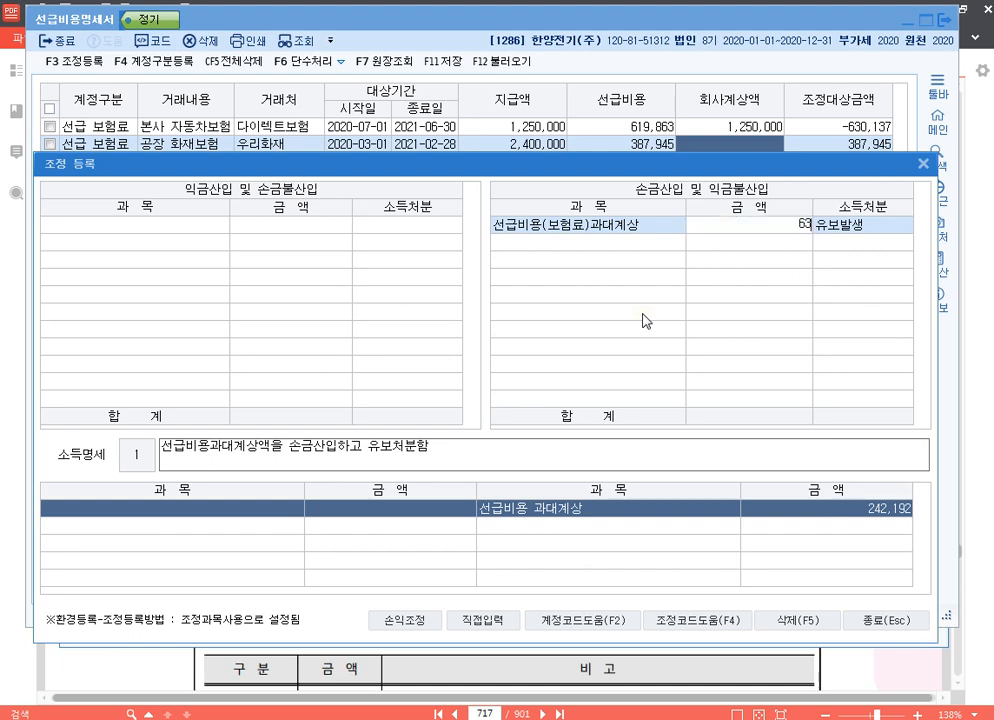
type("0,137")
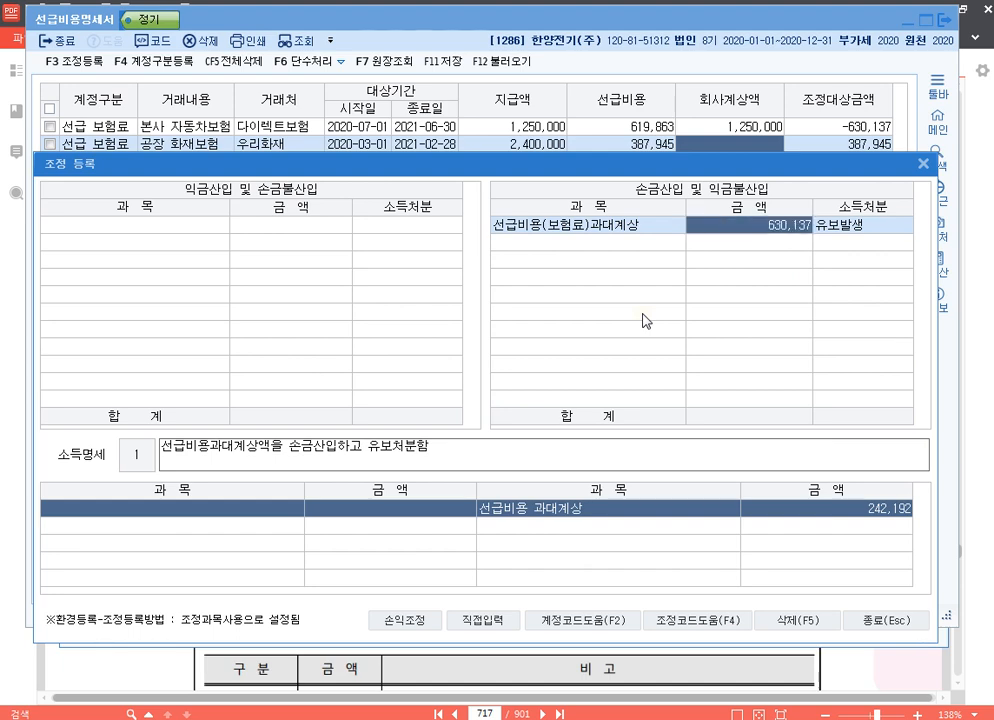
key("Return")
key("Return")
key("Return")
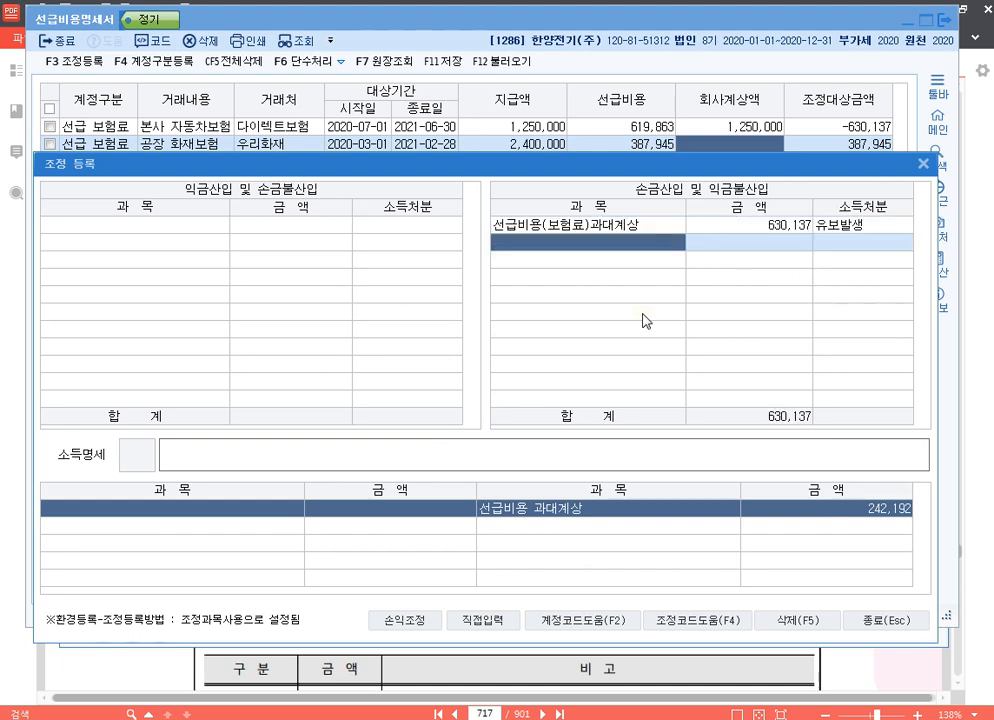
Register a 손금불산입 adjustment 선급비용(보험료)과소계상 of 387,945 with 유보발생.
key("Up")
key("Left")
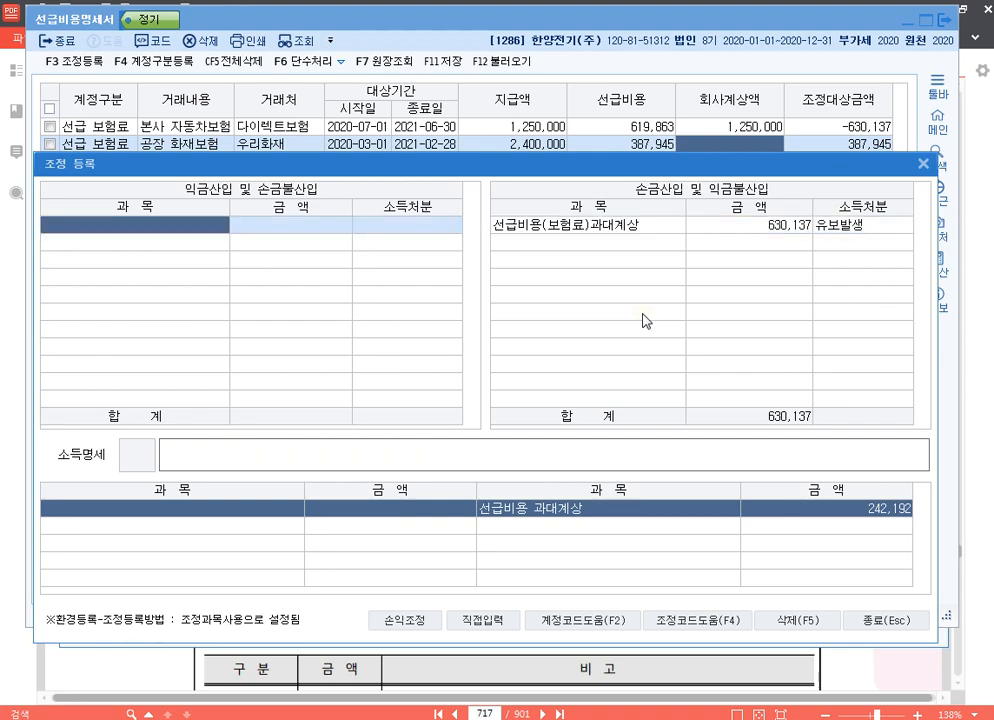
key("F4")
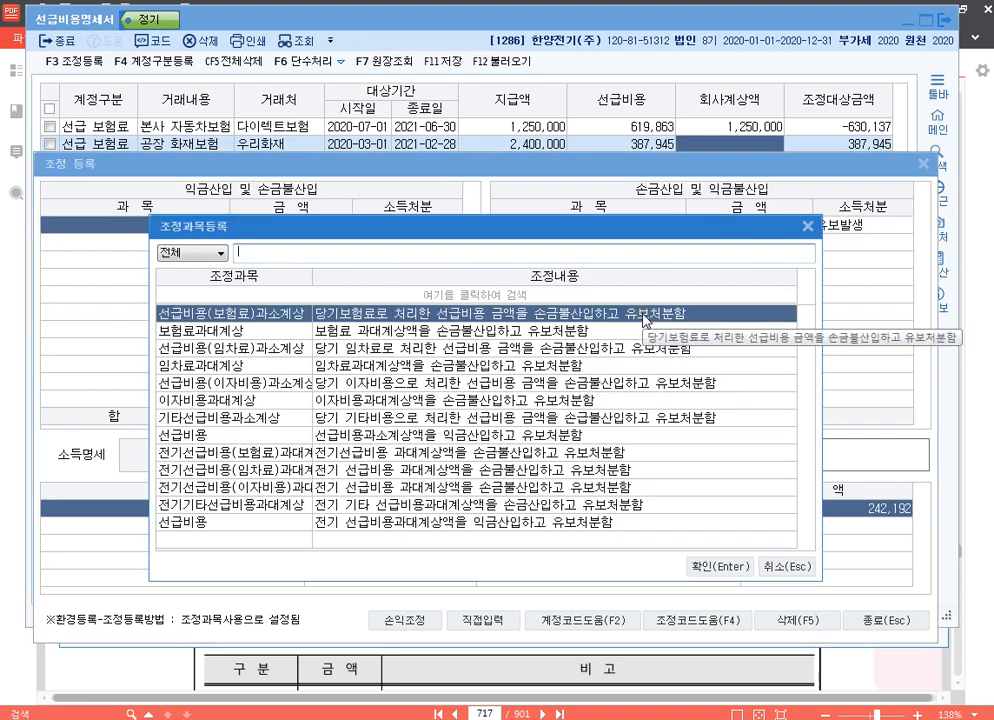
key("Return")
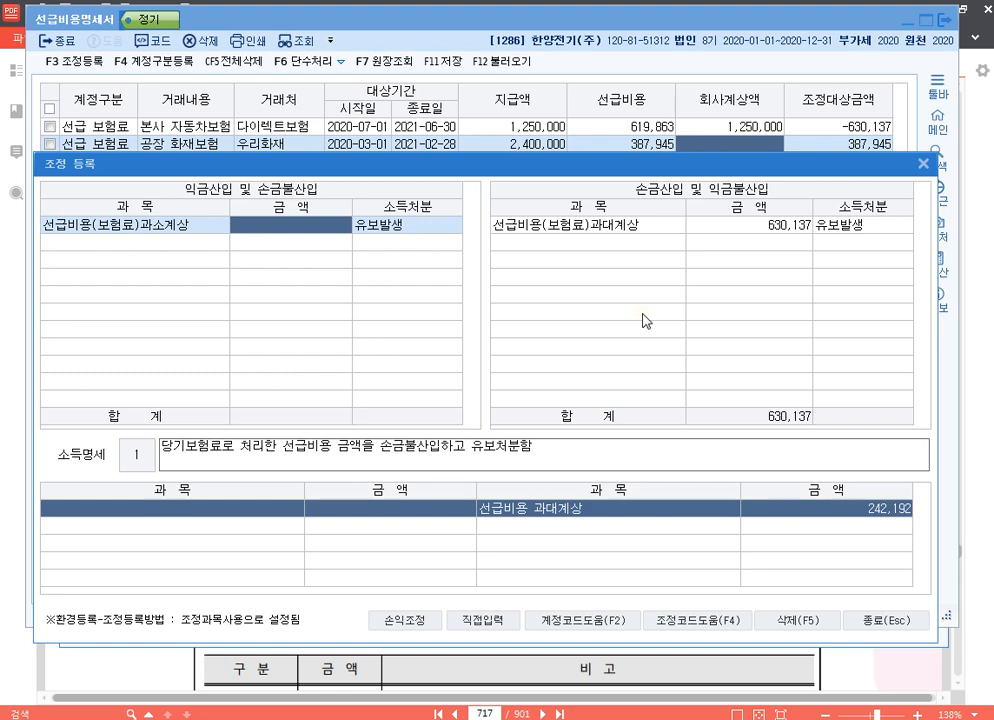
type("387,945")
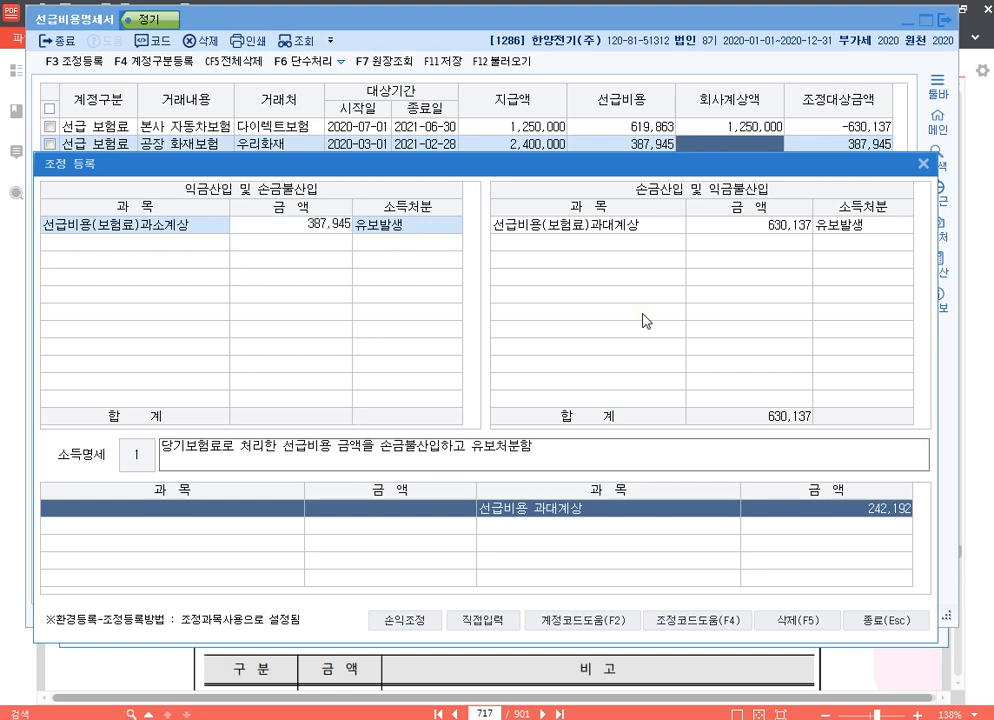
key("Return")
key("Return")
key("Up")
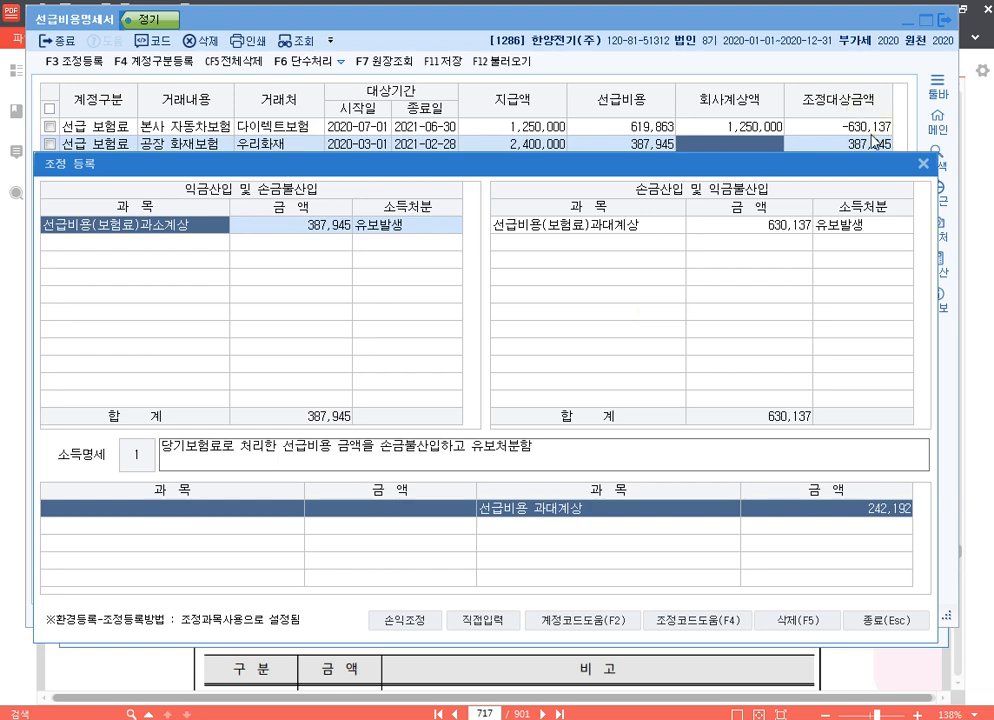
Add a second 손금산입 adjustment for the prior-year 선급비용 understatement, 486,000 with 유보감소.
left_click(790, 228)
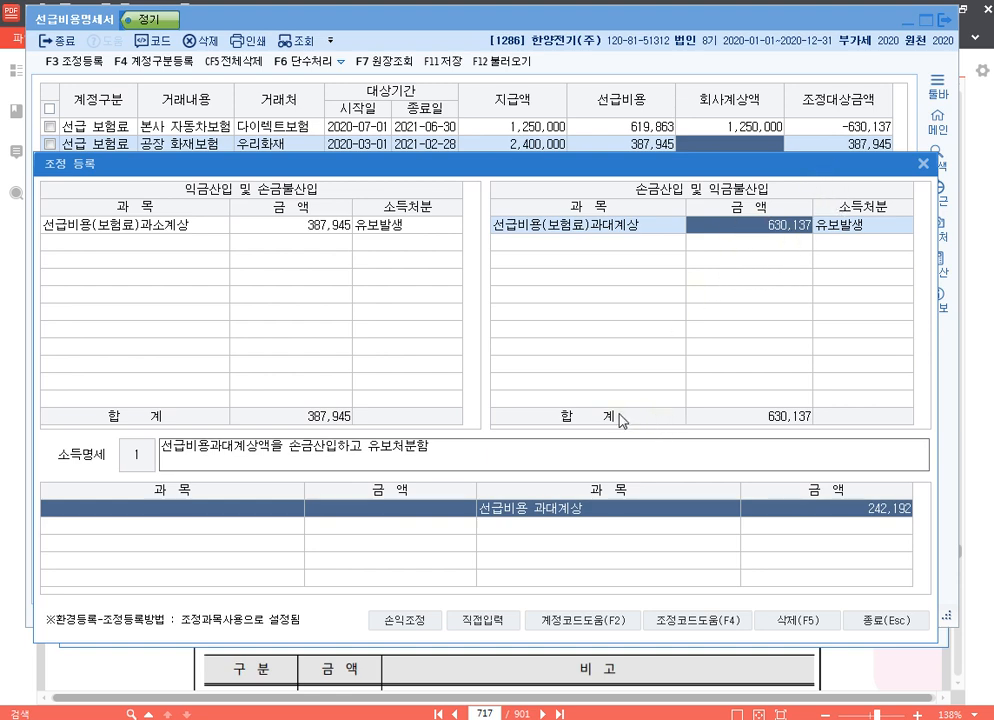
left_click(664, 246)
key("F4")
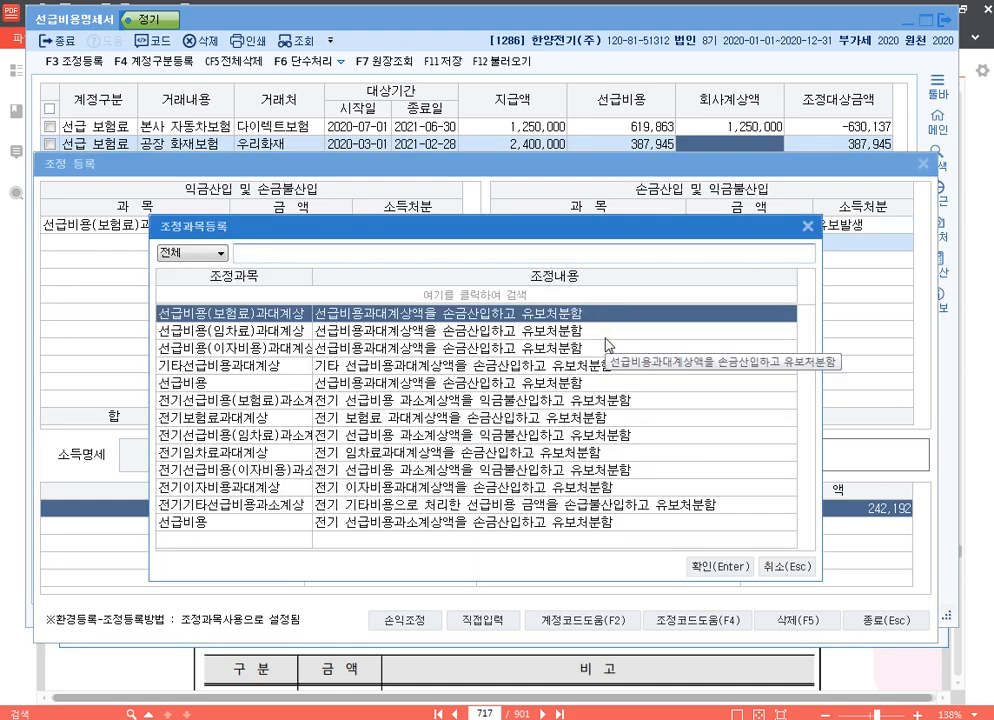
key("End")
key("Return")
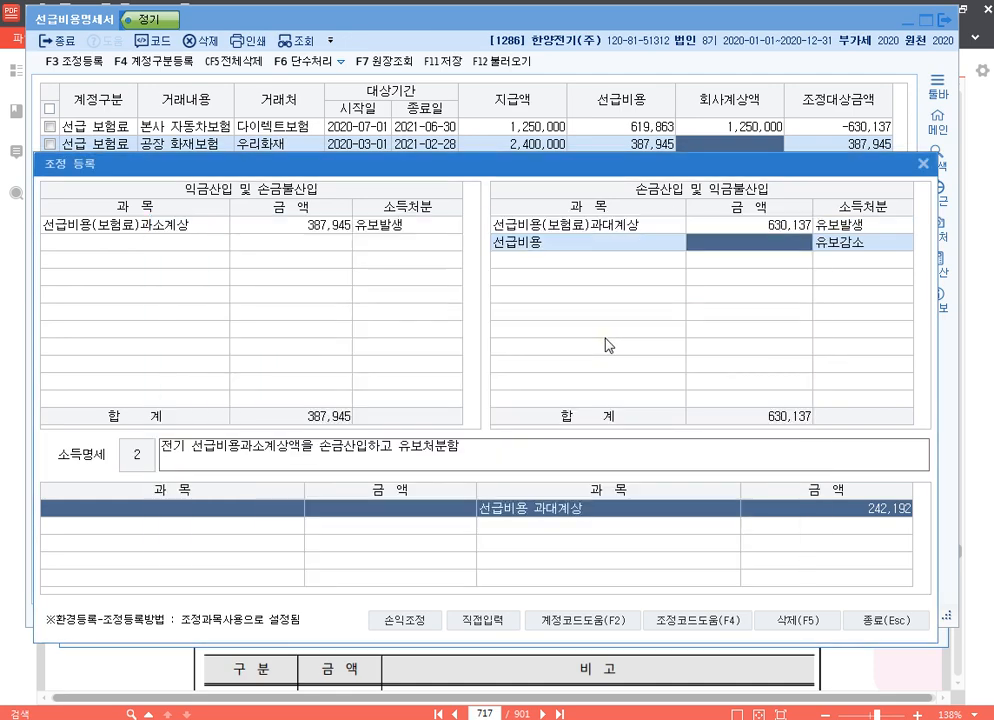
type("486000")
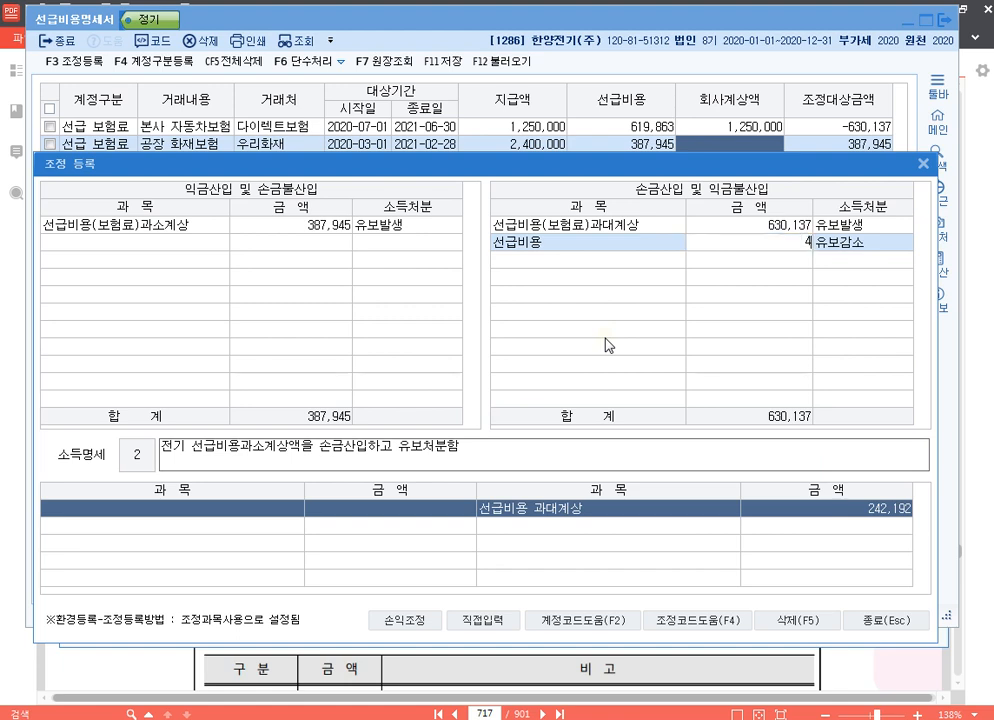
key("Return")
key("Return")
key("Return")
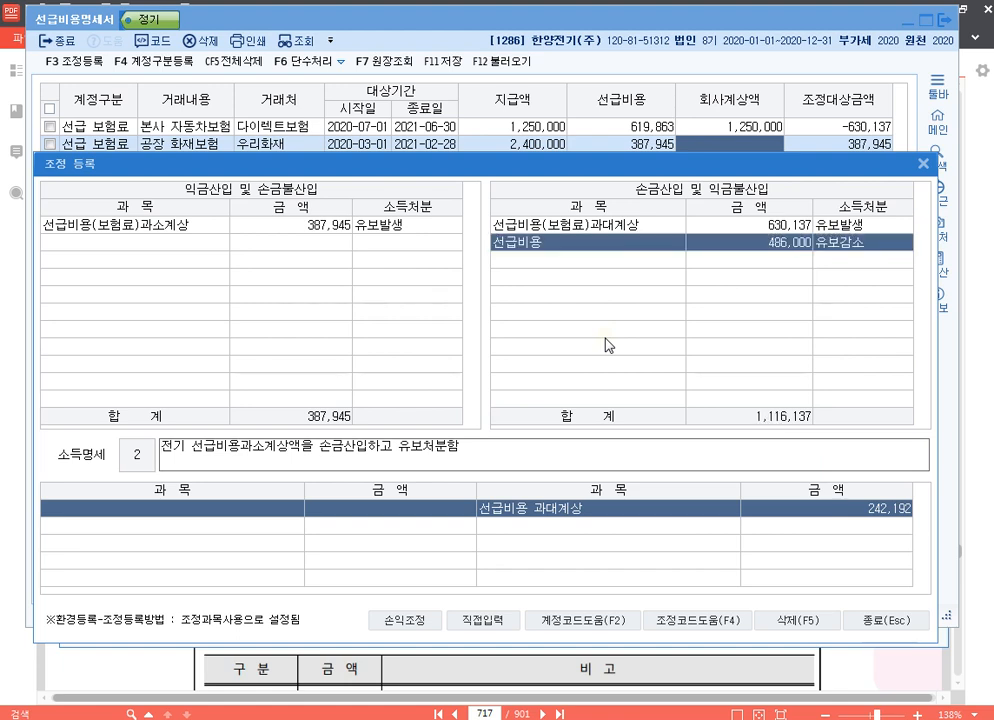
key("Return")
key("Up")
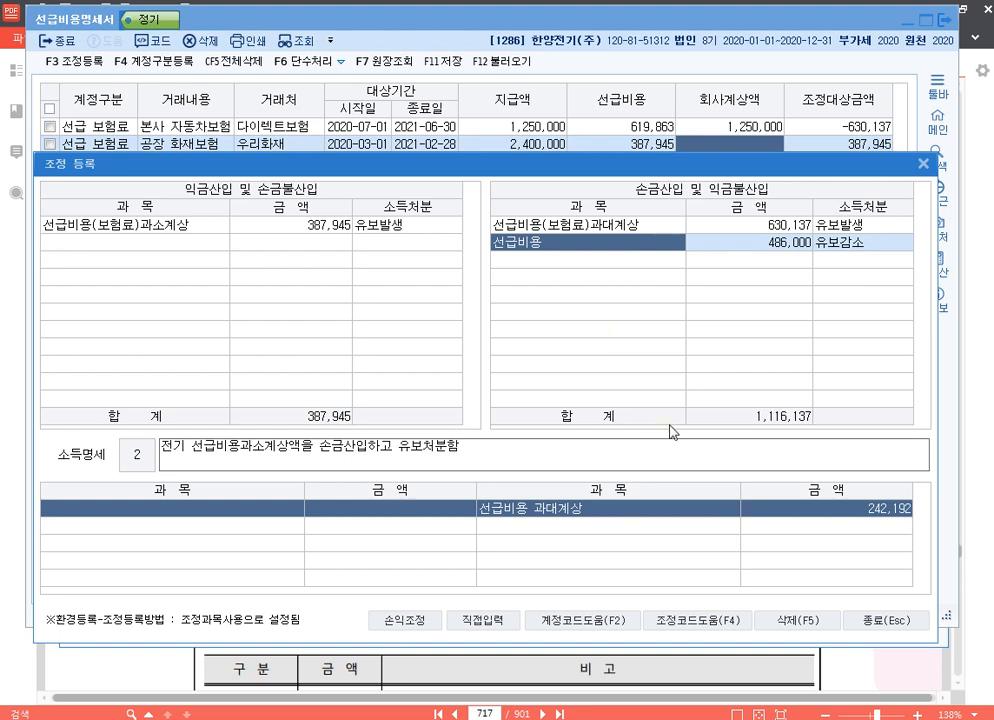
Close 조정 등록 and exit 선급비용명세서, saving the work.
left_click(886, 621)
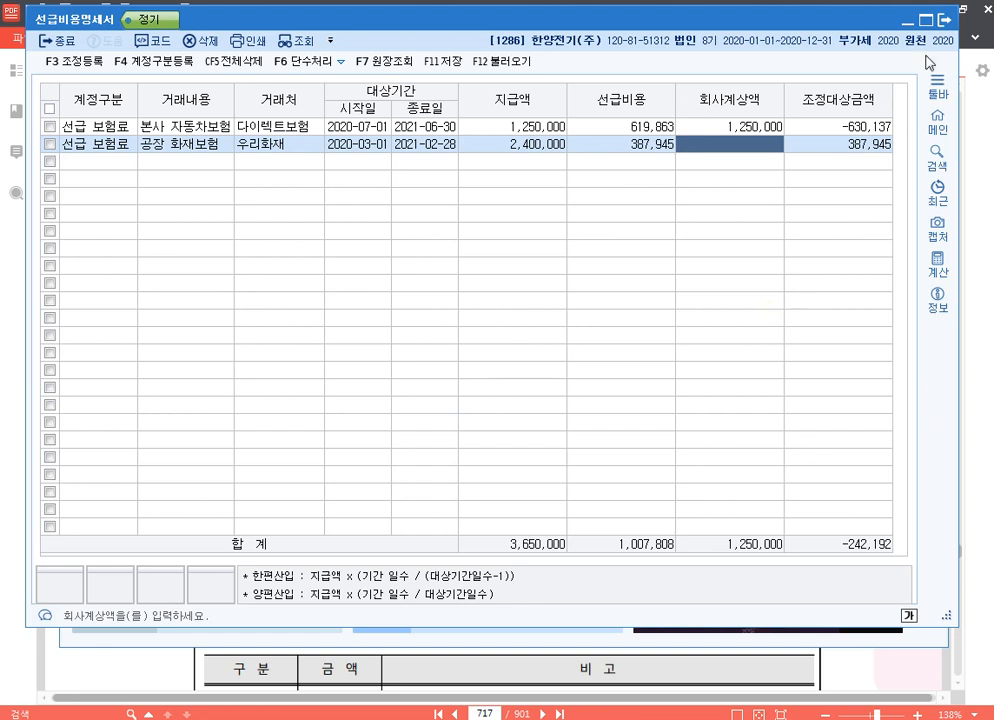
left_click(944, 28)
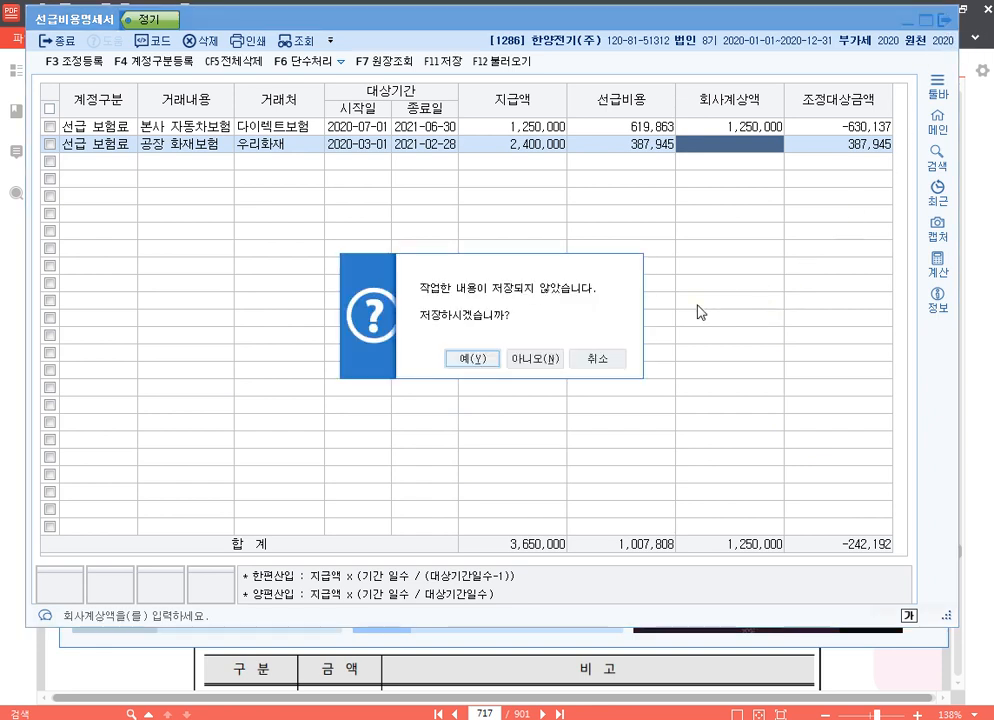
left_click(455, 358)
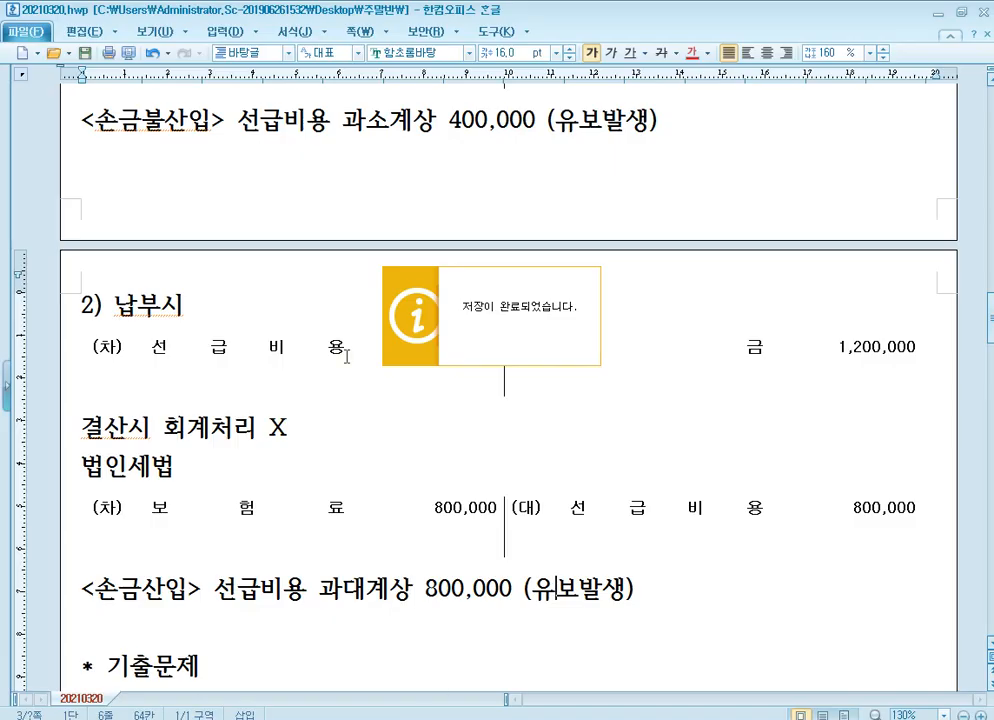
Record company code 1288 beside p.736 in the 기출문제 list of 20210320.hwp.
scroll(317, 499, "down", 6)
left_click(229, 349)
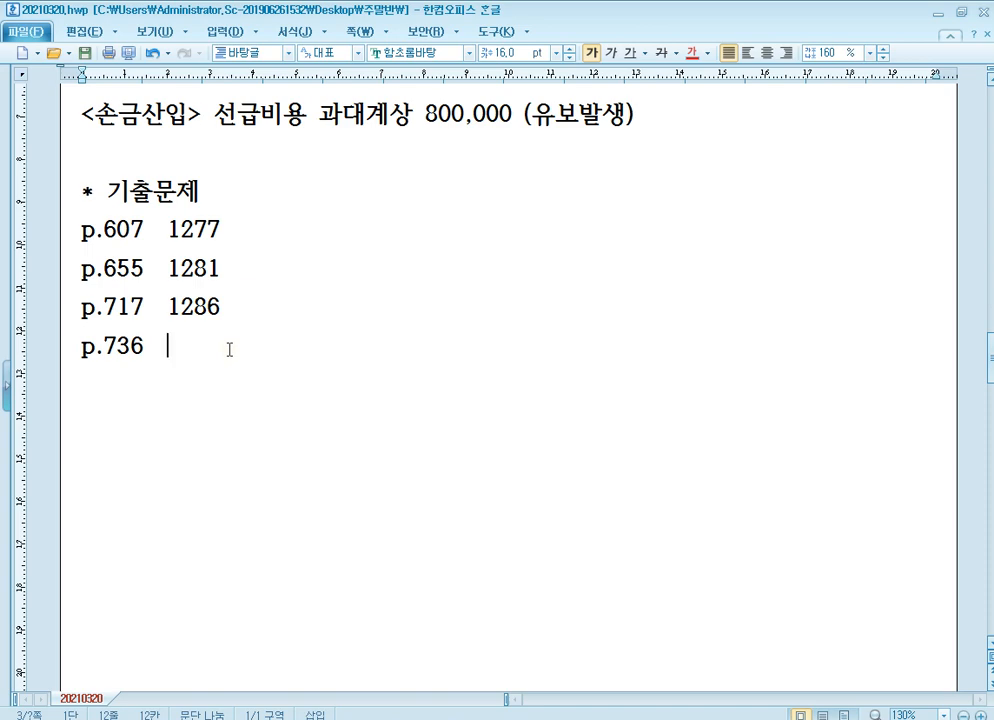
type("1288")
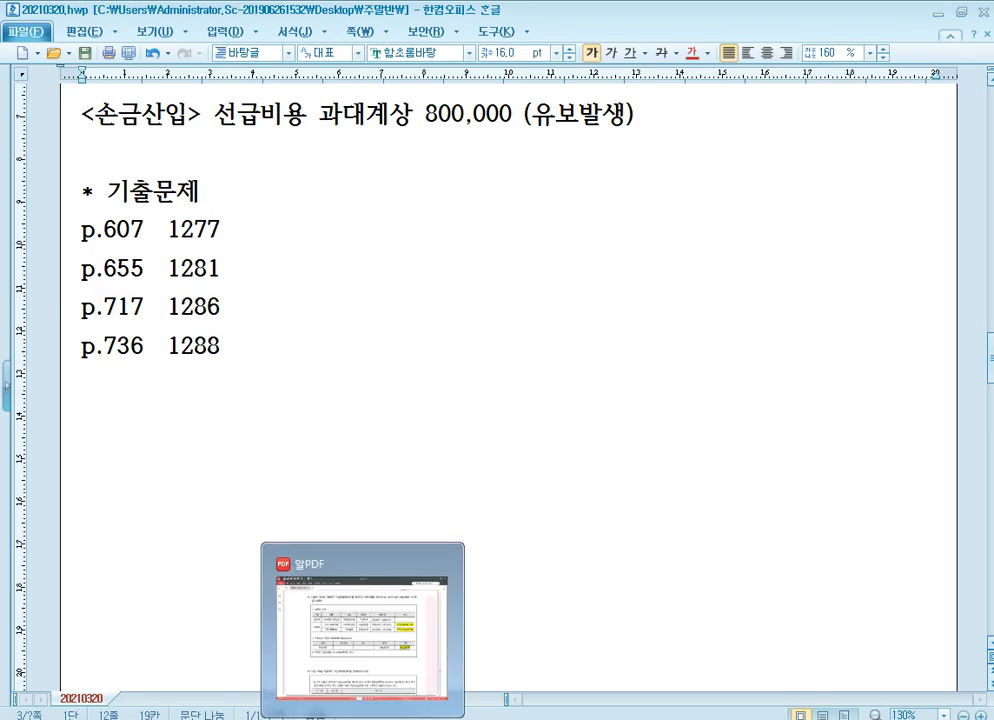
Switch to the textbook in 알PDF and go to 문제5 on page 736.
left_click(362, 630)
left_click_drag(496, 714, 413, 715)
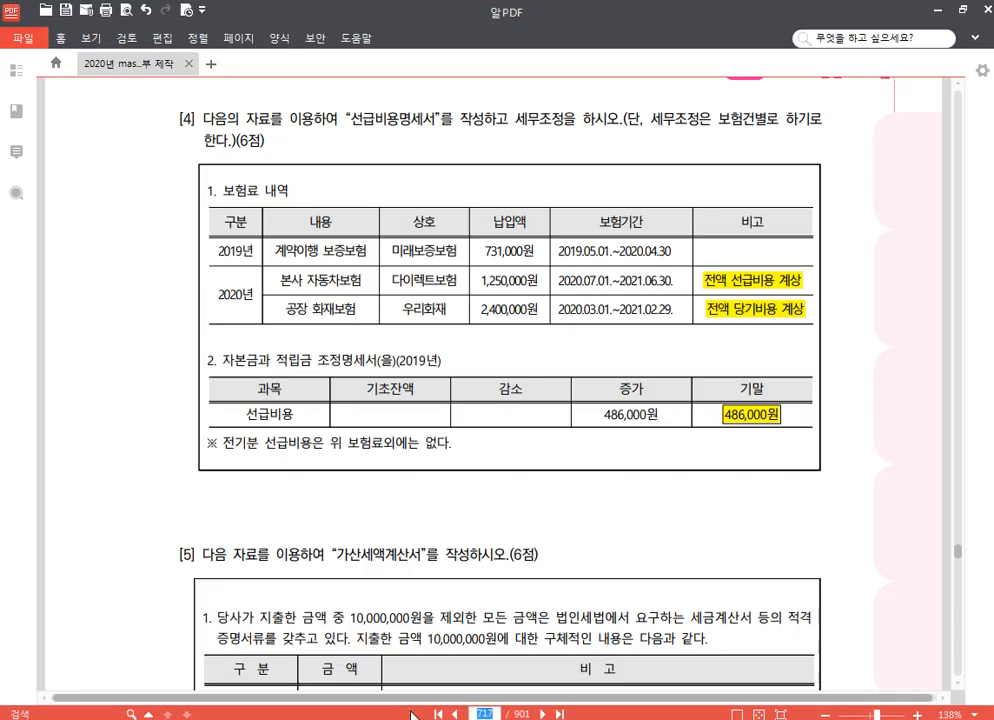
type("736")
key("Return")
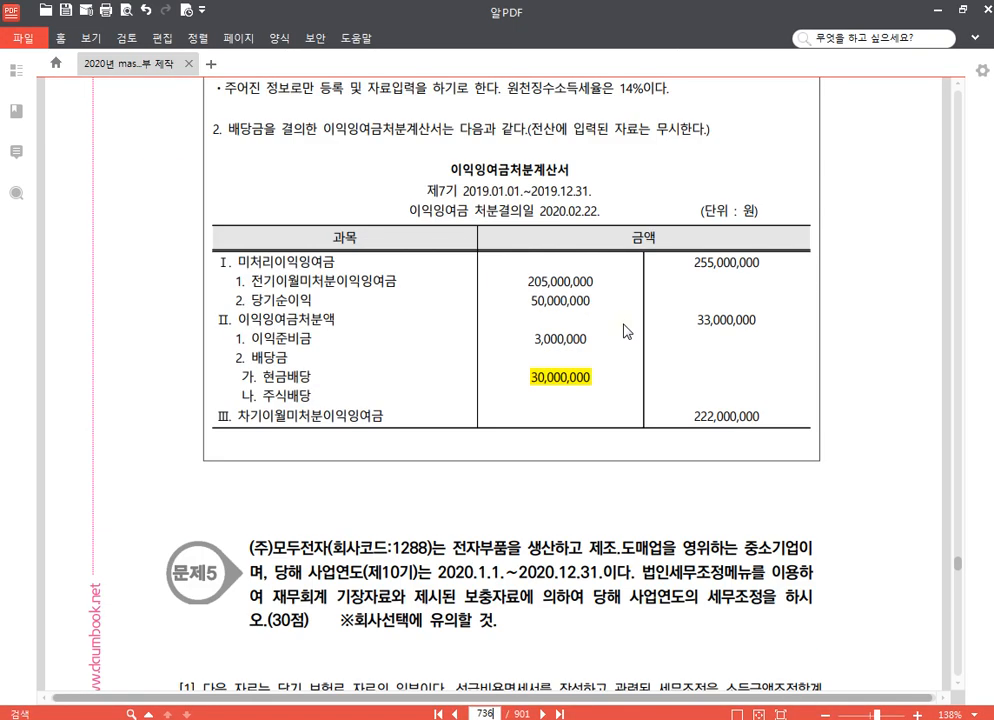
scroll(627, 330, "down", 10)
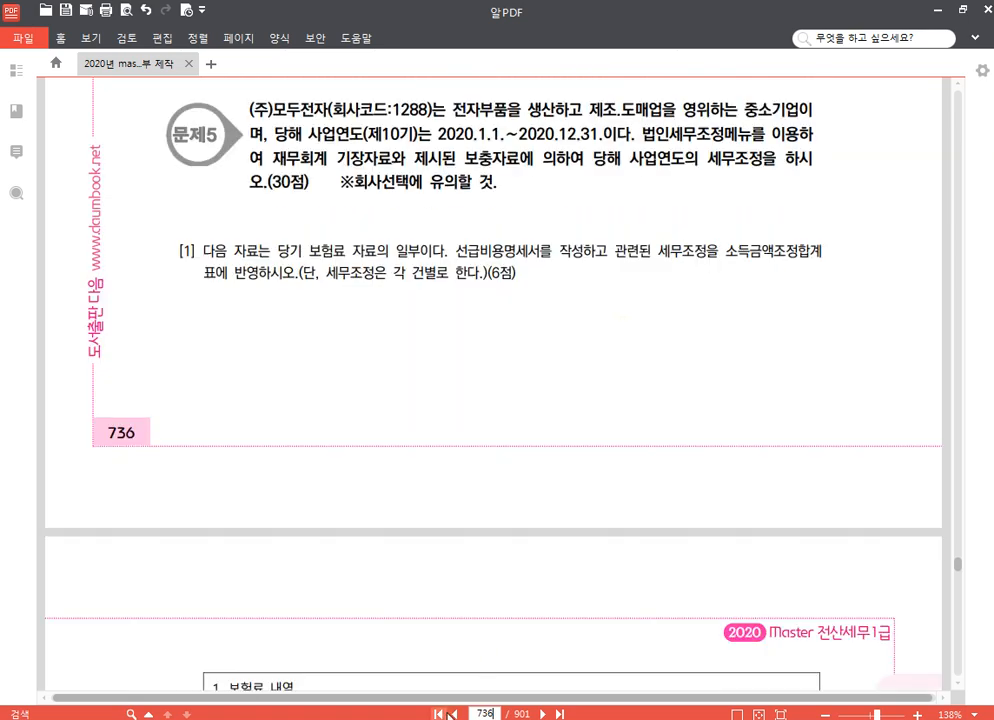
Switch to KcLep and change the working company to 1288 (주)모두전자.
left_click(491, 717)
left_click(929, 154)
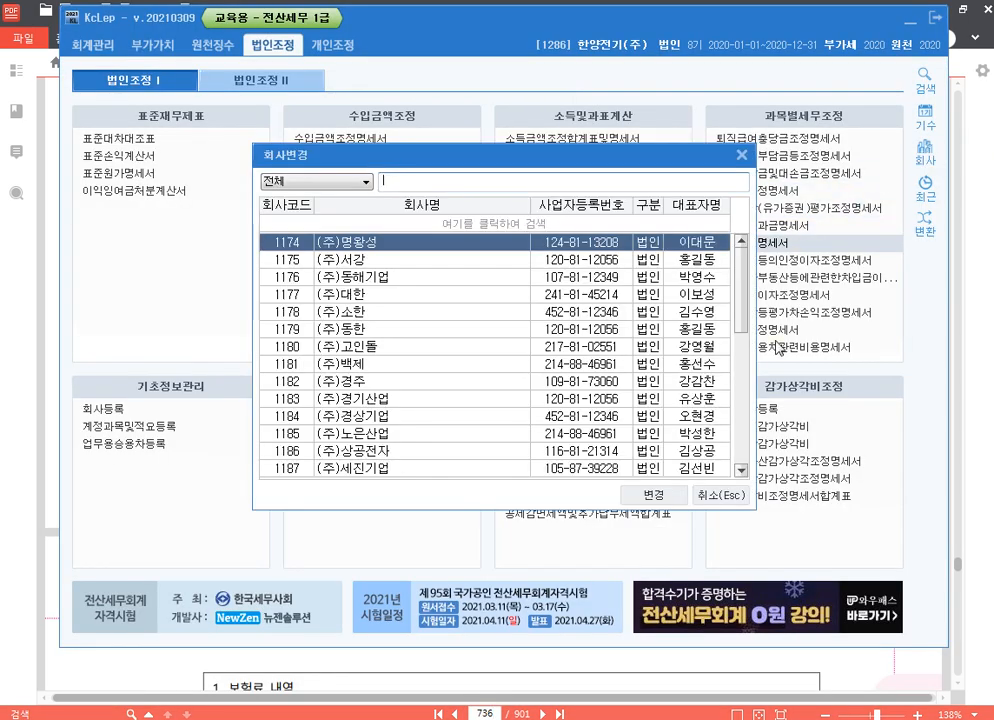
type("1288")
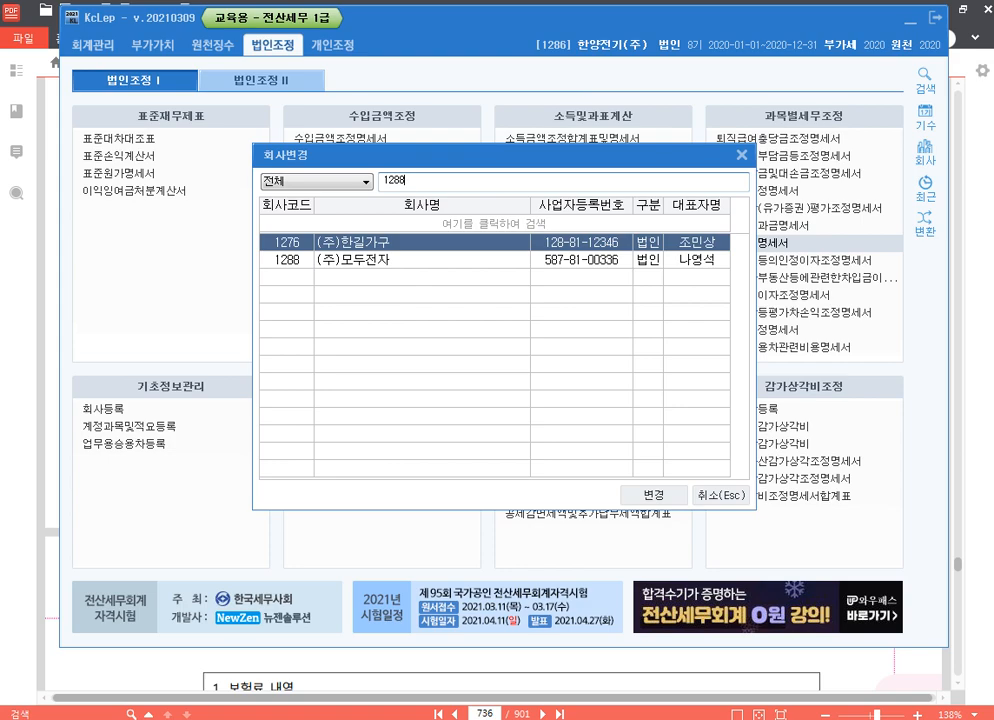
key("Down")
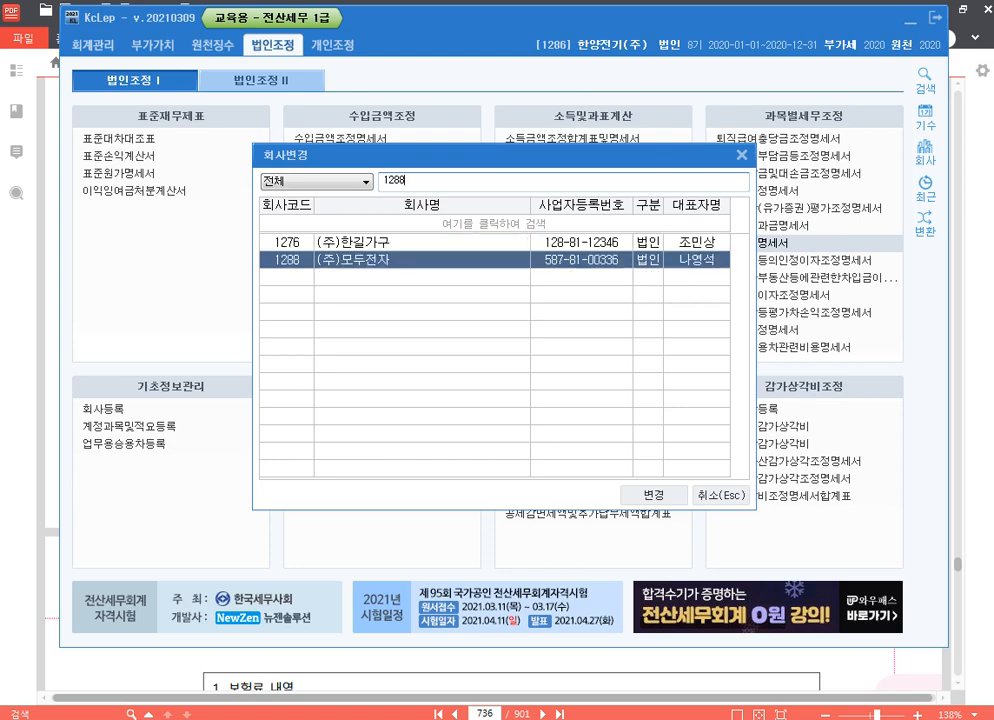
key("Return")
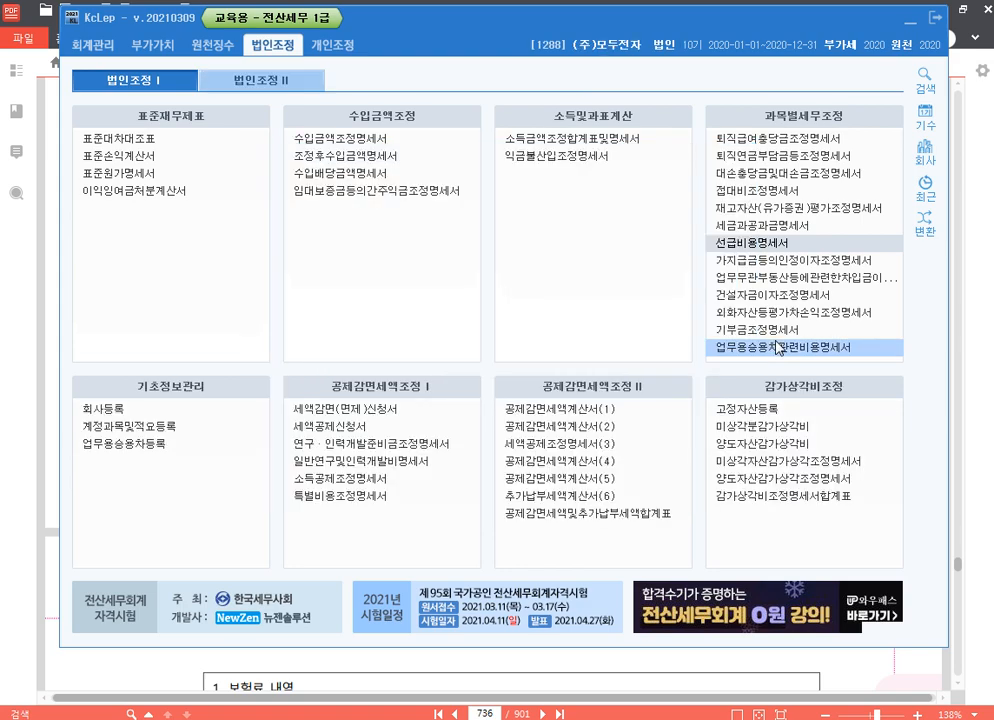
Return to the textbook in 알PDF and read question [1] with its 보험료 내역 and 자본금과 적립금 조정명세서(을) tables.
key("alt+Tab")
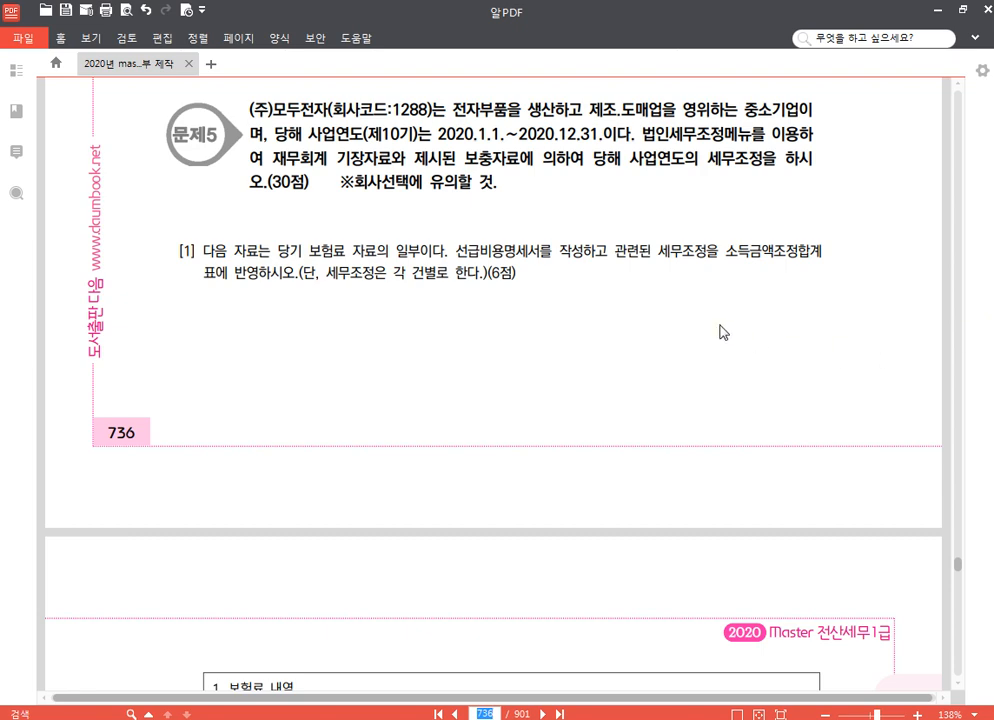
scroll(282, 306, "down", 3)
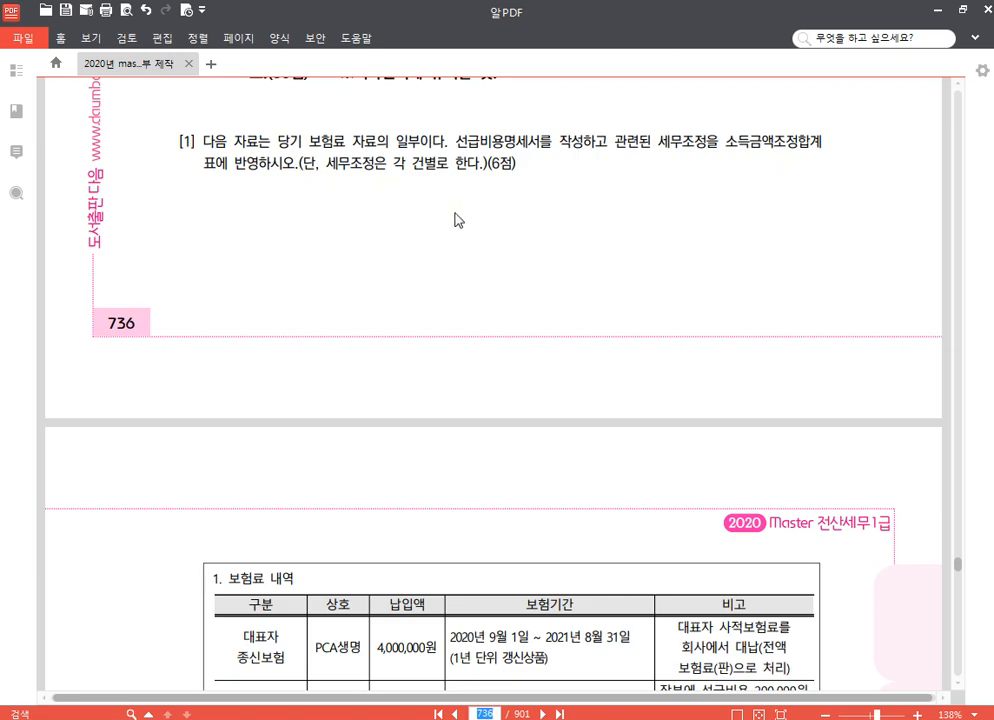
scroll(470, 218, "down", 3)
scroll(481, 212, "down", 1)
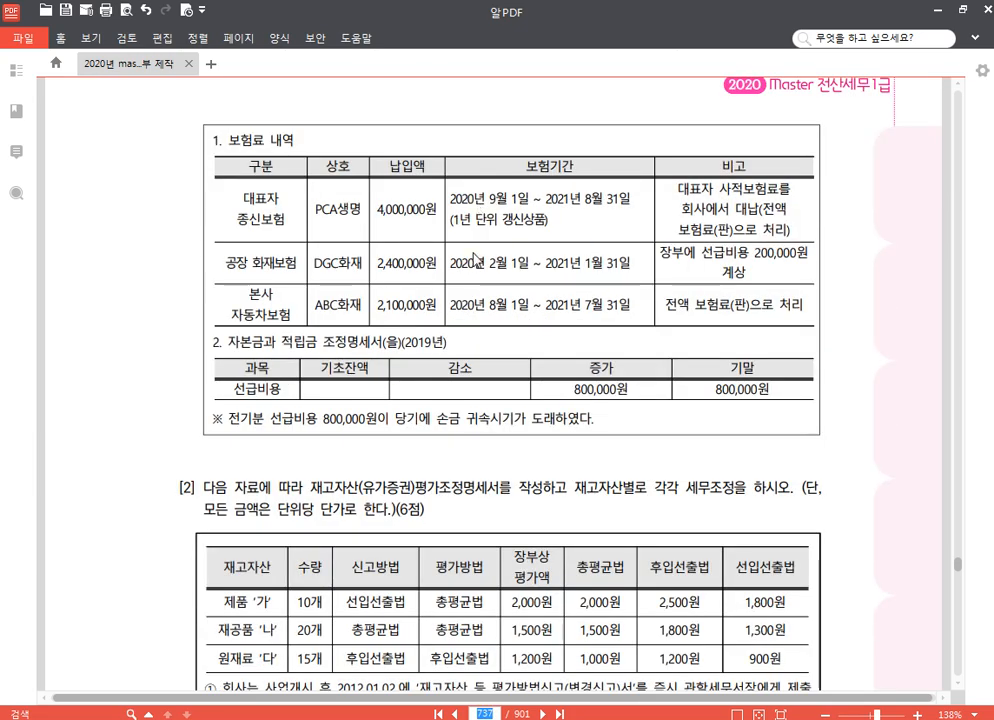